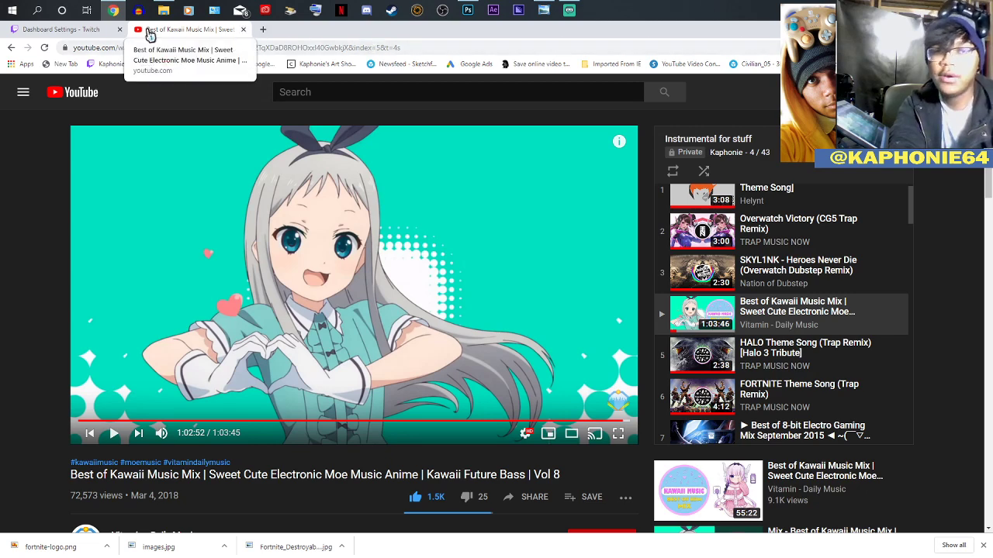
- Open the Twitch live stream dashboard and pause and resume the stream preview
{"action": "left_click", "coordinate": [70, 29]}
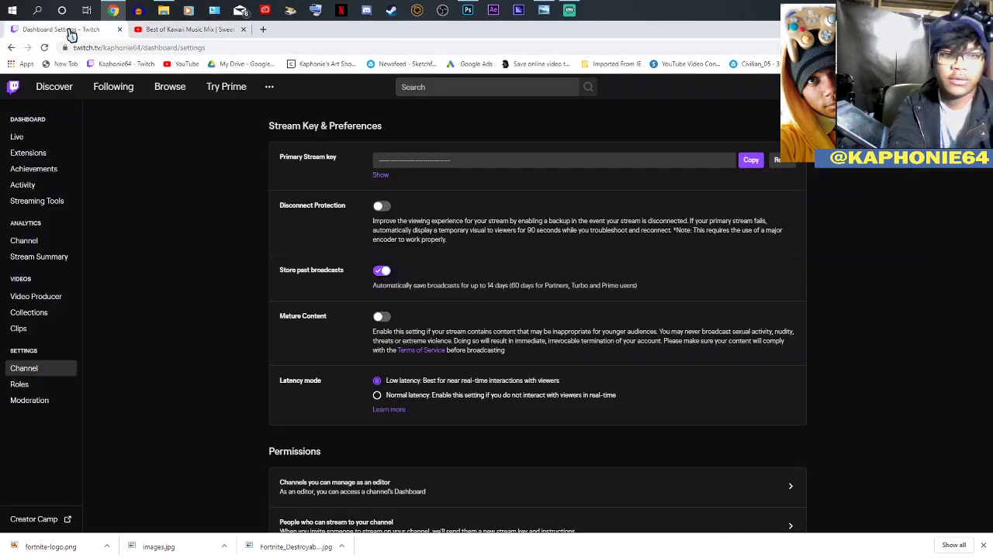
{"action": "left_click", "coordinate": [17, 137]}
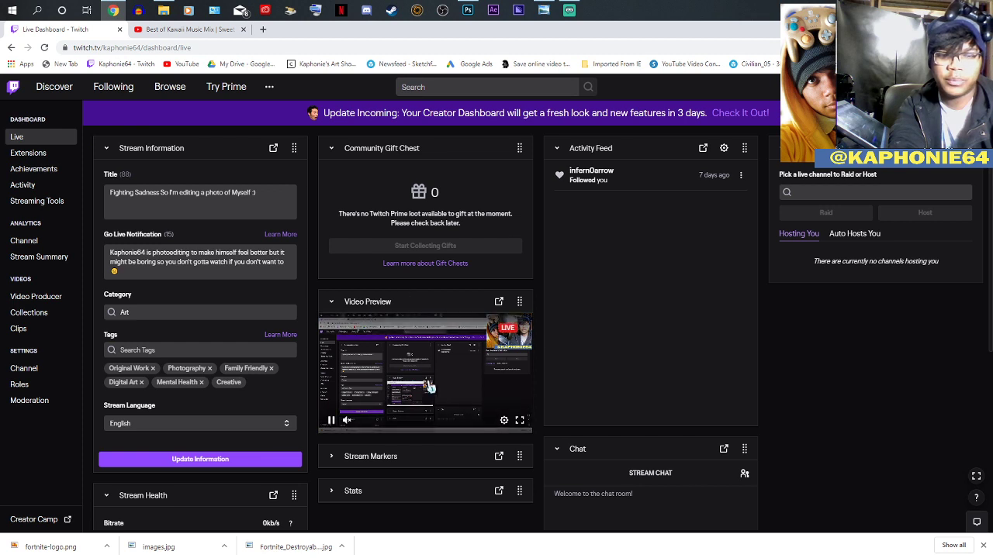
{"action": "mouse_move", "coordinate": [425, 368]}
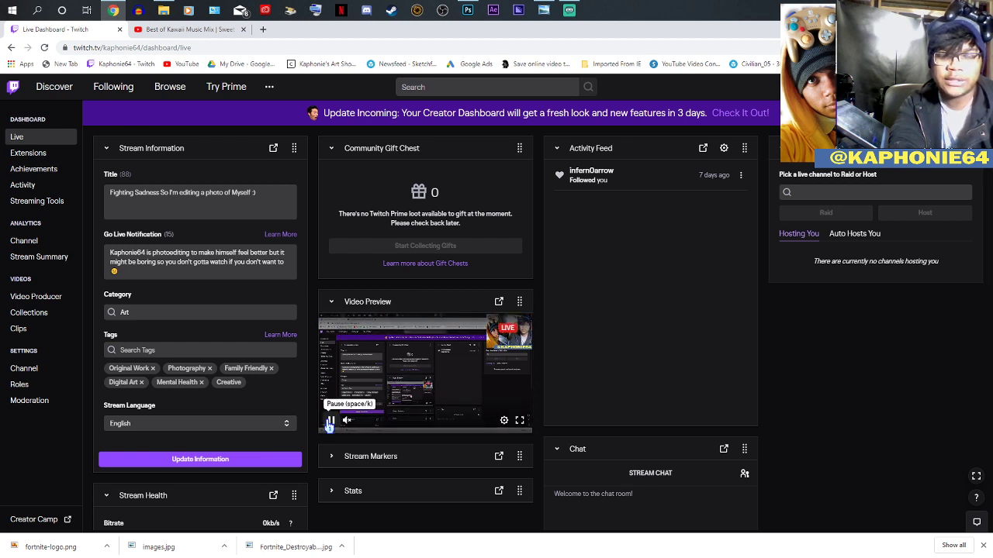
{"action": "left_click", "coordinate": [326, 421]}
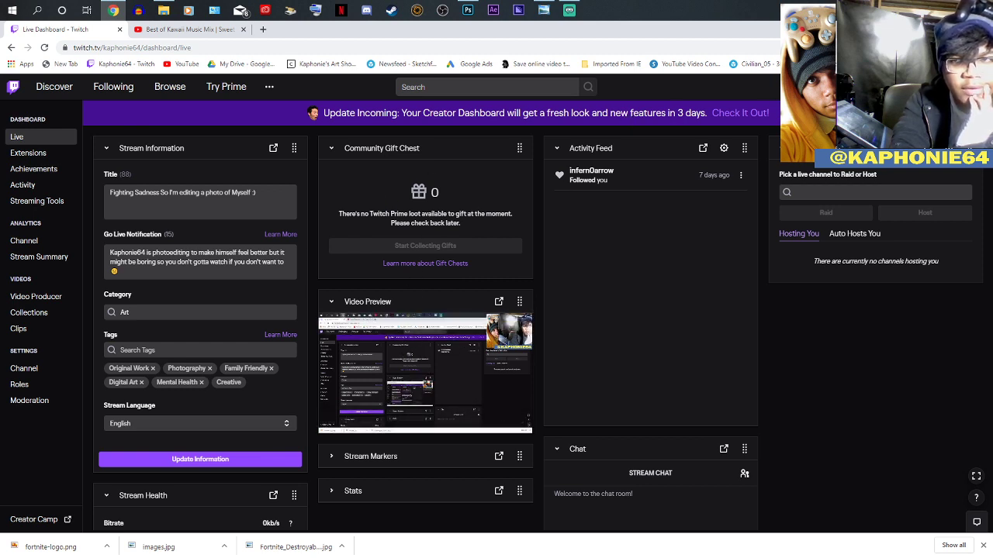
- Go to the streamer's public channel page and shrink the browser so Photoshop shows
{"action": "left_click", "coordinate": [975, 86]}
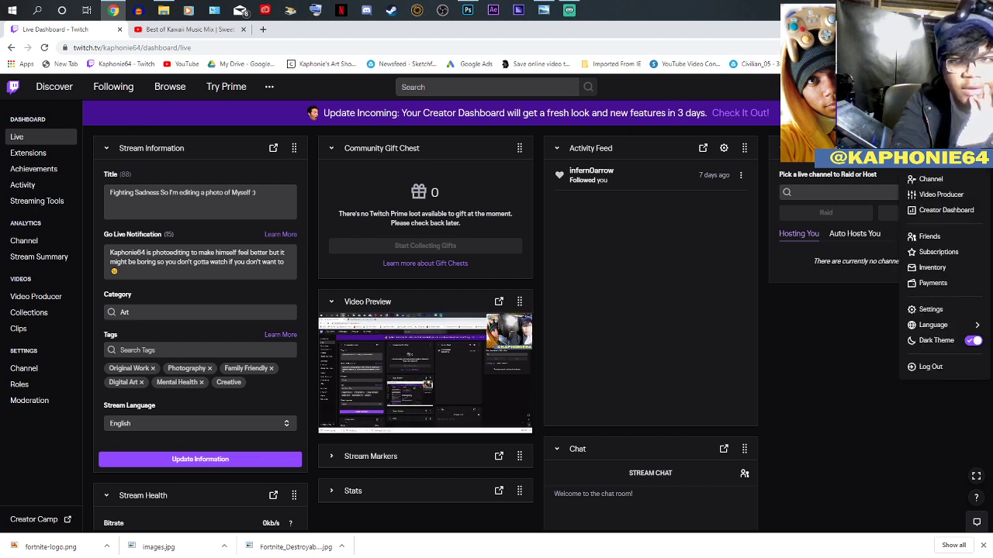
{"action": "left_click", "coordinate": [960, 178]}
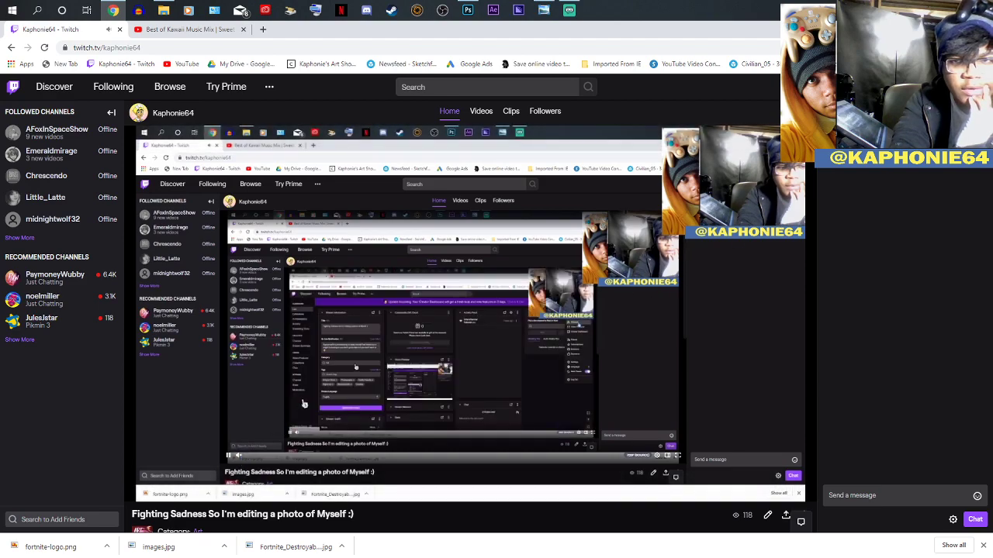
{"action": "left_click_drag", "start_coordinate": [680, 35], "coordinate": [69, 46]}
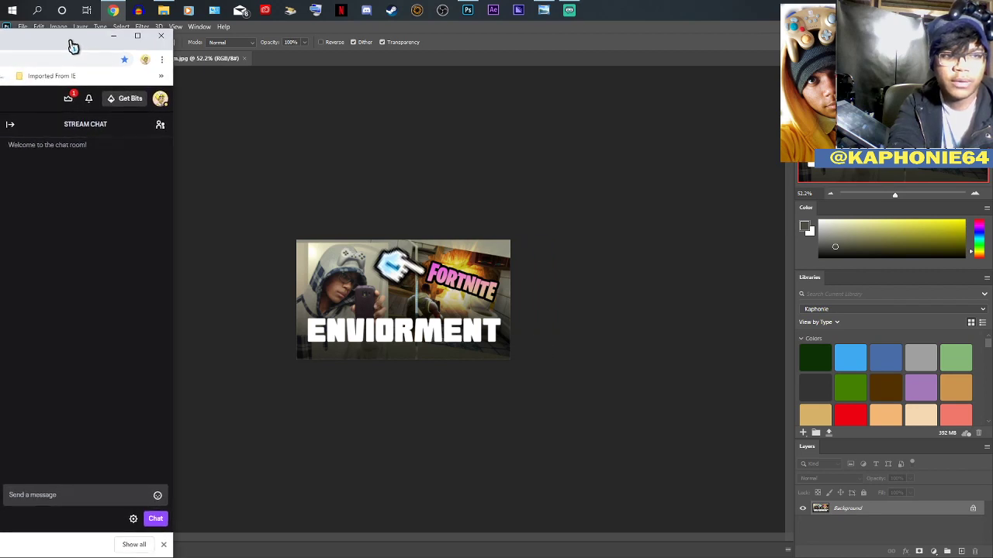
- Reposition the Chrome window, switch to the YouTube tab, and minimise the browser
{"action": "left_click_drag", "start_coordinate": [70, 46], "coordinate": [365, 55]}
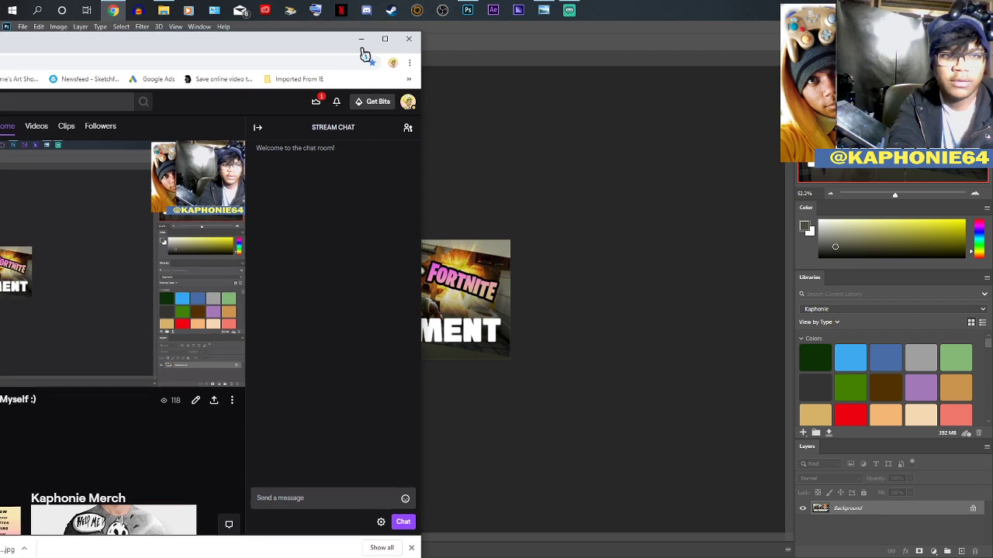
{"action": "left_click_drag", "start_coordinate": [281, 39], "coordinate": [629, 59]}
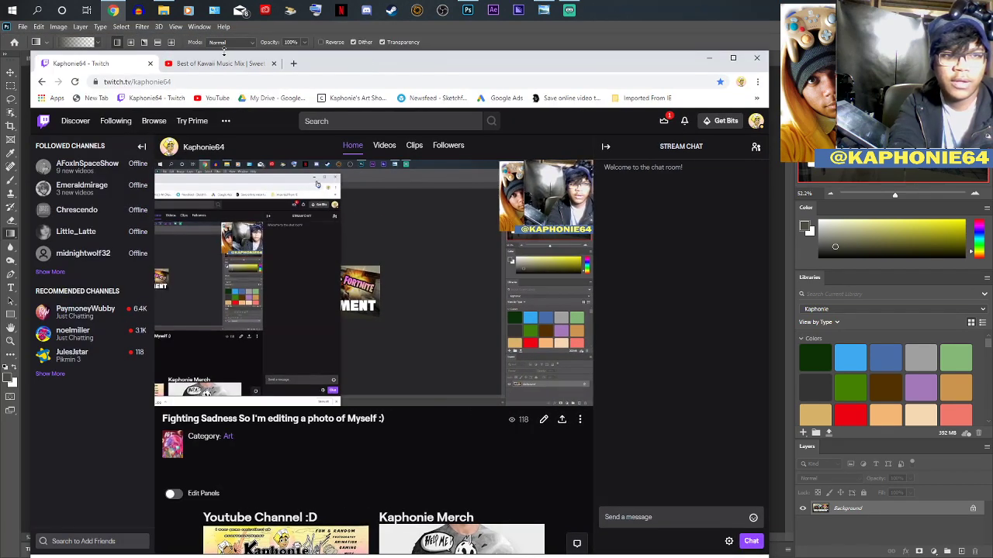
{"action": "left_click", "coordinate": [221, 63]}
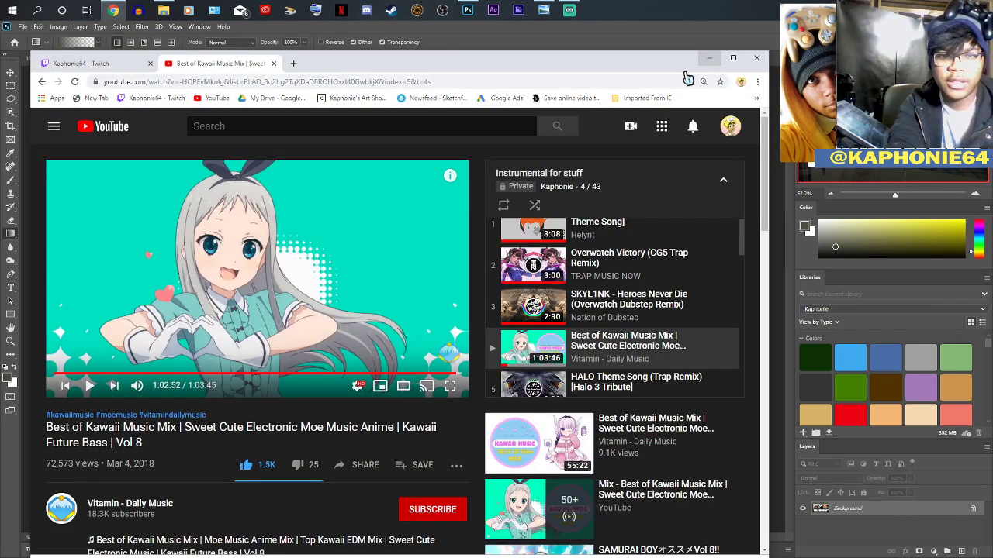
{"action": "left_click", "coordinate": [708, 59]}
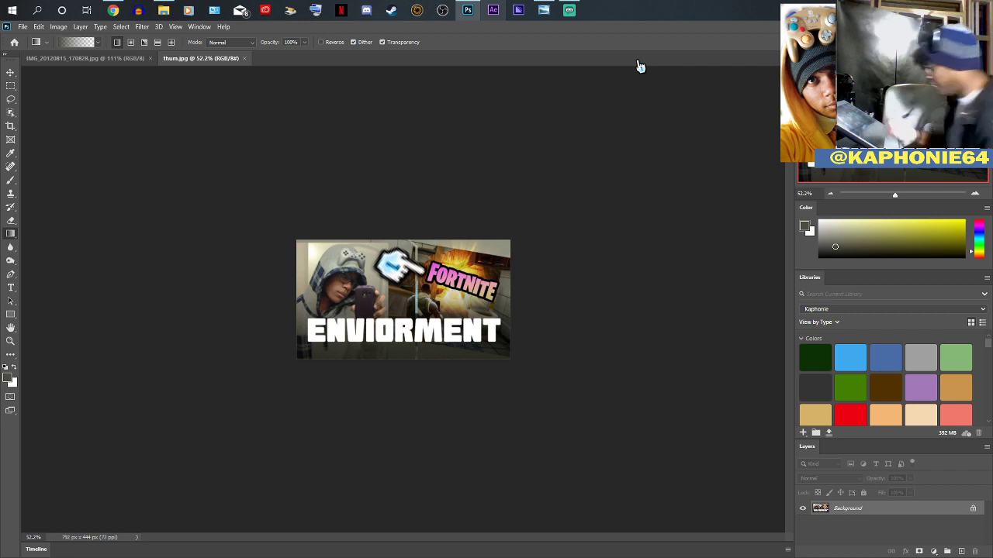
- Select the Zoom tool, show the IMG_20120815_170828.jpg selfie document, and bring up the Videos folder
{"action": "left_click", "coordinate": [11, 341]}
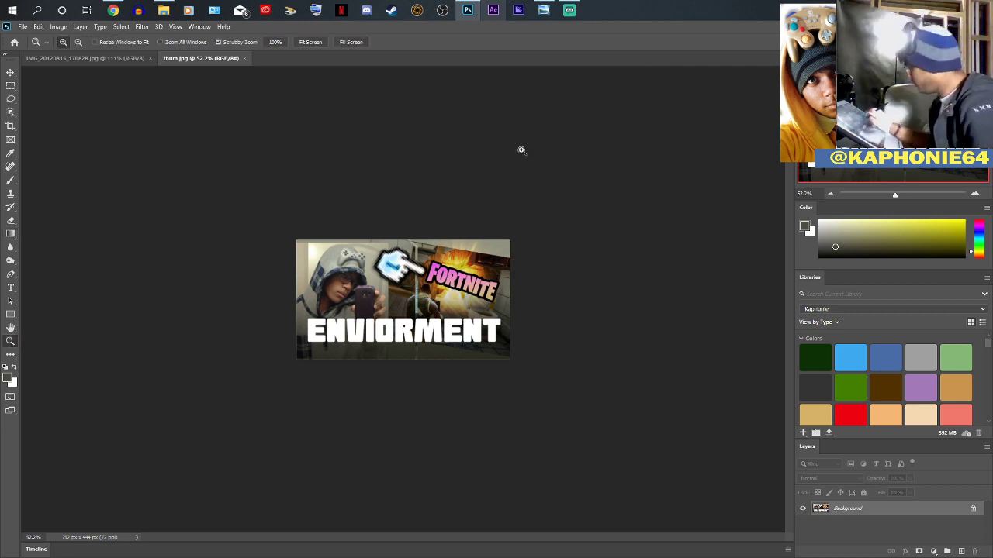
{"action": "left_click", "coordinate": [85, 59]}
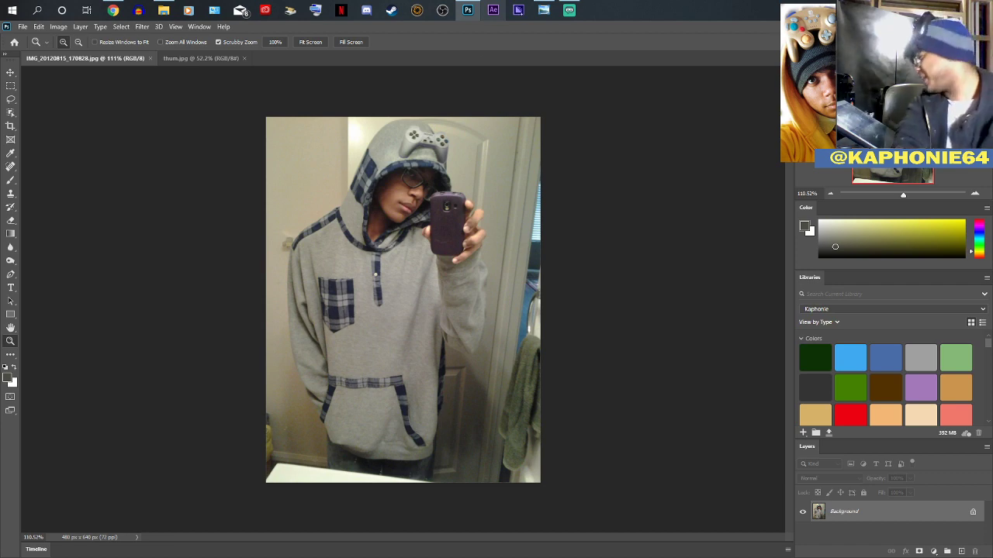
{"action": "mouse_move", "coordinate": [163, 10]}
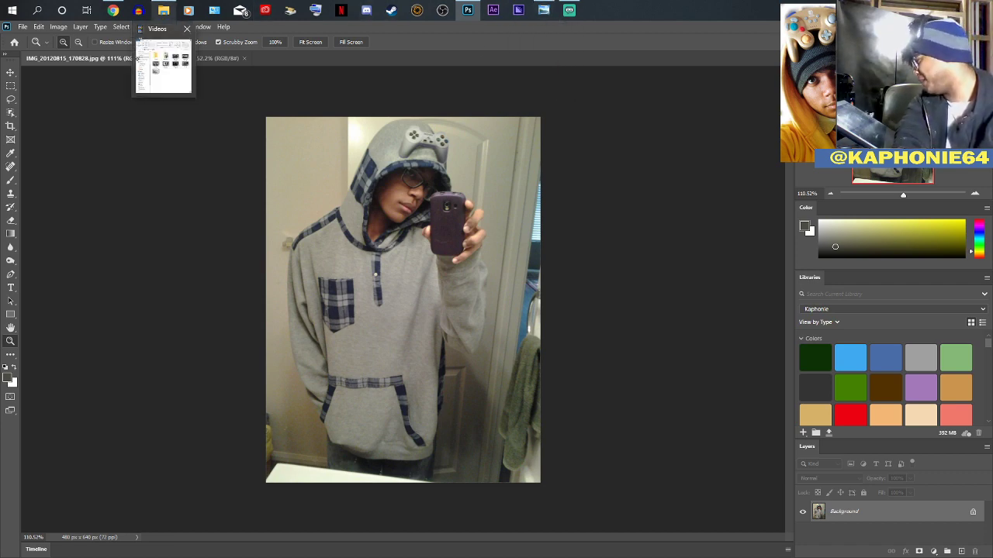
{"action": "left_click", "coordinate": [163, 66]}
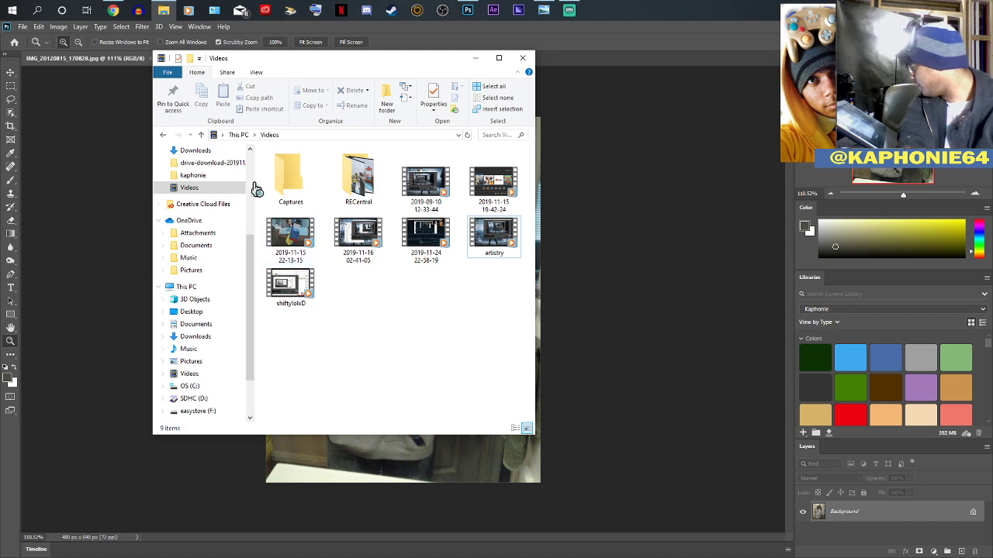
- Open the easystore Pictures folder and select the Fortnite_Destroyable_Environments screenshot
{"action": "left_click", "coordinate": [233, 176]}
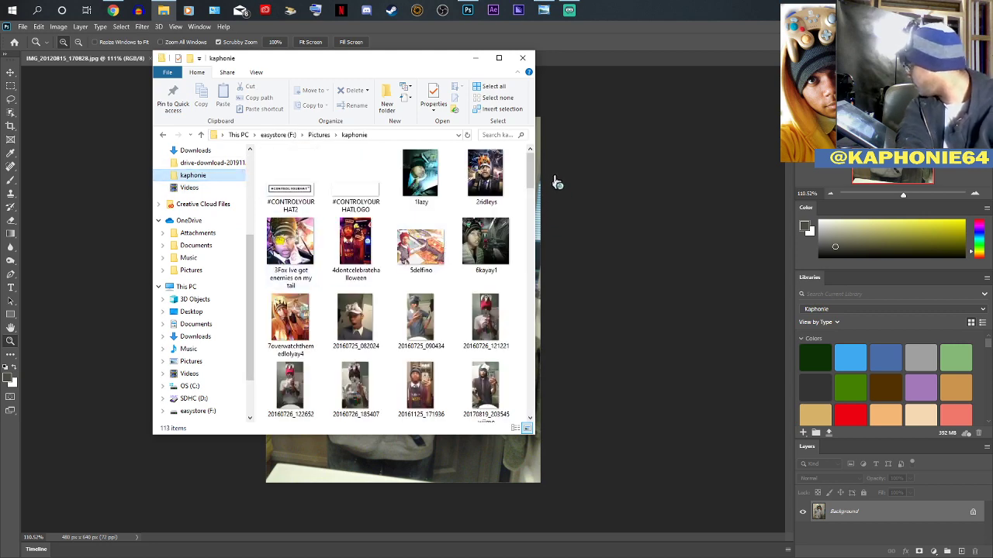
{"action": "mouse_move", "coordinate": [530, 166]}
{"action": "left_mouse_down"}
{"action": "mouse_move", "coordinate": [526, 326]}
{"action": "mouse_move", "coordinate": [551, 214]}
{"action": "left_mouse_up"}
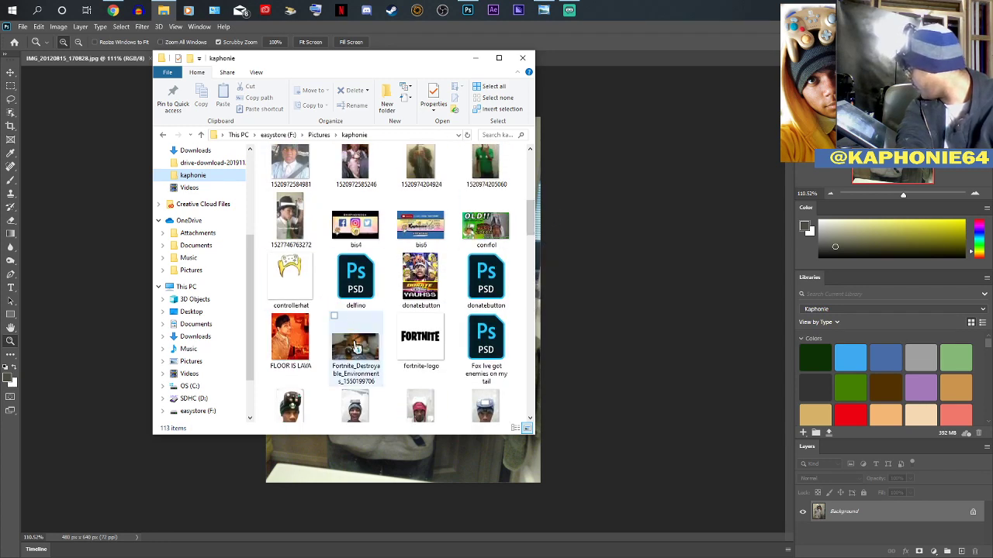
{"action": "left_click", "coordinate": [353, 365]}
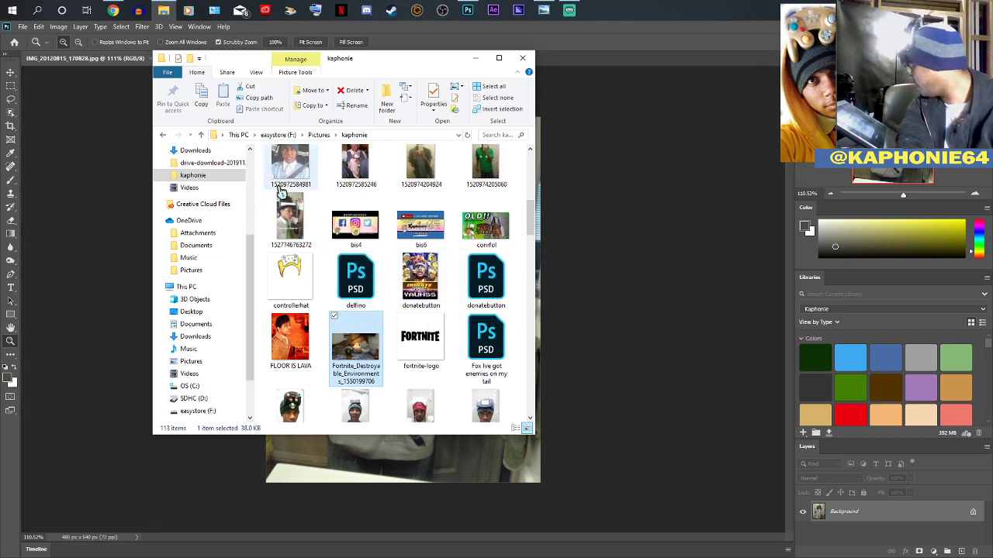
{"action": "left_click", "coordinate": [22, 29]}
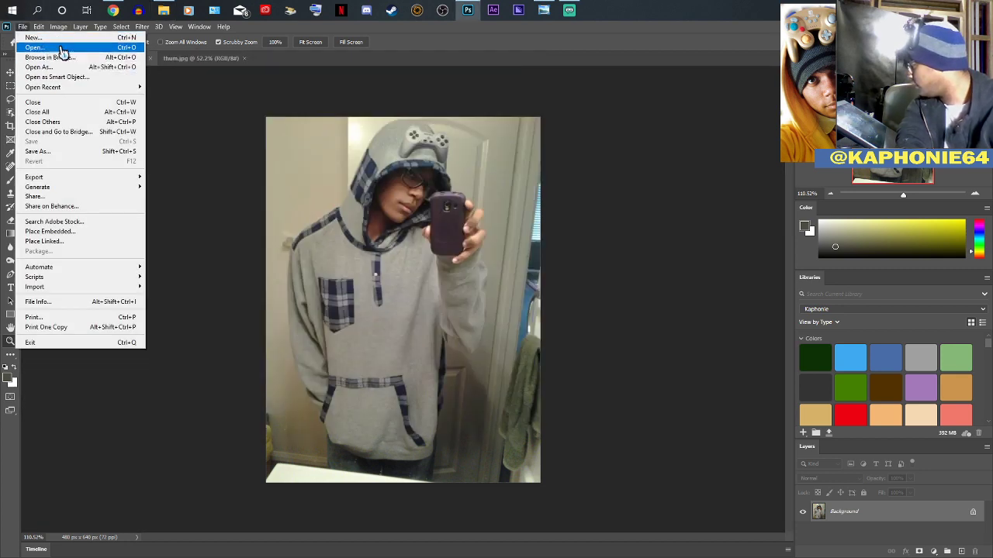
- Open the Fortnite_Destroyable_Environments screenshot as its own Photoshop document
{"action": "left_click", "coordinate": [53, 48]}
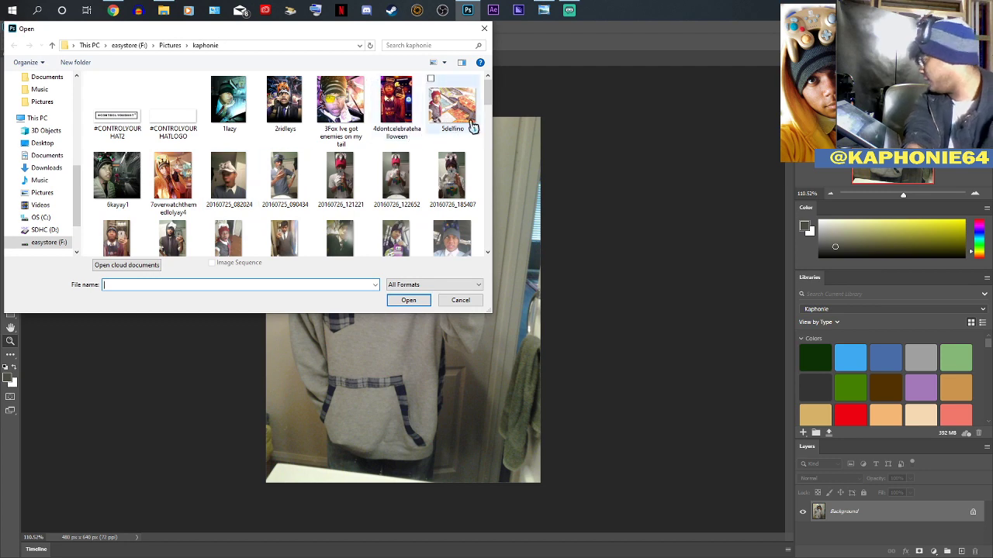
{"action": "mouse_move", "coordinate": [492, 99]}
{"action": "left_mouse_down"}
{"action": "mouse_move", "coordinate": [500, 238]}
{"action": "mouse_move", "coordinate": [516, 137]}
{"action": "mouse_move", "coordinate": [527, 135]}
{"action": "left_mouse_up"}
{"action": "left_click", "coordinate": [407, 137]}
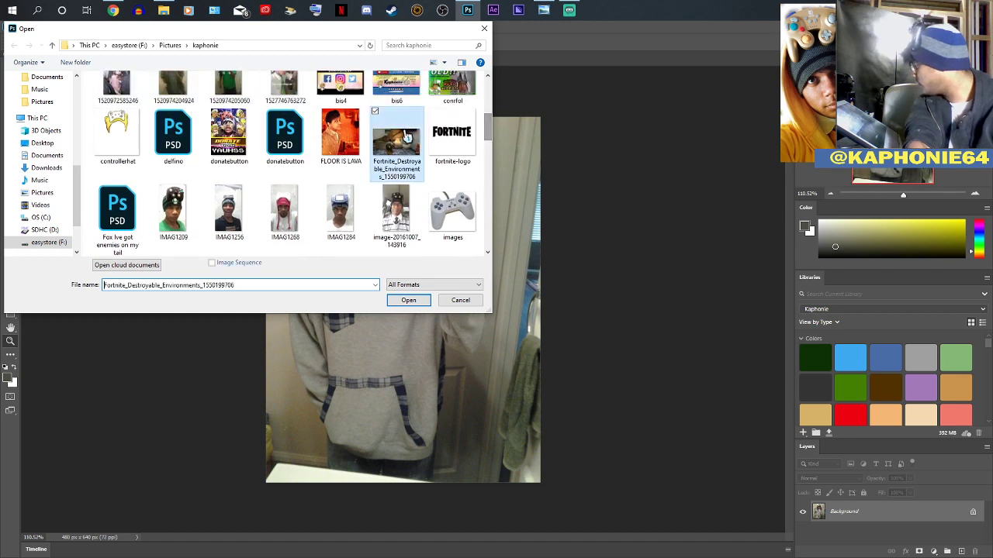
{"action": "left_click", "coordinate": [408, 300]}
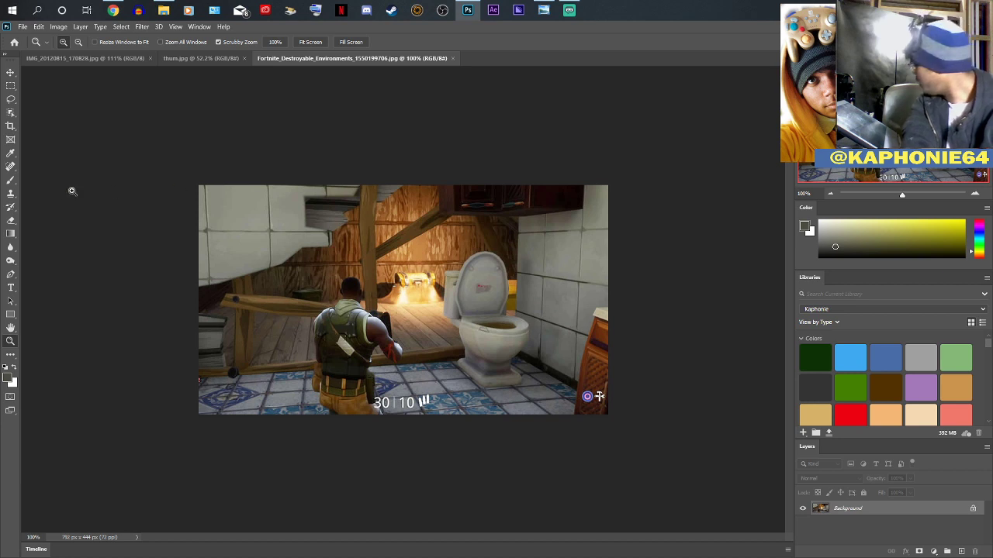
{"action": "left_click", "coordinate": [93, 59]}
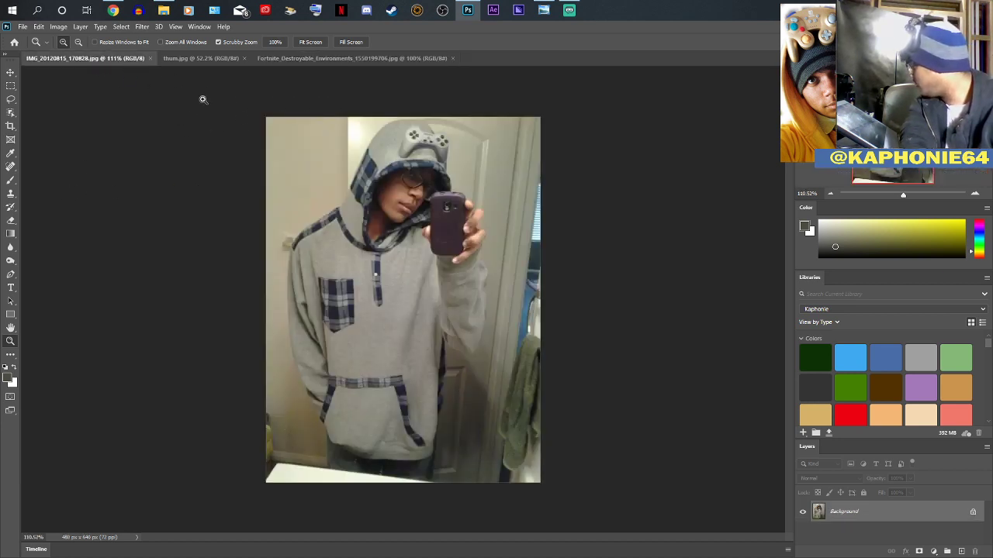
{"action": "left_click", "coordinate": [364, 63]}
- Start a new document and view the Art & Illustration presets
{"action": "left_click", "coordinate": [19, 27]}
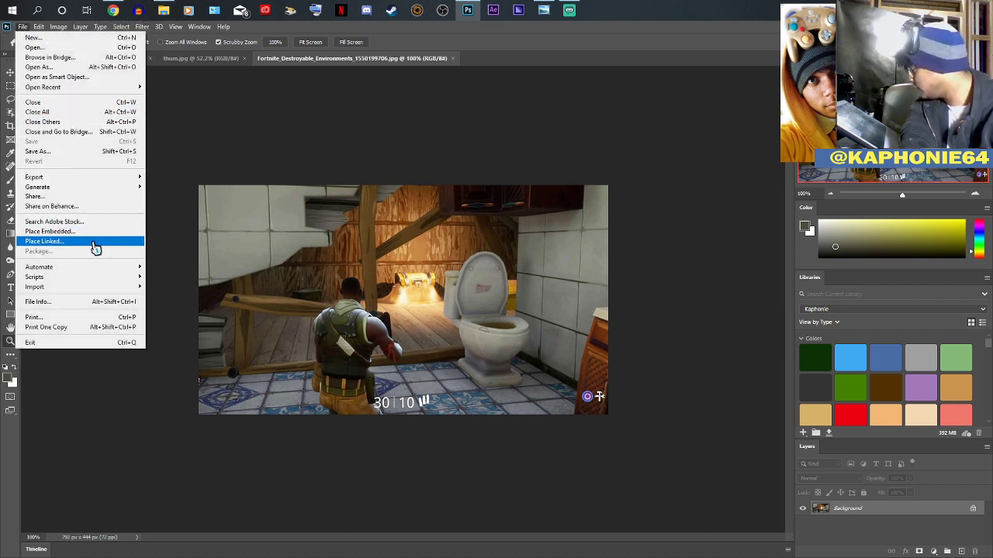
{"action": "left_click", "coordinate": [77, 38]}
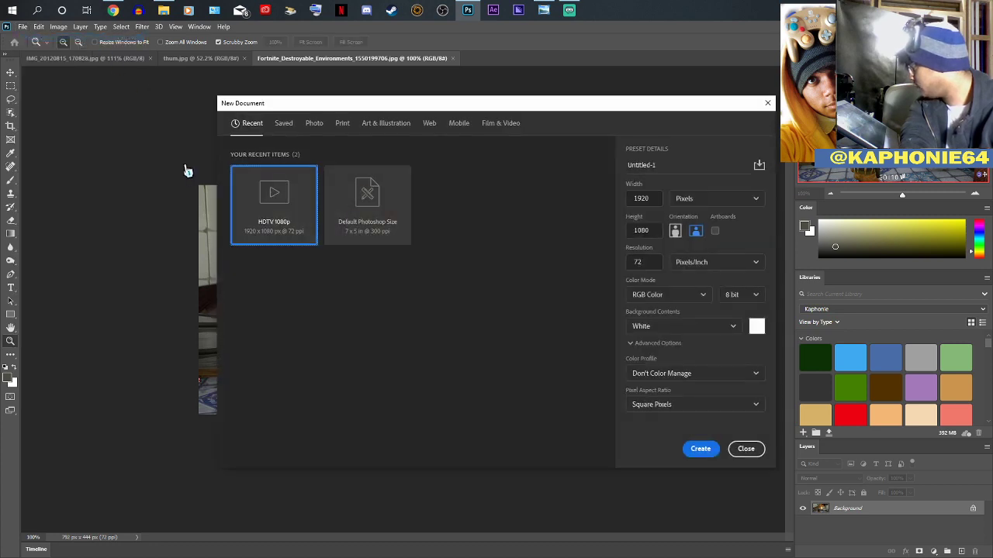
{"action": "left_click", "coordinate": [388, 126]}
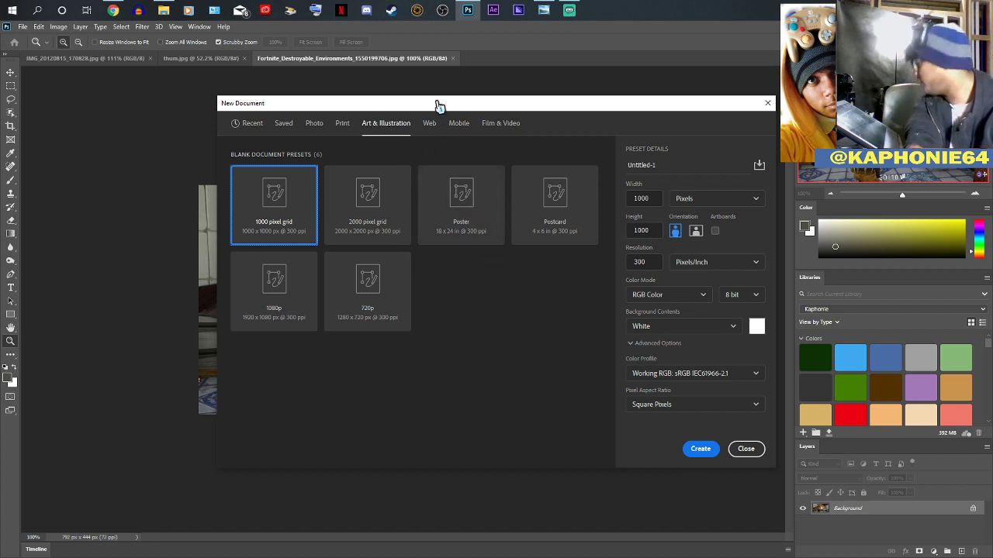
{"action": "left_click", "coordinate": [113, 10]}
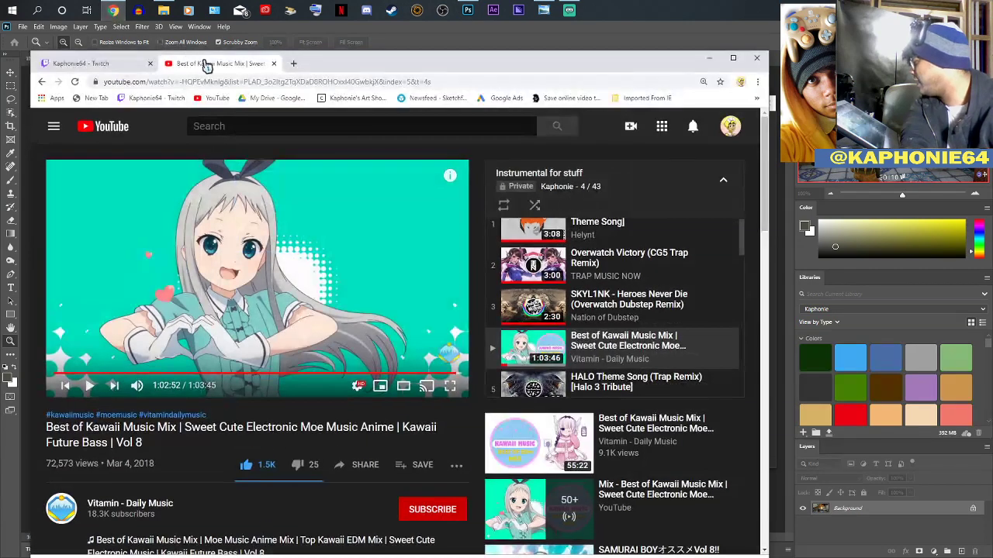
- Search Google for 'instagram measurements' and view the 1080 × 1350 px post size chart
{"action": "left_click", "coordinate": [225, 81]}
{"action": "type", "text": "instagram"}
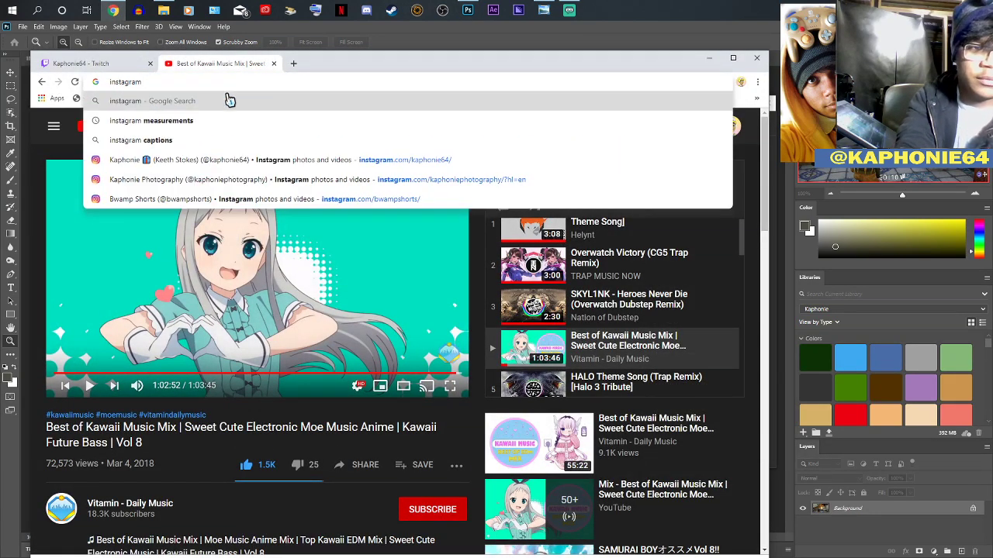
{"action": "left_click", "coordinate": [231, 117]}
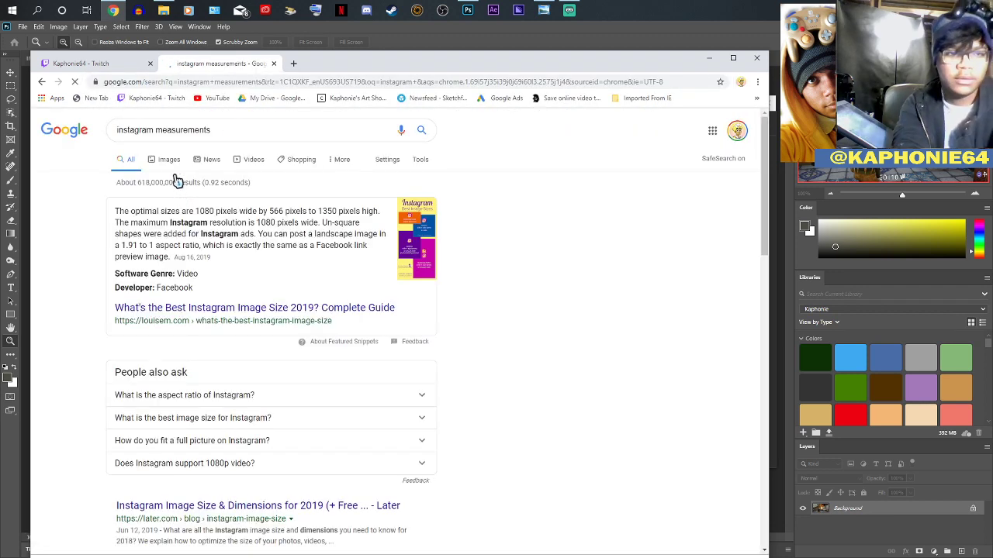
{"action": "left_click", "coordinate": [166, 161]}
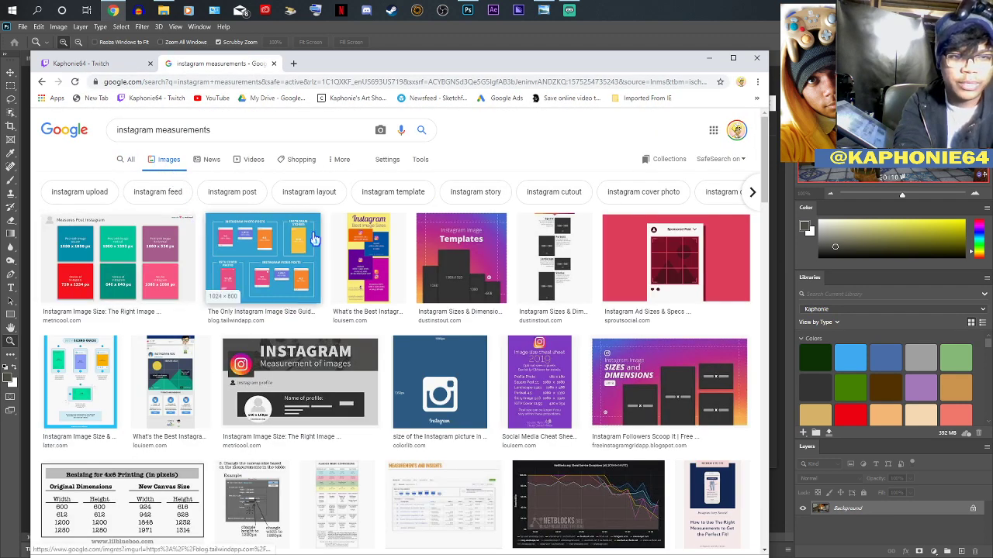
{"action": "left_click", "coordinate": [107, 309]}
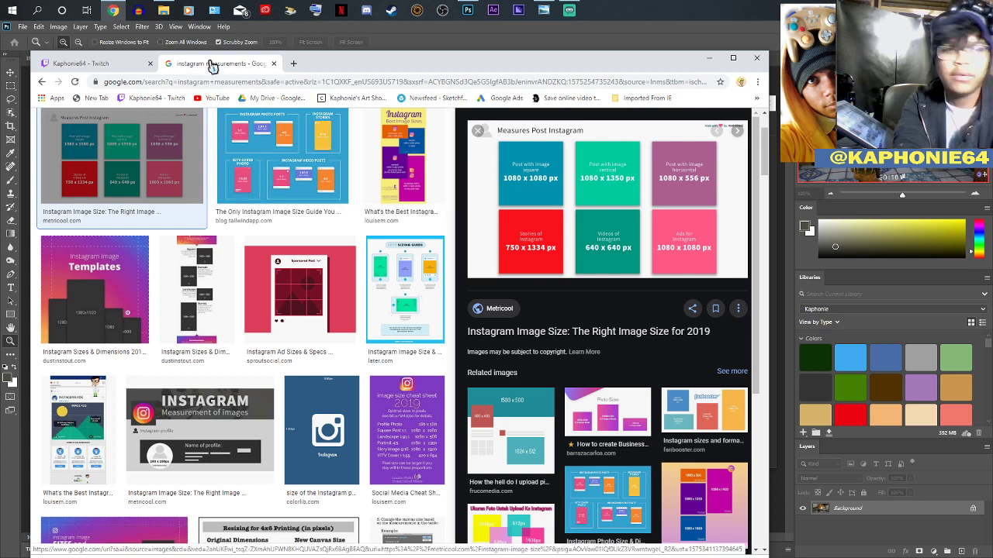
{"action": "left_click", "coordinate": [302, 32]}
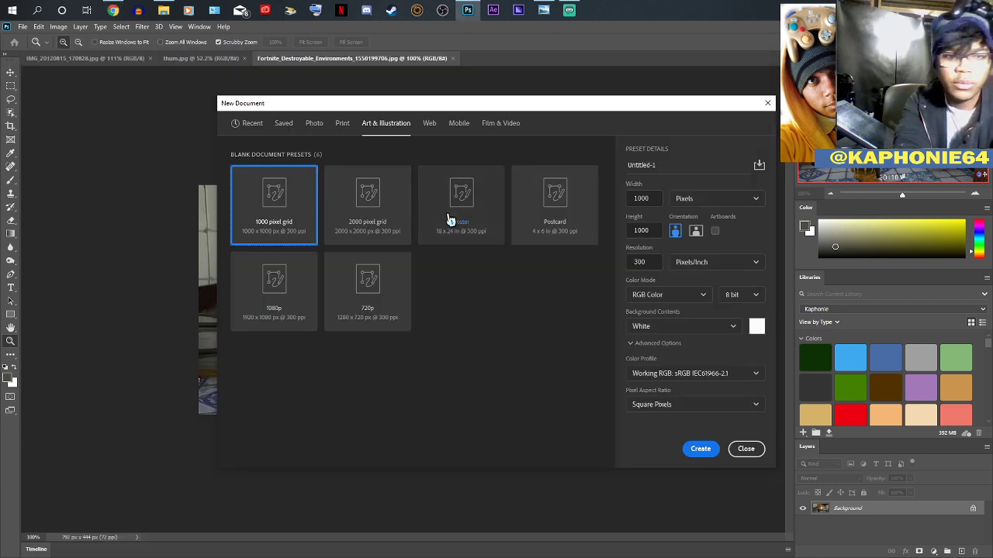
- Set the new document size to width 1080 and height 1350 pixels
{"action": "left_click", "coordinate": [642, 200]}
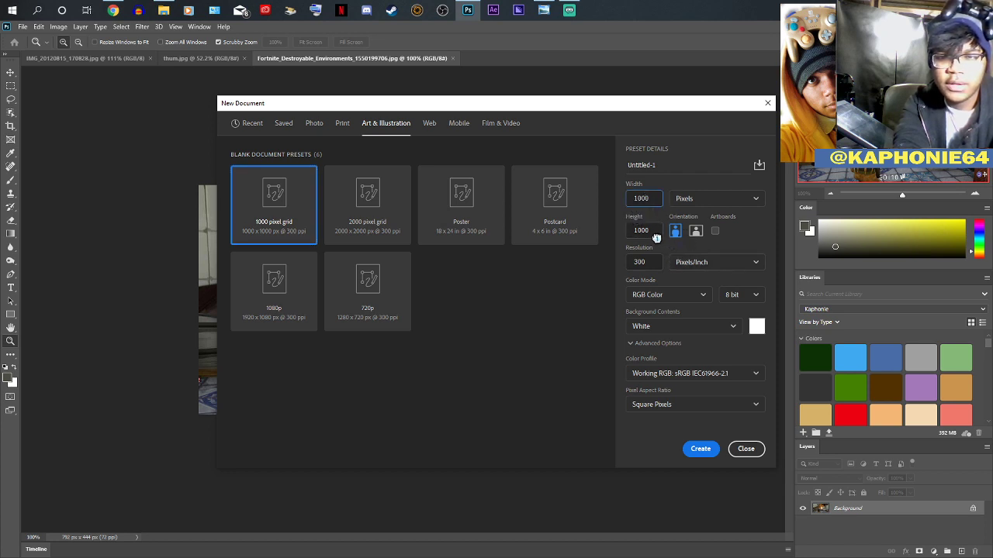
{"action": "left_click", "coordinate": [651, 233]}
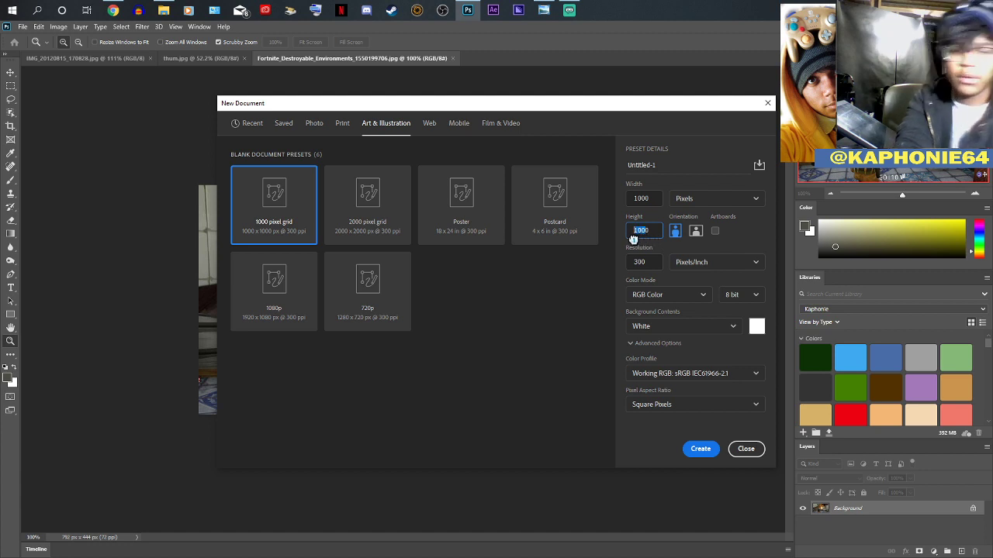
{"action": "type", "text": "16"}
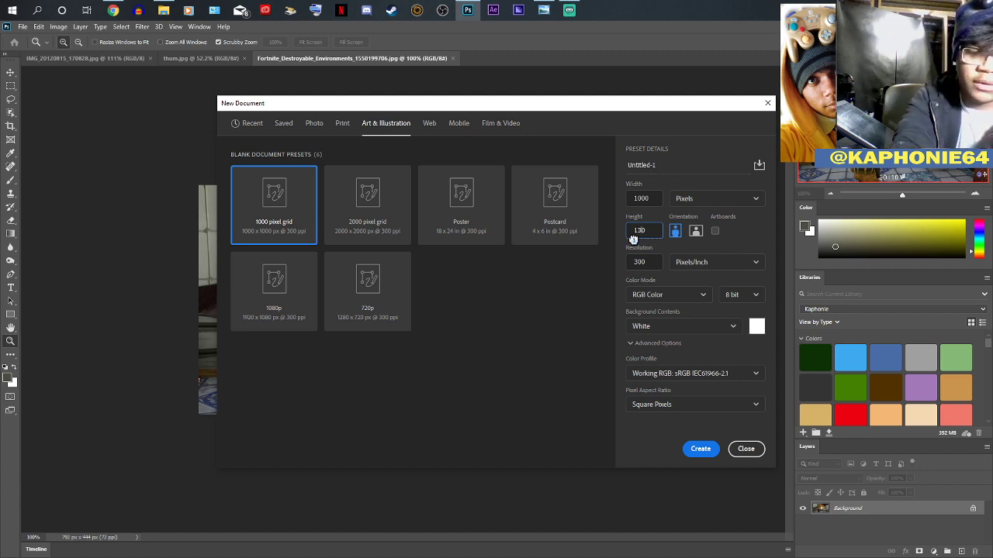
{"action": "key", "text": "BackSpace"}
{"action": "type", "text": "50"}
{"action": "double_click", "coordinate": [647, 204]}
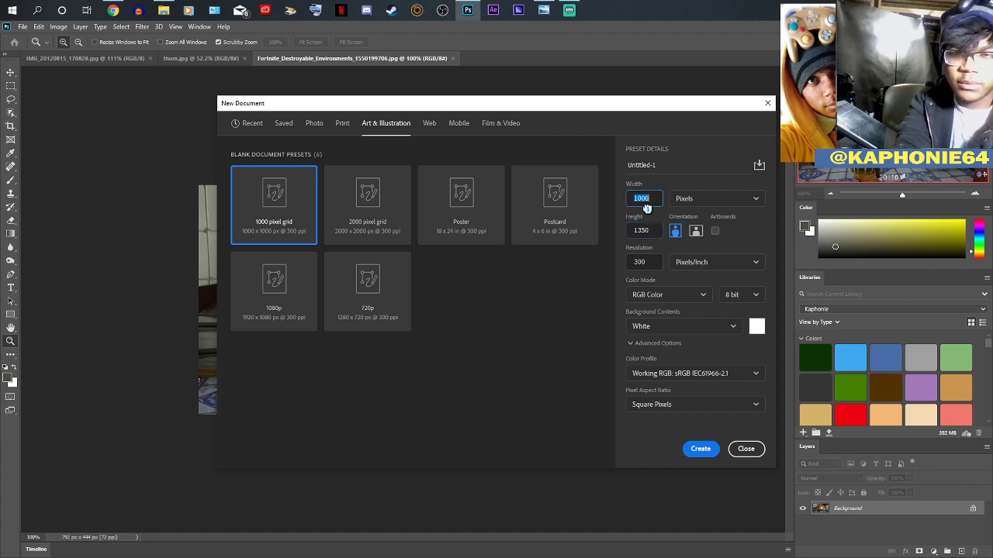
{"action": "type", "text": "1080"}
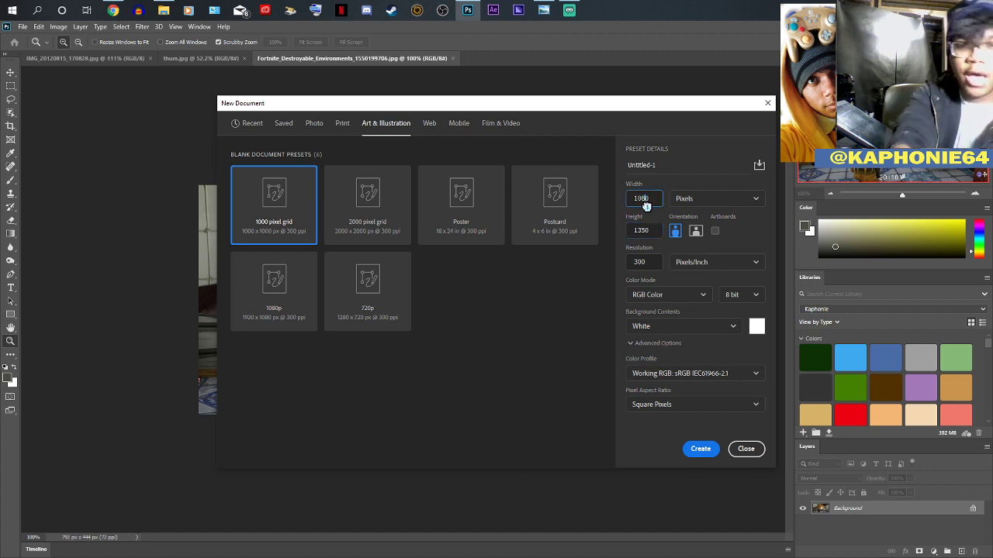
- Name the preset 'instagram vertiacl', save it, and create the blank document
{"action": "double_click", "coordinate": [676, 165]}
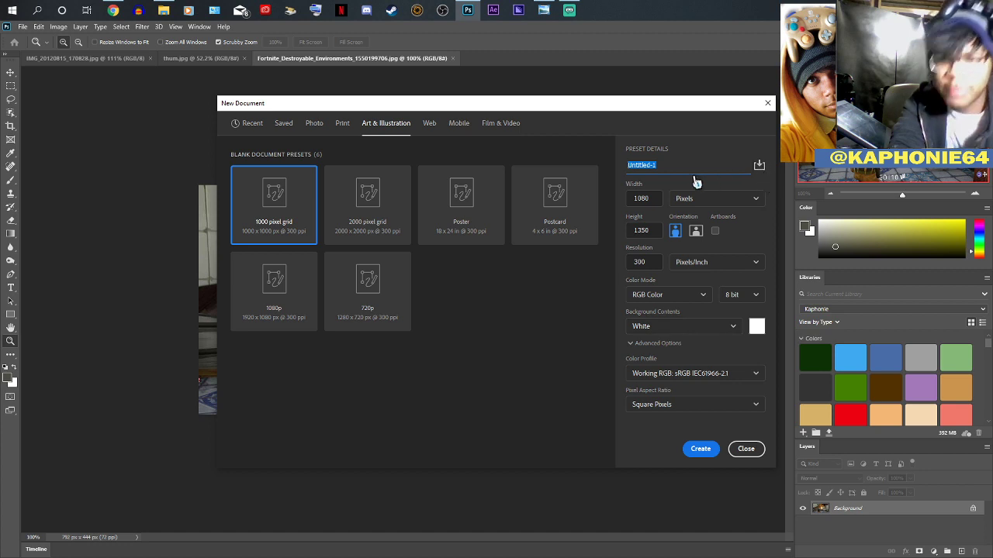
{"action": "type", "text": "instagram vertical"}
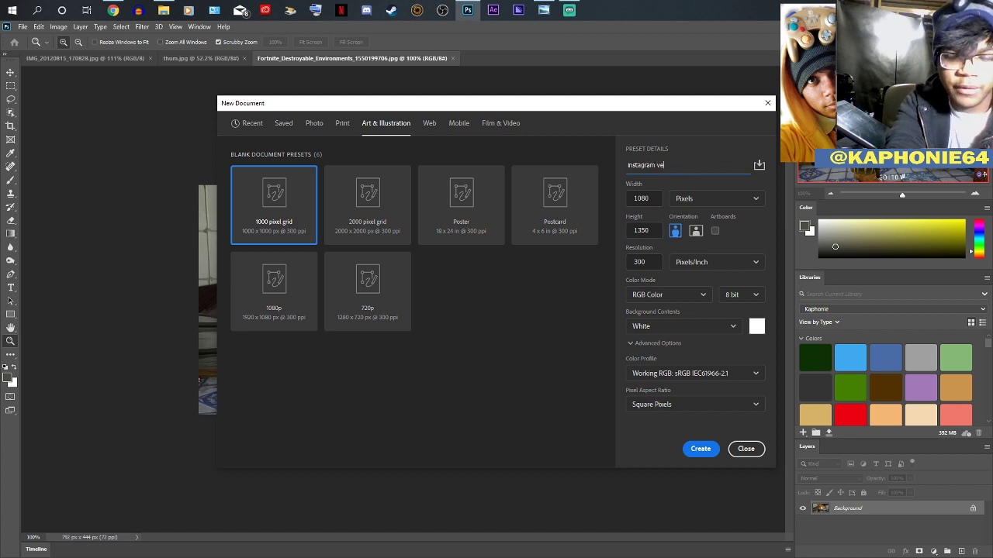
{"action": "left_click", "coordinate": [759, 167]}
{"action": "left_click", "coordinate": [693, 196]}
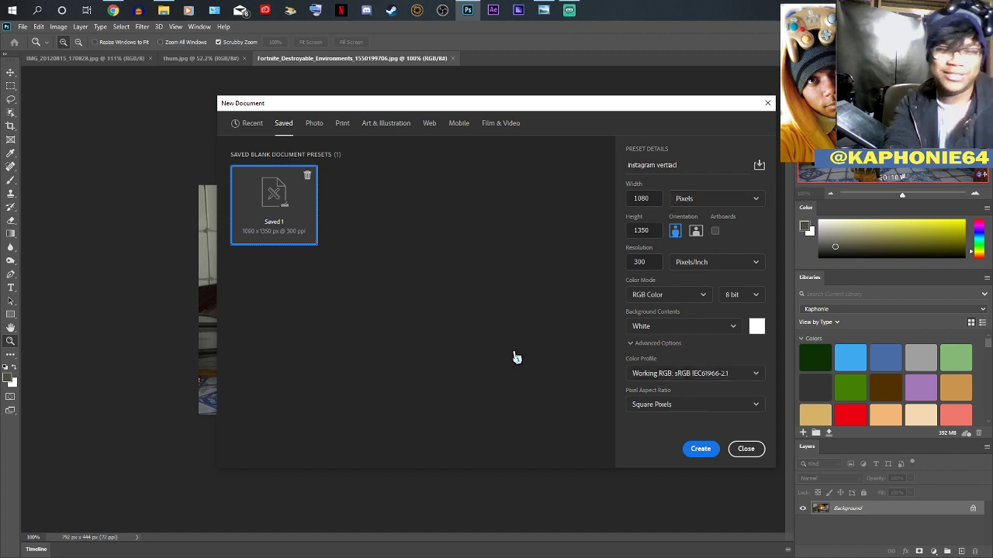
{"action": "left_click", "coordinate": [699, 449]}
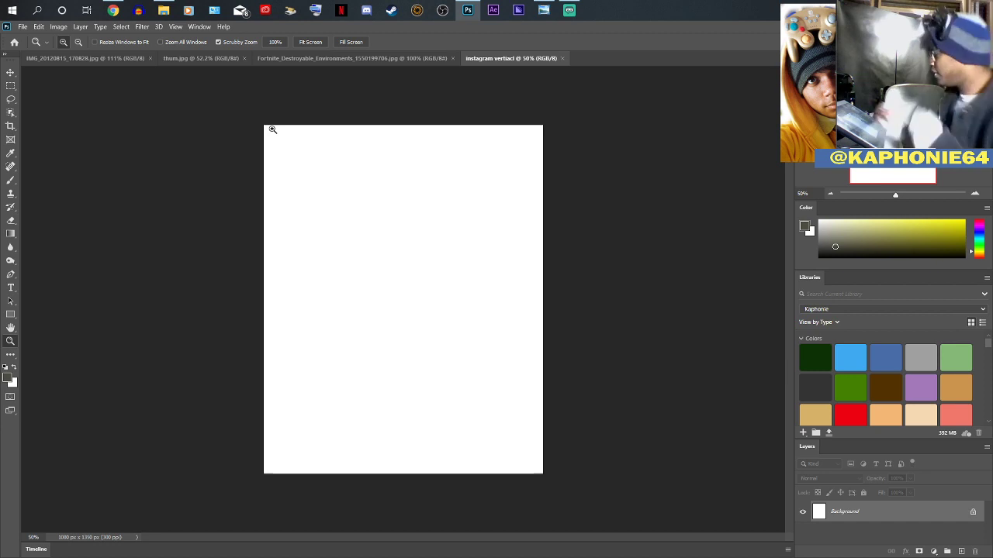
- Show the Fortnite screenshot fitted to the window with the Move tool selected
{"action": "left_click", "coordinate": [321, 58]}
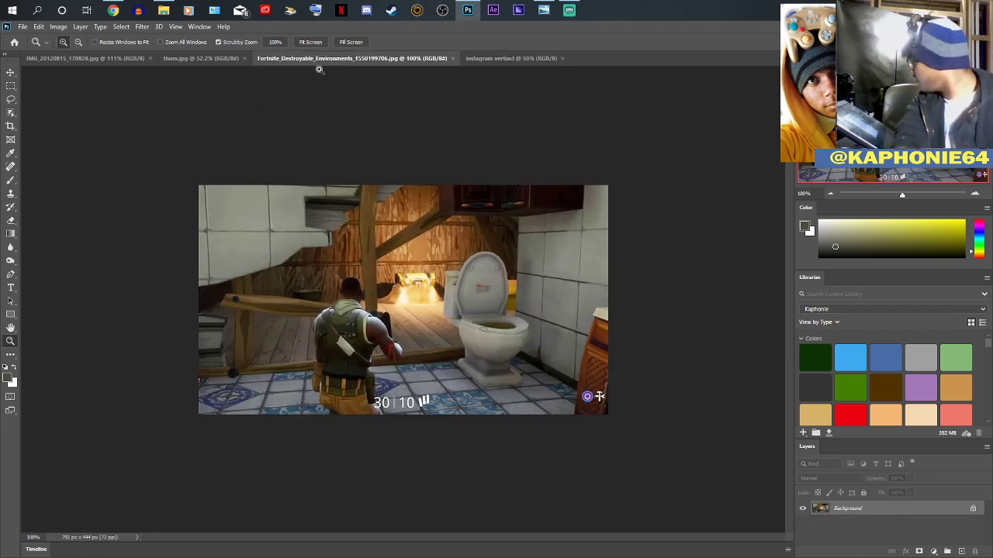
{"action": "key", "text": "ctrl+0"}
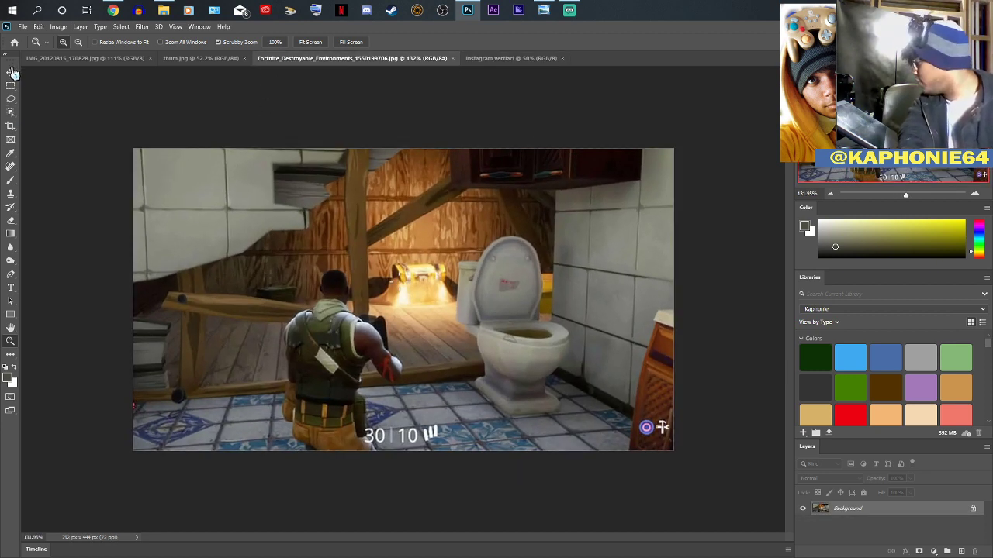
{"action": "left_click", "coordinate": [10, 72]}
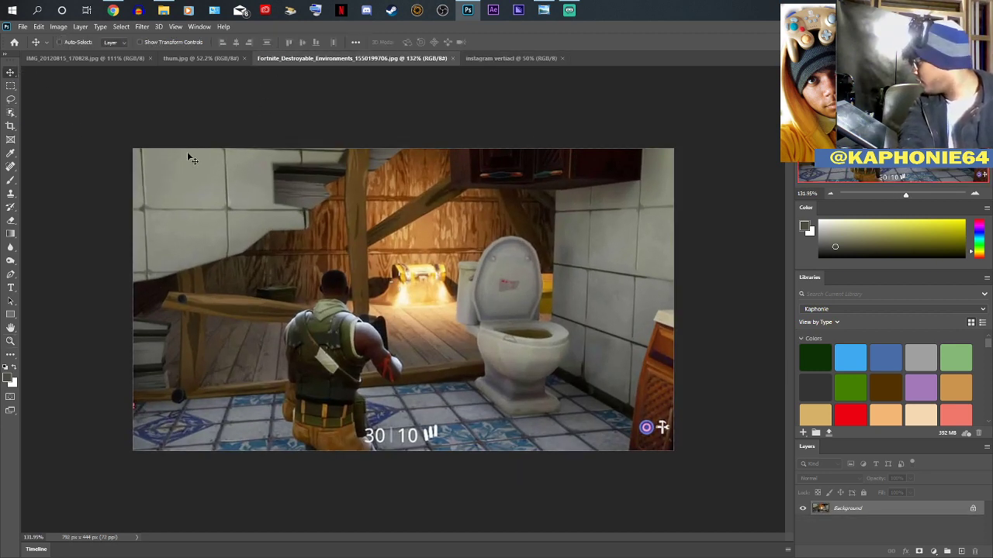
- Try moving the locked Fortnite background, then close the Twitch tab and go to YouTube
{"action": "left_click", "coordinate": [411, 102]}
{"action": "left_click", "coordinate": [114, 11]}
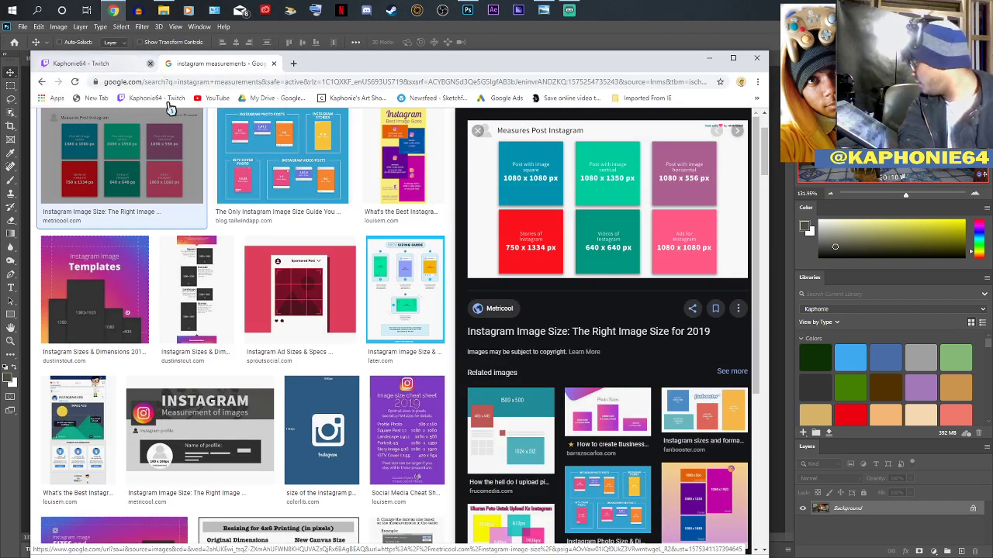
{"action": "left_click", "coordinate": [150, 63]}
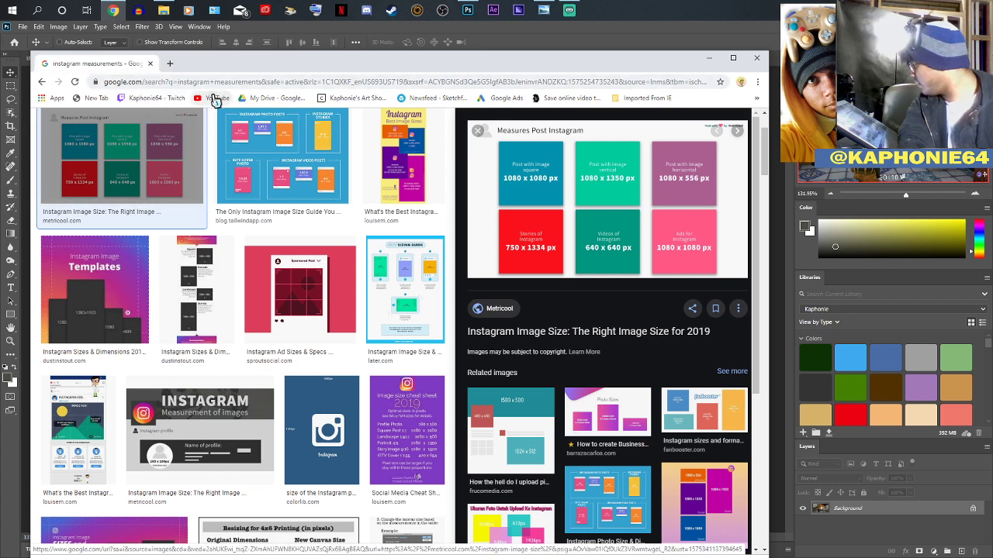
{"action": "left_click", "coordinate": [215, 99]}
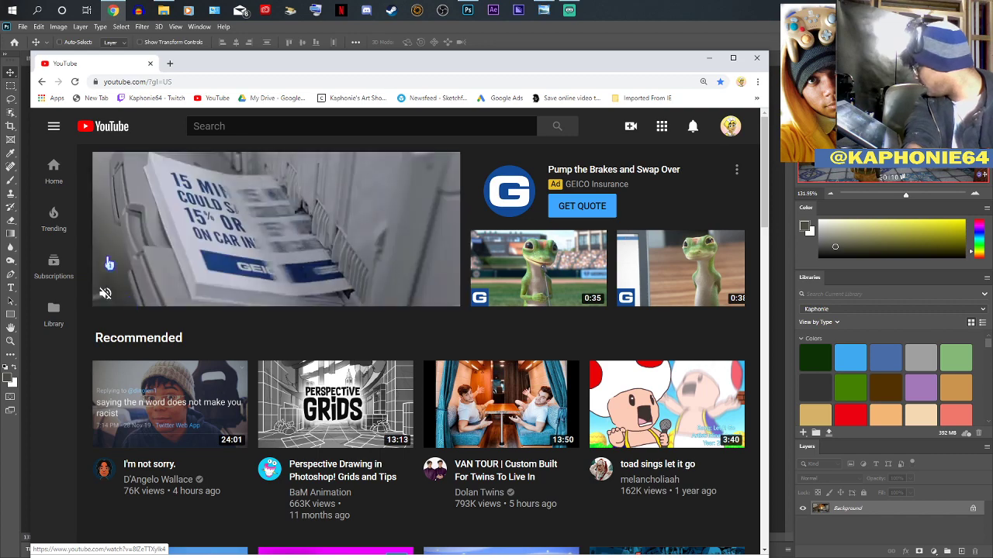
- Play the Best of Kawaii Music Mix from the 'Instrumental for stuff' playlist, then minimise Chrome
{"action": "left_click", "coordinate": [53, 126]}
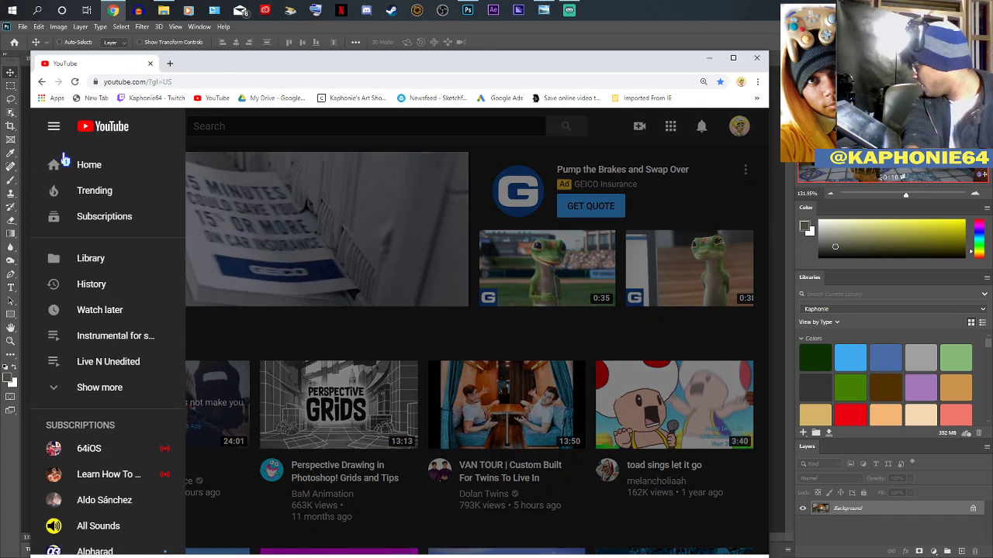
{"action": "left_click", "coordinate": [138, 345]}
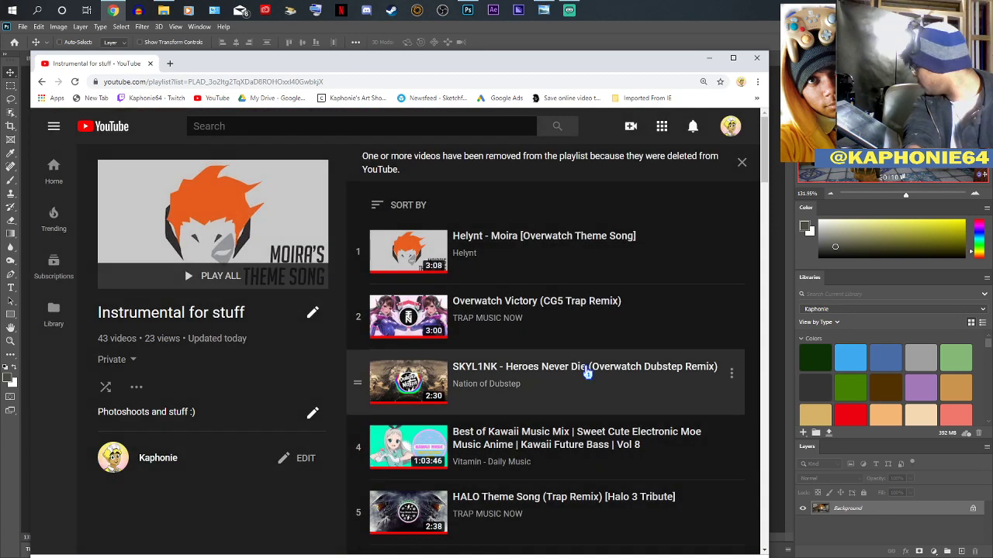
{"action": "left_click", "coordinate": [571, 443]}
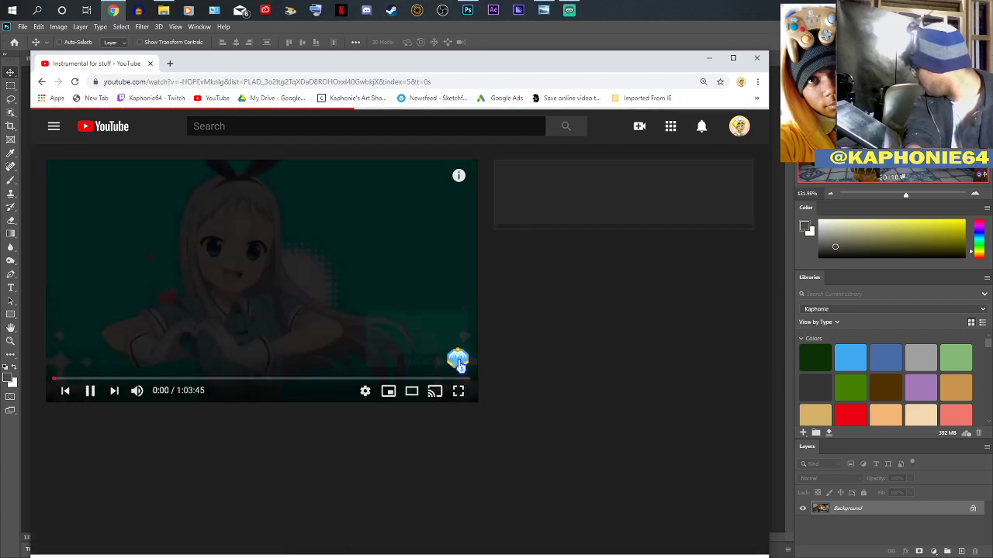
{"action": "left_click", "coordinate": [458, 391]}
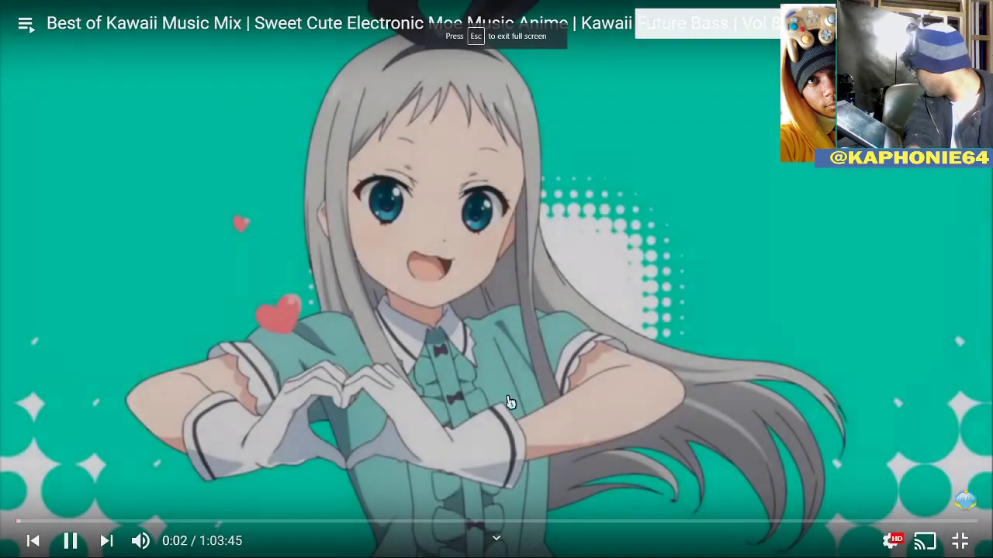
{"action": "left_click", "coordinate": [966, 521]}
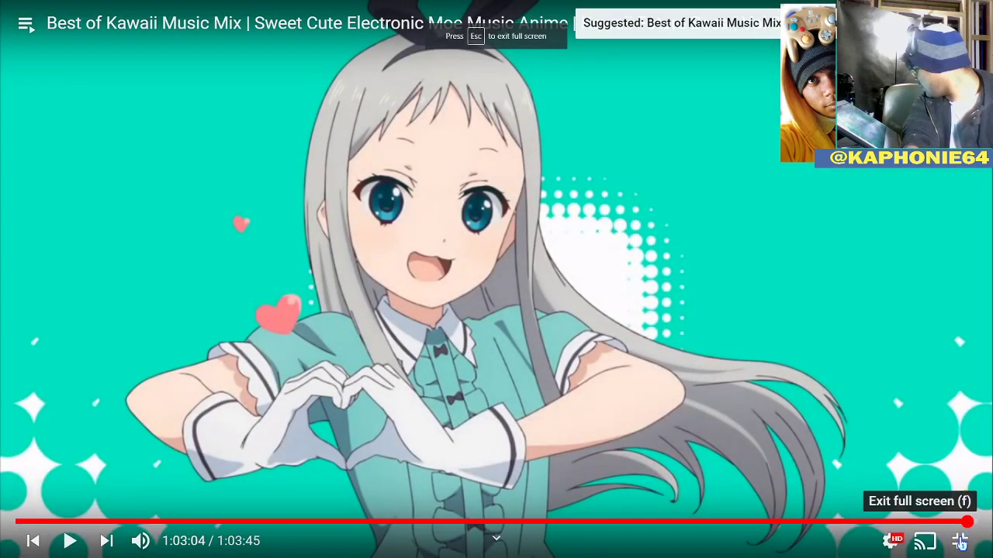
{"action": "left_click", "coordinate": [960, 543]}
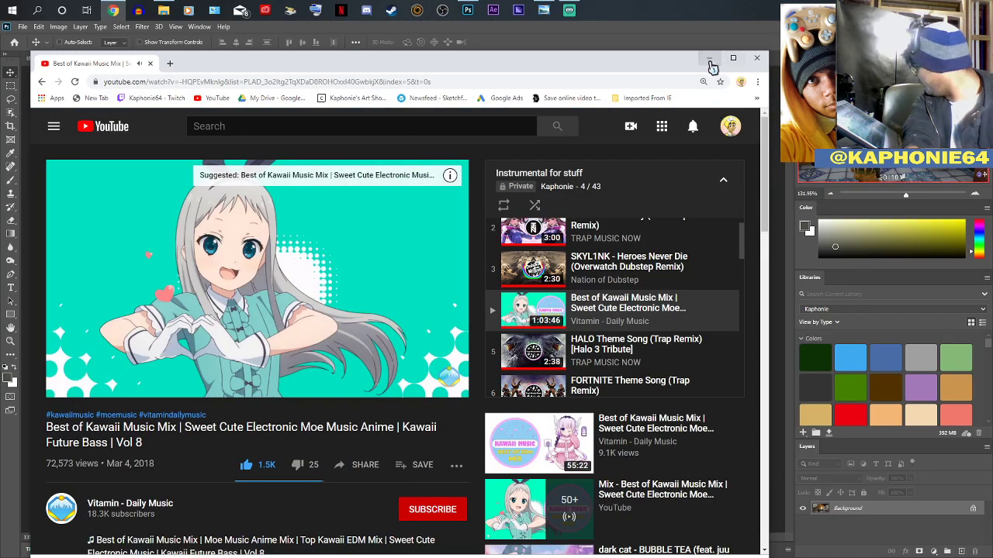
{"action": "left_click", "coordinate": [708, 62]}
{"action": "mouse_move", "coordinate": [568, 10]}
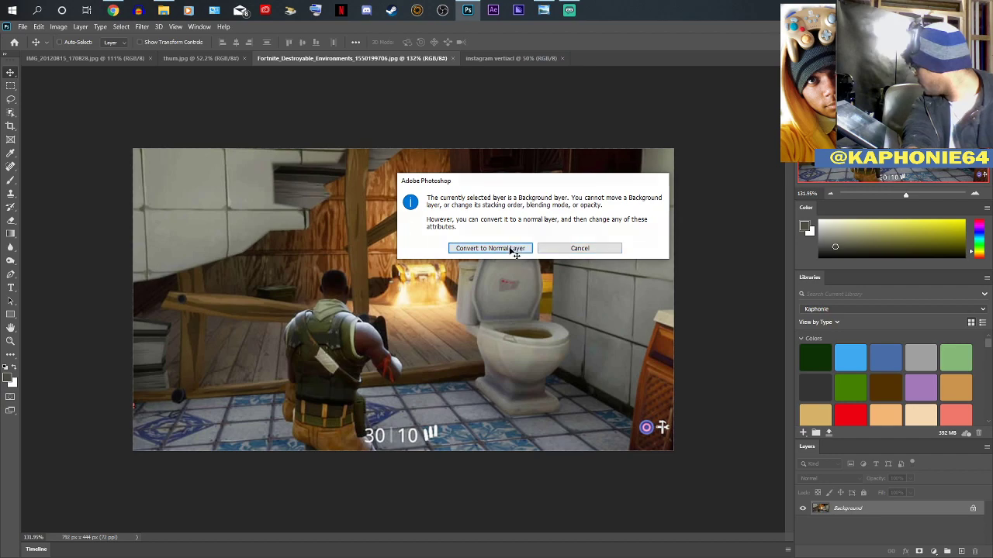
- Convert the Fortnite background to a normal layer and drag it onto the 'instagram vertiacl' canvas
{"action": "left_click", "coordinate": [512, 252]}
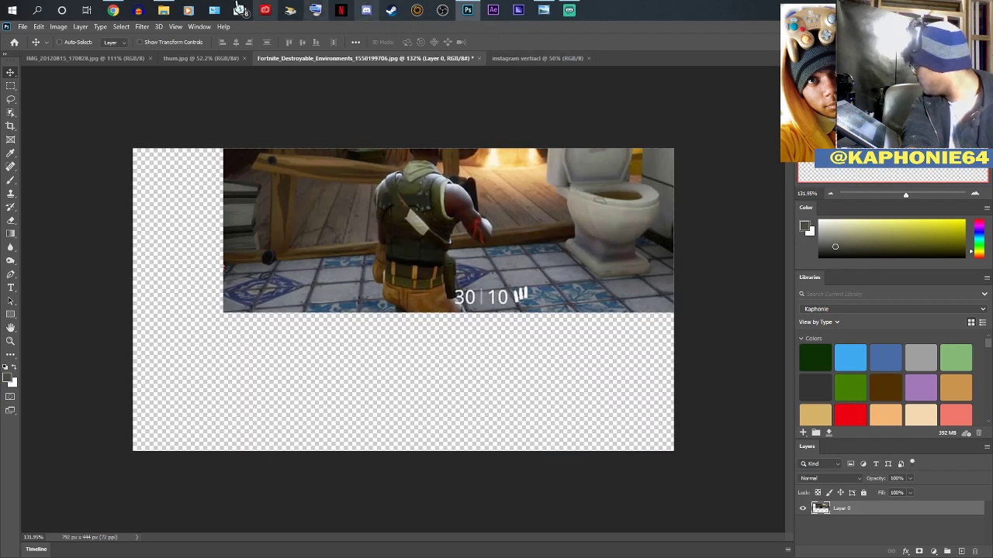
{"action": "mouse_move", "coordinate": [164, 10]}
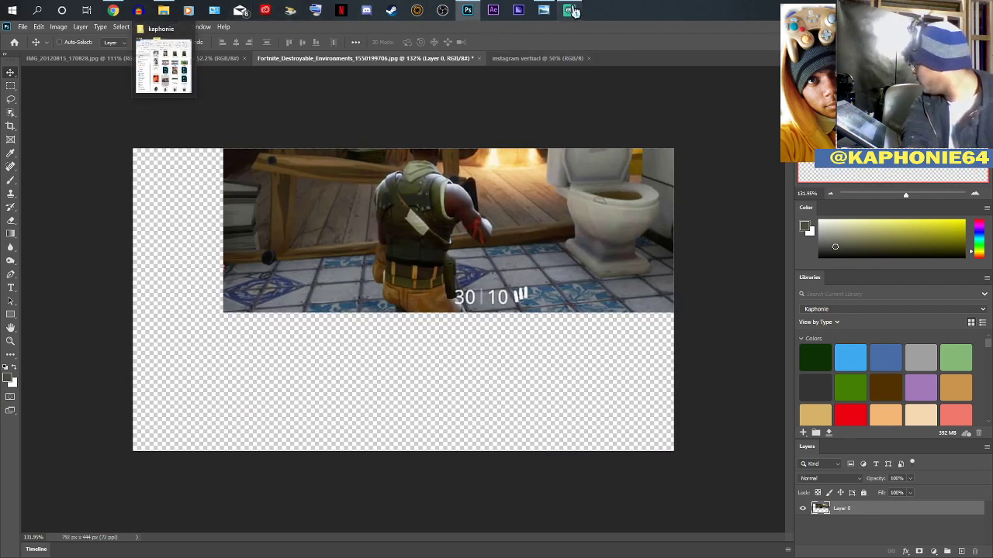
{"action": "left_click", "coordinate": [573, 12]}
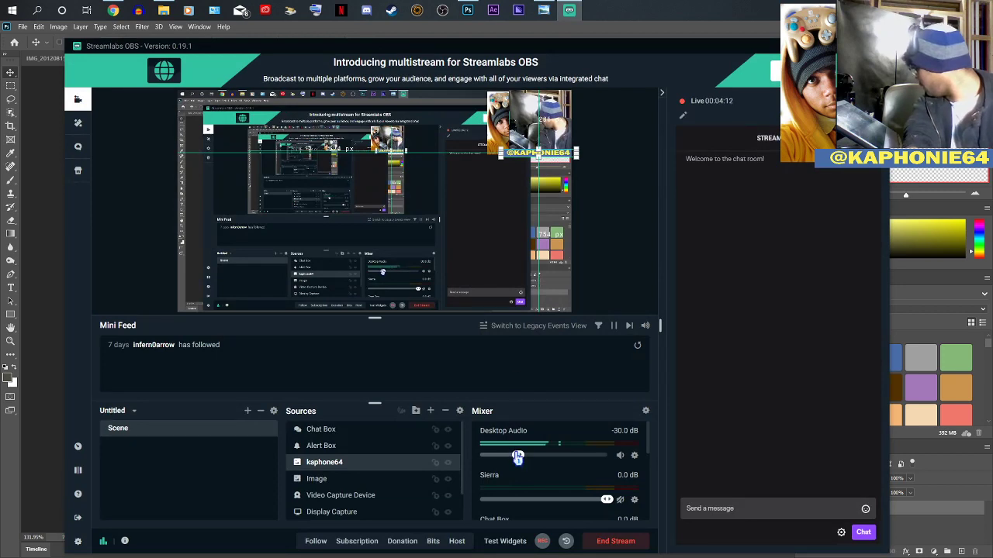
{"action": "left_click_drag", "start_coordinate": [517, 457], "coordinate": [514, 458]}
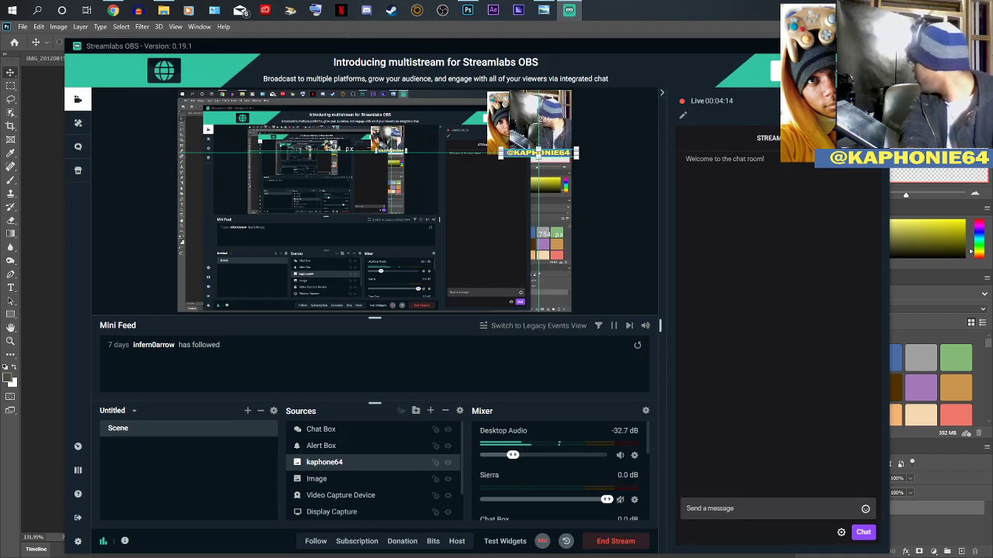
{"action": "left_click", "coordinate": [570, 11]}
{"action": "mouse_move", "coordinate": [301, 160]}
{"action": "left_mouse_down"}
{"action": "mouse_move", "coordinate": [524, 60]}
{"action": "mouse_move", "coordinate": [364, 257]}
{"action": "left_mouse_up"}
{"action": "left_click_drag", "start_coordinate": [349, 211], "coordinate": [397, 243]}
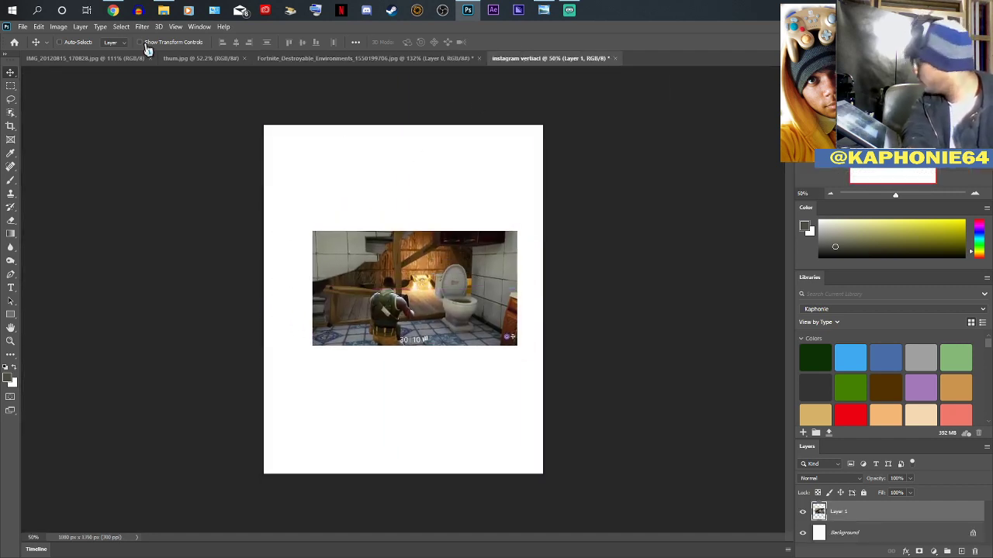
- Free Transform the Fortnite layer, scaling it up to cover the whole 1080 × 1350 canvas
{"action": "left_click", "coordinate": [38, 26]}
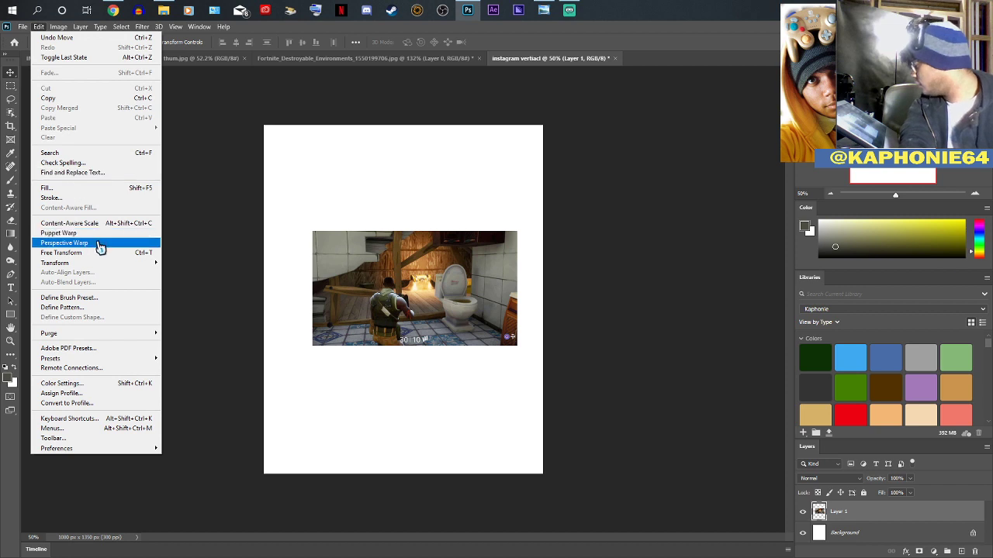
{"action": "left_click", "coordinate": [96, 253]}
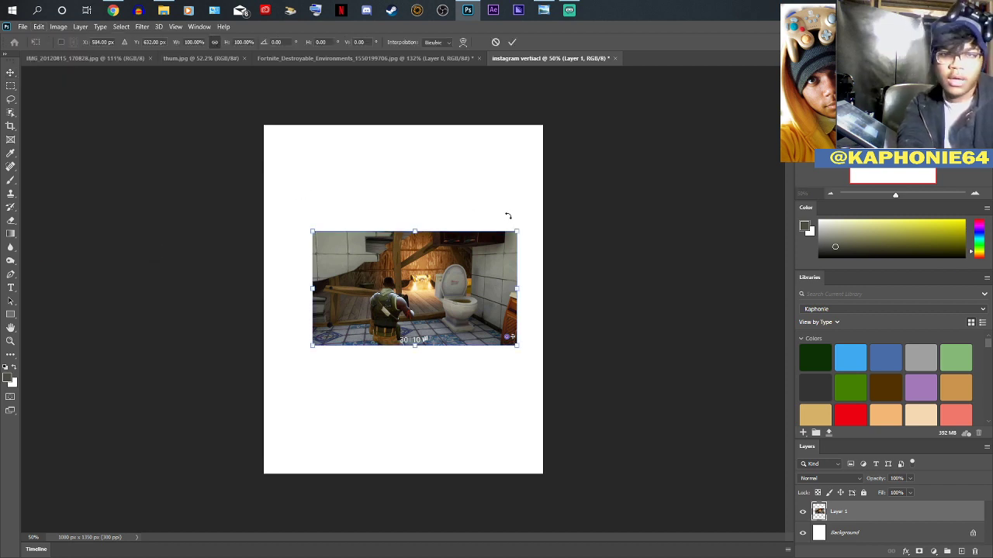
{"action": "left_click_drag", "start_coordinate": [513, 227], "coordinate": [716, 117]}
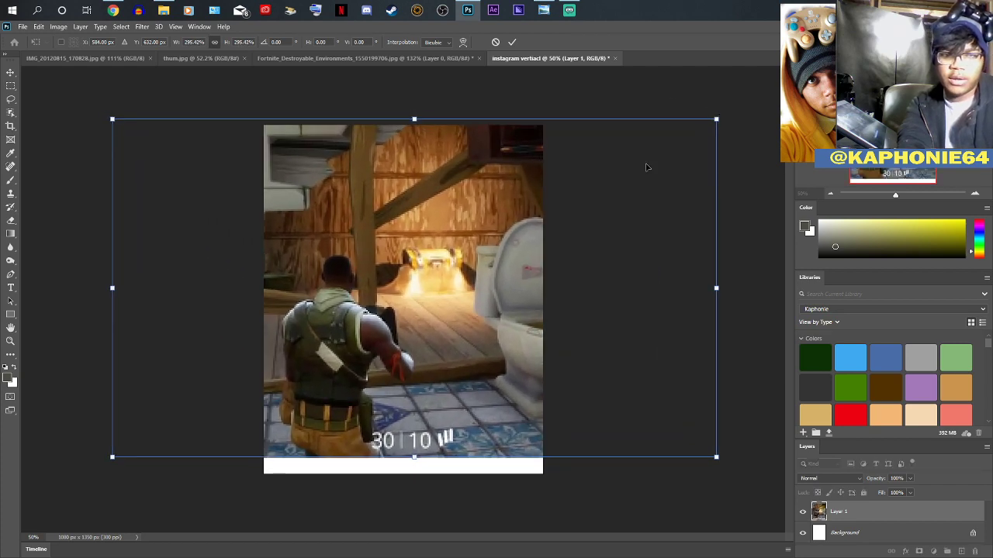
{"action": "left_click_drag", "start_coordinate": [646, 166], "coordinate": [649, 173]}
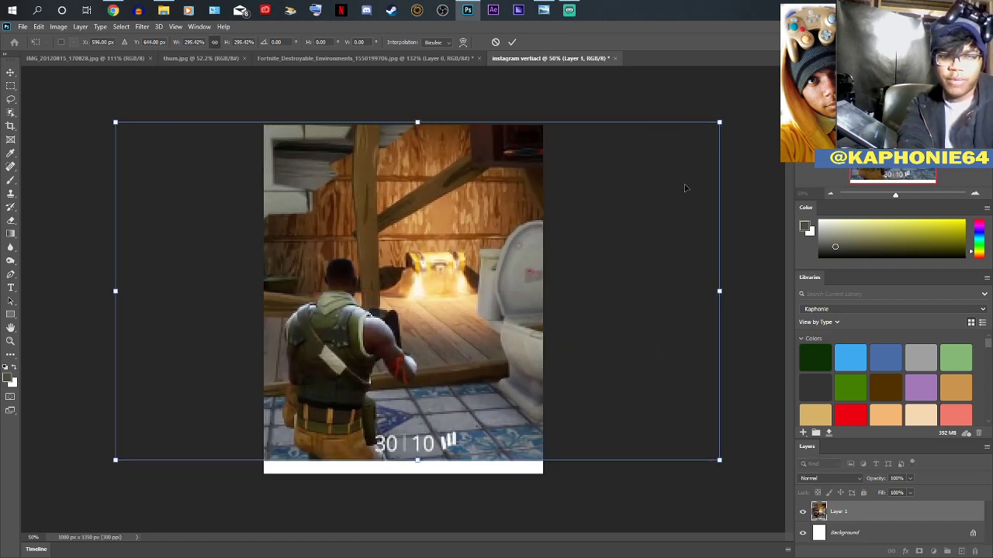
{"action": "mouse_move", "coordinate": [719, 121]}
{"action": "left_mouse_down"}
{"action": "mouse_move", "coordinate": [727, 115]}
{"action": "mouse_move", "coordinate": [684, 159]}
{"action": "left_mouse_up"}
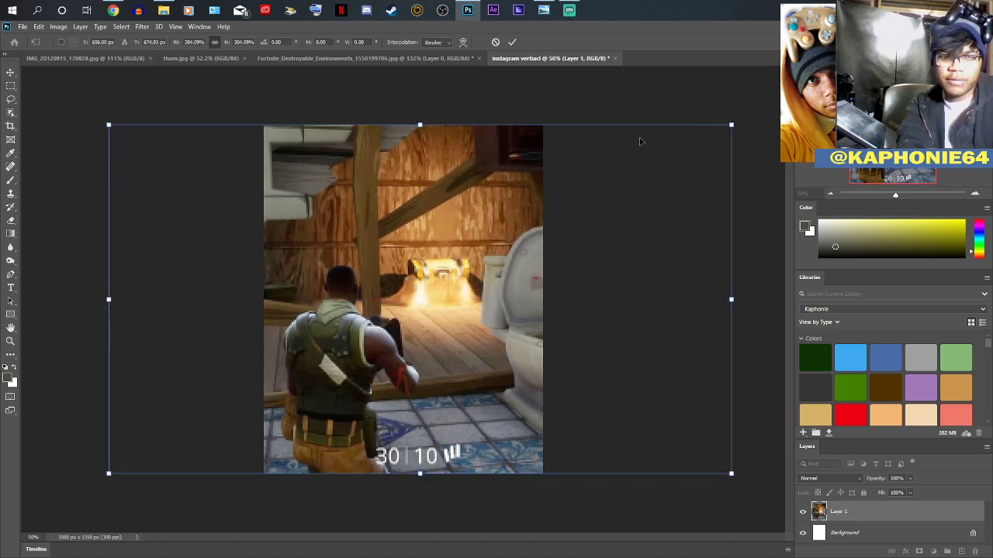
{"action": "left_click", "coordinate": [513, 43]}
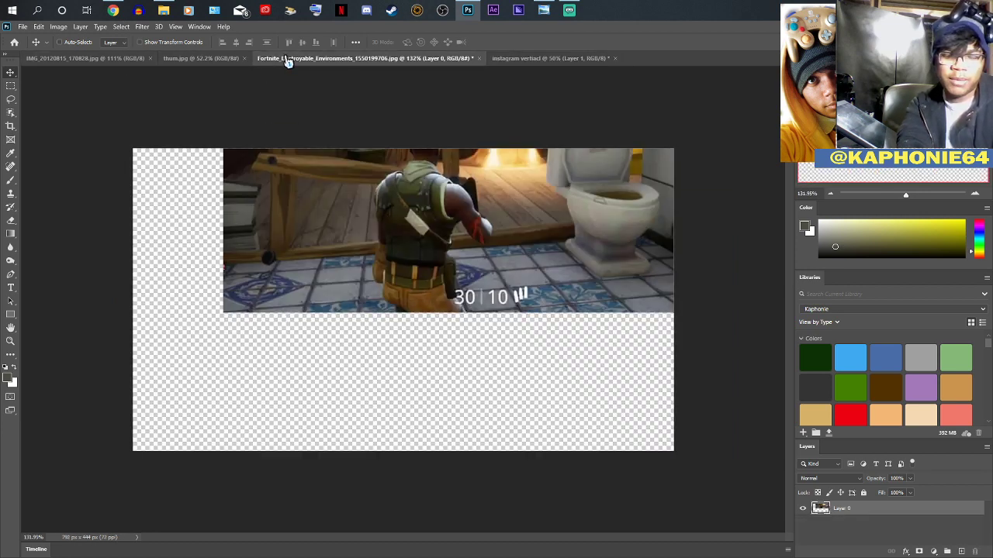
- Close the Fortnite screenshot document without saving its changes
{"action": "left_click", "coordinate": [260, 59]}
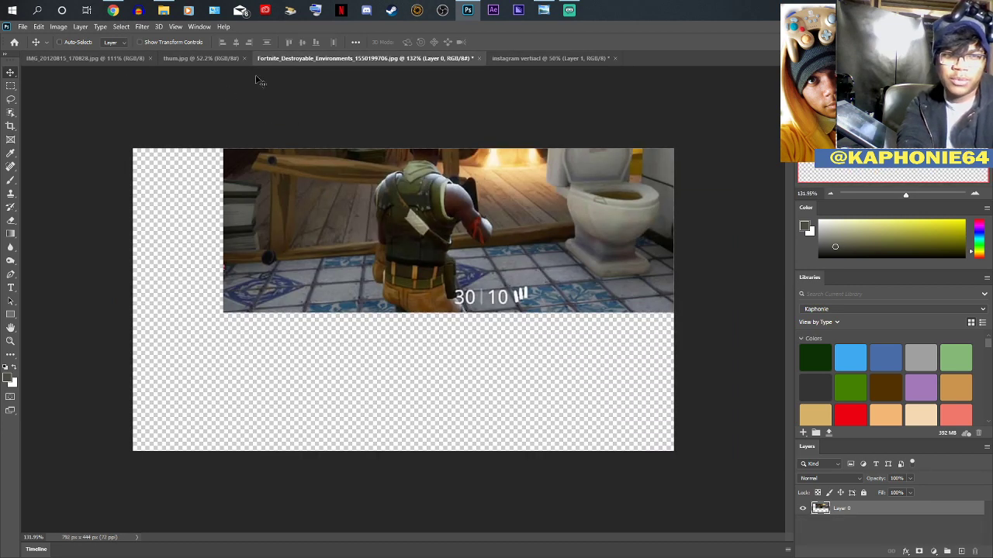
{"action": "left_click", "coordinate": [478, 59]}
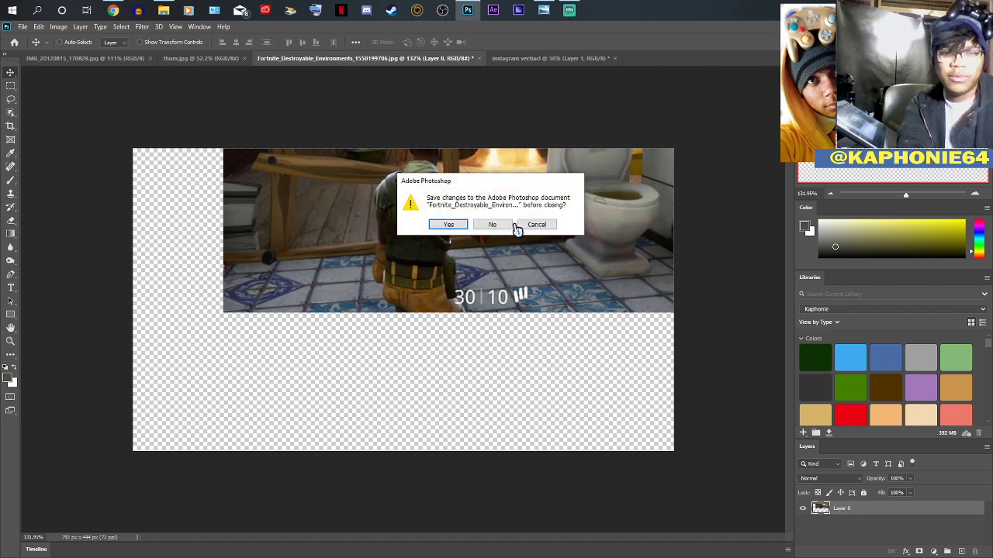
{"action": "left_click", "coordinate": [488, 225]}
- Paste the hoodie selfie into instagram vertical as a new layer at lower left
{"action": "left_click", "coordinate": [122, 61]}
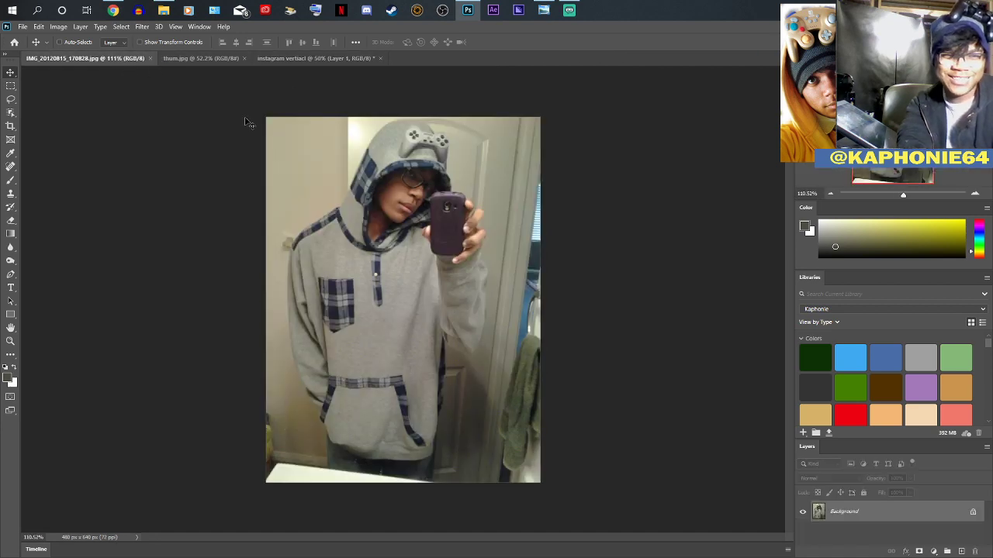
{"action": "left_click", "coordinate": [320, 59]}
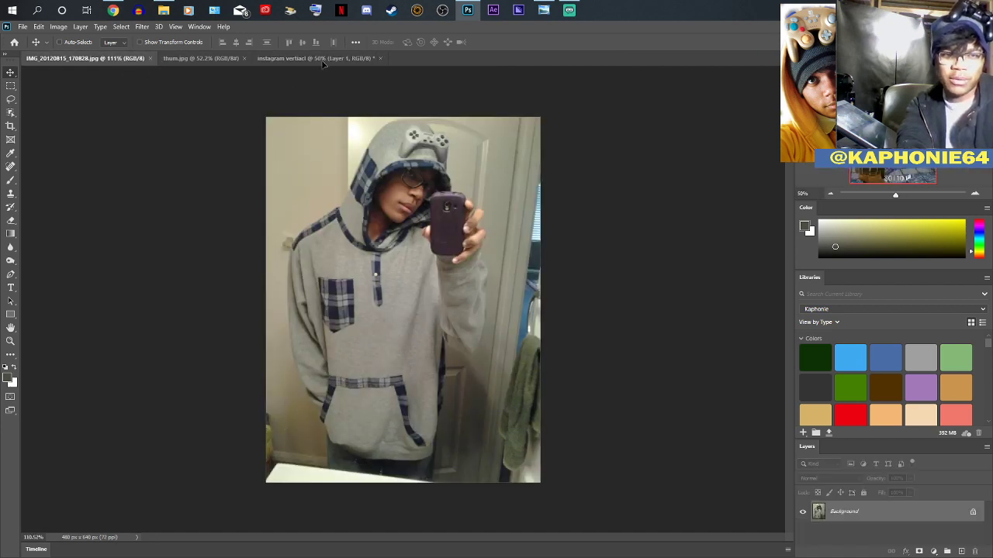
{"action": "key", "text": "ctrl+v"}
{"action": "left_click_drag", "start_coordinate": [380, 247], "coordinate": [382, 346]}
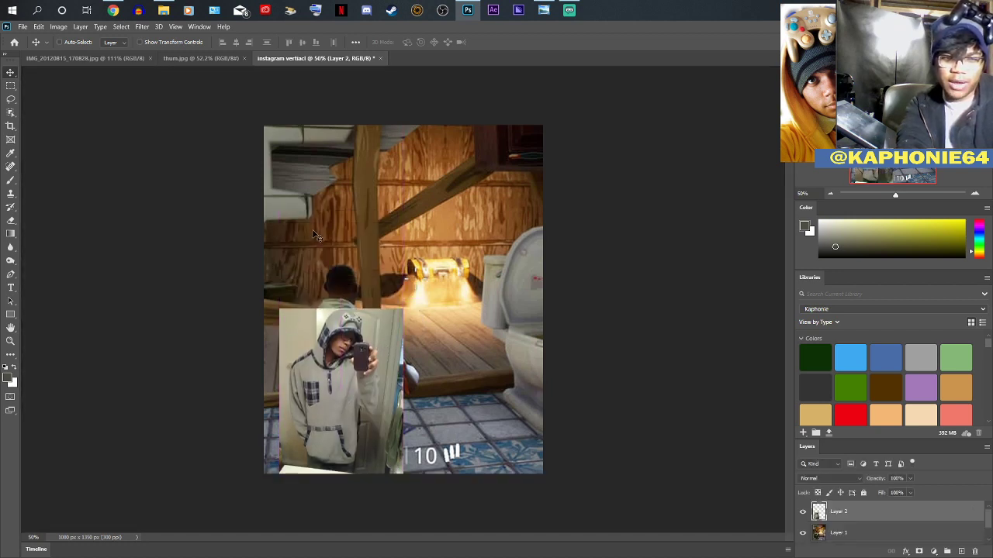
- Free Transform the selfie larger over most of the Fortnite scene and commit
{"action": "left_click", "coordinate": [39, 26]}
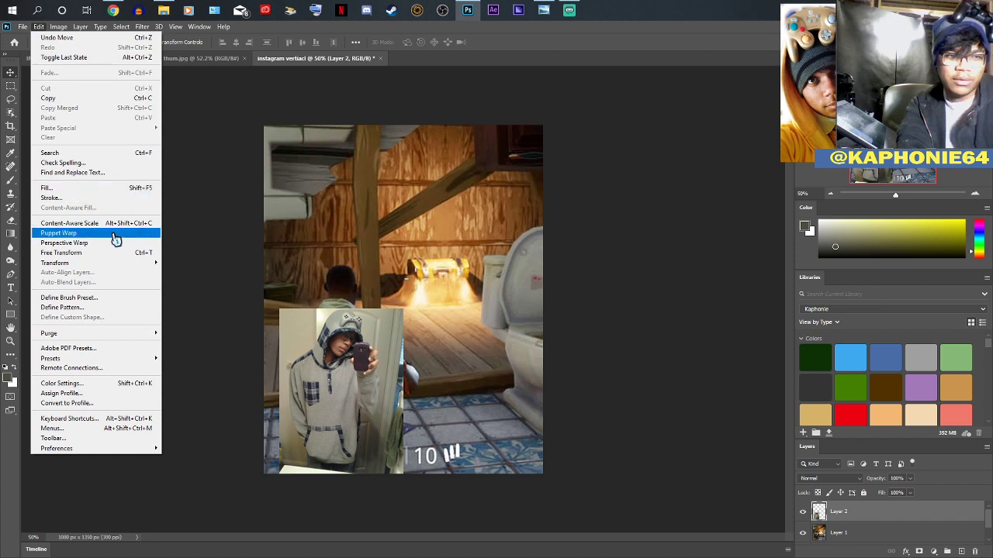
{"action": "left_click", "coordinate": [111, 254]}
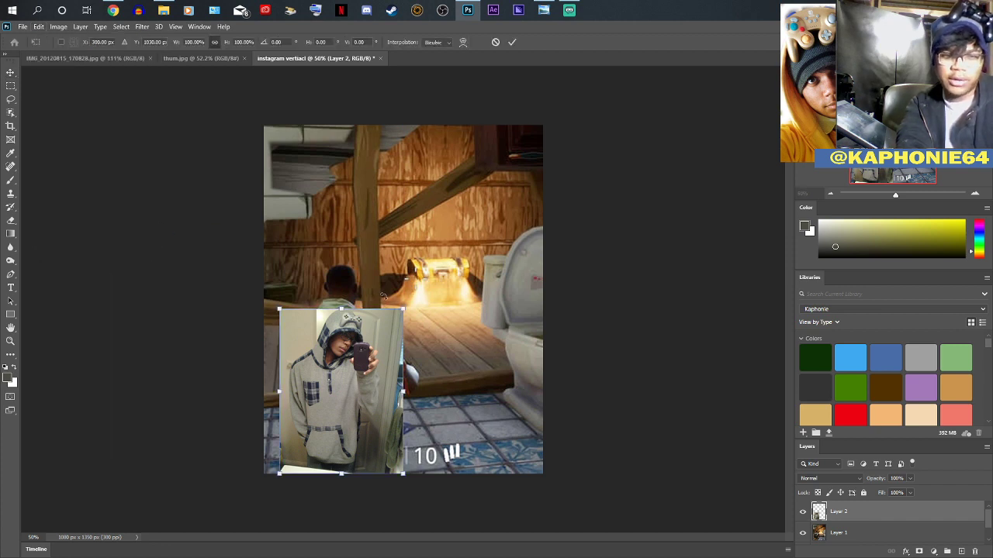
{"action": "left_click_drag", "start_coordinate": [398, 303], "coordinate": [637, 189]}
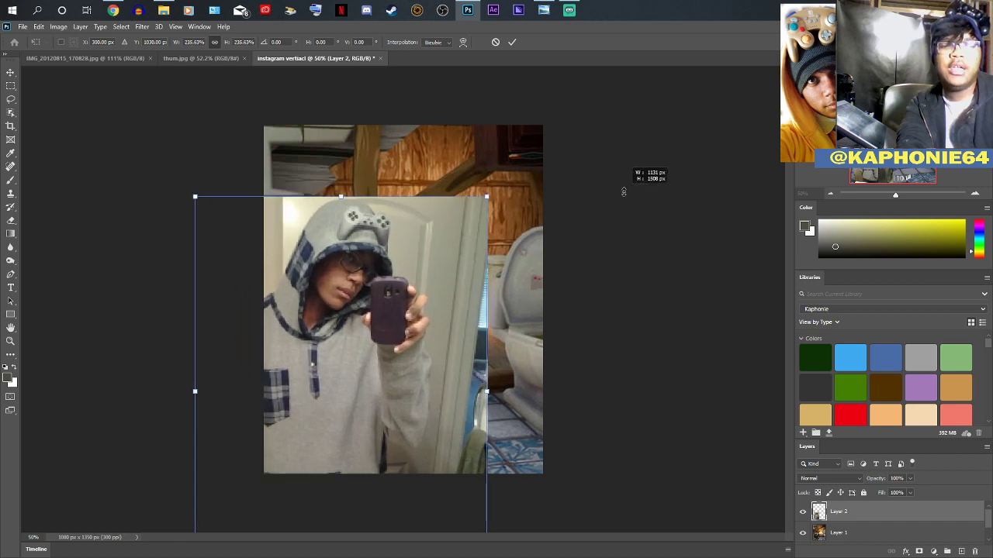
{"action": "left_click_drag", "start_coordinate": [437, 353], "coordinate": [500, 228]}
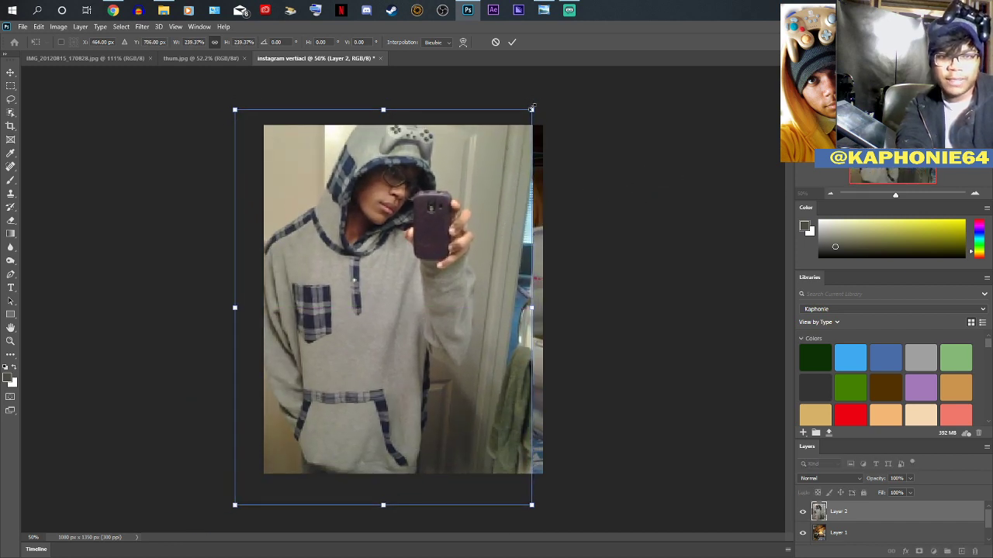
{"action": "left_click_drag", "start_coordinate": [532, 109], "coordinate": [509, 140]}
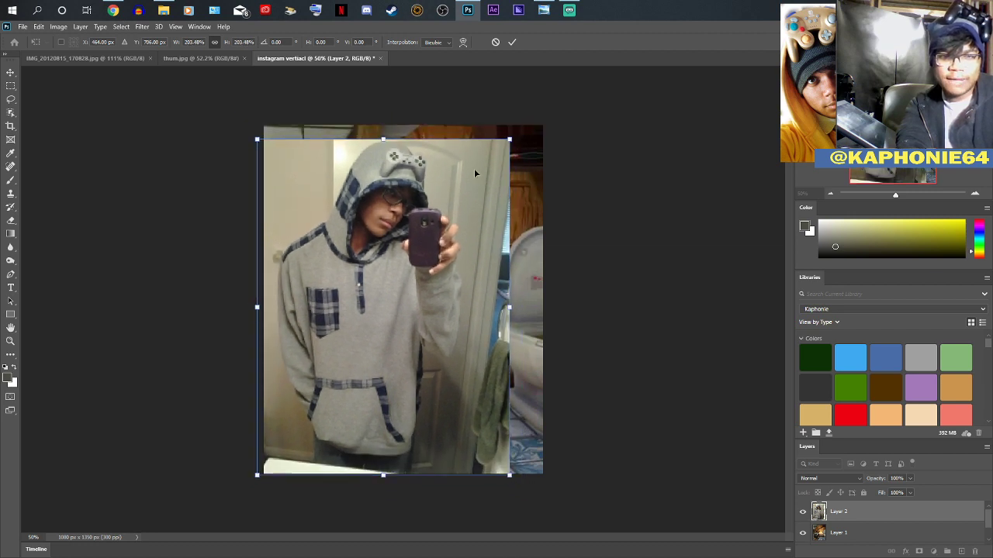
{"action": "left_click_drag", "start_coordinate": [475, 173], "coordinate": [468, 176]}
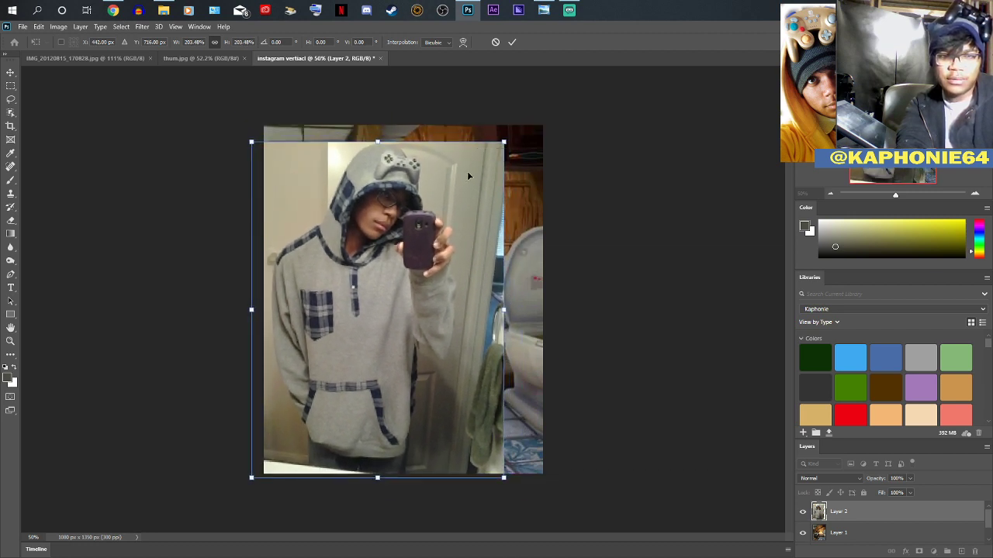
{"action": "left_click", "coordinate": [511, 42]}
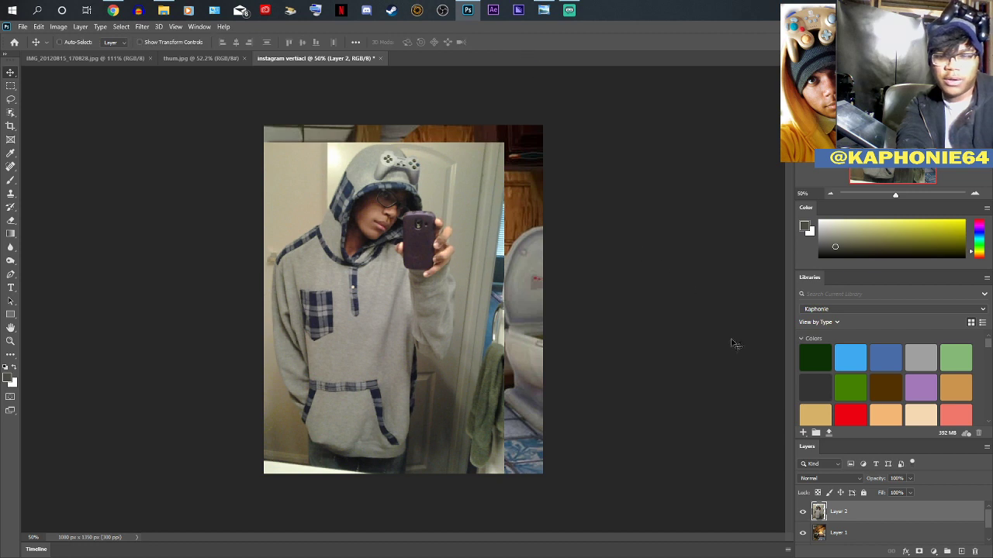
- Nudge the Fortnite Layer 1 sideways and back, then select the hoodie Layer 2
{"action": "left_click", "coordinate": [887, 533]}
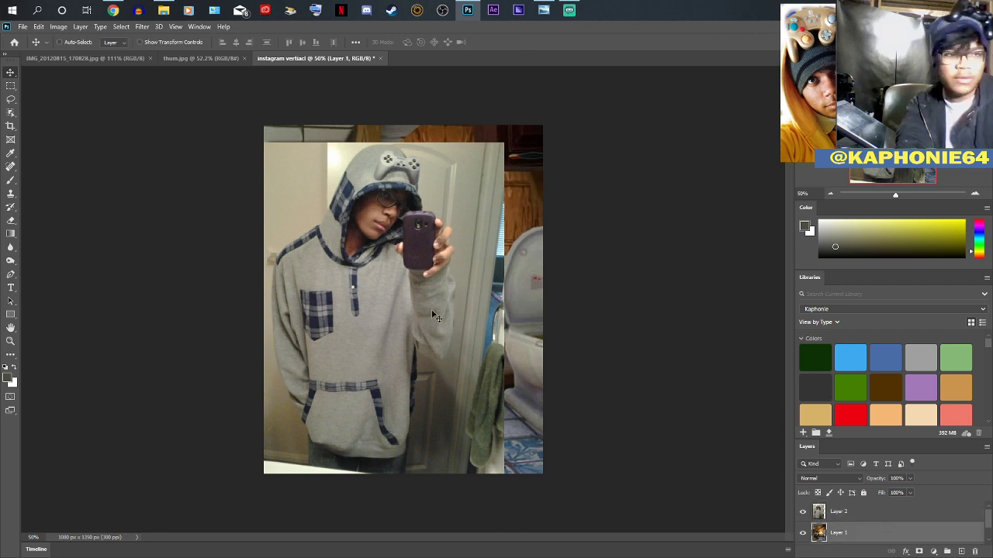
{"action": "left_click_drag", "start_coordinate": [436, 315], "coordinate": [458, 287]}
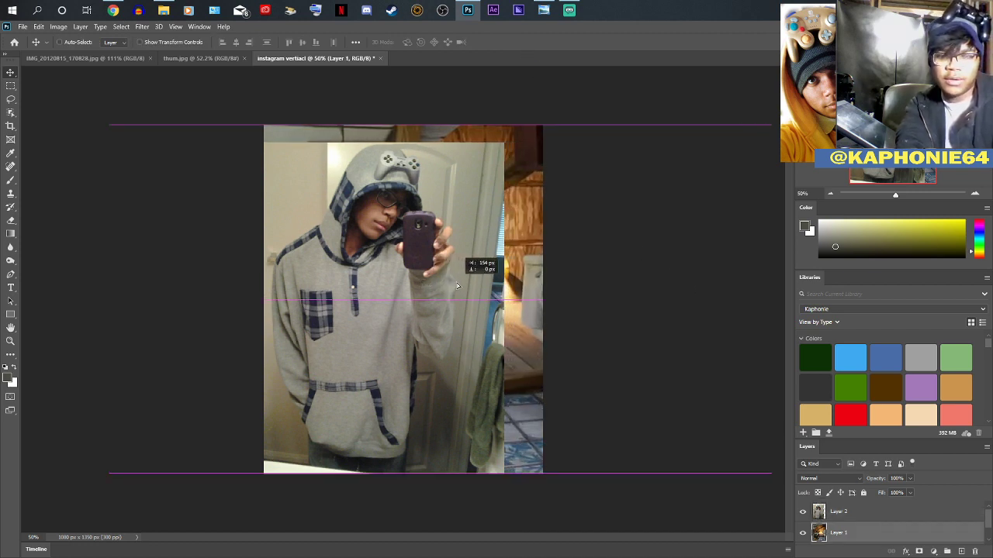
{"action": "mouse_move", "coordinate": [457, 287]}
{"action": "left_mouse_down"}
{"action": "mouse_move", "coordinate": [418, 300]}
{"action": "mouse_move", "coordinate": [432, 300]}
{"action": "left_mouse_up"}
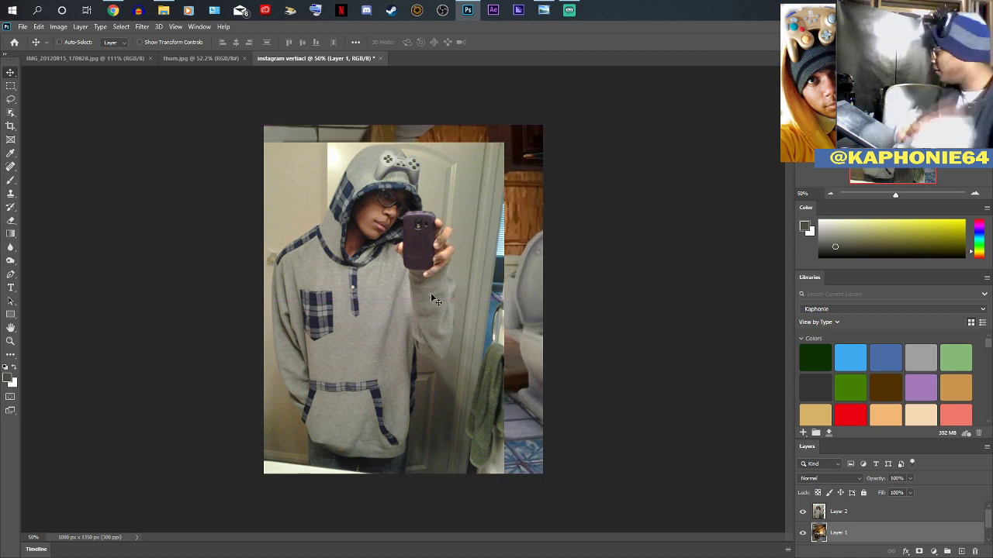
{"action": "left_click", "coordinate": [846, 512]}
- Add a layer mask to Layer 2, zoom on the hood, and brush away upper-left background
{"action": "left_click", "coordinate": [920, 551]}
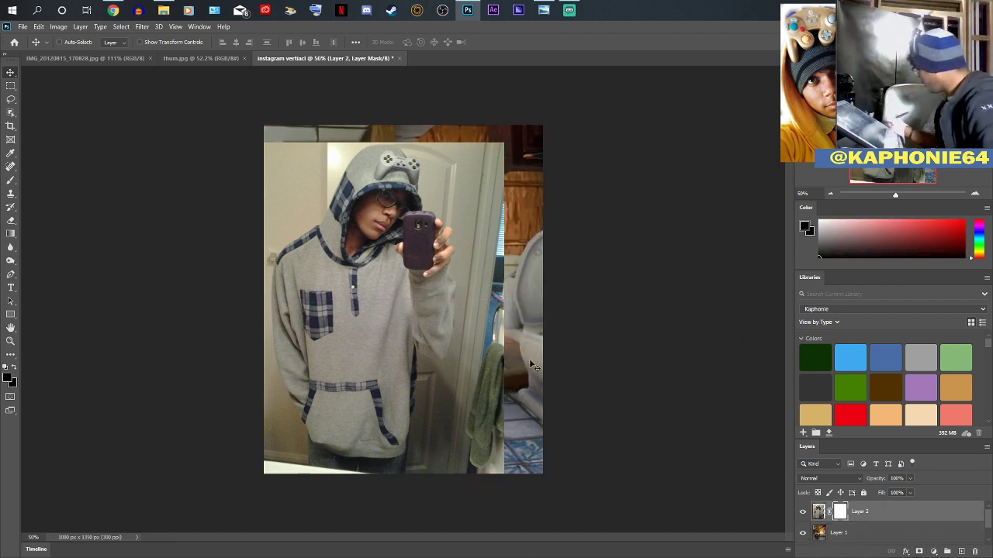
{"action": "key", "text": "z"}
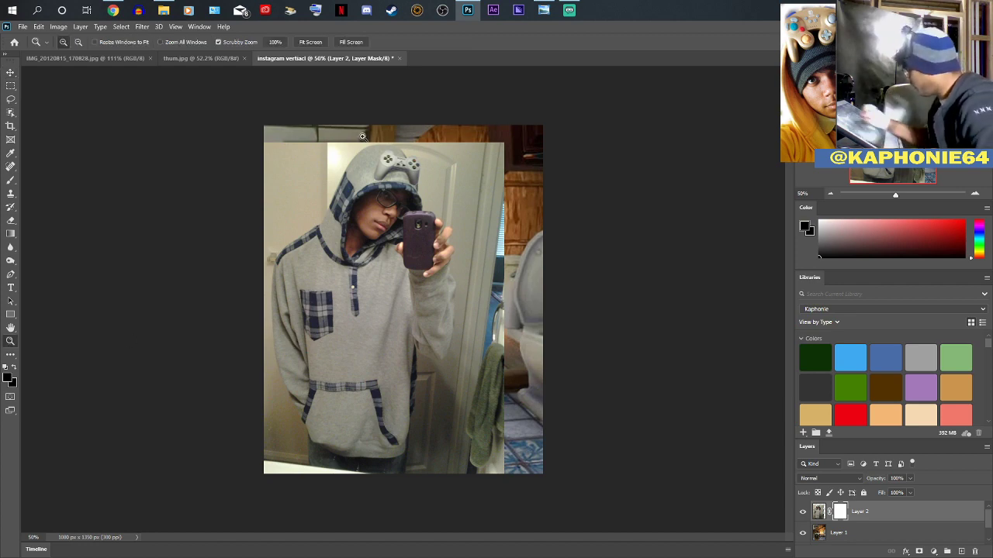
{"action": "left_click_drag", "start_coordinate": [361, 137], "coordinate": [435, 137]}
{"action": "key", "text": "b"}
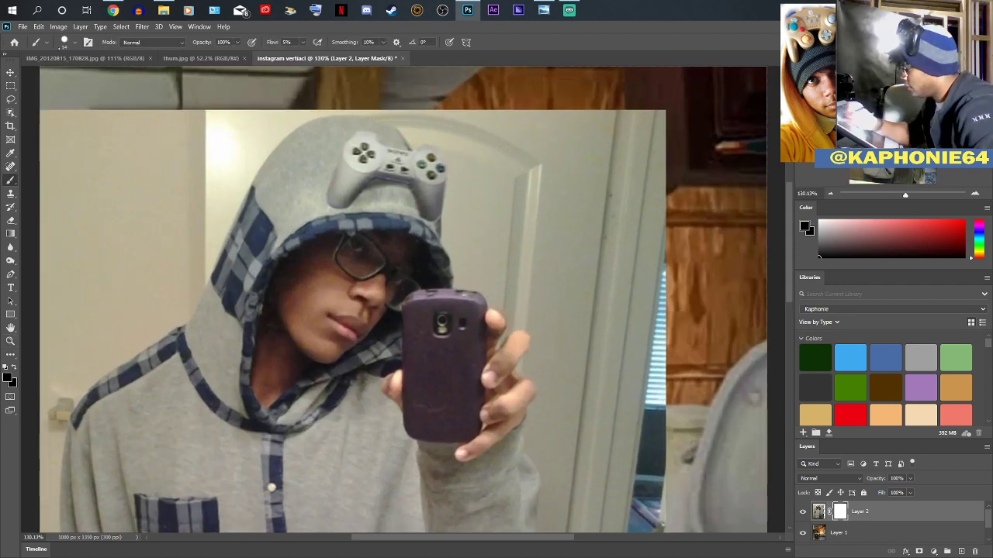
{"action": "left_click_drag", "start_coordinate": [233, 116], "coordinate": [78, 267]}
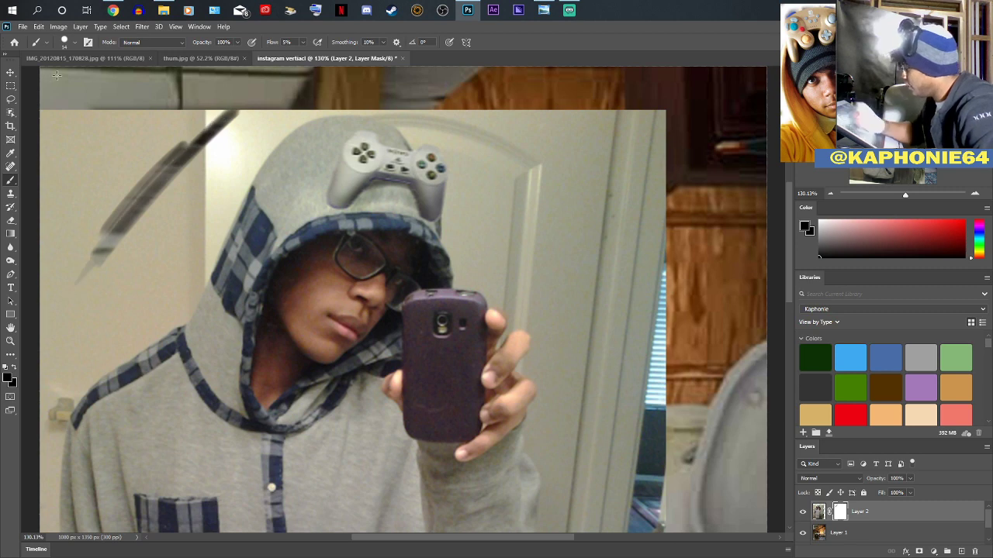
- Adjust brush flow and mask the background left of the shoulder and along the hood's top
{"action": "left_click", "coordinate": [303, 42]}
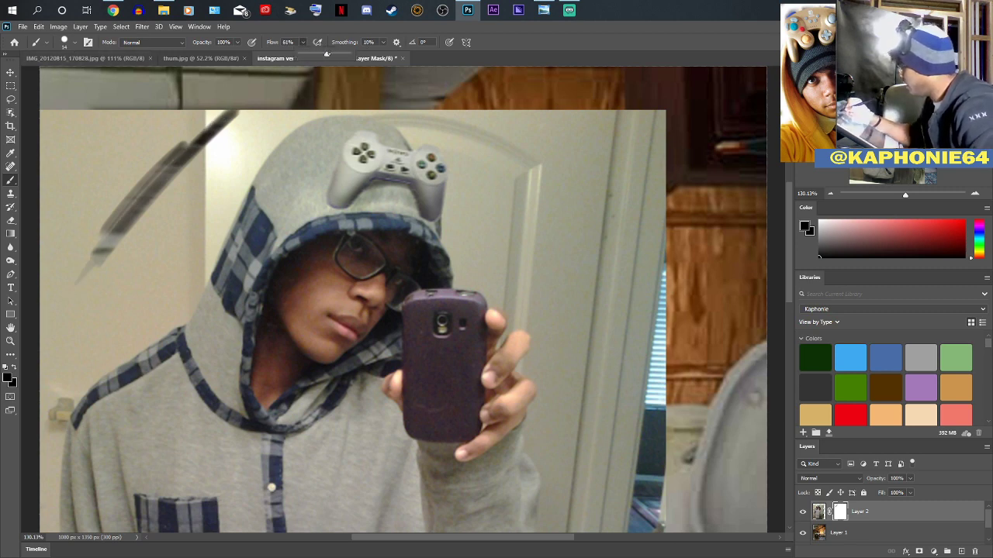
{"action": "mouse_move", "coordinate": [263, 103]}
{"action": "left_mouse_down"}
{"action": "mouse_move", "coordinate": [140, 249]}
{"action": "mouse_move", "coordinate": [151, 245]}
{"action": "left_mouse_up"}
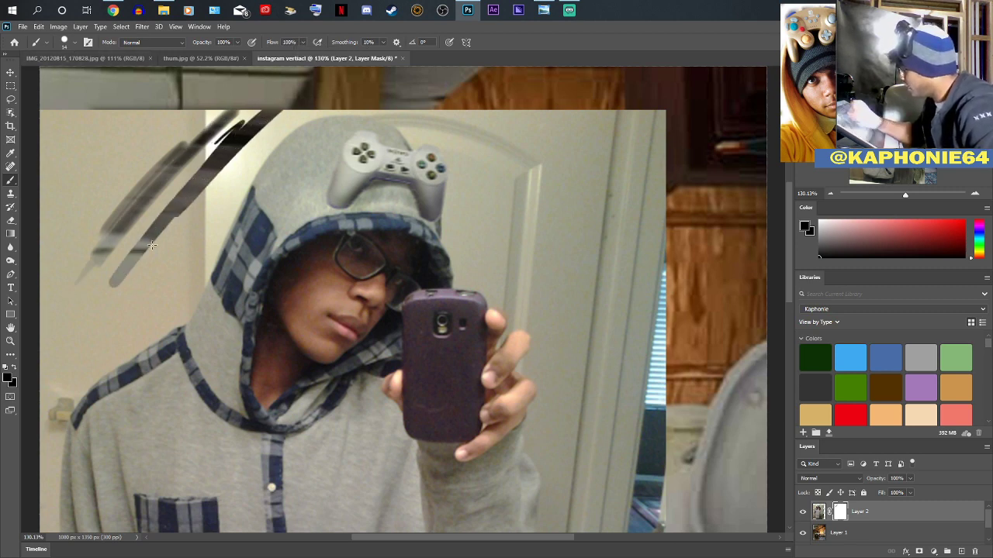
{"action": "left_click_drag", "start_coordinate": [66, 400], "coordinate": [55, 422]}
{"action": "left_click_drag", "start_coordinate": [79, 380], "coordinate": [75, 394]}
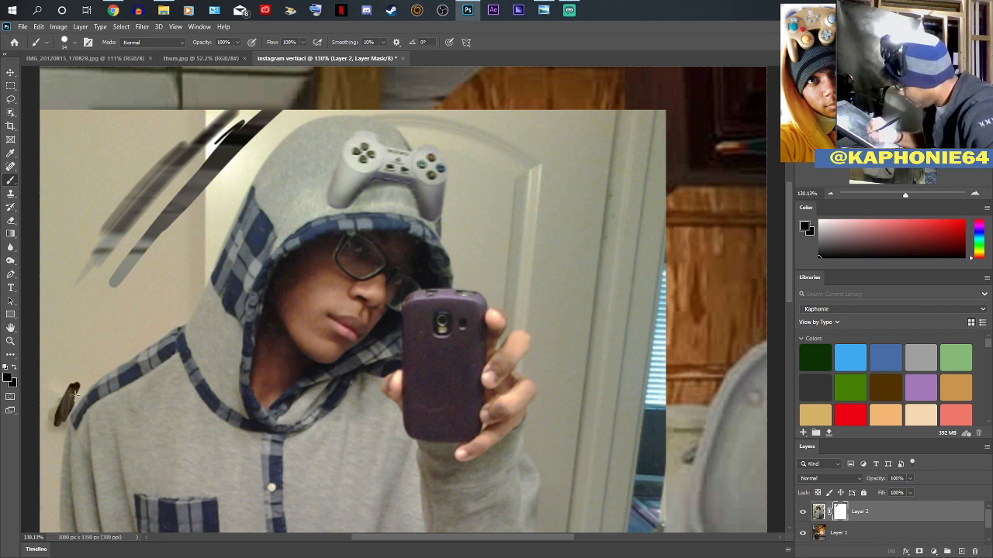
{"action": "left_click_drag", "start_coordinate": [108, 359], "coordinate": [83, 388]}
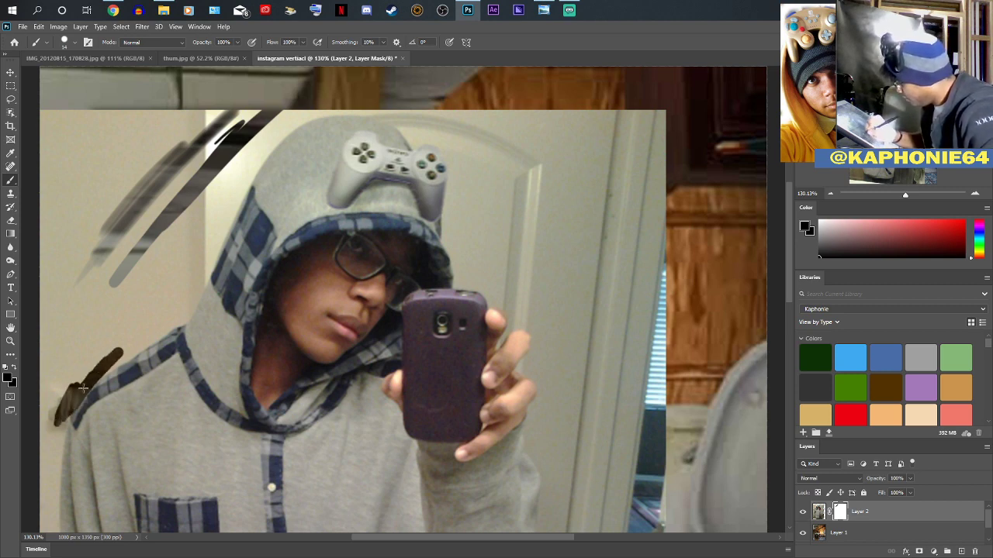
{"action": "left_click_drag", "start_coordinate": [145, 340], "coordinate": [157, 333]}
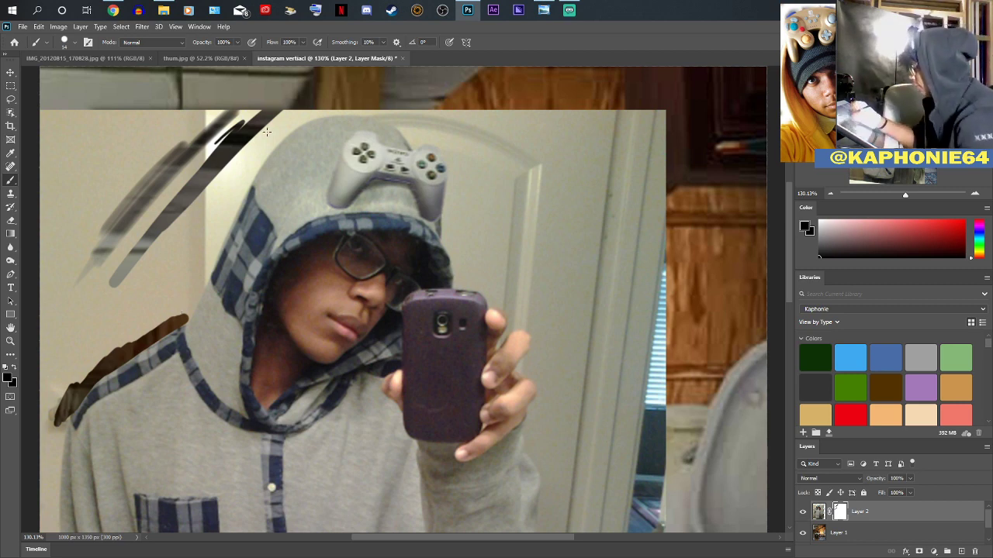
{"action": "left_click_drag", "start_coordinate": [242, 142], "coordinate": [287, 116]}
{"action": "left_click_drag", "start_coordinate": [232, 163], "coordinate": [303, 112]}
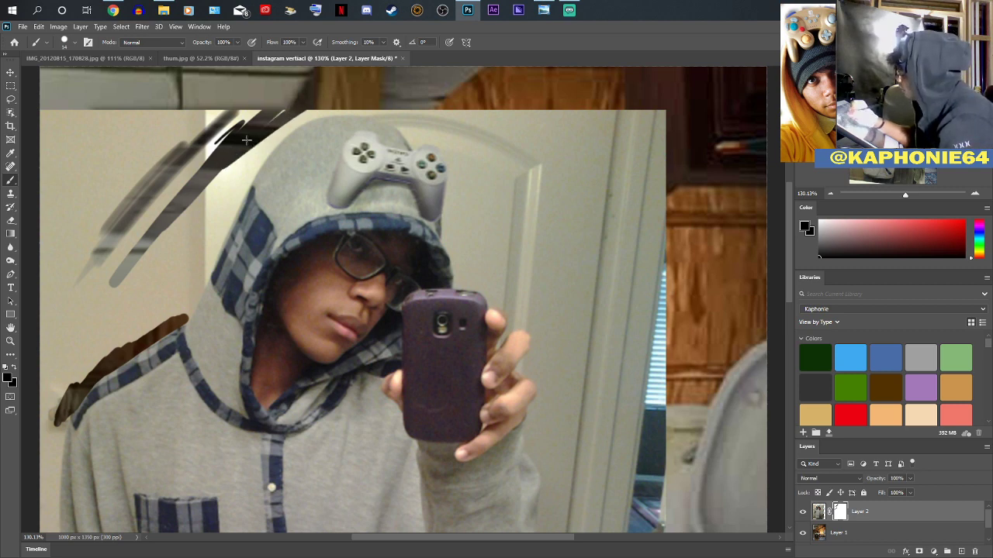
{"action": "mouse_move", "coordinate": [217, 182]}
{"action": "left_mouse_down"}
{"action": "mouse_move", "coordinate": [322, 113]}
{"action": "mouse_move", "coordinate": [279, 132]}
{"action": "mouse_move", "coordinate": [233, 201]}
{"action": "mouse_move", "coordinate": [185, 308]}
{"action": "left_mouse_up"}
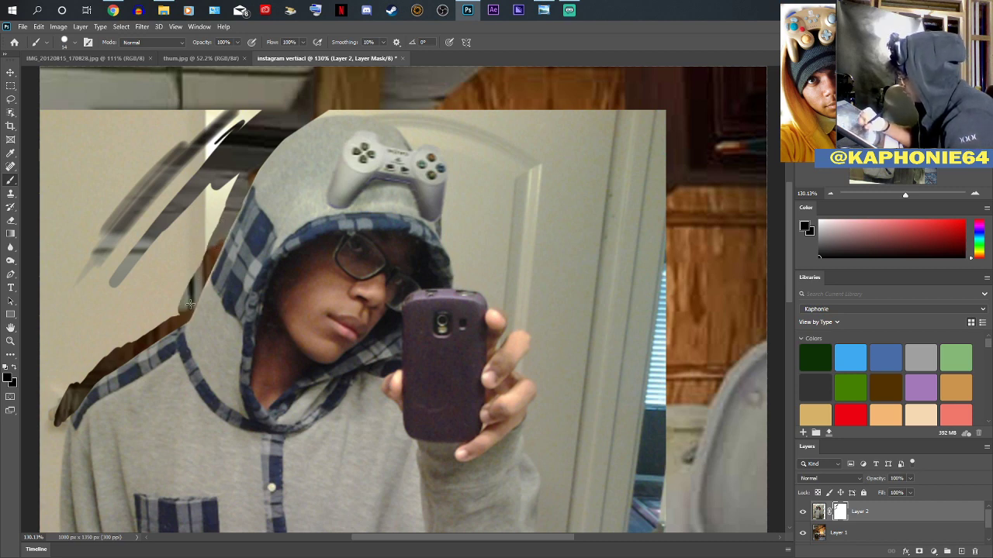
{"action": "mouse_move", "coordinate": [218, 230]}
{"action": "left_mouse_down"}
{"action": "mouse_move", "coordinate": [200, 186]}
{"action": "mouse_move", "coordinate": [166, 233]}
{"action": "left_mouse_up"}
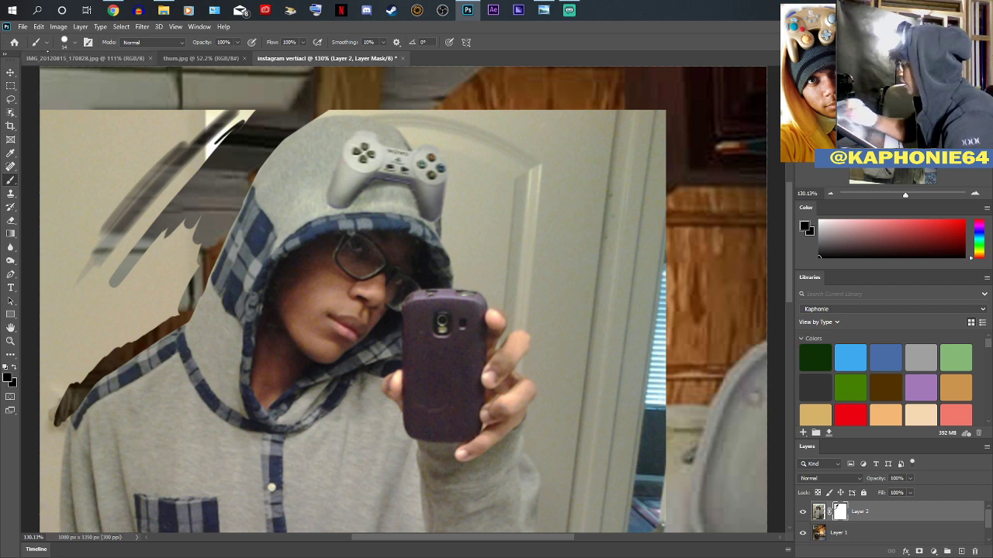
- Enlarge the brush to 158 px and mask the wall beside the hood and right of it
{"action": "left_click", "coordinate": [64, 42]}
{"action": "left_click_drag", "start_coordinate": [62, 75], "coordinate": [100, 75]}
{"action": "key", "text": "Return"}
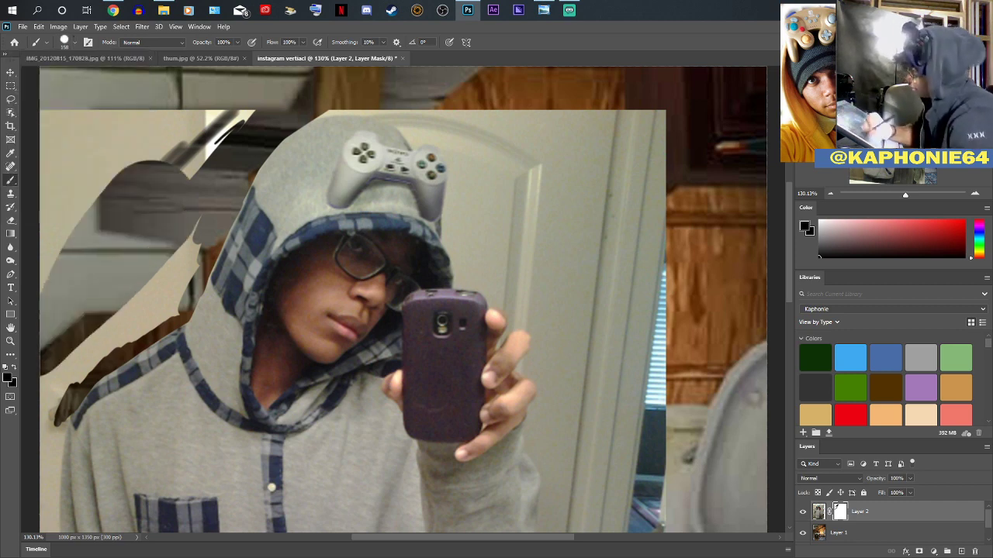
{"action": "mouse_move", "coordinate": [194, 256]}
{"action": "left_mouse_down"}
{"action": "mouse_move", "coordinate": [94, 132]}
{"action": "mouse_move", "coordinate": [55, 194]}
{"action": "mouse_move", "coordinate": [101, 357]}
{"action": "left_mouse_up"}
{"action": "left_click_drag", "start_coordinate": [190, 283], "coordinate": [97, 361]}
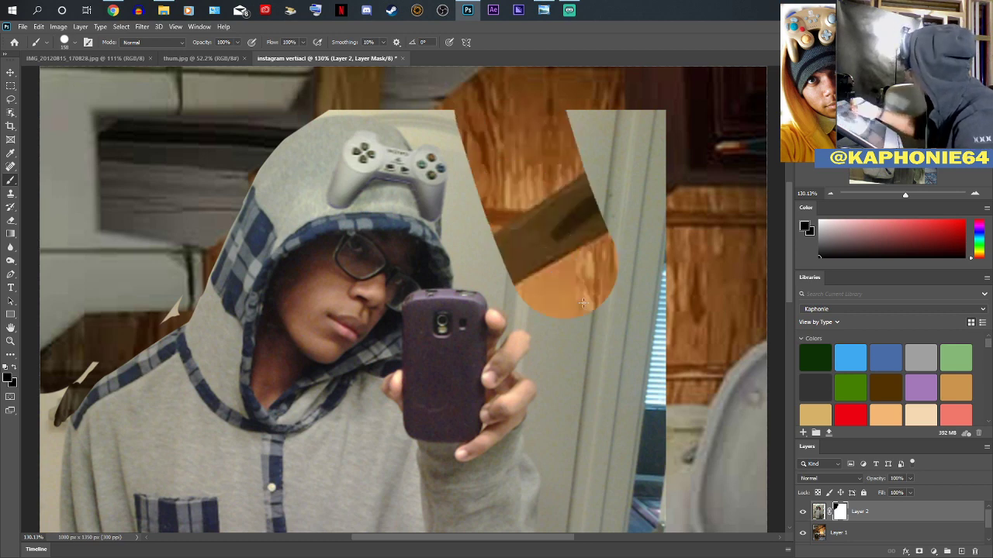
{"action": "mouse_move", "coordinate": [512, 117]}
{"action": "left_mouse_down"}
{"action": "mouse_move", "coordinate": [634, 130]}
{"action": "mouse_move", "coordinate": [597, 169]}
{"action": "left_mouse_up"}
- Mask the door and towel along the left edge, revealing the bench and tiled floor
{"action": "scroll", "coordinate": [393, 302], "scroll_direction": "down", "scroll_amount": 5}
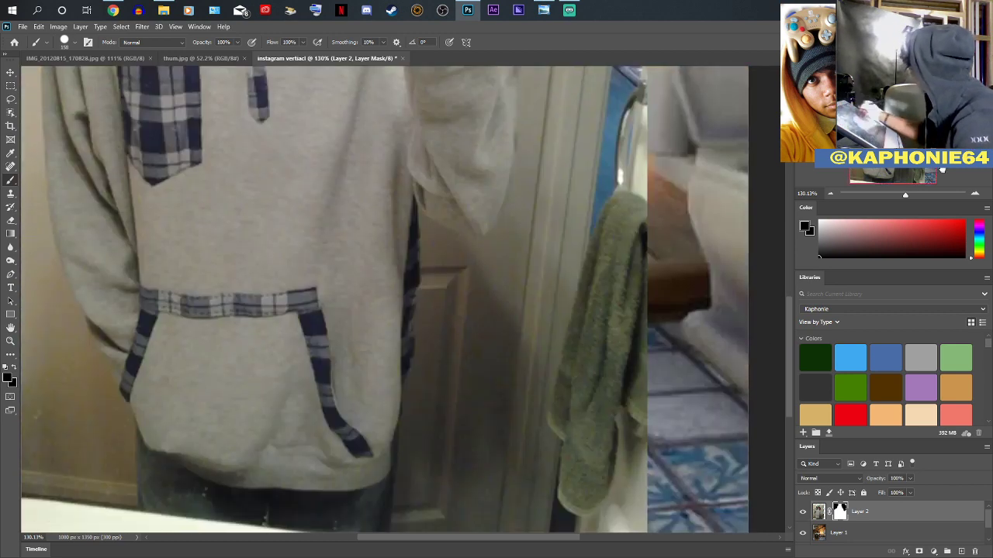
{"action": "mouse_move", "coordinate": [608, 434]}
{"action": "left_mouse_down"}
{"action": "mouse_move", "coordinate": [576, 401]}
{"action": "mouse_move", "coordinate": [559, 108]}
{"action": "left_mouse_up"}
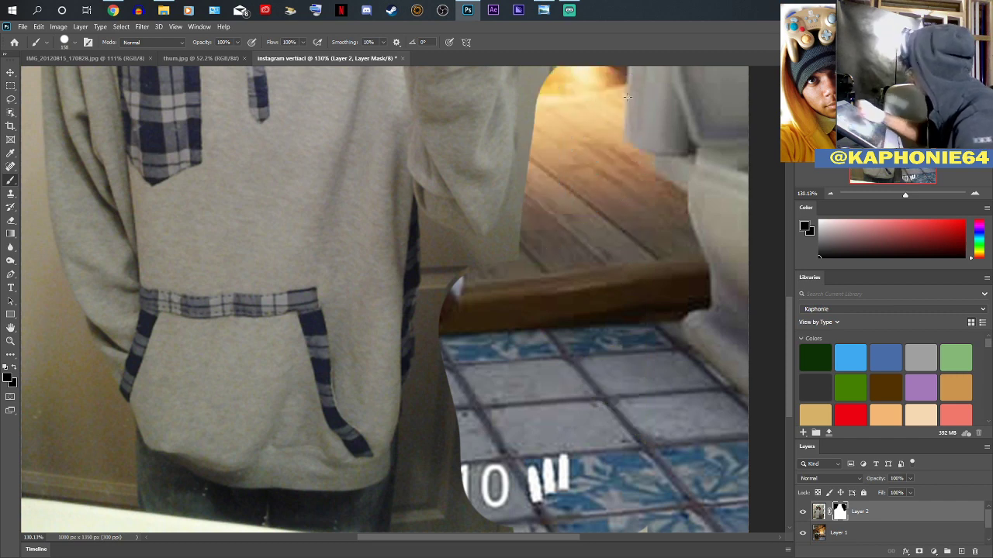
{"action": "scroll", "coordinate": [580, 321], "scroll_direction": "up", "scroll_amount": 1}
{"action": "scroll", "coordinate": [394, 303], "scroll_direction": "up", "scroll_amount": 1}
{"action": "left_click_drag", "start_coordinate": [47, 308], "coordinate": [62, 93]}
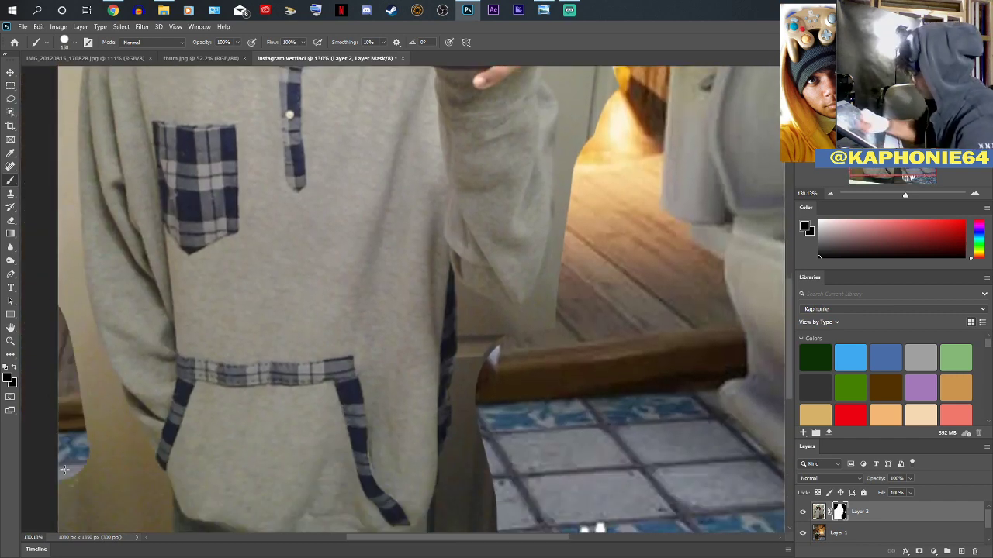
{"action": "right_click", "coordinate": [57, 78]}
{"action": "key", "text": "Return"}
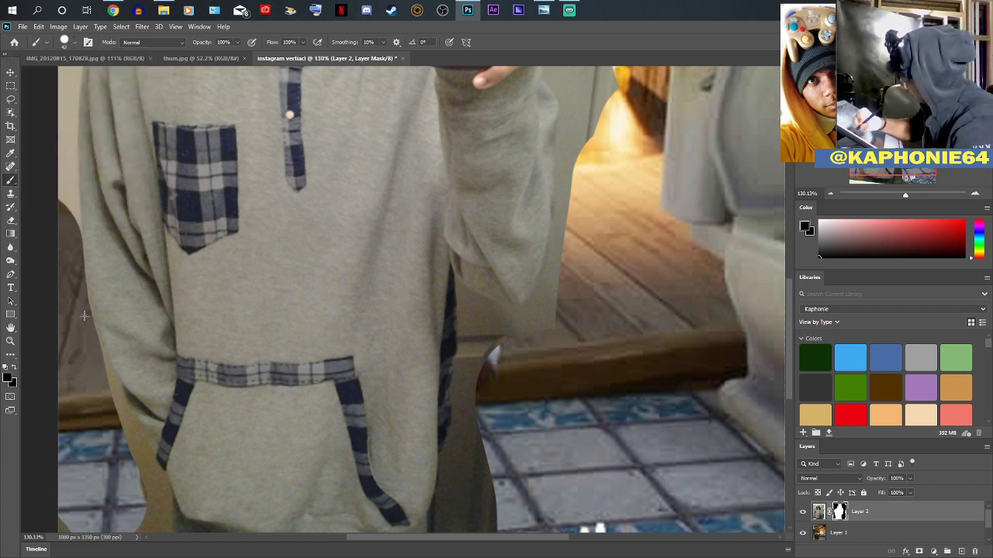
{"action": "left_click_drag", "start_coordinate": [74, 236], "coordinate": [66, 79]}
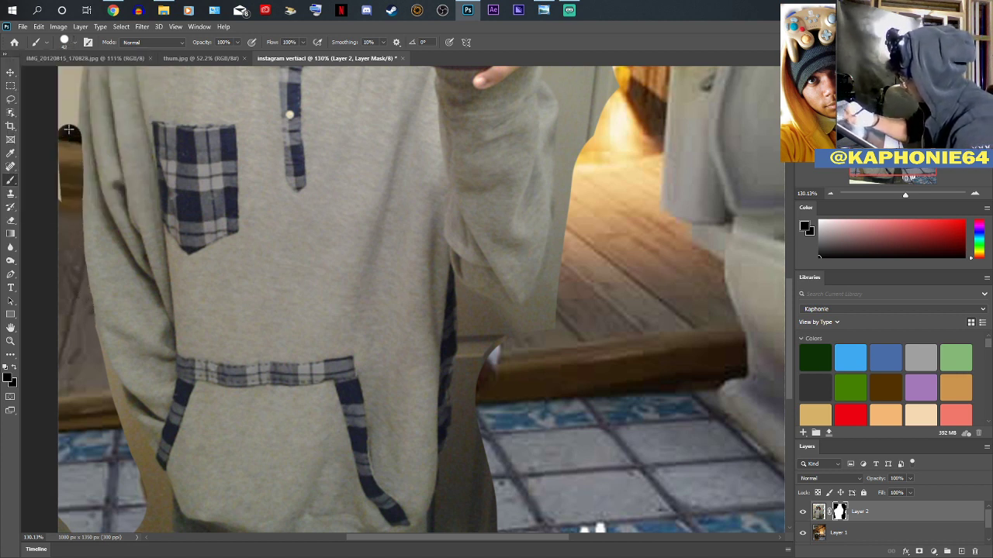
{"action": "right_click", "coordinate": [62, 77]}
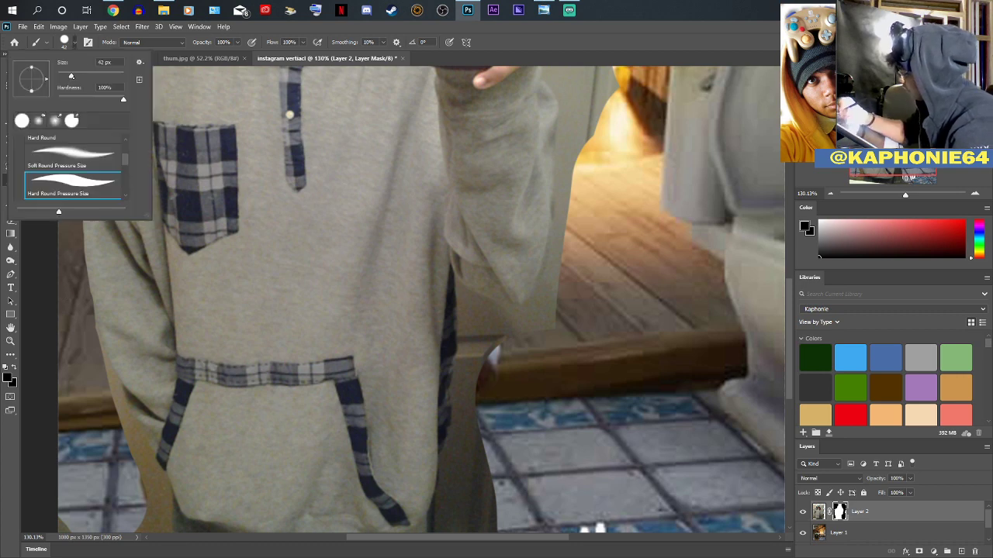
- Switch to a 9 px brush and mask the light corner and grey sliver at the hood's upper right
{"action": "key", "text": "Return"}
{"action": "scroll", "coordinate": [87, 239], "scroll_direction": "up", "scroll_amount": 7}
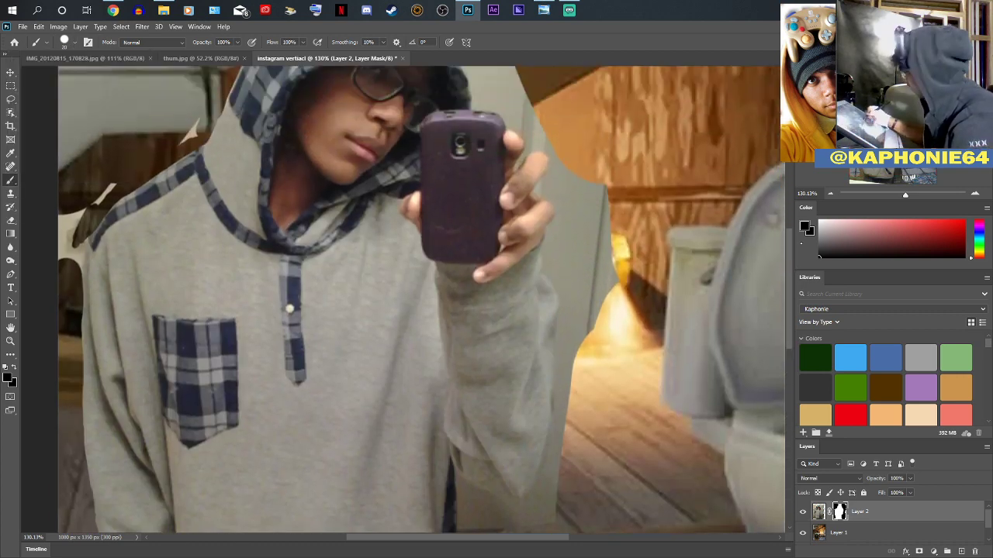
{"action": "scroll", "coordinate": [87, 239], "scroll_direction": "up", "scroll_amount": 1}
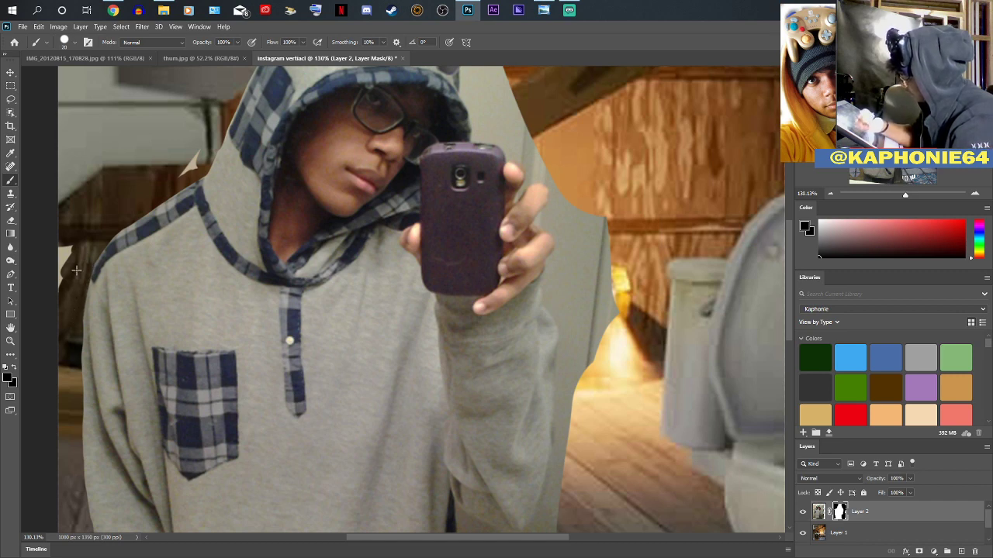
{"action": "scroll", "coordinate": [64, 298], "scroll_direction": "up", "scroll_amount": 3}
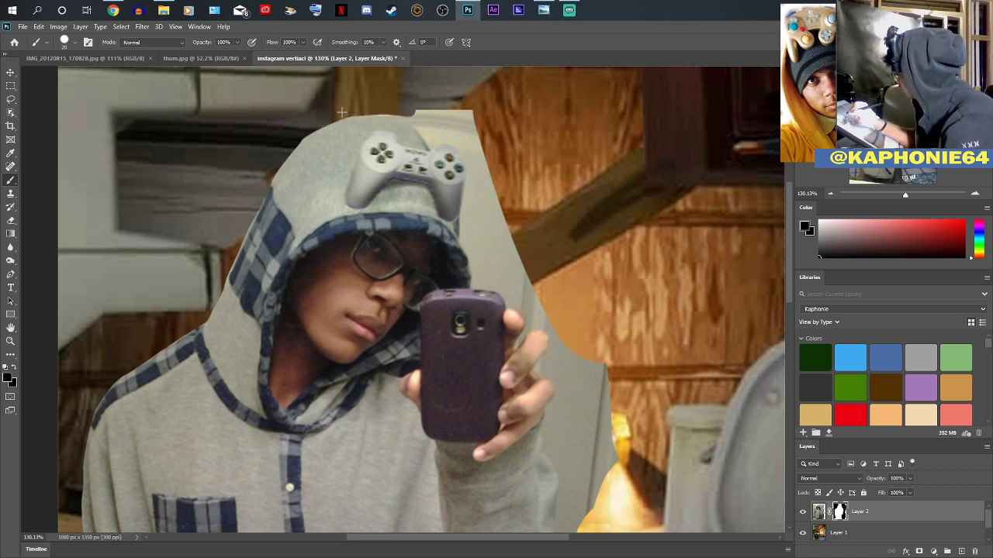
{"action": "left_click_drag", "start_coordinate": [423, 108], "coordinate": [479, 118]}
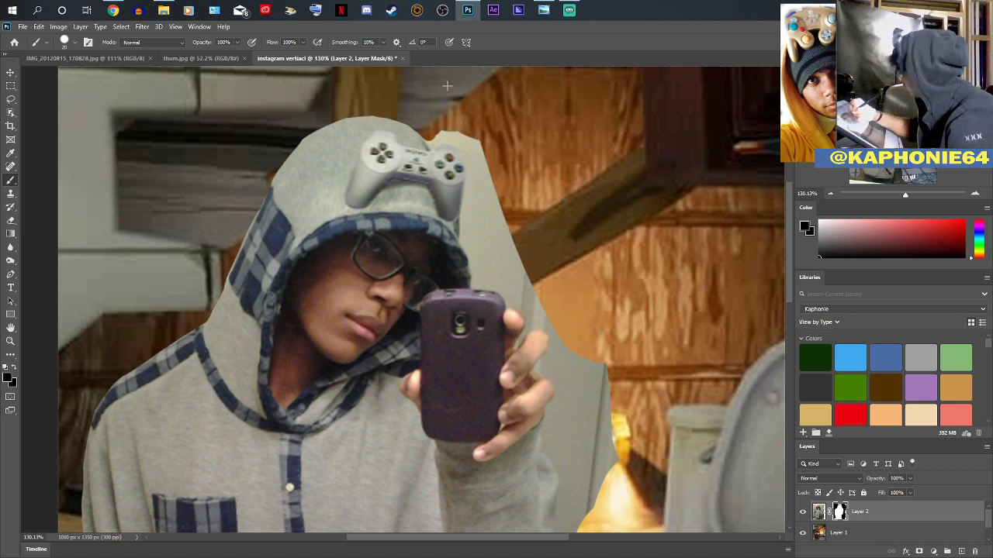
{"action": "left_click", "coordinate": [64, 42]}
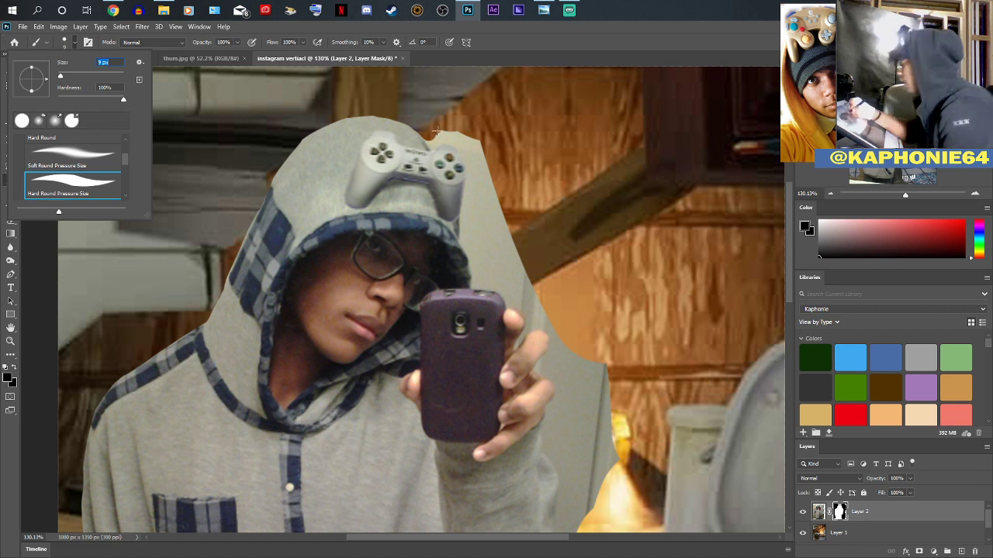
{"action": "key", "text": "Return"}
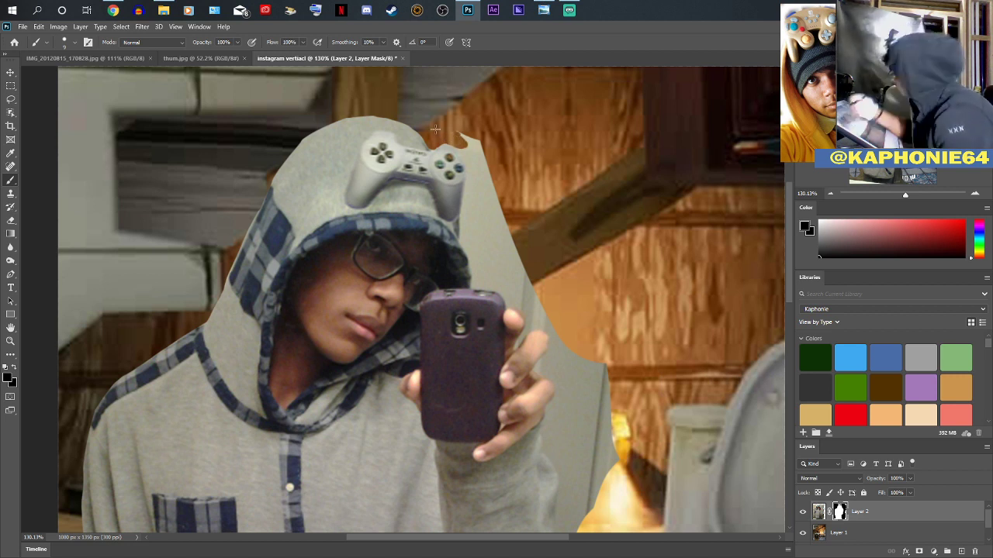
{"action": "mouse_move", "coordinate": [458, 135]}
{"action": "left_mouse_down"}
{"action": "mouse_move", "coordinate": [474, 230]}
{"action": "mouse_move", "coordinate": [465, 208]}
{"action": "left_mouse_up"}
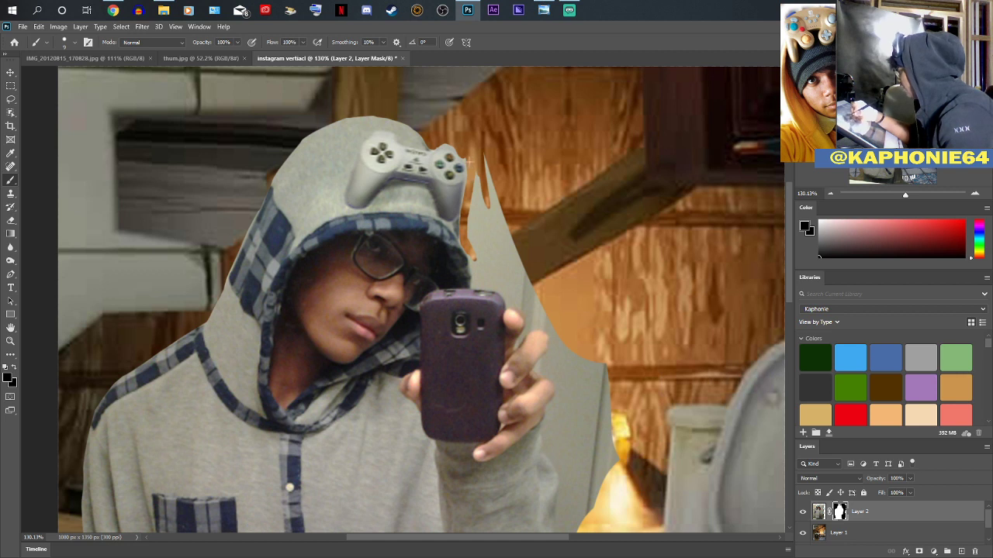
{"action": "left_click_drag", "start_coordinate": [471, 159], "coordinate": [473, 270]}
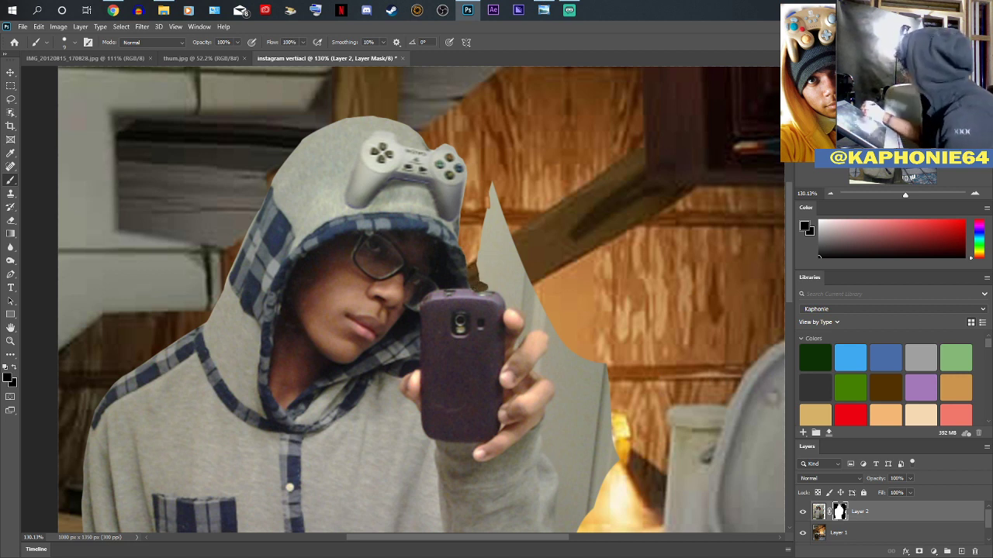
{"action": "mouse_move", "coordinate": [487, 254]}
{"action": "left_mouse_down"}
{"action": "mouse_move", "coordinate": [450, 242]}
{"action": "mouse_move", "coordinate": [481, 268]}
{"action": "mouse_move", "coordinate": [450, 261]}
{"action": "mouse_move", "coordinate": [484, 253]}
{"action": "mouse_move", "coordinate": [463, 257]}
{"action": "mouse_move", "coordinate": [475, 247]}
{"action": "mouse_move", "coordinate": [448, 238]}
{"action": "mouse_move", "coordinate": [466, 228]}
{"action": "mouse_move", "coordinate": [443, 244]}
{"action": "mouse_move", "coordinate": [464, 211]}
{"action": "mouse_move", "coordinate": [446, 224]}
{"action": "mouse_move", "coordinate": [459, 177]}
{"action": "mouse_move", "coordinate": [447, 193]}
{"action": "left_mouse_up"}
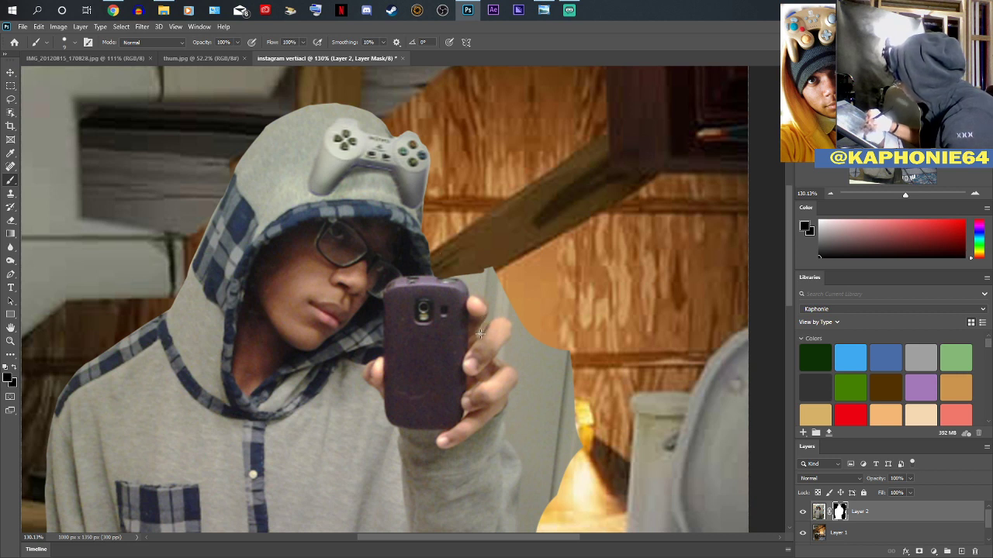
- Mask the grey patch right of the phone-holding hand down to the grey spike's top
{"action": "left_click_drag", "start_coordinate": [495, 313], "coordinate": [515, 298]}
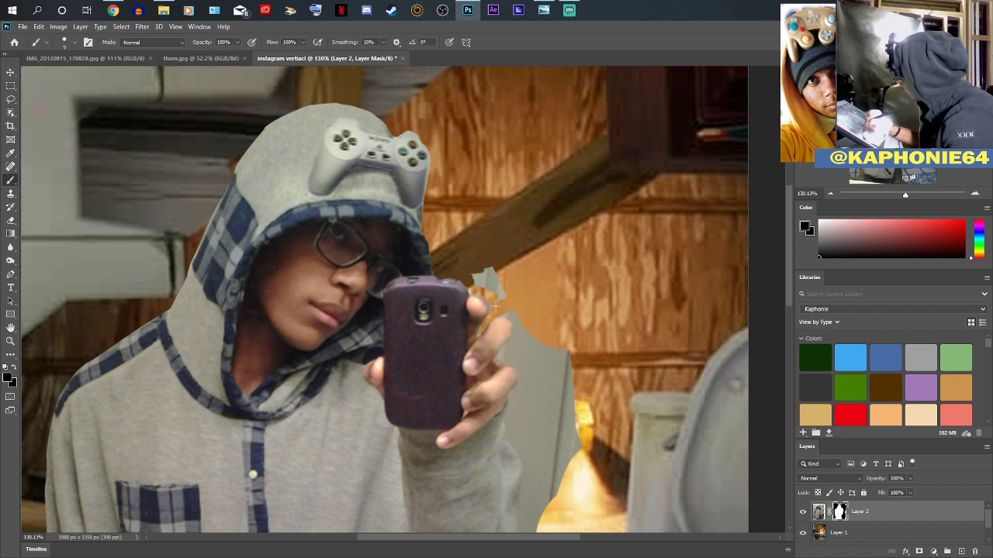
{"action": "left_click_drag", "start_coordinate": [479, 270], "coordinate": [488, 286]}
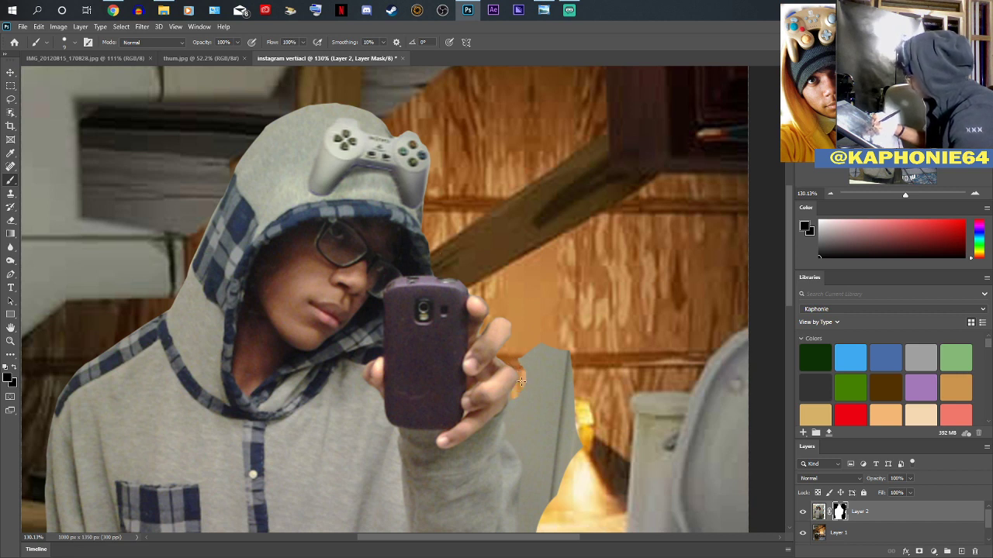
{"action": "mouse_move", "coordinate": [518, 390]}
{"action": "left_mouse_down"}
{"action": "mouse_move", "coordinate": [512, 407]}
{"action": "mouse_move", "coordinate": [528, 381]}
{"action": "left_mouse_up"}
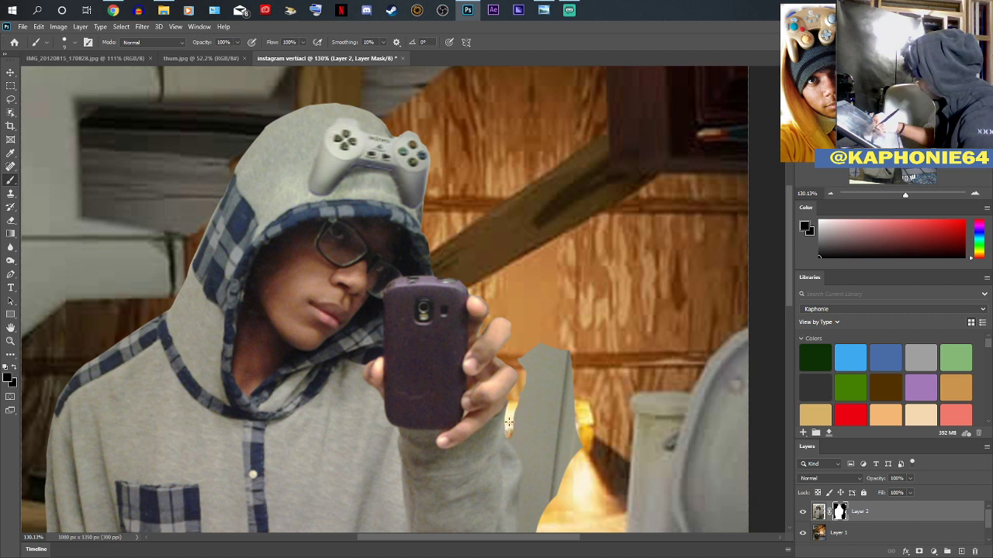
{"action": "mouse_move", "coordinate": [520, 452]}
{"action": "left_mouse_down"}
{"action": "mouse_move", "coordinate": [513, 403]}
{"action": "mouse_move", "coordinate": [524, 360]}
{"action": "mouse_move", "coordinate": [528, 403]}
{"action": "left_mouse_up"}
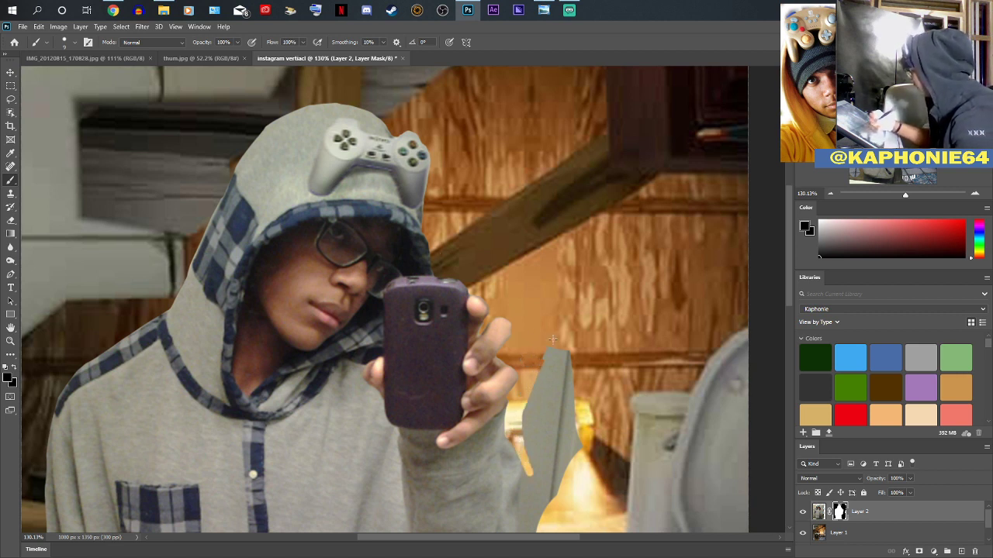
{"action": "mouse_move", "coordinate": [543, 353]}
{"action": "left_mouse_down"}
{"action": "mouse_move", "coordinate": [529, 411]}
{"action": "mouse_move", "coordinate": [560, 353]}
{"action": "mouse_move", "coordinate": [530, 410]}
{"action": "mouse_move", "coordinate": [541, 401]}
{"action": "left_mouse_up"}
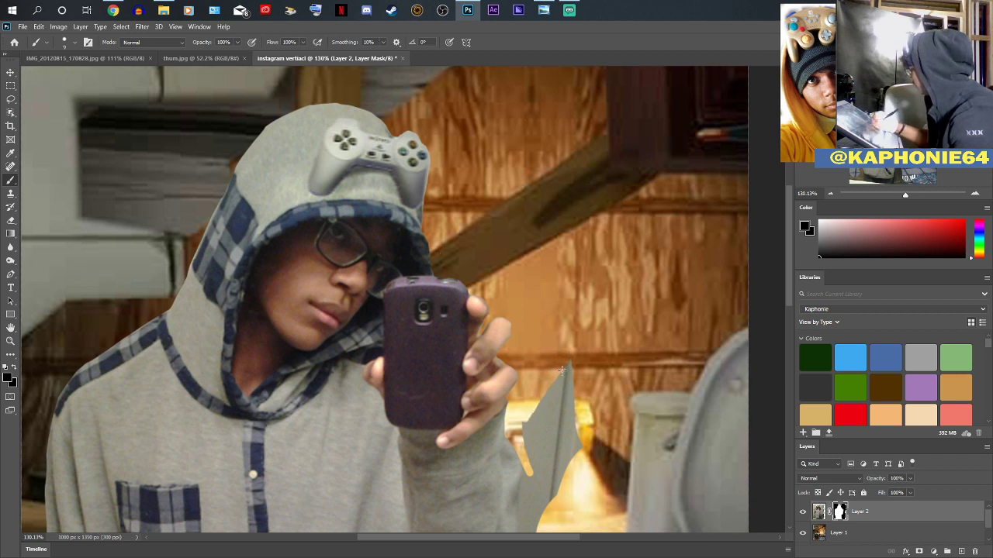
{"action": "mouse_move", "coordinate": [570, 371]}
{"action": "left_mouse_down"}
{"action": "mouse_move", "coordinate": [528, 423]}
{"action": "mouse_move", "coordinate": [559, 374]}
{"action": "left_mouse_up"}
{"action": "mouse_move", "coordinate": [535, 423]}
{"action": "left_mouse_down"}
{"action": "mouse_move", "coordinate": [527, 461]}
{"action": "mouse_move", "coordinate": [524, 454]}
{"action": "left_mouse_up"}
{"action": "left_click_drag", "start_coordinate": [566, 388], "coordinate": [535, 464]}
{"action": "mouse_move", "coordinate": [567, 409]}
{"action": "left_mouse_down"}
{"action": "mouse_move", "coordinate": [559, 441]}
{"action": "mouse_move", "coordinate": [579, 473]}
{"action": "left_mouse_up"}
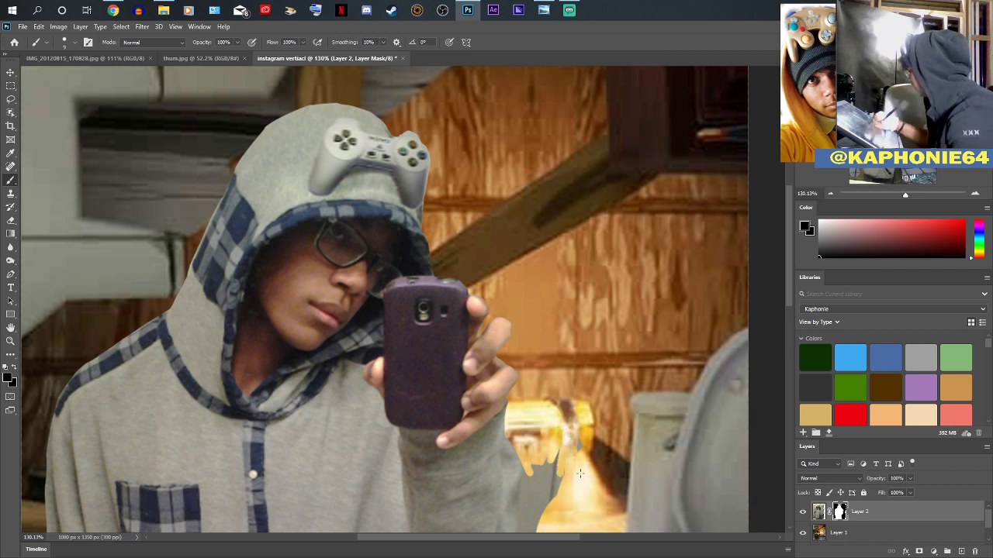
- Scroll to the chest and mask the grey sliver along the raised sleeve's right edge
{"action": "scroll", "coordinate": [765, 227], "scroll_direction": "down", "scroll_amount": 1}
{"action": "scroll", "coordinate": [764, 227], "scroll_direction": "down", "scroll_amount": 5}
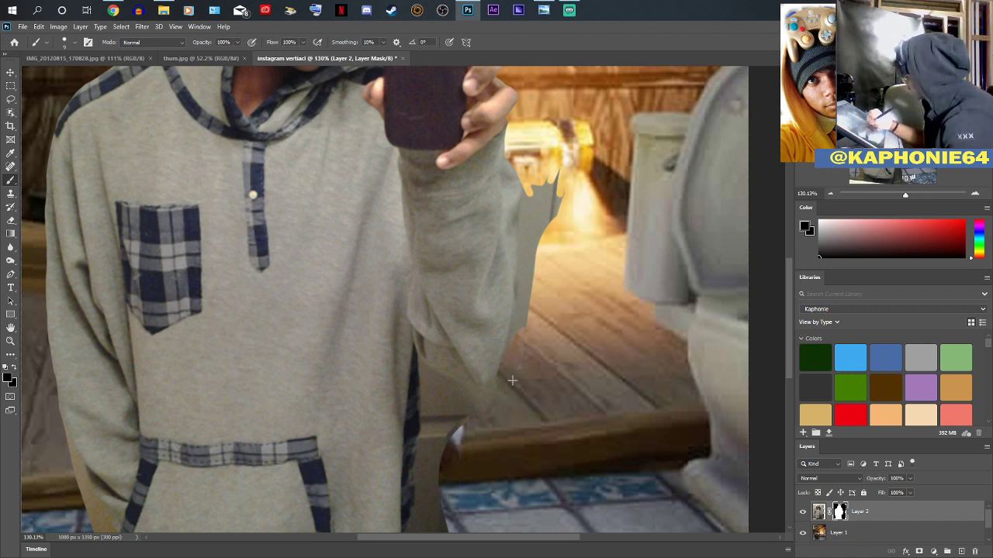
{"action": "mouse_move", "coordinate": [520, 339]}
{"action": "left_mouse_down"}
{"action": "mouse_move", "coordinate": [525, 204]}
{"action": "mouse_move", "coordinate": [541, 179]}
{"action": "mouse_move", "coordinate": [549, 203]}
{"action": "mouse_move", "coordinate": [554, 194]}
{"action": "mouse_move", "coordinate": [532, 276]}
{"action": "mouse_move", "coordinate": [548, 188]}
{"action": "mouse_move", "coordinate": [552, 194]}
{"action": "left_mouse_up"}
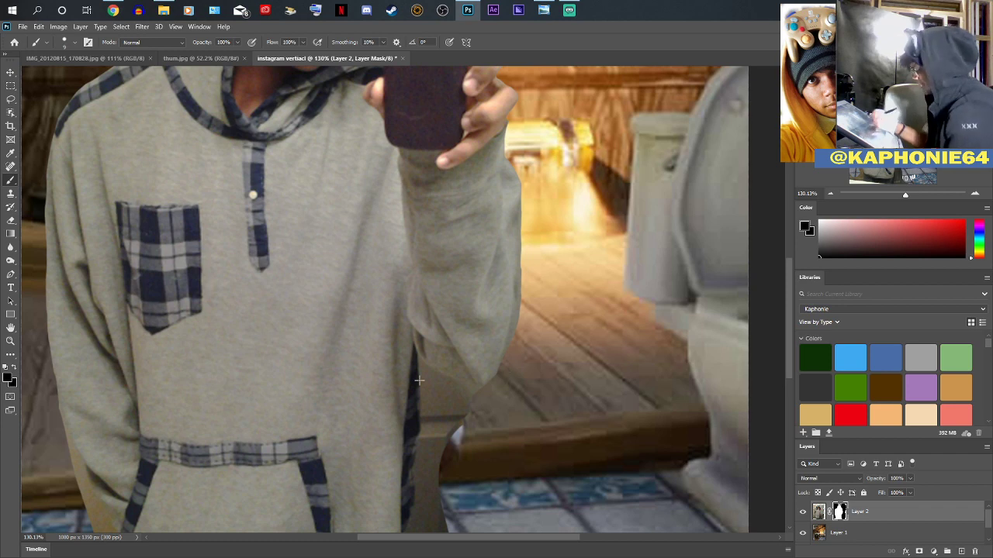
- Refine the mask along the leg and erase the grey spike over the tiles near the 0|10 text
{"action": "scroll", "coordinate": [419, 404], "scroll_direction": "down", "scroll_amount": 5}
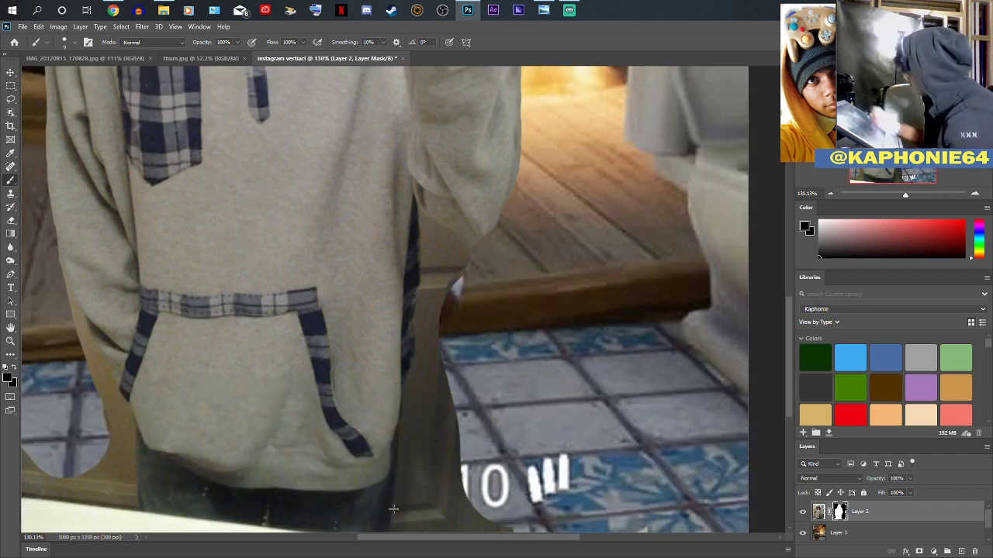
{"action": "mouse_move", "coordinate": [398, 520]}
{"action": "left_mouse_down"}
{"action": "mouse_move", "coordinate": [426, 276]}
{"action": "mouse_move", "coordinate": [420, 222]}
{"action": "left_mouse_up"}
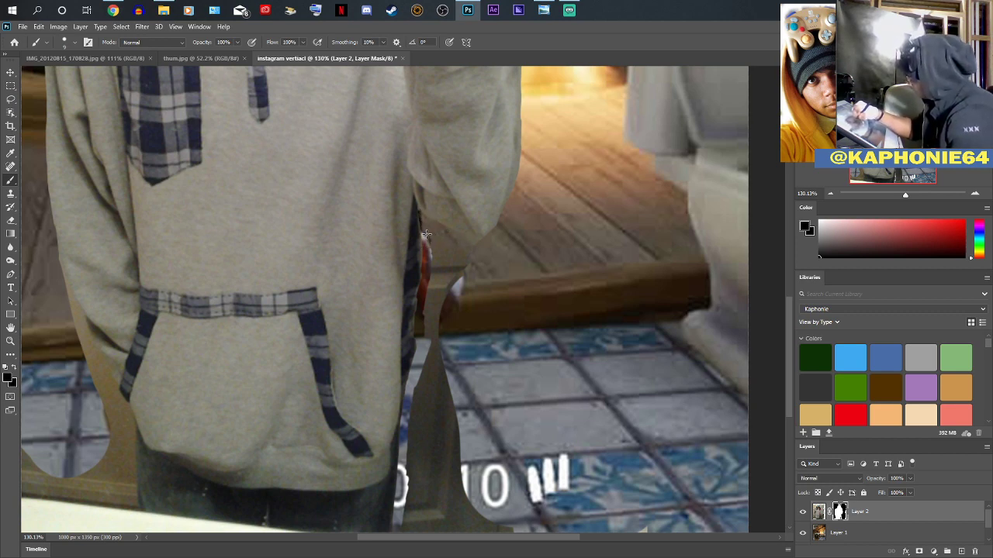
{"action": "mouse_move", "coordinate": [433, 256]}
{"action": "left_mouse_down"}
{"action": "mouse_move", "coordinate": [428, 299]}
{"action": "mouse_move", "coordinate": [447, 262]}
{"action": "mouse_move", "coordinate": [433, 310]}
{"action": "mouse_move", "coordinate": [452, 276]}
{"action": "mouse_move", "coordinate": [437, 317]}
{"action": "mouse_move", "coordinate": [440, 304]}
{"action": "mouse_move", "coordinate": [445, 332]}
{"action": "left_mouse_up"}
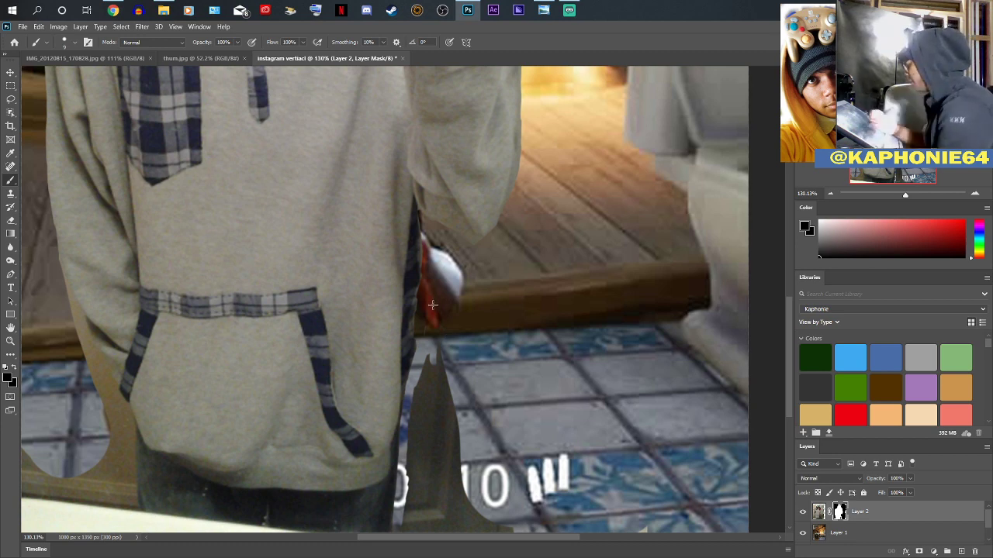
{"action": "left_click_drag", "start_coordinate": [442, 322], "coordinate": [423, 392]}
{"action": "left_click_drag", "start_coordinate": [439, 349], "coordinate": [423, 400]}
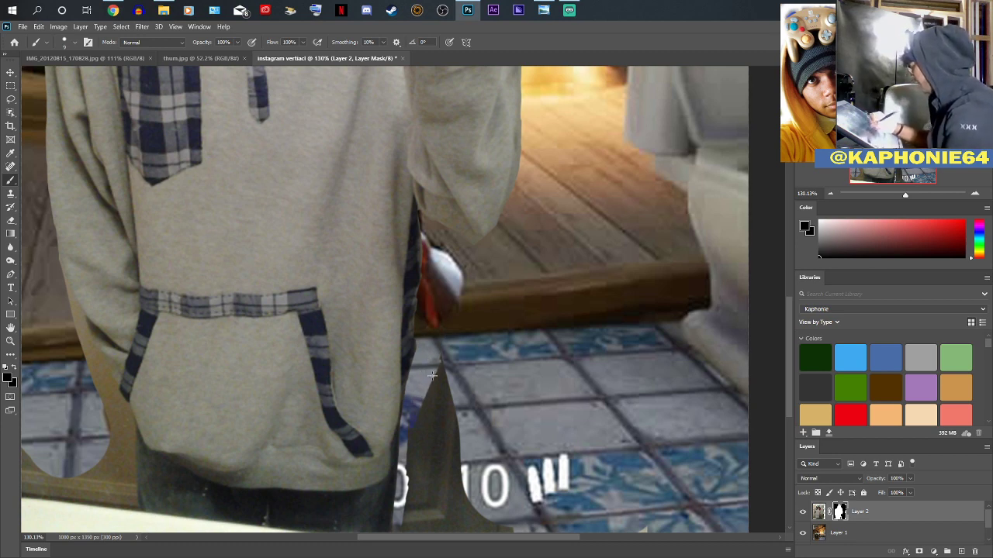
{"action": "left_click_drag", "start_coordinate": [446, 350], "coordinate": [423, 407]}
{"action": "mouse_move", "coordinate": [438, 372]}
{"action": "left_mouse_down"}
{"action": "mouse_move", "coordinate": [408, 485]}
{"action": "mouse_move", "coordinate": [406, 476]}
{"action": "left_mouse_up"}
{"action": "mouse_move", "coordinate": [441, 397]}
{"action": "left_mouse_down"}
{"action": "mouse_move", "coordinate": [406, 508]}
{"action": "mouse_move", "coordinate": [422, 484]}
{"action": "mouse_move", "coordinate": [411, 524]}
{"action": "left_mouse_up"}
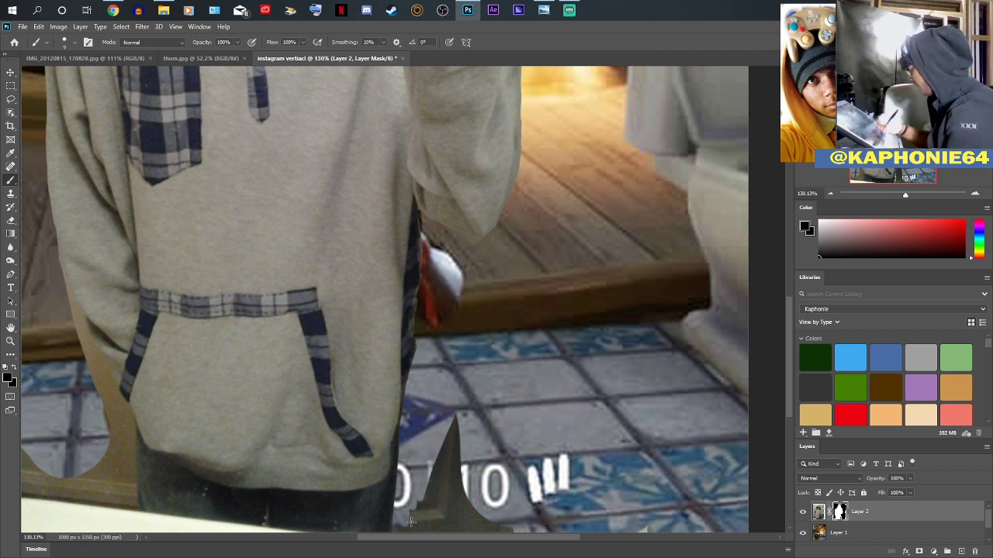
{"action": "left_click_drag", "start_coordinate": [452, 422], "coordinate": [428, 506]}
{"action": "left_click_drag", "start_coordinate": [458, 449], "coordinate": [432, 508]}
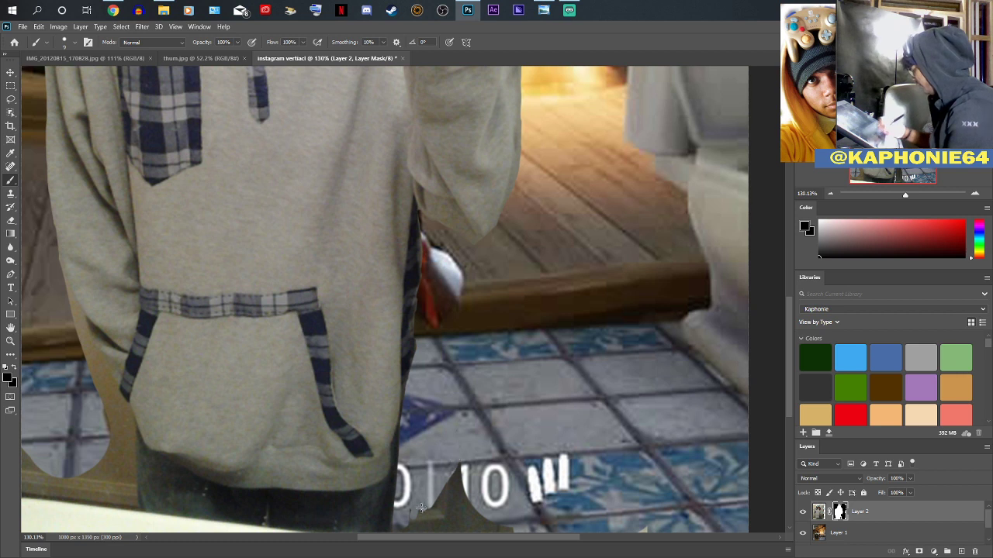
{"action": "left_click_drag", "start_coordinate": [458, 466], "coordinate": [421, 497]}
{"action": "mouse_move", "coordinate": [459, 469]}
{"action": "left_mouse_down"}
{"action": "mouse_move", "coordinate": [420, 505]}
{"action": "mouse_move", "coordinate": [441, 503]}
{"action": "mouse_move", "coordinate": [442, 521]}
{"action": "mouse_move", "coordinate": [512, 533]}
{"action": "left_mouse_up"}
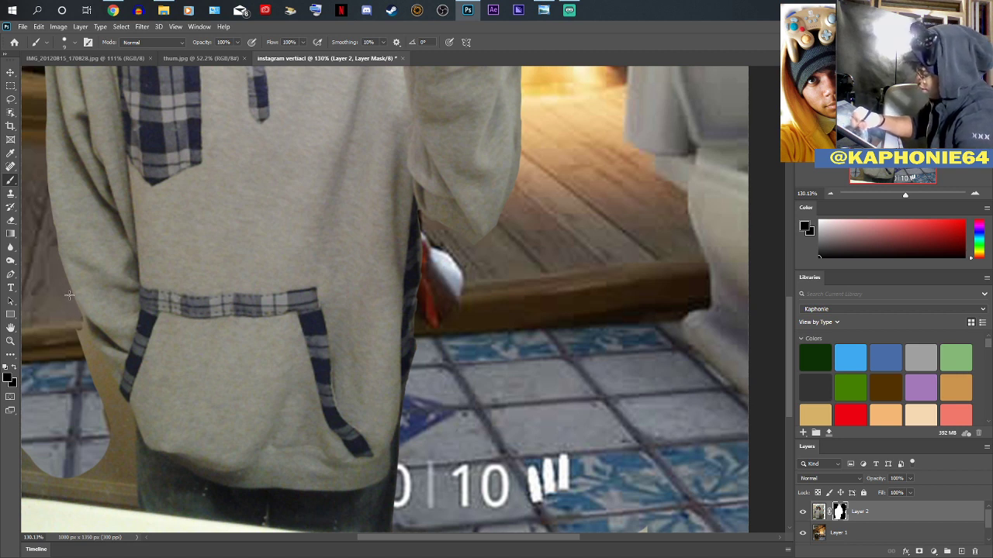
- Mask along the hoodie's left edge and hide the brown patch on the bottom-left floor
{"action": "left_click_drag", "start_coordinate": [84, 332], "coordinate": [126, 410]}
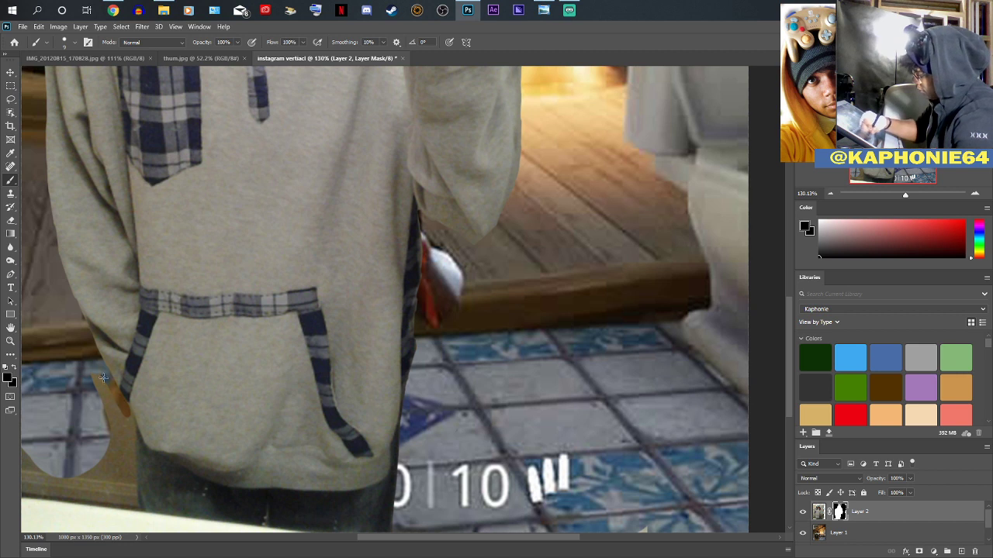
{"action": "mouse_move", "coordinate": [103, 378]}
{"action": "left_mouse_down"}
{"action": "mouse_move", "coordinate": [123, 414]}
{"action": "mouse_move", "coordinate": [133, 479]}
{"action": "left_mouse_up"}
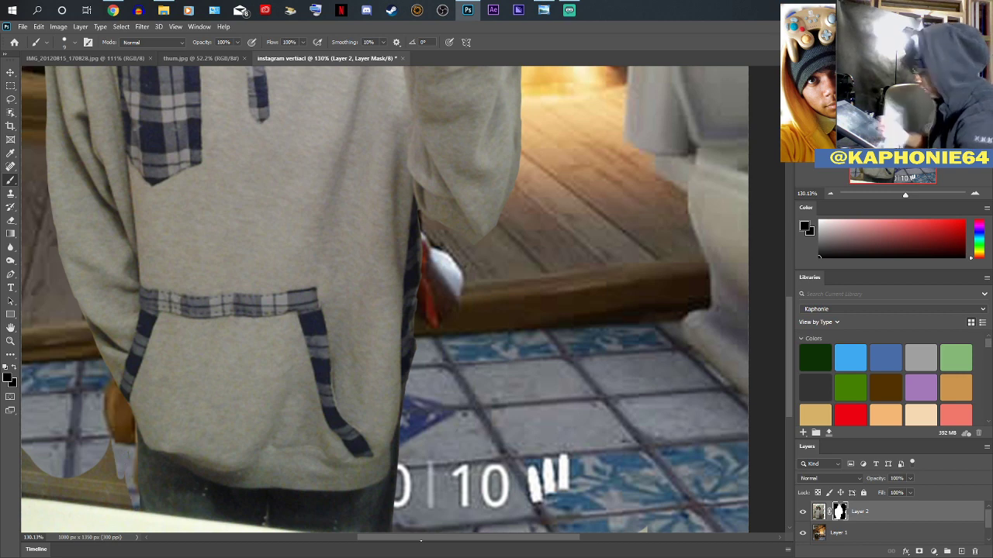
{"action": "scroll", "coordinate": [125, 434], "scroll_direction": "left", "scroll_amount": 5}
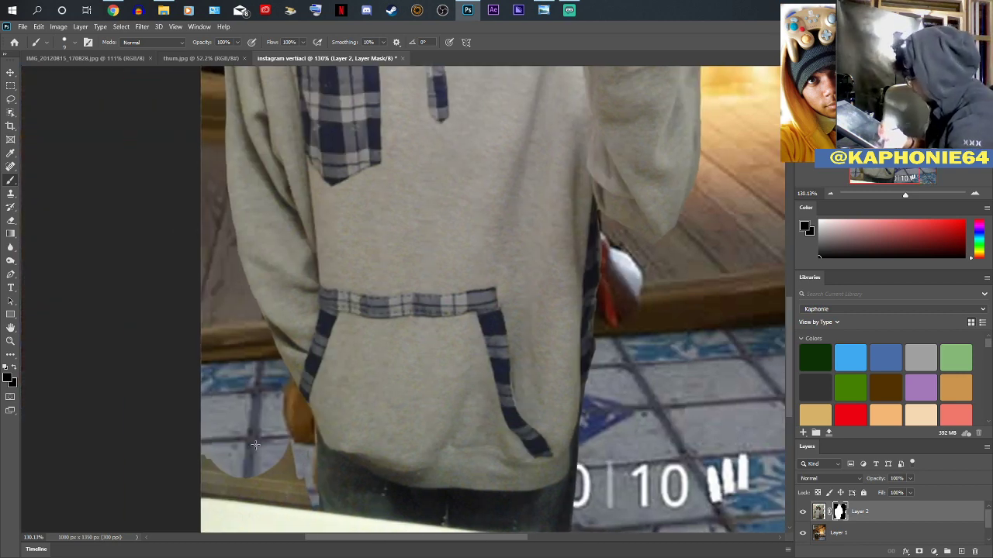
{"action": "left_click_drag", "start_coordinate": [272, 454], "coordinate": [200, 490]}
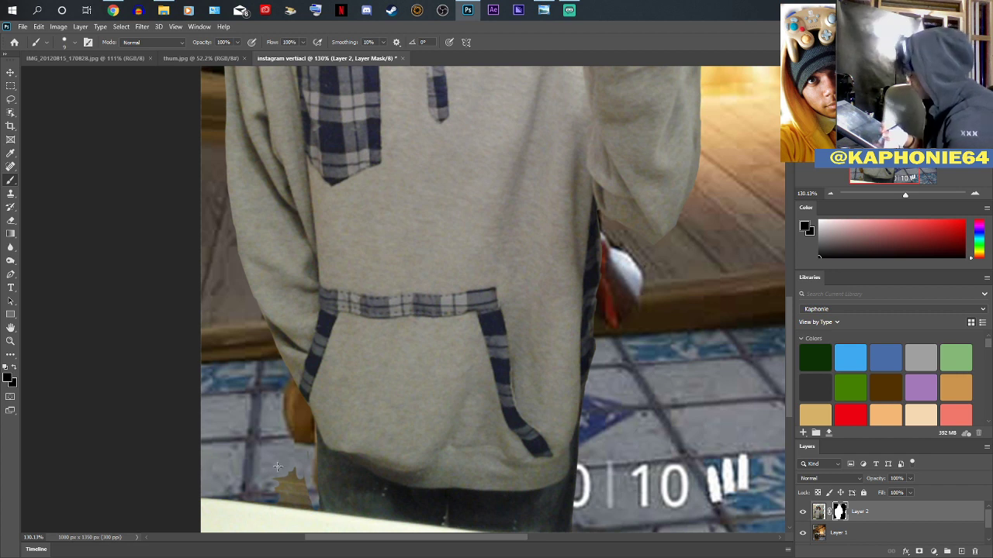
{"action": "left_click_drag", "start_coordinate": [296, 469], "coordinate": [283, 488]}
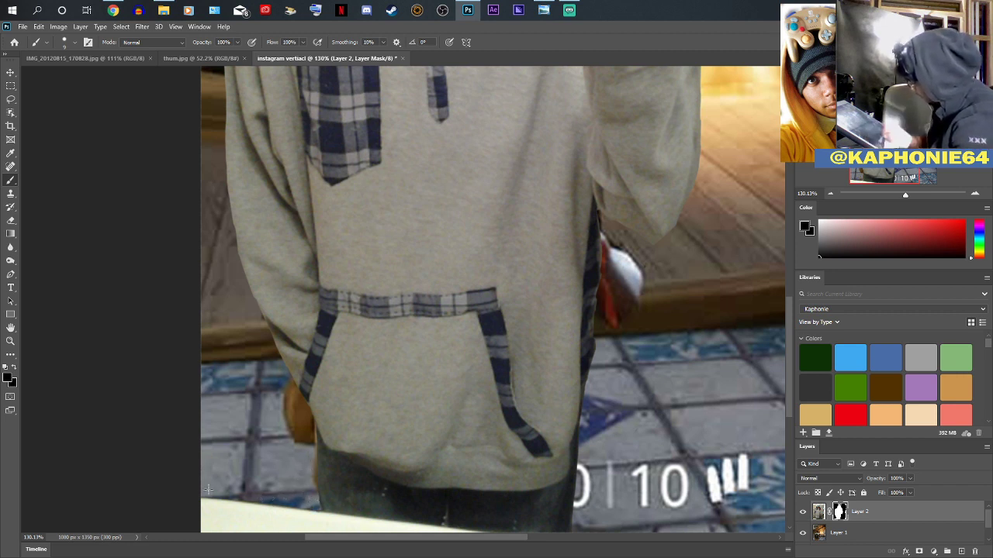
- Fit the whole composite on screen with Ctrl+0 to review the masked figure
{"action": "scroll", "coordinate": [303, 454], "scroll_direction": "up", "scroll_amount": 10}
{"action": "scroll", "coordinate": [391, 299], "scroll_direction": "left", "scroll_amount": 2}
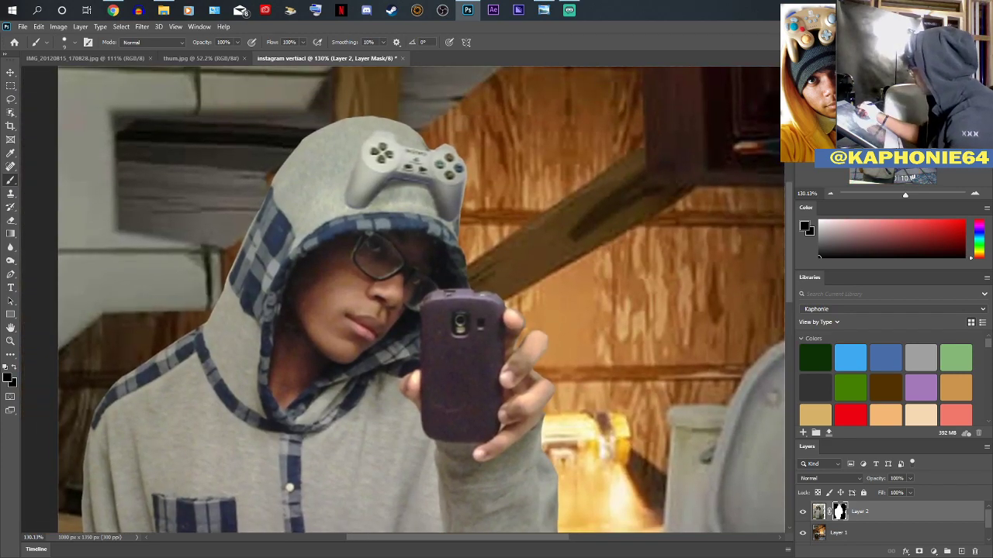
{"action": "key", "text": "ctrl+0"}
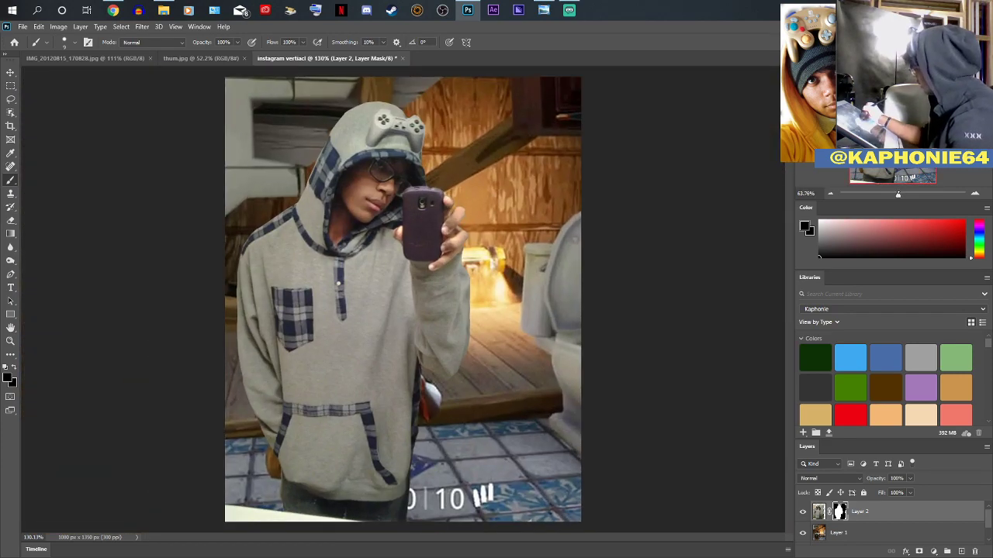
{"action": "scroll", "coordinate": [338, 284], "scroll_direction": "down", "scroll_amount": 3}
{"action": "scroll", "coordinate": [341, 285], "scroll_direction": "up", "scroll_amount": 3}
{"action": "scroll", "coordinate": [348, 286], "scroll_direction": "down", "scroll_amount": 1}
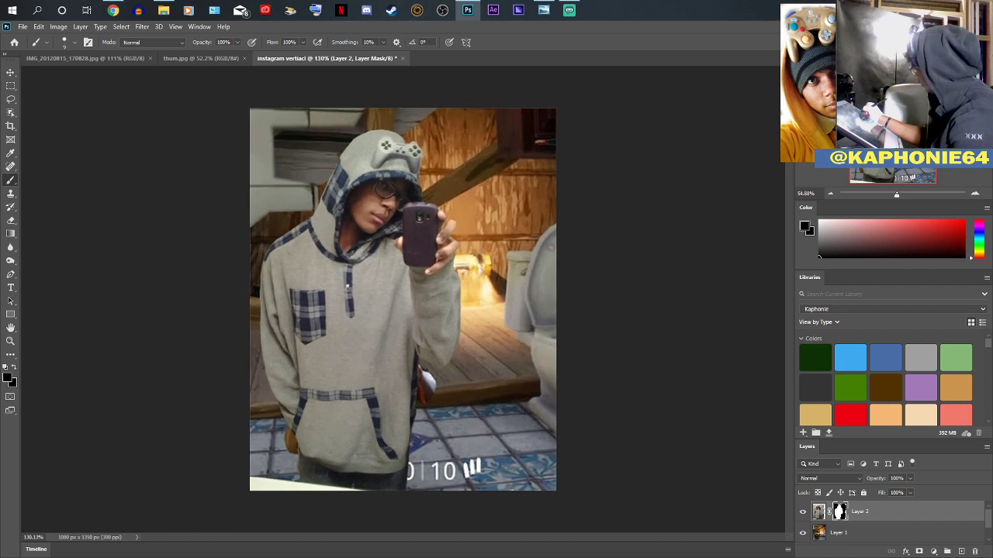
{"action": "scroll", "coordinate": [403, 299], "scroll_direction": "down", "scroll_amount": 1}
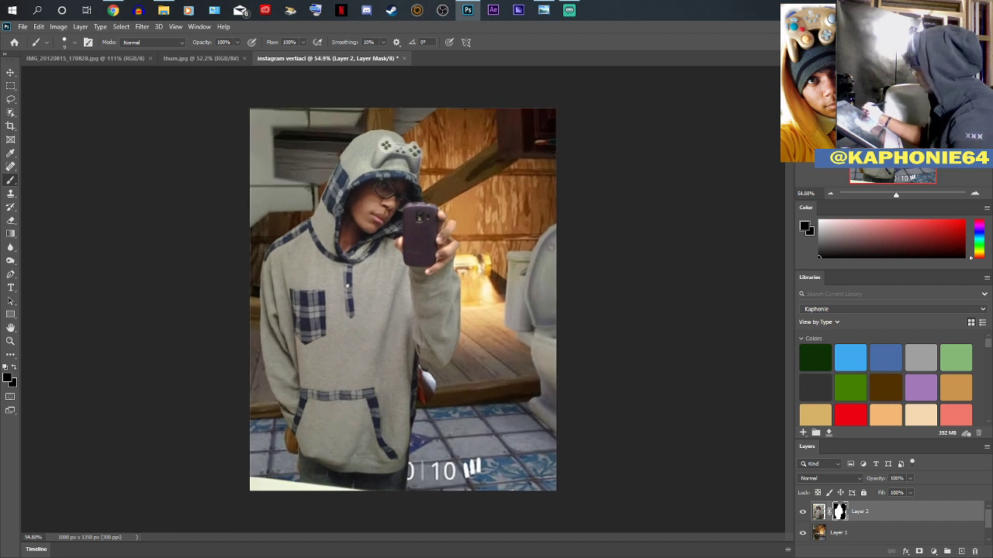
{"action": "scroll", "coordinate": [403, 299], "scroll_direction": "up", "scroll_amount": 2}
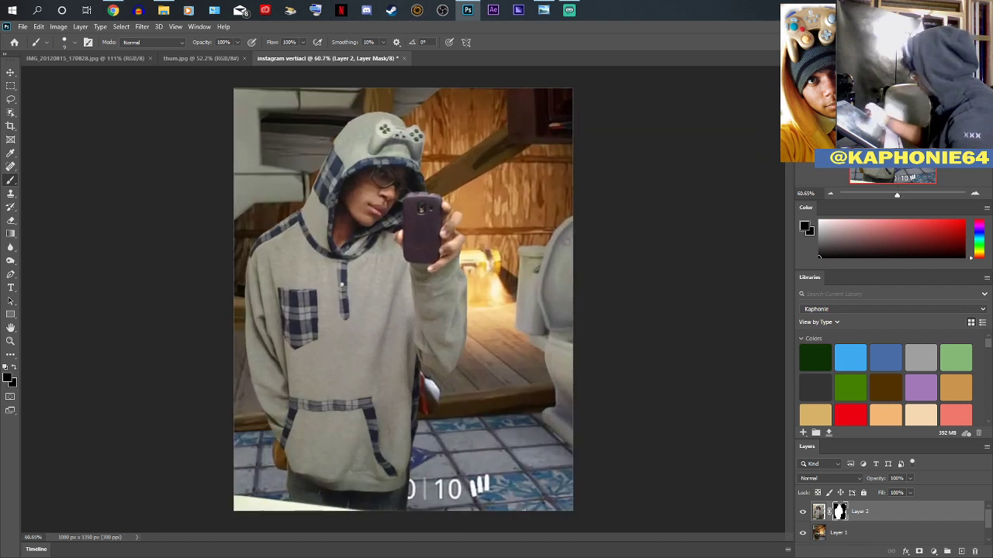
- Hide the bathroom background Layer 1 and paint out the dark strip beside the hoodie hem
{"action": "left_click", "coordinate": [803, 532]}
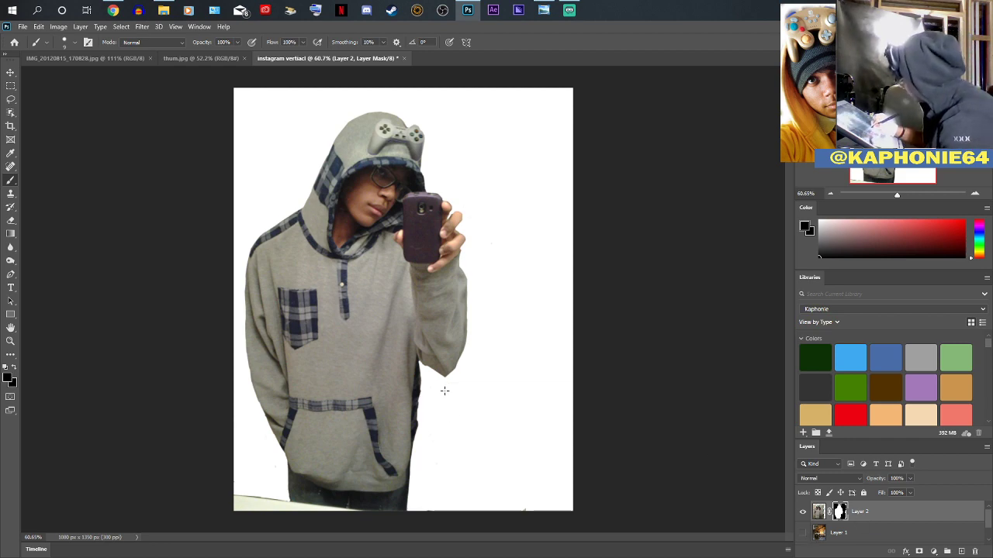
{"action": "scroll", "coordinate": [405, 297], "scroll_direction": "up", "scroll_amount": 1}
{"action": "scroll", "coordinate": [406, 297], "scroll_direction": "up", "scroll_amount": 4}
{"action": "mouse_move", "coordinate": [535, 527]}
{"action": "left_mouse_down"}
{"action": "mouse_move", "coordinate": [254, 382]}
{"action": "mouse_move", "coordinate": [320, 368]}
{"action": "left_mouse_up"}
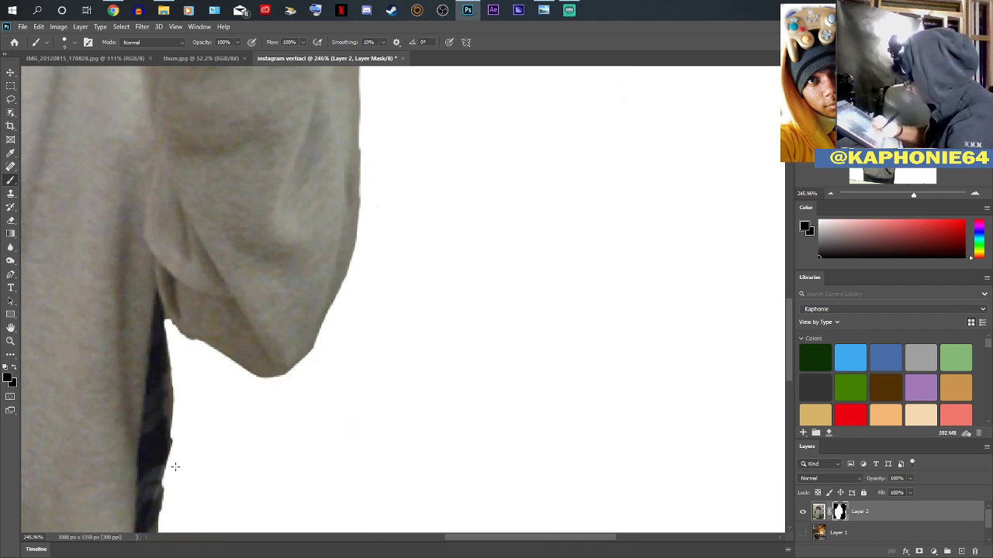
{"action": "left_click_drag", "start_coordinate": [173, 465], "coordinate": [179, 412]}
{"action": "mouse_move", "coordinate": [172, 464]}
{"action": "left_mouse_down"}
{"action": "mouse_move", "coordinate": [165, 508]}
{"action": "mouse_move", "coordinate": [159, 470]}
{"action": "left_mouse_up"}
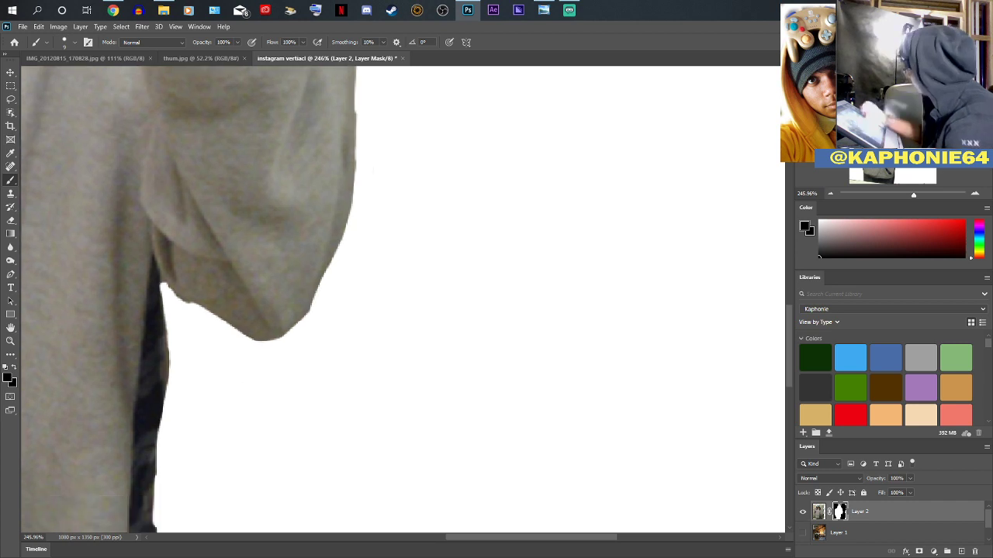
- Remove the dark strips along the bottom edge and the grey bump on the hoodie's outline
{"action": "left_click_drag", "start_coordinate": [877, 179], "coordinate": [898, 211]}
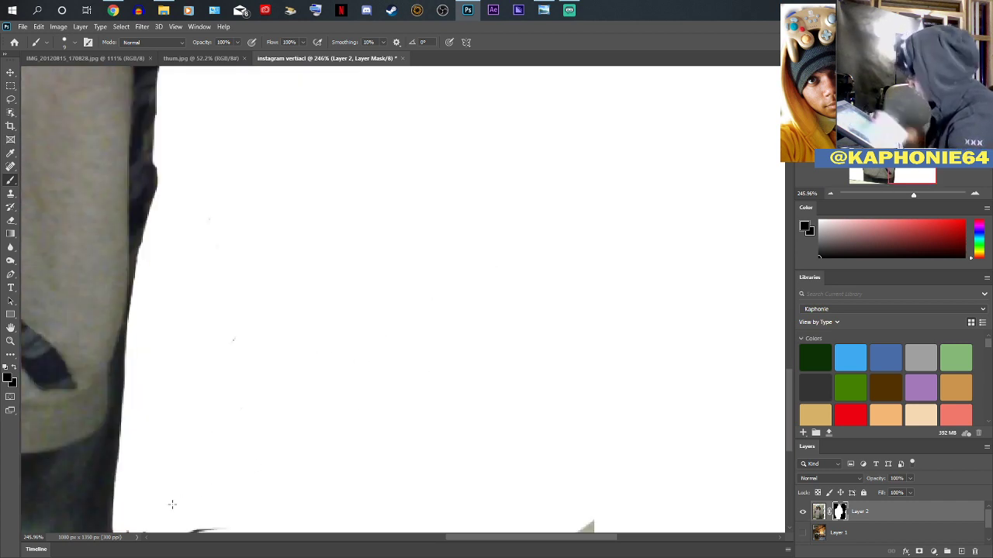
{"action": "left_click_drag", "start_coordinate": [158, 528], "coordinate": [174, 530]}
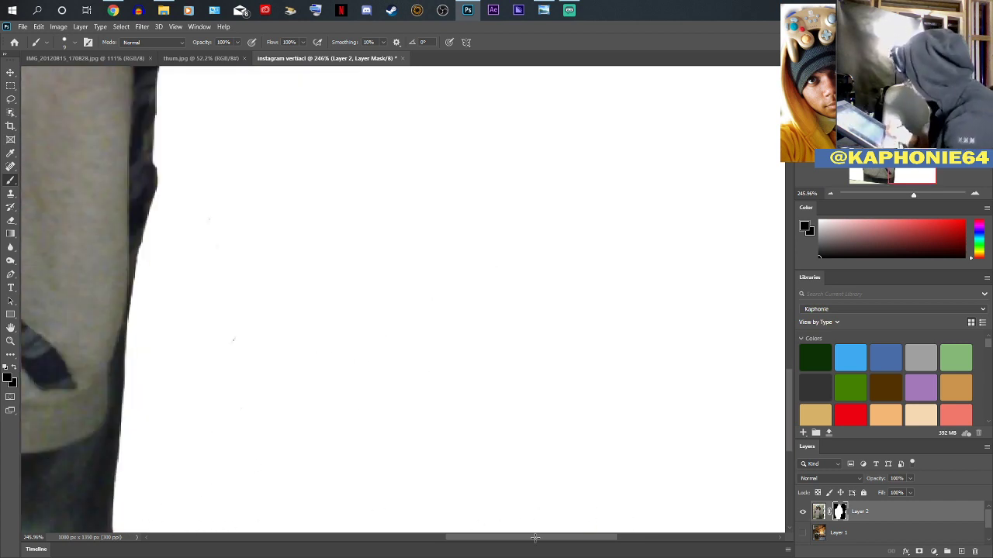
{"action": "scroll", "coordinate": [547, 256], "scroll_direction": "left", "scroll_amount": 5}
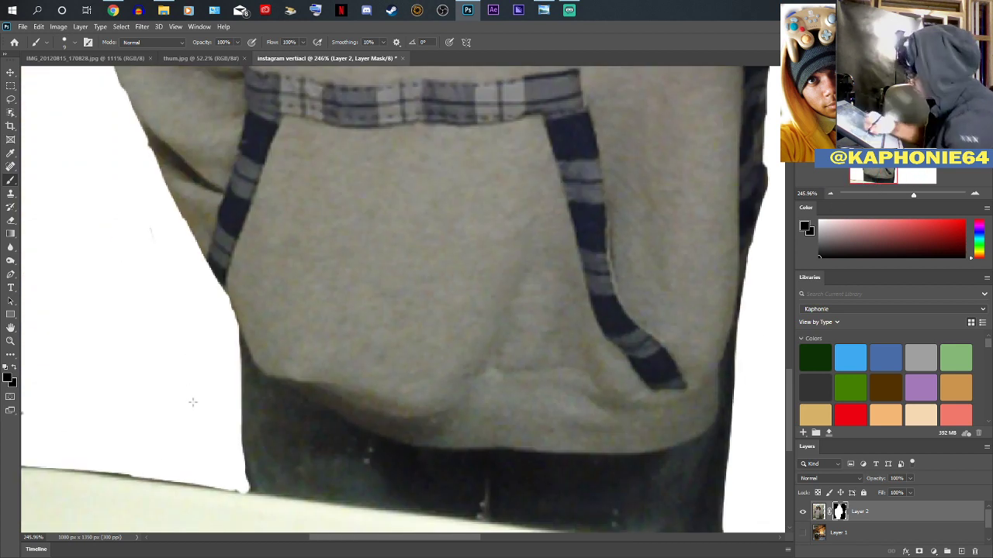
{"action": "left_click_drag", "start_coordinate": [37, 466], "coordinate": [40, 463]}
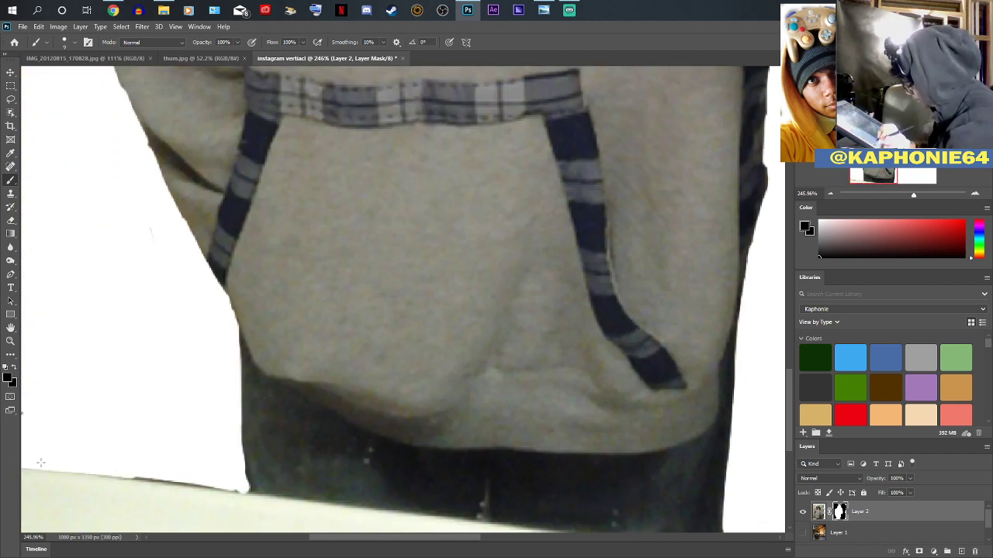
{"action": "left_click_drag", "start_coordinate": [143, 475], "coordinate": [213, 483]}
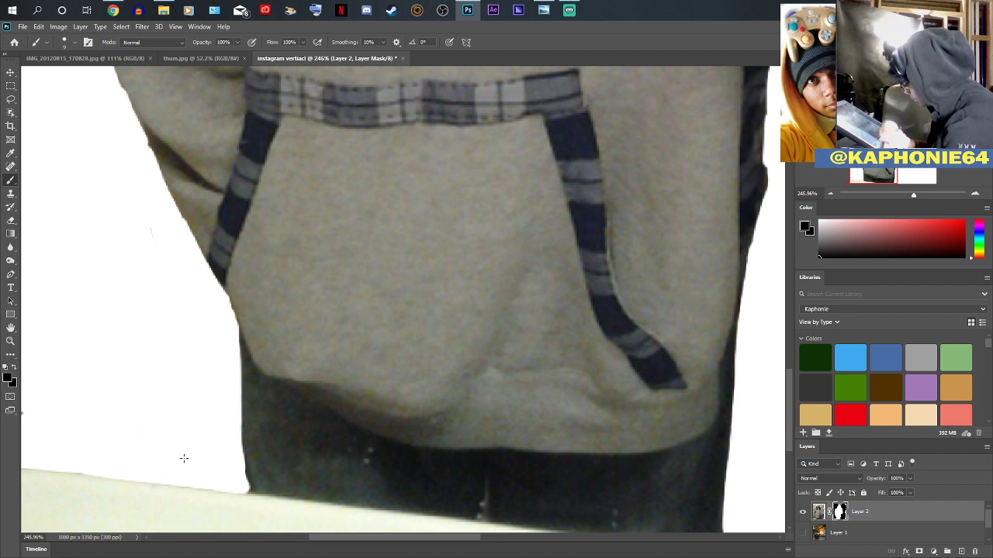
{"action": "left_click_drag", "start_coordinate": [155, 167], "coordinate": [117, 85]}
- Zoom out to view the whole cleaned-up cutout
{"action": "scroll", "coordinate": [116, 85], "scroll_direction": "up", "scroll_amount": 5}
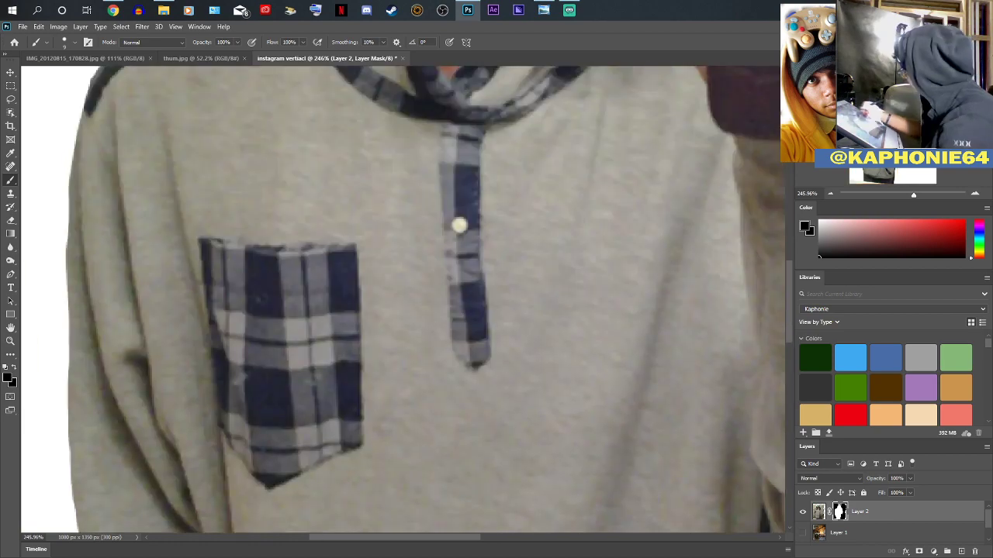
{"action": "scroll", "coordinate": [117, 85], "scroll_direction": "down", "scroll_amount": 2}
{"action": "scroll", "coordinate": [402, 299], "scroll_direction": "up", "scroll_amount": 10}
{"action": "scroll", "coordinate": [402, 299], "scroll_direction": "up", "scroll_amount": 3}
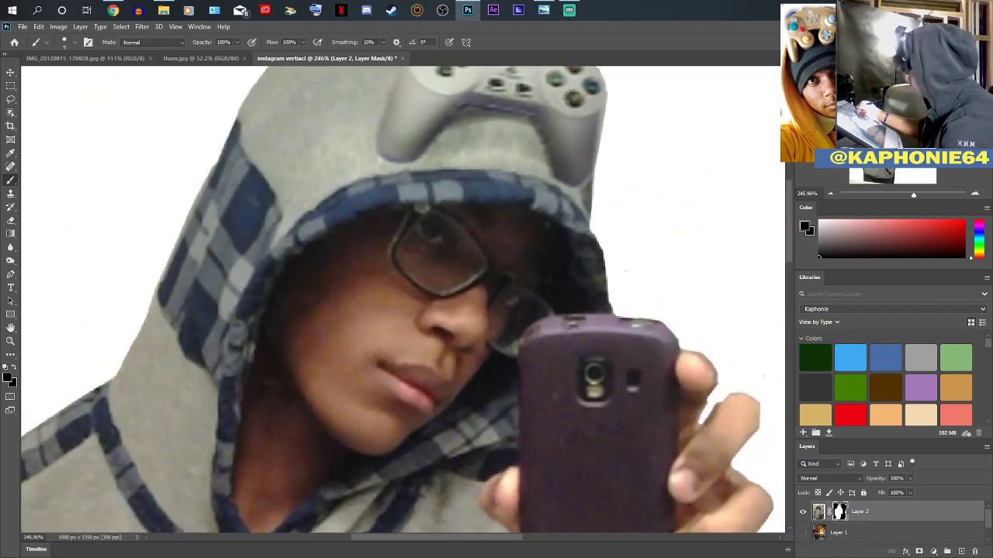
{"action": "scroll", "coordinate": [402, 299], "scroll_direction": "up", "scroll_amount": 3}
{"action": "scroll", "coordinate": [401, 300], "scroll_direction": "up", "scroll_amount": 1}
{"action": "scroll", "coordinate": [402, 300], "scroll_direction": "right", "scroll_amount": 3}
{"action": "scroll", "coordinate": [402, 299], "scroll_direction": "down", "scroll_amount": 1}
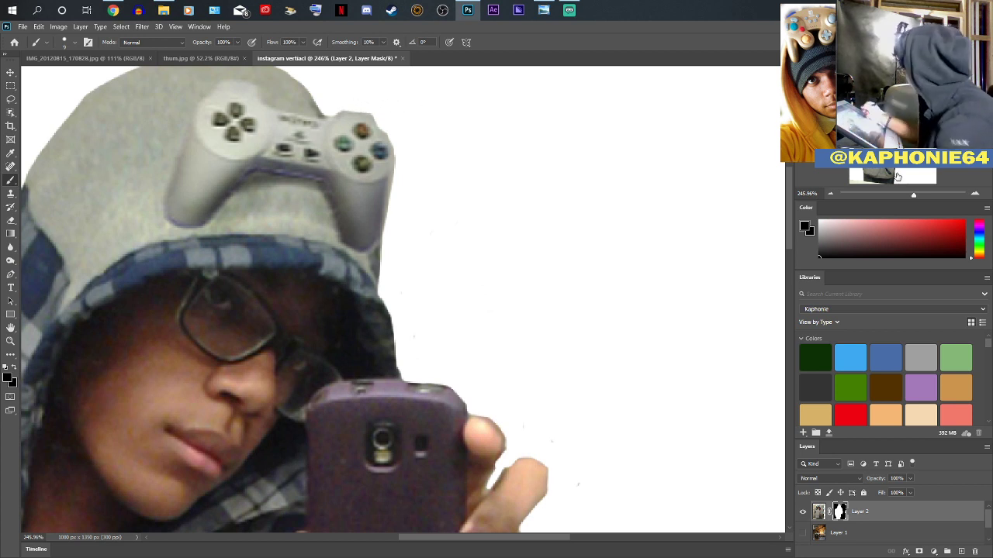
{"action": "left_click_drag", "start_coordinate": [914, 194], "coordinate": [896, 195]}
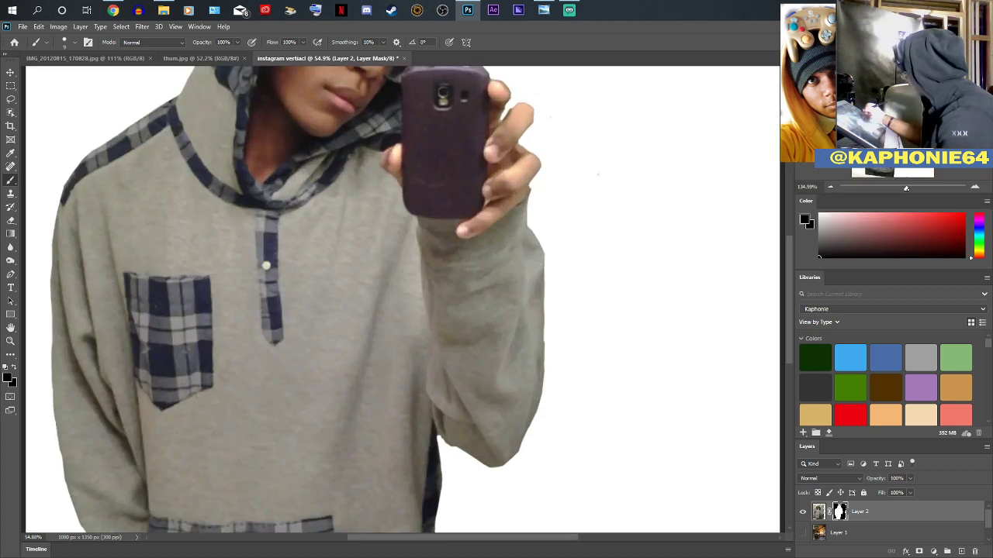
{"action": "left_click_drag", "start_coordinate": [894, 198], "coordinate": [893, 190]}
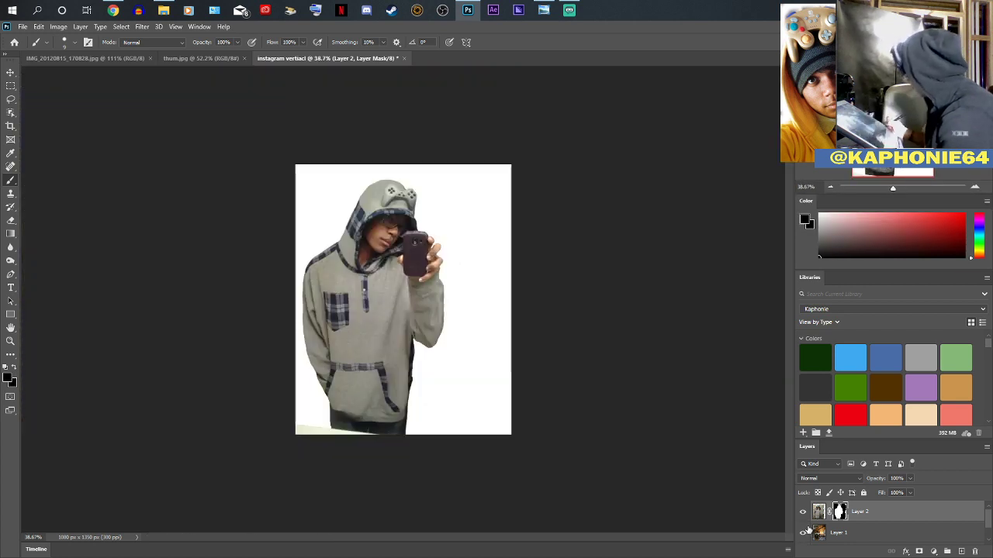
- Show the bathroom background Layer 1 again and make it the active layer
{"action": "left_click", "coordinate": [803, 532]}
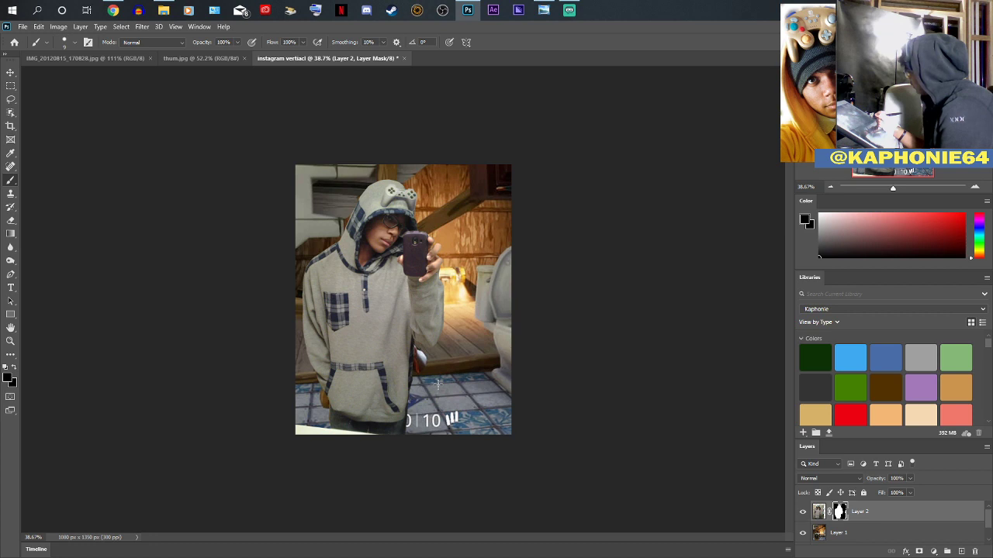
{"action": "left_click", "coordinate": [873, 530]}
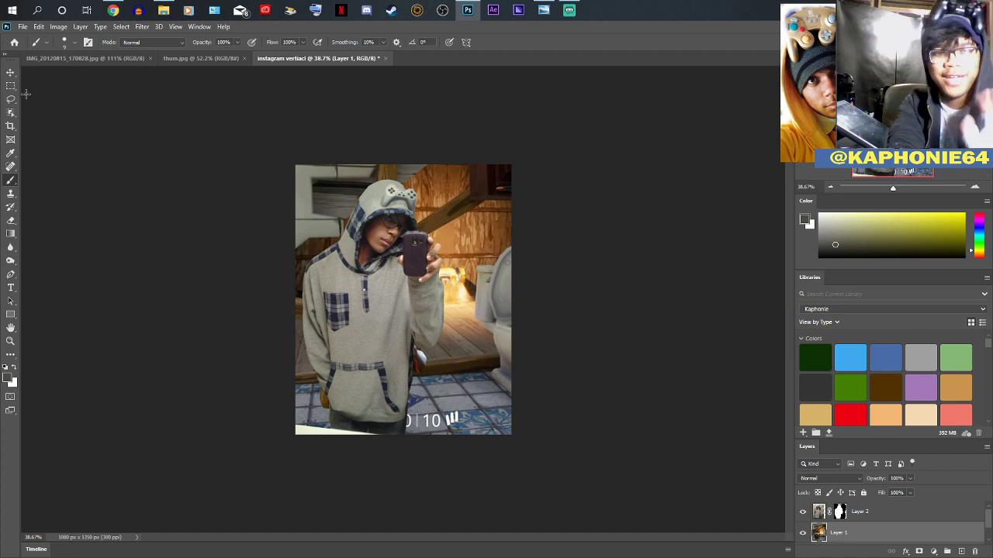
{"action": "left_click", "coordinate": [38, 27]}
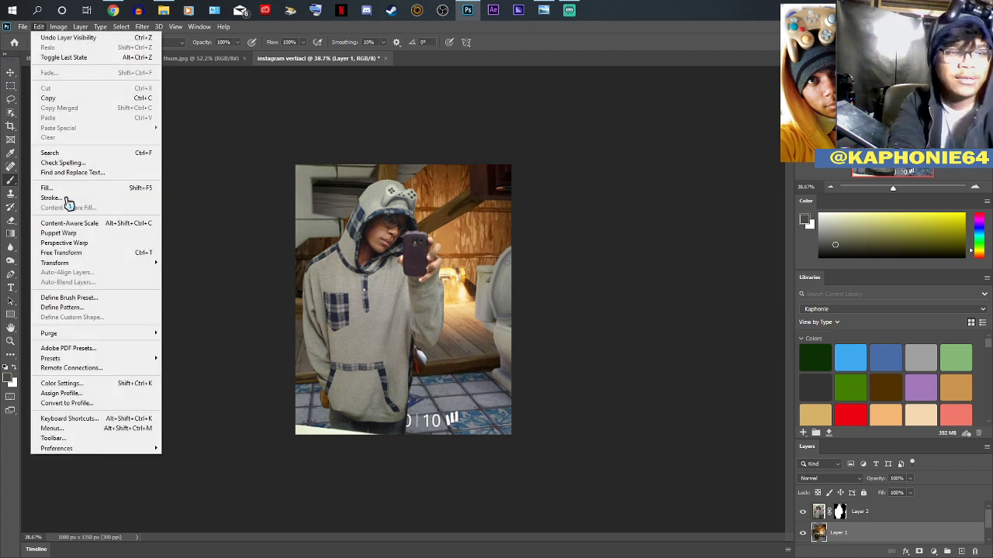
- Free-transform the bathroom layer down to about 67% and nudge it into place behind the figure
{"action": "left_click", "coordinate": [93, 253]}
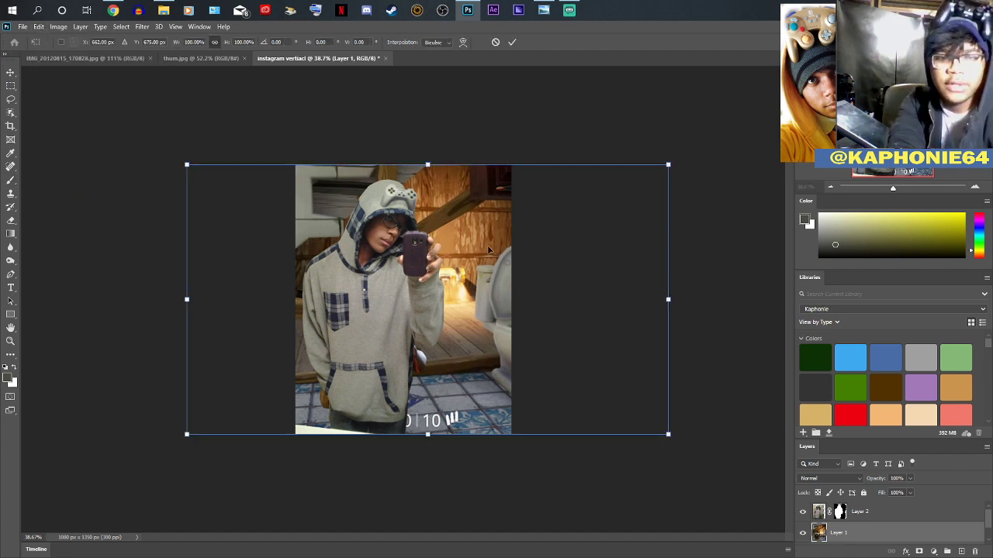
{"action": "left_click_drag", "start_coordinate": [487, 236], "coordinate": [499, 231]}
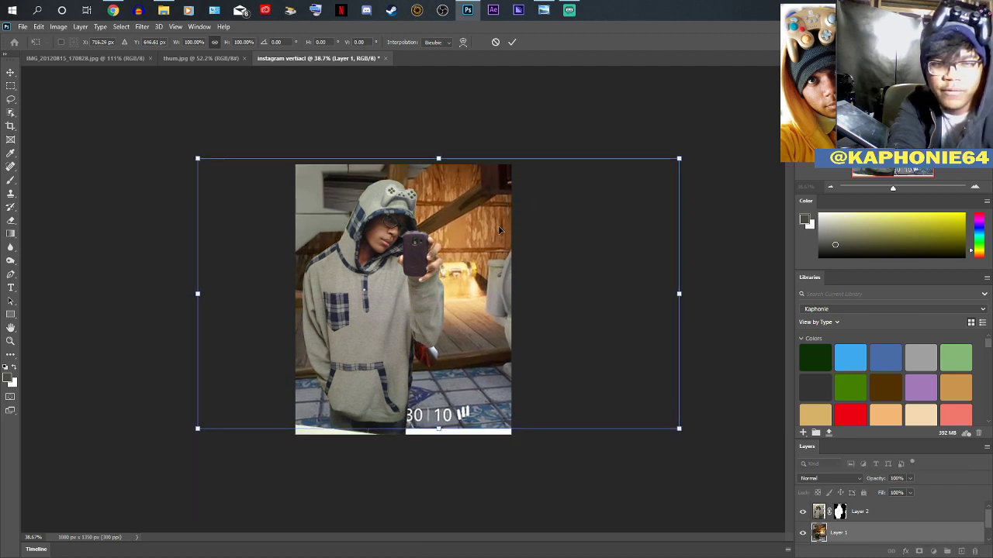
{"action": "left_click_drag", "start_coordinate": [679, 429], "coordinate": [632, 413]}
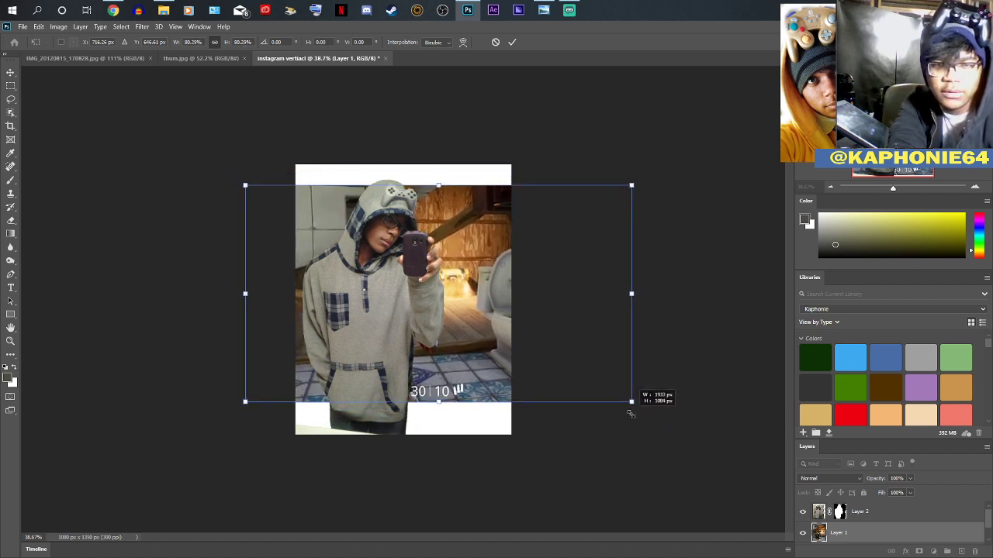
{"action": "left_click_drag", "start_coordinate": [632, 413], "coordinate": [624, 413]}
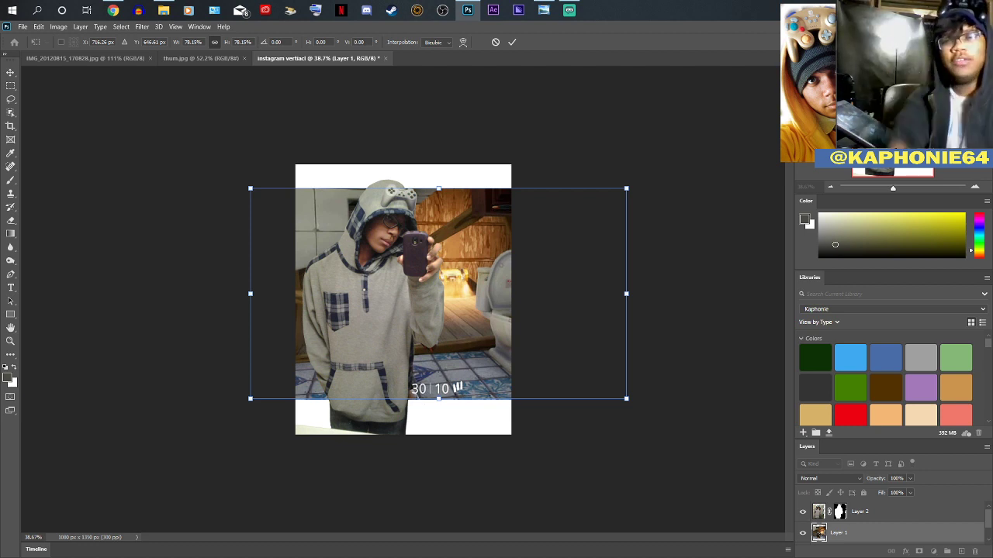
{"action": "mouse_move", "coordinate": [812, 72]}
{"action": "left_mouse_down"}
{"action": "mouse_move", "coordinate": [331, 99]}
{"action": "mouse_move", "coordinate": [807, 179]}
{"action": "left_mouse_up"}
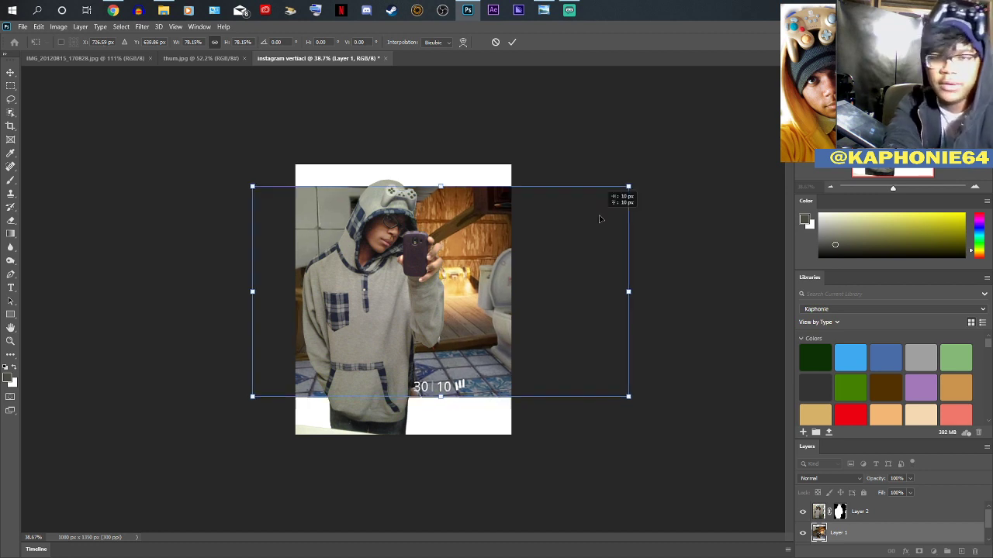
{"action": "mouse_move", "coordinate": [602, 213]}
{"action": "left_mouse_down"}
{"action": "mouse_move", "coordinate": [620, 186]}
{"action": "mouse_move", "coordinate": [602, 207]}
{"action": "left_mouse_up"}
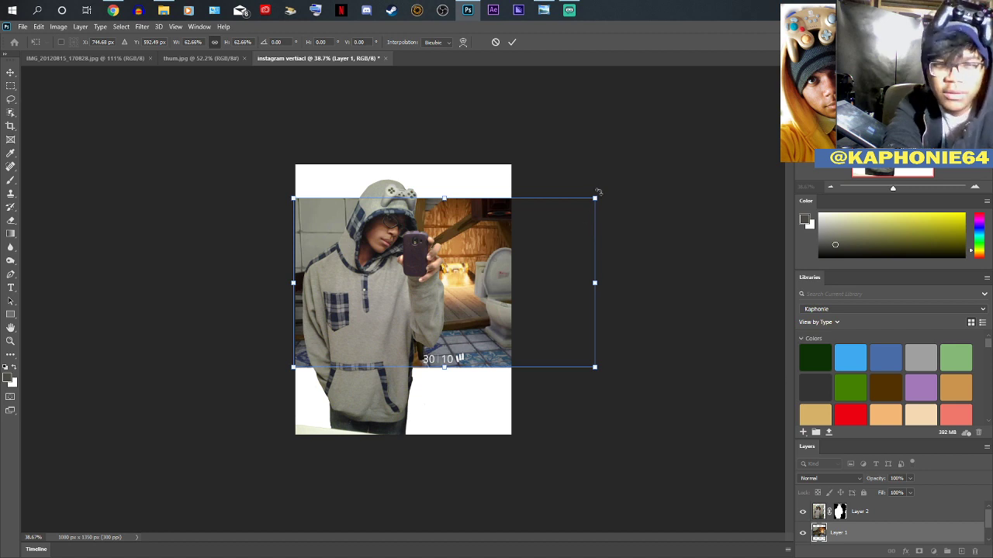
{"action": "left_click_drag", "start_coordinate": [594, 197], "coordinate": [606, 192]}
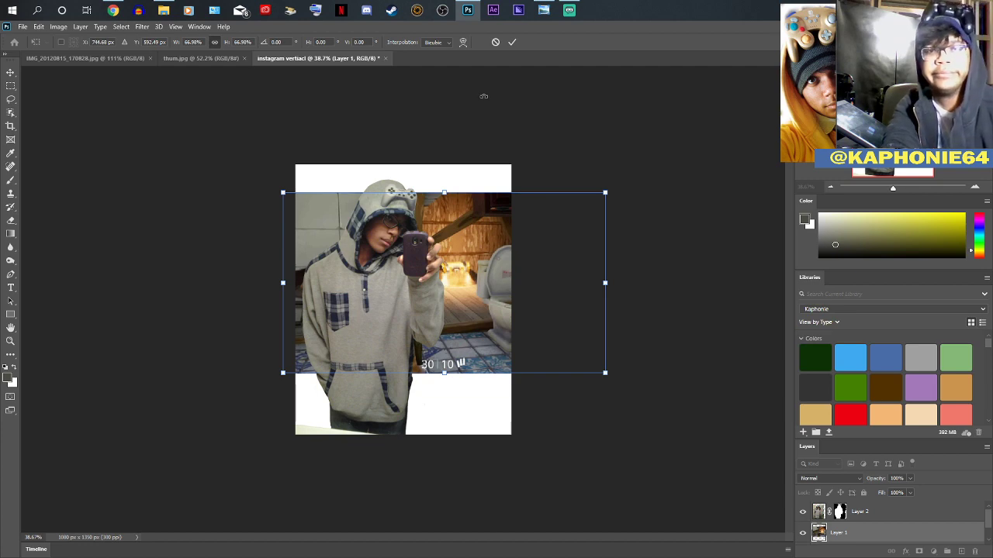
- Skip the YouTube ad so the Best of 8-bit Electro Gaming Mix plays, then minimize Chrome
{"action": "left_click", "coordinate": [113, 10]}
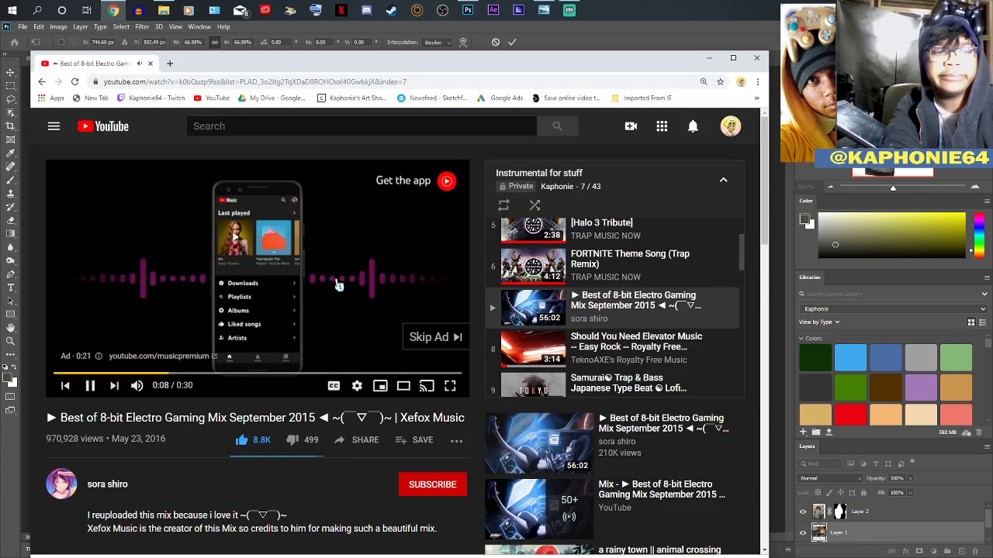
{"action": "left_click", "coordinate": [455, 341]}
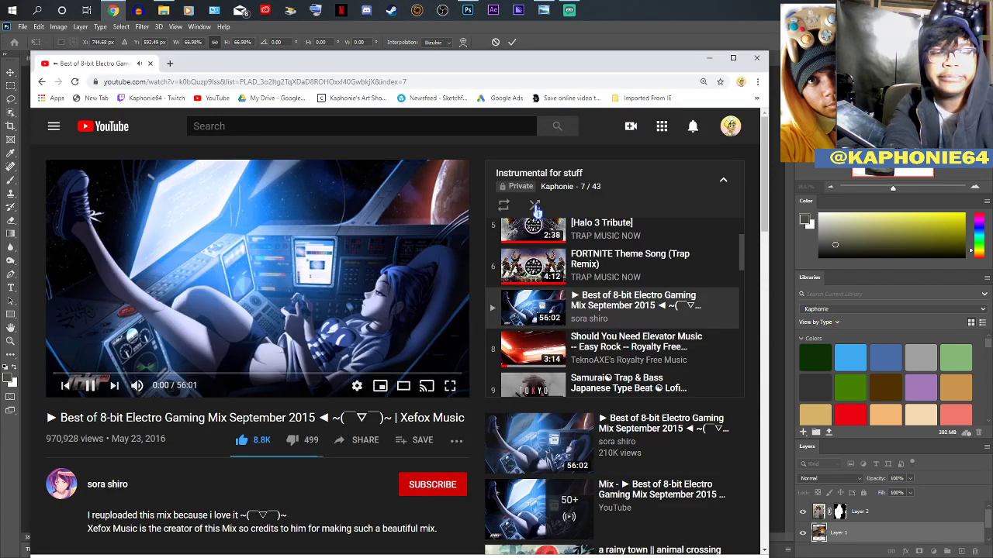
{"action": "left_click", "coordinate": [704, 60]}
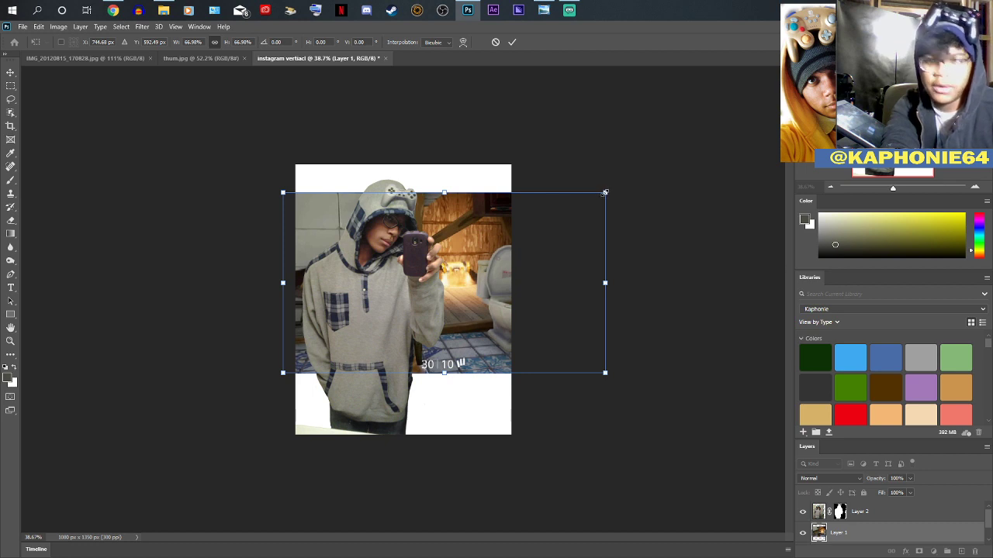
- Enlarge the bathroom scene to about 72%, shift it up and left, and commit the transform
{"action": "left_click_drag", "start_coordinate": [605, 193], "coordinate": [591, 202]}
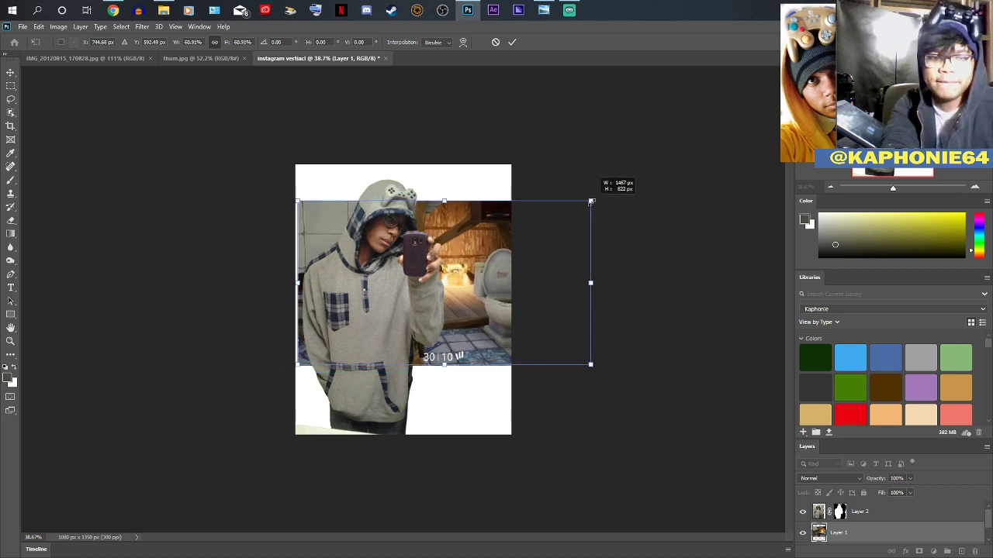
{"action": "left_click_drag", "start_coordinate": [559, 244], "coordinate": [554, 241]}
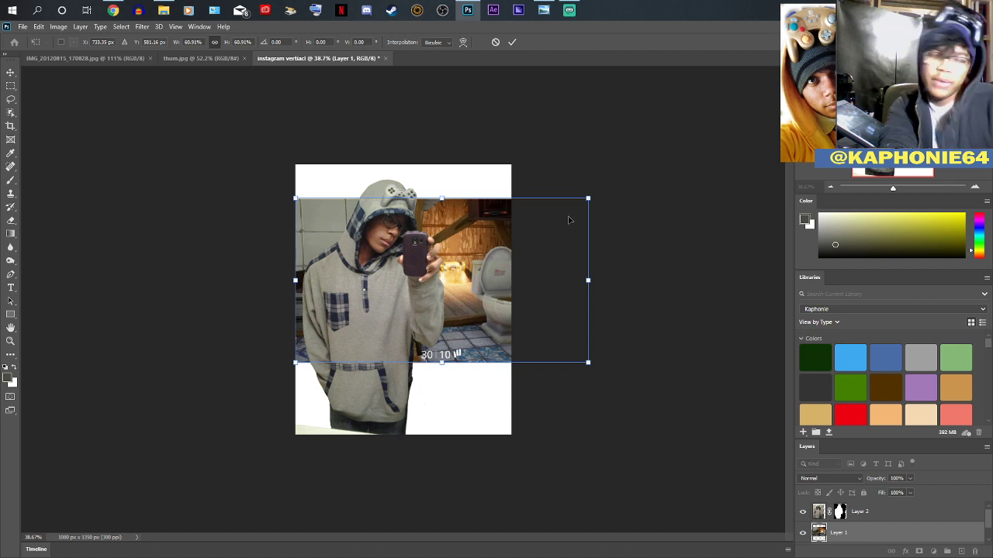
{"action": "left_click_drag", "start_coordinate": [567, 222], "coordinate": [569, 234]}
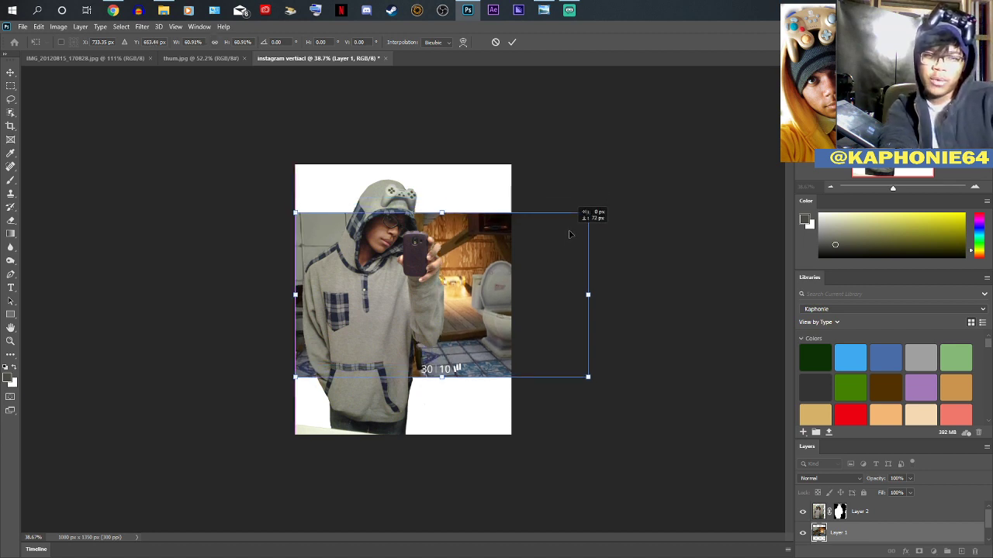
{"action": "left_click_drag", "start_coordinate": [588, 213], "coordinate": [614, 197]}
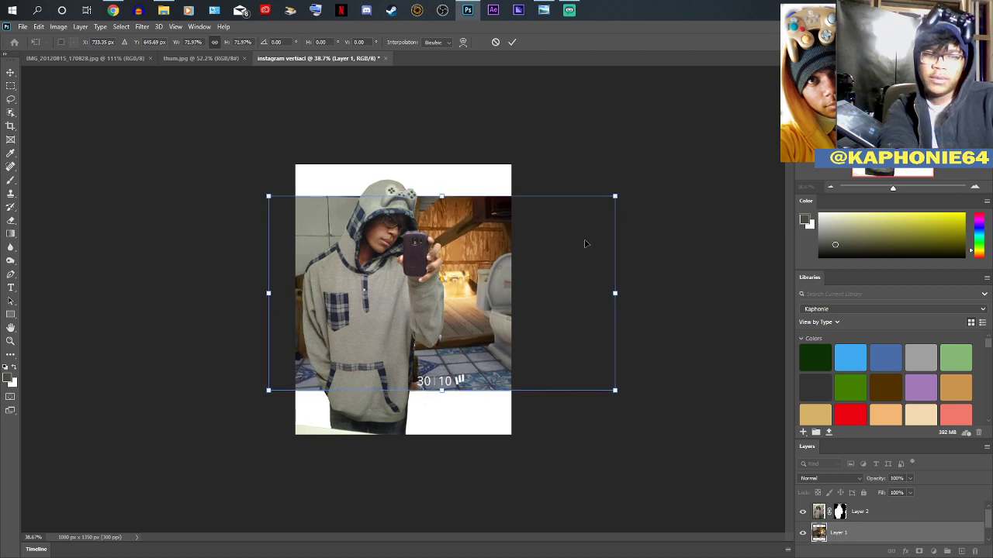
{"action": "left_click_drag", "start_coordinate": [585, 244], "coordinate": [585, 232]}
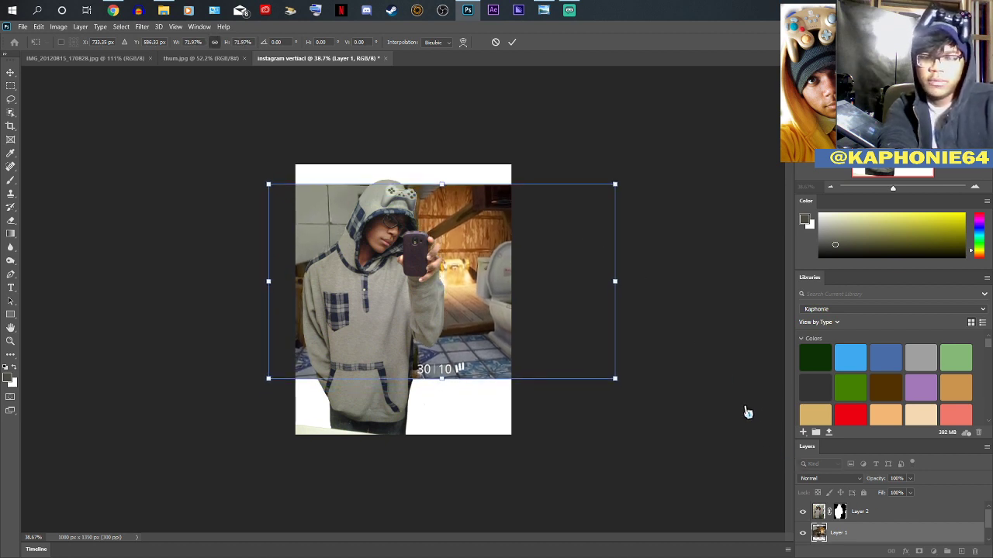
{"action": "left_click_drag", "start_coordinate": [585, 297], "coordinate": [569, 294]}
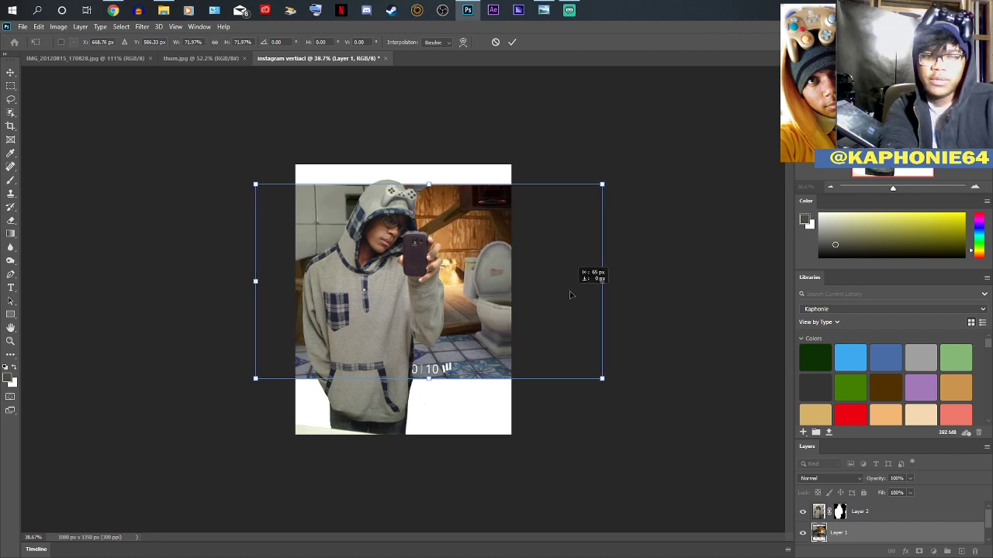
{"action": "left_click", "coordinate": [512, 42]}
{"action": "left_click", "coordinate": [859, 509]}
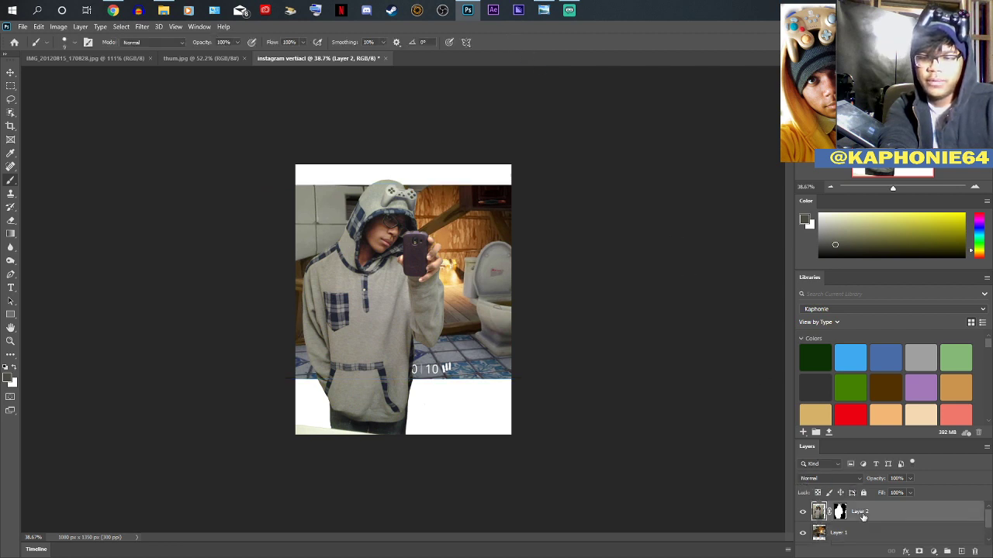
- With the Move tool, readjust the selfie cutout and move the bathroom scene down
{"action": "left_click", "coordinate": [11, 72]}
{"action": "left_click_drag", "start_coordinate": [425, 265], "coordinate": [409, 267]}
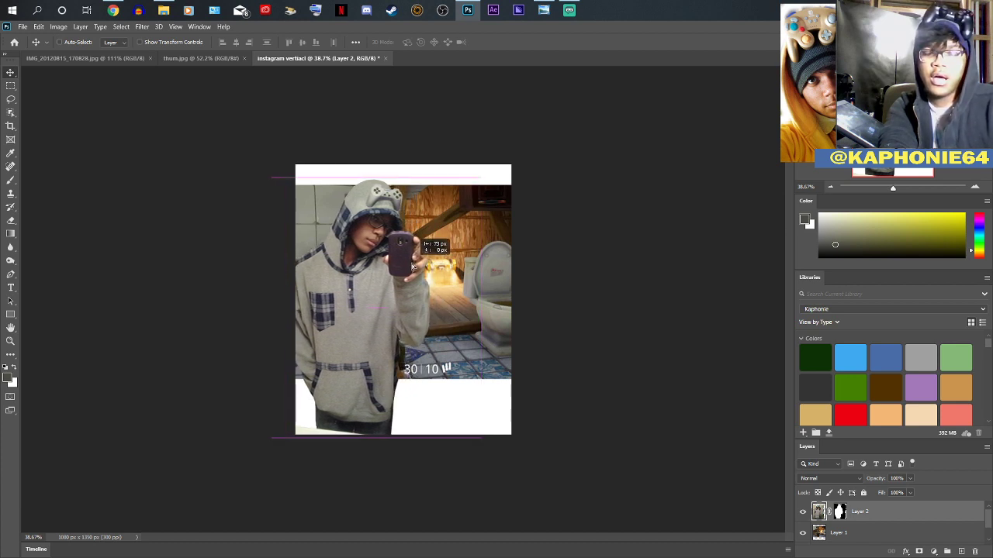
{"action": "left_click_drag", "start_coordinate": [410, 268], "coordinate": [416, 269]}
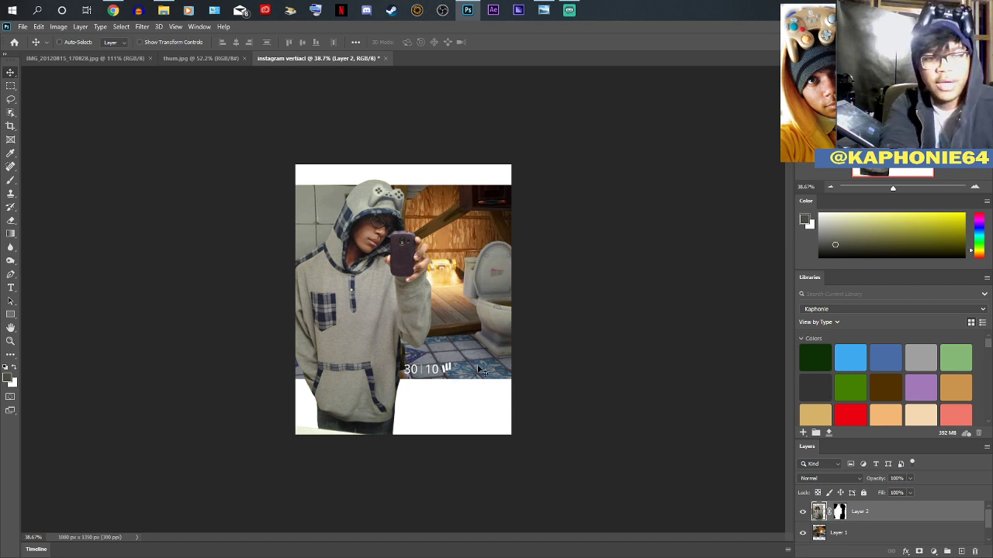
{"action": "left_click", "coordinate": [927, 539]}
{"action": "left_click_drag", "start_coordinate": [504, 258], "coordinate": [499, 273]}
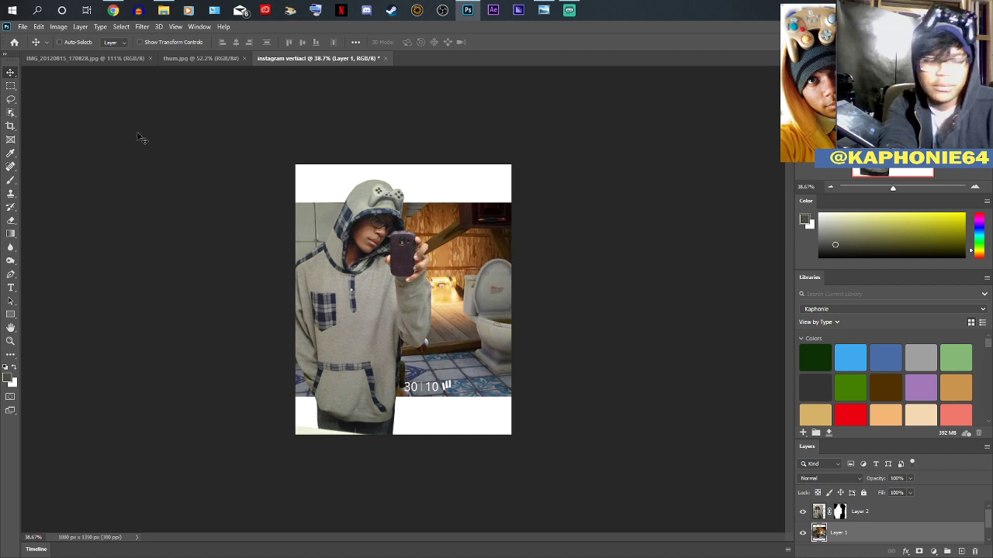
- Rotate the bathroom scene by about 3.3° with Free Transform and commit it
{"action": "left_click", "coordinate": [38, 26]}
{"action": "left_click", "coordinate": [124, 253]}
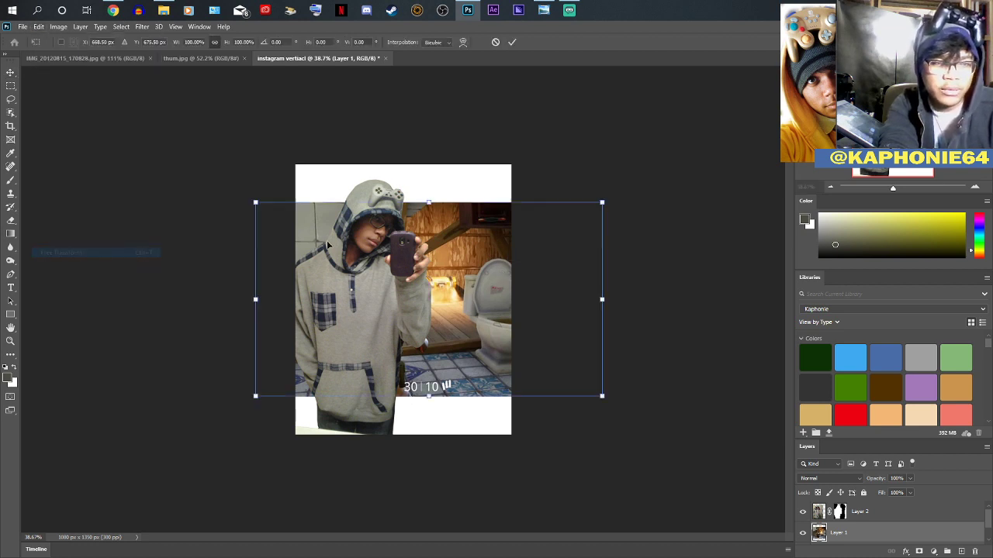
{"action": "left_click_drag", "start_coordinate": [627, 197], "coordinate": [633, 206]}
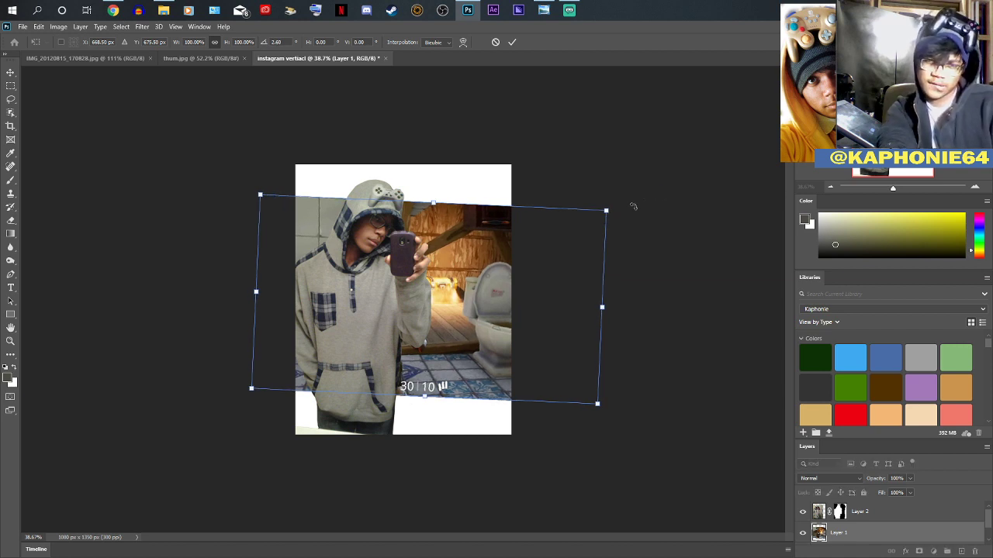
{"action": "left_click_drag", "start_coordinate": [664, 244], "coordinate": [667, 246]}
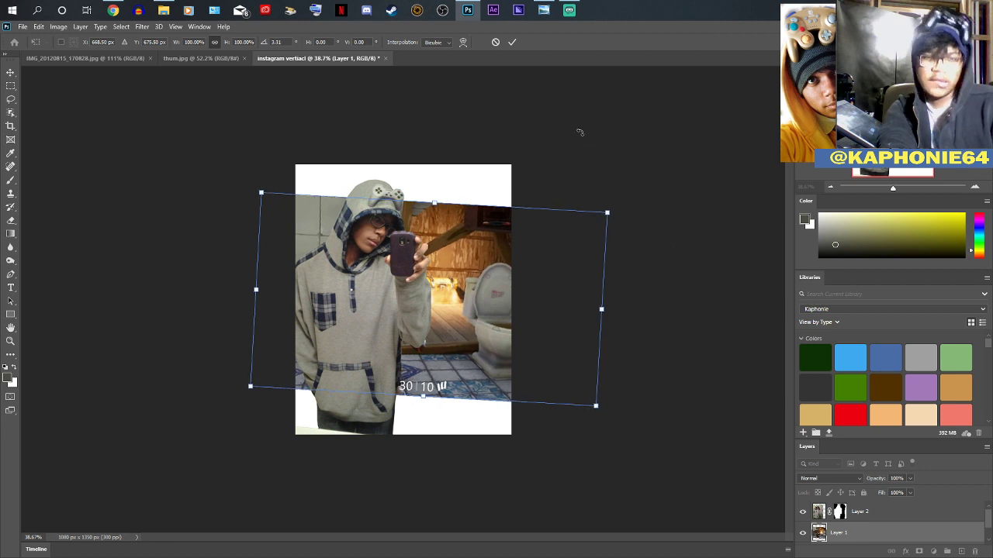
{"action": "left_click", "coordinate": [512, 42]}
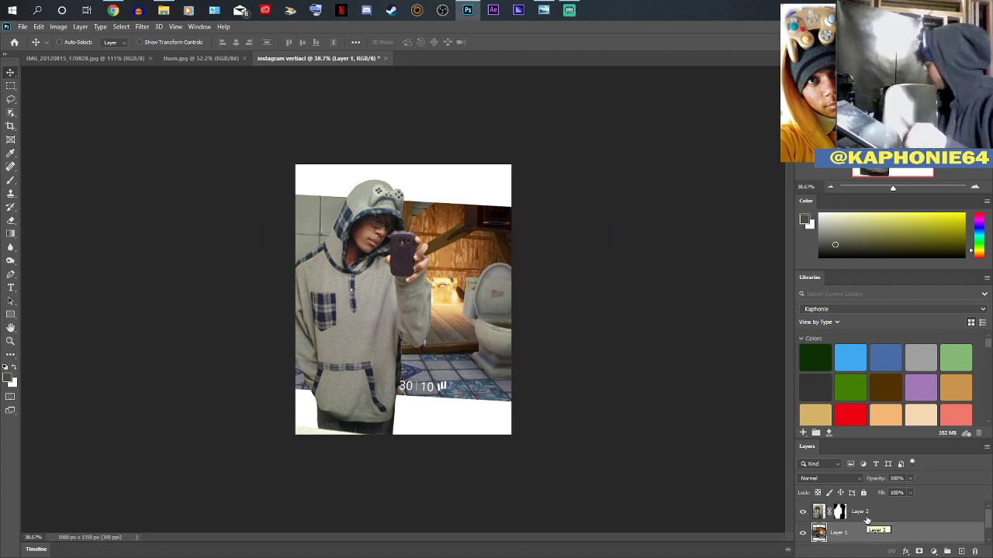
- Zoom in on the floor and spot-heal away the 30 and 10 HUD digits
{"action": "key", "text": "z"}
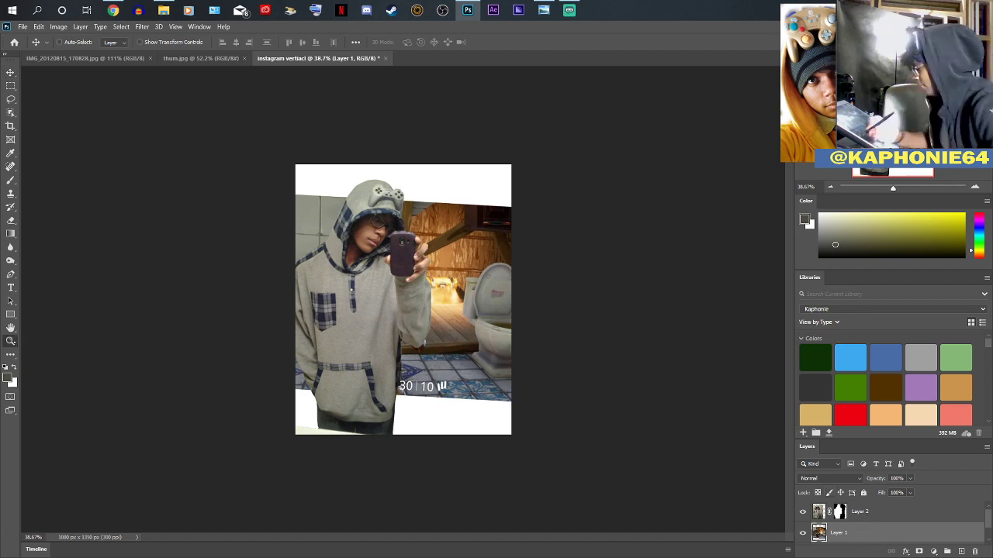
{"action": "left_click_drag", "start_coordinate": [440, 428], "coordinate": [497, 396]}
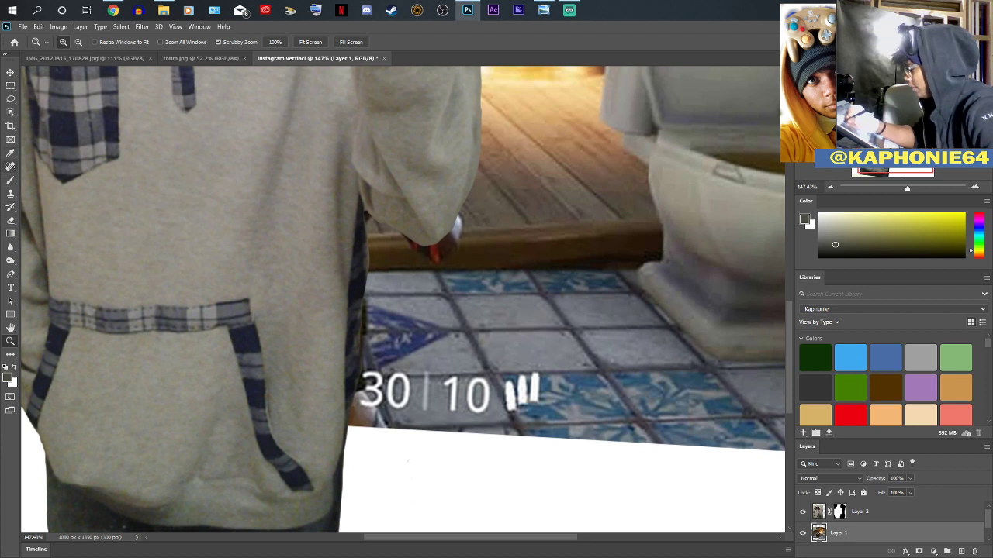
{"action": "left_click", "coordinate": [10, 166]}
{"action": "mouse_move", "coordinate": [453, 380]}
{"action": "left_mouse_down"}
{"action": "mouse_move", "coordinate": [457, 372]}
{"action": "mouse_move", "coordinate": [425, 419]}
{"action": "left_mouse_up"}
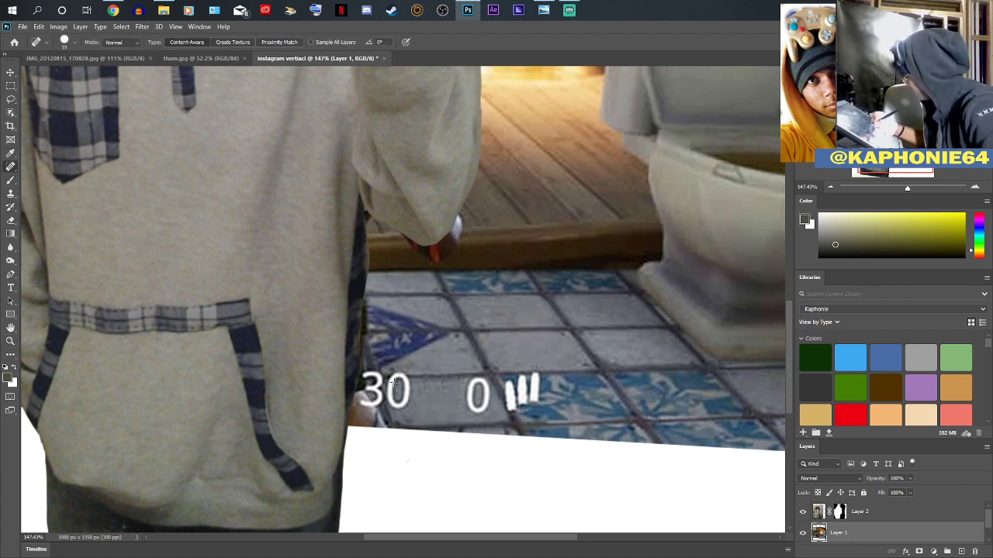
{"action": "left_click_drag", "start_coordinate": [394, 376], "coordinate": [399, 411]}
{"action": "left_click_drag", "start_coordinate": [400, 377], "coordinate": [400, 406]}
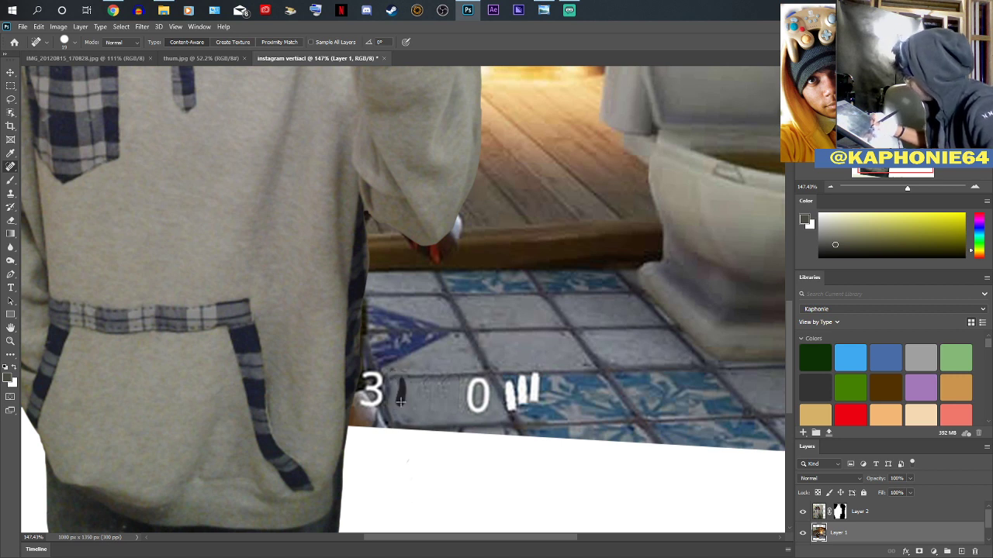
{"action": "left_click_drag", "start_coordinate": [372, 371], "coordinate": [379, 409]}
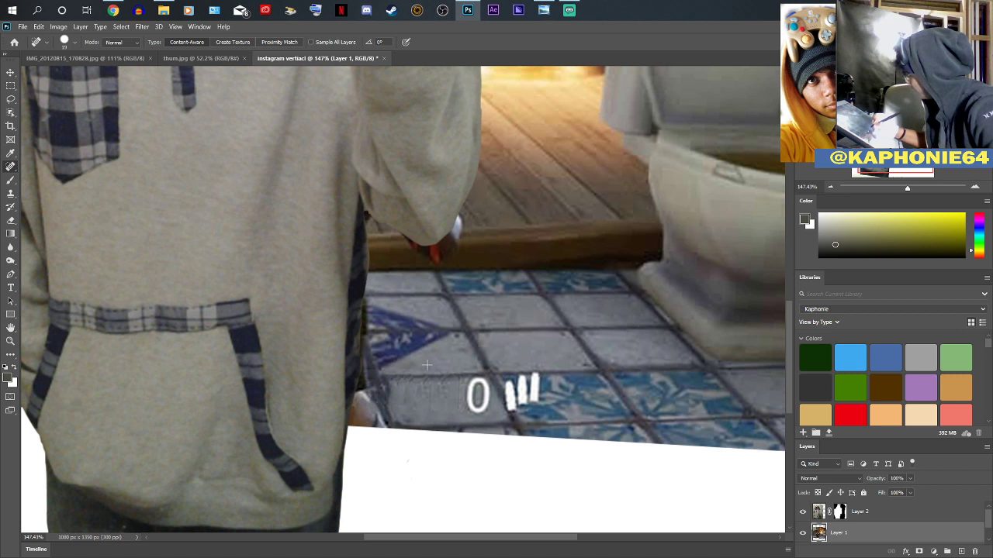
- Spot-heal the remaining 0, the white bar marks and leftover marks from the floor tiles
{"action": "left_click_drag", "start_coordinate": [468, 385], "coordinate": [480, 377]}
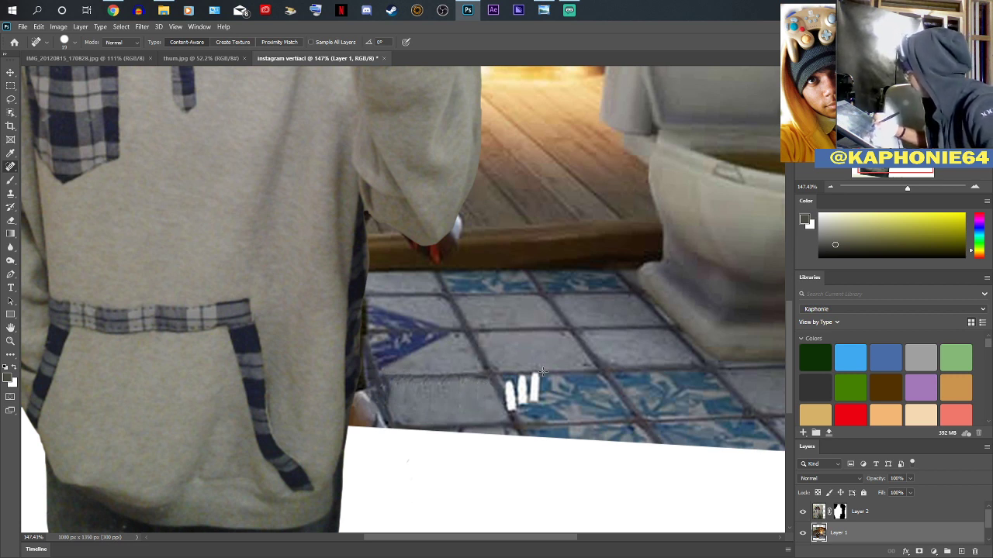
{"action": "left_click_drag", "start_coordinate": [507, 380], "coordinate": [511, 411]}
{"action": "left_click_drag", "start_coordinate": [521, 375], "coordinate": [523, 410]}
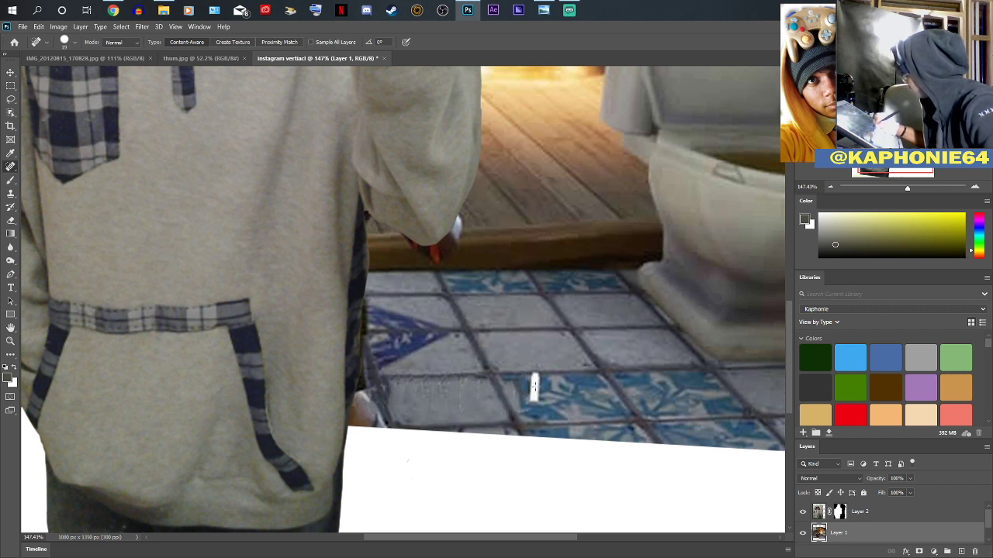
{"action": "left_click_drag", "start_coordinate": [533, 371], "coordinate": [534, 405]}
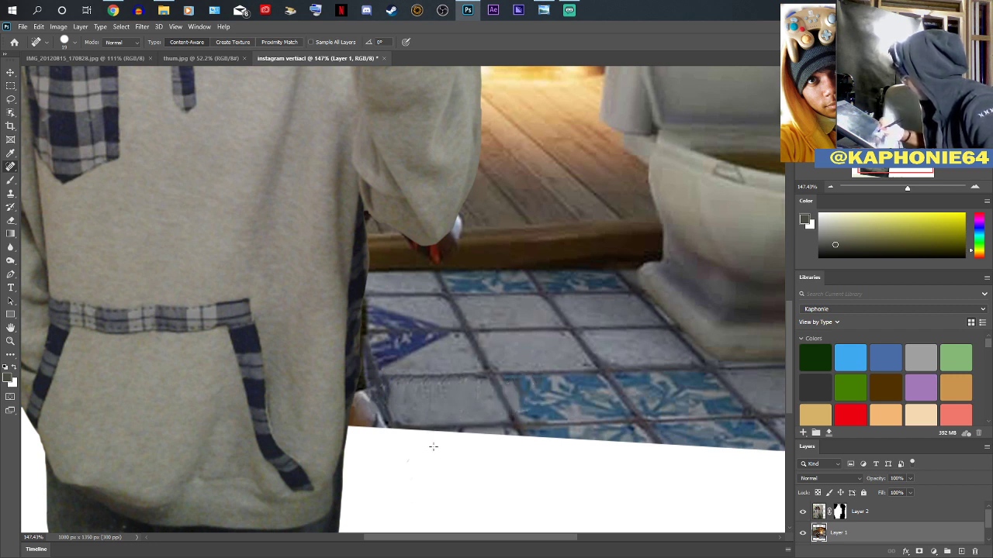
{"action": "left_click_drag", "start_coordinate": [476, 380], "coordinate": [477, 409]}
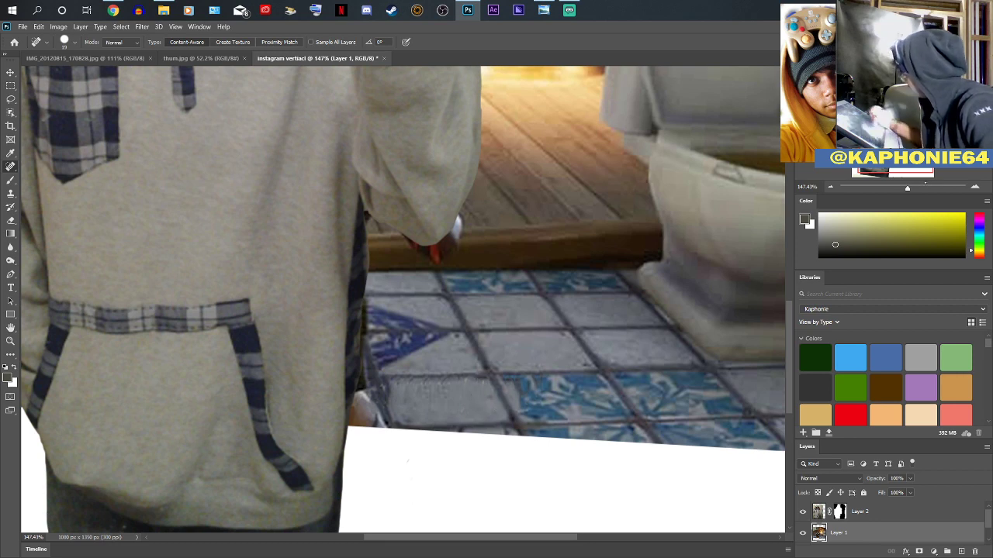
{"action": "scroll", "coordinate": [403, 299], "scroll_direction": "down", "scroll_amount": 5}
{"action": "scroll", "coordinate": [403, 300], "scroll_direction": "up", "scroll_amount": 3}
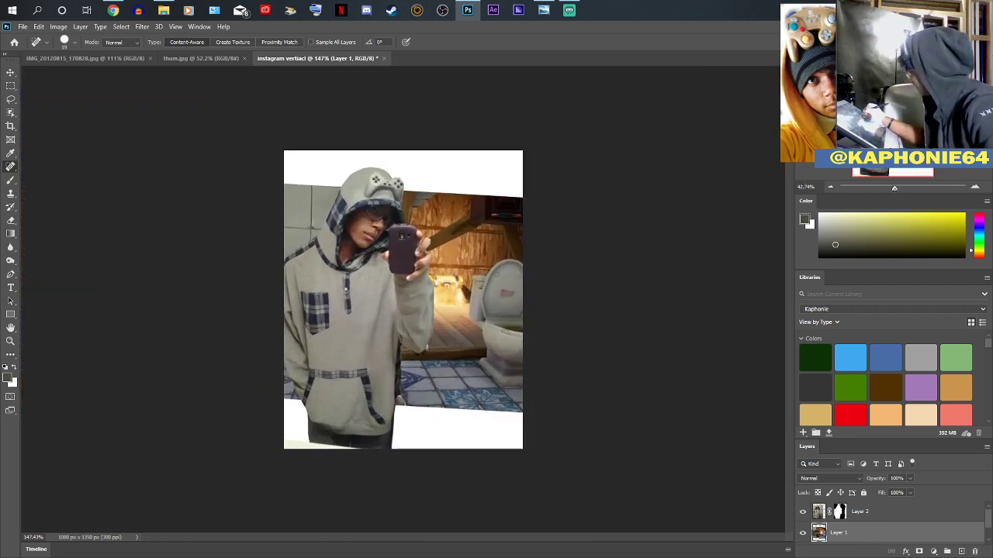
{"action": "scroll", "coordinate": [403, 294], "scroll_direction": "up", "scroll_amount": 3}
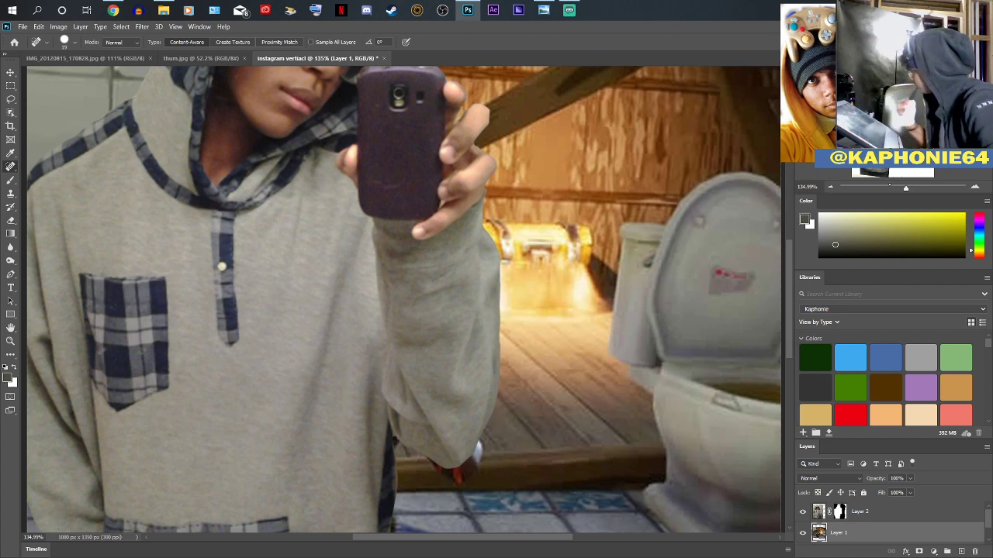
{"action": "scroll", "coordinate": [407, 310], "scroll_direction": "down", "scroll_amount": 3}
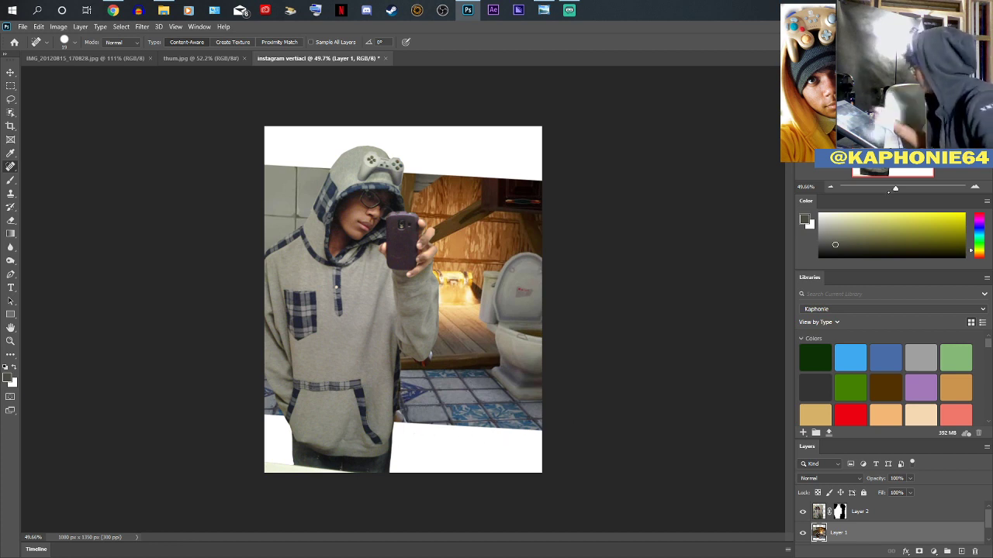
- Save the composite as 8fortniteyay1.psd, accept the Photoshop Format Options, then bring Chrome forward
{"action": "left_click", "coordinate": [23, 26]}
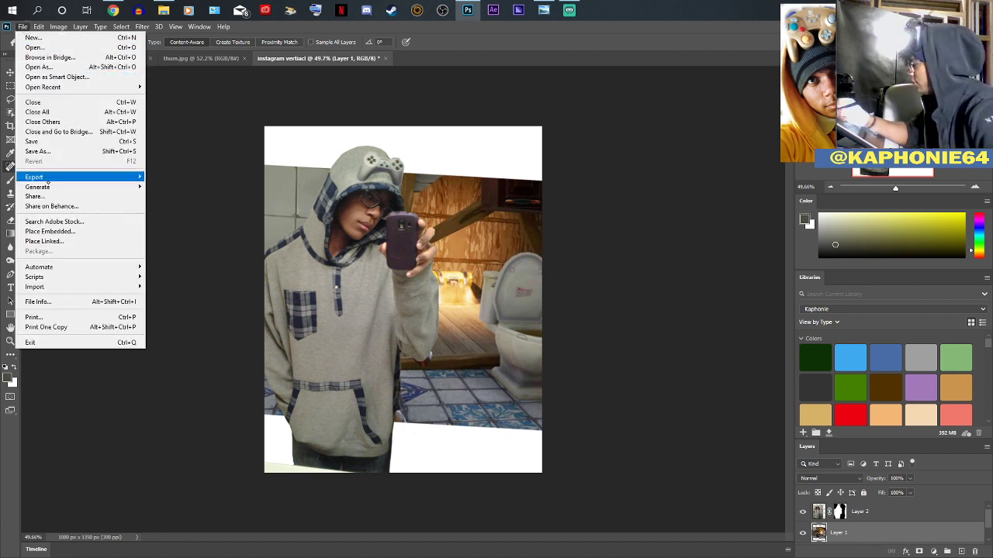
{"action": "left_click", "coordinate": [62, 142]}
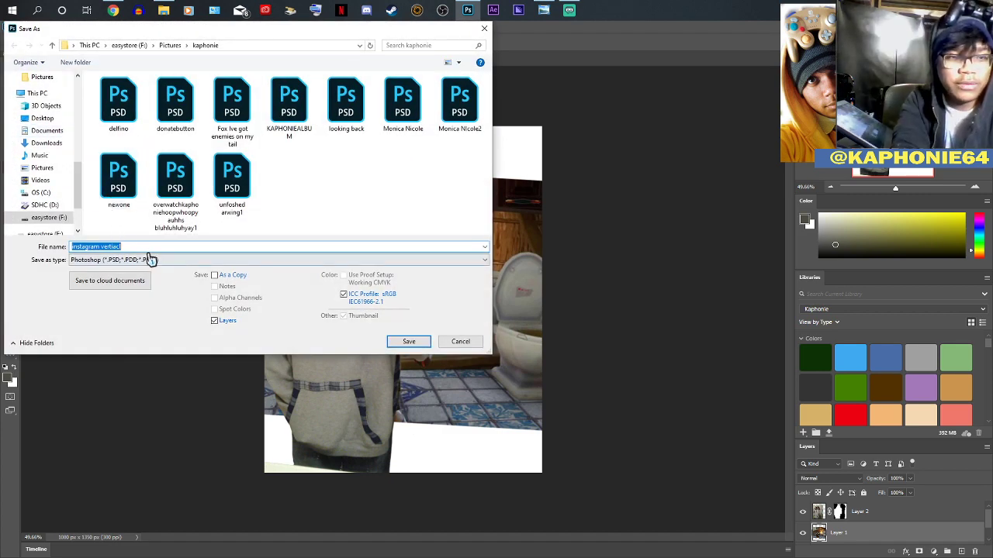
{"action": "type", "text": "foe"}
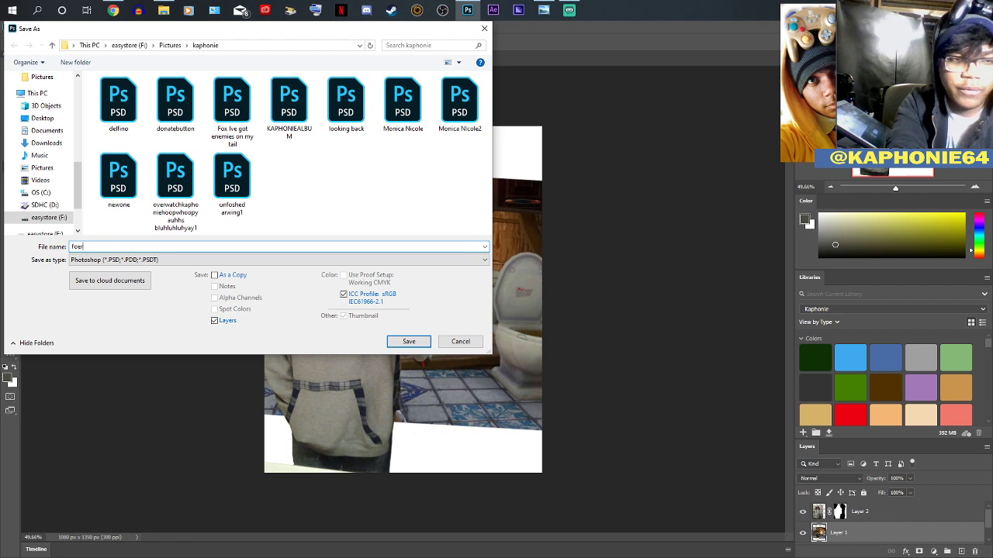
{"action": "key", "text": "BackSpace"}
{"action": "key", "text": "BackSpace"}
{"action": "key", "text": "BackSpace"}
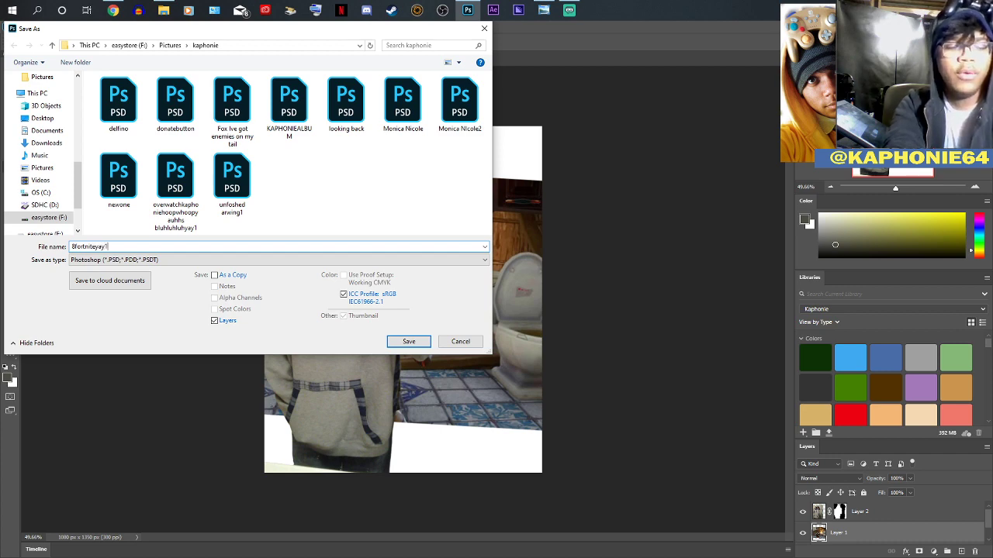
{"action": "left_click", "coordinate": [411, 342]}
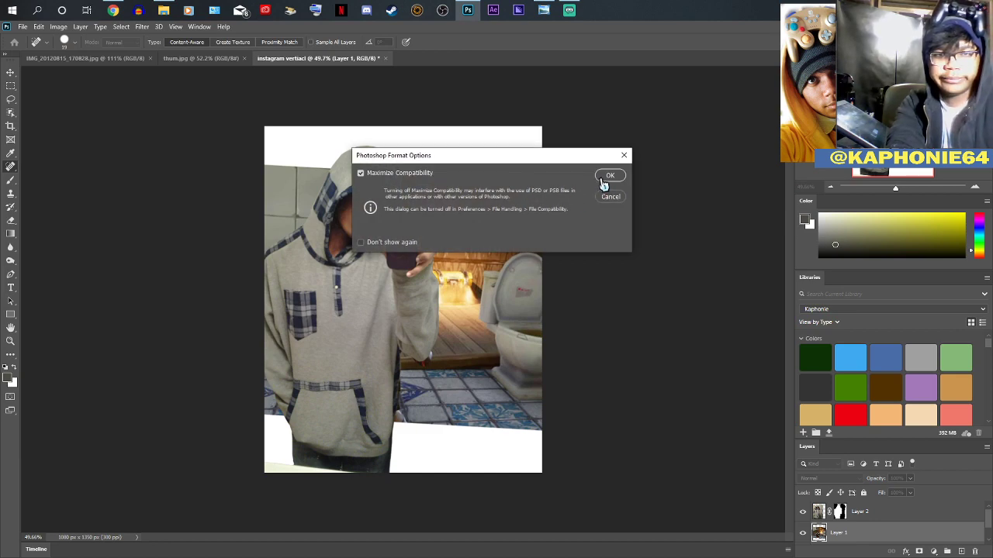
{"action": "left_click", "coordinate": [605, 180]}
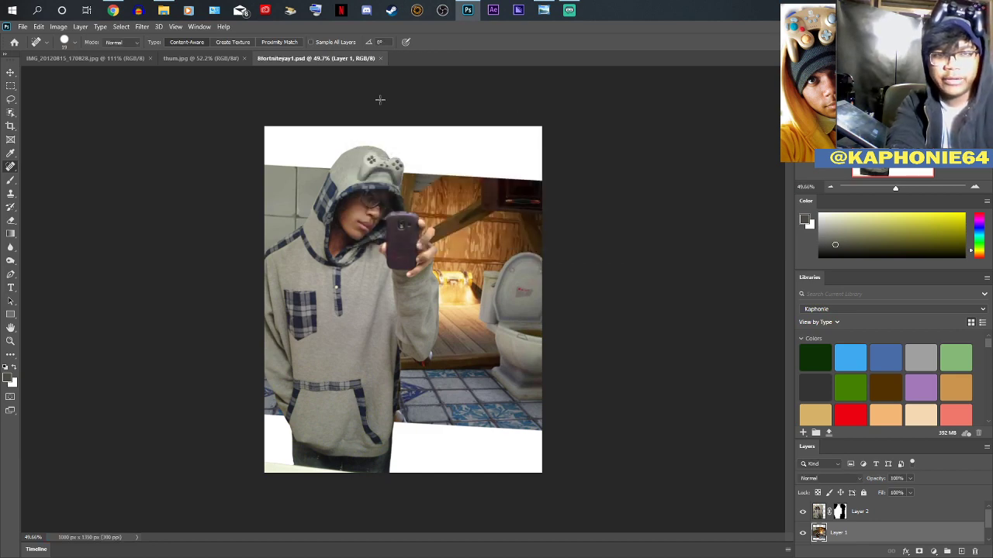
{"action": "left_click", "coordinate": [113, 10]}
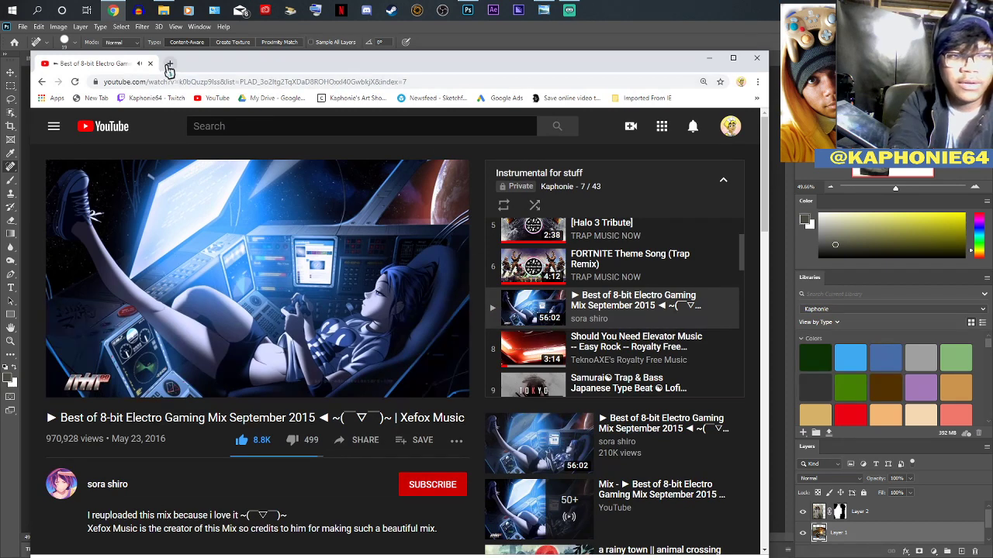
- Search Google for 'cgi textures' in a new tab
{"action": "left_click", "coordinate": [168, 66]}
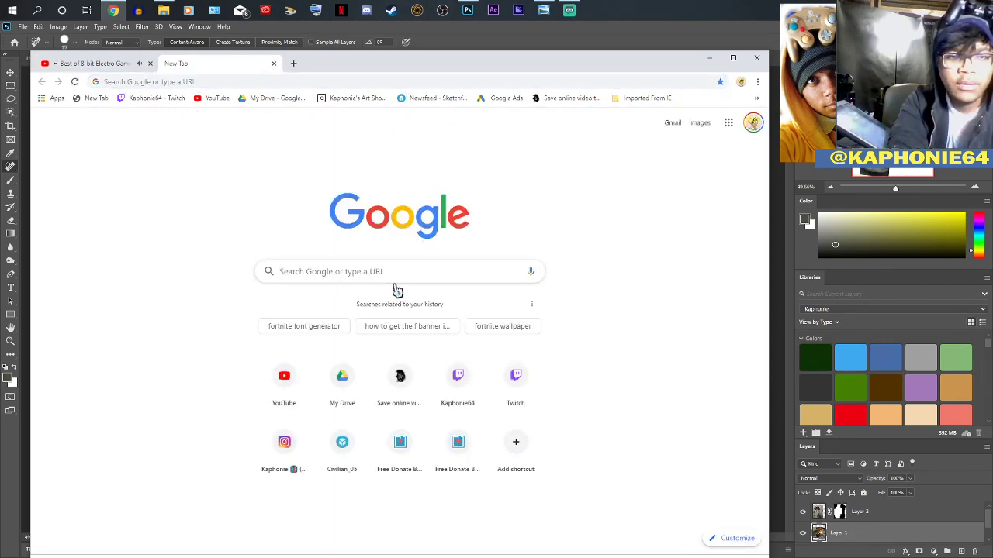
{"action": "left_click", "coordinate": [394, 285]}
{"action": "type", "text": "cgi"}
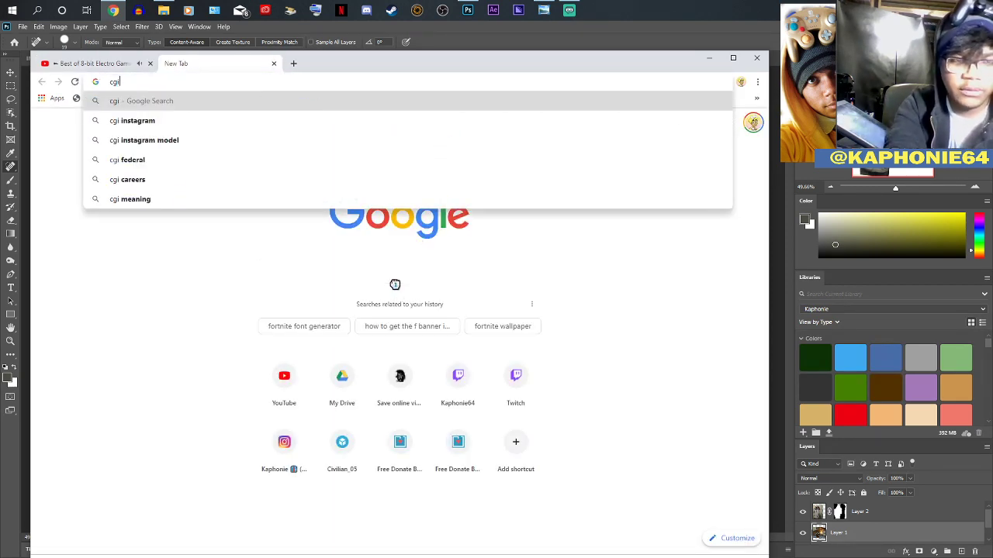
{"action": "type", "text": "re"}
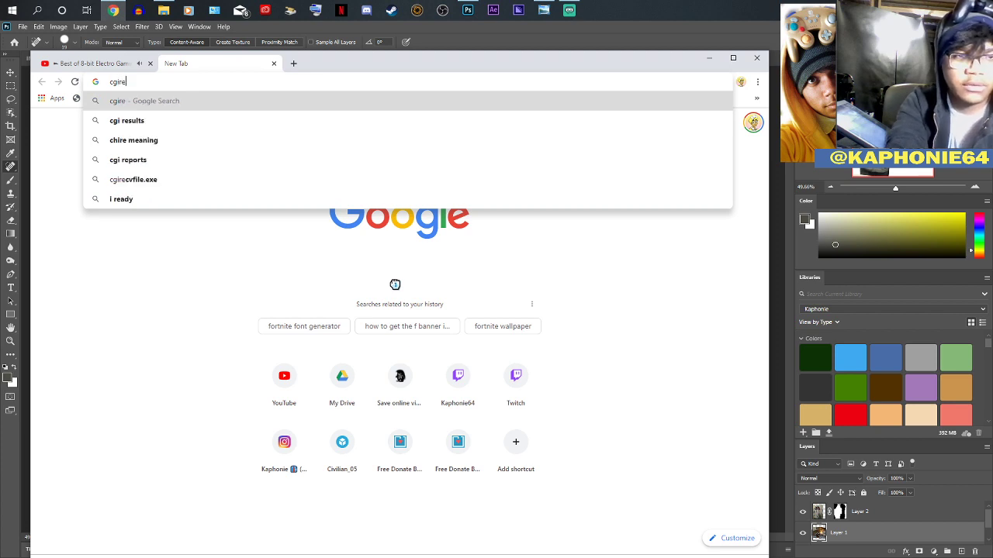
{"action": "key", "text": "BackSpace"}
{"action": "key", "text": "BackSpace"}
{"action": "type", "text": "te"}
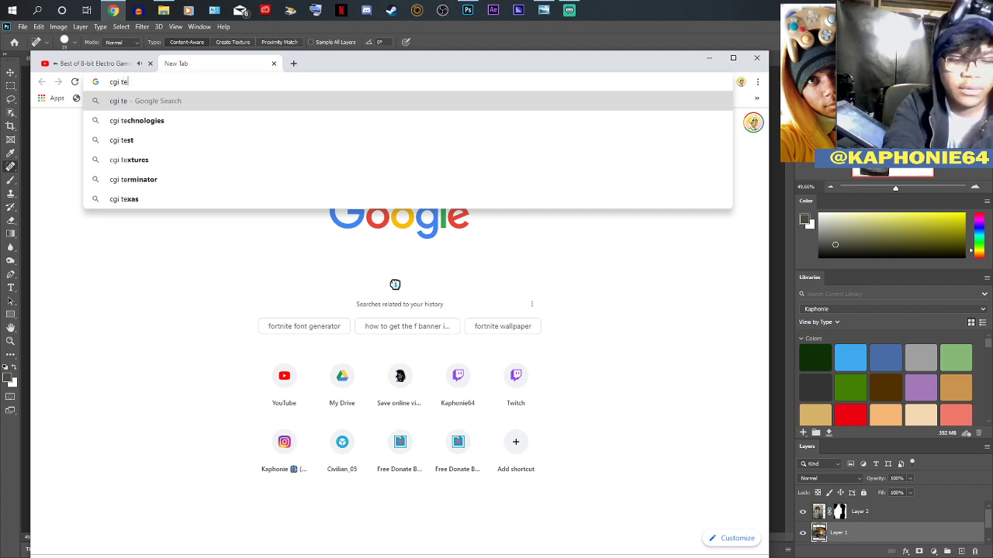
{"action": "type", "text": "xt"}
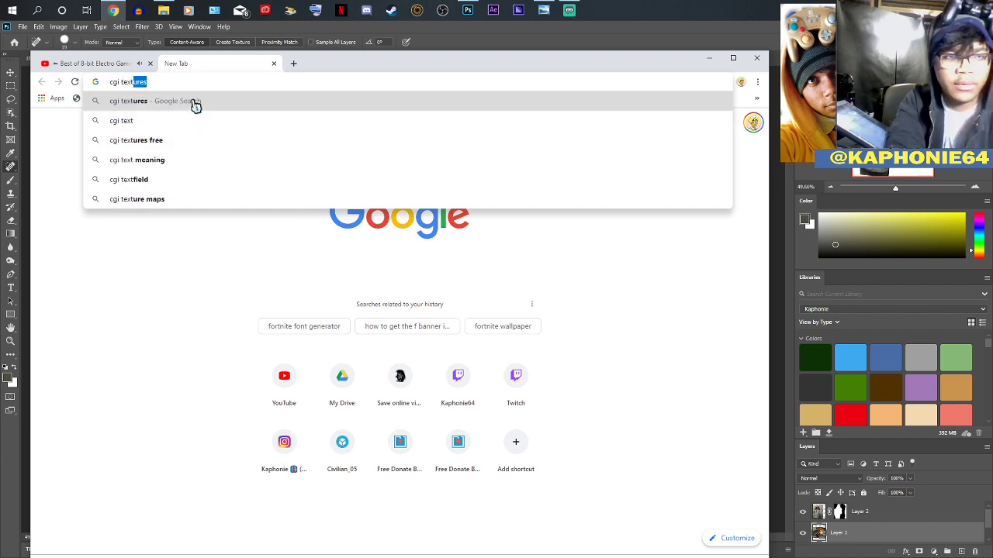
{"action": "left_click", "coordinate": [194, 100]}
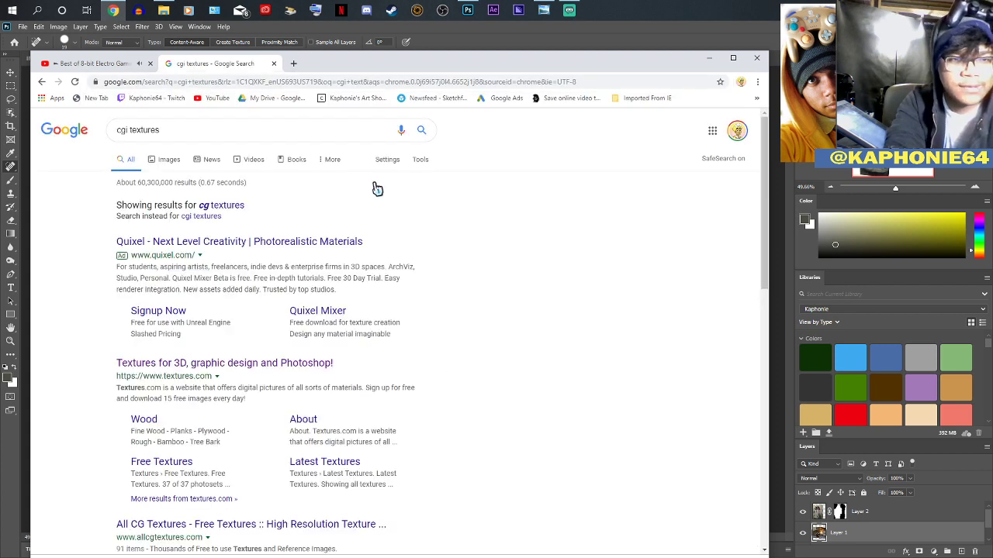
- Open the Textures.com home page via the CG Textures bookmark
{"action": "left_click", "coordinate": [626, 102]}
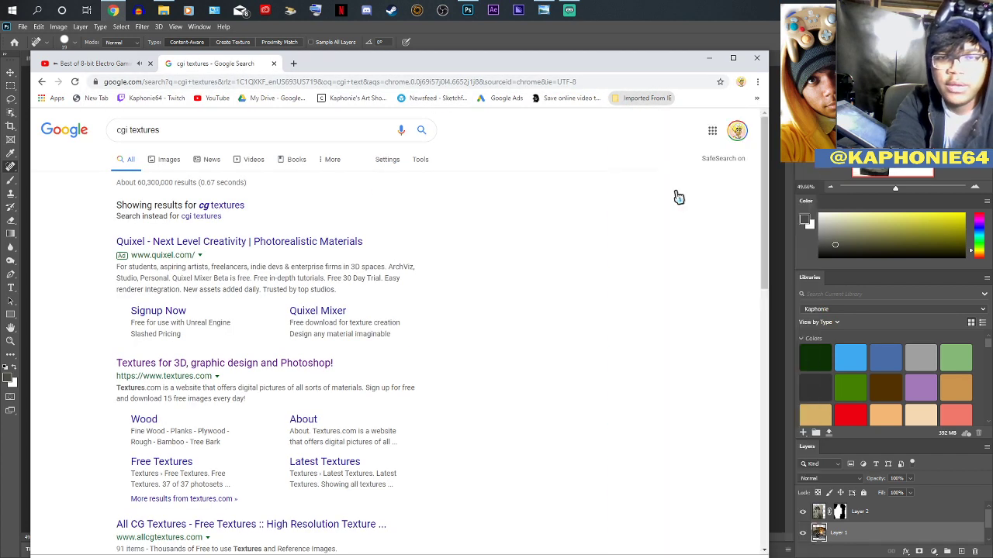
{"action": "left_click", "coordinate": [659, 101]}
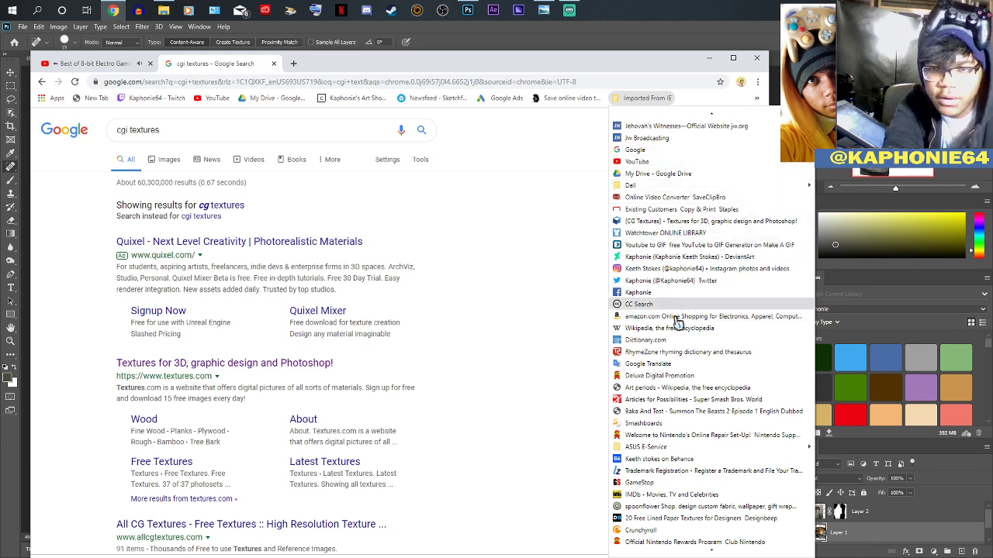
{"action": "left_click", "coordinate": [669, 221]}
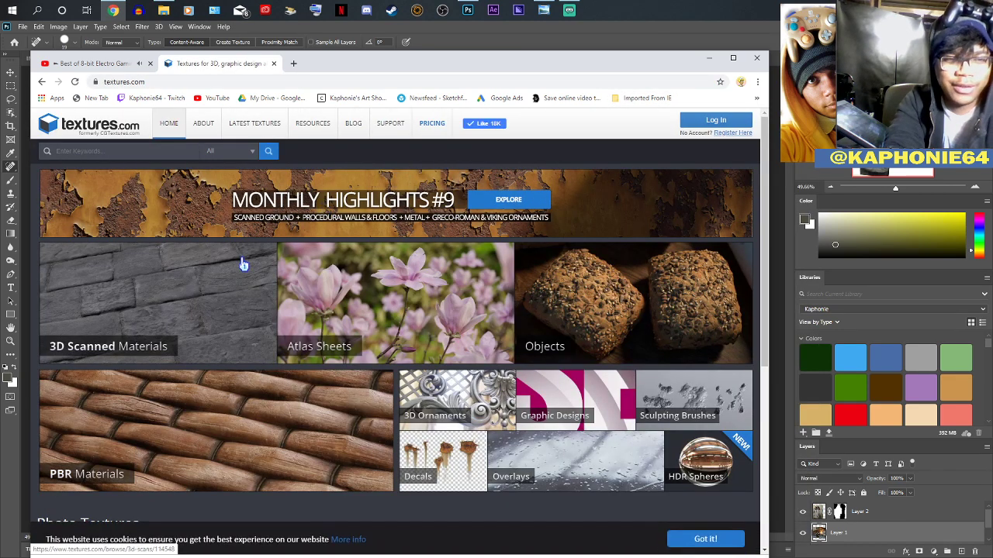
- Open the Textures.com login form and submit the account email and password
{"action": "scroll", "coordinate": [744, 194], "scroll_direction": "down", "scroll_amount": 3}
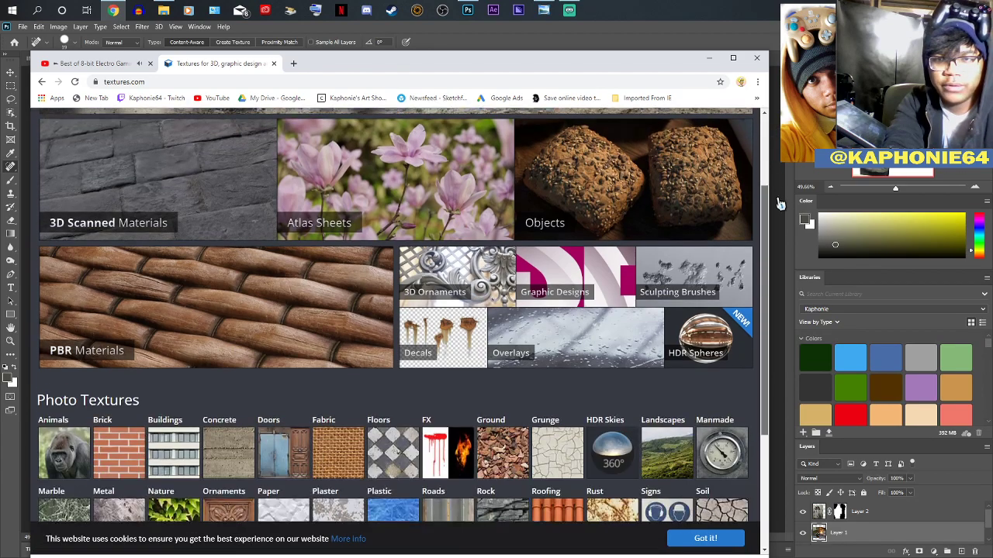
{"action": "scroll", "coordinate": [745, 194], "scroll_direction": "up", "scroll_amount": 3}
{"action": "left_click", "coordinate": [712, 123]}
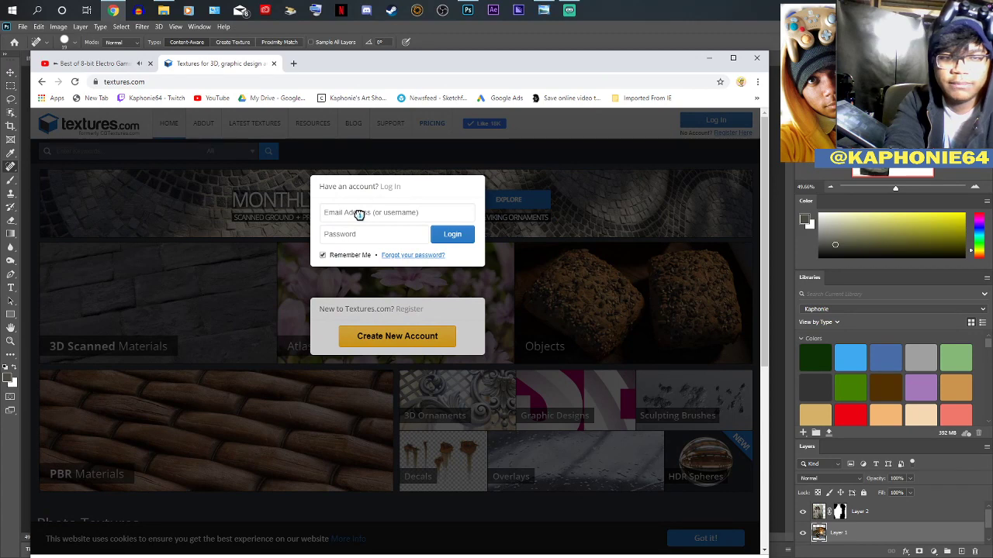
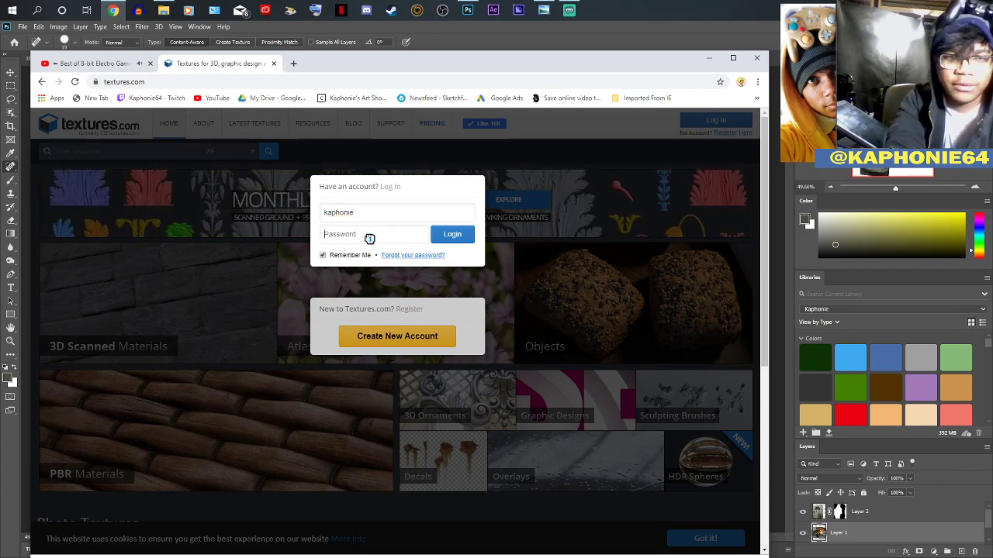
{"action": "left_click", "coordinate": [369, 238]}
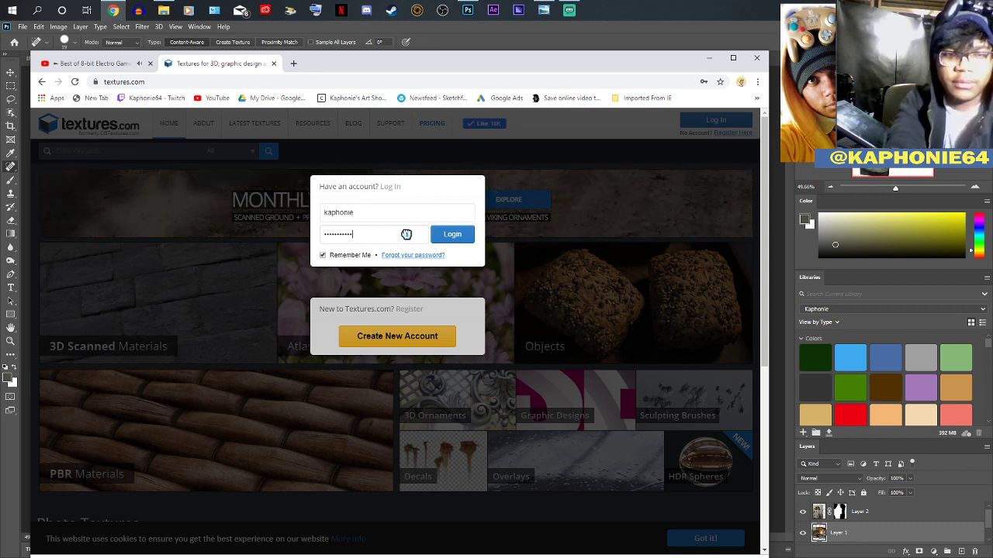
{"action": "left_click", "coordinate": [459, 238]}
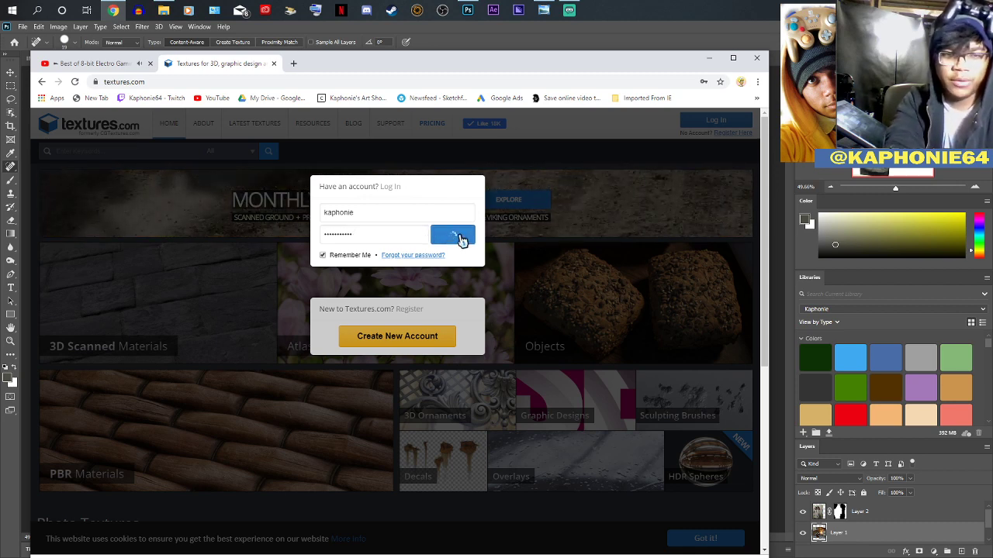
- Correct the email and password after the error, tick Remember Me, and log in
{"action": "double_click", "coordinate": [376, 254]}
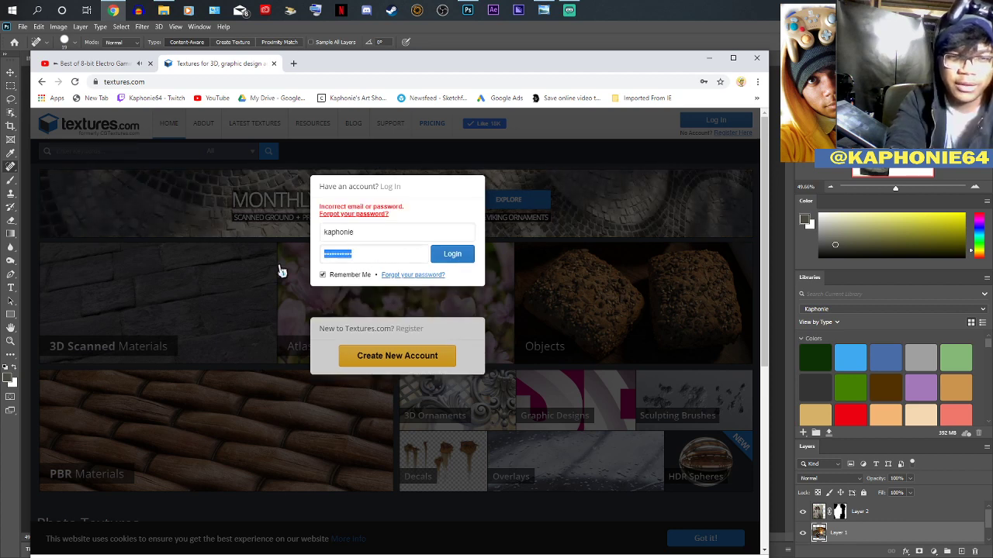
{"action": "type", "text": "•••••"}
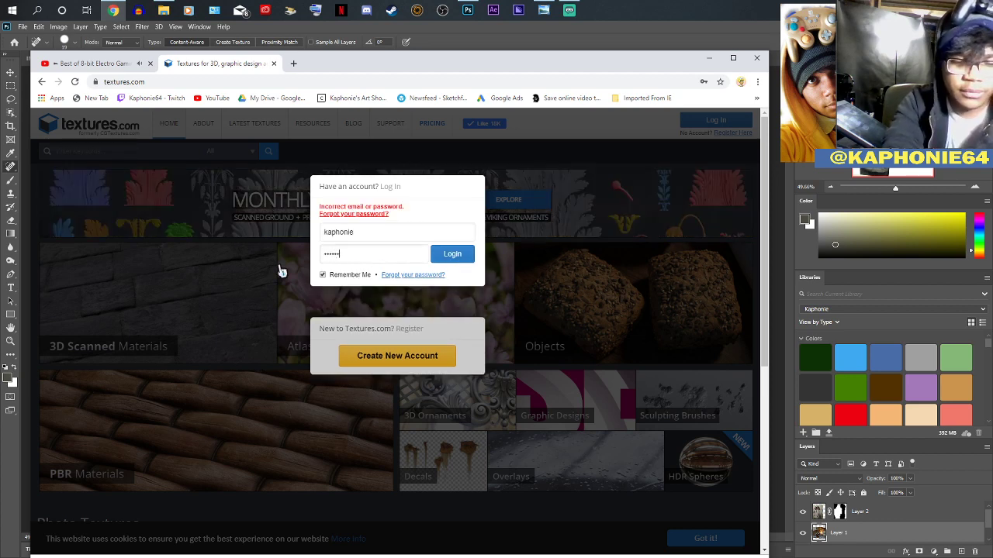
{"action": "type", "text": "••••••••"}
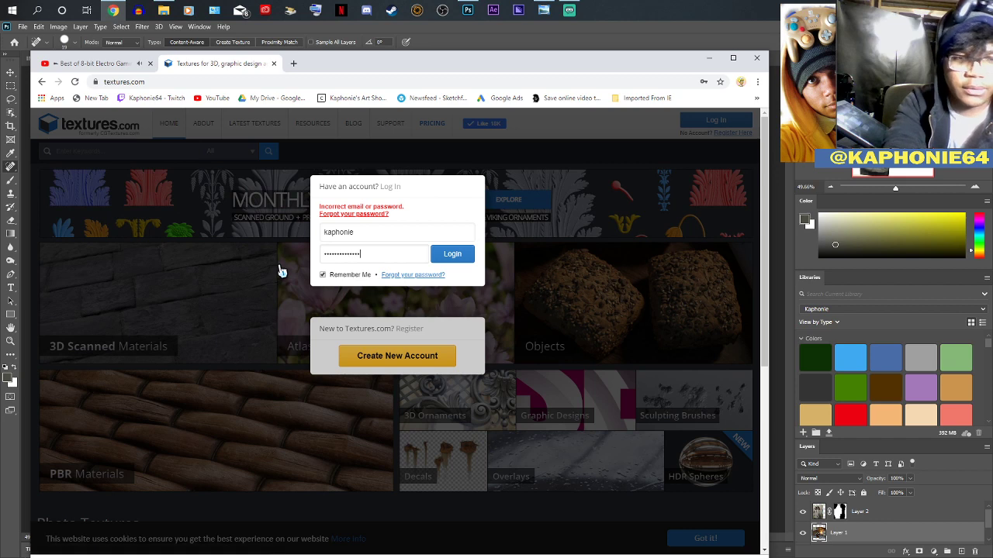
{"action": "left_click", "coordinate": [455, 260]}
{"action": "left_click", "coordinate": [413, 238]}
{"action": "type", "text": "@g"}
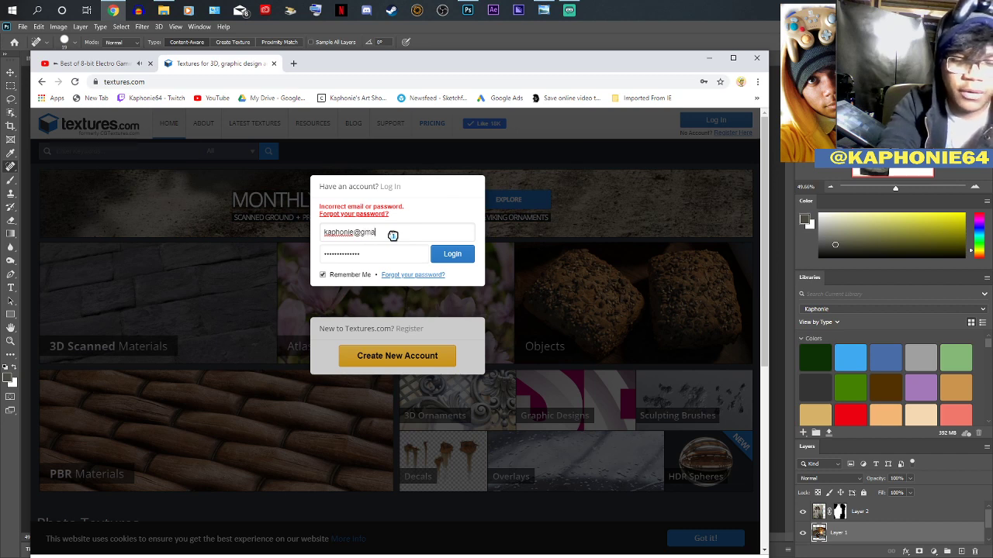
{"action": "type", "text": "mail."}
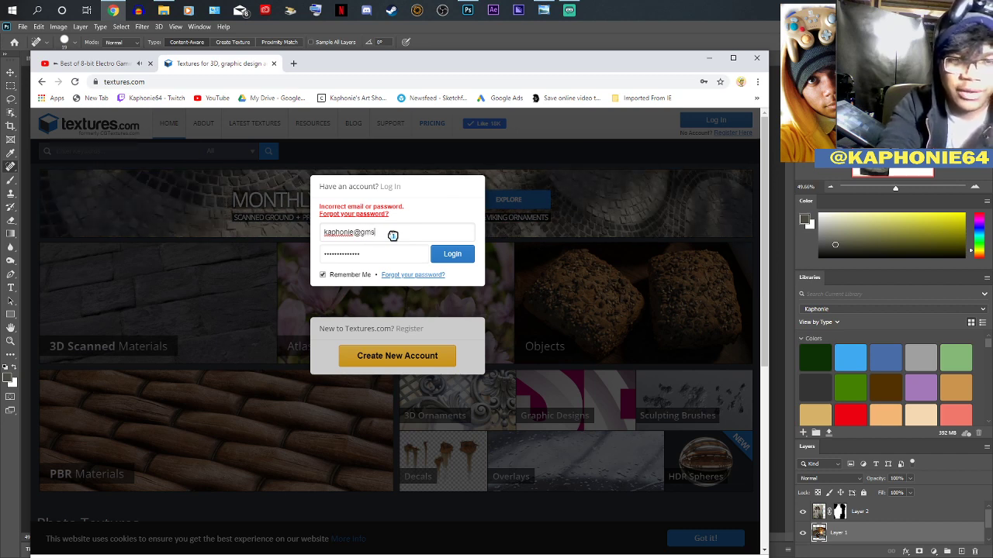
{"action": "type", "text": "com"}
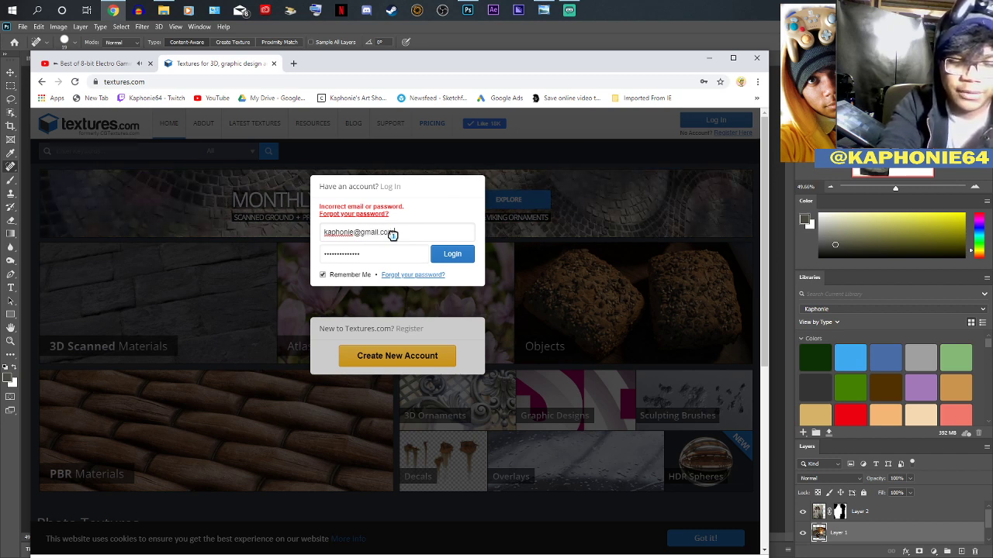
{"action": "left_click_drag", "start_coordinate": [380, 256], "coordinate": [318, 271]}
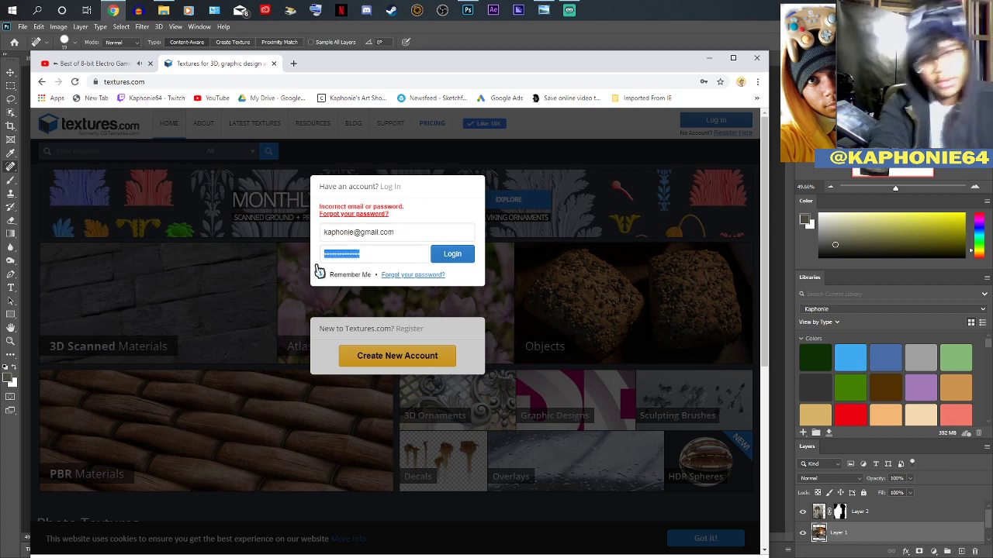
{"action": "type", "text": "ka"}
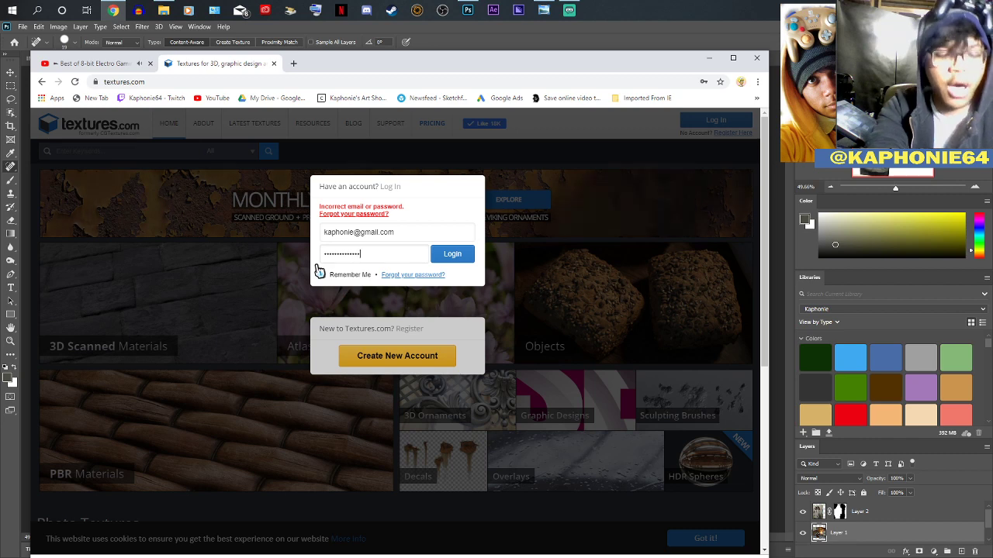
{"action": "left_click", "coordinate": [322, 274]}
{"action": "left_click", "coordinate": [454, 255]}
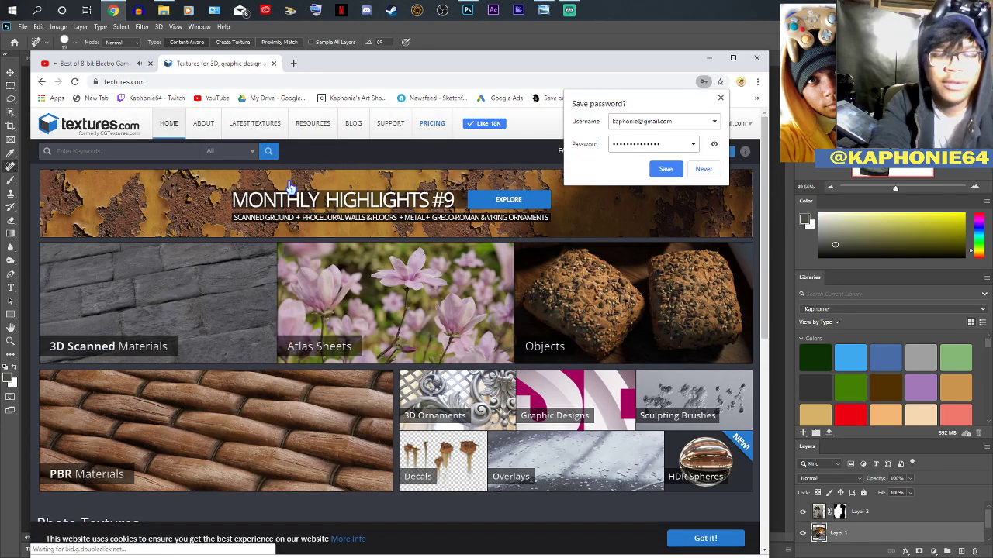
- Save the password in Chrome and open the Photo Textures Tiles category, then return to it
{"action": "left_click", "coordinate": [664, 171]}
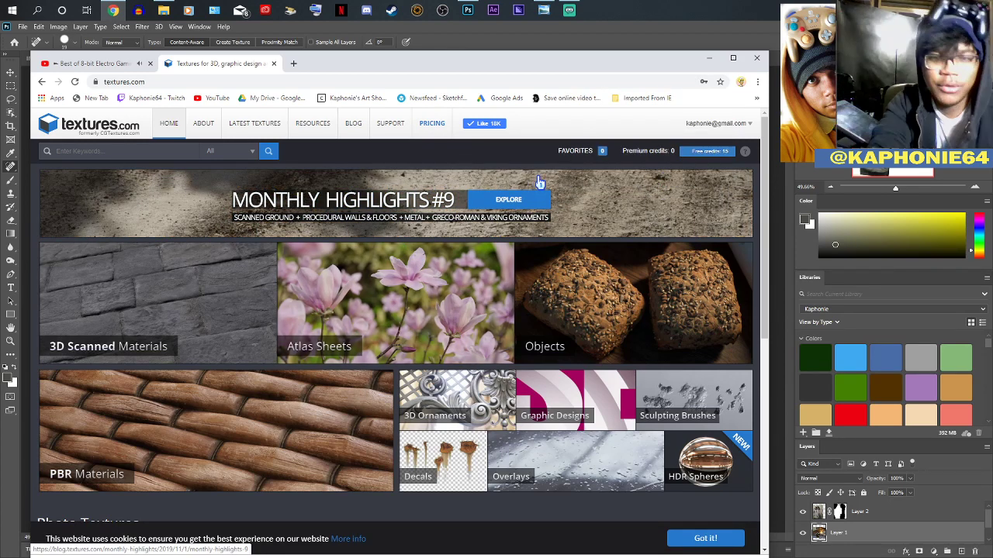
{"action": "mouse_move", "coordinate": [760, 147]}
{"action": "left_mouse_down"}
{"action": "mouse_move", "coordinate": [785, 265]}
{"action": "mouse_move", "coordinate": [760, 283]}
{"action": "left_mouse_up"}
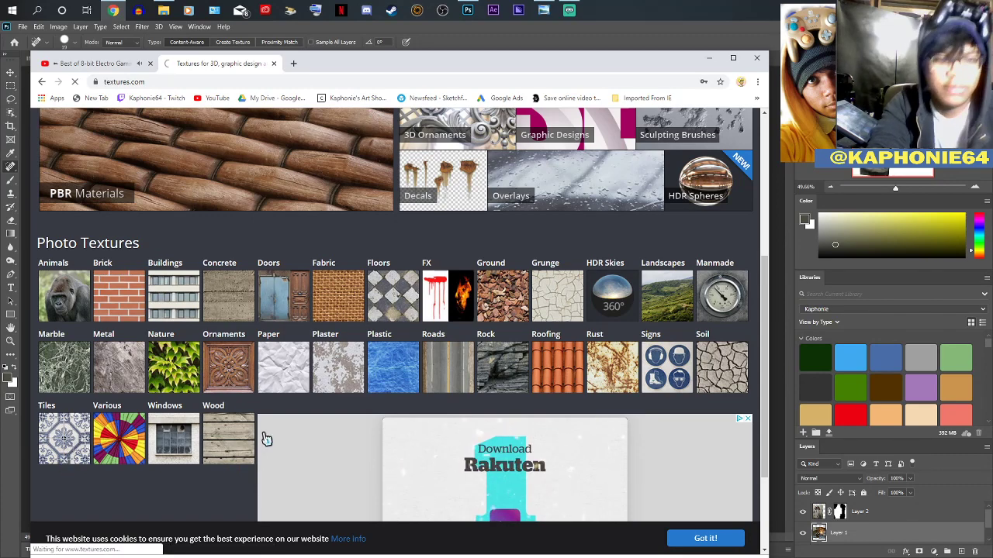
{"action": "left_click", "coordinate": [83, 442]}
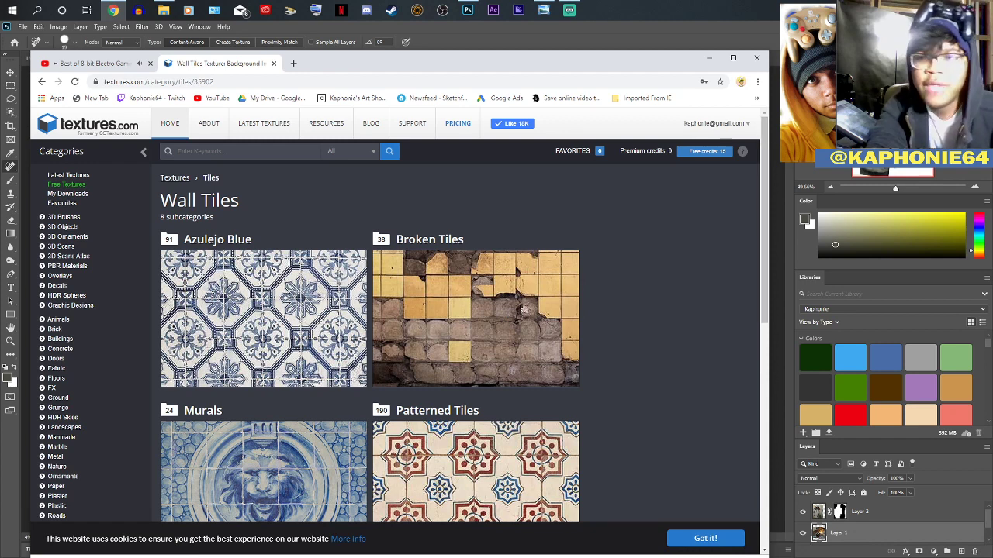
{"action": "left_click", "coordinate": [814, 190]}
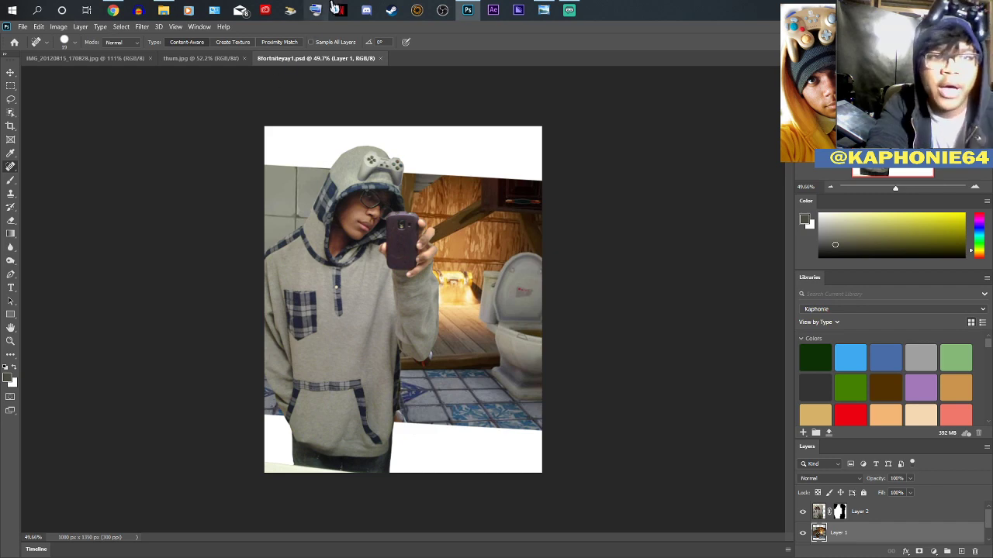
{"action": "left_click", "coordinate": [163, 10]}
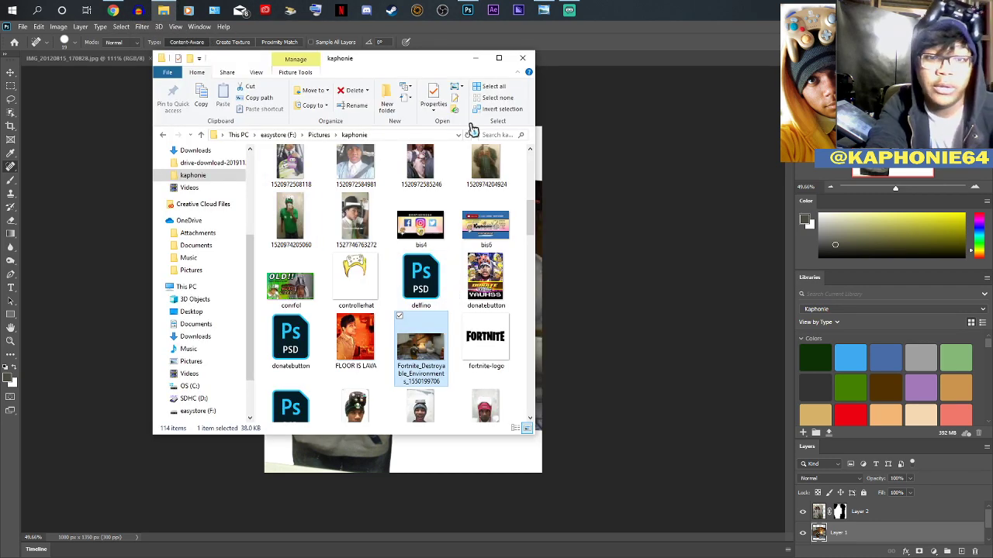
{"action": "left_click", "coordinate": [118, 12]}
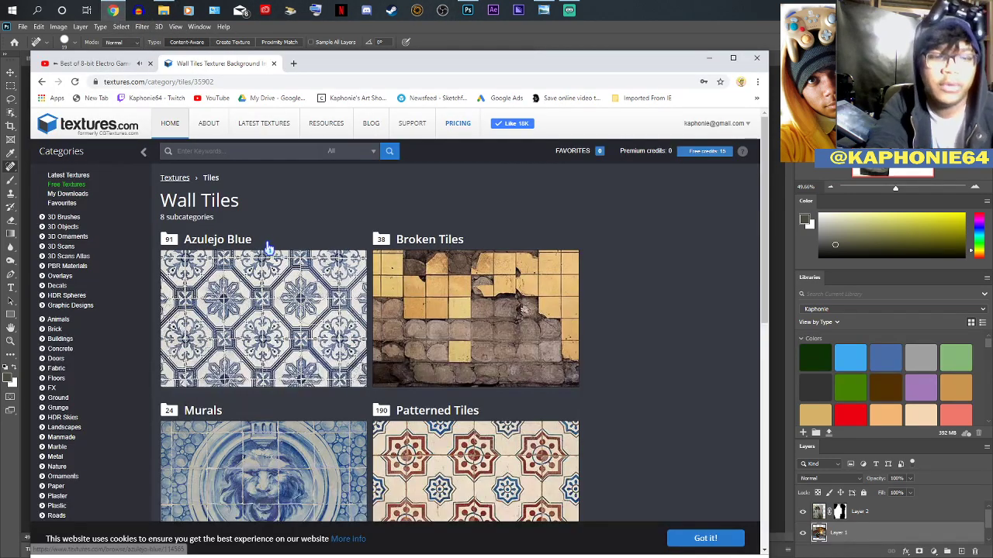
- Open the Azulejo Blue subcategory and scroll through its tile textures
{"action": "left_click", "coordinate": [308, 338]}
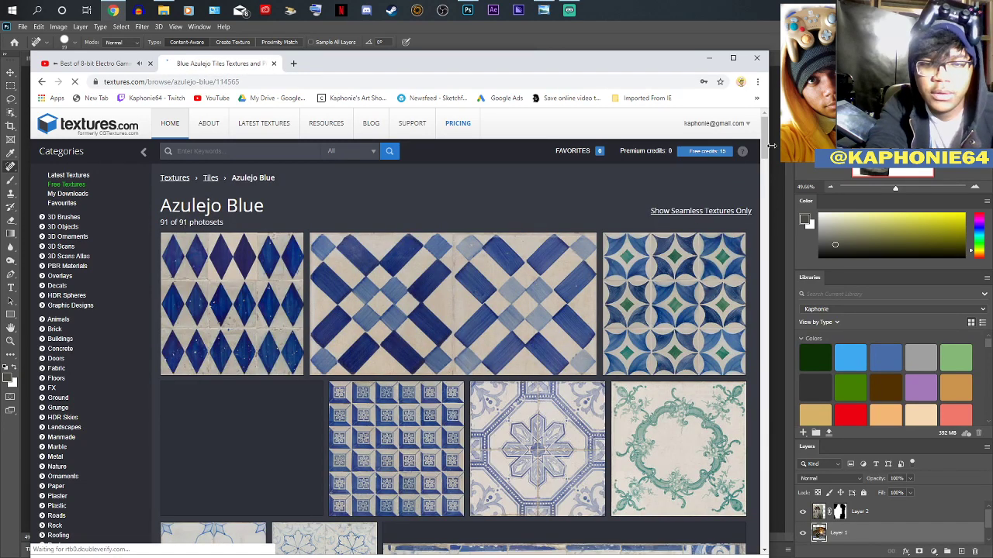
{"action": "scroll", "coordinate": [774, 167], "scroll_direction": "down", "scroll_amount": 4}
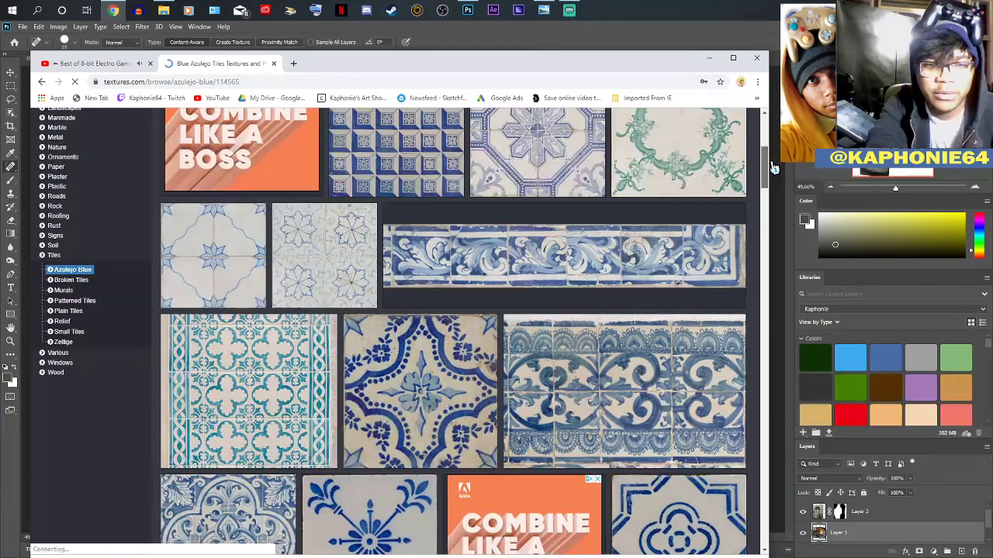
{"action": "mouse_move", "coordinate": [773, 167]}
{"action": "left_mouse_down"}
{"action": "mouse_move", "coordinate": [781, 306]}
{"action": "mouse_move", "coordinate": [772, 365]}
{"action": "mouse_move", "coordinate": [793, 417]}
{"action": "mouse_move", "coordinate": [805, 528]}
{"action": "mouse_move", "coordinate": [807, 516]}
{"action": "left_mouse_up"}
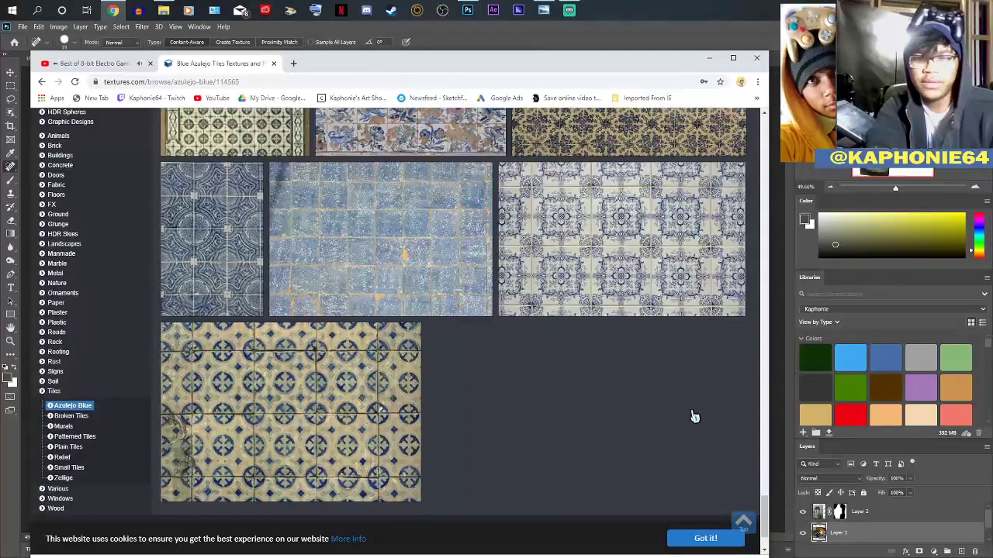
{"action": "mouse_move", "coordinate": [621, 239]}
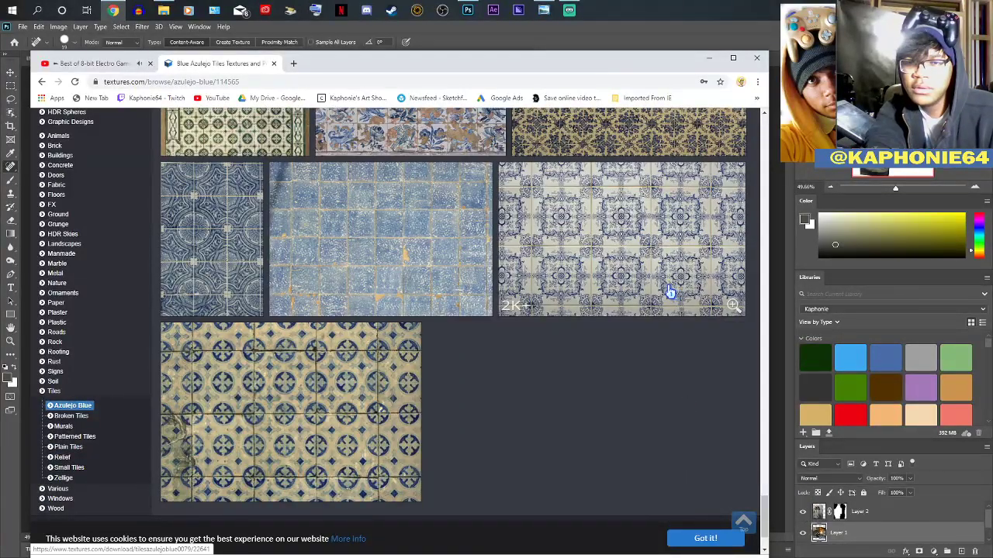
- Duplicate the Azulejo Blue tab, send one tab back to Wall Tiles, and compare both
{"action": "right_click", "coordinate": [239, 68]}
{"action": "left_click", "coordinate": [287, 103]}
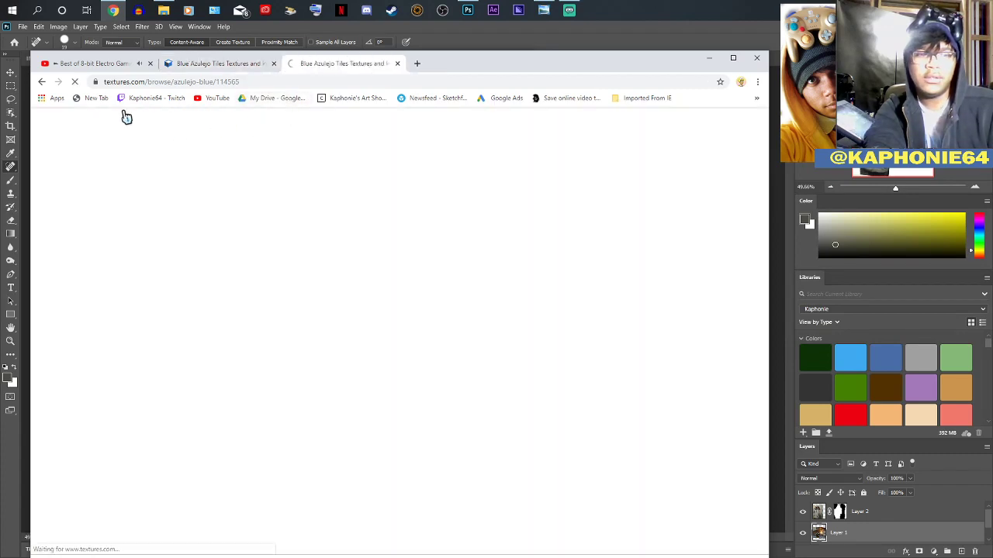
{"action": "left_click", "coordinate": [209, 65]}
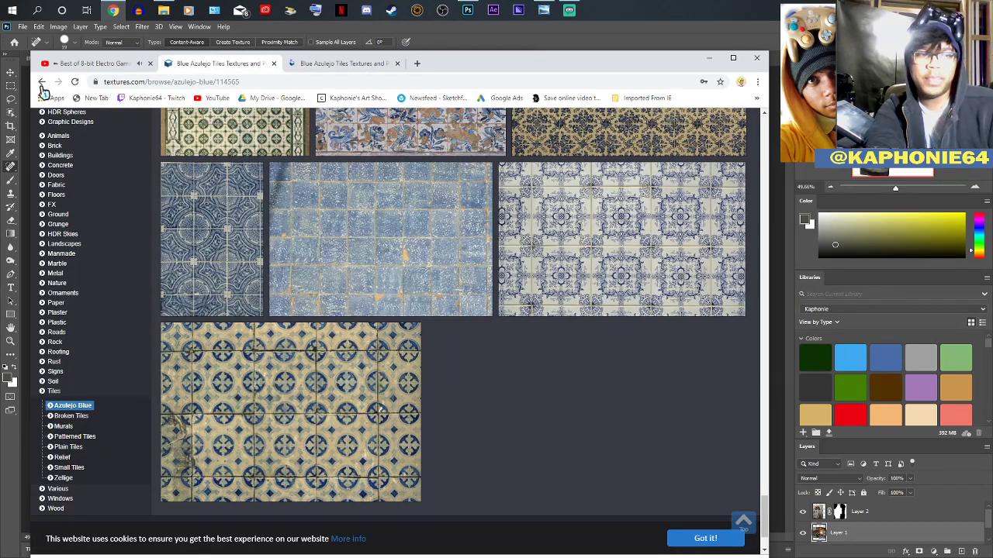
{"action": "left_click", "coordinate": [42, 82]}
{"action": "mouse_move", "coordinate": [325, 333]}
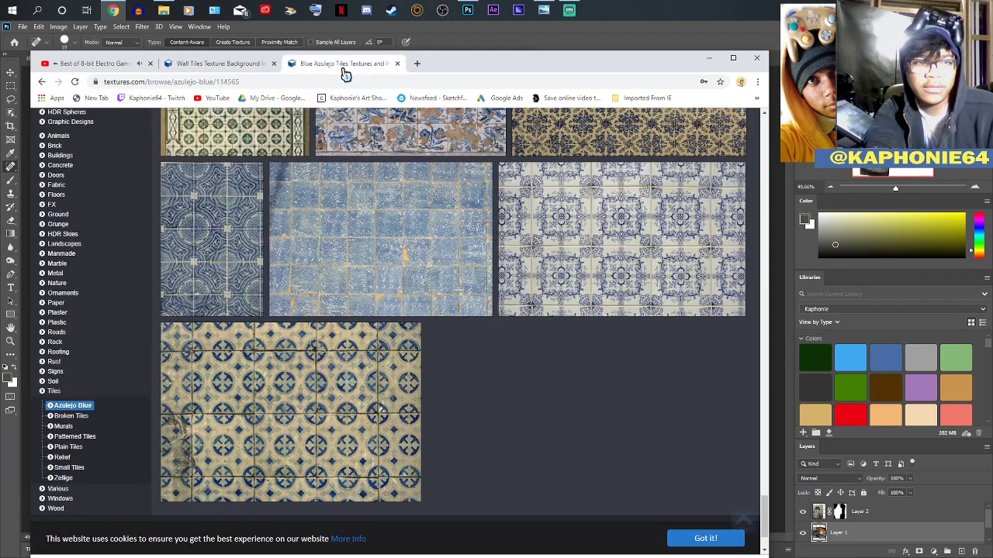
{"action": "left_click", "coordinate": [342, 67]}
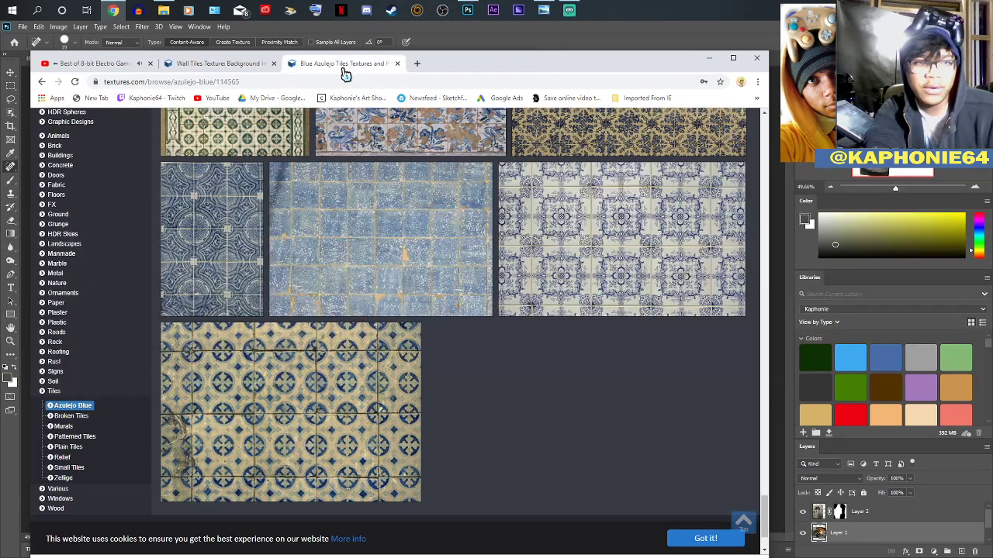
{"action": "left_click", "coordinate": [221, 63]}
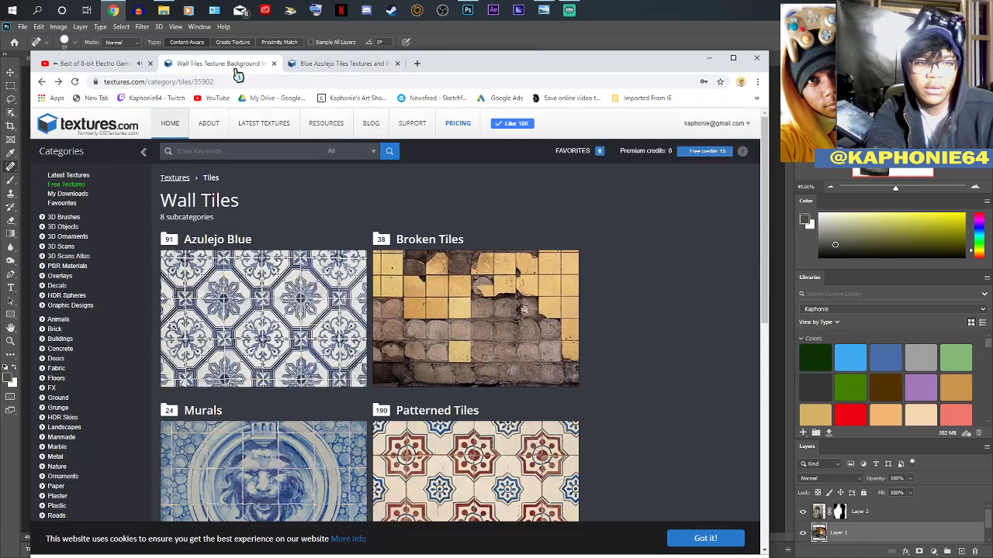
{"action": "left_click", "coordinate": [342, 62]}
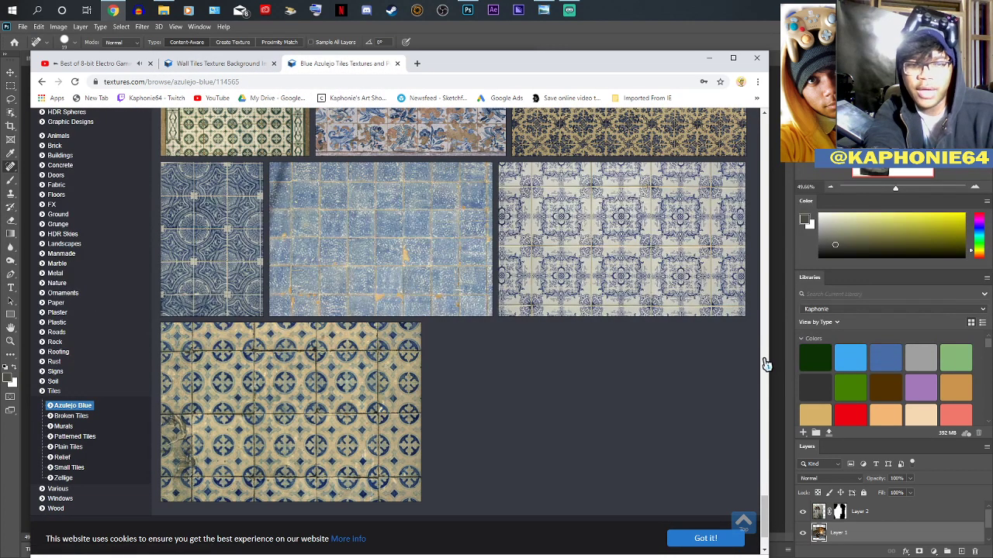
{"action": "scroll", "coordinate": [772, 481], "scroll_direction": "up", "scroll_amount": 5}
{"action": "scroll", "coordinate": [771, 481], "scroll_direction": "up", "scroll_amount": 5}
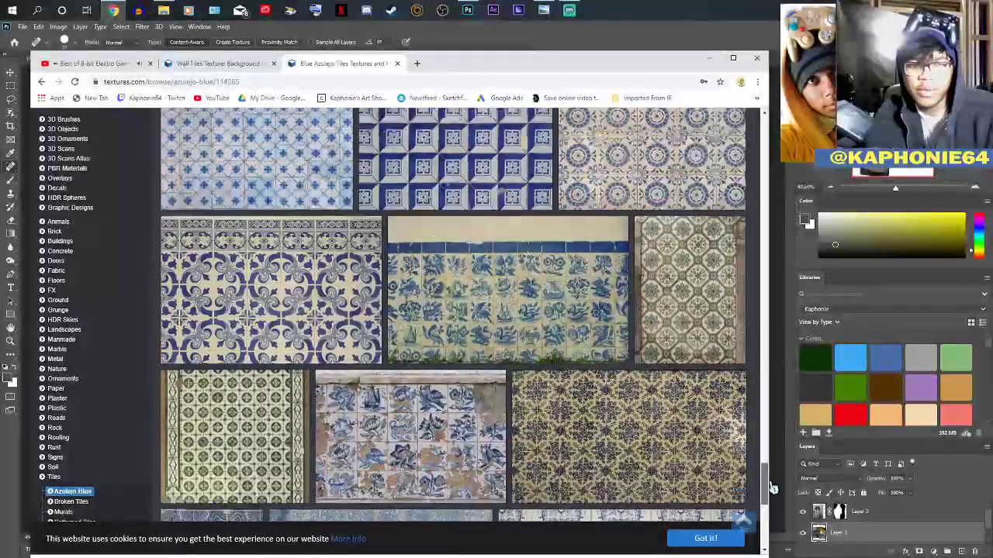
{"action": "scroll", "coordinate": [772, 481], "scroll_direction": "up", "scroll_amount": 3}
{"action": "scroll", "coordinate": [772, 482], "scroll_direction": "up", "scroll_amount": 2}
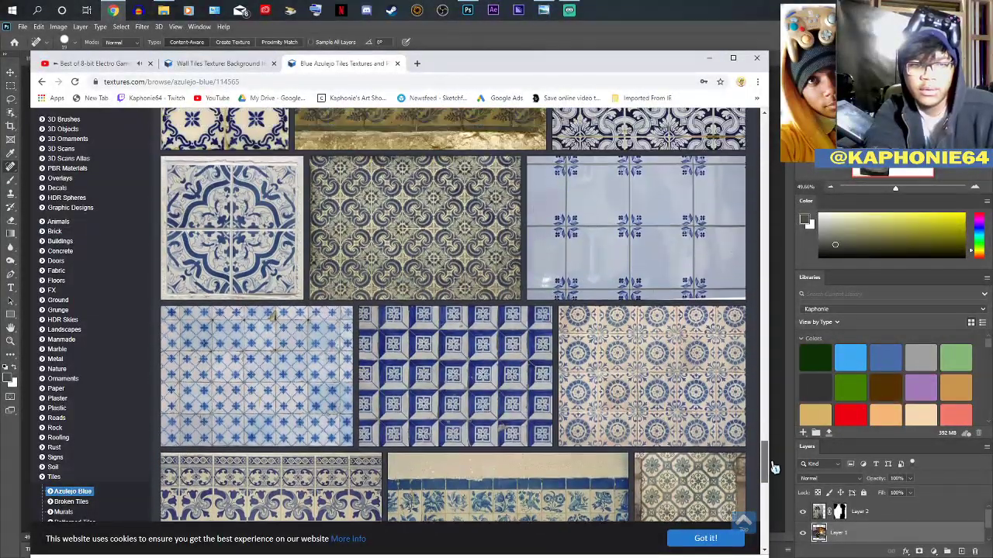
{"action": "scroll", "coordinate": [774, 466], "scroll_direction": "up", "scroll_amount": 3}
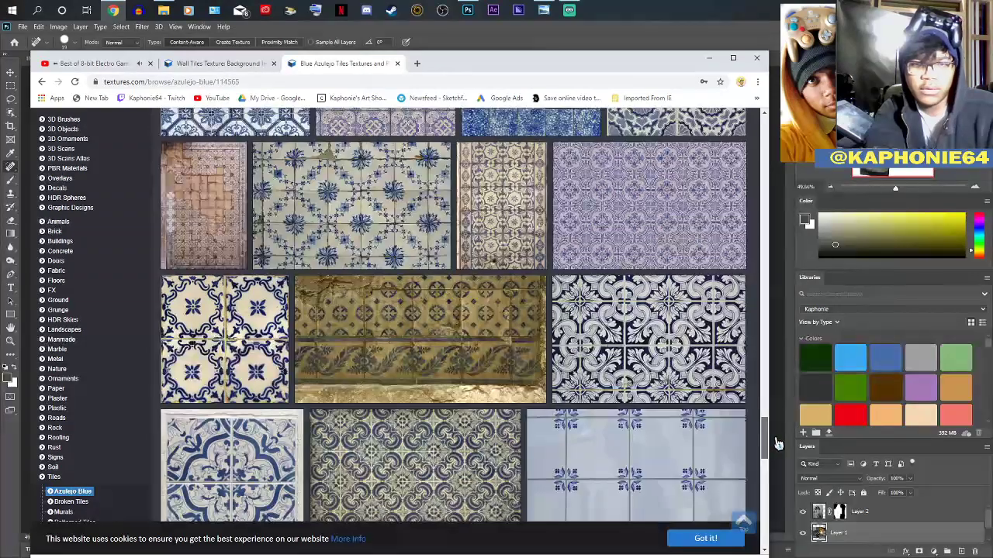
{"action": "scroll", "coordinate": [777, 442], "scroll_direction": "up", "scroll_amount": 1}
{"action": "scroll", "coordinate": [778, 436], "scroll_direction": "up", "scroll_amount": 1}
{"action": "scroll", "coordinate": [778, 430], "scroll_direction": "up", "scroll_amount": 1}
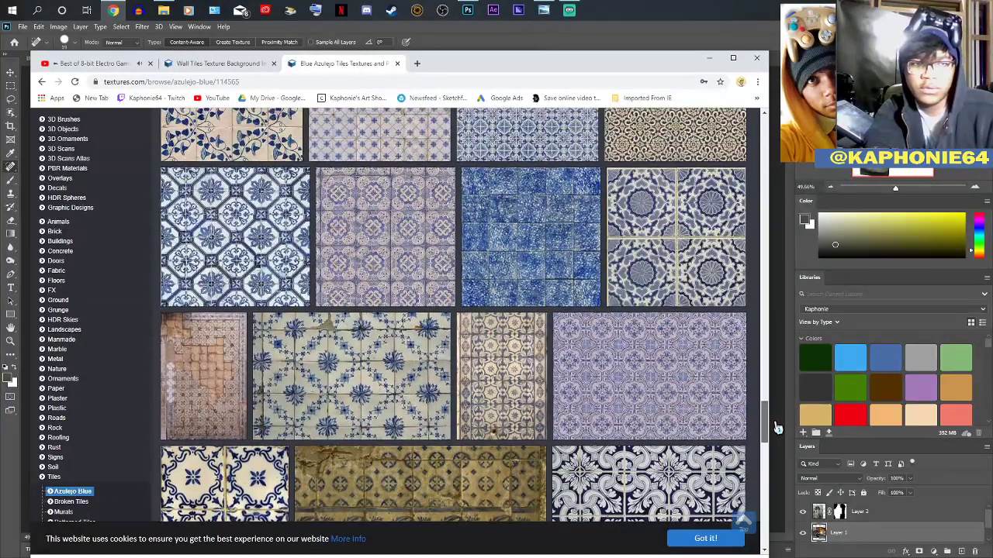
{"action": "scroll", "coordinate": [777, 423], "scroll_direction": "up", "scroll_amount": 1}
{"action": "scroll", "coordinate": [777, 415], "scroll_direction": "up", "scroll_amount": 1}
{"action": "scroll", "coordinate": [775, 407], "scroll_direction": "up", "scroll_amount": 1}
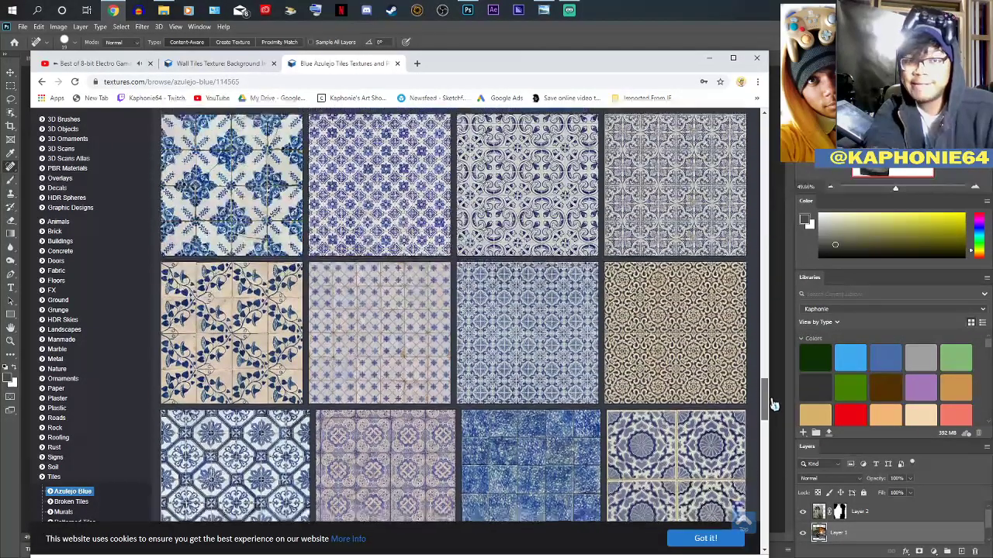
{"action": "scroll", "coordinate": [773, 399], "scroll_direction": "up", "scroll_amount": 2}
{"action": "scroll", "coordinate": [774, 395], "scroll_direction": "up", "scroll_amount": 1}
{"action": "scroll", "coordinate": [771, 380], "scroll_direction": "up", "scroll_amount": 1}
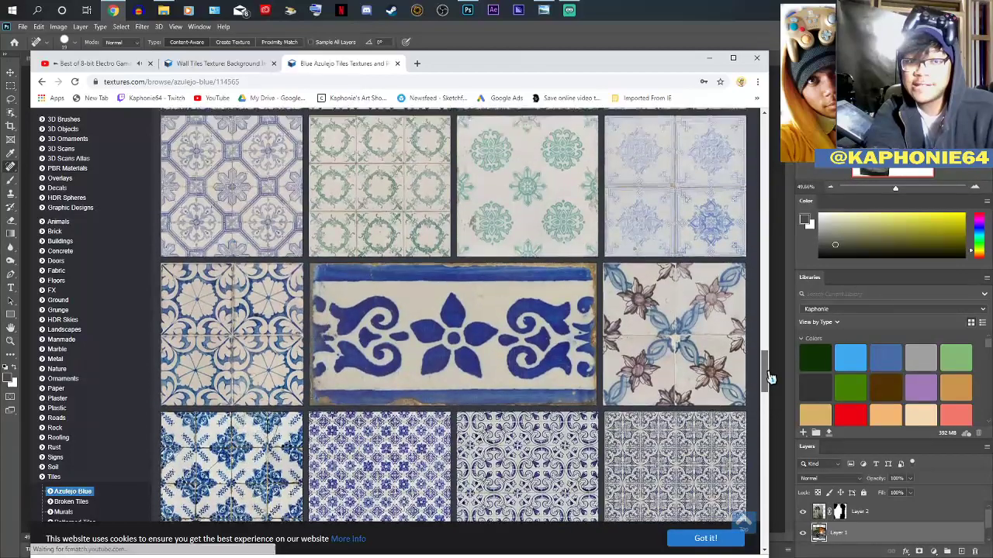
{"action": "scroll", "coordinate": [769, 368], "scroll_direction": "up", "scroll_amount": 1}
{"action": "scroll", "coordinate": [770, 360], "scroll_direction": "up", "scroll_amount": 1}
{"action": "left_click_drag", "start_coordinate": [772, 349], "coordinate": [772, 346]}
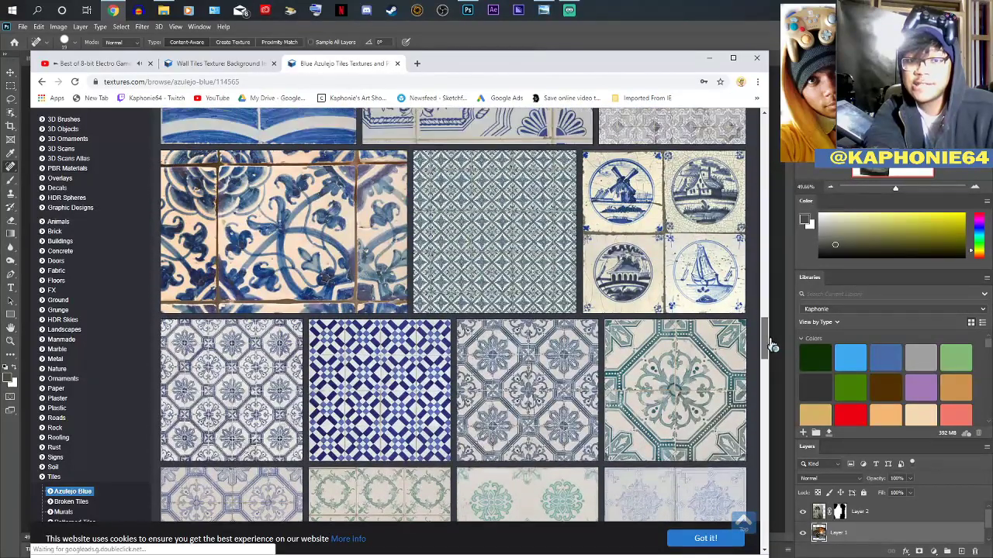
{"action": "mouse_move", "coordinate": [494, 232]}
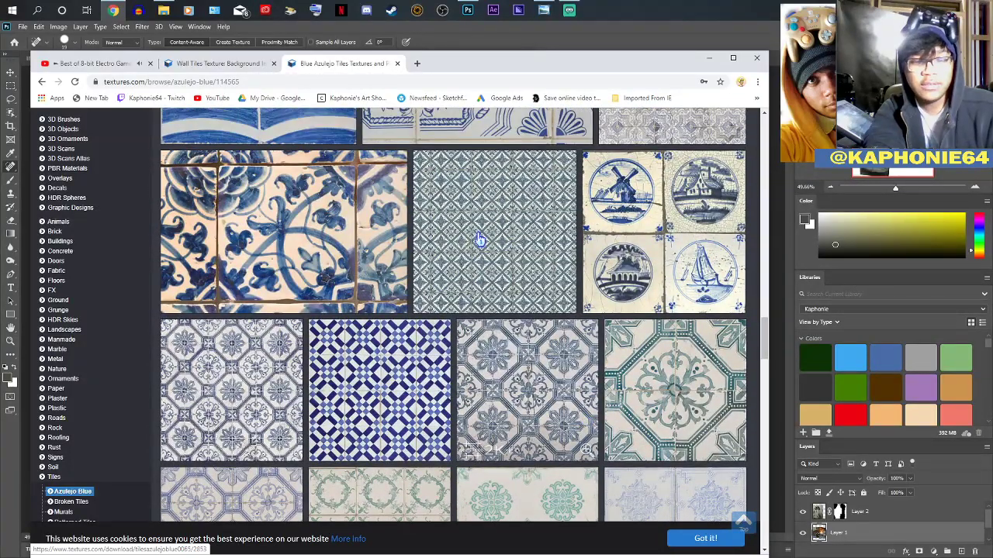
{"action": "left_click", "coordinate": [203, 64]}
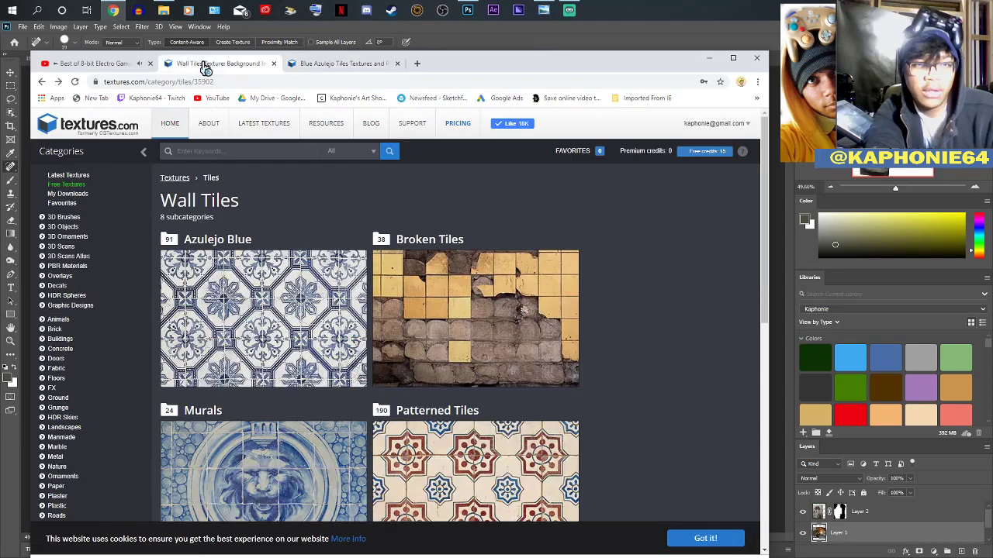
{"action": "left_click", "coordinate": [374, 64]}
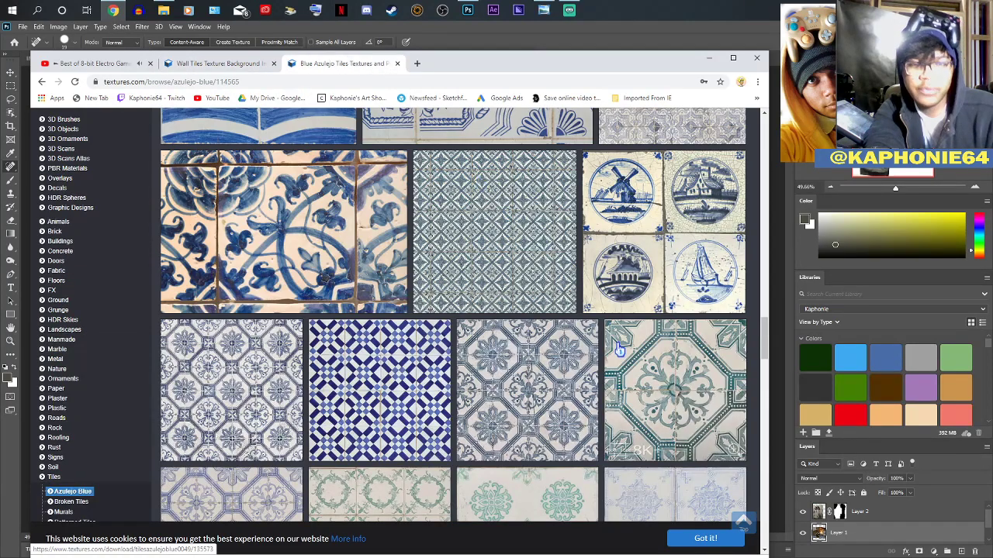
{"action": "scroll", "coordinate": [770, 353], "scroll_direction": "up", "scroll_amount": 1}
{"action": "left_click_drag", "start_coordinate": [770, 341], "coordinate": [776, 279]}
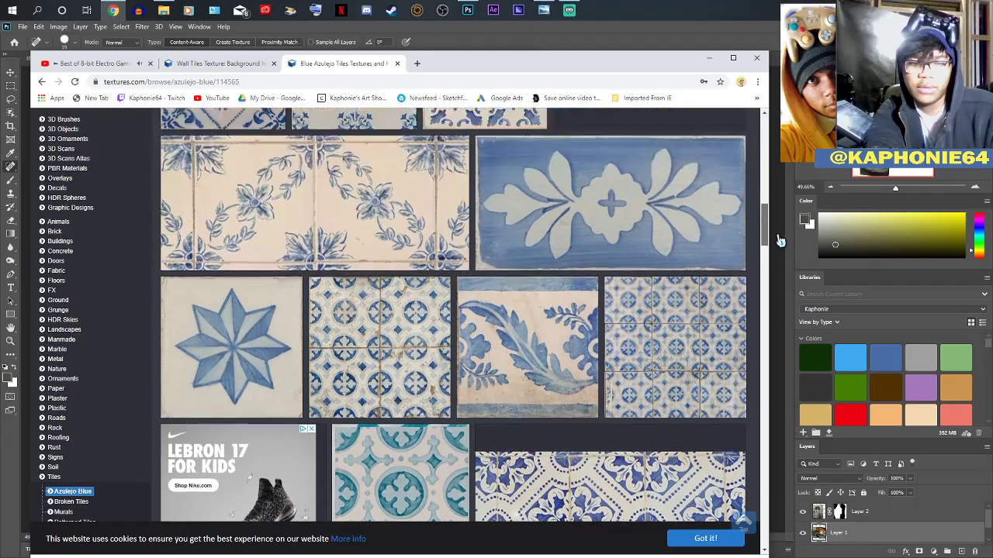
{"action": "mouse_move", "coordinate": [780, 241]}
{"action": "left_mouse_down"}
{"action": "mouse_move", "coordinate": [782, 147]}
{"action": "mouse_move", "coordinate": [808, 279]}
{"action": "left_mouse_up"}
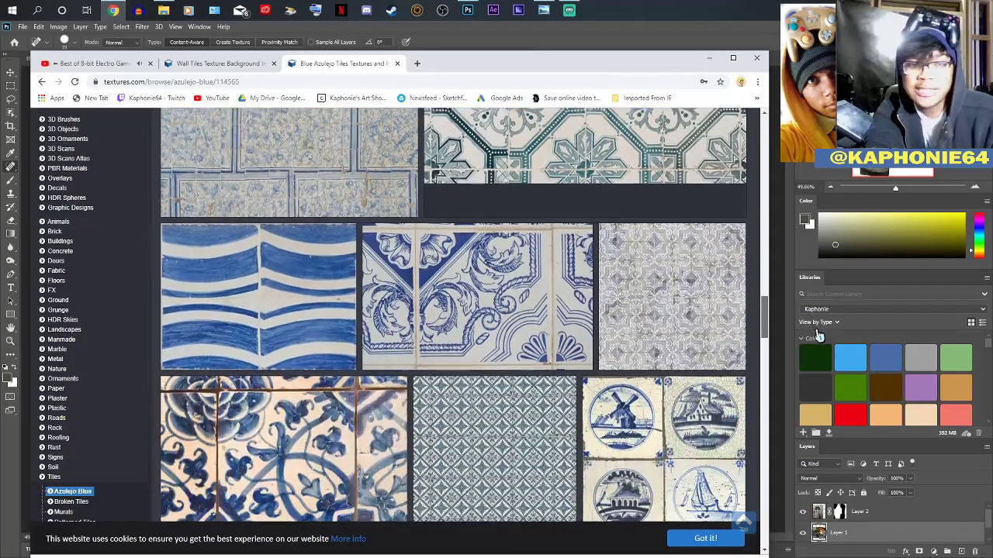
{"action": "left_click_drag", "start_coordinate": [818, 335], "coordinate": [824, 356]}
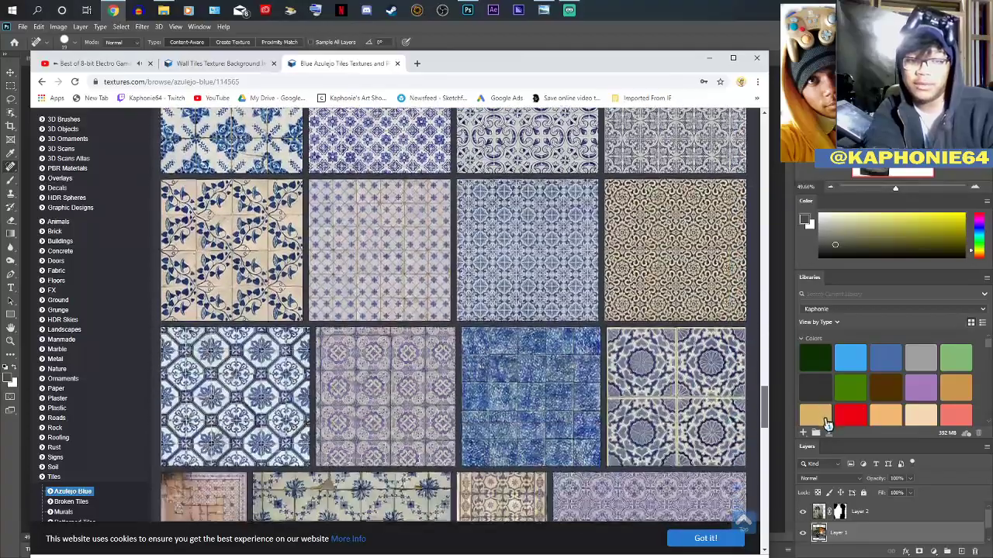
{"action": "left_click_drag", "start_coordinate": [827, 425], "coordinate": [829, 439]}
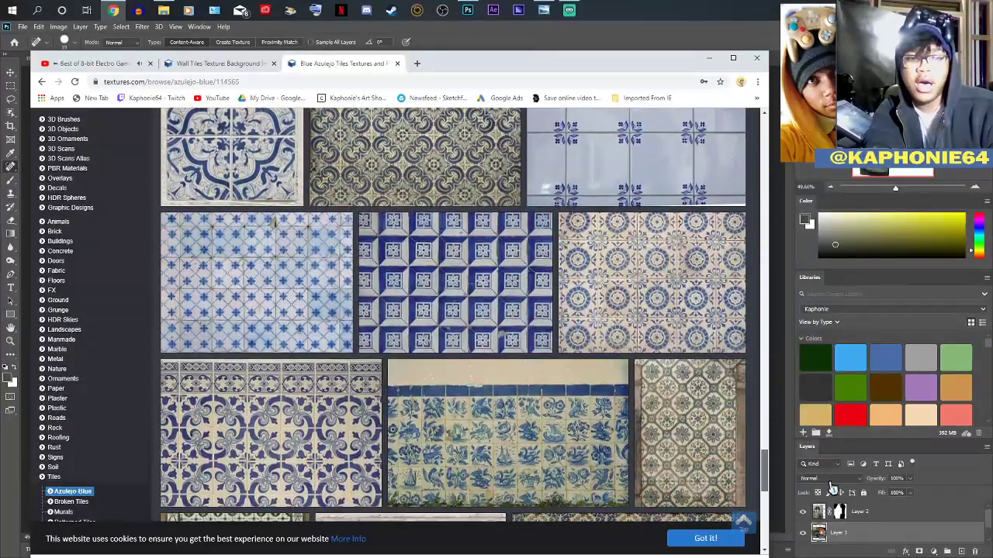
{"action": "left_click_drag", "start_coordinate": [831, 487], "coordinate": [834, 531]}
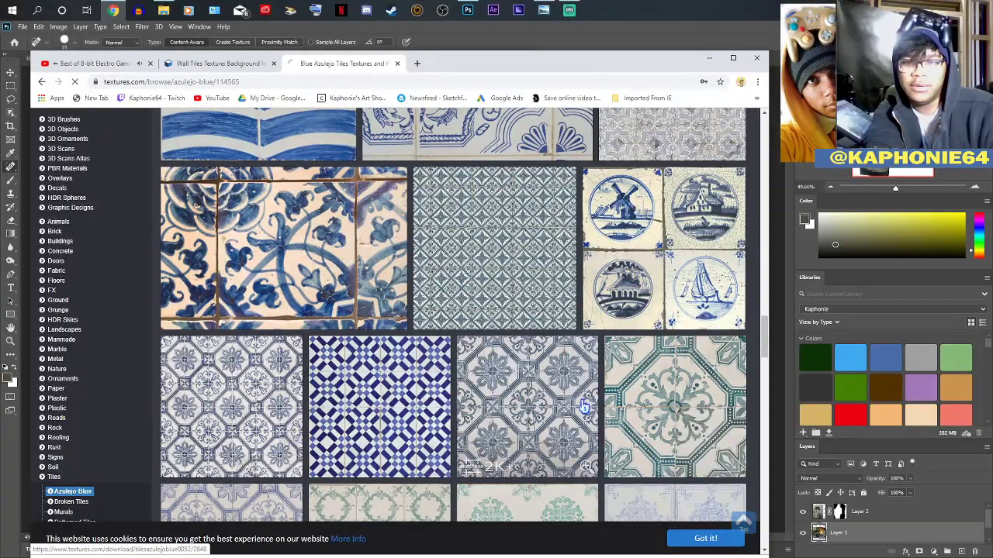
- Download the free Small 1024x1024 version of the blue octagonal TilesAzulejoBlue0052 texture
{"action": "left_click", "coordinate": [573, 385]}
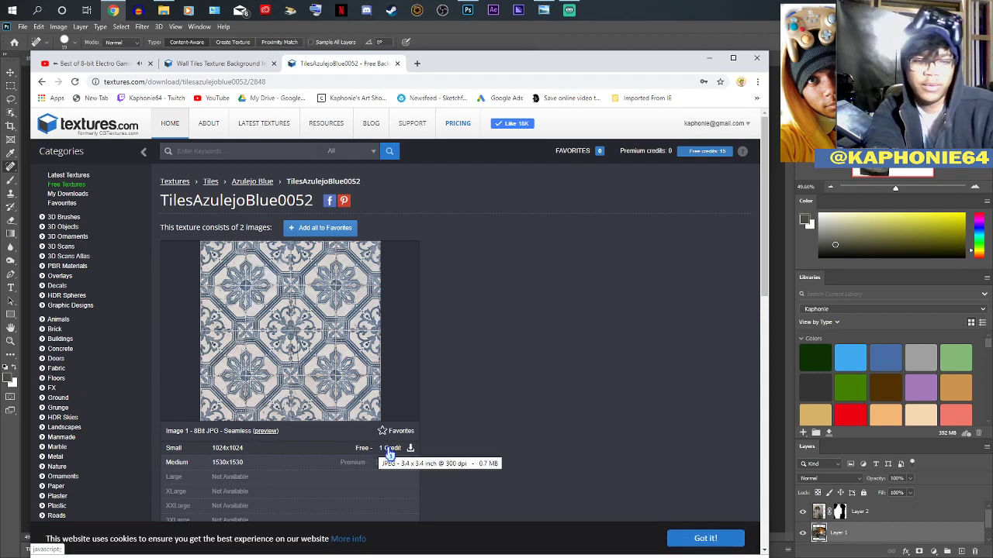
{"action": "left_click", "coordinate": [410, 448]}
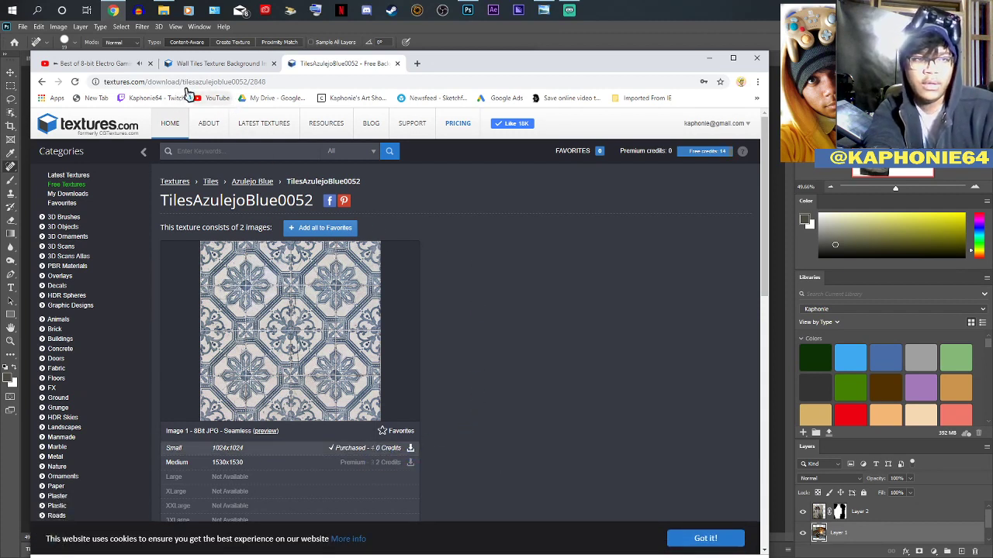
{"action": "left_click", "coordinate": [397, 64]}
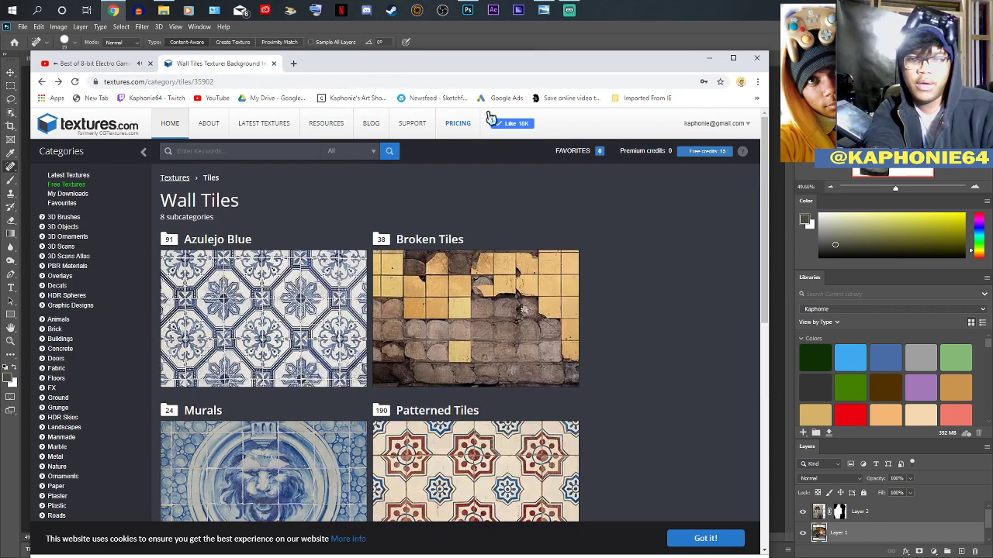
- From Plain Tiles, download the free Small 1024x1010 version of the pale square TilesPlain0276 texture
{"action": "left_click_drag", "start_coordinate": [765, 142], "coordinate": [784, 326]}
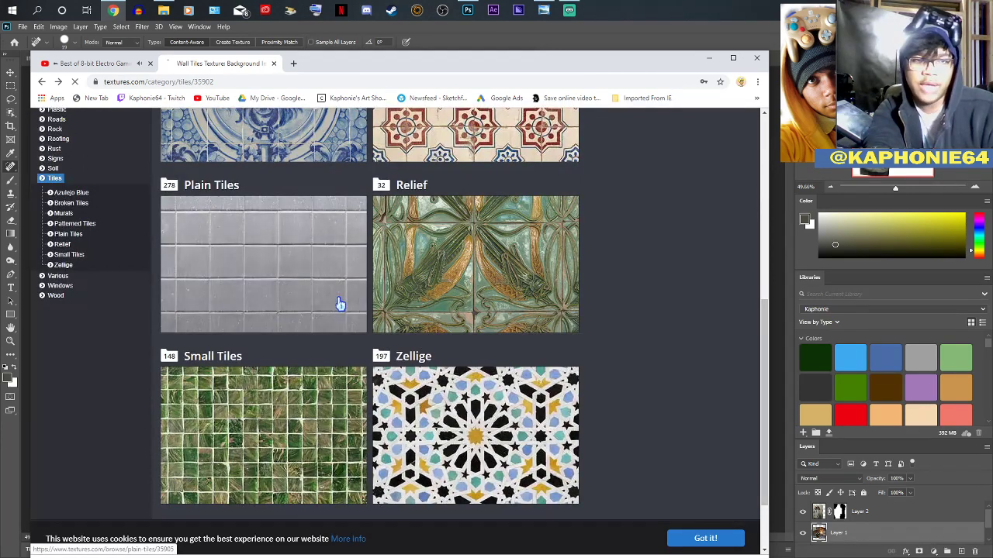
{"action": "left_click", "coordinate": [339, 305]}
{"action": "scroll", "coordinate": [767, 149], "scroll_direction": "down", "scroll_amount": 5}
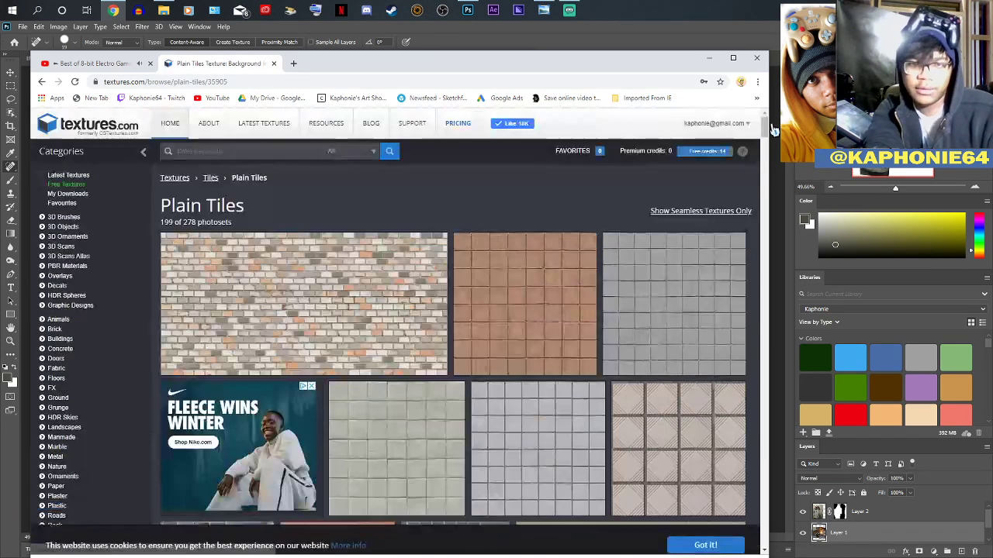
{"action": "left_click_drag", "start_coordinate": [773, 130], "coordinate": [775, 143]}
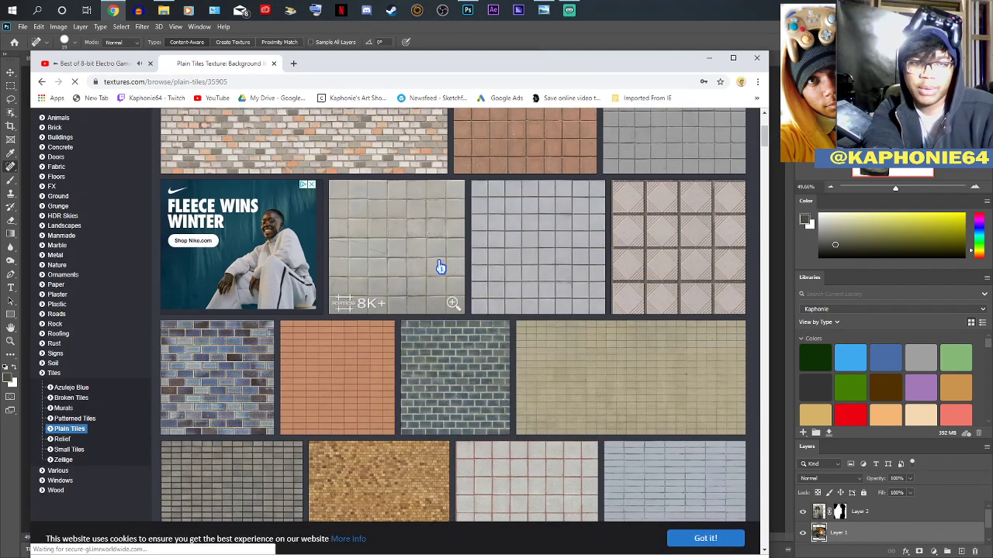
{"action": "left_click", "coordinate": [441, 266]}
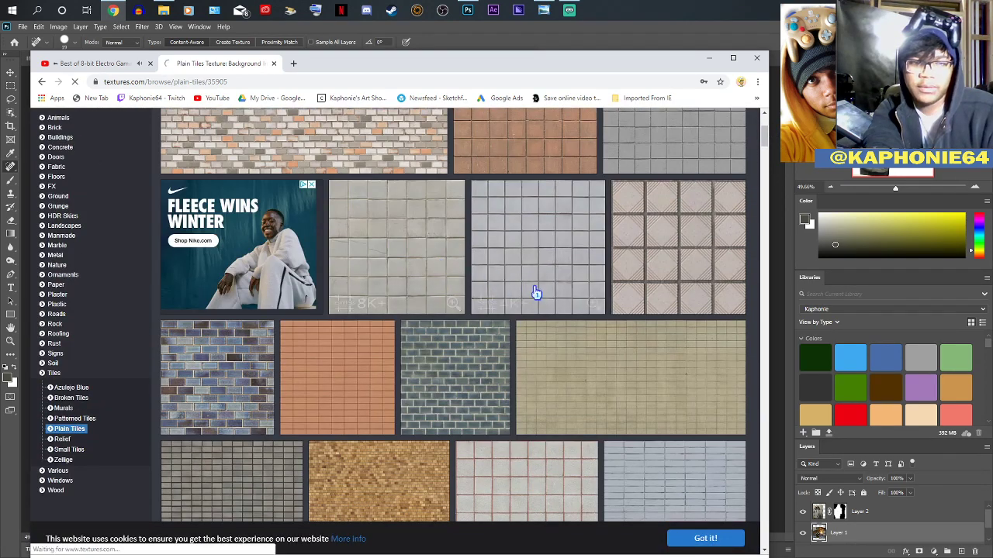
{"action": "left_click", "coordinate": [410, 448]}
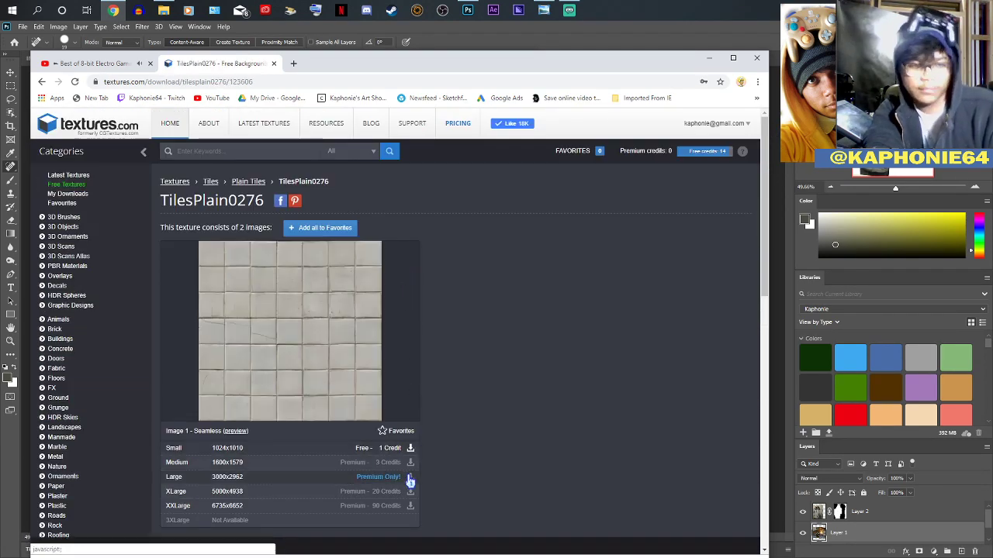
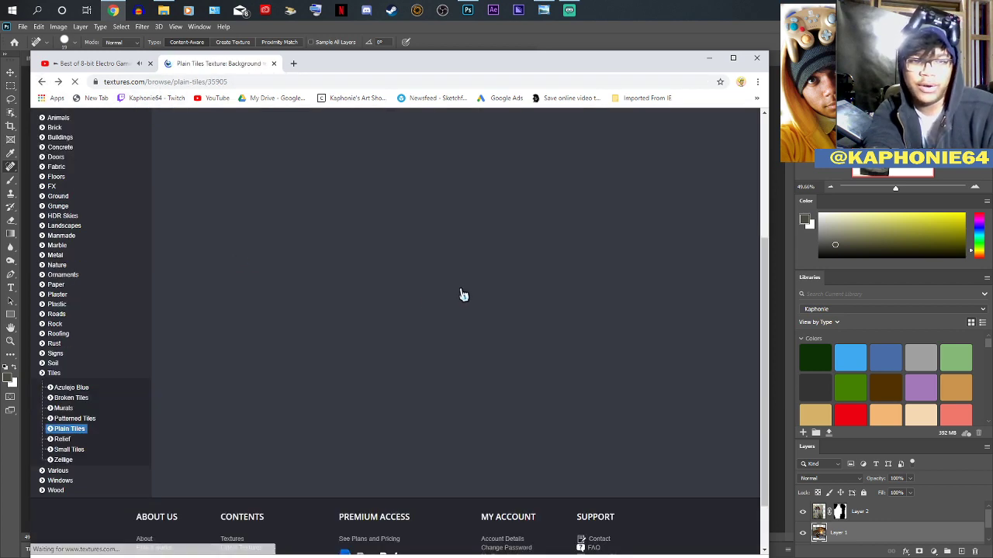
- Leave the Textures.com Plain Tiles page for Photoshop and the Pictures folder in File Explorer
{"action": "scroll", "coordinate": [766, 128], "scroll_direction": "up", "scroll_amount": 5}
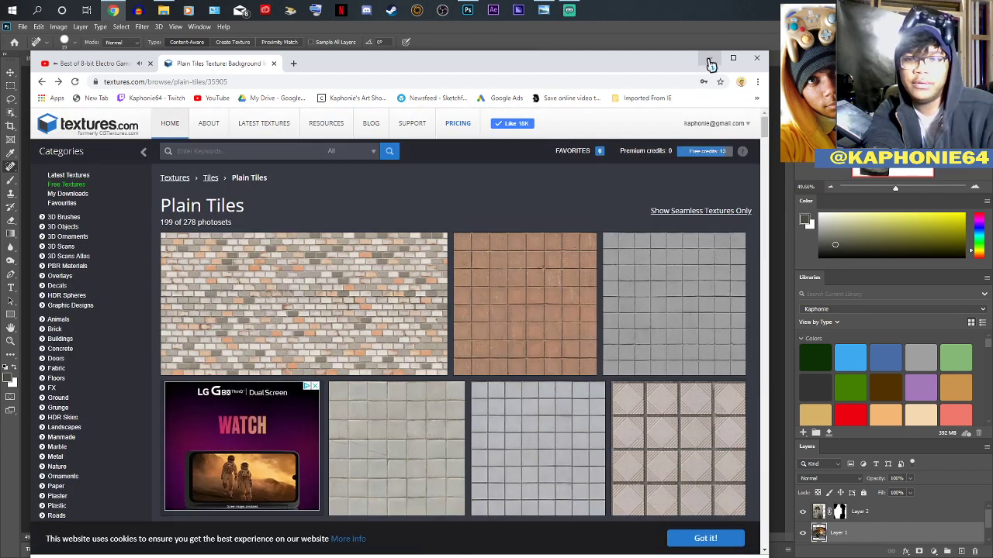
{"action": "left_click", "coordinate": [708, 58]}
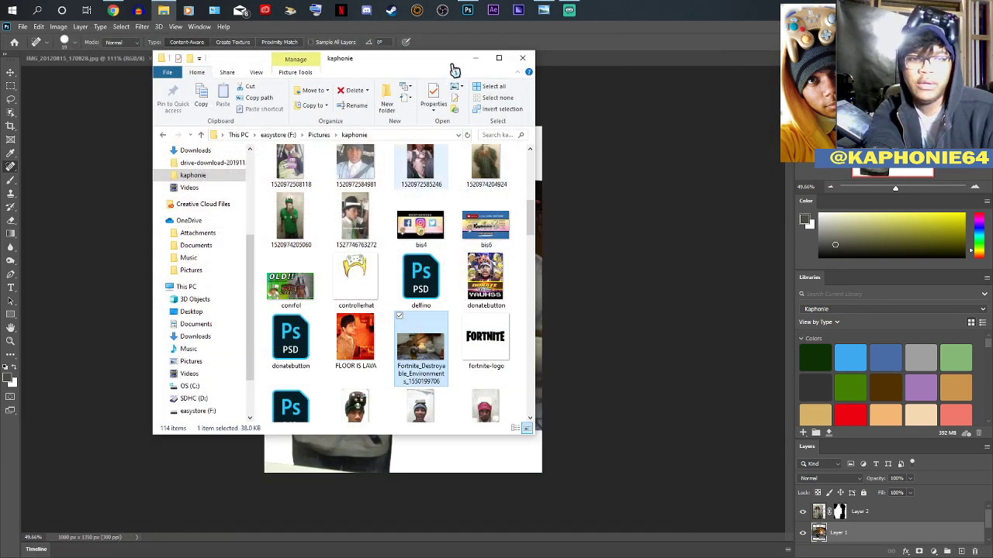
- Place both downloaded tile textures from Downloads into the composite and commit each placement
{"action": "left_click", "coordinate": [221, 338]}
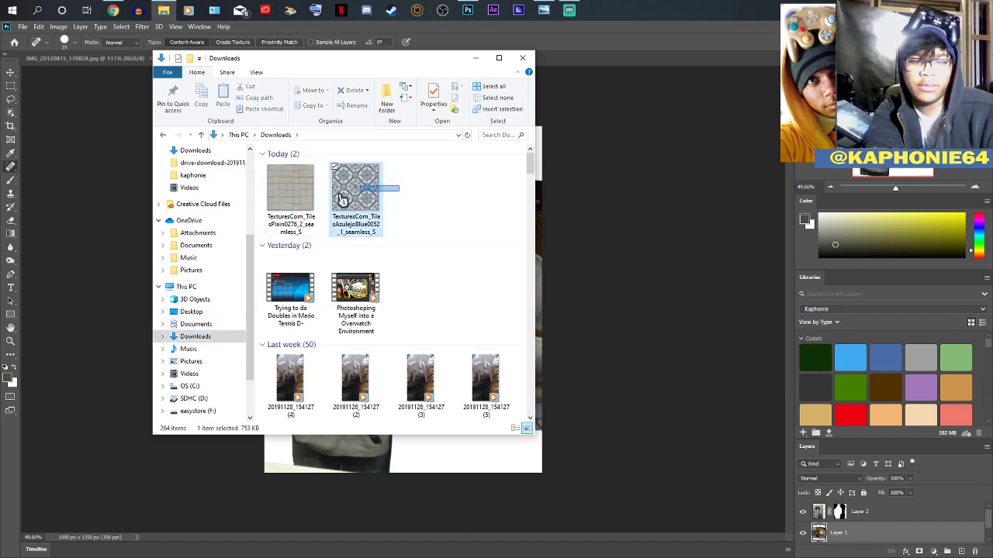
{"action": "left_click_drag", "start_coordinate": [399, 183], "coordinate": [296, 203]}
{"action": "left_click_drag", "start_coordinate": [573, 242], "coordinate": [570, 234]}
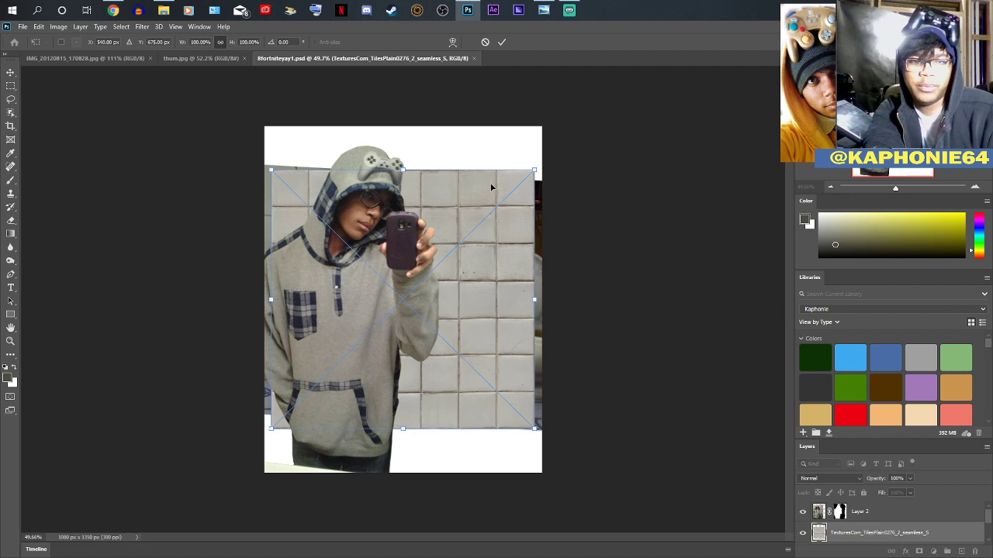
{"action": "left_click", "coordinate": [502, 42]}
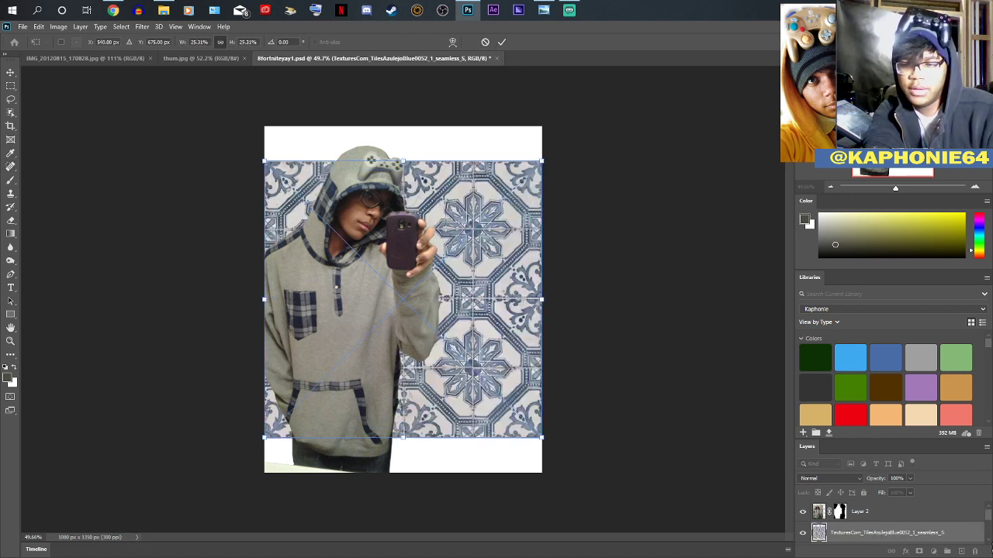
{"action": "key", "text": "Return"}
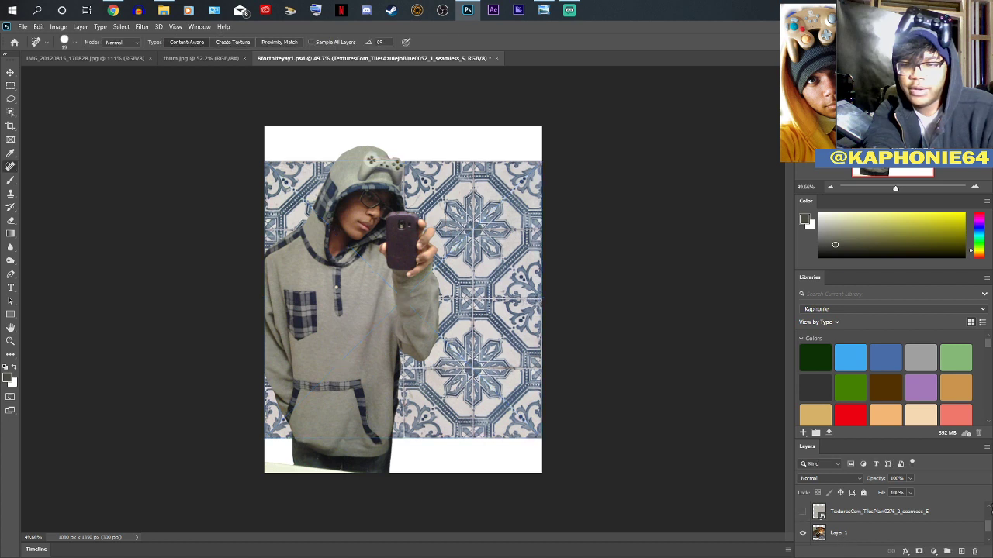
- Delete the Azulejo texture layer, keeping TexturesCom_TilesPlain0276_2_seamless_S behind the selfie
{"action": "left_click", "coordinate": [990, 508]}
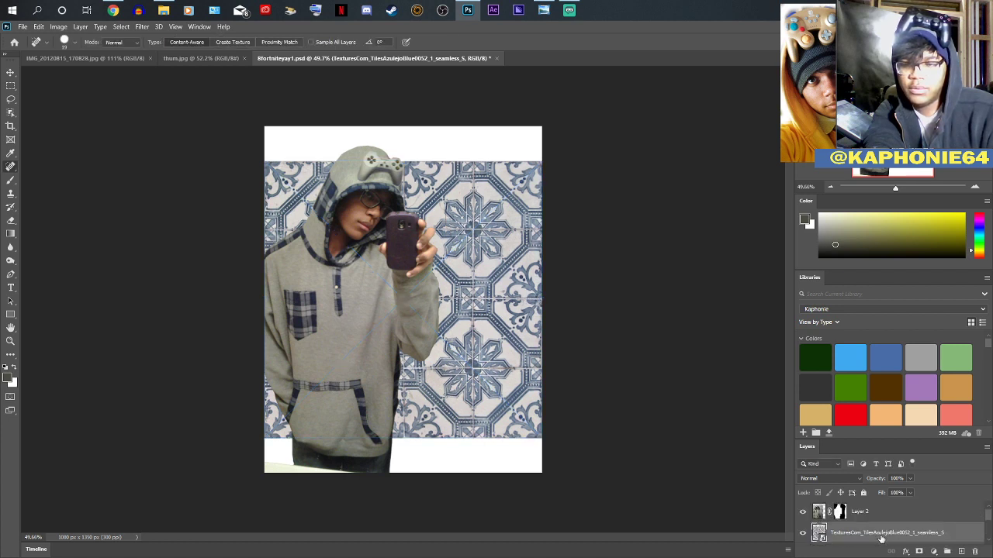
{"action": "left_click_drag", "start_coordinate": [880, 539], "coordinate": [715, 479]}
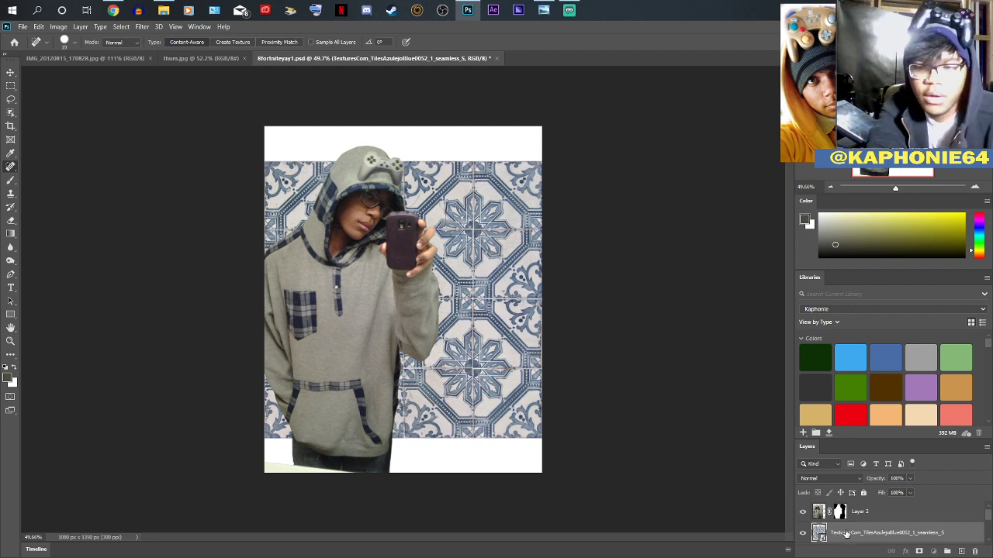
{"action": "left_click", "coordinate": [974, 551]}
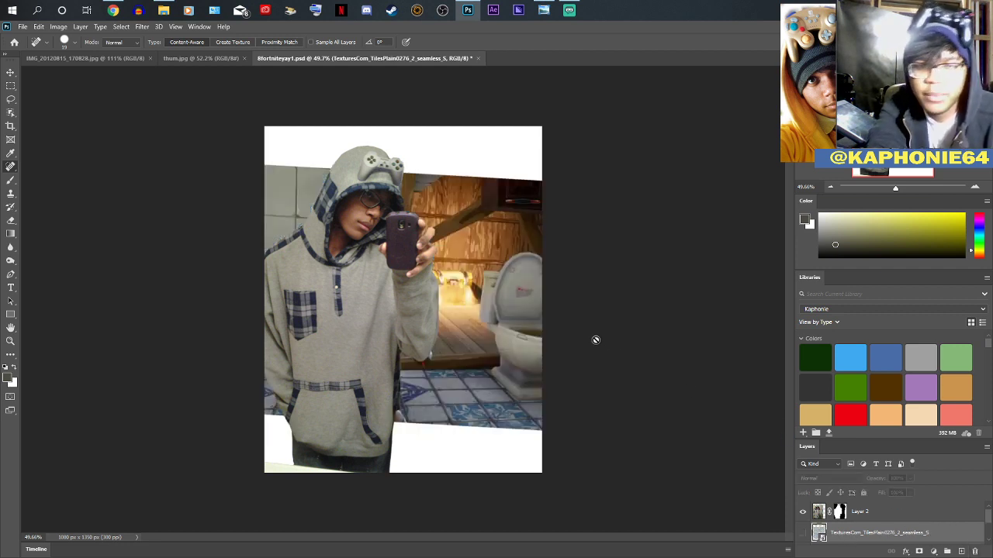
{"action": "left_click", "coordinate": [22, 27]}
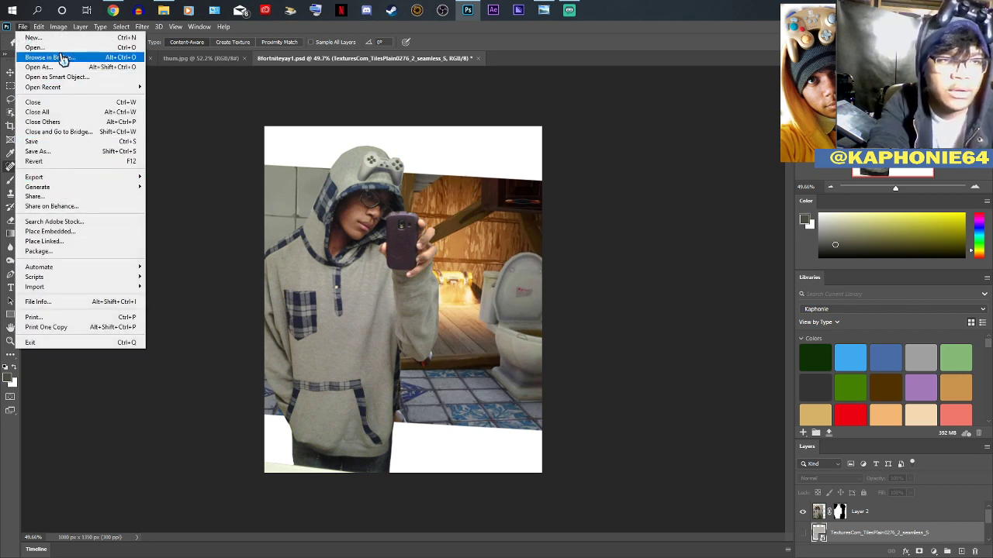
- Open the azulejo blue tile texture from Downloads as its own document
{"action": "left_click", "coordinate": [61, 49]}
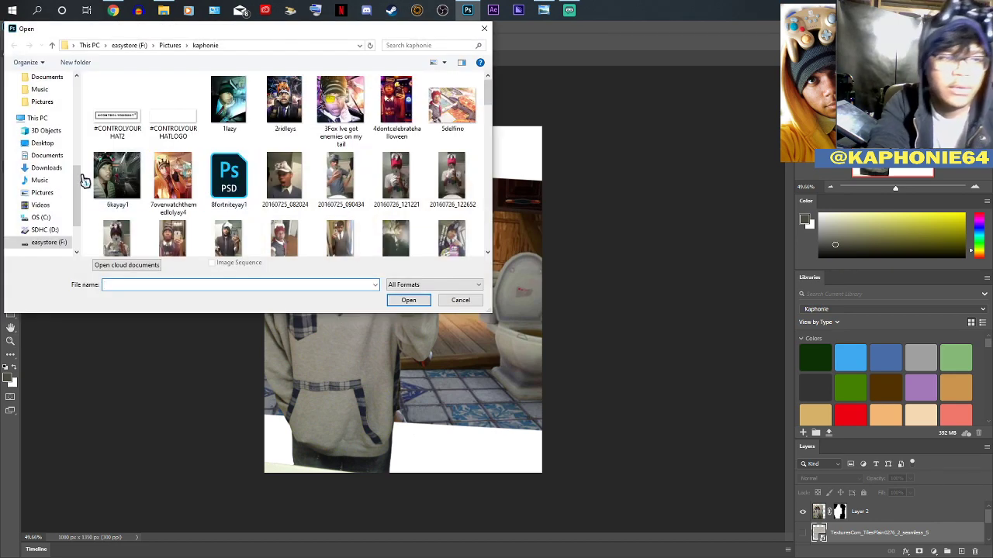
{"action": "left_click", "coordinate": [49, 167]}
{"action": "left_click", "coordinate": [184, 113]}
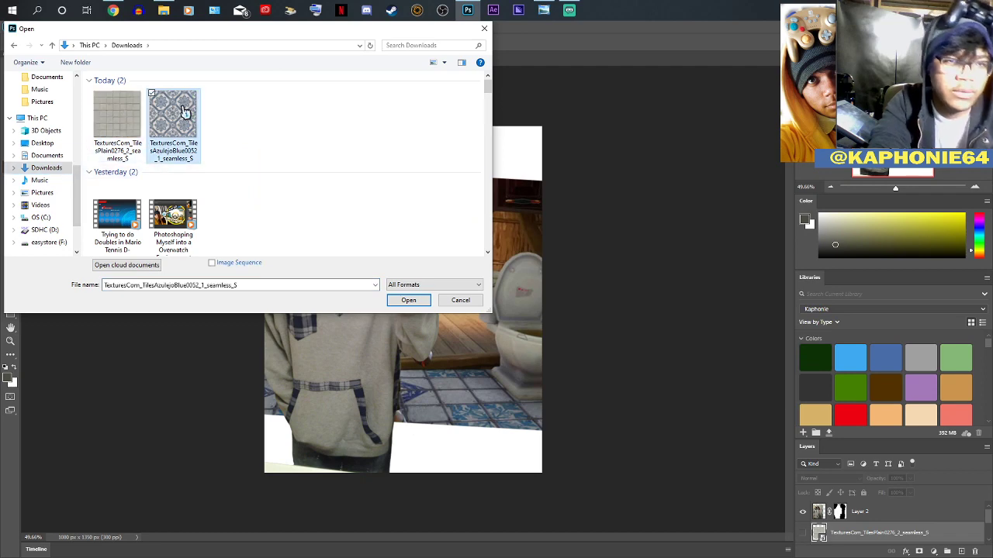
{"action": "left_click", "coordinate": [411, 302]}
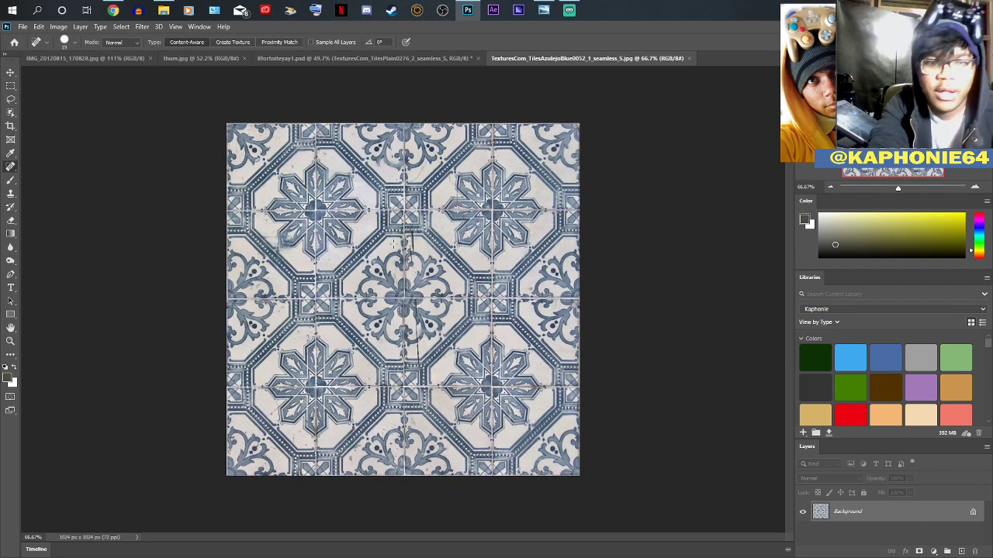
- Define the whole tile image as a new pattern and add an empty layer
{"action": "left_click", "coordinate": [11, 86]}
{"action": "mouse_move", "coordinate": [188, 116]}
{"action": "left_mouse_down"}
{"action": "mouse_move", "coordinate": [388, 166]}
{"action": "mouse_move", "coordinate": [647, 373]}
{"action": "mouse_move", "coordinate": [764, 539]}
{"action": "left_mouse_up"}
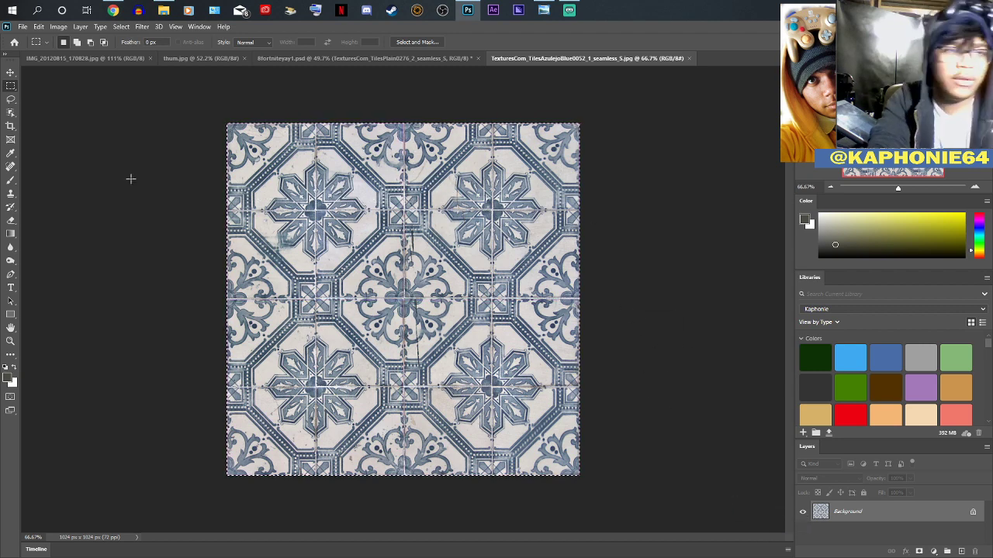
{"action": "left_click", "coordinate": [38, 27]}
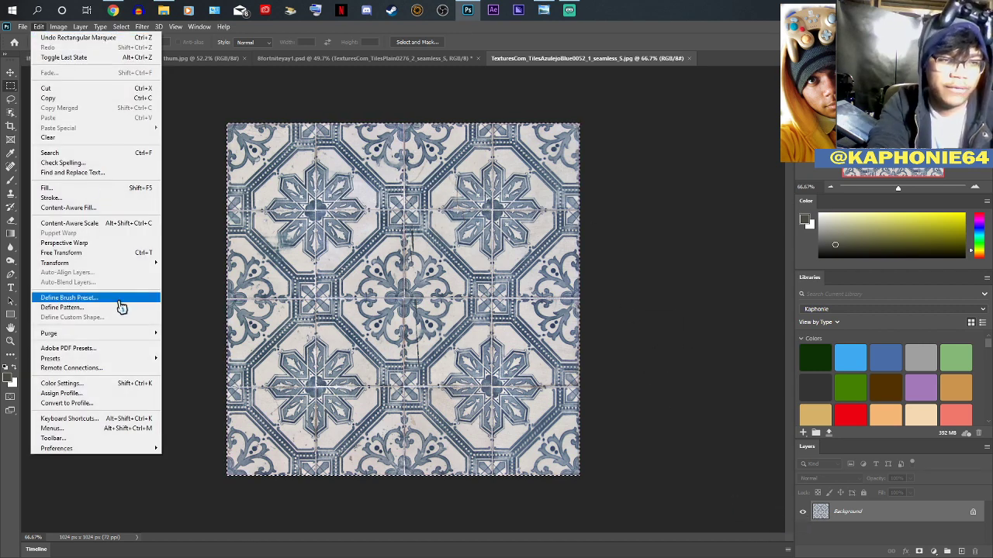
{"action": "left_click", "coordinate": [121, 308]}
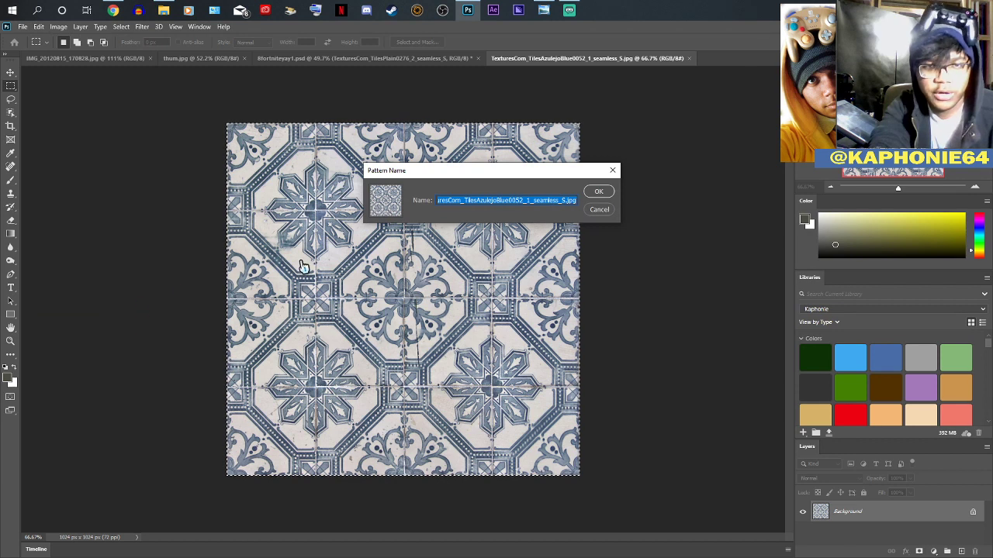
{"action": "type", "text": "frot"}
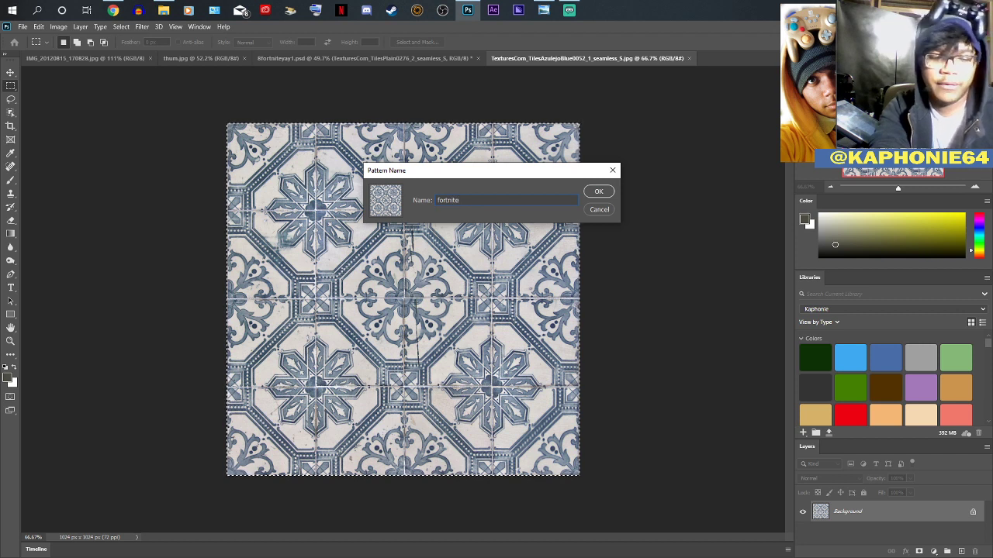
{"action": "left_click", "coordinate": [599, 191]}
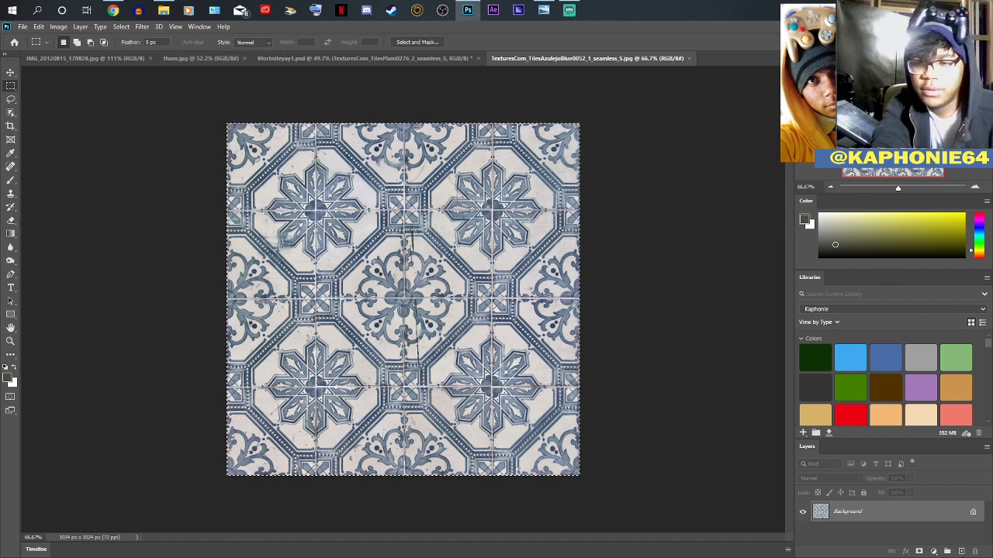
{"action": "left_click", "coordinate": [960, 552]}
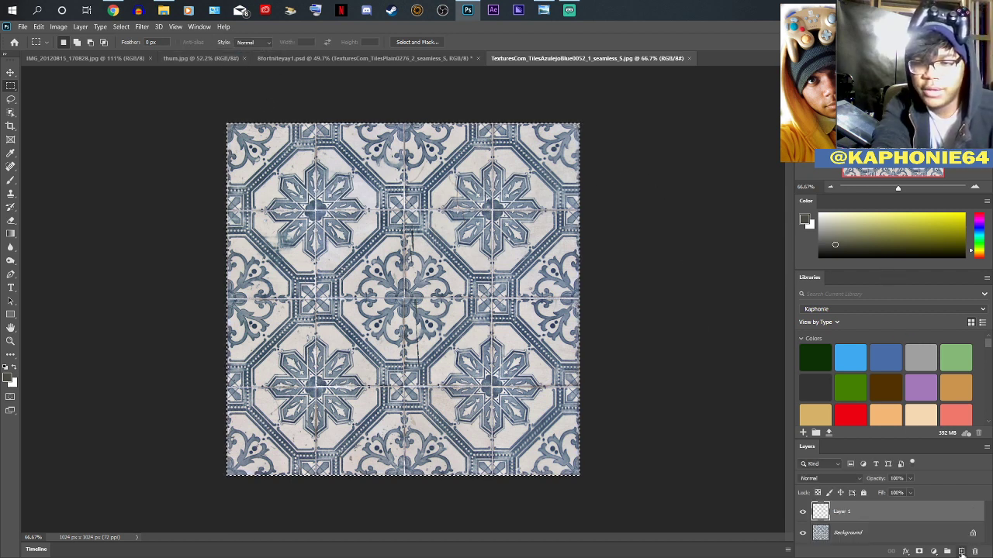
- Fill the new Layer 1 with colour using the Paint Bucket
{"action": "left_click", "coordinate": [10, 232]}
{"action": "left_click", "coordinate": [61, 231]}
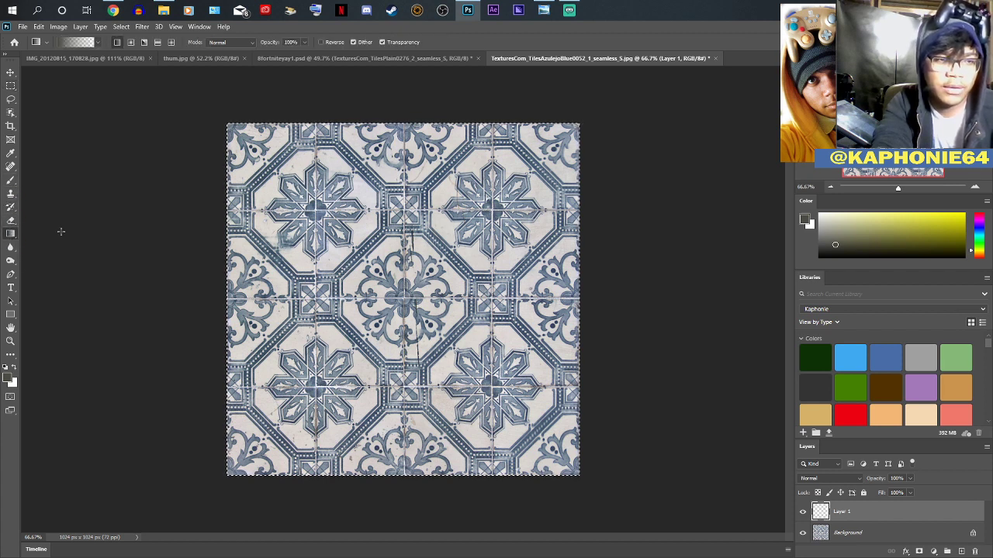
{"action": "right_click", "coordinate": [11, 234]}
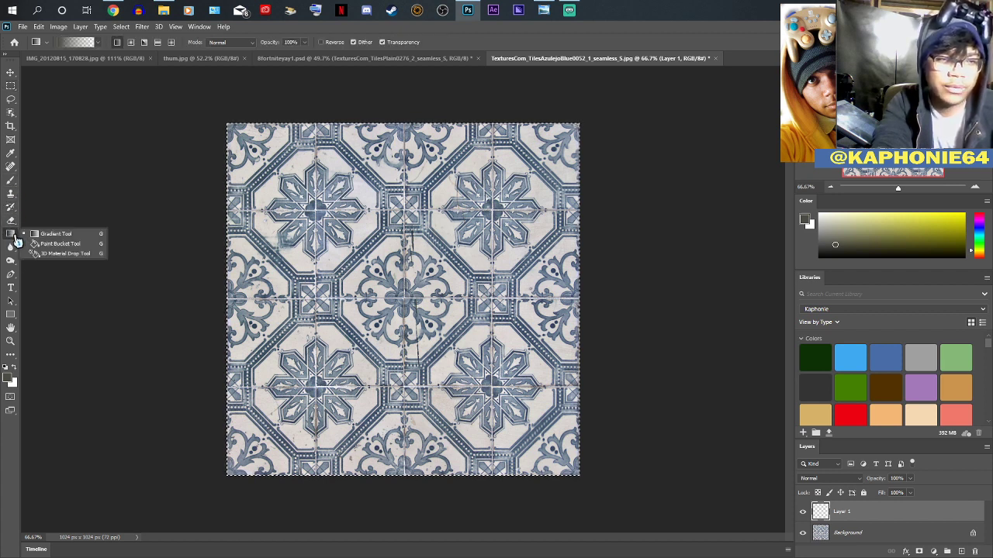
{"action": "left_click", "coordinate": [46, 245]}
{"action": "left_click", "coordinate": [339, 202]}
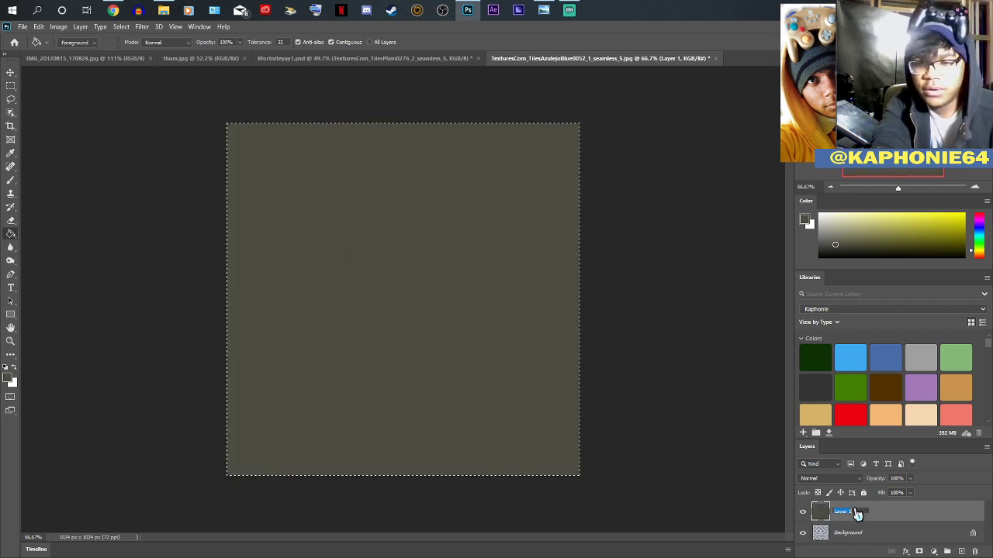
- Give Layer 1 a Pattern Overlay of the saved azulejo tile pattern at scale 29
{"action": "double_click", "coordinate": [877, 511]}
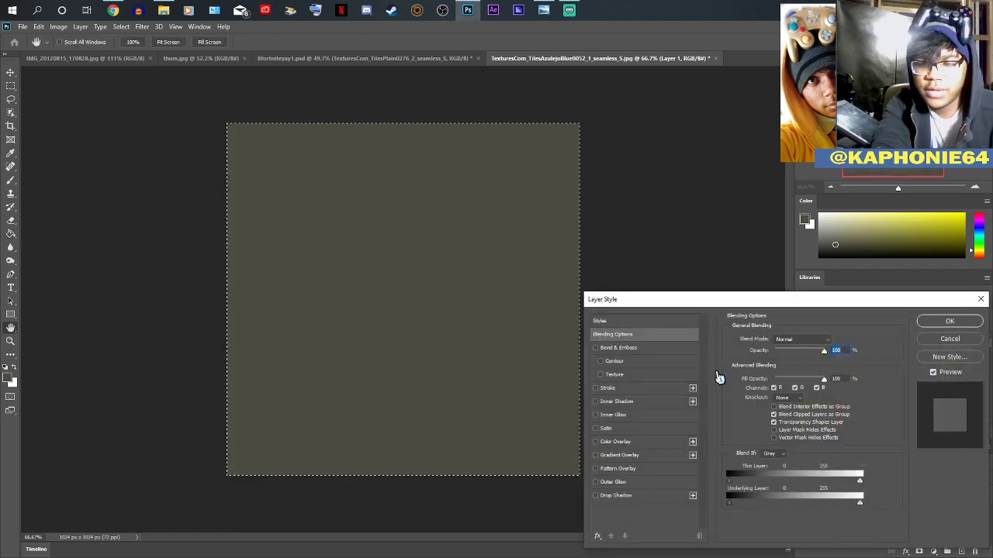
{"action": "left_click", "coordinate": [625, 469]}
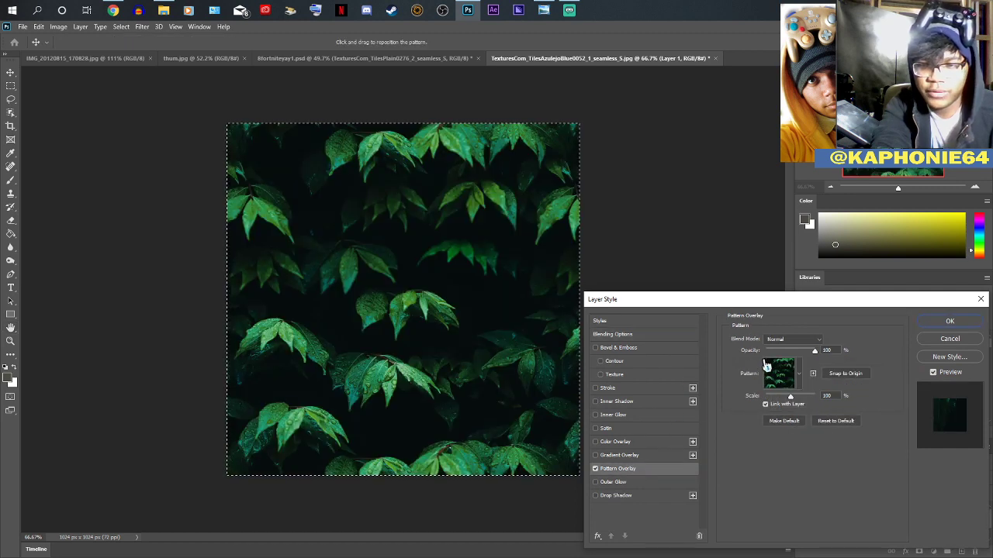
{"action": "left_click", "coordinate": [794, 376]}
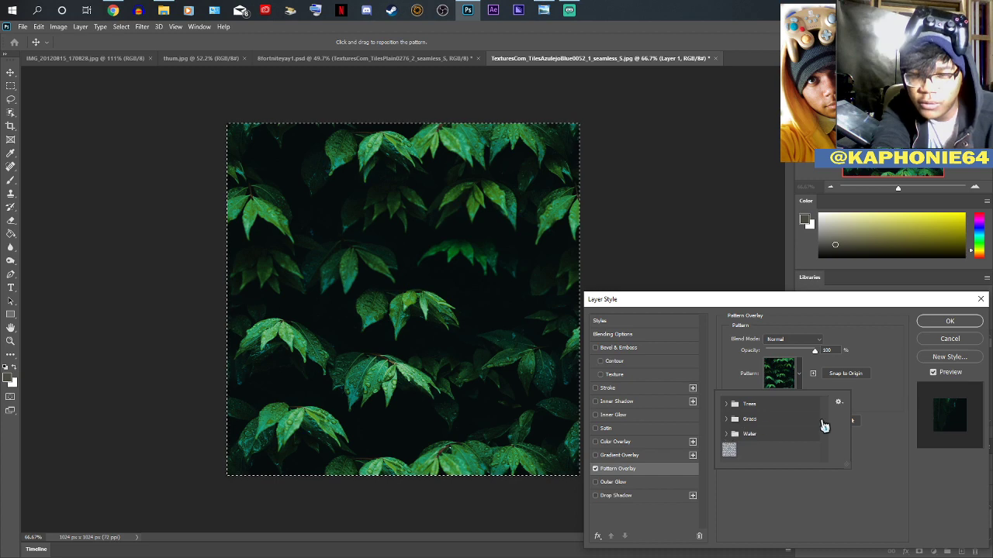
{"action": "left_click", "coordinate": [729, 450]}
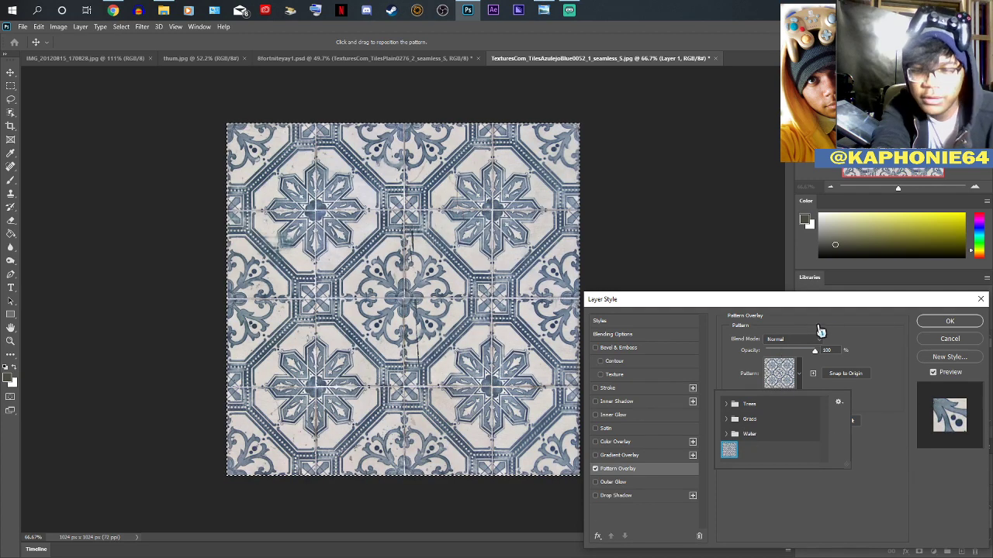
{"action": "left_click", "coordinate": [863, 331]}
{"action": "left_click_drag", "start_coordinate": [794, 399], "coordinate": [768, 402]}
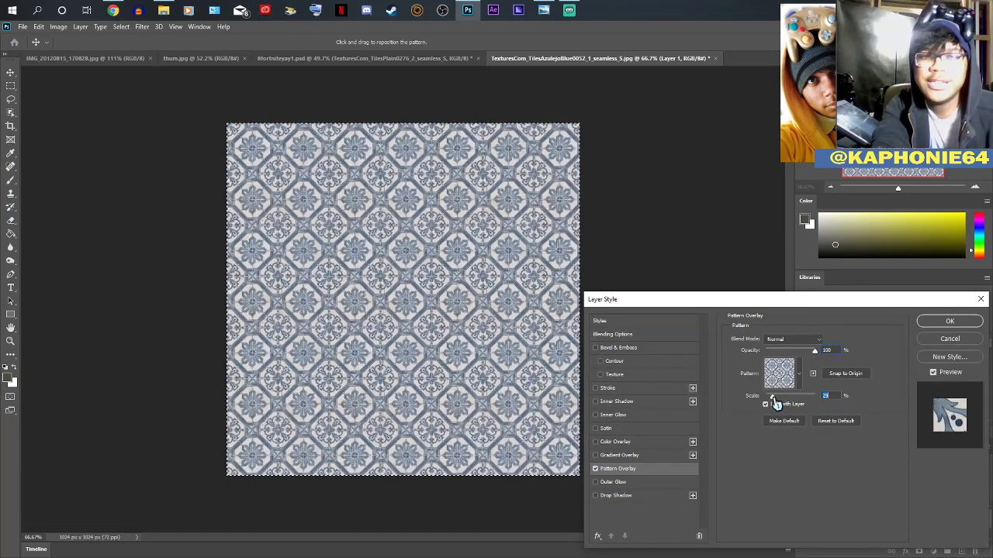
{"action": "left_click", "coordinate": [948, 324]}
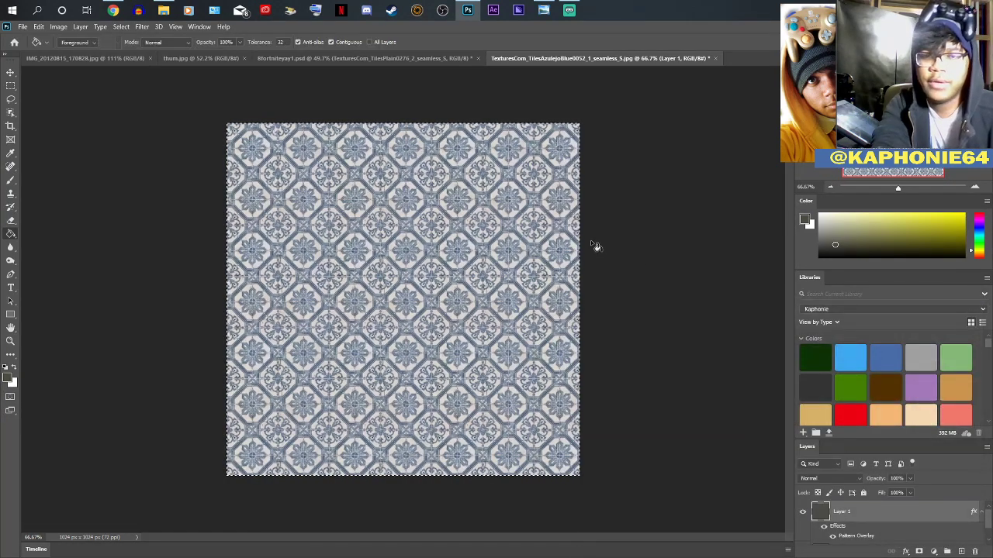
{"action": "left_click", "coordinate": [10, 73]}
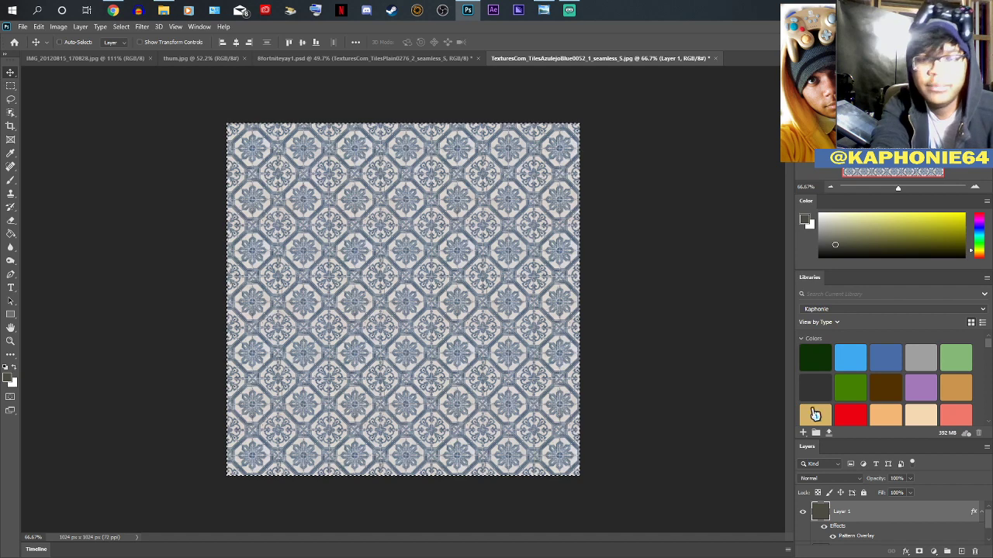
{"action": "right_click", "coordinate": [895, 508]}
- Rasterize the tile layer's style, bring it into 8fortniteyay1, and place it over the lower floor
{"action": "left_click", "coordinate": [900, 241]}
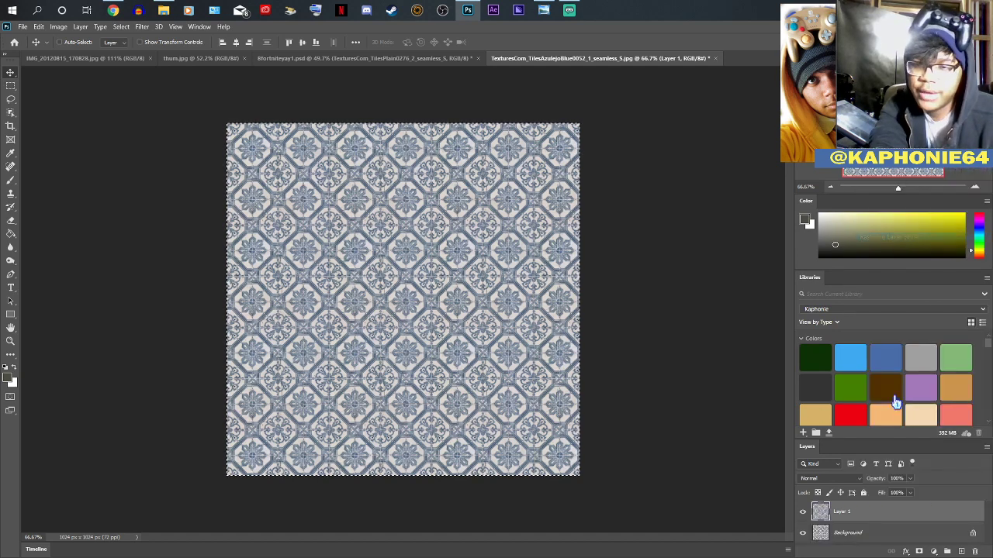
{"action": "left_click_drag", "start_coordinate": [595, 321], "coordinate": [425, 144]}
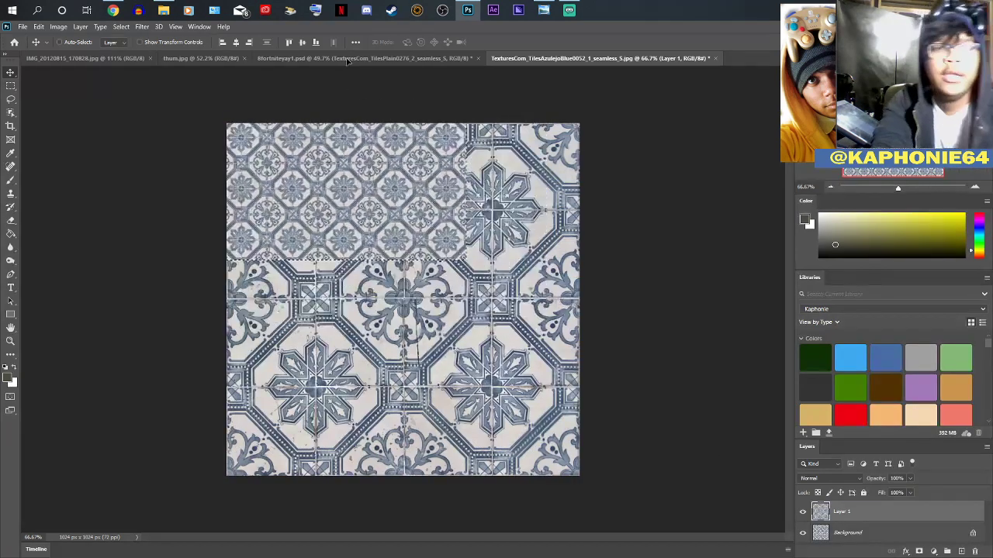
{"action": "left_click", "coordinate": [280, 59]}
{"action": "left_click_drag", "start_coordinate": [347, 261], "coordinate": [487, 452]}
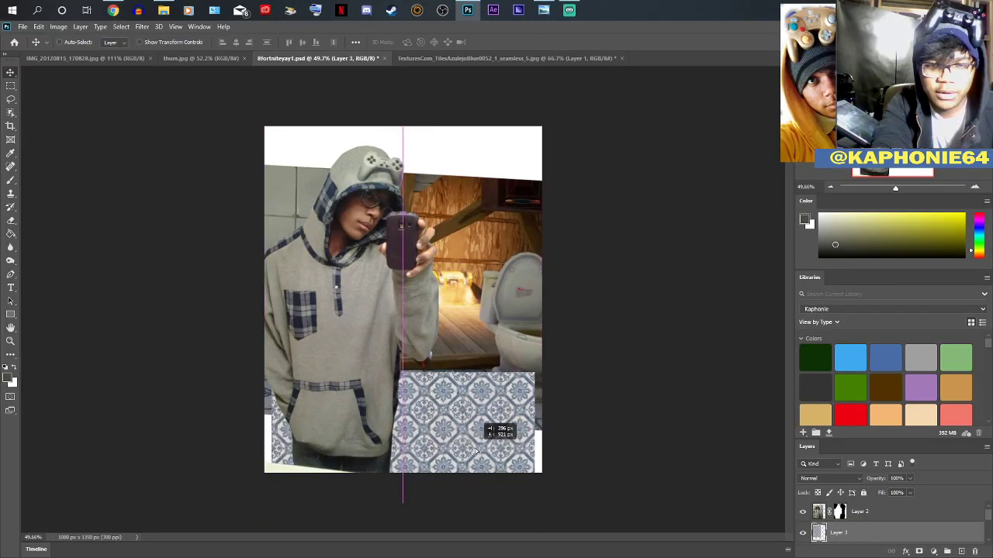
{"action": "left_click_drag", "start_coordinate": [487, 452], "coordinate": [462, 441]}
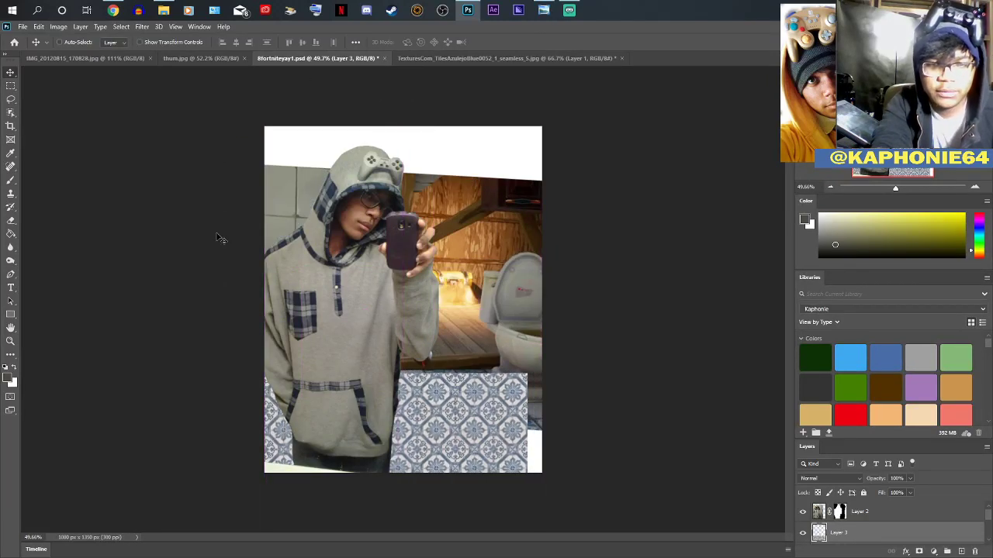
{"action": "left_click", "coordinate": [38, 27]}
{"action": "mouse_move", "coordinate": [54, 263]}
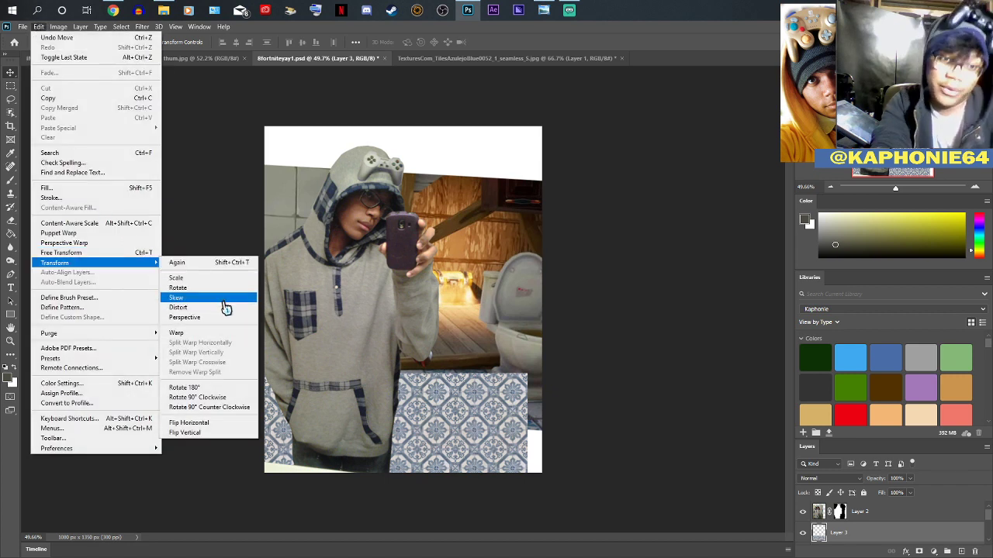
- Distort the azulejo tile layer's corners into a receding perspective floor
{"action": "left_click", "coordinate": [226, 309]}
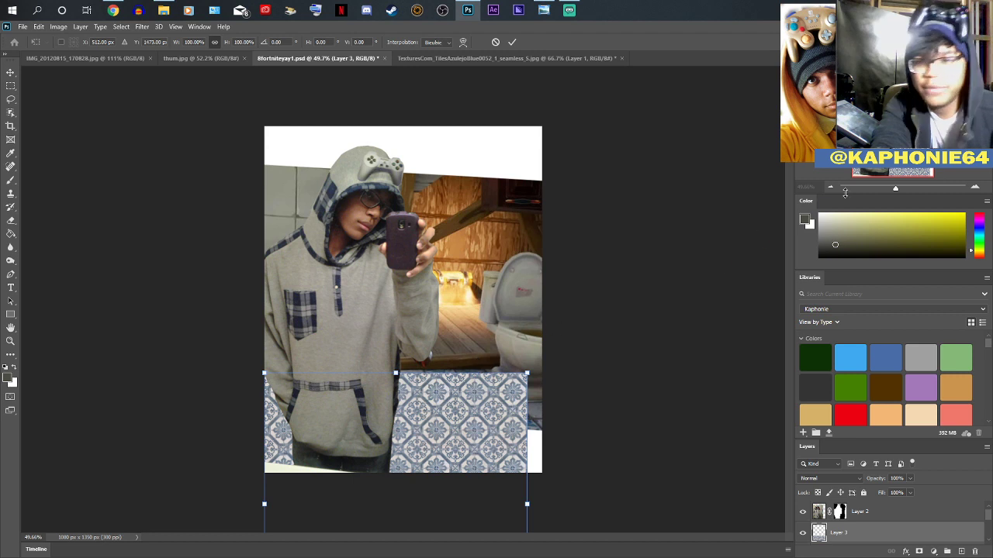
{"action": "left_click_drag", "start_coordinate": [894, 189], "coordinate": [885, 188]}
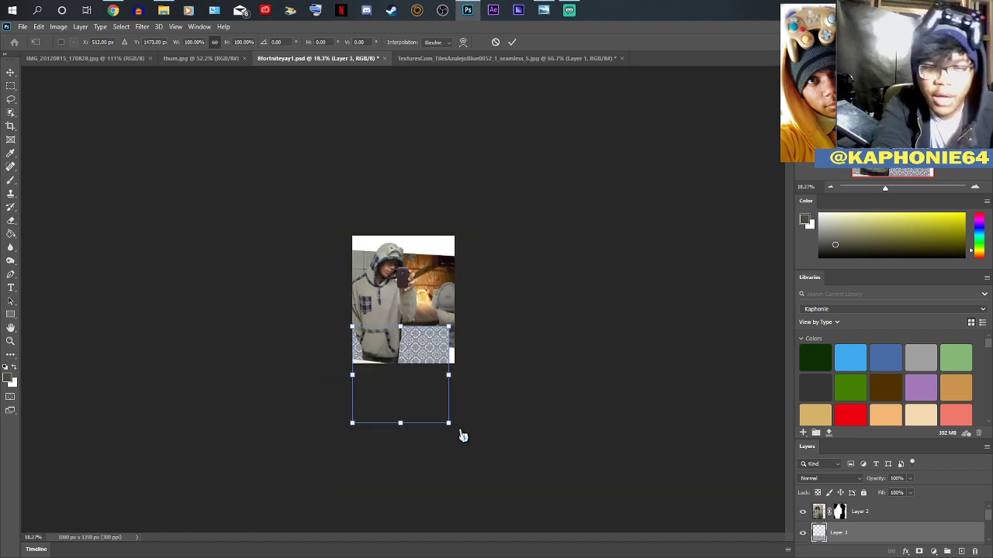
{"action": "left_click_drag", "start_coordinate": [448, 423], "coordinate": [567, 364]}
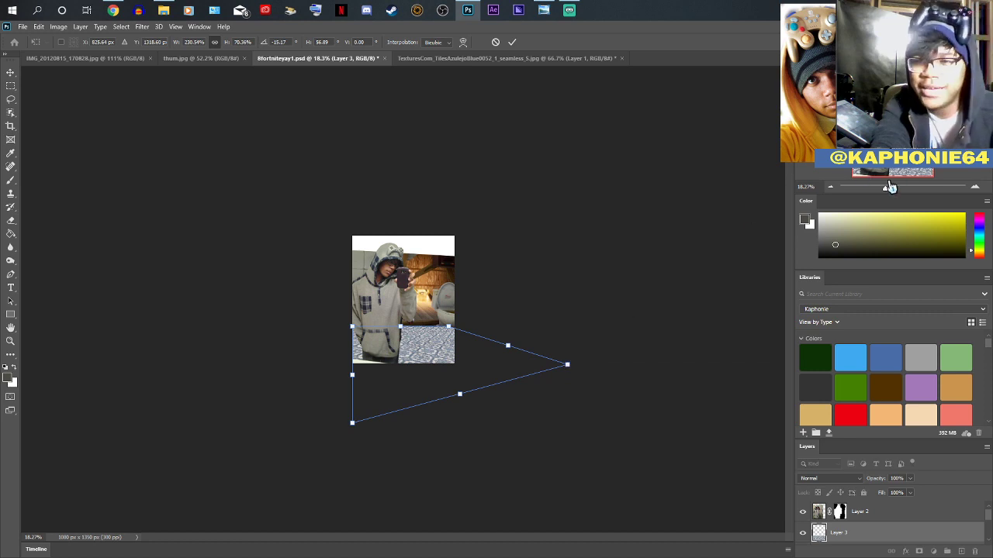
{"action": "left_click_drag", "start_coordinate": [882, 188], "coordinate": [896, 191]}
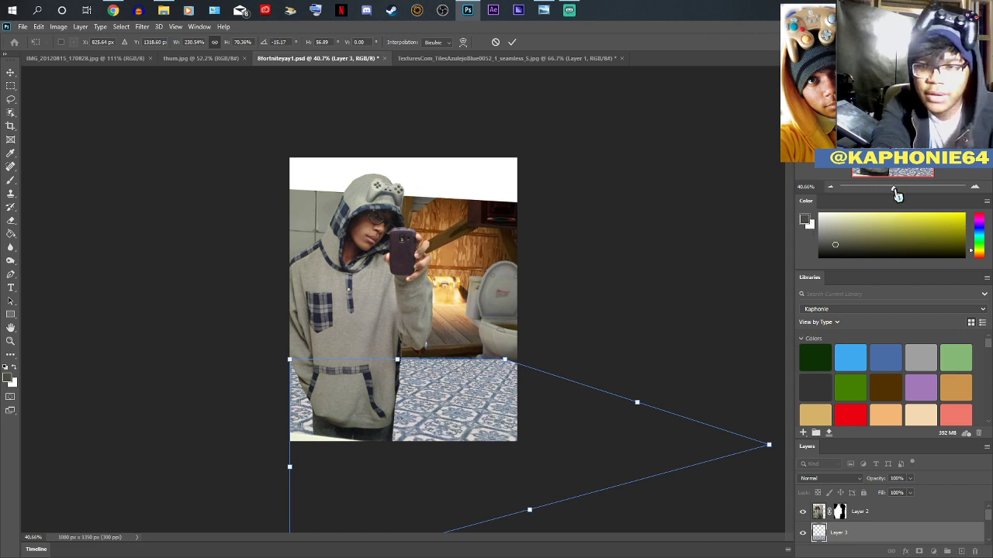
{"action": "left_click_drag", "start_coordinate": [896, 193], "coordinate": [892, 193]}
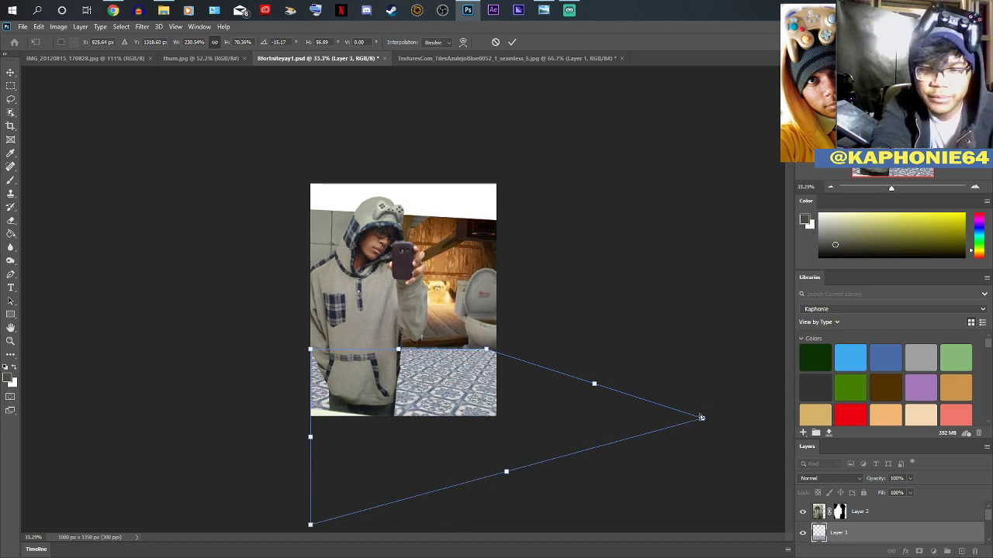
{"action": "left_click_drag", "start_coordinate": [700, 418], "coordinate": [689, 426]}
{"action": "mouse_move", "coordinate": [694, 419]}
{"action": "left_mouse_down"}
{"action": "mouse_move", "coordinate": [708, 419]}
{"action": "mouse_move", "coordinate": [672, 454]}
{"action": "mouse_move", "coordinate": [701, 418]}
{"action": "left_mouse_up"}
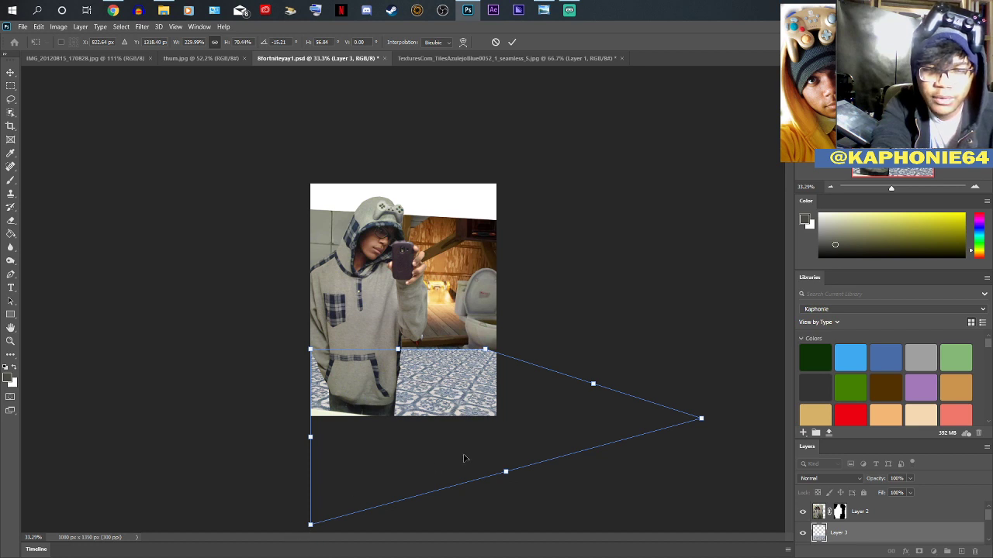
{"action": "mouse_move", "coordinate": [700, 418]}
{"action": "left_mouse_down"}
{"action": "mouse_move", "coordinate": [694, 479]}
{"action": "mouse_move", "coordinate": [731, 505]}
{"action": "mouse_move", "coordinate": [716, 505]}
{"action": "mouse_move", "coordinate": [702, 472]}
{"action": "left_mouse_up"}
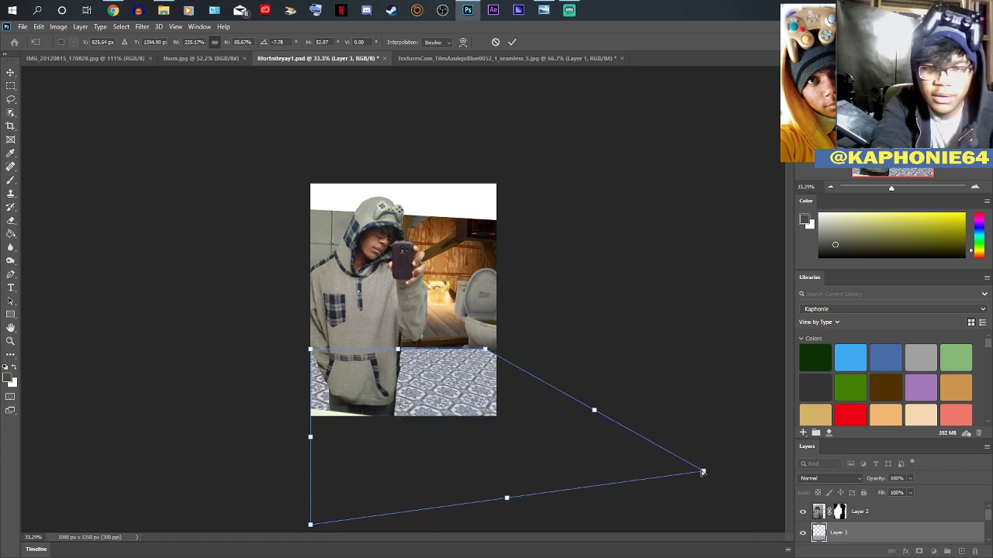
{"action": "mouse_move", "coordinate": [595, 409]}
{"action": "left_mouse_down"}
{"action": "mouse_move", "coordinate": [693, 390]}
{"action": "mouse_move", "coordinate": [693, 401]}
{"action": "mouse_move", "coordinate": [744, 412]}
{"action": "mouse_move", "coordinate": [766, 403]}
{"action": "left_mouse_up"}
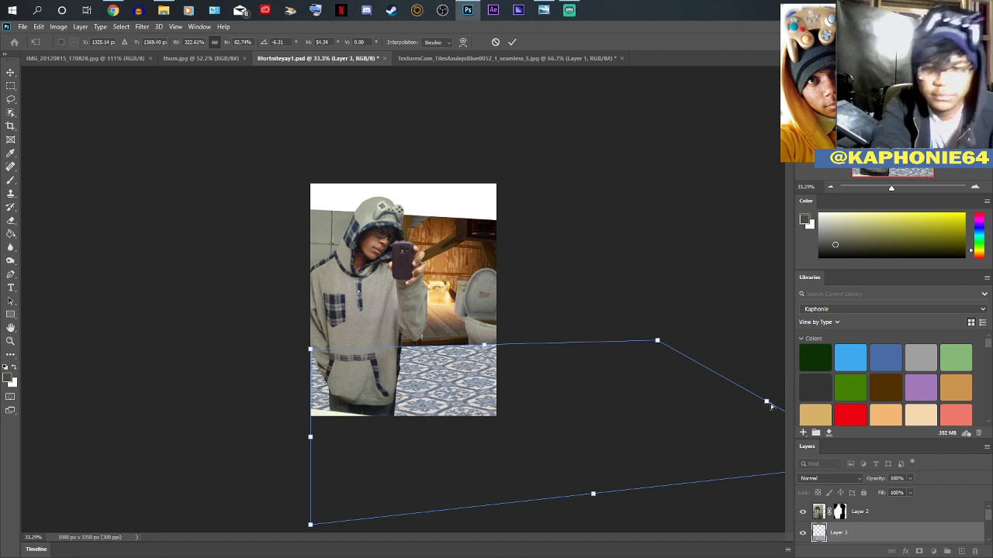
{"action": "left_click_drag", "start_coordinate": [771, 406], "coordinate": [767, 400]}
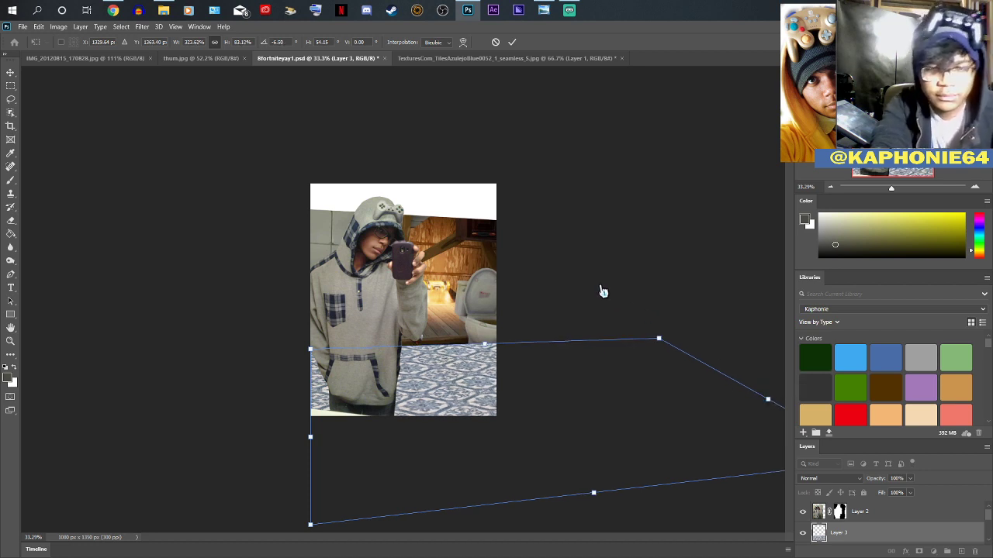
{"action": "left_click", "coordinate": [512, 42]}
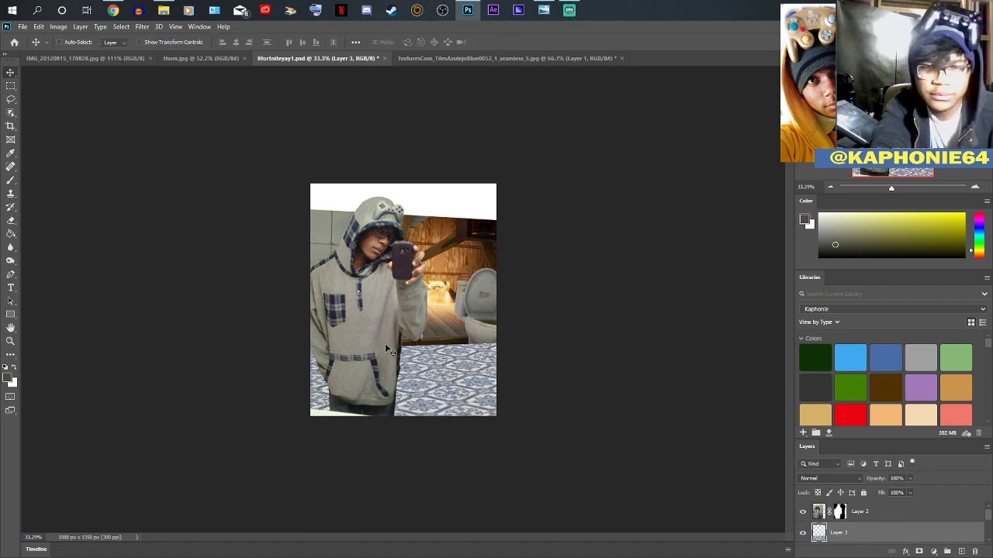
- Reposition the perspective tile floor on the canvas and lower it in the layer stack
{"action": "left_click_drag", "start_coordinate": [478, 353], "coordinate": [472, 361]}
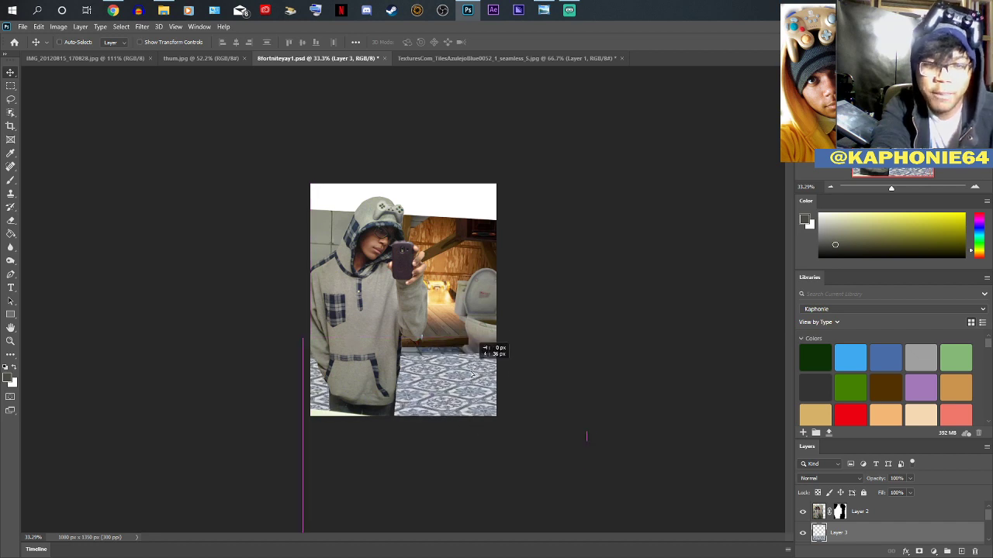
{"action": "left_click_drag", "start_coordinate": [471, 361], "coordinate": [475, 436]}
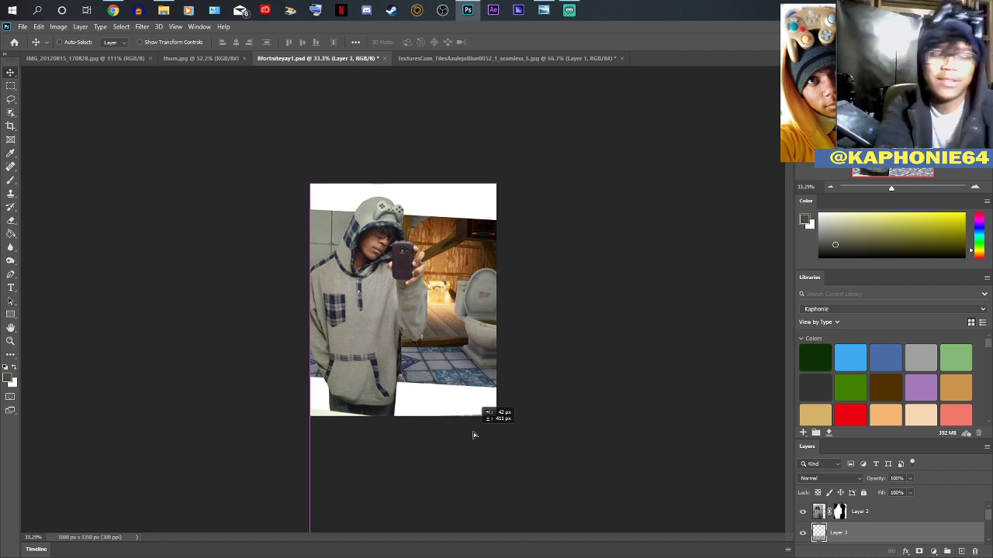
{"action": "left_click_drag", "start_coordinate": [473, 432], "coordinate": [461, 363]}
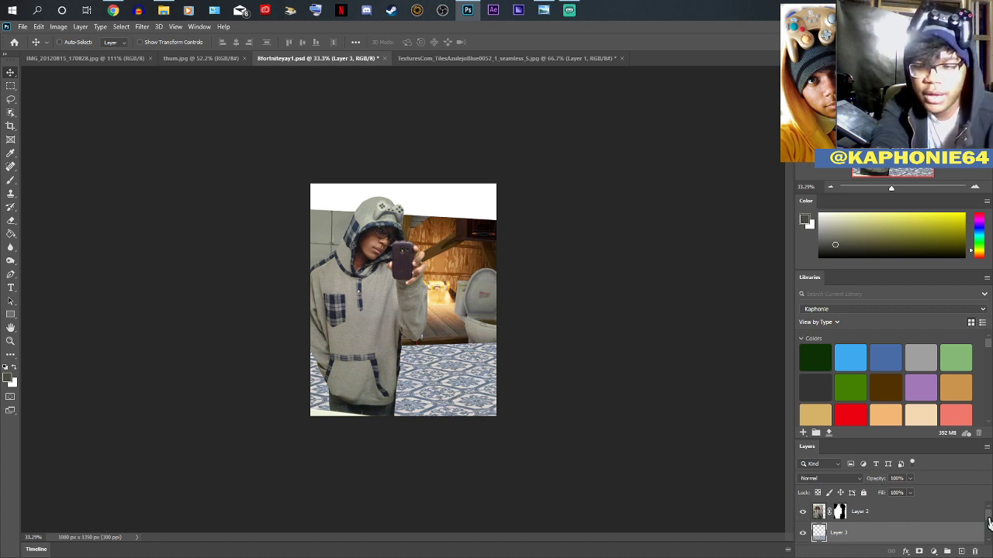
{"action": "scroll", "coordinate": [988, 525], "scroll_direction": "down", "scroll_amount": 1}
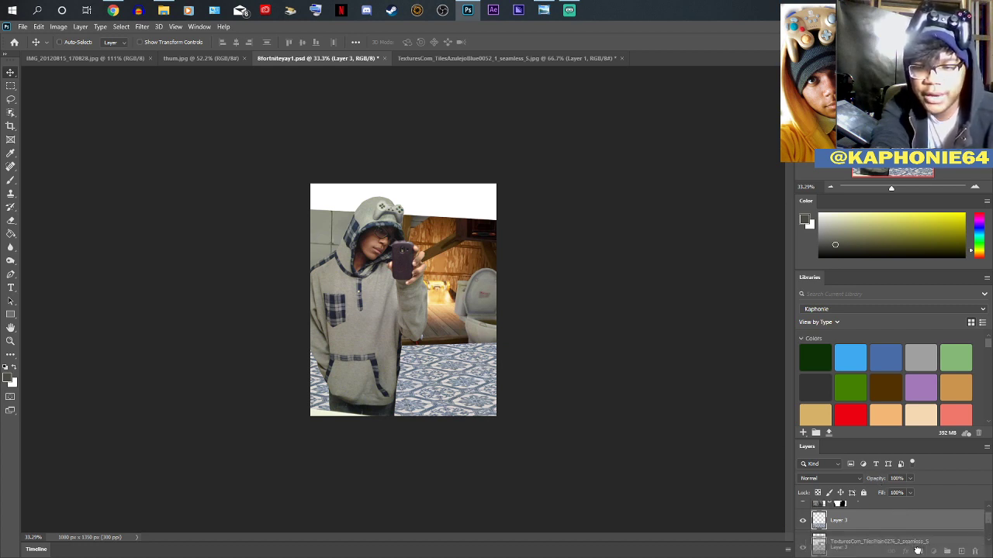
{"action": "left_click_drag", "start_coordinate": [917, 549], "coordinate": [908, 534]}
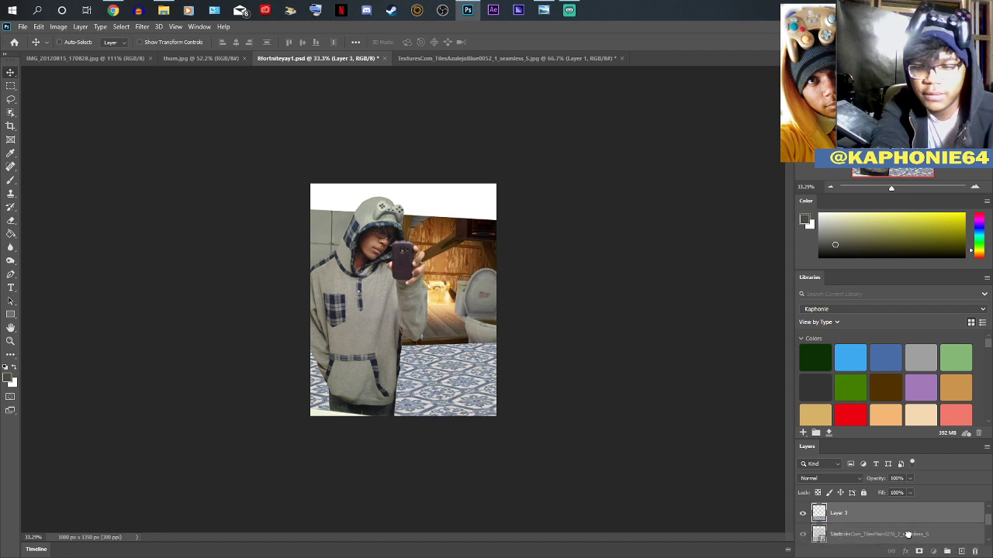
{"action": "mouse_move", "coordinate": [908, 535]}
{"action": "left_mouse_down"}
{"action": "mouse_move", "coordinate": [901, 550]}
{"action": "mouse_move", "coordinate": [900, 524]}
{"action": "left_mouse_up"}
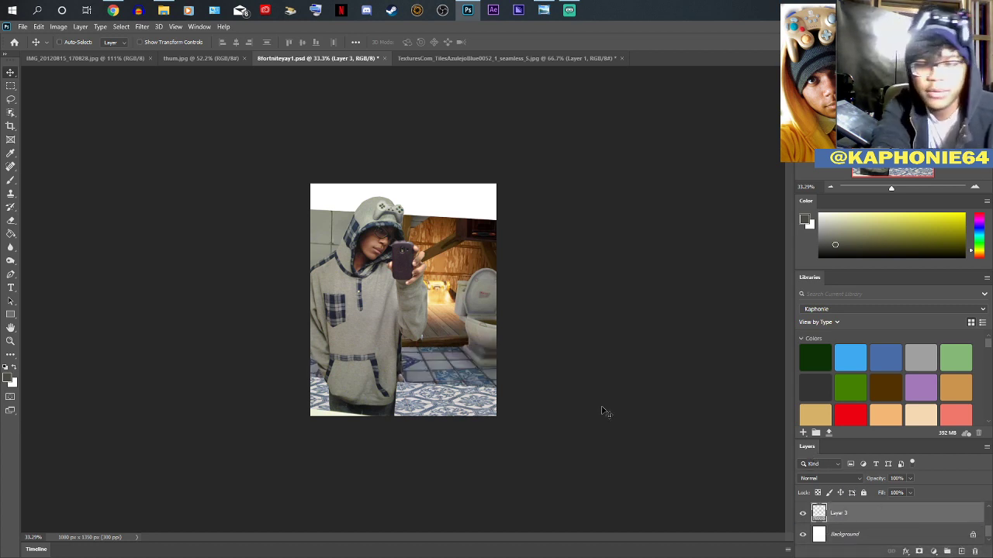
{"action": "left_click_drag", "start_coordinate": [472, 411], "coordinate": [469, 419]}
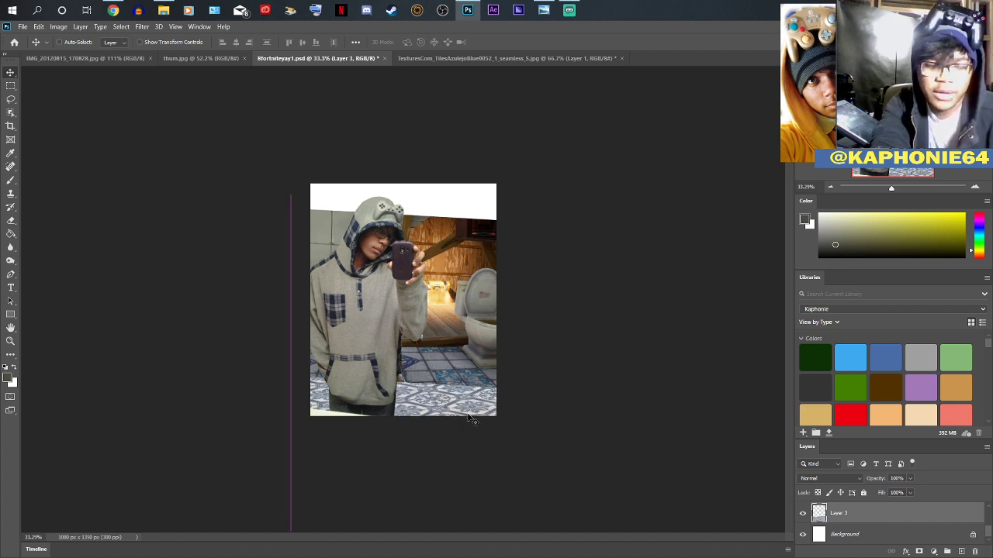
{"action": "left_click_drag", "start_coordinate": [468, 419], "coordinate": [469, 418]}
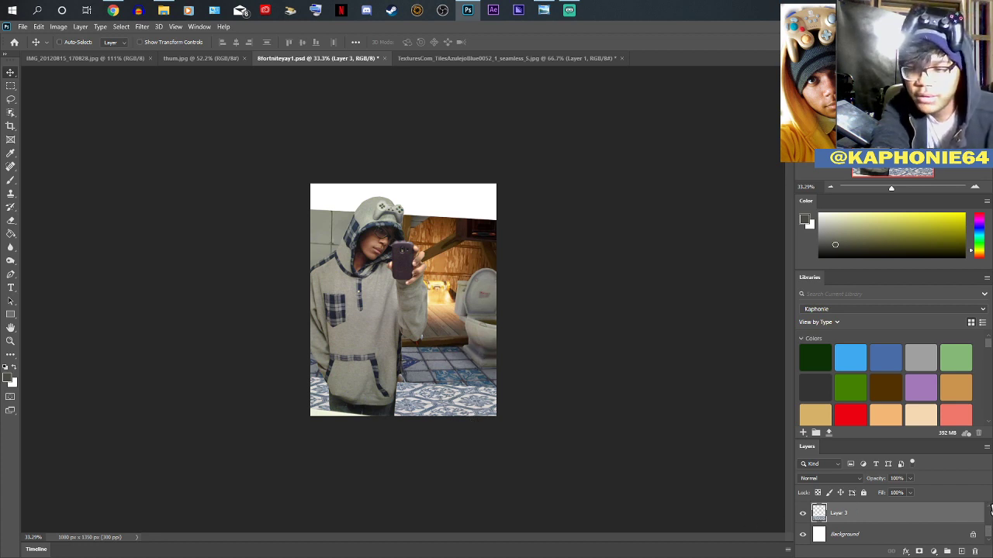
- Select the empty Layer 4 and reset colours to a black foreground
{"action": "scroll", "coordinate": [990, 512], "scroll_direction": "up", "scroll_amount": 1}
{"action": "scroll", "coordinate": [990, 512], "scroll_direction": "up", "scroll_amount": 2}
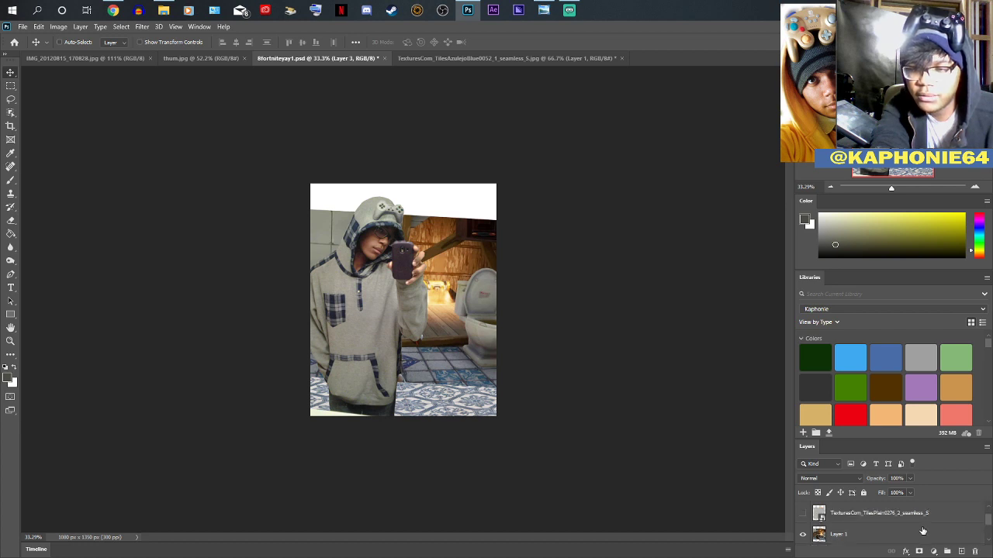
{"action": "left_click", "coordinate": [853, 534]}
{"action": "key", "text": "d"}
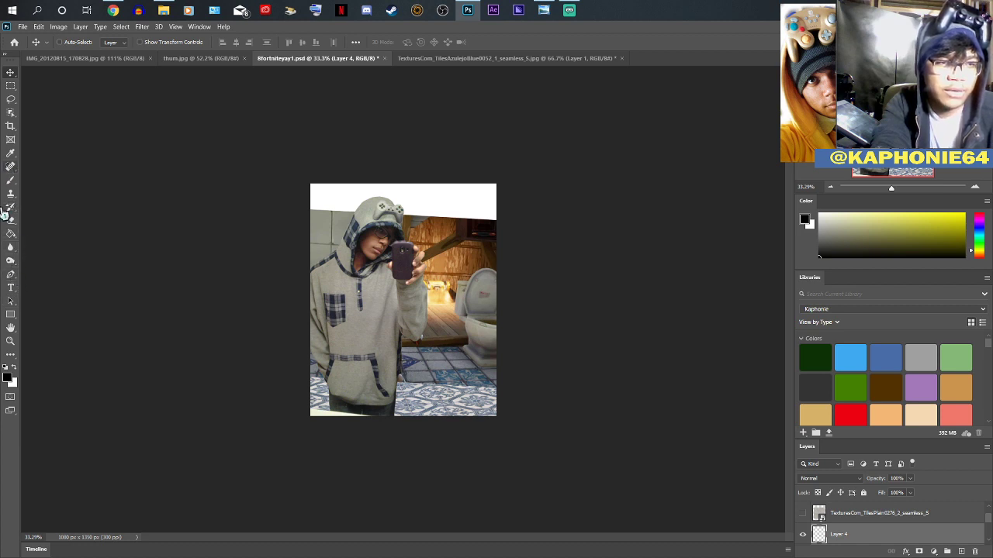
- On Layer 4, drag a black gradient upward from the bottom to darken the floor
{"action": "left_click", "coordinate": [11, 235]}
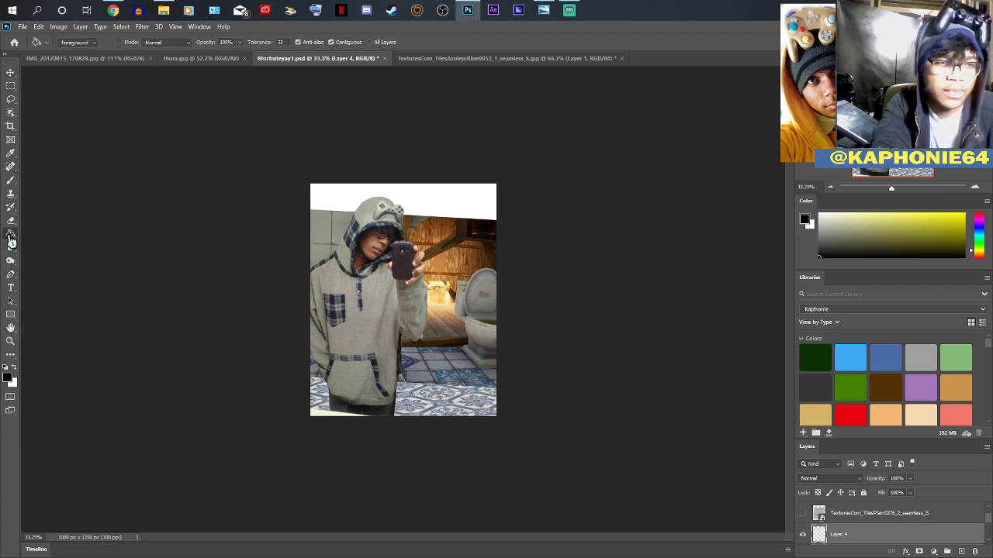
{"action": "right_click", "coordinate": [12, 241]}
{"action": "left_click", "coordinate": [48, 231]}
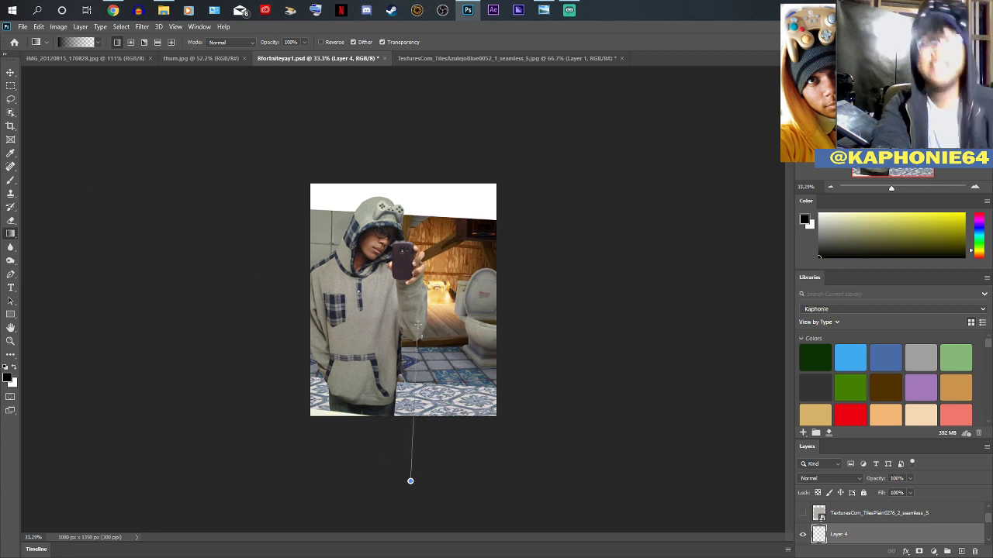
{"action": "left_click_drag", "start_coordinate": [410, 481], "coordinate": [418, 322]}
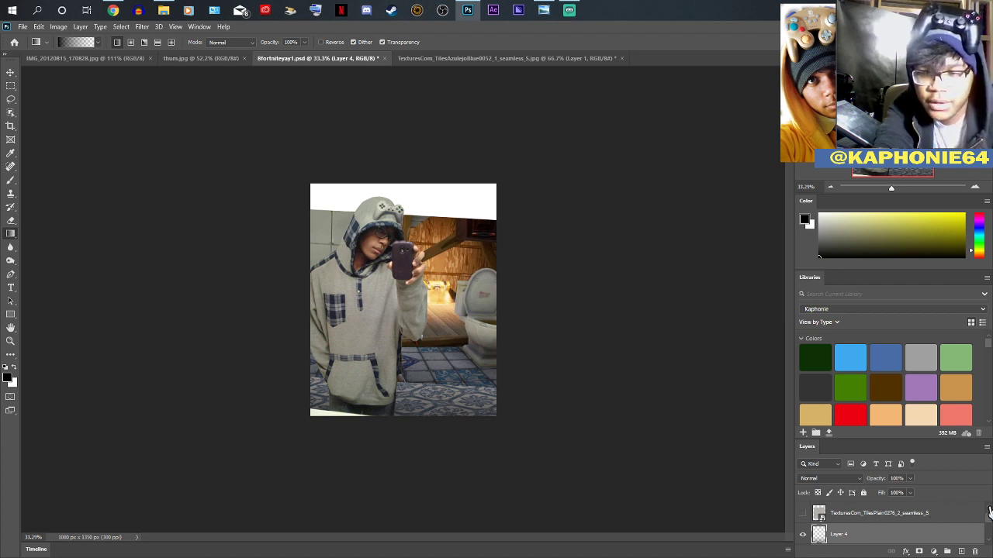
{"action": "scroll", "coordinate": [989, 512], "scroll_direction": "up", "scroll_amount": 1}
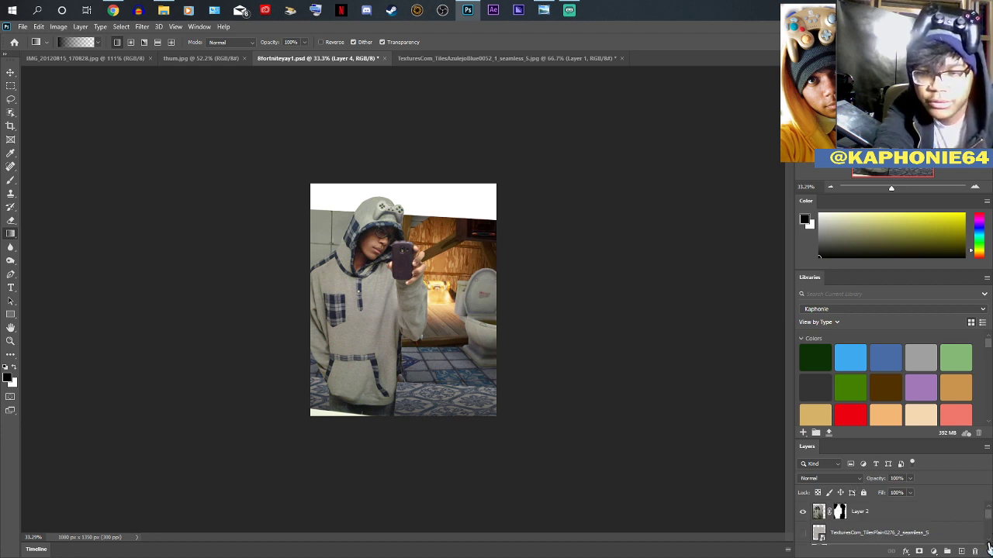
{"action": "scroll", "coordinate": [989, 547], "scroll_direction": "down", "scroll_amount": 2}
{"action": "scroll", "coordinate": [989, 511], "scroll_direction": "up", "scroll_amount": 1}
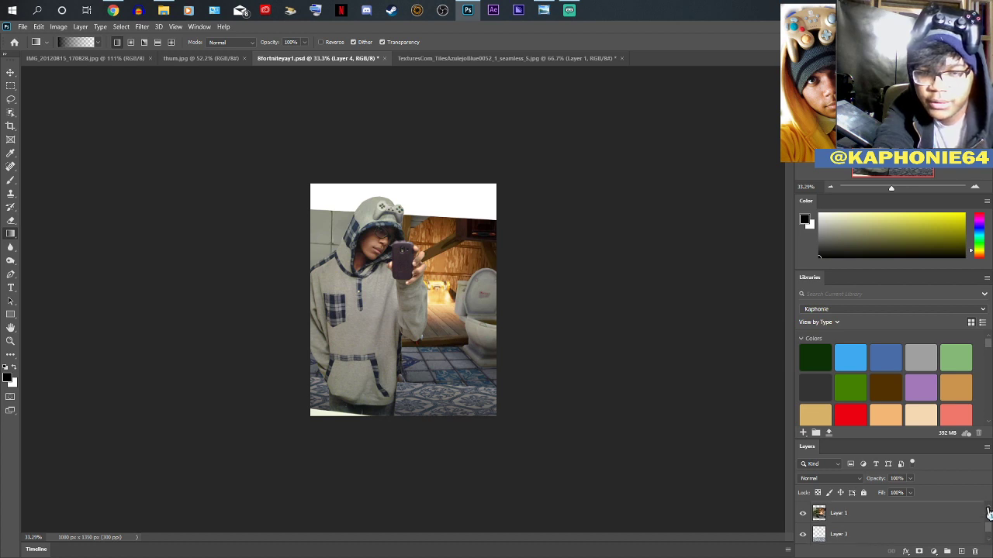
{"action": "scroll", "coordinate": [989, 512], "scroll_direction": "up", "scroll_amount": 1}
{"action": "scroll", "coordinate": [989, 512], "scroll_direction": "up", "scroll_amount": 1}
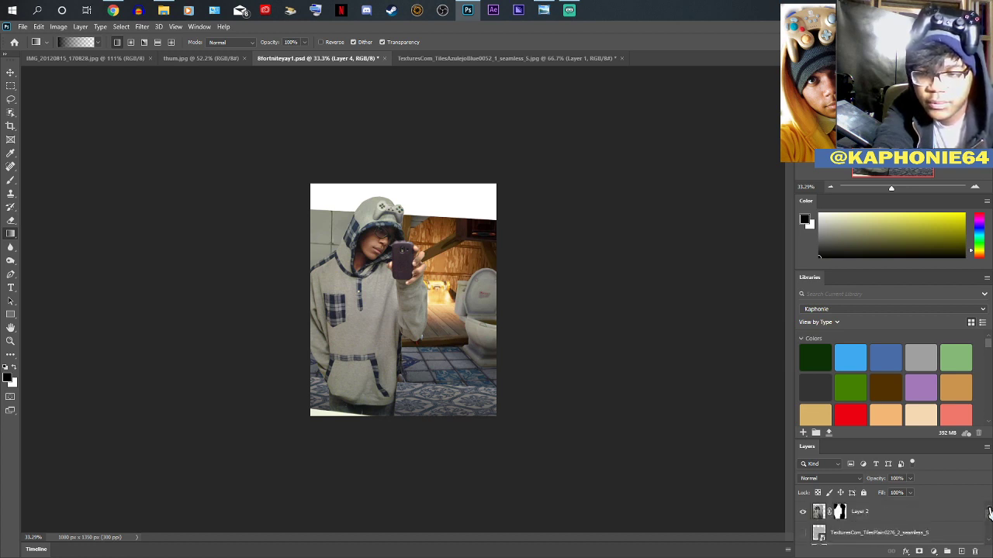
{"action": "scroll", "coordinate": [989, 545], "scroll_direction": "down", "scroll_amount": 1}
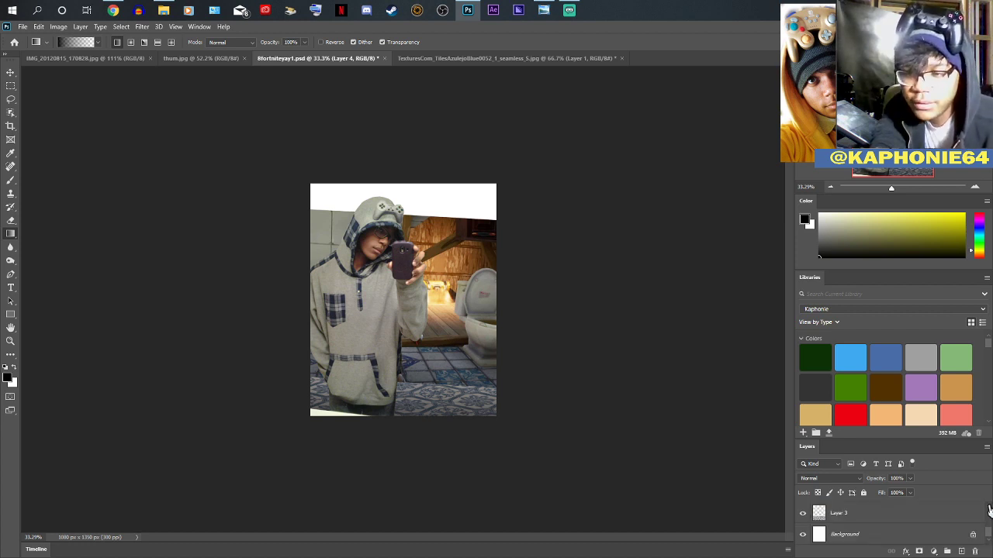
{"action": "scroll", "coordinate": [981, 516], "scroll_direction": "up", "scroll_amount": 1}
{"action": "scroll", "coordinate": [983, 528], "scroll_direction": "down", "scroll_amount": 1}
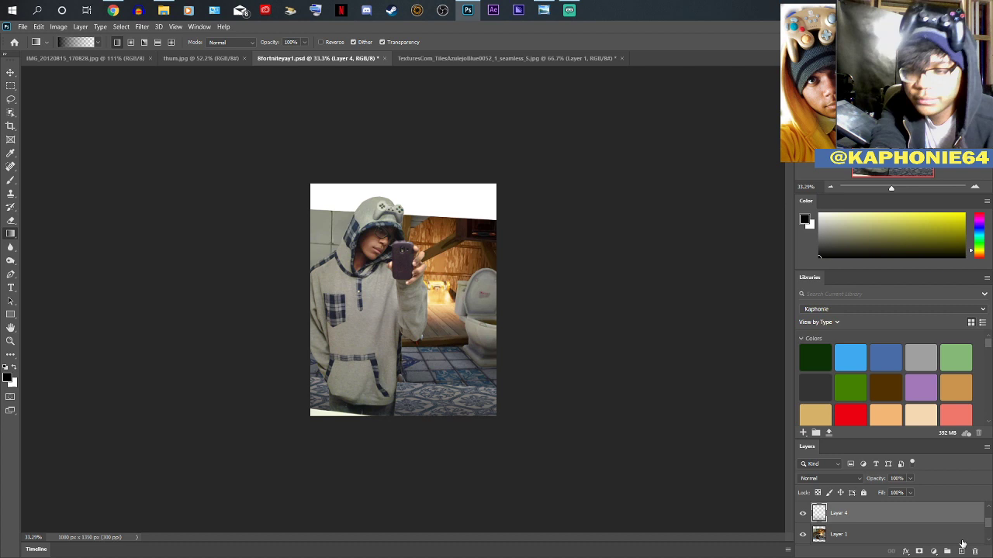
- Add a mask to Layer 1 and gradient-fade the floor texture's upper edge
{"action": "left_click", "coordinate": [901, 541]}
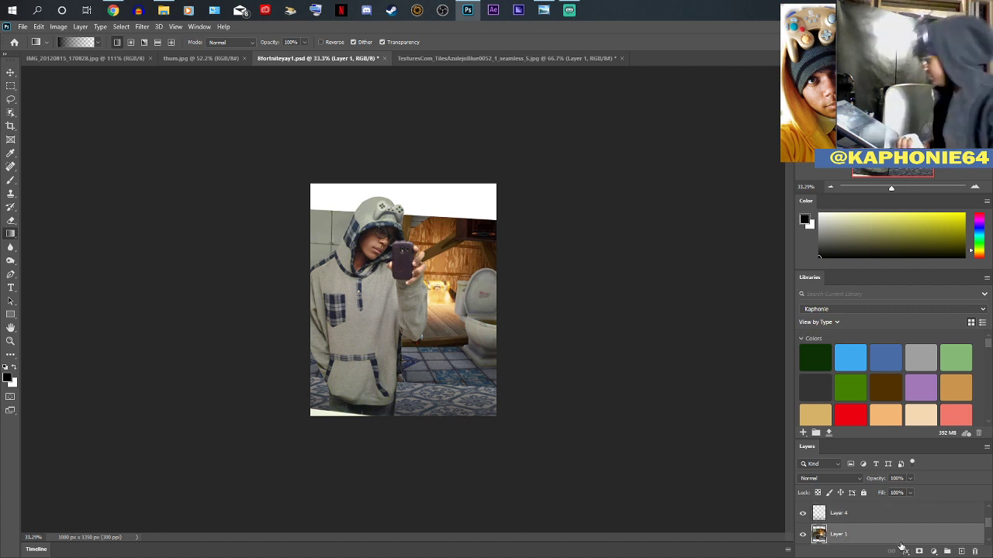
{"action": "key", "text": "z"}
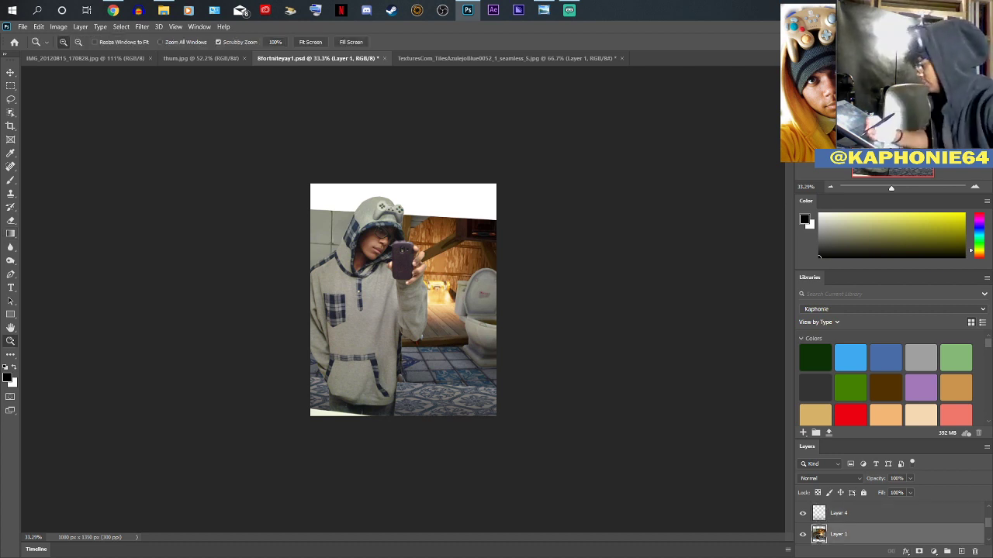
{"action": "left_click_drag", "start_coordinate": [404, 354], "coordinate": [471, 381]}
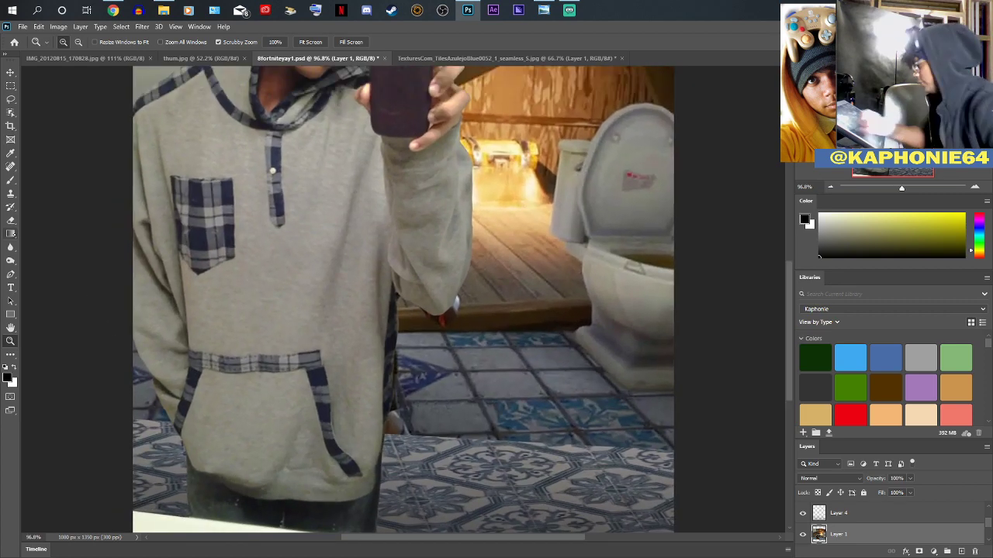
{"action": "left_click", "coordinate": [933, 551]}
{"action": "key", "text": "g"}
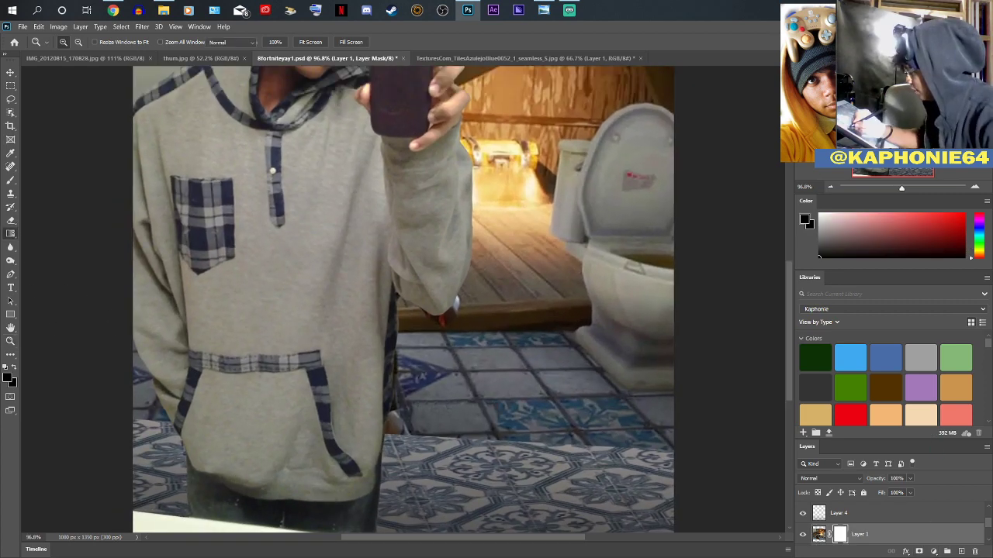
{"action": "left_click_drag", "start_coordinate": [453, 435], "coordinate": [492, 307]}
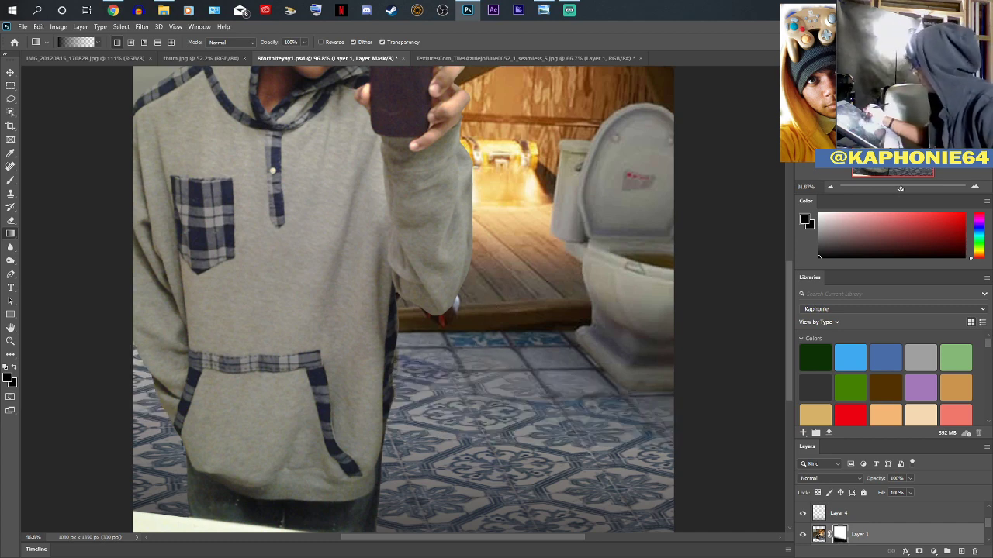
{"action": "scroll", "coordinate": [403, 299], "scroll_direction": "down", "scroll_amount": 5}
{"action": "scroll", "coordinate": [403, 299], "scroll_direction": "up", "scroll_amount": 1}
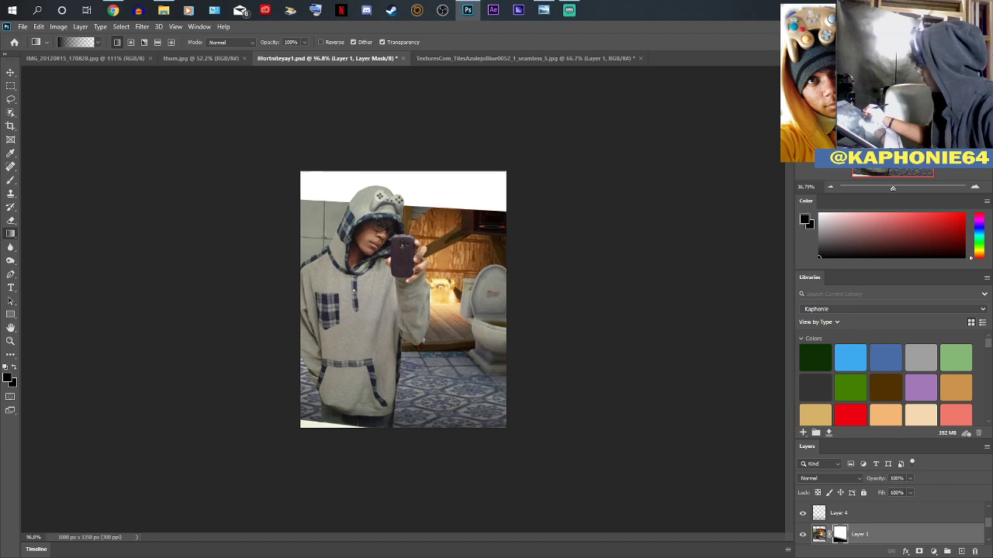
{"action": "scroll", "coordinate": [403, 300], "scroll_direction": "up", "scroll_amount": 1}
{"action": "scroll", "coordinate": [404, 300], "scroll_direction": "up", "scroll_amount": 1}
{"action": "scroll", "coordinate": [403, 300], "scroll_direction": "up", "scroll_amount": 5}
{"action": "scroll", "coordinate": [403, 300], "scroll_direction": "down", "scroll_amount": 2}
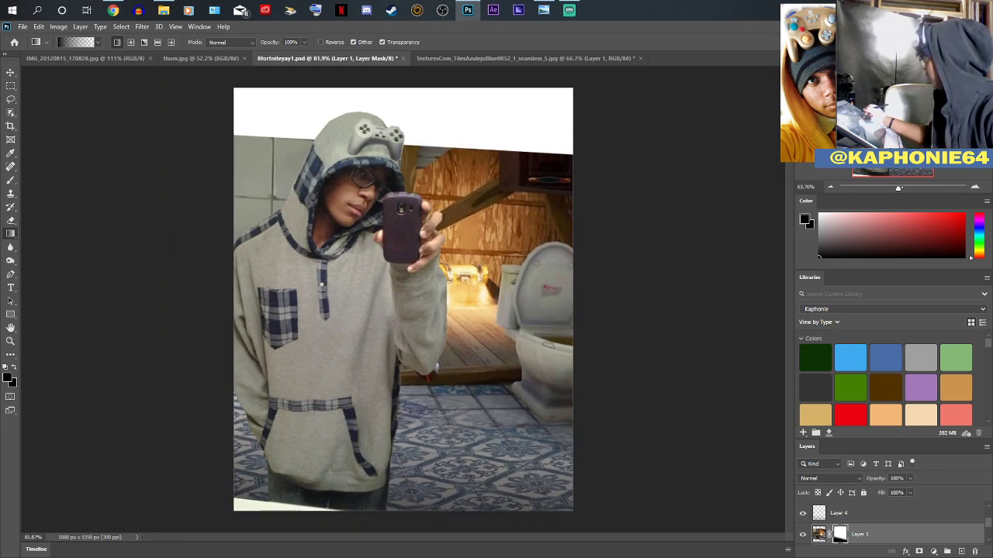
{"action": "scroll", "coordinate": [403, 299], "scroll_direction": "down", "scroll_amount": 2}
{"action": "scroll", "coordinate": [403, 299], "scroll_direction": "up", "scroll_amount": 1}
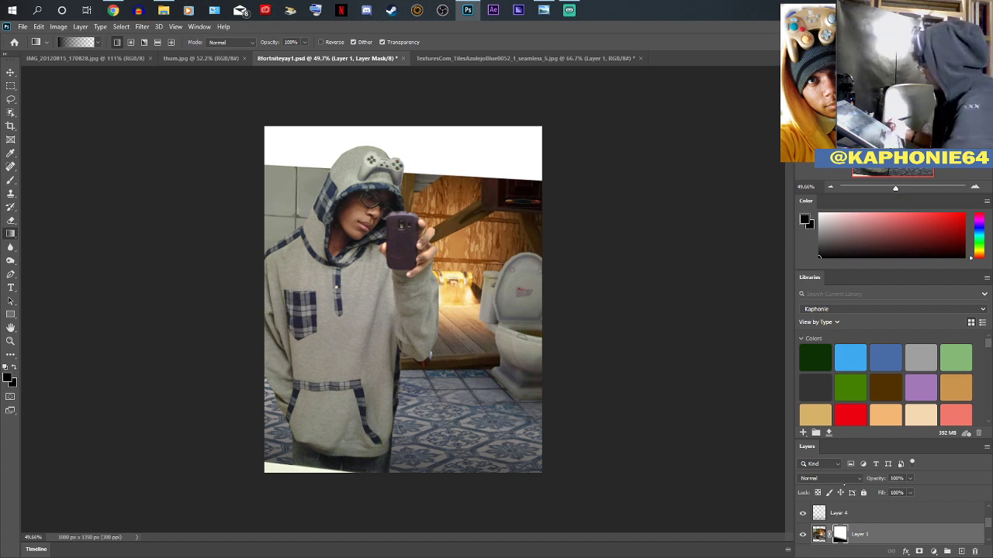
- Fade the mask gradient to about 62% opacity and add a new empty Layer 5
{"action": "left_click", "coordinate": [38, 26]}
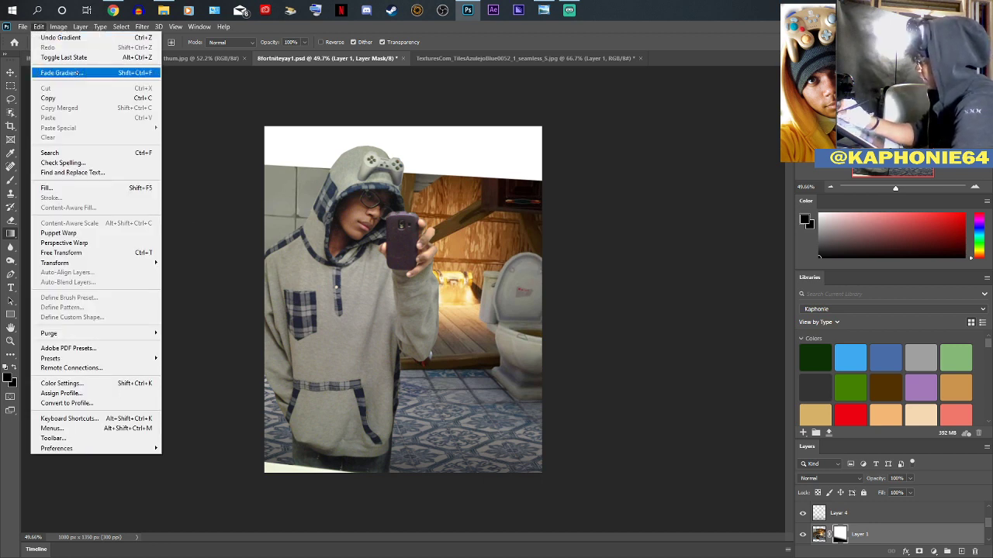
{"action": "left_click", "coordinate": [77, 72]}
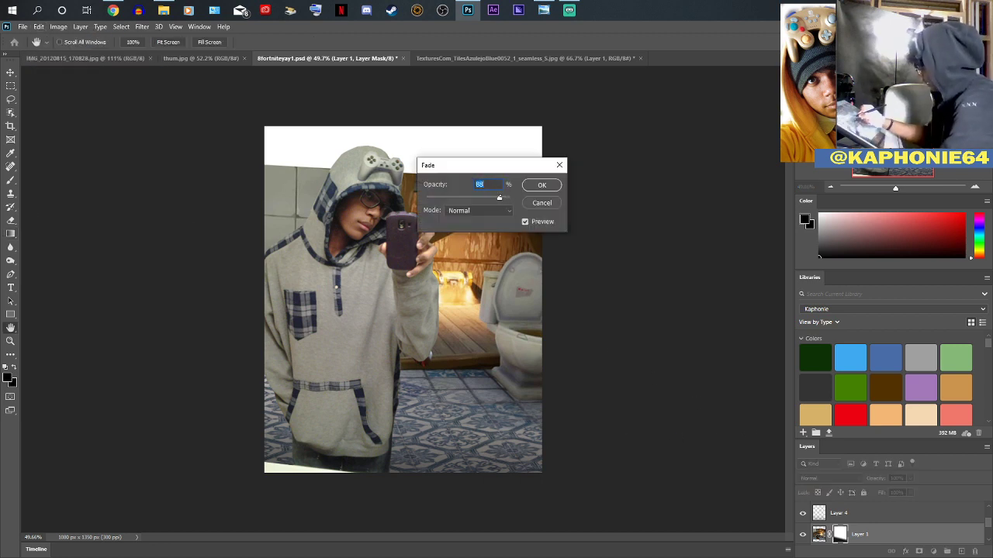
{"action": "left_click_drag", "start_coordinate": [499, 198], "coordinate": [463, 198]}
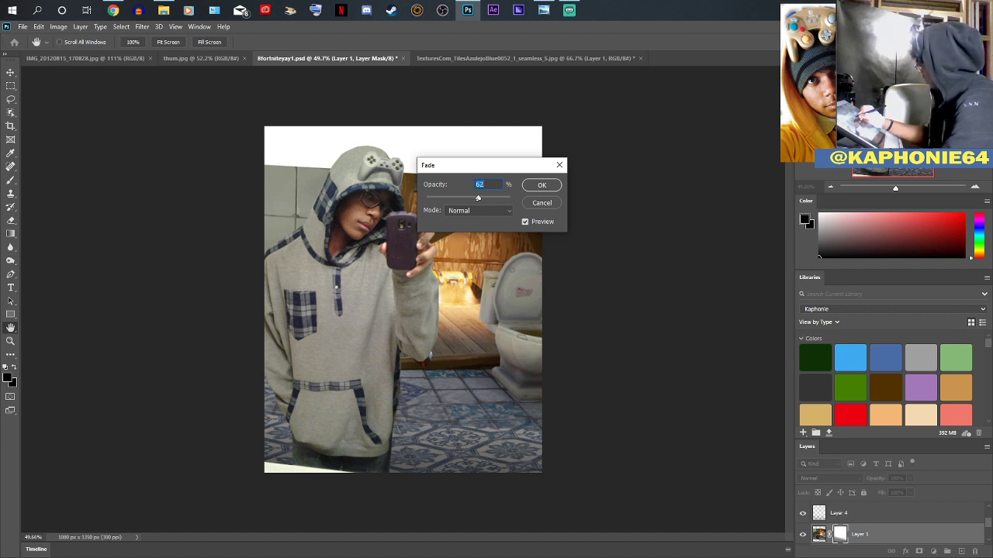
{"action": "left_click", "coordinate": [542, 179]}
{"action": "key", "text": "g"}
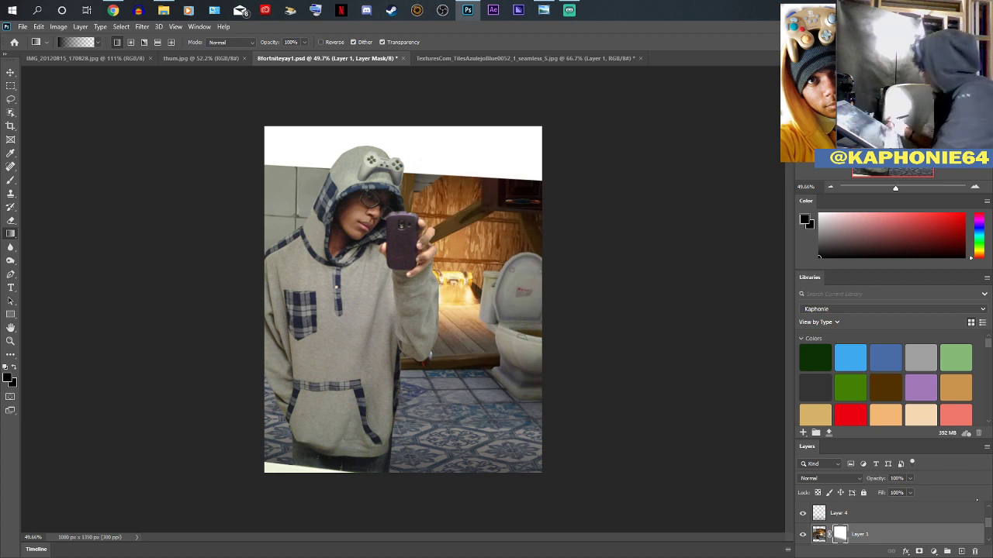
{"action": "scroll", "coordinate": [892, 524], "scroll_direction": "up", "scroll_amount": 3}
{"action": "left_click", "coordinate": [962, 551]}
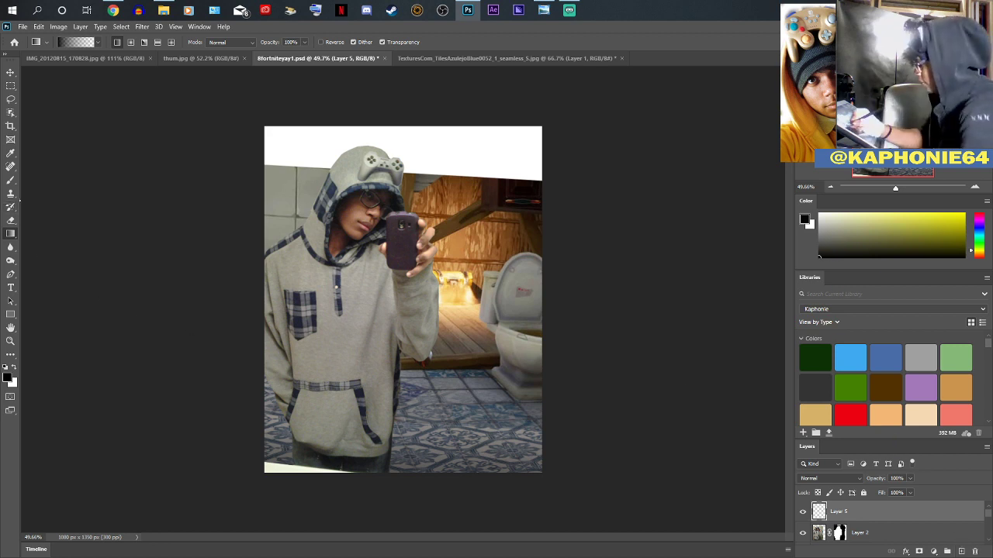
- Set up a large Soft Round brush with 0% hardness
{"action": "left_click", "coordinate": [11, 179]}
{"action": "left_click", "coordinate": [66, 42]}
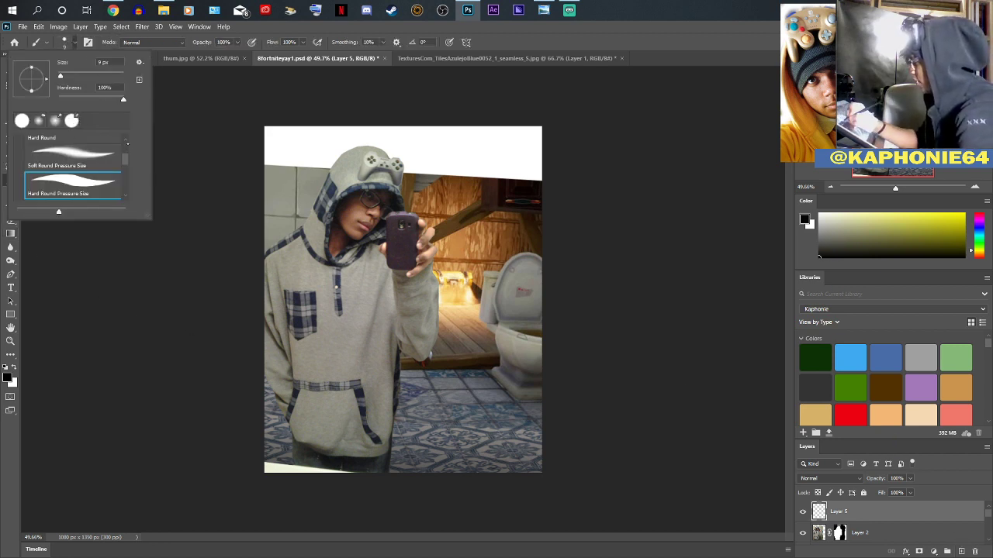
{"action": "scroll", "coordinate": [72, 166], "scroll_direction": "up", "scroll_amount": 1}
{"action": "scroll", "coordinate": [73, 167], "scroll_direction": "up", "scroll_amount": 2}
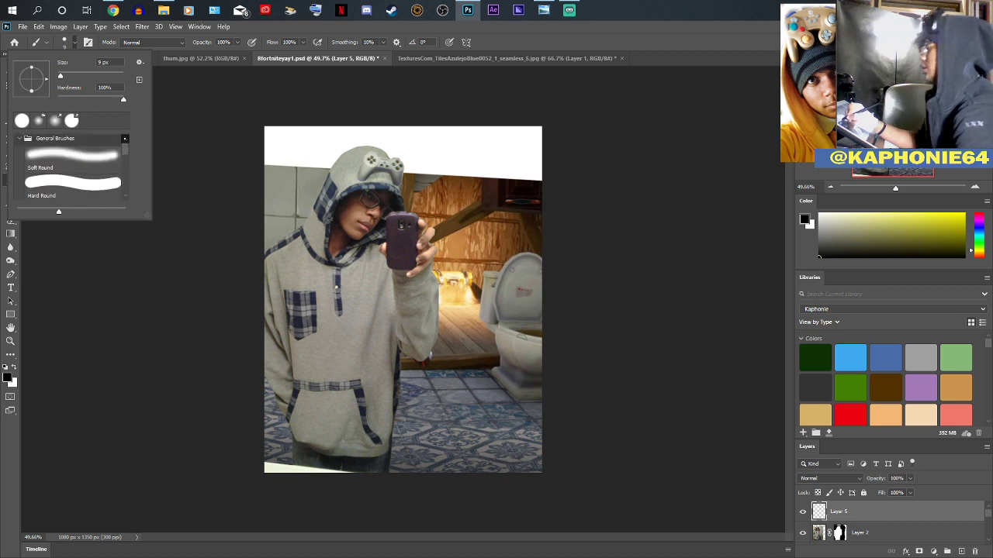
{"action": "left_click", "coordinate": [73, 161]}
{"action": "left_click_drag", "start_coordinate": [85, 75], "coordinate": [107, 76]}
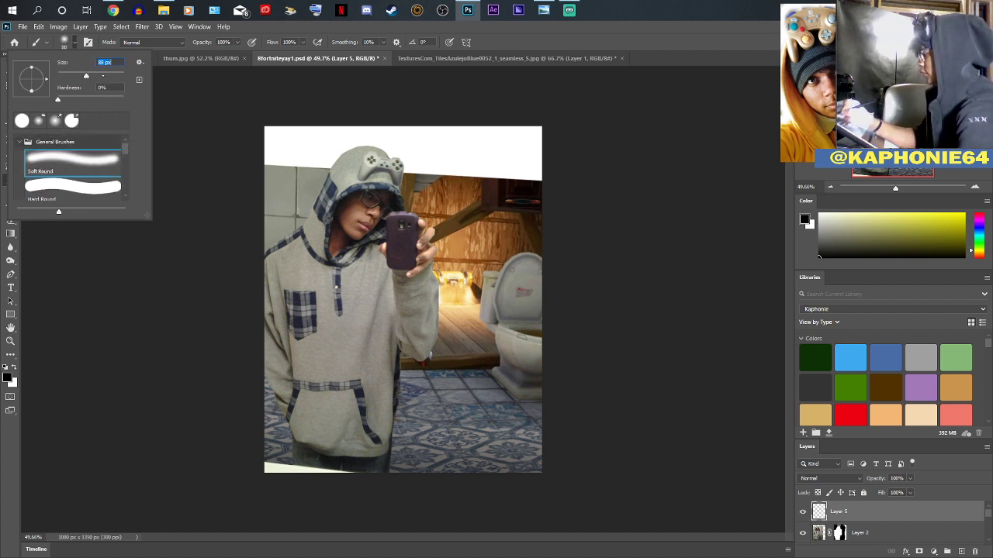
{"action": "left_click", "coordinate": [396, 117]}
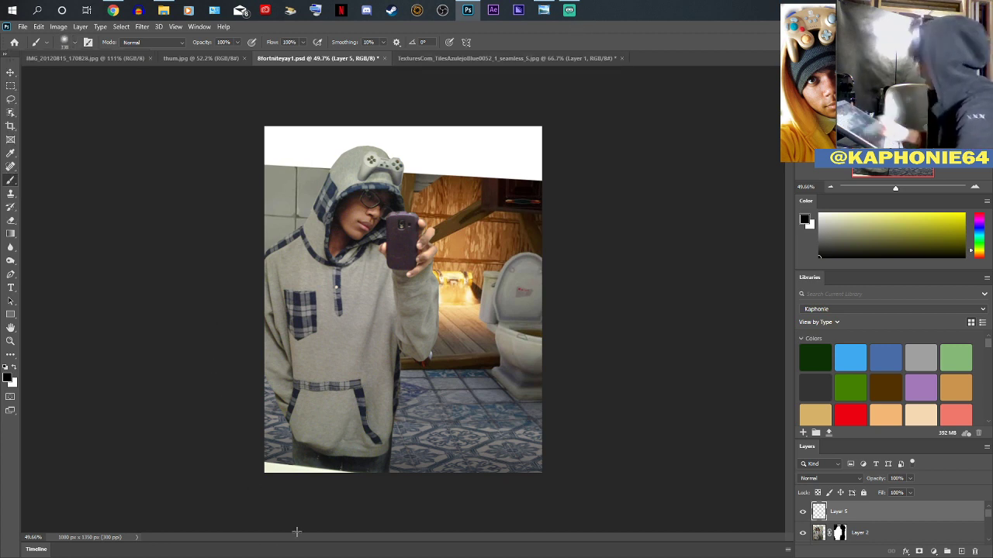
- Paint black along the right, left, bottom-left and top-right edges on Layer 5
{"action": "mouse_move", "coordinate": [524, 144]}
{"action": "left_mouse_down"}
{"action": "mouse_move", "coordinate": [522, 481]}
{"action": "mouse_move", "coordinate": [594, 395]}
{"action": "left_mouse_up"}
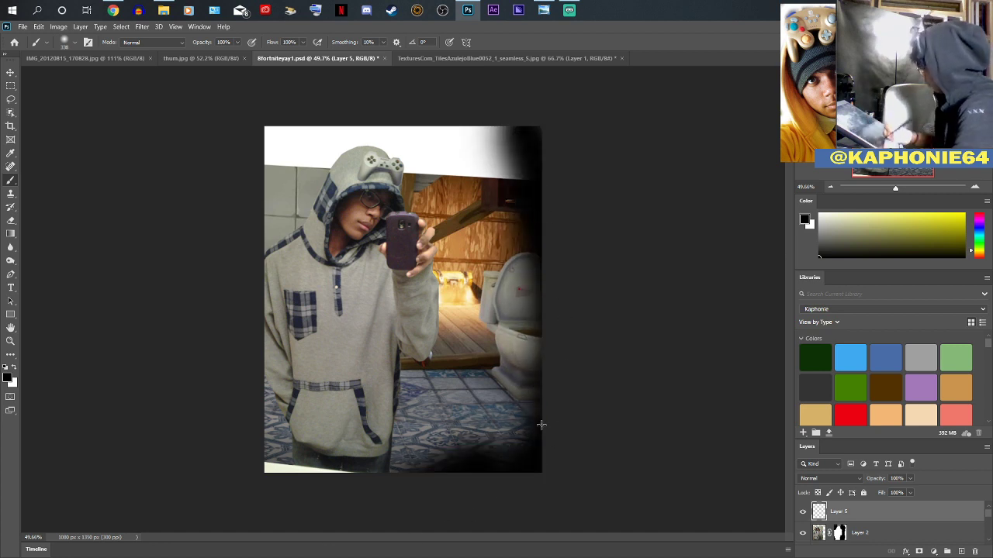
{"action": "left_click_drag", "start_coordinate": [357, 128], "coordinate": [382, 555]}
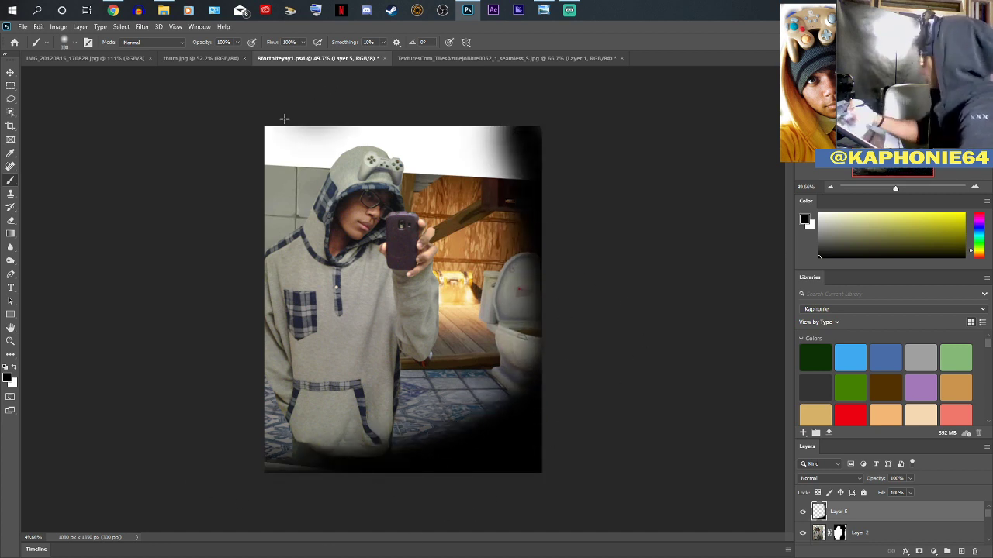
{"action": "left_click_drag", "start_coordinate": [213, 386], "coordinate": [452, 546]}
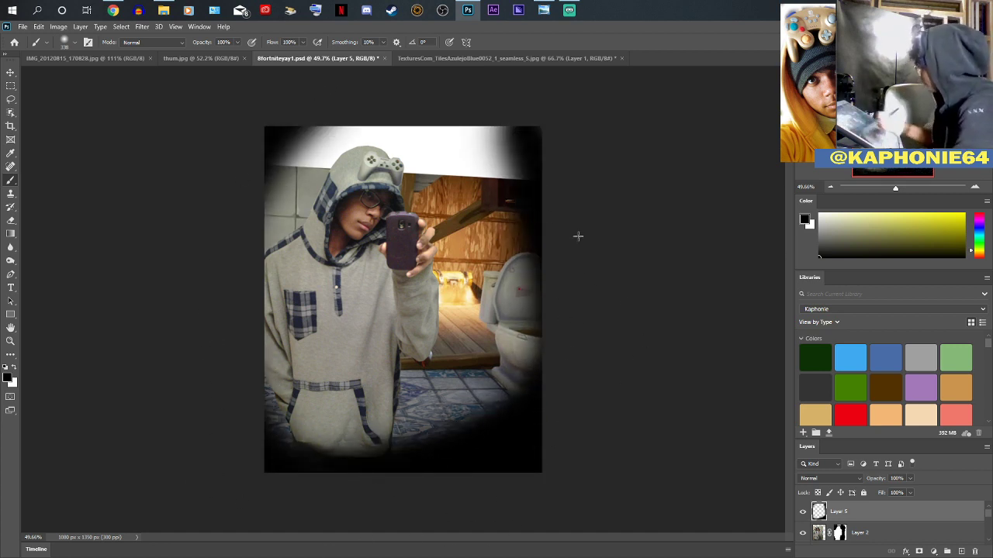
{"action": "left_click_drag", "start_coordinate": [578, 235], "coordinate": [638, 236]}
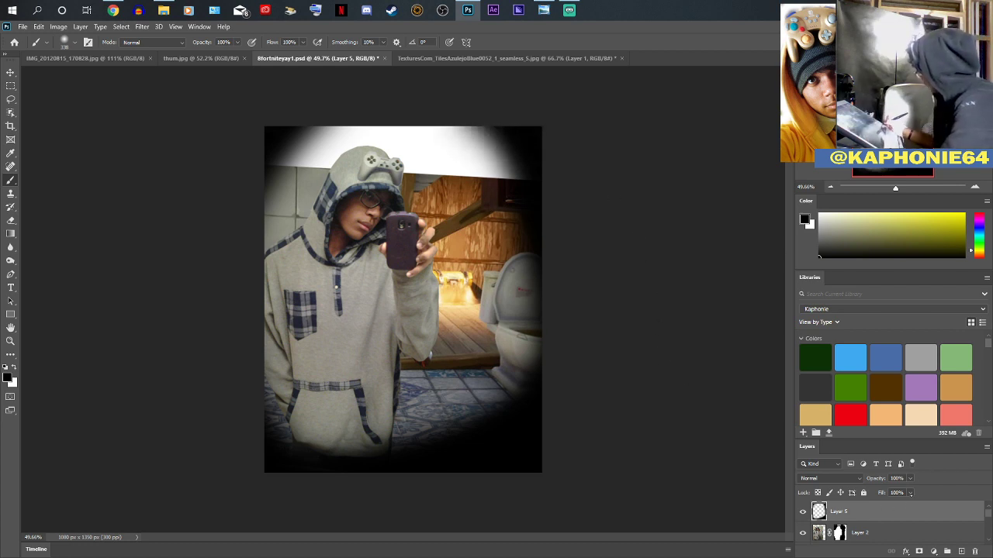
{"action": "left_click", "coordinate": [909, 494]}
{"action": "left_click_drag", "start_coordinate": [898, 510], "coordinate": [888, 505]}
{"action": "key", "text": "Escape"}
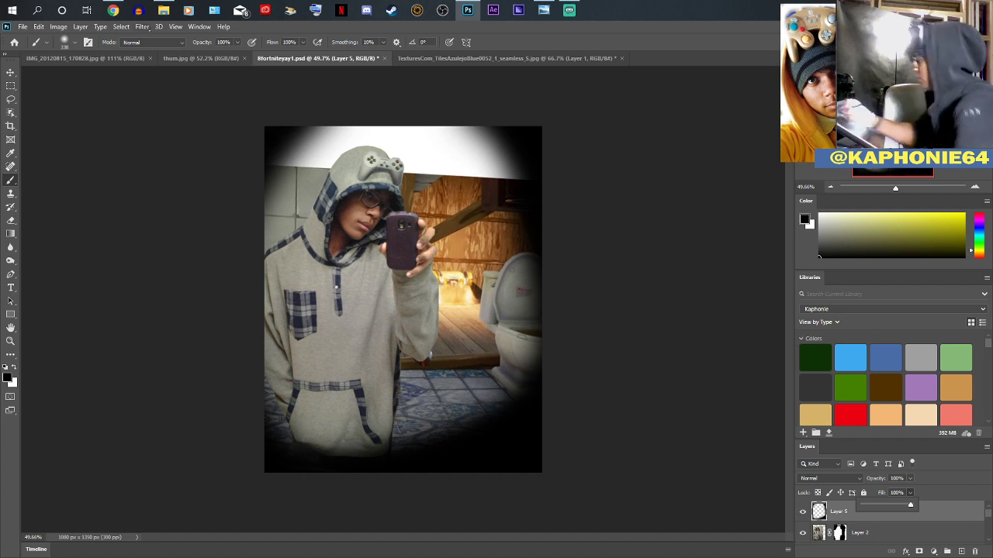
{"action": "left_click", "coordinate": [142, 27]}
{"action": "mouse_move", "coordinate": [200, 144]}
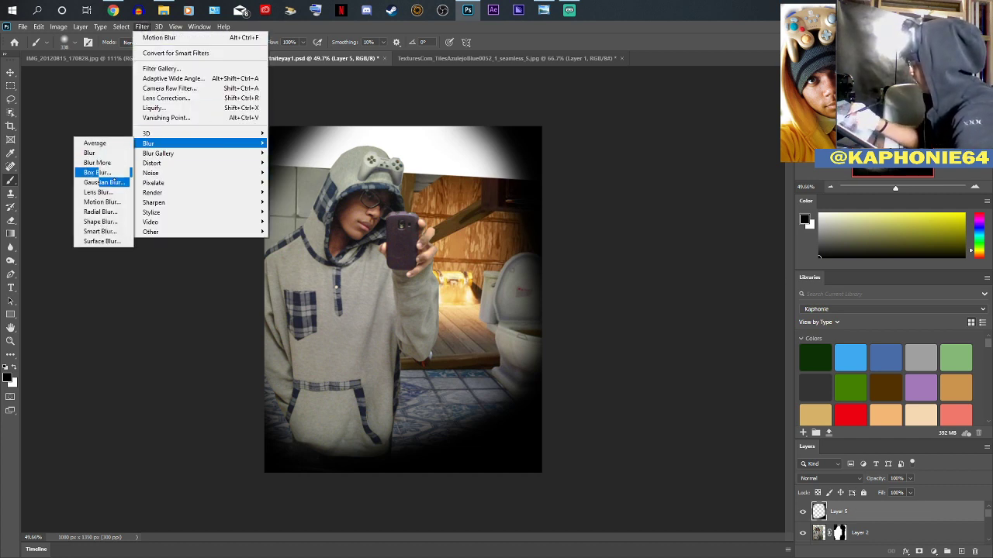
- Gaussian-blur the vignette layer, settling on a radius of 89
{"action": "left_click", "coordinate": [101, 183]}
{"action": "left_click_drag", "start_coordinate": [473, 132], "coordinate": [672, 262]}
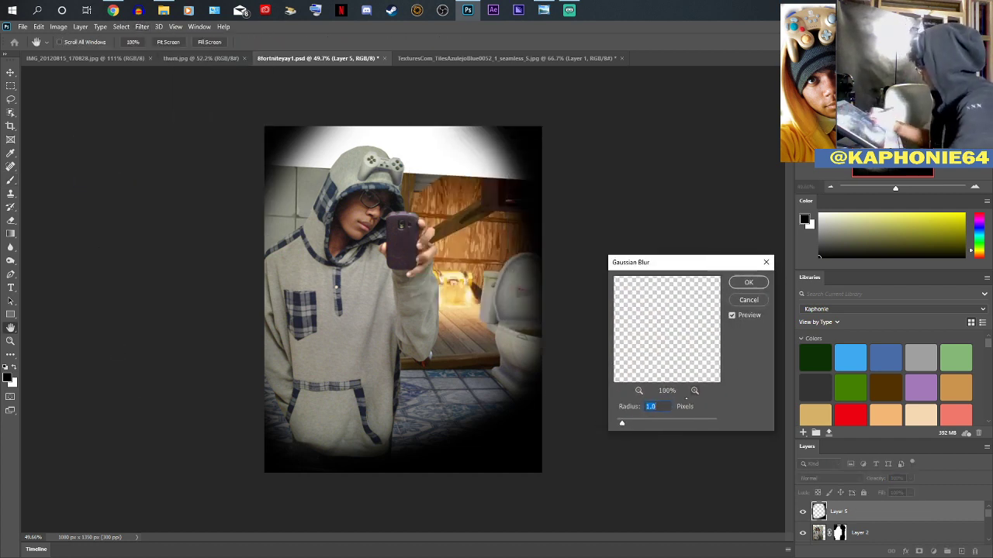
{"action": "left_click_drag", "start_coordinate": [632, 423], "coordinate": [680, 424]}
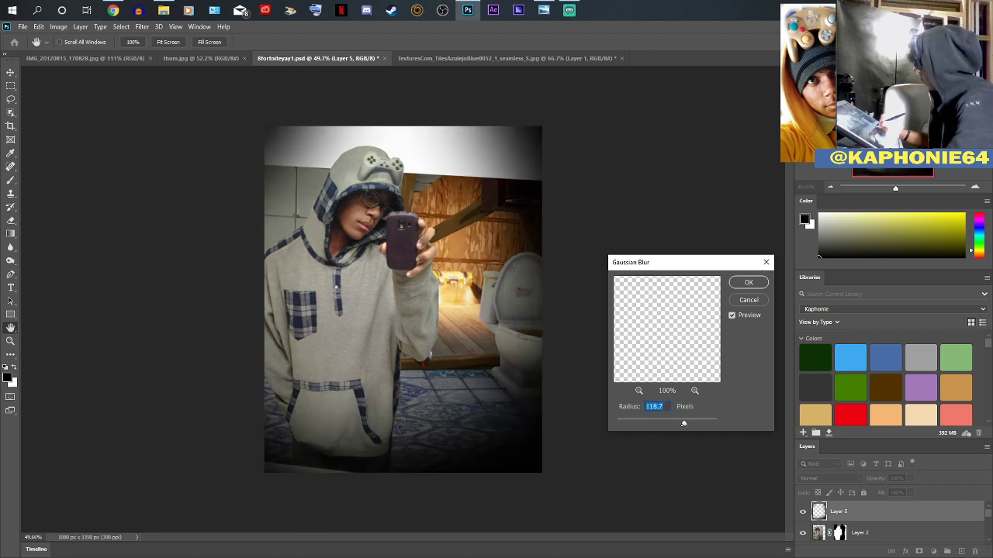
{"action": "left_click_drag", "start_coordinate": [684, 423], "coordinate": [682, 423]}
{"action": "left_click", "coordinate": [734, 299]}
{"action": "key", "text": "b"}
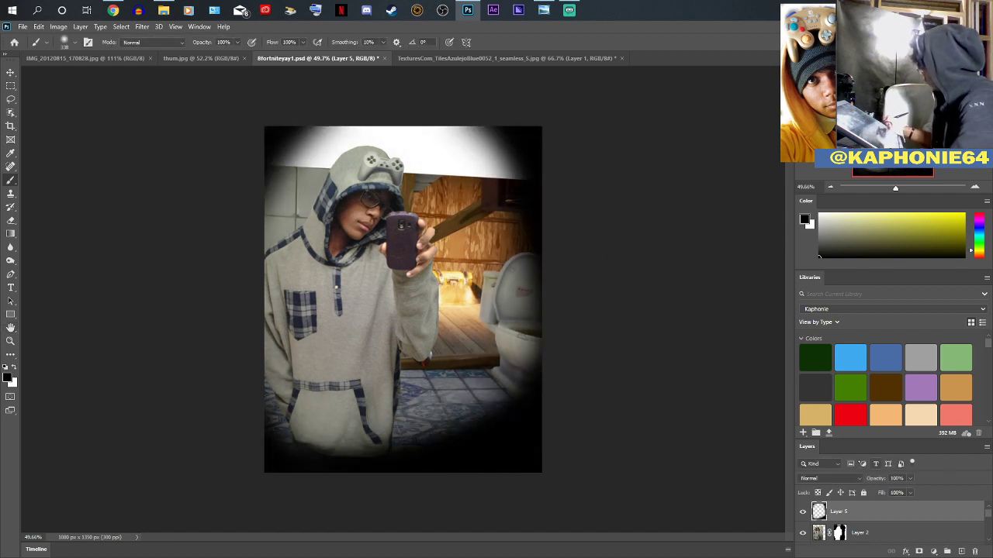
{"action": "left_click", "coordinate": [142, 27]}
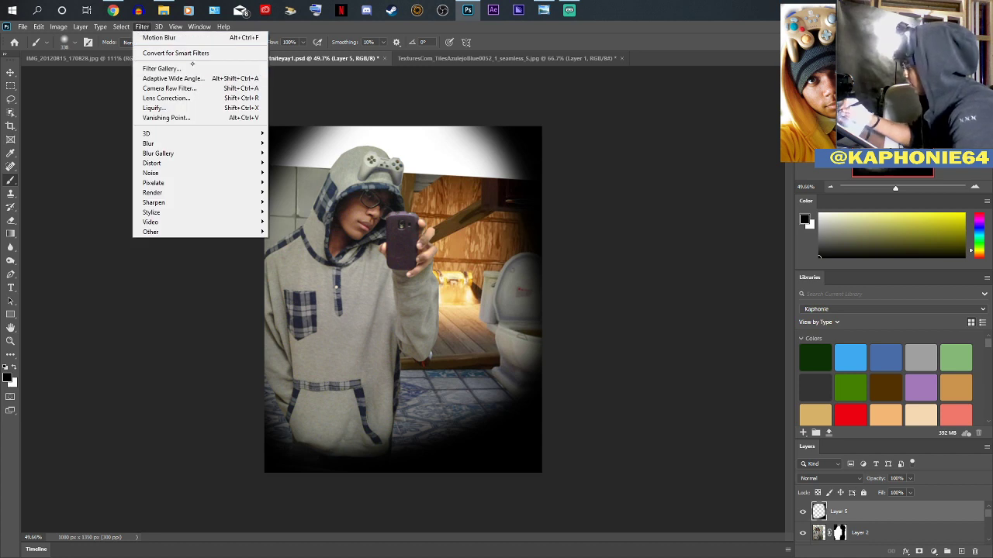
{"action": "mouse_move", "coordinate": [148, 144]}
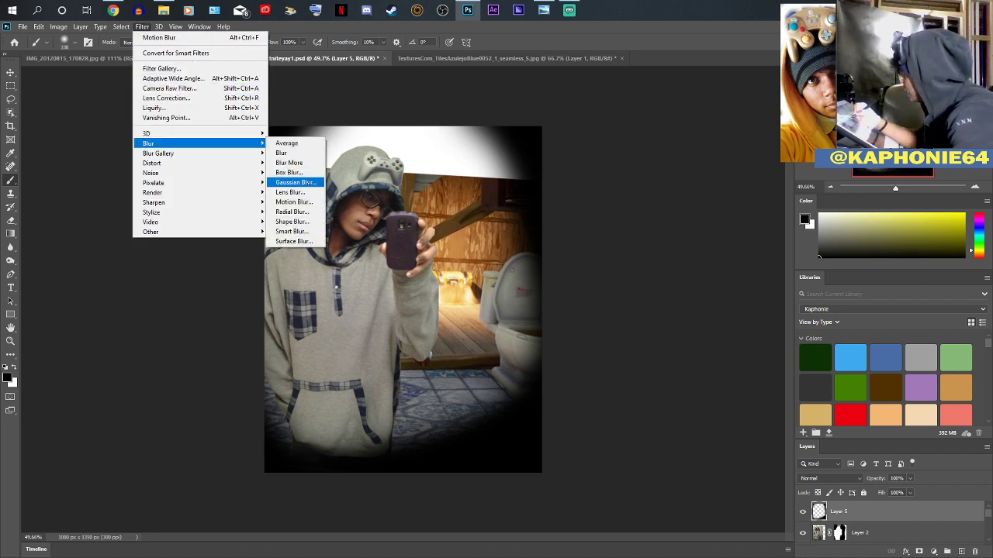
{"action": "left_click", "coordinate": [295, 183]}
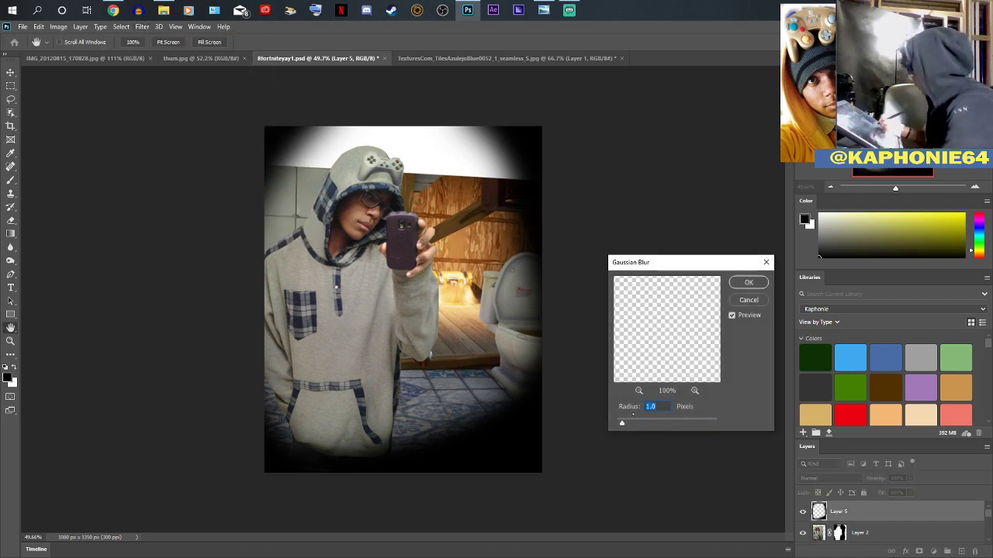
{"action": "left_click_drag", "start_coordinate": [636, 423], "coordinate": [685, 422]}
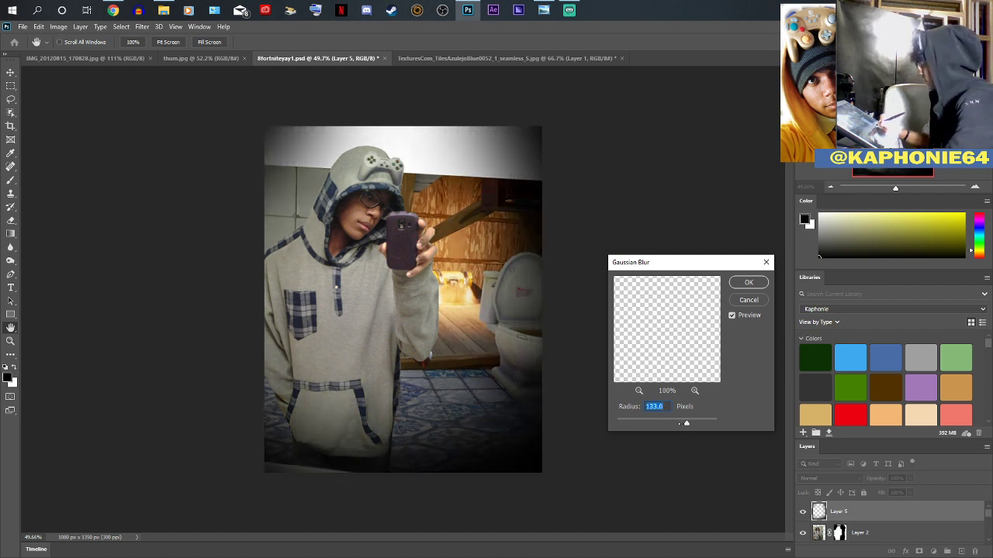
{"action": "left_click_drag", "start_coordinate": [685, 423], "coordinate": [685, 423]}
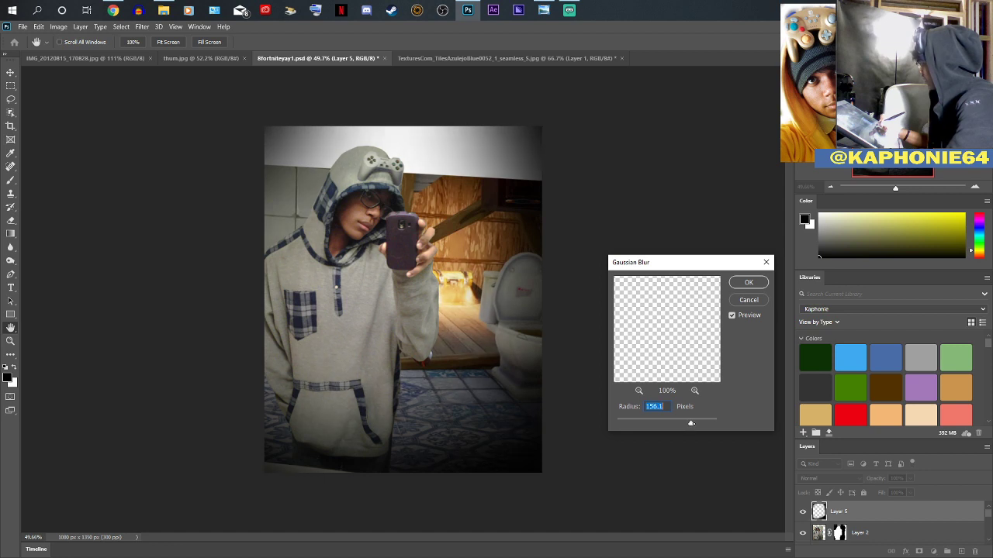
{"action": "key", "text": "Return"}
{"action": "key", "text": "b"}
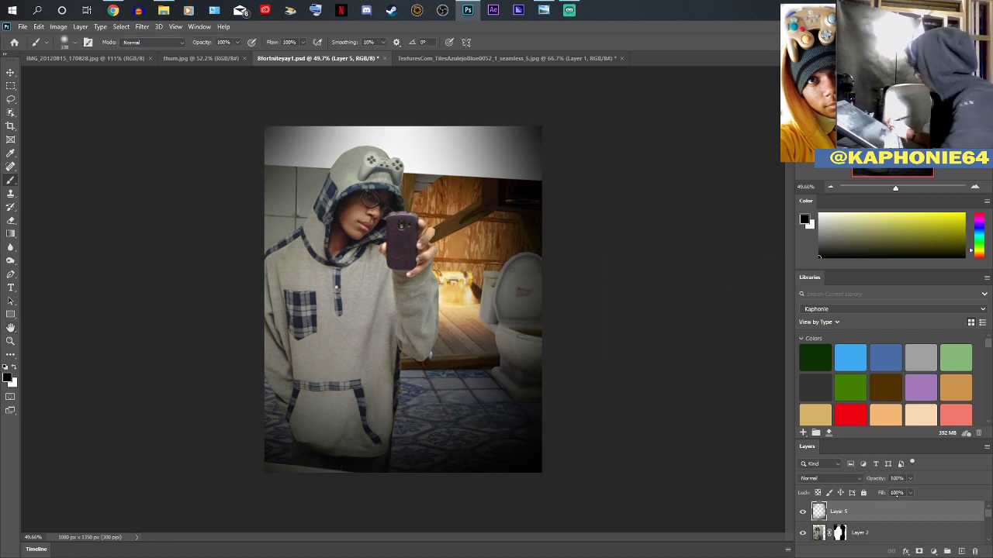
- Set Layer 5 to 100% fill and Soft Light blend mode, toggling visibility to compare
{"action": "left_click", "coordinate": [910, 493]}
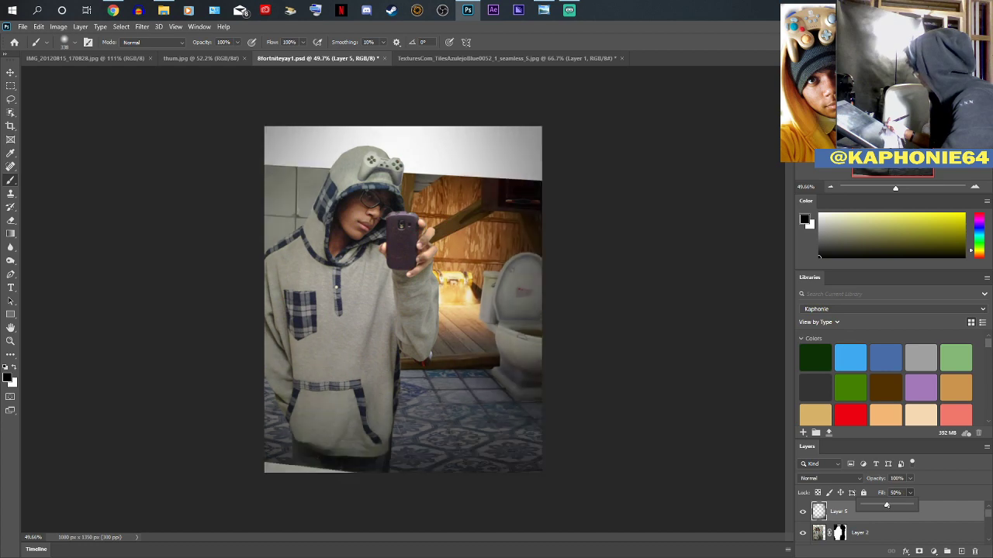
{"action": "left_click_drag", "start_coordinate": [887, 505], "coordinate": [911, 504]}
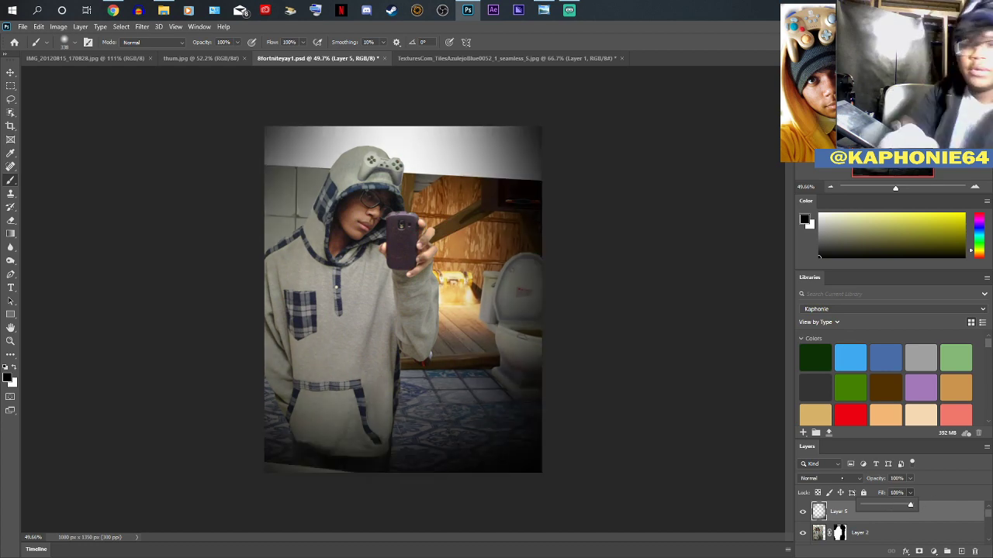
{"action": "left_click", "coordinate": [828, 478]}
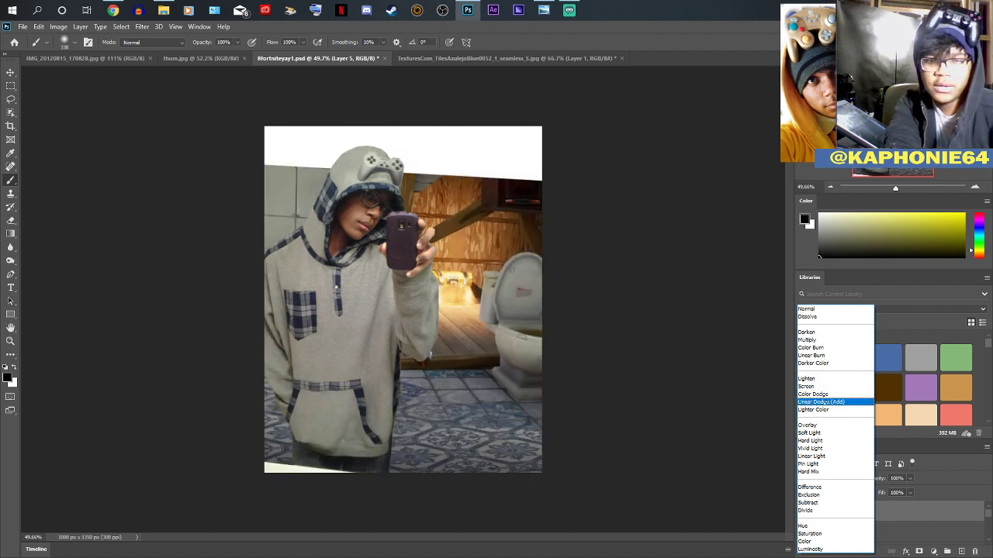
{"action": "left_click", "coordinate": [833, 431]}
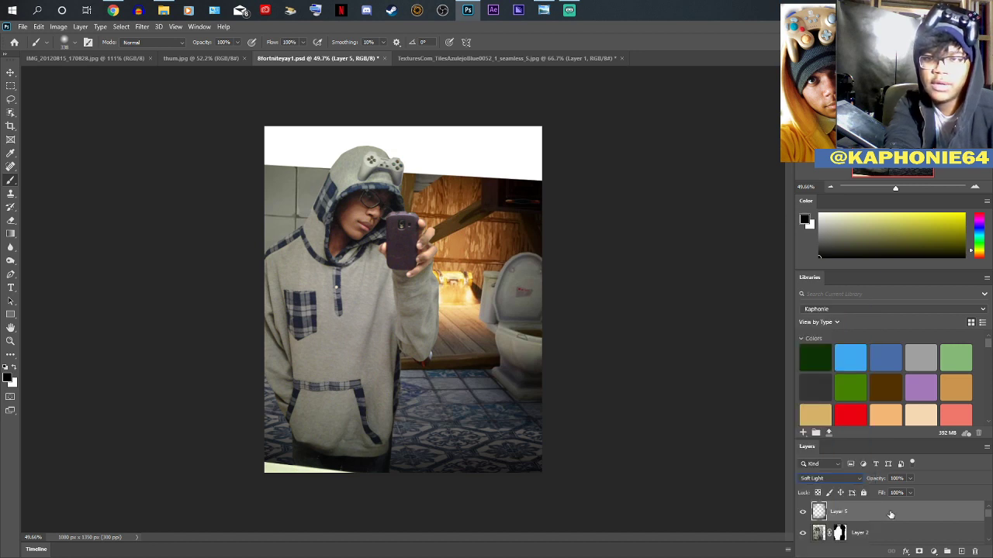
{"action": "left_click", "coordinate": [802, 512]}
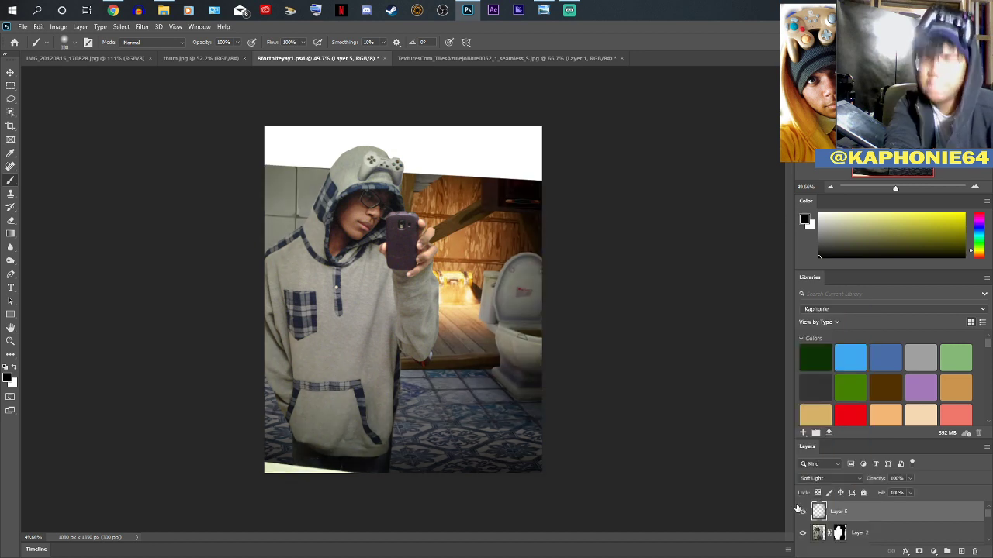
{"action": "left_click", "coordinate": [802, 512]}
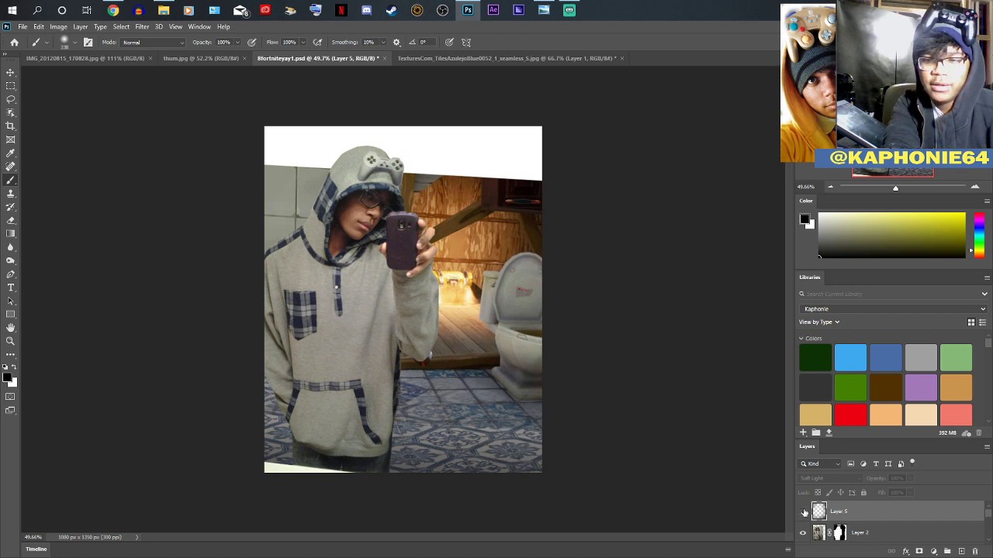
{"action": "left_click", "coordinate": [802, 511]}
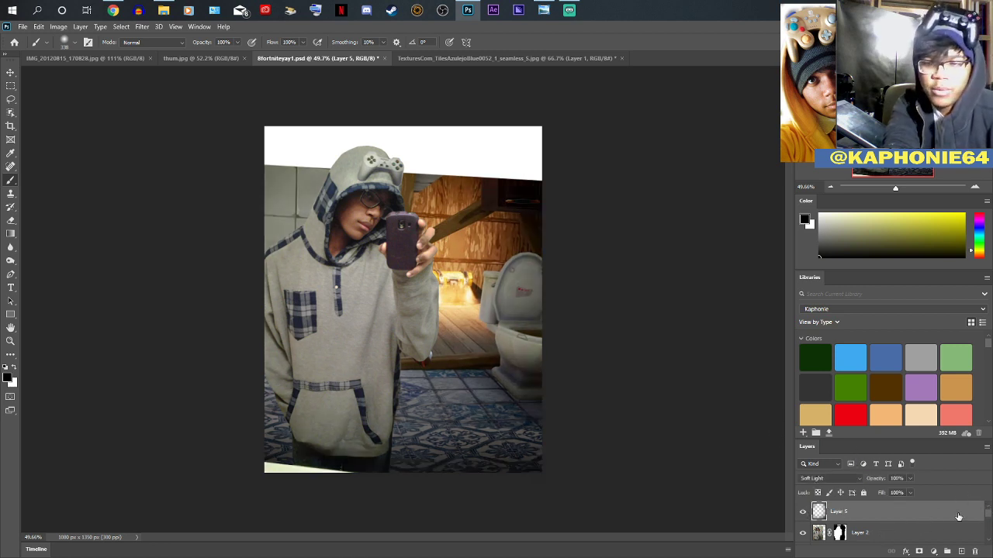
- Make the TexturesCom plain tile layer visible and move it directly above Layer 1
{"action": "scroll", "coordinate": [988, 540], "scroll_direction": "down", "scroll_amount": 3}
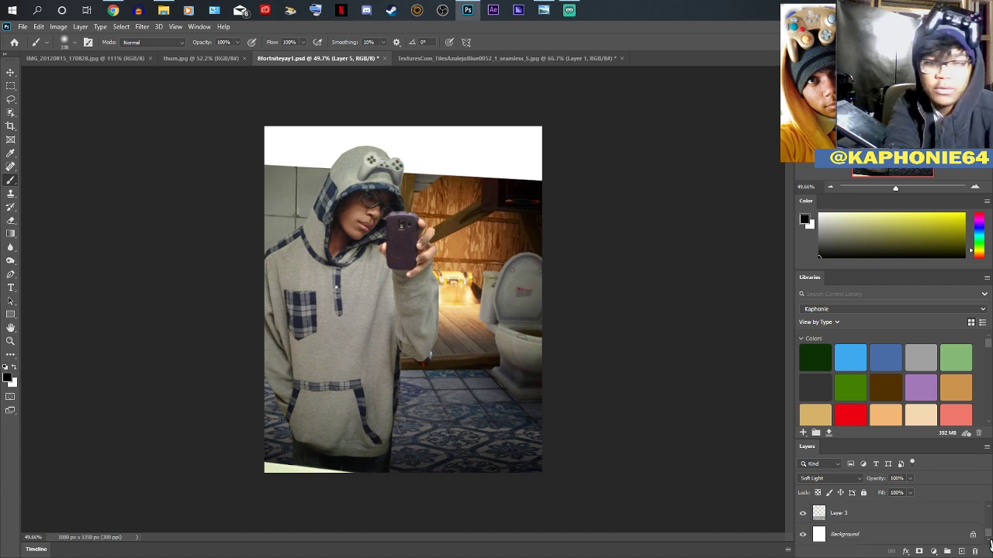
{"action": "scroll", "coordinate": [990, 515], "scroll_direction": "up", "scroll_amount": 2}
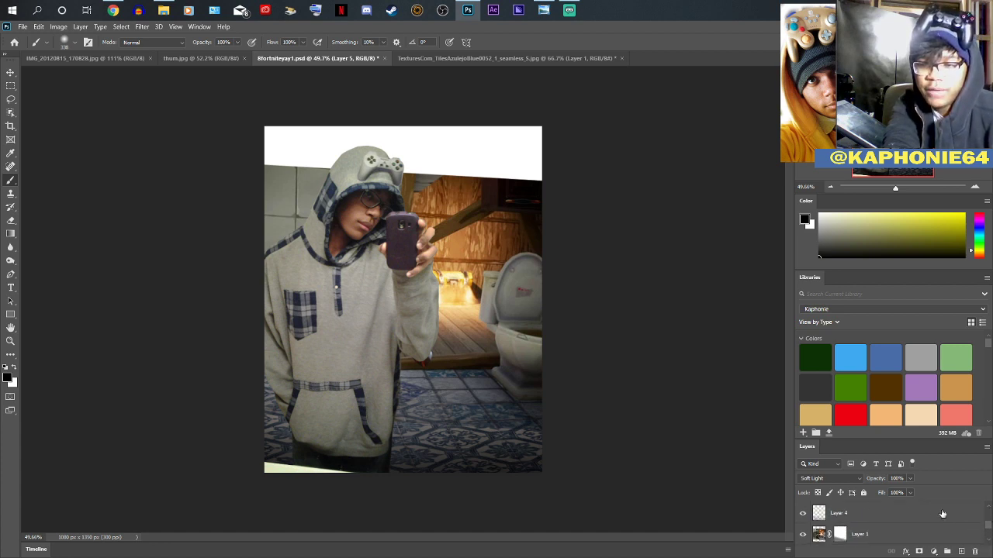
{"action": "left_click", "coordinate": [839, 515]}
{"action": "scroll", "coordinate": [989, 511], "scroll_direction": "up", "scroll_amount": 2}
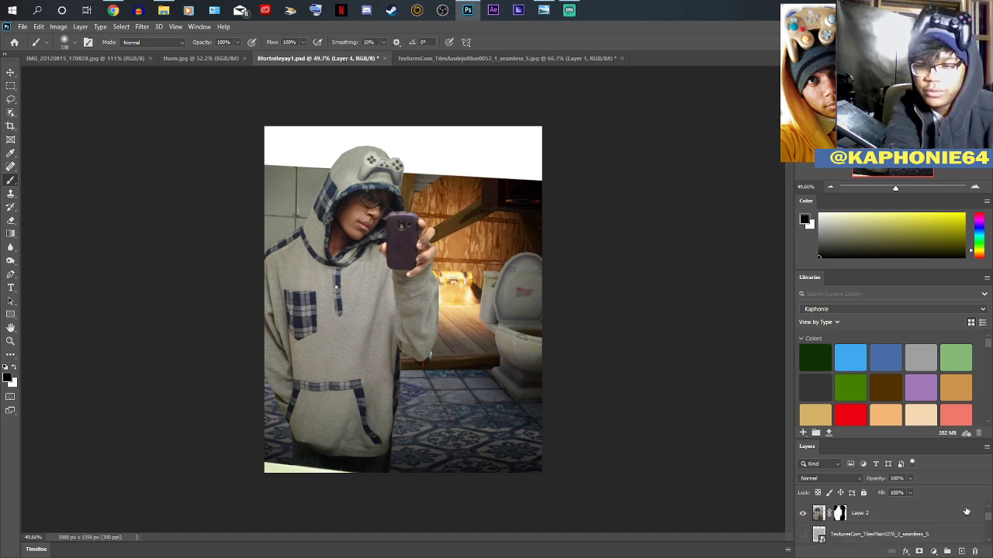
{"action": "left_click", "coordinate": [802, 536]}
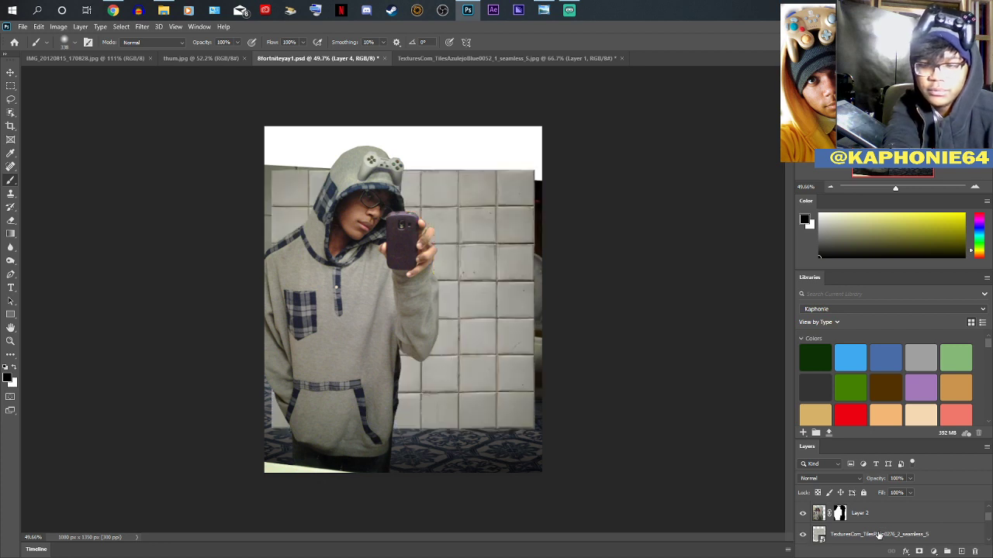
{"action": "left_click_drag", "start_coordinate": [877, 535], "coordinate": [870, 512]}
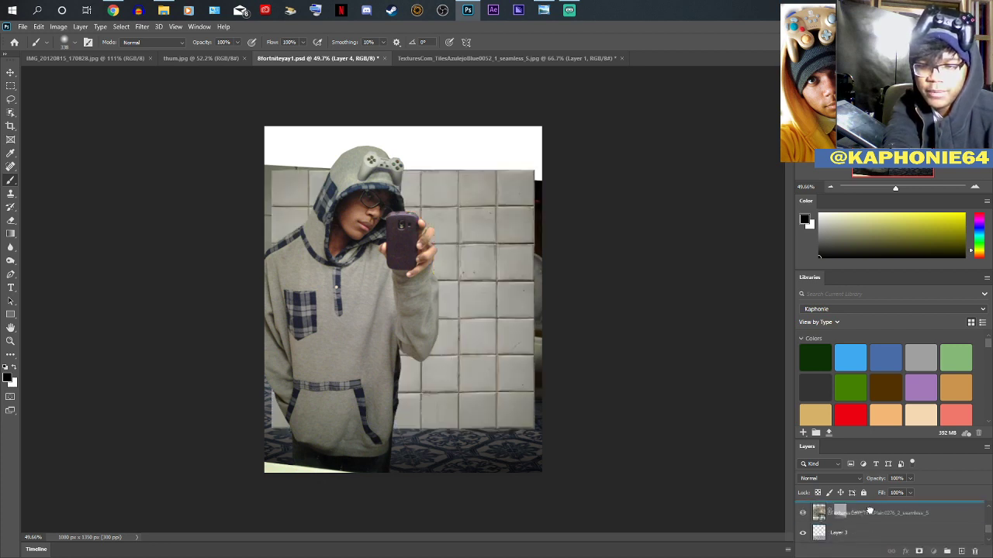
{"action": "mouse_move", "coordinate": [870, 512]}
{"action": "left_mouse_down"}
{"action": "mouse_move", "coordinate": [880, 552]}
{"action": "mouse_move", "coordinate": [861, 502]}
{"action": "left_mouse_up"}
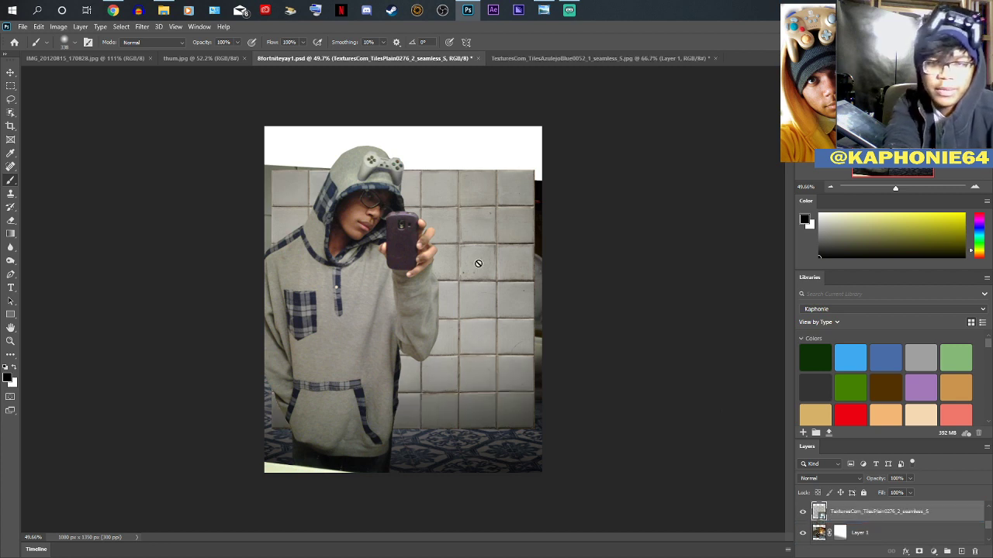
{"action": "left_click", "coordinate": [11, 74]}
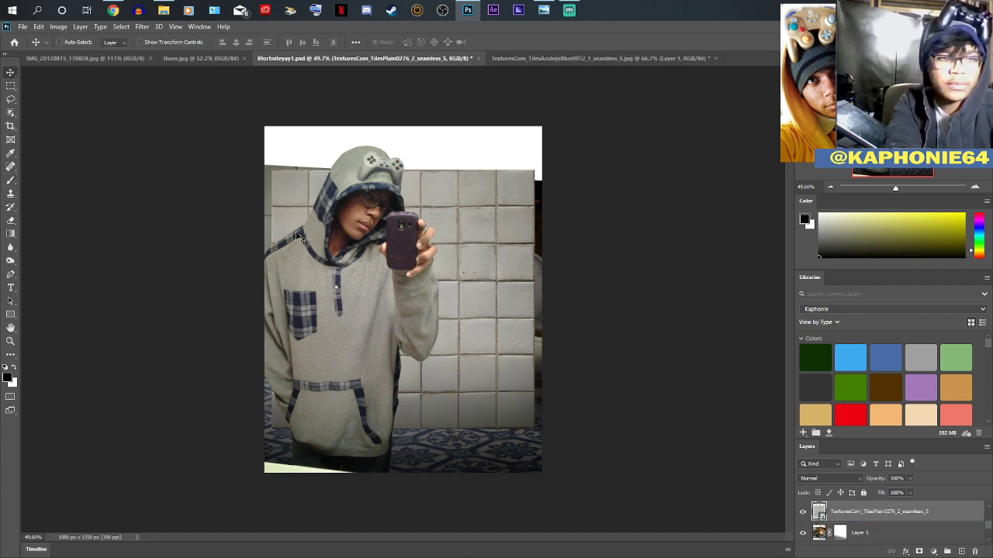
- Set the tile layer's fill to 57% and position it at the top of the canvas
{"action": "mouse_move", "coordinate": [301, 238]}
{"action": "left_mouse_down"}
{"action": "mouse_move", "coordinate": [318, 230]}
{"action": "mouse_move", "coordinate": [311, 204]}
{"action": "left_mouse_up"}
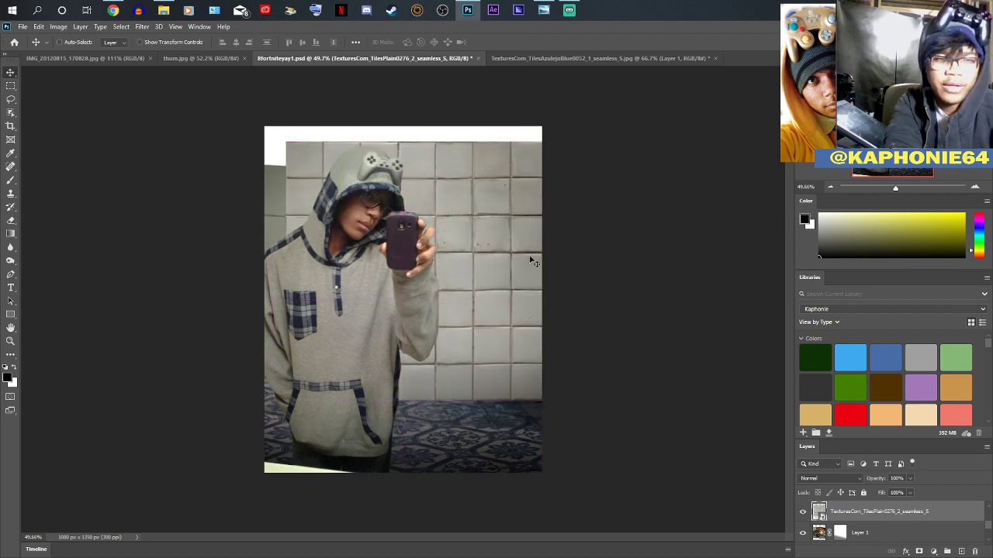
{"action": "left_click_drag", "start_coordinate": [912, 503], "coordinate": [889, 505]}
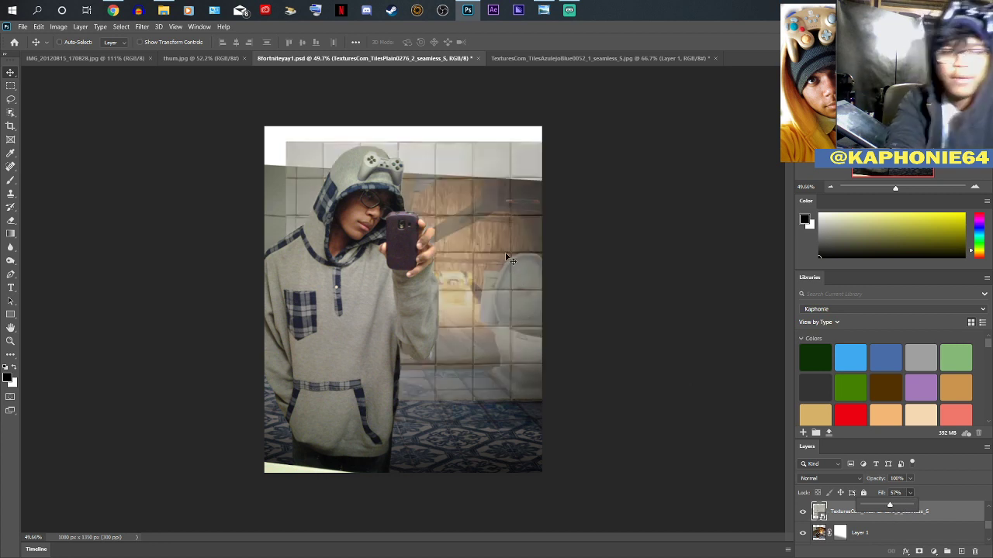
{"action": "mouse_move", "coordinate": [477, 180]}
{"action": "left_mouse_down"}
{"action": "mouse_move", "coordinate": [456, 164]}
{"action": "mouse_move", "coordinate": [478, 160]}
{"action": "left_mouse_up"}
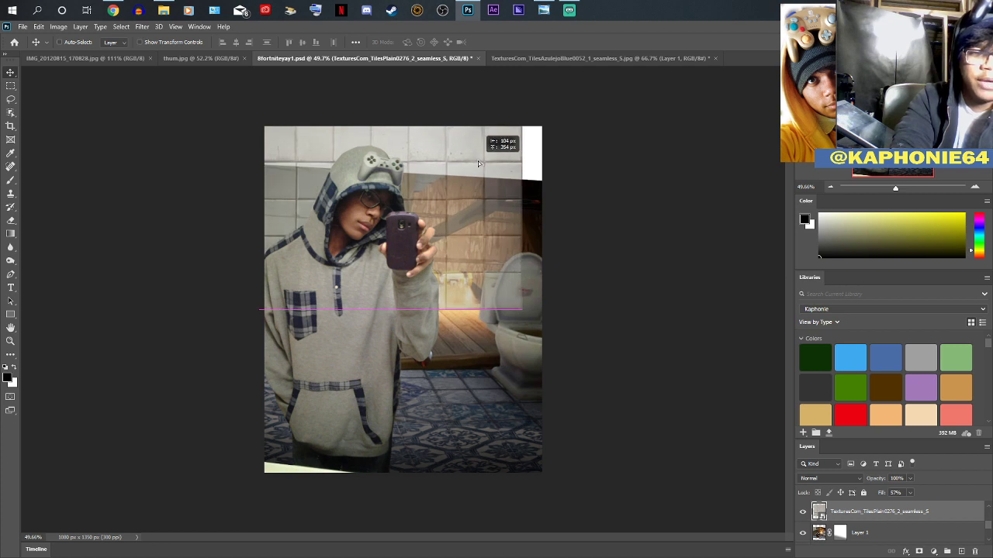
{"action": "mouse_move", "coordinate": [329, 191]}
{"action": "left_mouse_down"}
{"action": "mouse_move", "coordinate": [322, 203]}
{"action": "mouse_move", "coordinate": [330, 208]}
{"action": "left_mouse_up"}
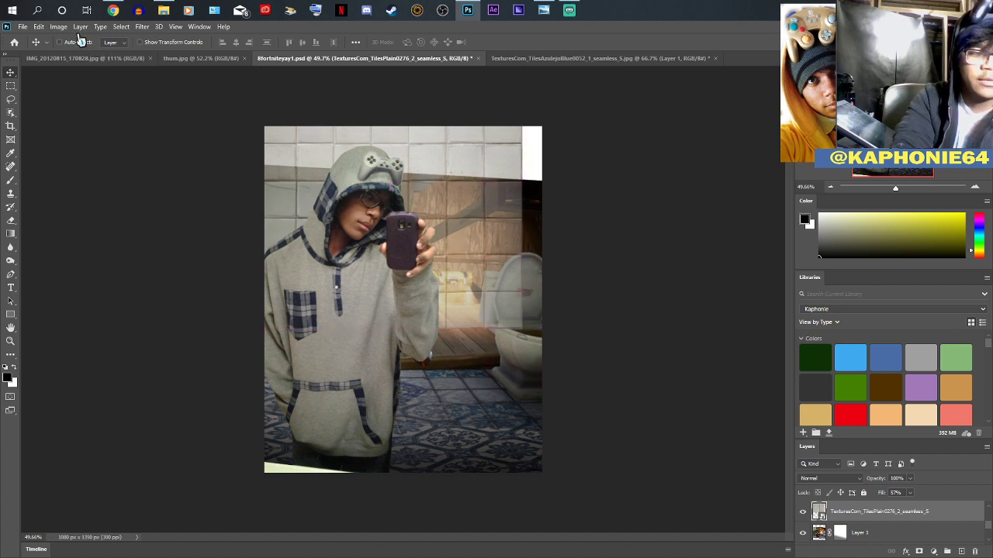
- Free-transform the tile texture, enlarging it to about 116% with a slight tilt
{"action": "left_click", "coordinate": [38, 26]}
{"action": "left_click", "coordinate": [93, 253]}
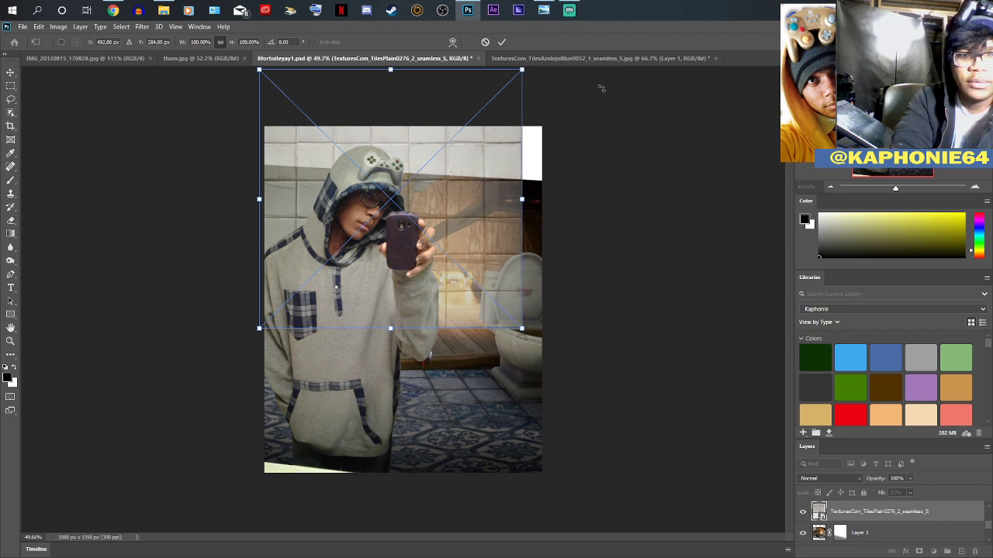
{"action": "mouse_move", "coordinate": [601, 88]}
{"action": "left_mouse_down"}
{"action": "mouse_move", "coordinate": [611, 99]}
{"action": "mouse_move", "coordinate": [599, 93]}
{"action": "left_mouse_up"}
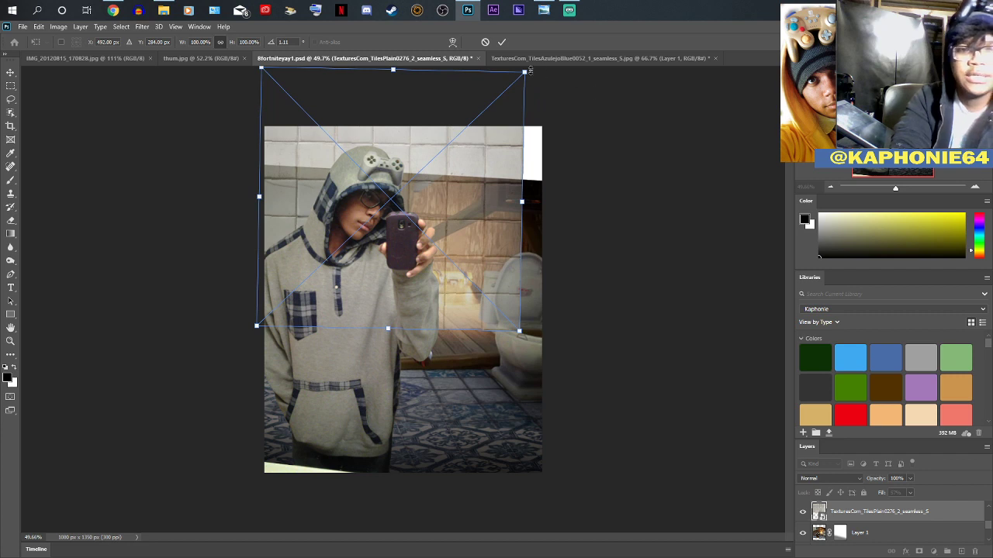
{"action": "left_click_drag", "start_coordinate": [525, 71], "coordinate": [556, 55]}
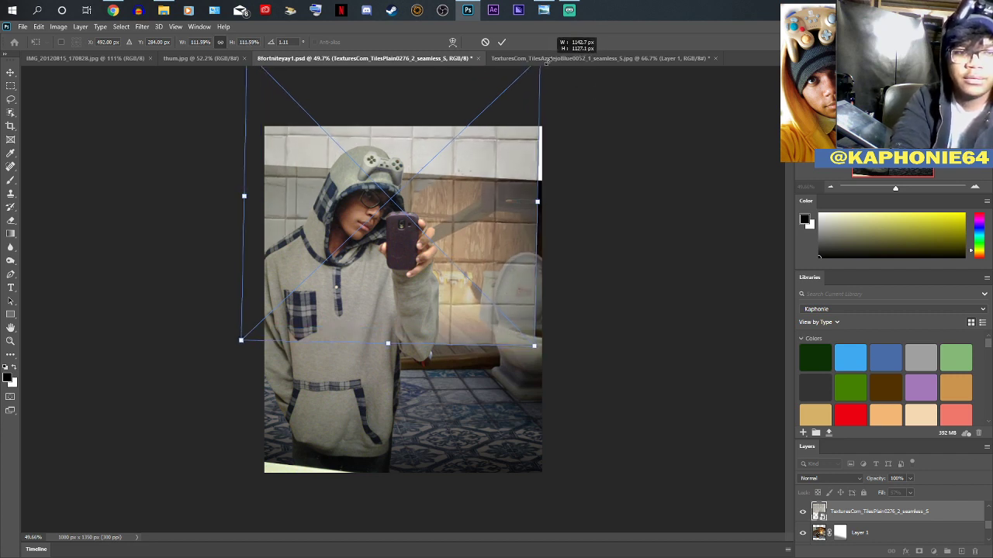
{"action": "left_click_drag", "start_coordinate": [487, 128], "coordinate": [505, 127]}
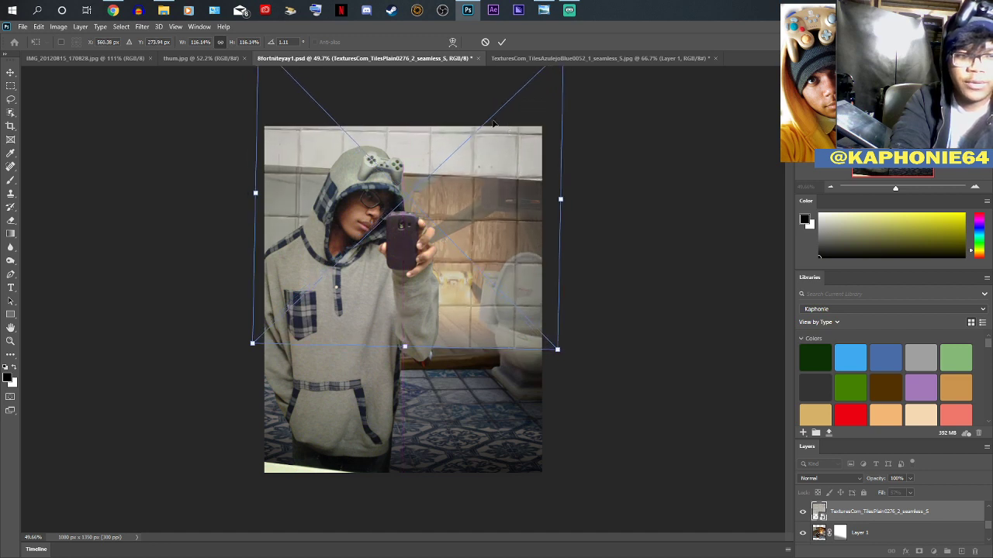
- Turn off snapping and refine the tile transform to about 118% width and 3° rotation
{"action": "left_click", "coordinate": [176, 26]}
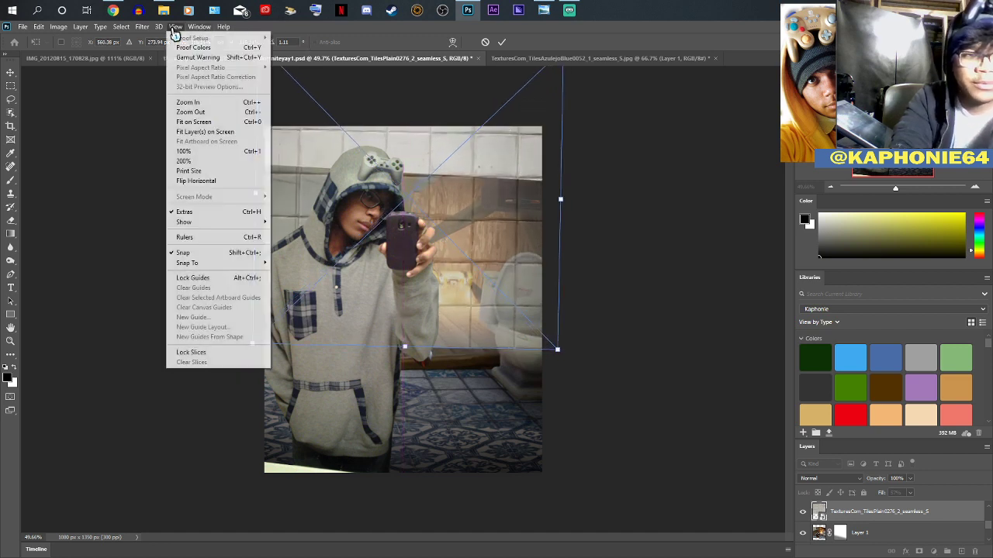
{"action": "left_click", "coordinate": [185, 254]}
{"action": "left_click_drag", "start_coordinate": [561, 124], "coordinate": [524, 140]}
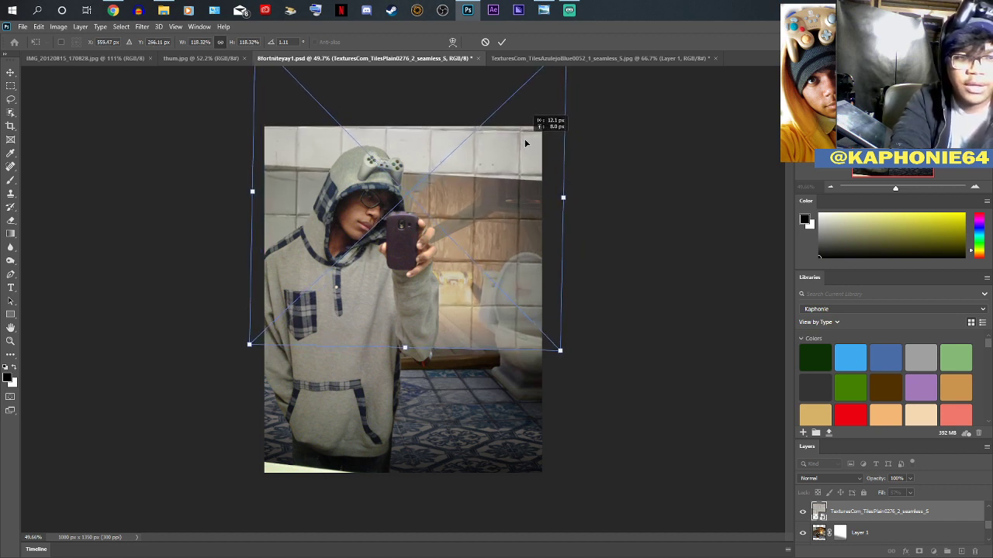
{"action": "left_click_drag", "start_coordinate": [523, 140], "coordinate": [525, 143]}
{"action": "left_click_drag", "start_coordinate": [615, 134], "coordinate": [656, 144]}
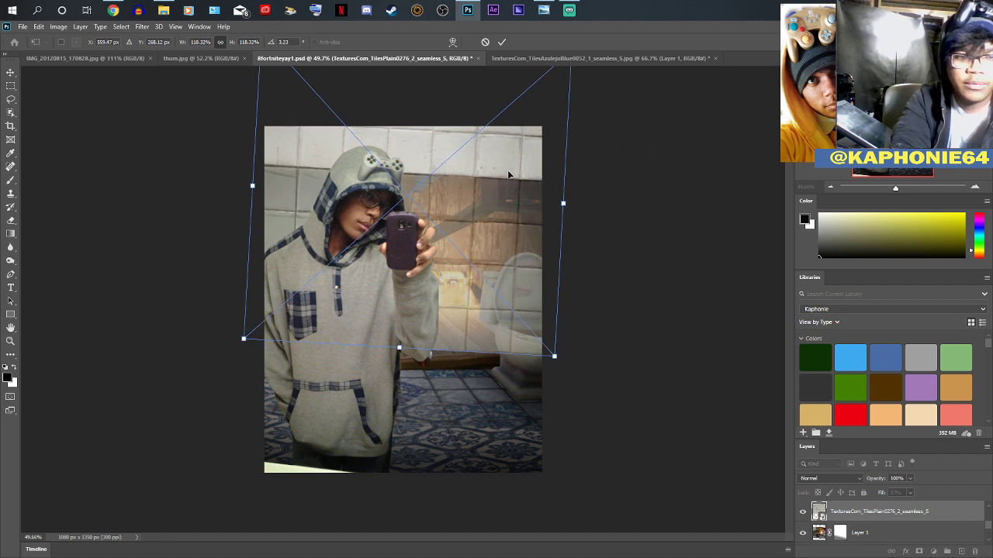
{"action": "left_click_drag", "start_coordinate": [509, 176], "coordinate": [509, 179]}
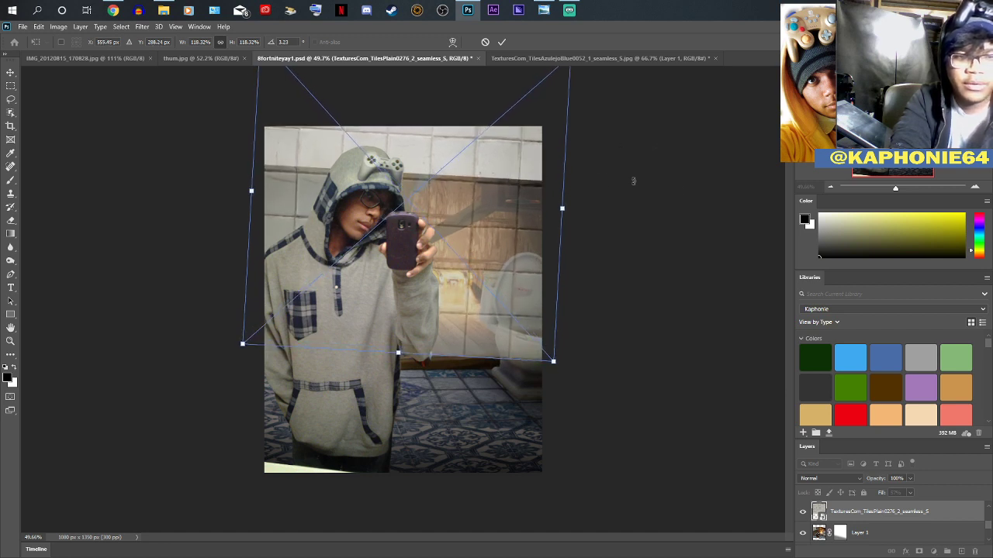
{"action": "left_click_drag", "start_coordinate": [633, 181], "coordinate": [684, 189]}
- Commit the tile transform and restore the tile layer's fill to 100%
{"action": "left_click", "coordinate": [500, 42]}
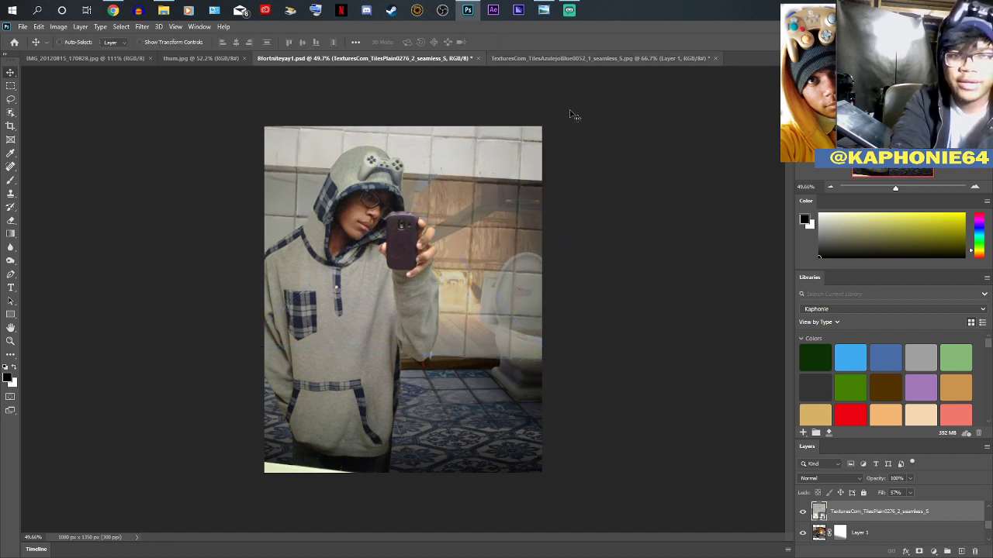
{"action": "left_click", "coordinate": [911, 494]}
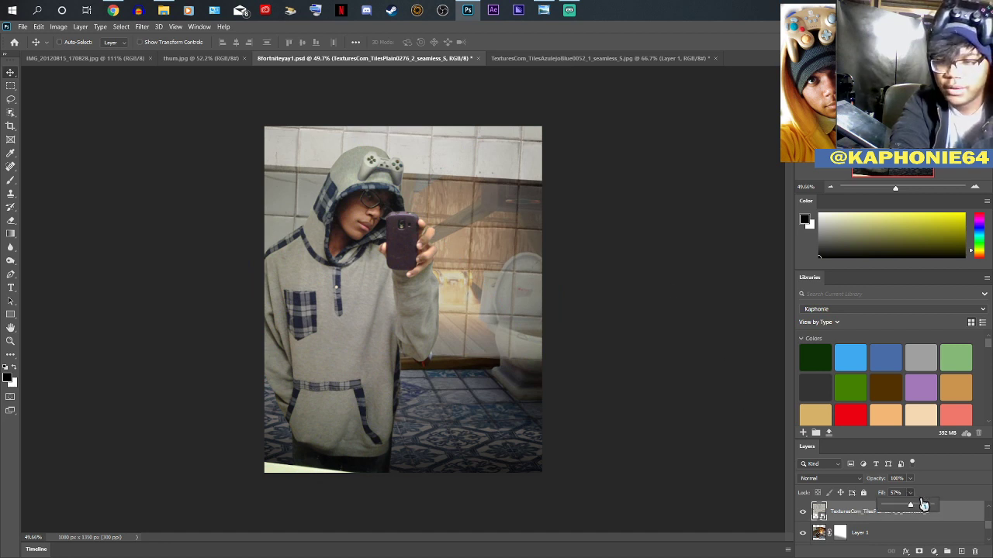
{"action": "left_click_drag", "start_coordinate": [914, 512], "coordinate": [989, 504]}
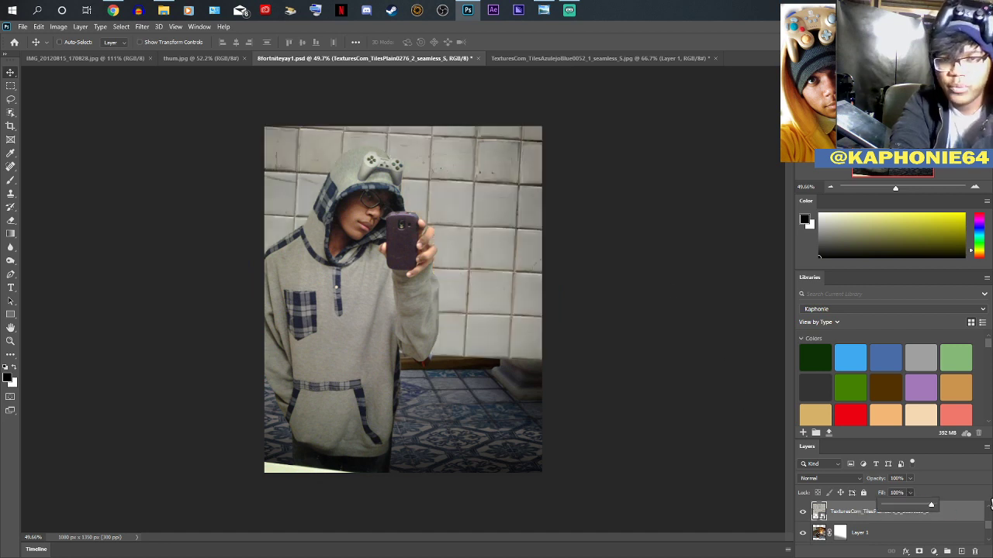
{"action": "left_click", "coordinate": [828, 461]}
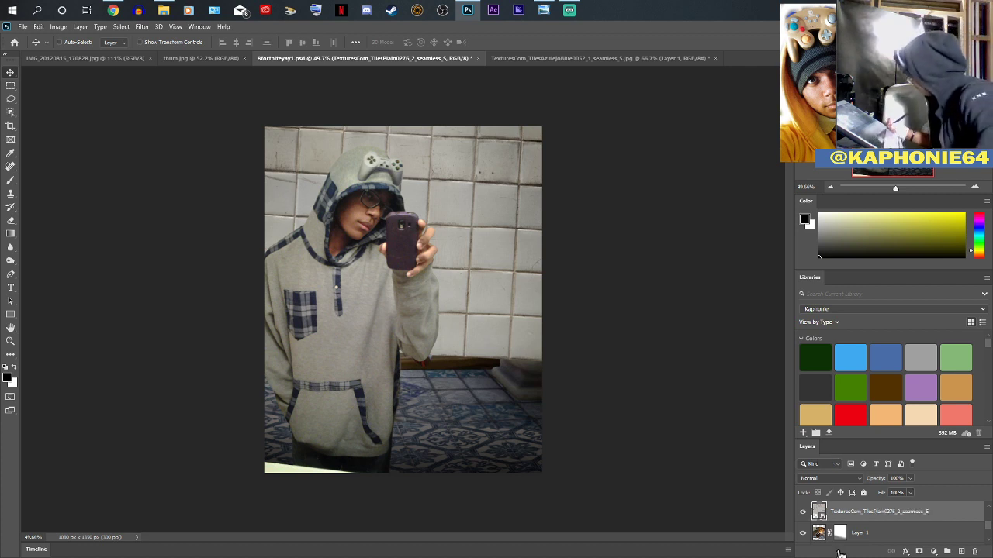
- Add a new empty Layer 4 and rasterize the tile texture layer
{"action": "key", "text": "ctrl+shift+alt+n"}
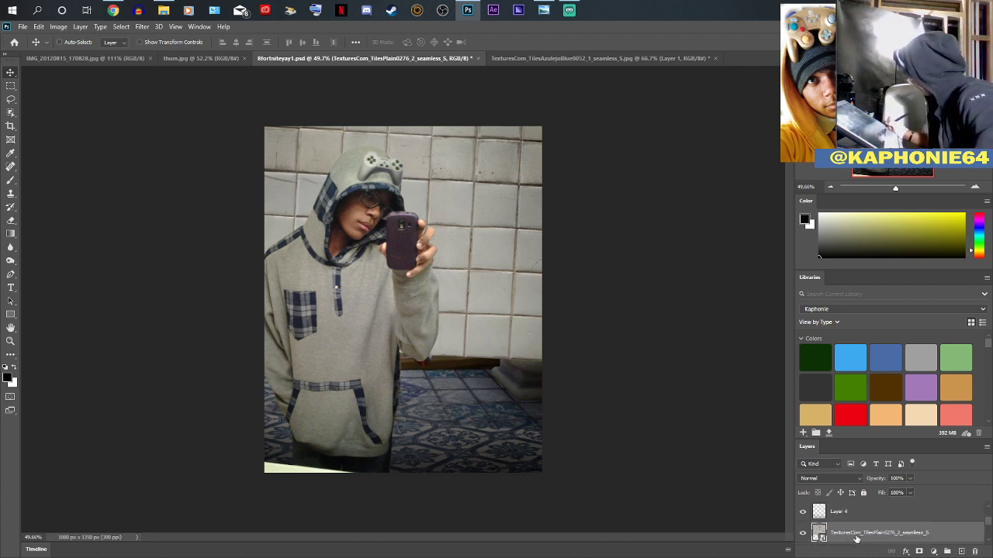
{"action": "right_click", "coordinate": [918, 533]}
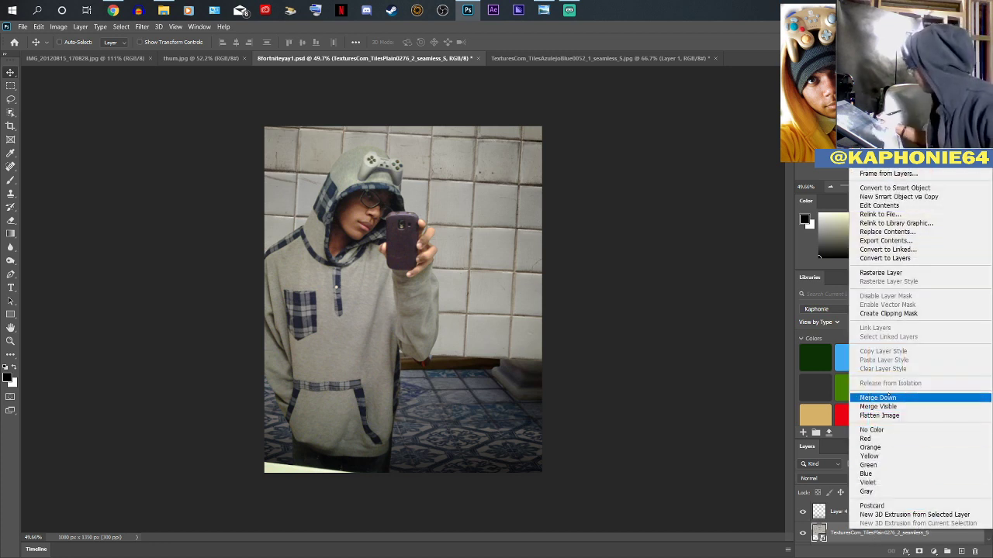
{"action": "left_click", "coordinate": [880, 273]}
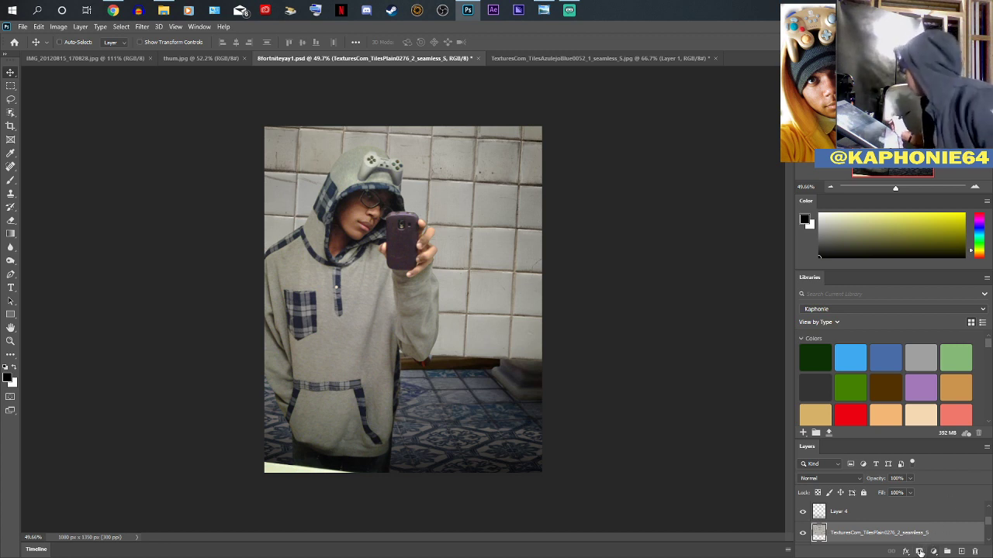
- Mask the tile layer, brushing a hole to reveal the wooden wall and restoring tiles at its top edge
{"action": "left_click", "coordinate": [919, 551]}
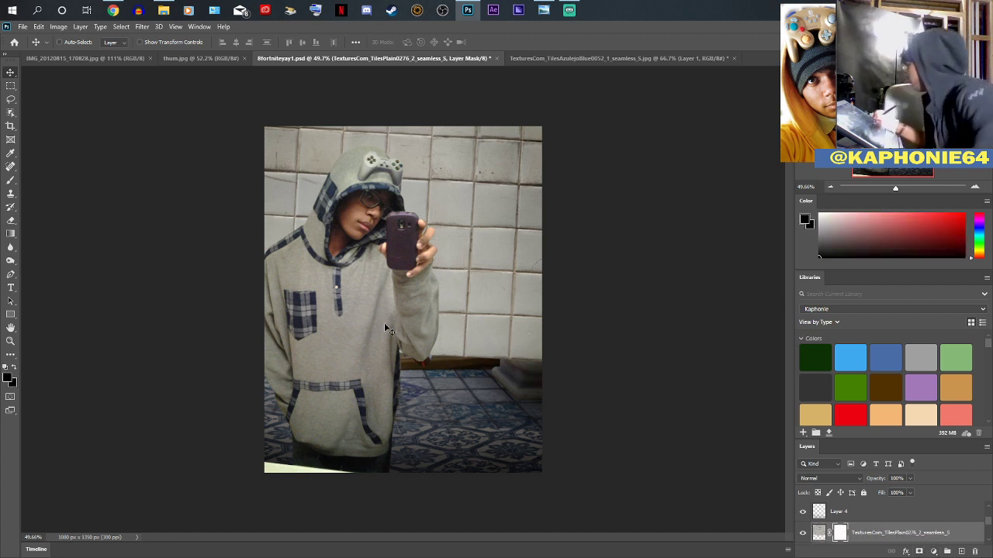
{"action": "key", "text": "b"}
{"action": "left_click", "coordinate": [70, 42]}
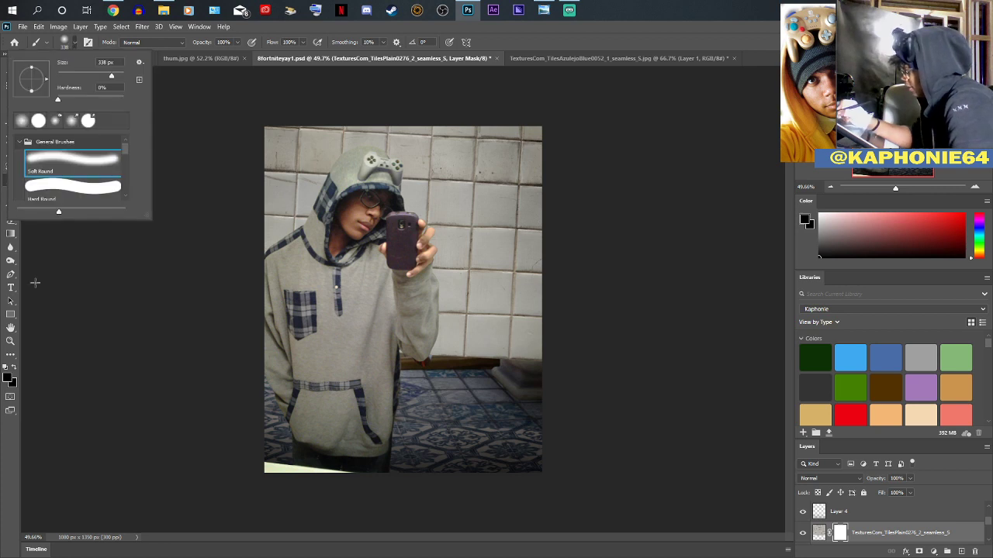
{"action": "left_click_drag", "start_coordinate": [443, 349], "coordinate": [442, 347]}
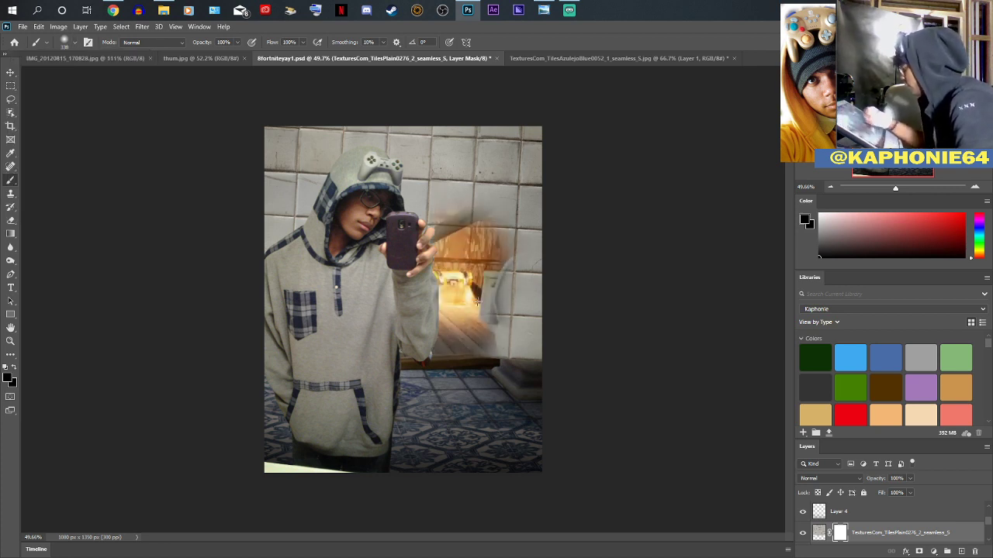
{"action": "mouse_move", "coordinate": [464, 276]}
{"action": "left_mouse_down"}
{"action": "mouse_move", "coordinate": [470, 210]}
{"action": "mouse_move", "coordinate": [444, 226]}
{"action": "mouse_move", "coordinate": [424, 321]}
{"action": "left_mouse_up"}
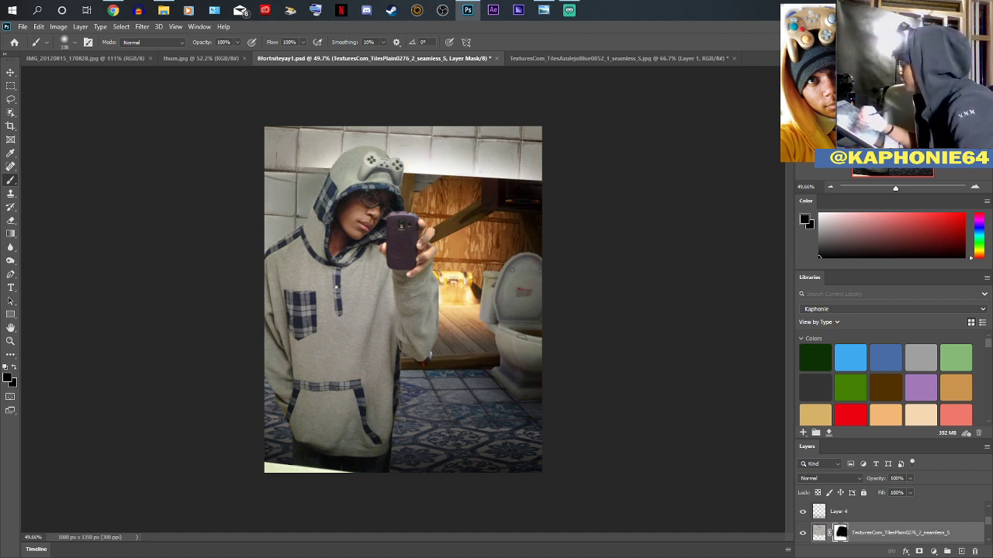
{"action": "left_click", "coordinate": [64, 43]}
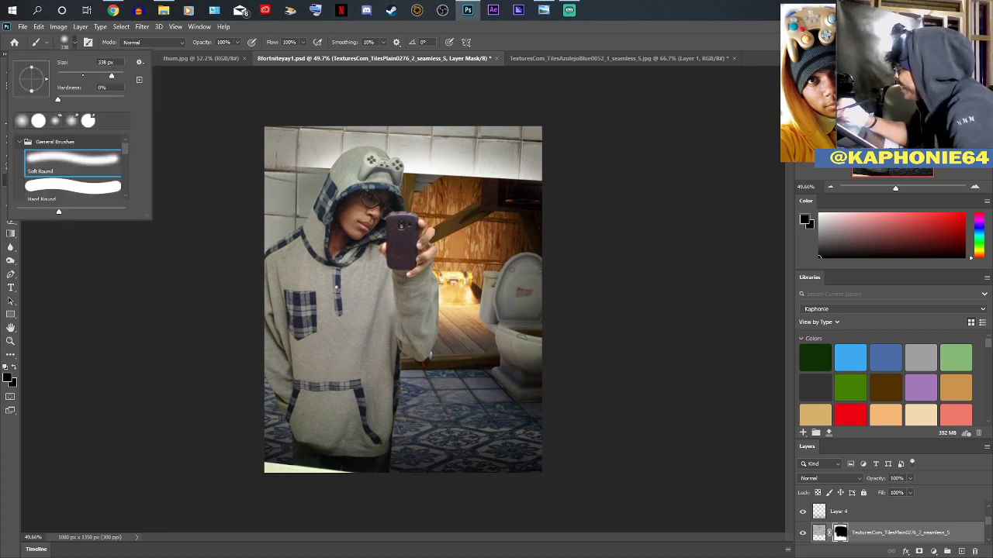
{"action": "key", "text": "x"}
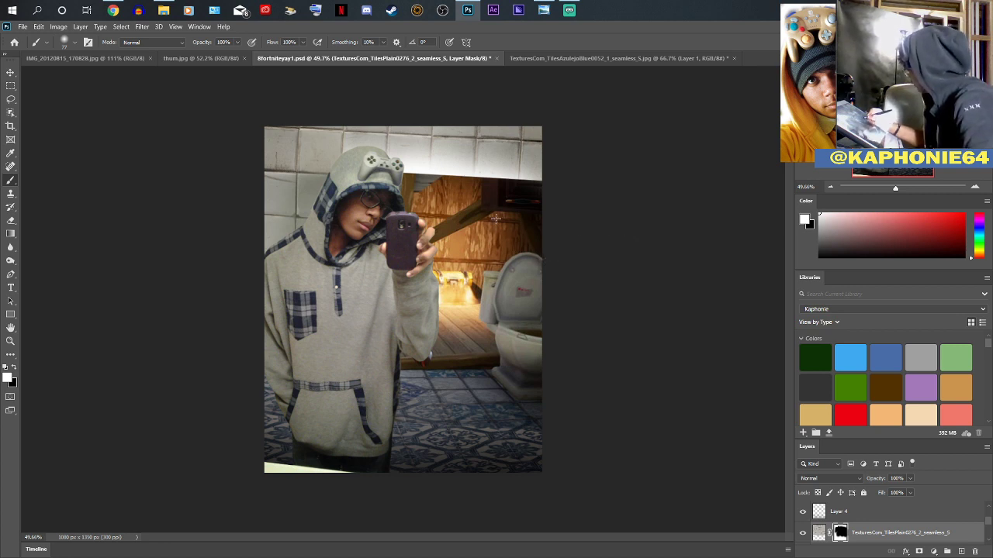
{"action": "left_click_drag", "start_coordinate": [495, 219], "coordinate": [521, 186]}
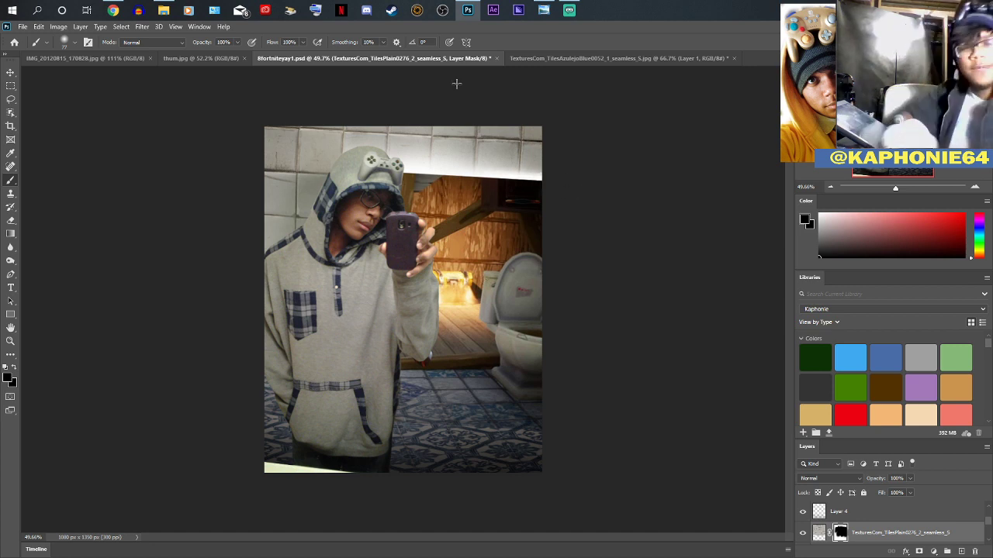
- Search Google Images for 'fortnite bathroom wall'
{"action": "left_click", "coordinate": [113, 10]}
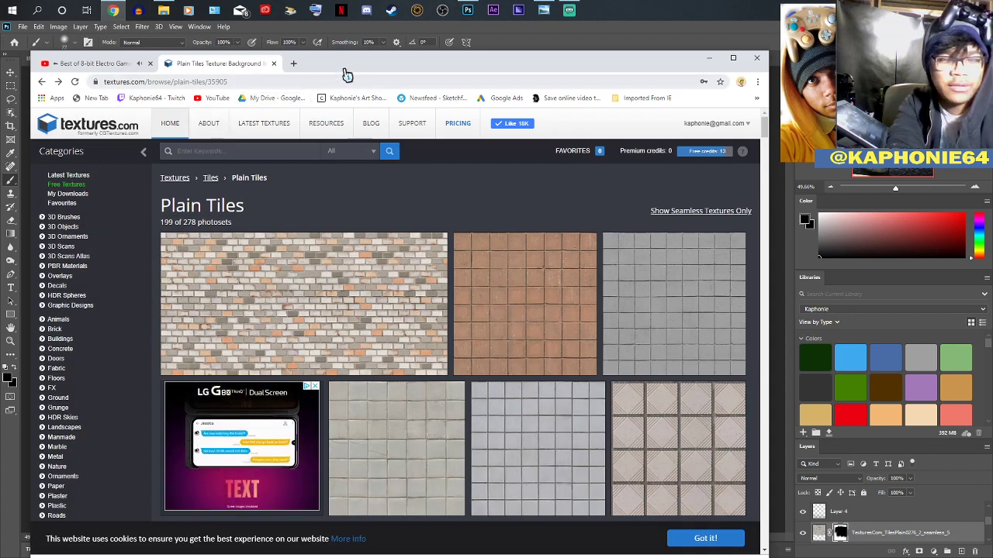
{"action": "left_click", "coordinate": [266, 83]}
{"action": "type", "text": "fr"}
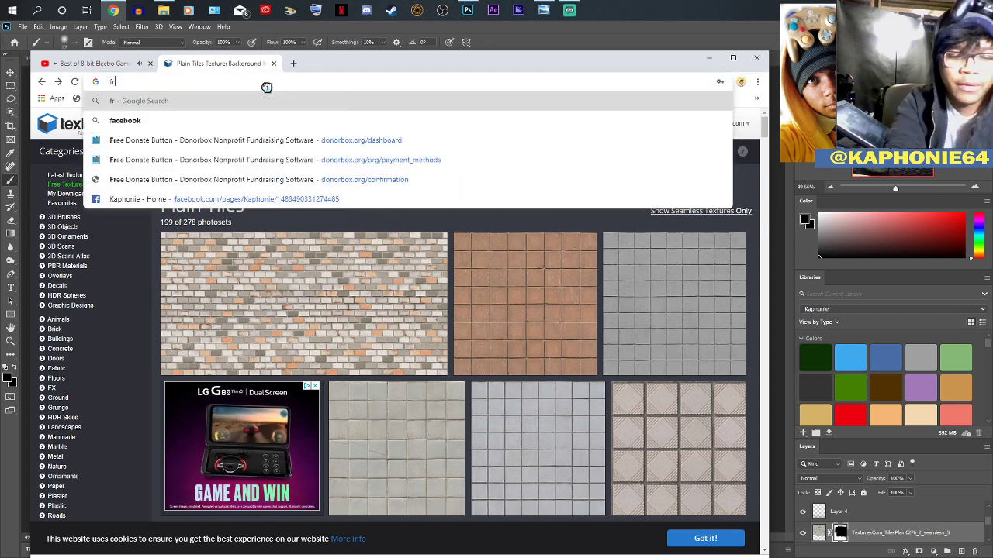
{"action": "type", "text": "ot"}
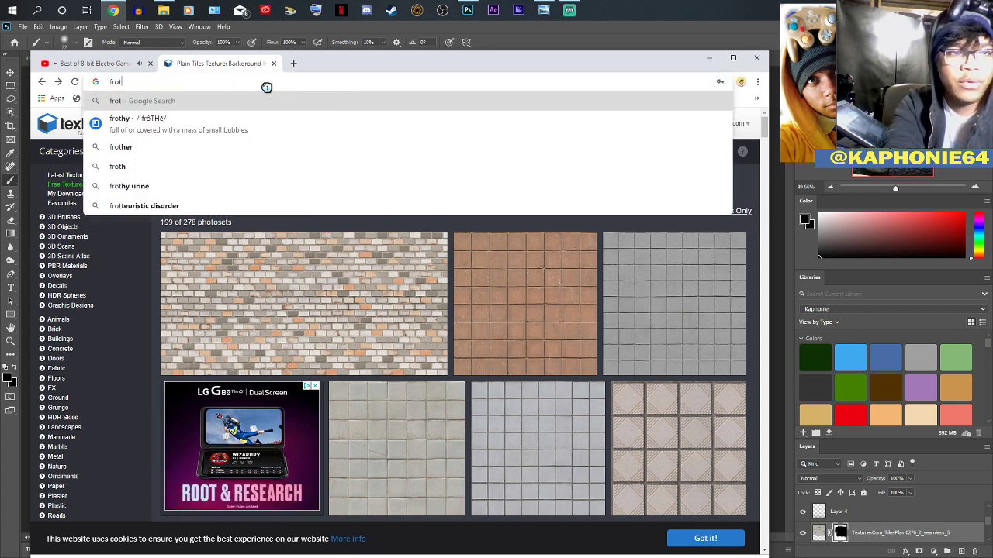
{"action": "key", "text": "BackSpace"}
{"action": "key", "text": "BackSpace"}
{"action": "key", "text": "BackSpace"}
{"action": "type", "text": "fortnit"}
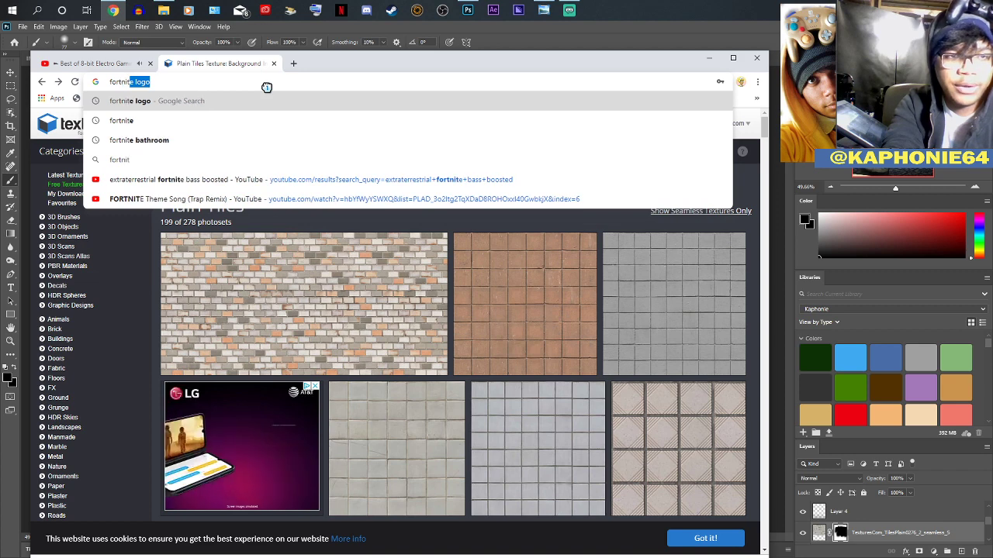
{"action": "type", "text": "e"}
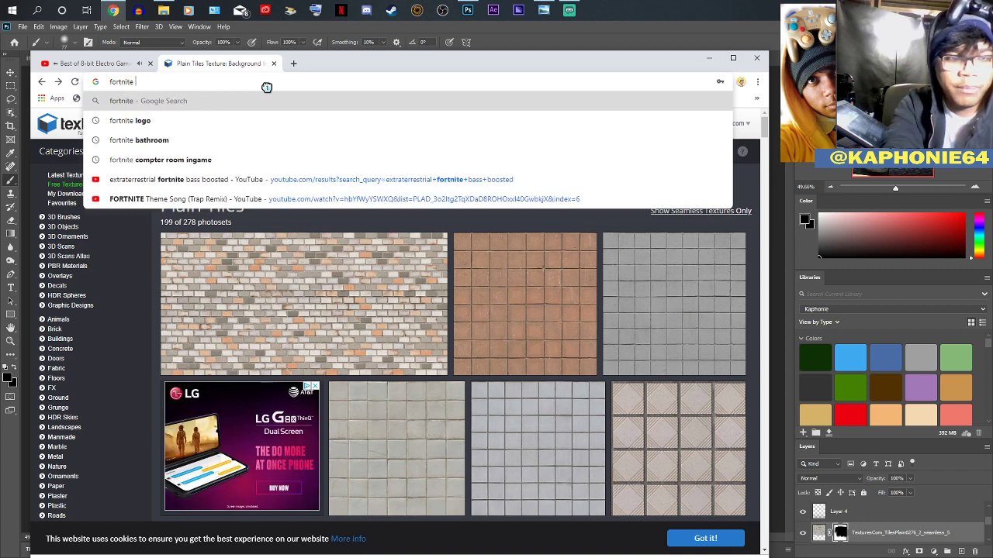
{"action": "type", "text": " bathroom w"}
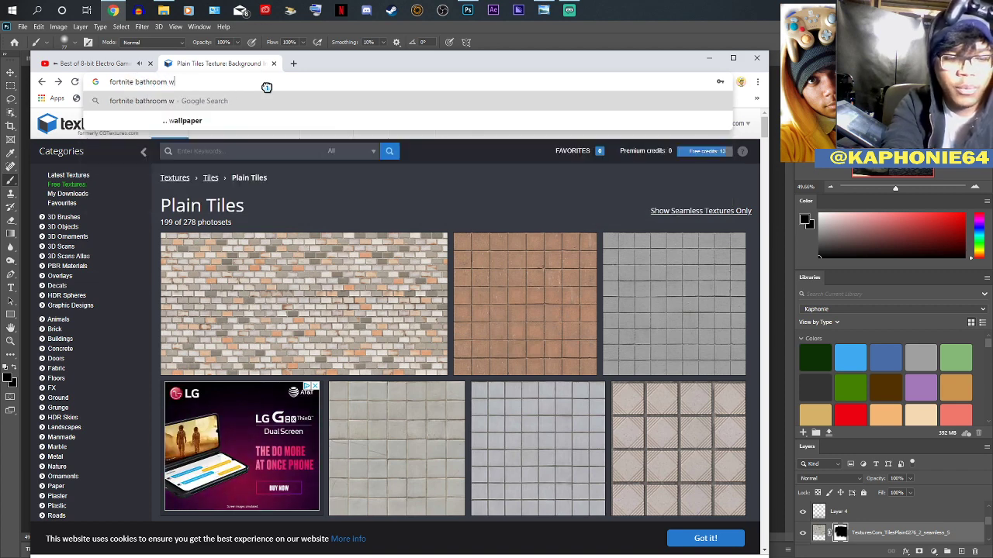
{"action": "type", "text": "all"}
{"action": "key", "text": "Return"}
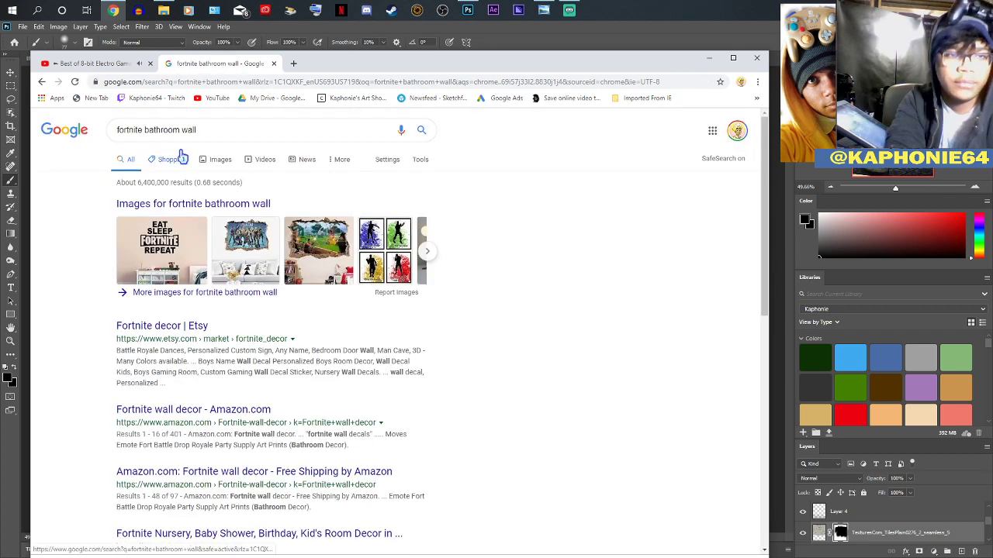
{"action": "left_click", "coordinate": [217, 162]}
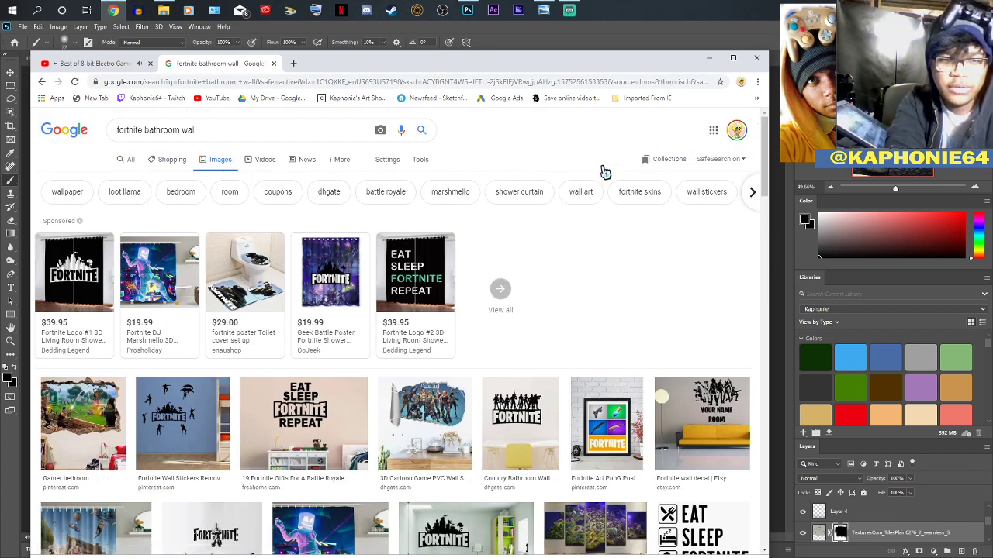
- Refine the search to 'fortnite bathroom wall in game'
{"action": "left_click_drag", "start_coordinate": [760, 132], "coordinate": [793, 252]}
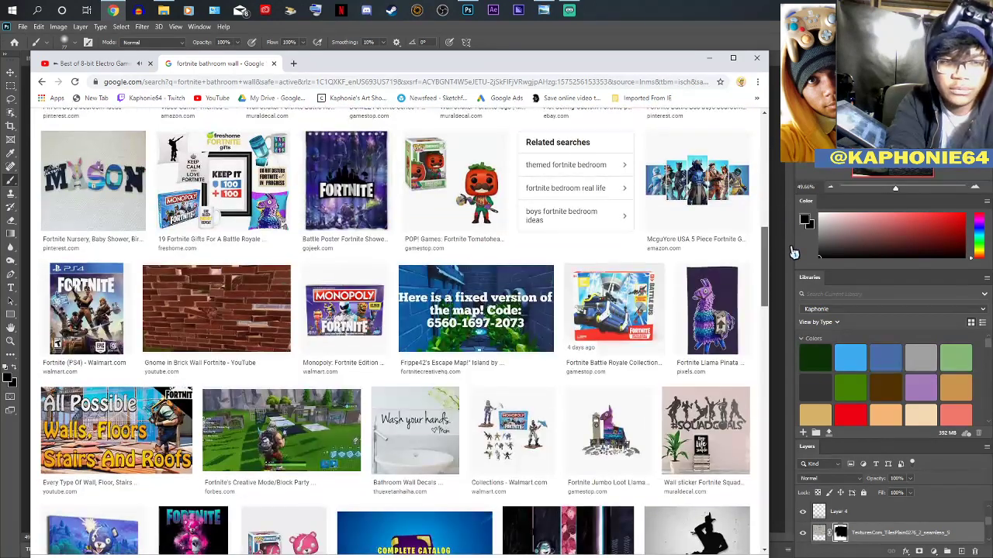
{"action": "left_click_drag", "start_coordinate": [792, 252], "coordinate": [271, 141]}
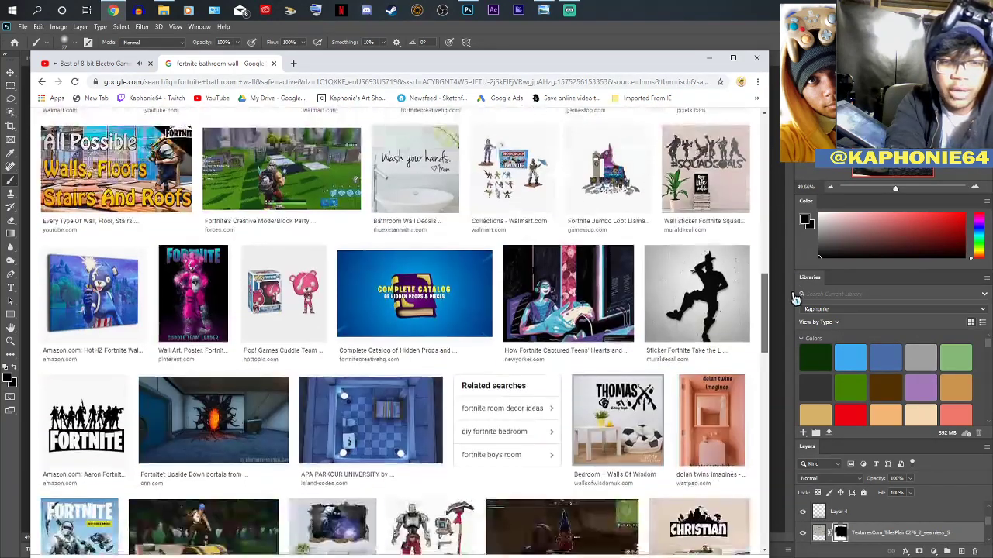
{"action": "left_click", "coordinate": [271, 141]}
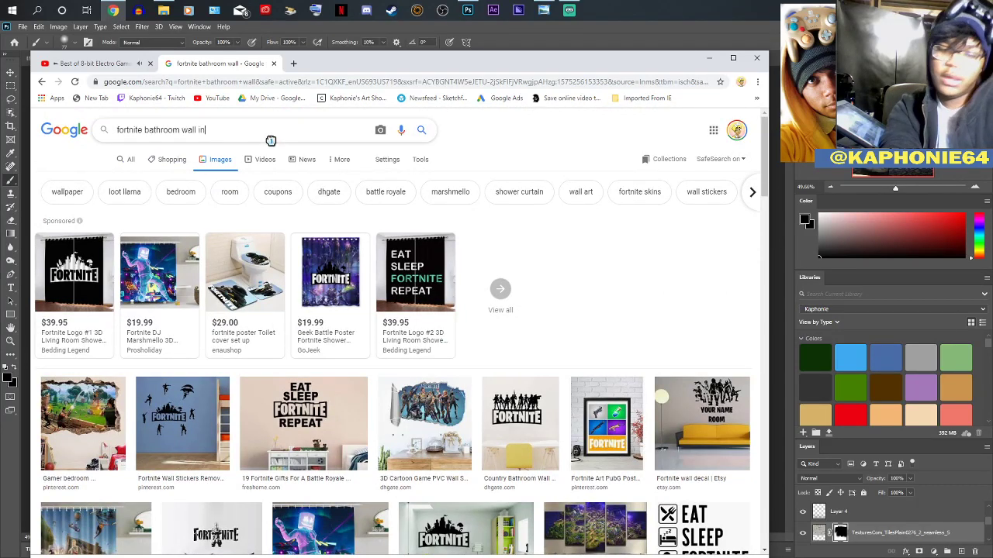
{"action": "type", "text": "me"}
{"action": "key", "text": "Return"}
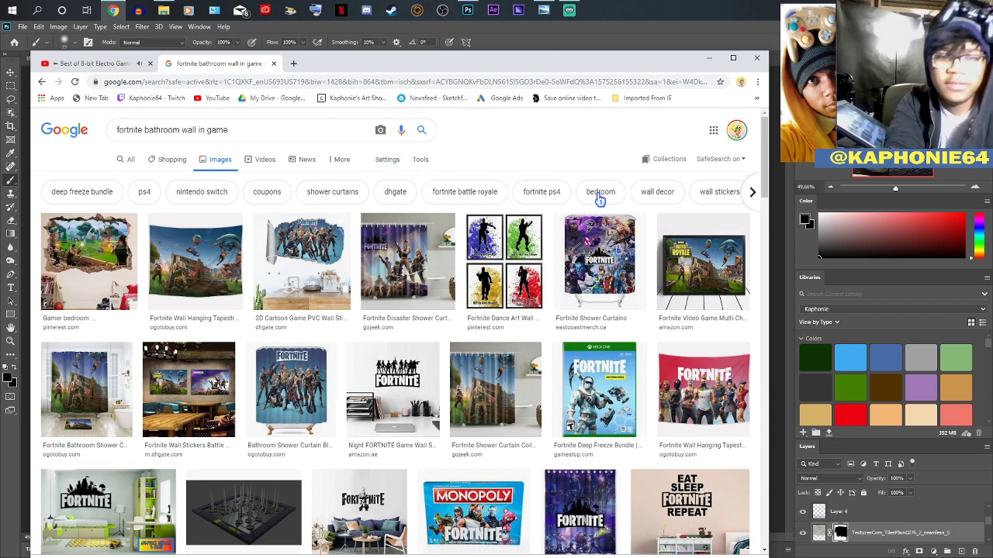
{"action": "left_click_drag", "start_coordinate": [764, 147], "coordinate": [785, 249]}
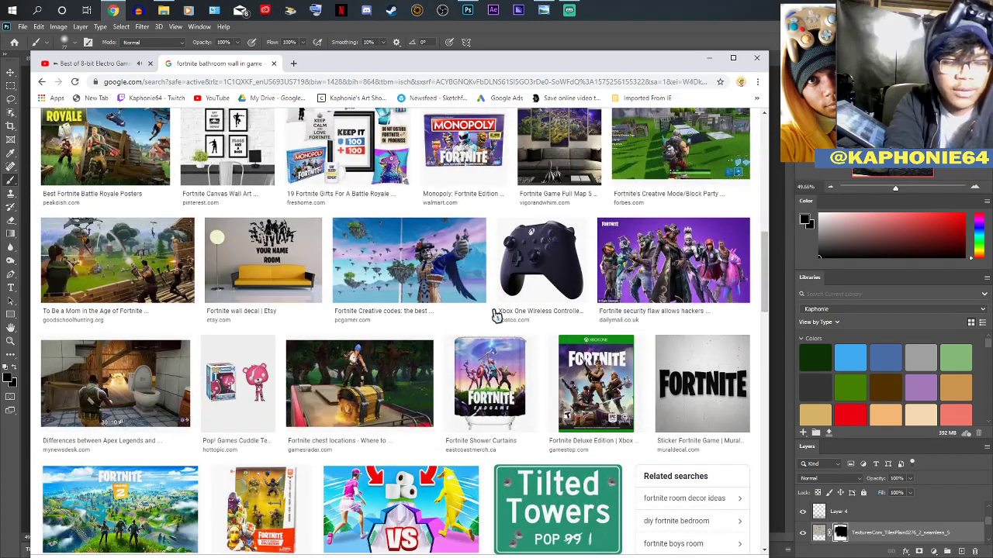
- Preview in-game bathroom results, briefly opening and closing the Salty Springs chests guide
{"action": "left_click", "coordinate": [171, 380]}
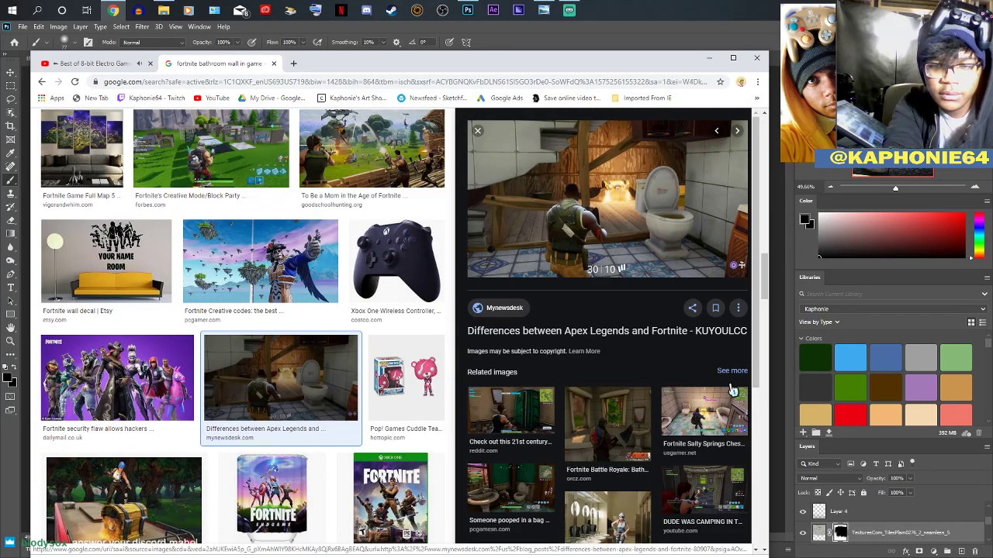
{"action": "scroll", "coordinate": [770, 377], "scroll_direction": "down", "scroll_amount": 1}
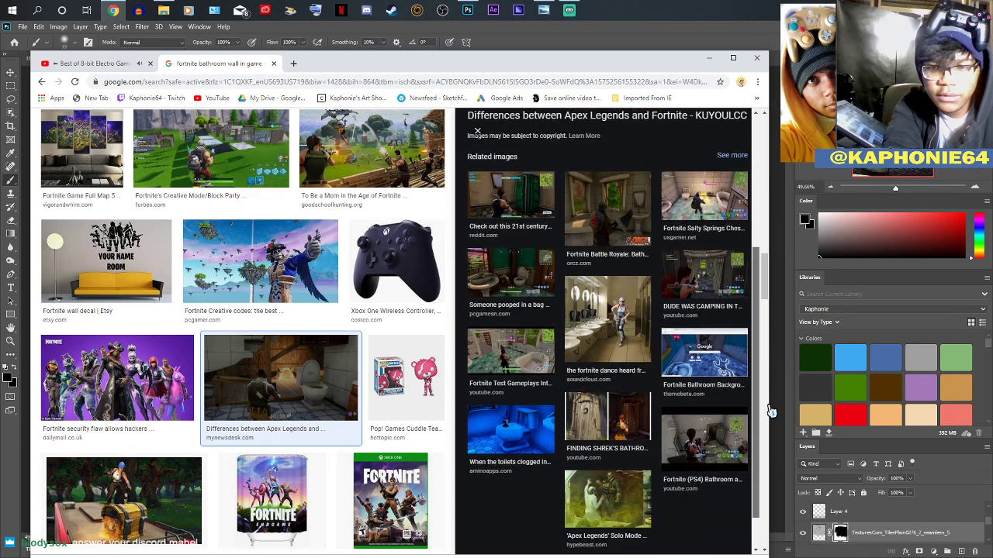
{"action": "left_click", "coordinate": [690, 428]}
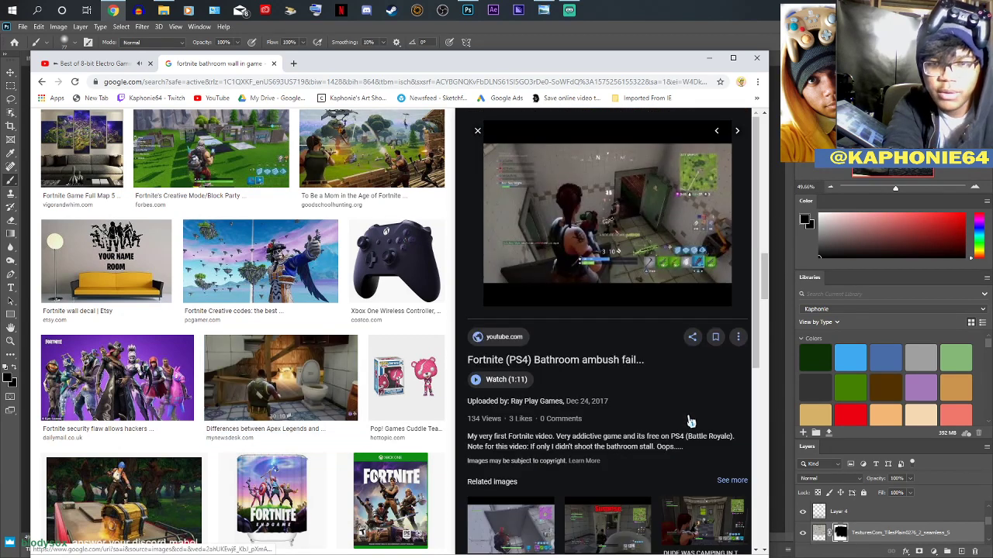
{"action": "scroll", "coordinate": [748, 240], "scroll_direction": "down", "scroll_amount": 3}
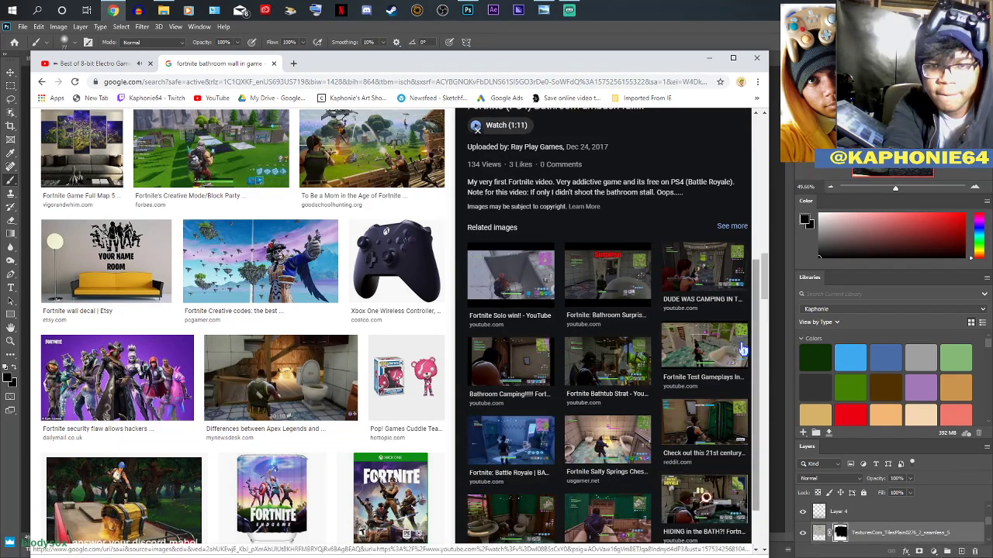
{"action": "left_click", "coordinate": [596, 450]}
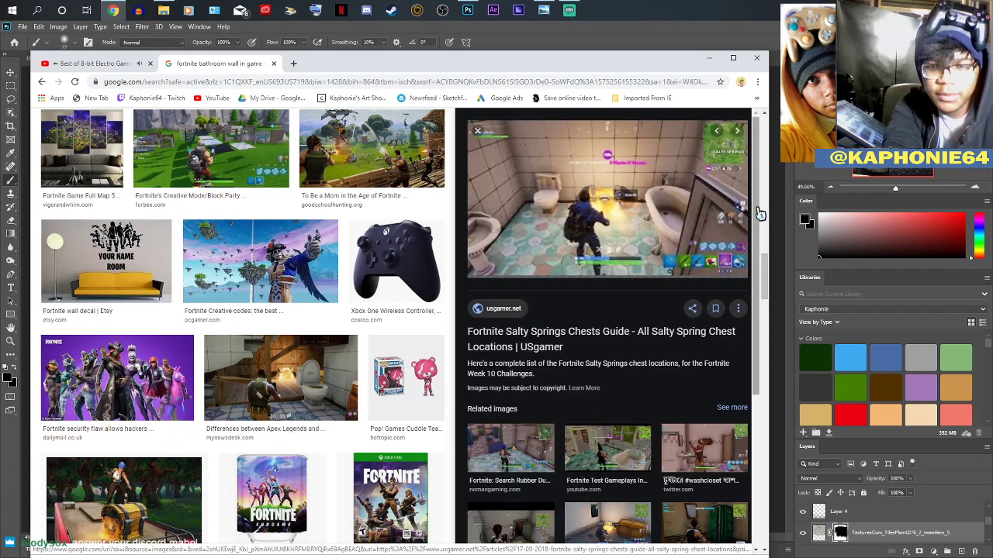
{"action": "left_click_drag", "start_coordinate": [764, 151], "coordinate": [760, 291]}
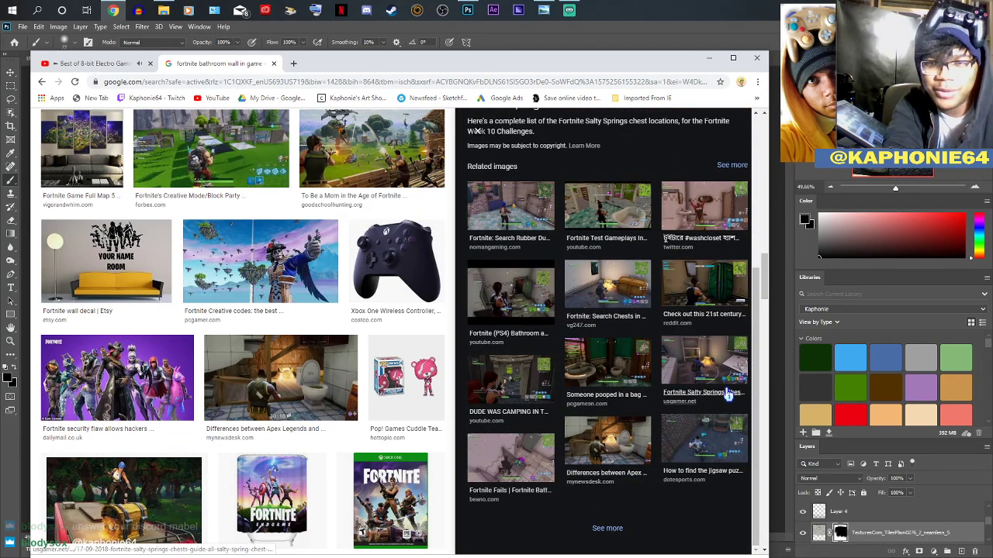
{"action": "left_click", "coordinate": [674, 391]}
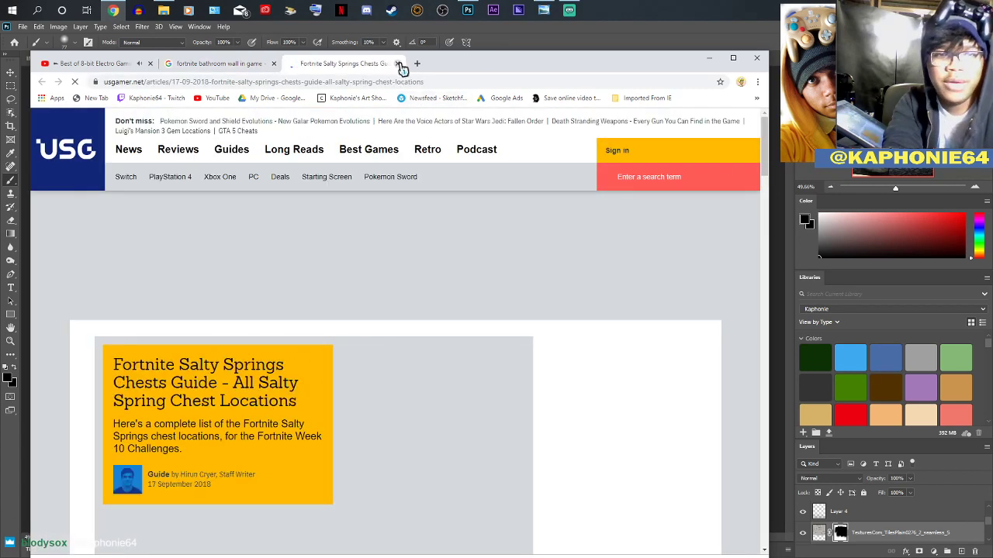
{"action": "left_click", "coordinate": [397, 64]}
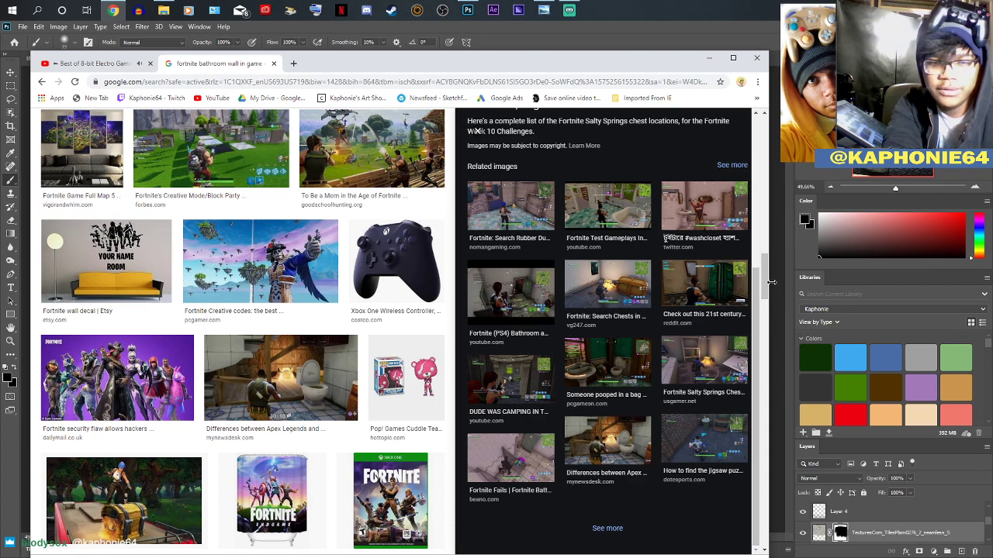
{"action": "left_click_drag", "start_coordinate": [772, 281], "coordinate": [770, 130]}
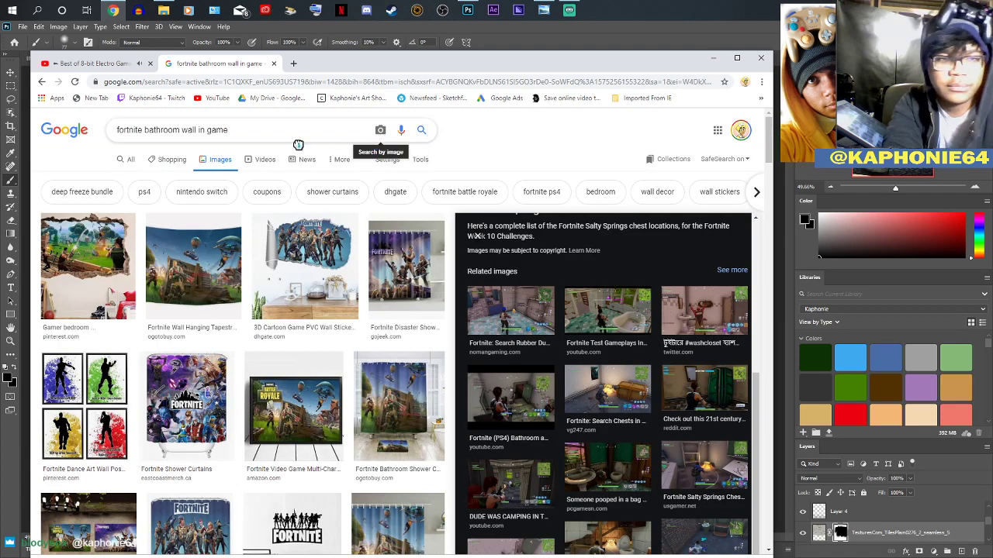
- Search Google Images for 'tile wall broken into'
{"action": "left_click_drag", "start_coordinate": [259, 137], "coordinate": [68, 152]}
{"action": "type", "text": "t"}
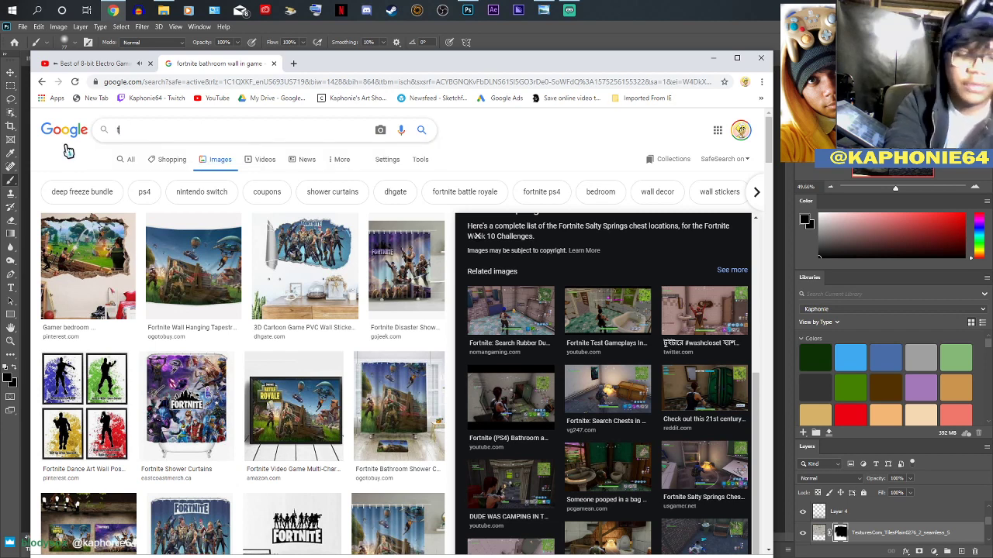
{"action": "type", "text": "ile wal"}
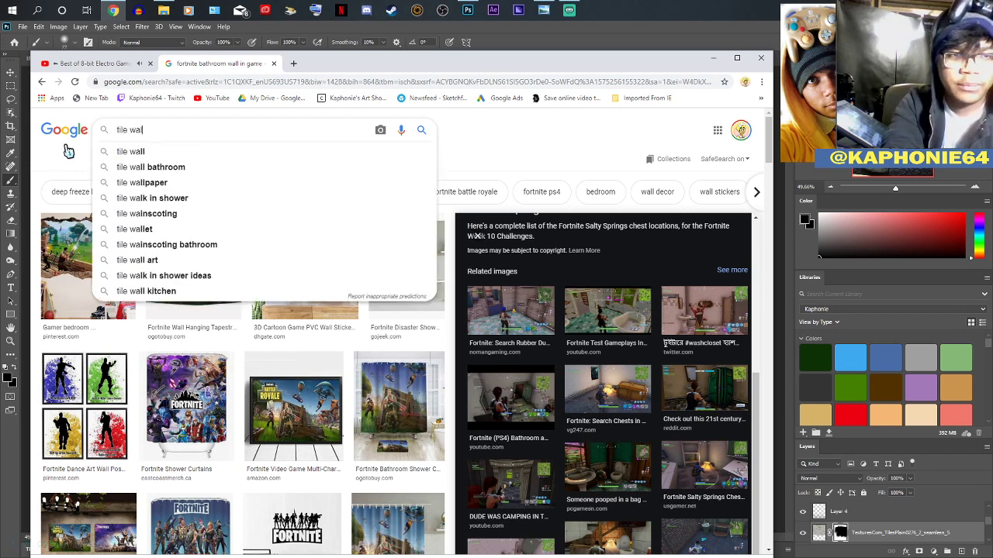
{"action": "type", "text": "l b"}
{"action": "key", "text": "BackSpace"}
{"action": "key", "text": "BackSpace"}
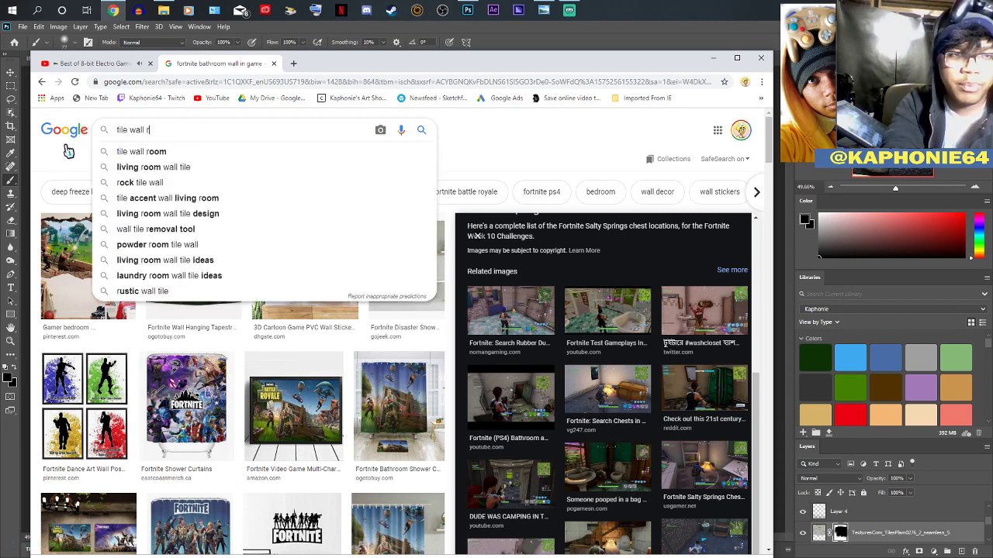
{"action": "type", "text": "broken"}
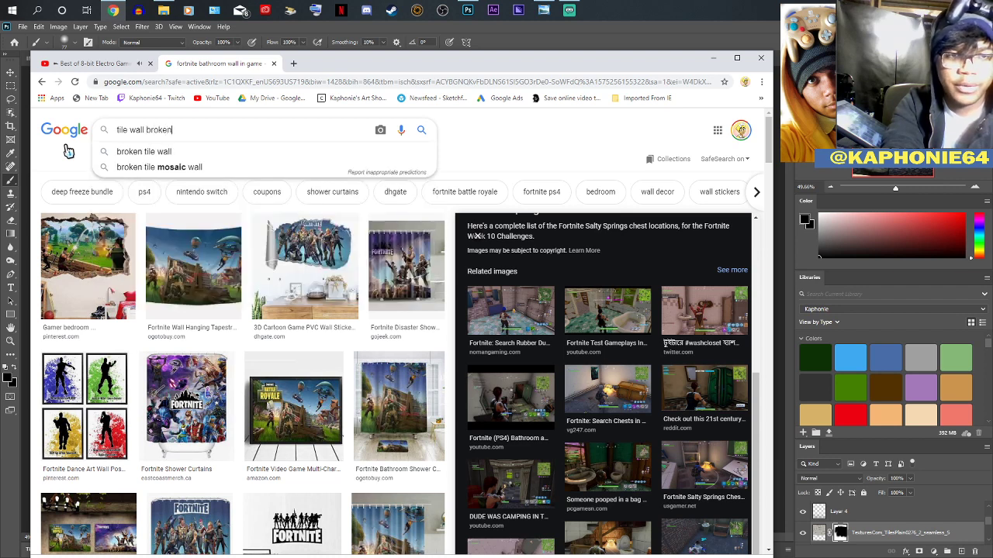
{"action": "type", "text": " into"}
{"action": "key", "text": "Return"}
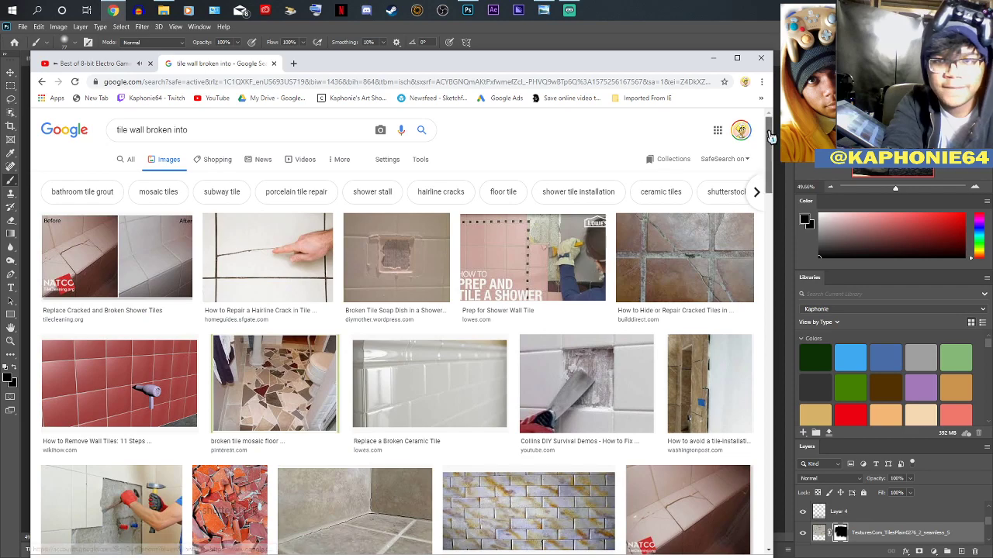
- Browse the broken-tile results, previewing the swimming-pool tile hole and comparing with the composite
{"action": "mouse_move", "coordinate": [770, 144]}
{"action": "left_mouse_down"}
{"action": "mouse_move", "coordinate": [801, 300]}
{"action": "mouse_move", "coordinate": [820, 169]}
{"action": "mouse_move", "coordinate": [820, 361]}
{"action": "mouse_move", "coordinate": [807, 431]}
{"action": "mouse_move", "coordinate": [816, 494]}
{"action": "left_mouse_up"}
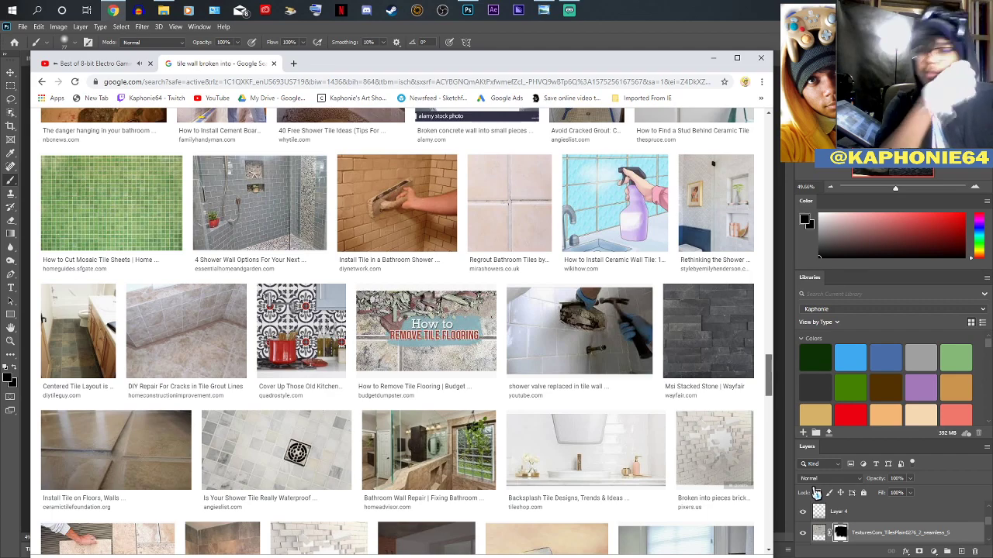
{"action": "left_click_drag", "start_coordinate": [816, 495], "coordinate": [817, 547]}
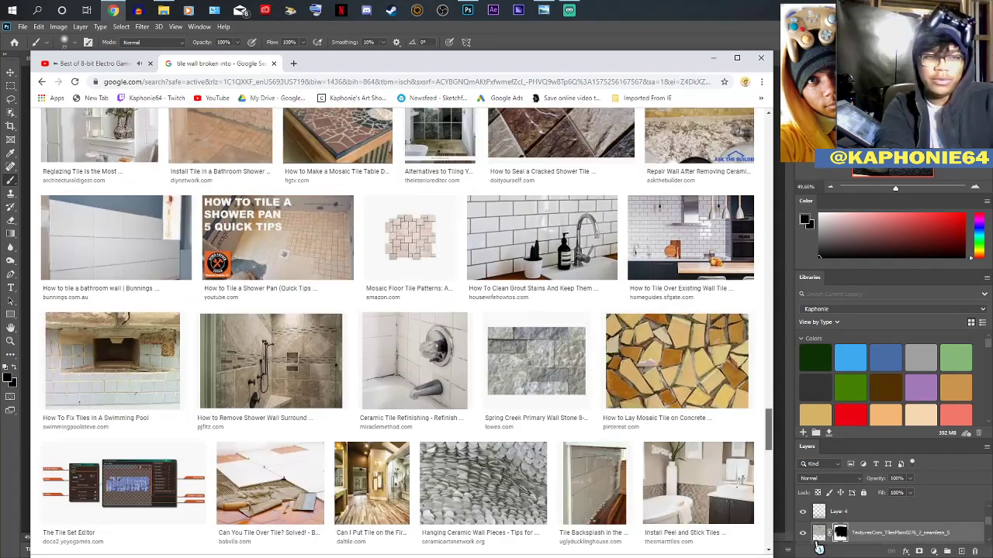
{"action": "left_click", "coordinate": [179, 385]}
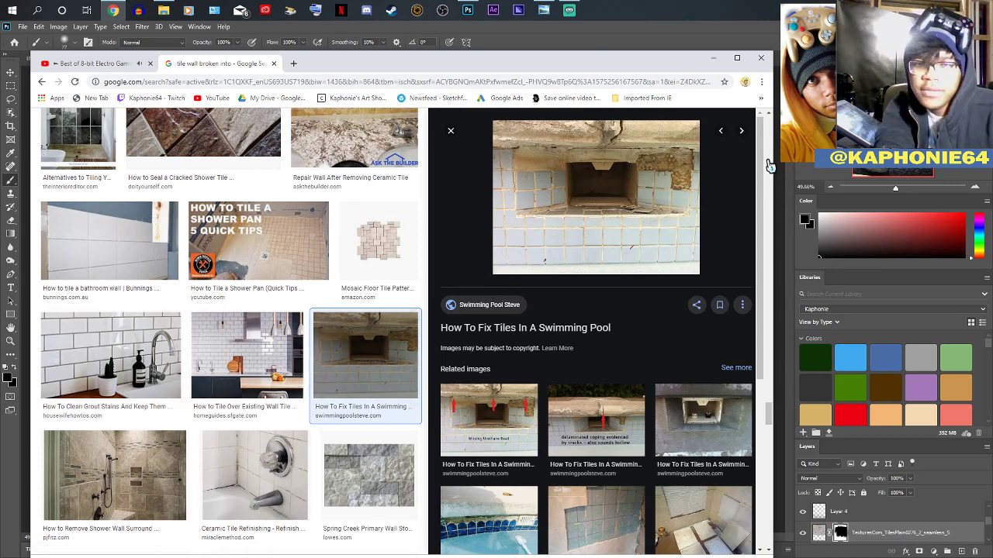
{"action": "left_click", "coordinate": [888, 184]}
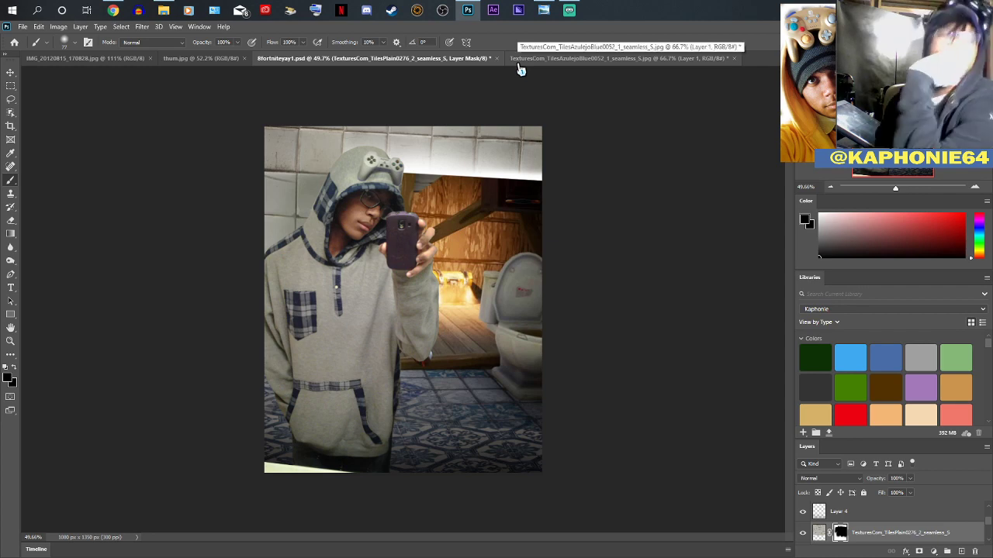
{"action": "left_click", "coordinate": [114, 11]}
{"action": "left_click", "coordinate": [114, 10]}
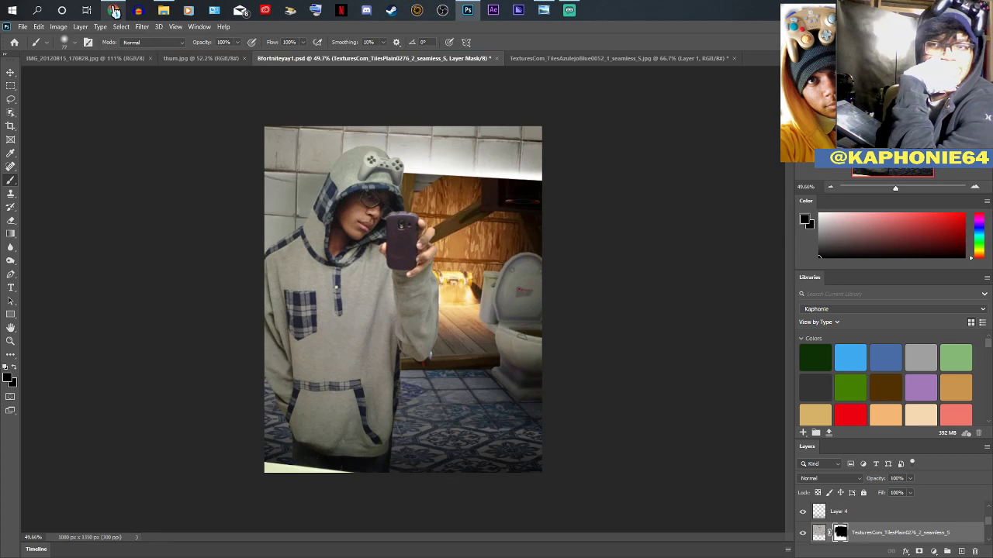
{"action": "left_click", "coordinate": [114, 10]}
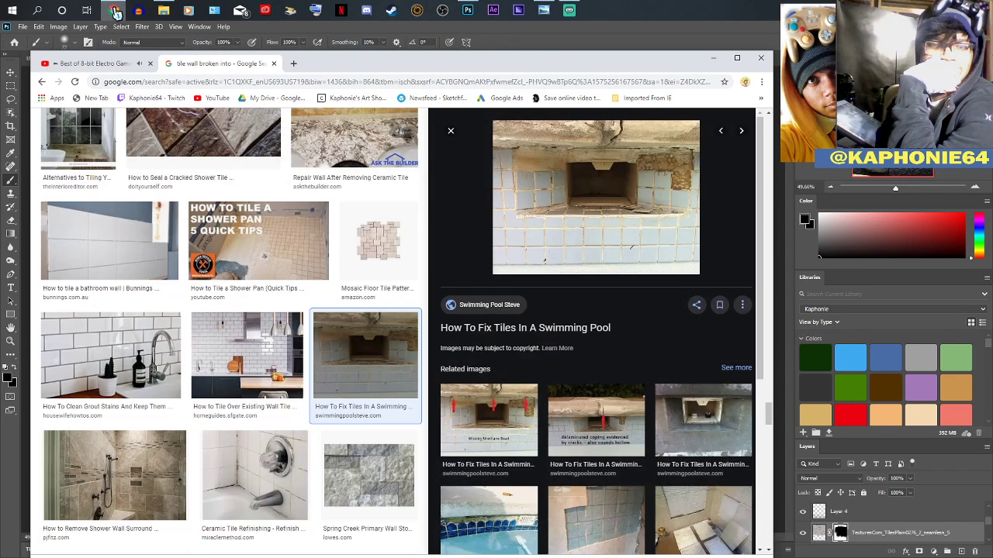
{"action": "left_click", "coordinate": [451, 132]}
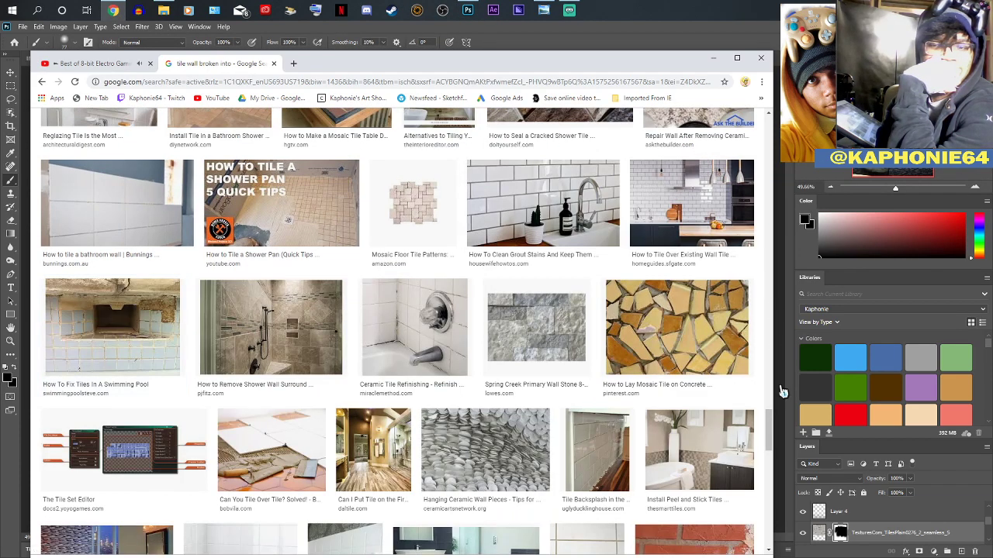
{"action": "left_click_drag", "start_coordinate": [767, 439], "coordinate": [770, 508]}
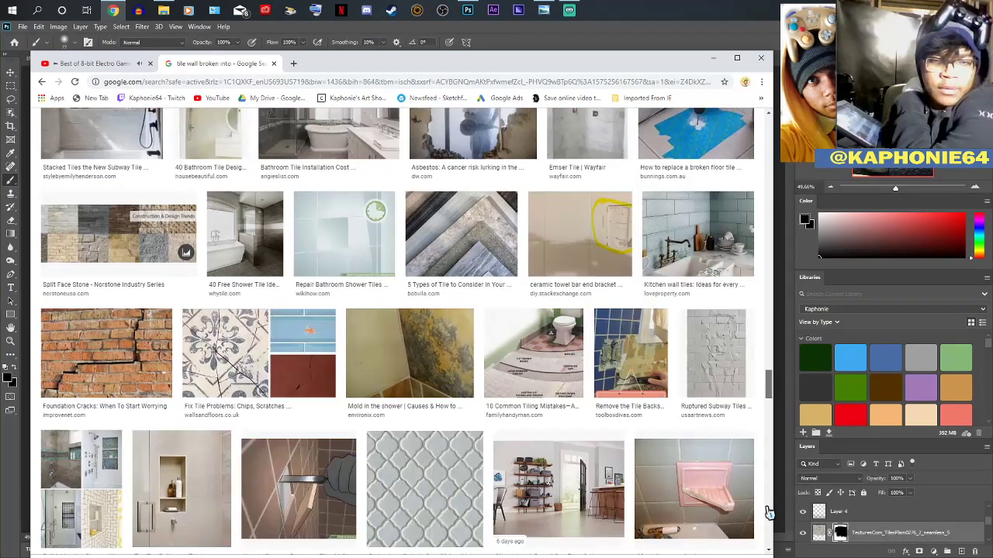
{"action": "scroll", "coordinate": [751, 535], "scroll_direction": "down", "scroll_amount": 4}
{"action": "scroll", "coordinate": [751, 535], "scroll_direction": "up", "scroll_amount": 1}
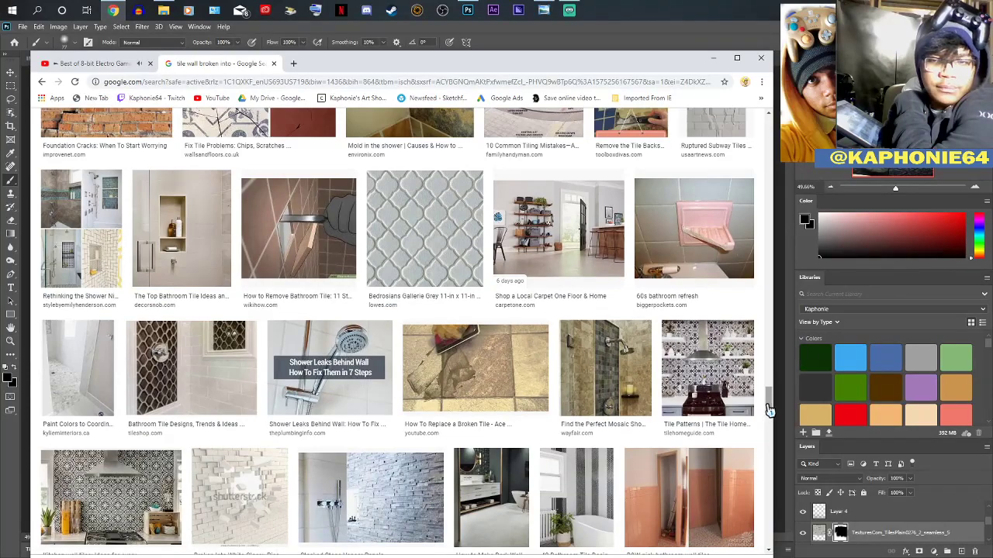
{"action": "mouse_move", "coordinate": [767, 411]}
{"action": "left_mouse_down"}
{"action": "mouse_move", "coordinate": [771, 539]}
{"action": "mouse_move", "coordinate": [784, 316]}
{"action": "mouse_move", "coordinate": [767, 246]}
{"action": "mouse_move", "coordinate": [767, 124]}
{"action": "left_mouse_up"}
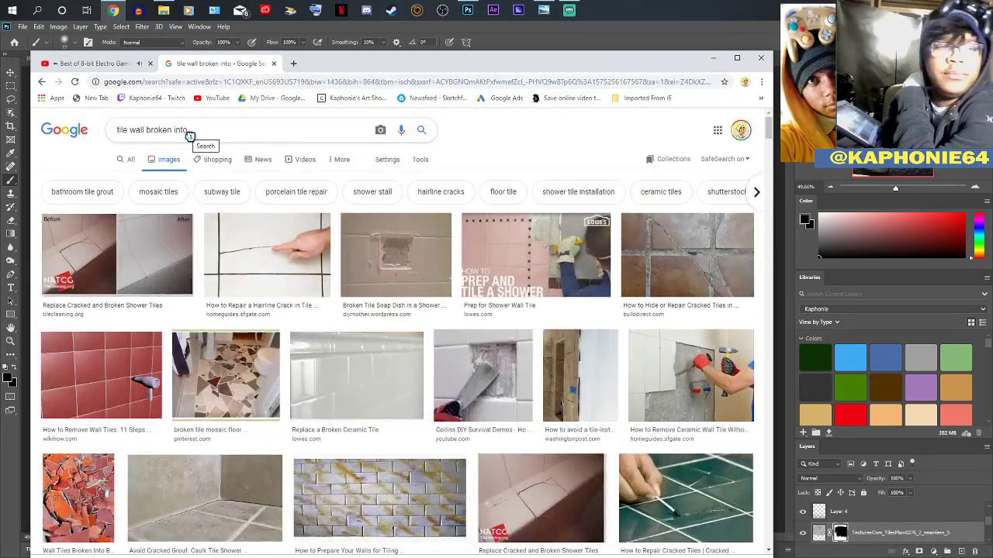
- Search Google Images for 'hole in tile wall'
{"action": "triple_click", "coordinate": [189, 136]}
{"action": "type", "text": "br"}
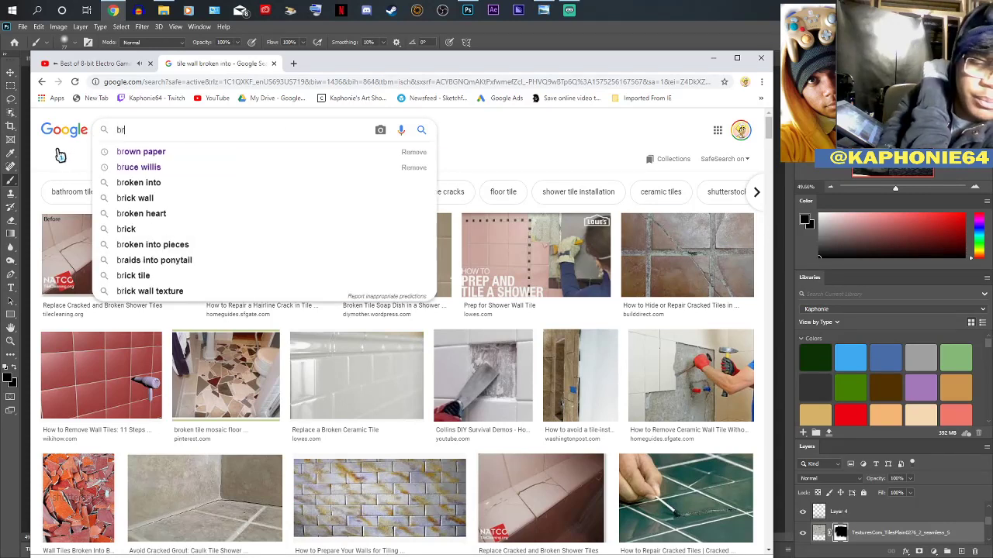
{"action": "type", "text": "oke"}
{"action": "key", "text": "BackSpace"}
{"action": "key", "text": "BackSpace"}
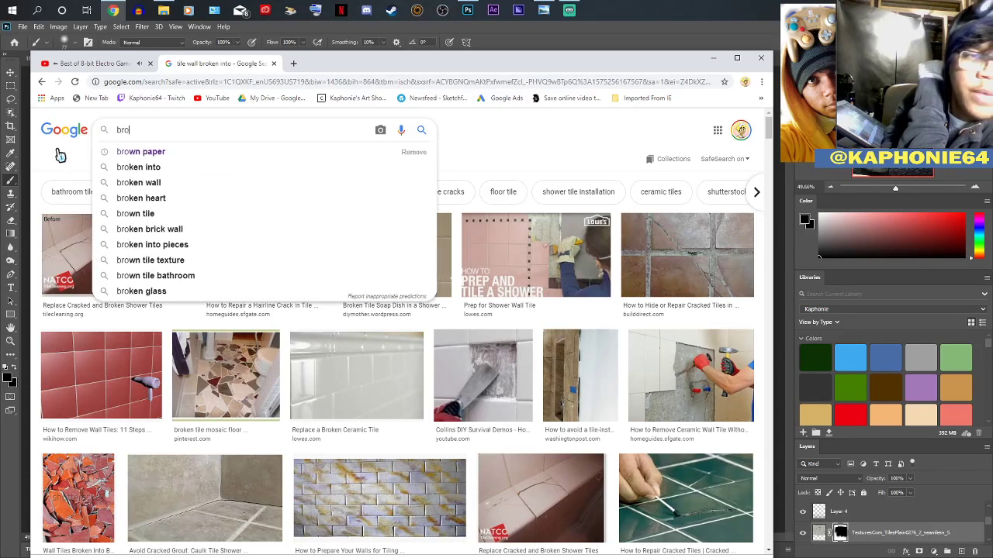
{"action": "key", "text": "BackSpace"}
{"action": "key", "text": "BackSpace"}
{"action": "key", "text": "BackSpace"}
{"action": "type", "text": "hole "}
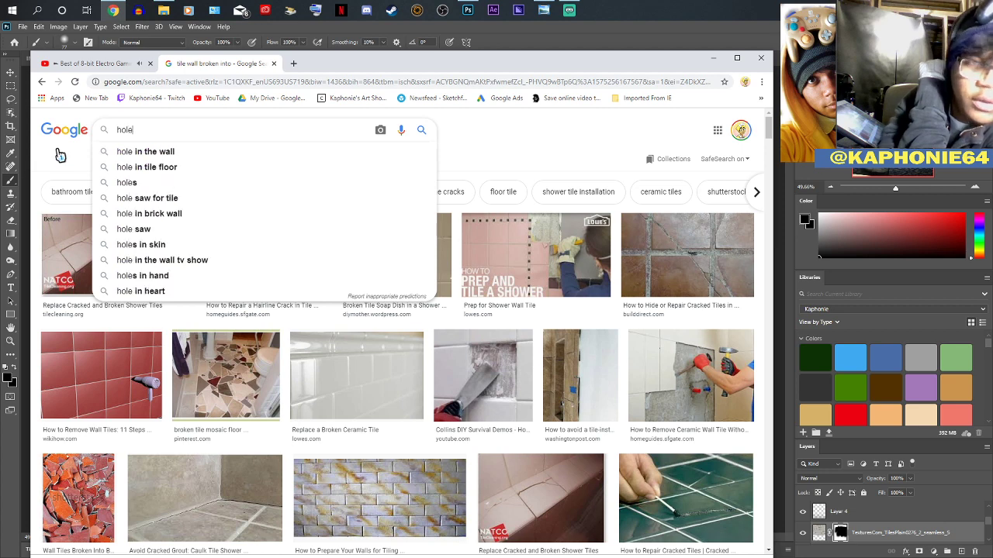
{"action": "type", "text": "in ti"}
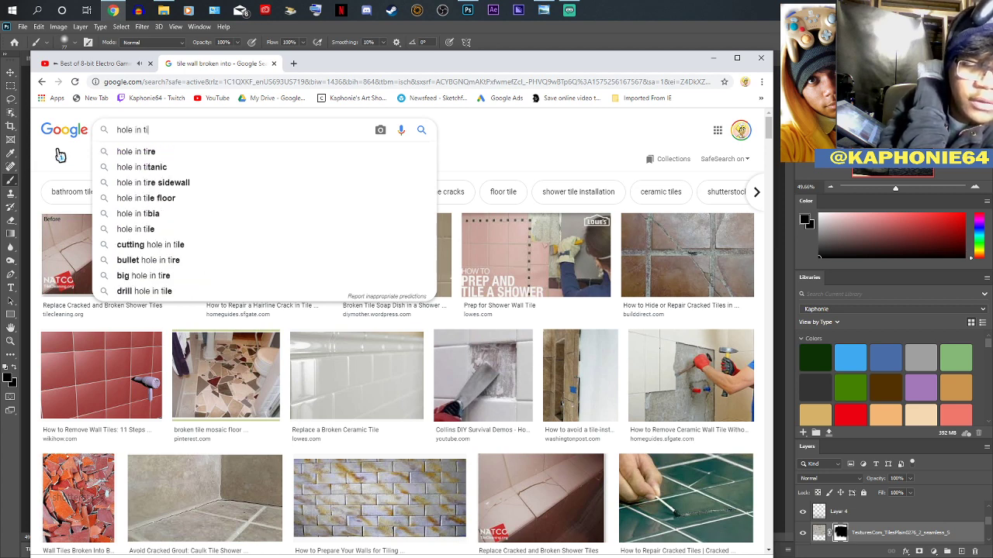
{"action": "type", "text": "le wall"}
{"action": "key", "text": "Return"}
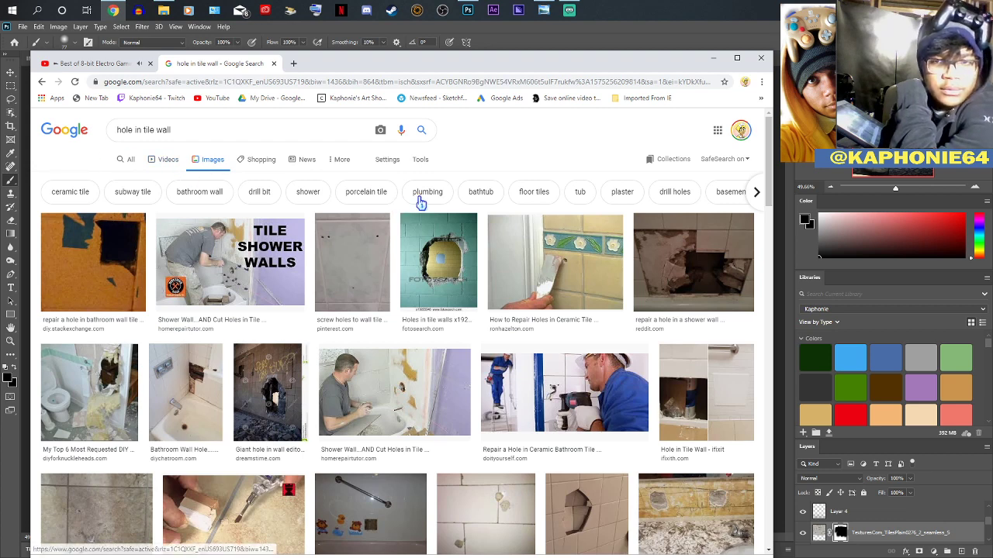
- Preview the reddit shower-wall hole, then the plumbing shower wall photo
{"action": "left_click", "coordinate": [712, 295]}
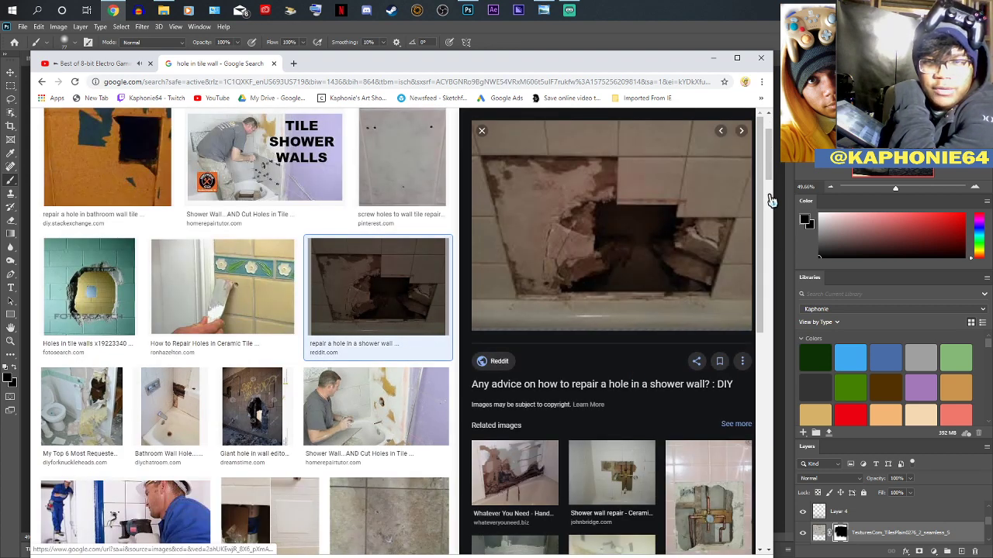
{"action": "left_click_drag", "start_coordinate": [760, 226], "coordinate": [754, 393]}
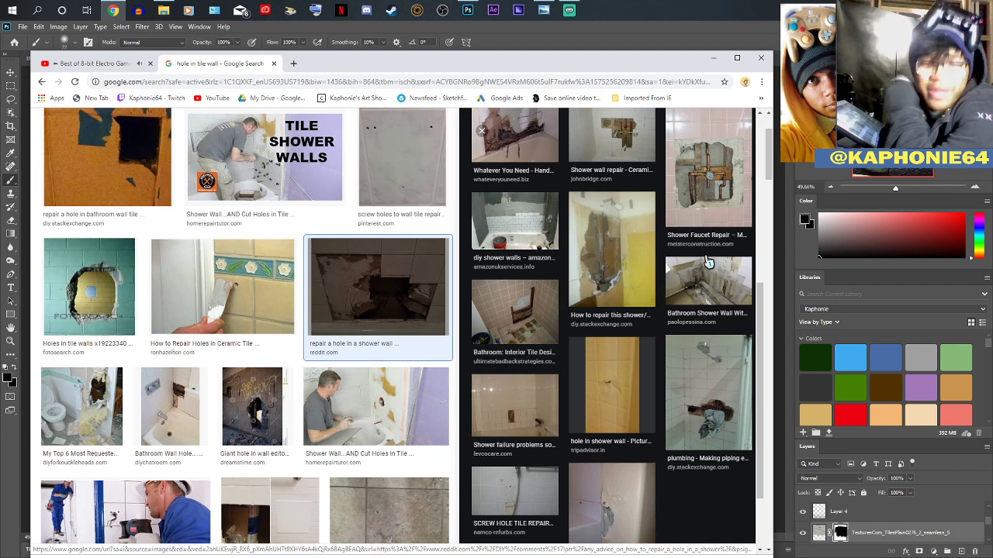
{"action": "left_click", "coordinate": [712, 352]}
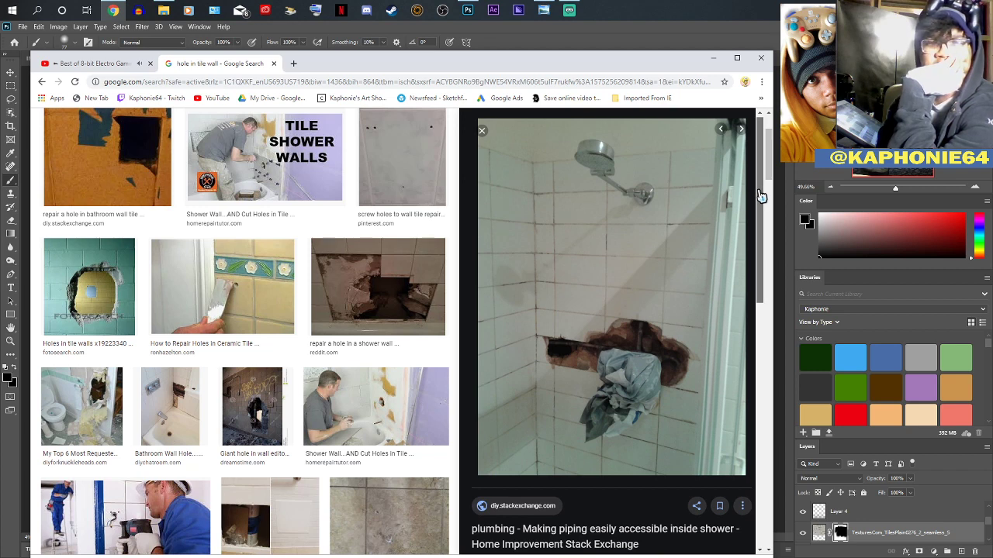
- Save the shower-hole photo as 7J7Zm into the kaphonie pictures folder
{"action": "right_click", "coordinate": [600, 363]}
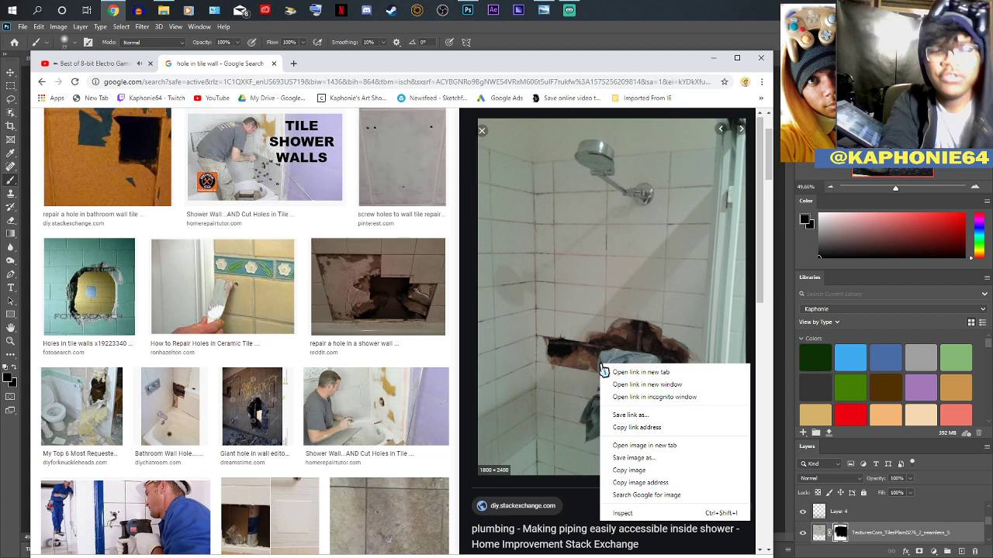
{"action": "left_click", "coordinate": [658, 457]}
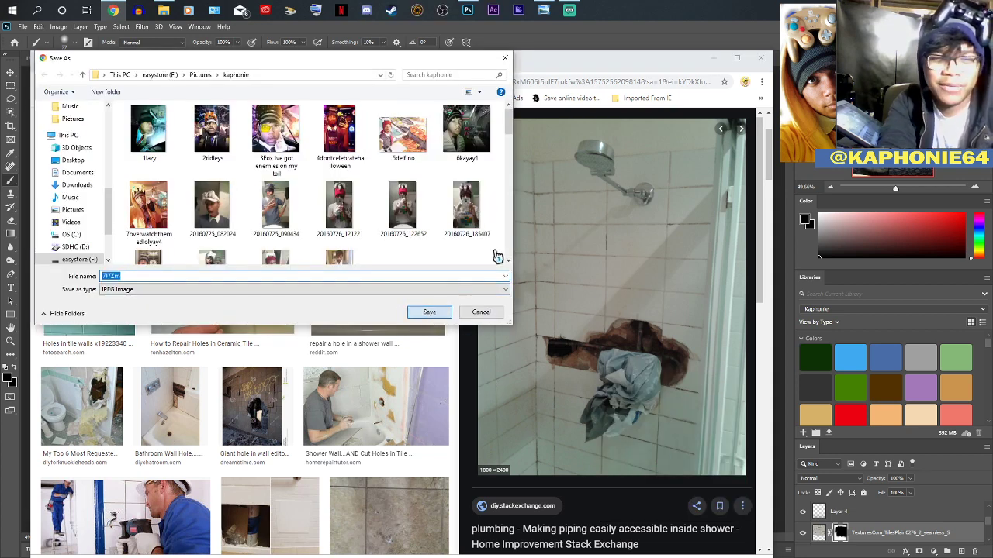
{"action": "key", "text": "Escape"}
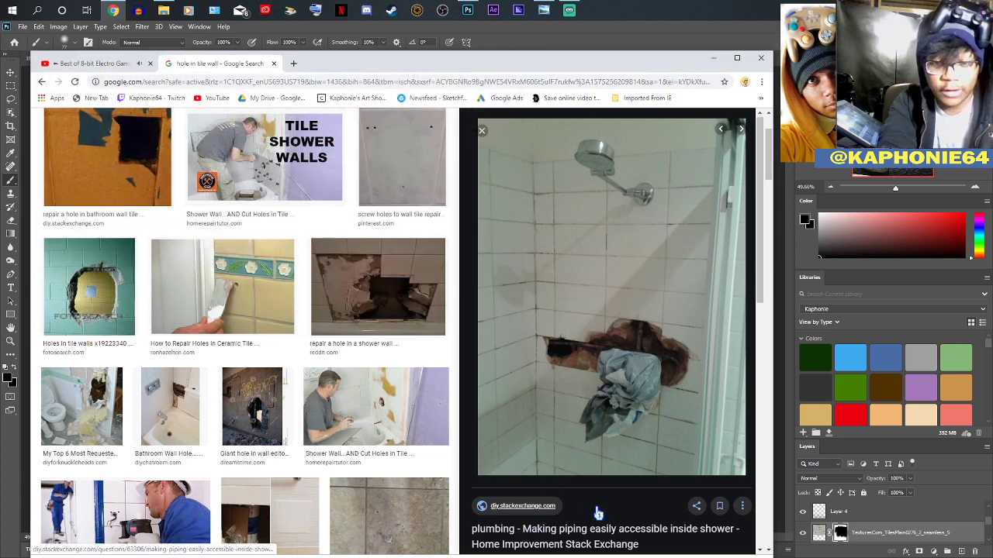
- Minimize Chrome and open the kaphonie pictures folder in File Explorer
{"action": "mouse_move", "coordinate": [612, 296]}
{"action": "left_click", "coordinate": [713, 58]}
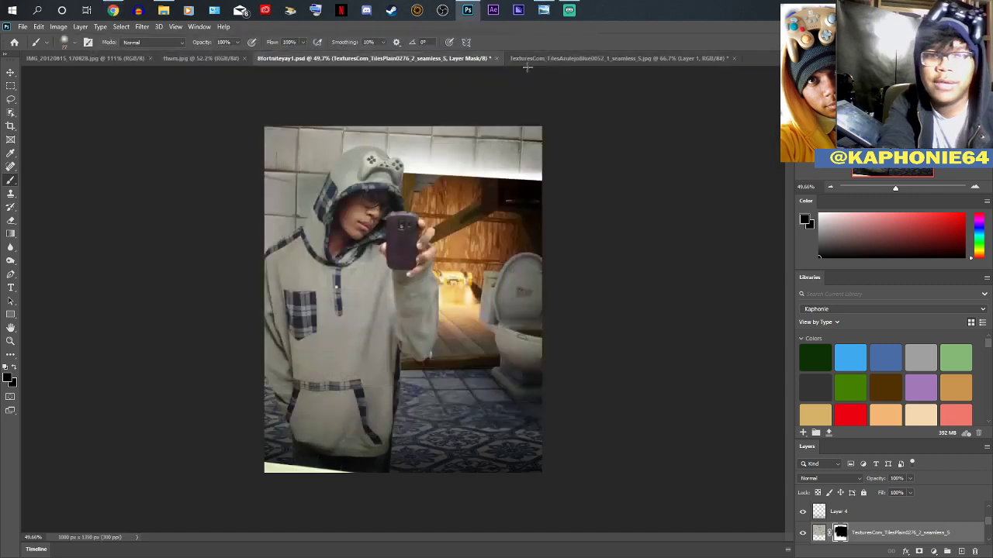
{"action": "left_click", "coordinate": [172, 13]}
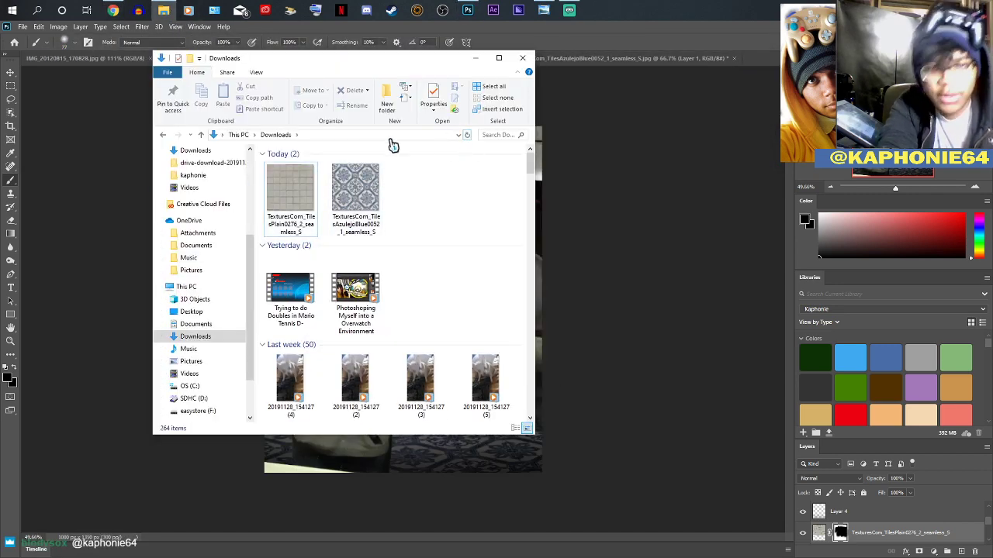
{"action": "left_click", "coordinate": [204, 176]}
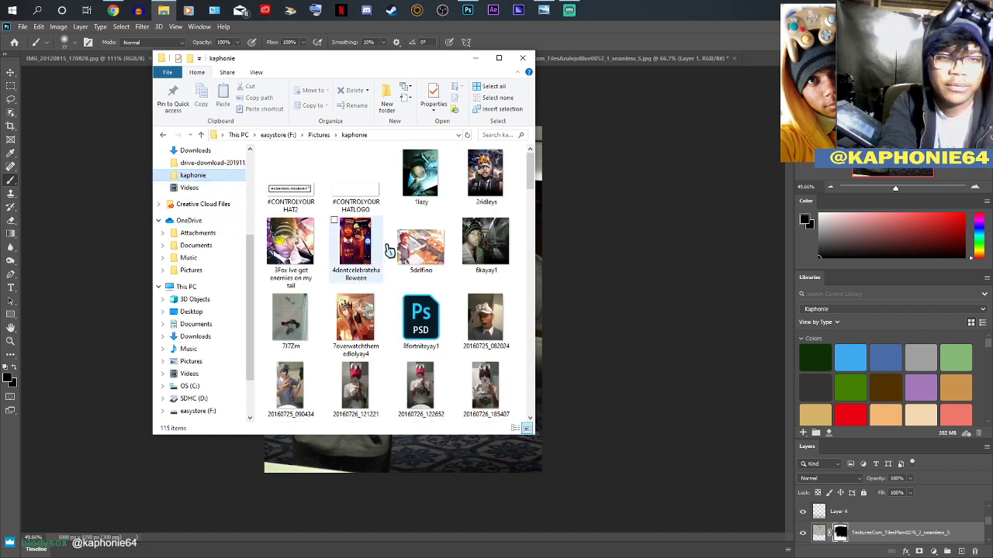
- Place the 7J7Zm shower photo into the composite and lower its opacity to about 79%
{"action": "left_click", "coordinate": [600, 274]}
{"action": "left_click_drag", "start_coordinate": [600, 273], "coordinate": [596, 266]}
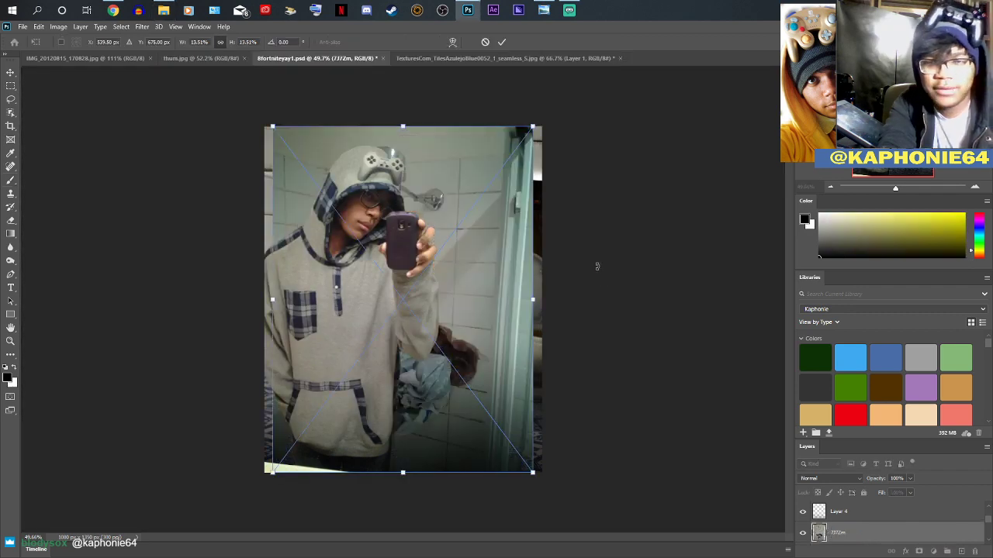
{"action": "left_click_drag", "start_coordinate": [487, 295], "coordinate": [531, 177]}
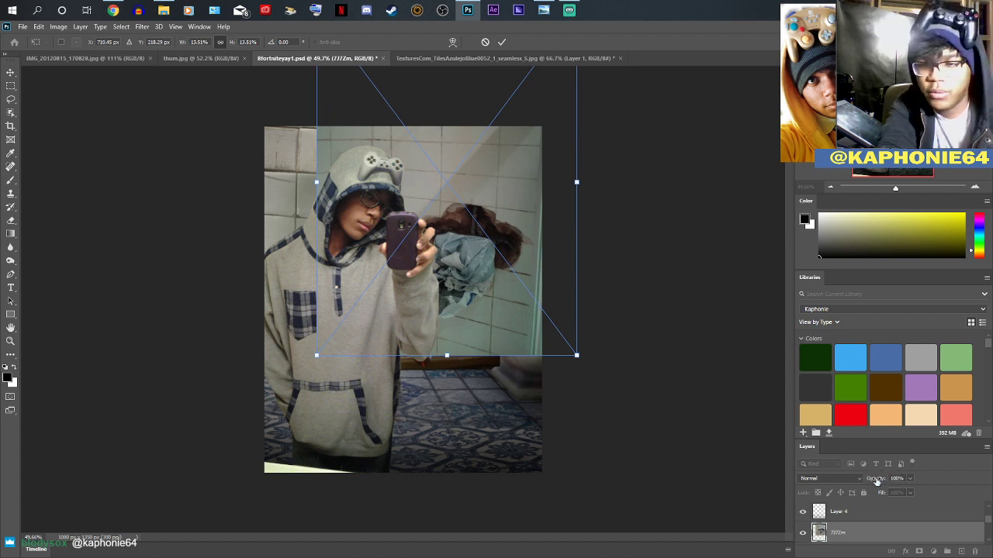
{"action": "left_click_drag", "start_coordinate": [875, 481], "coordinate": [864, 482]}
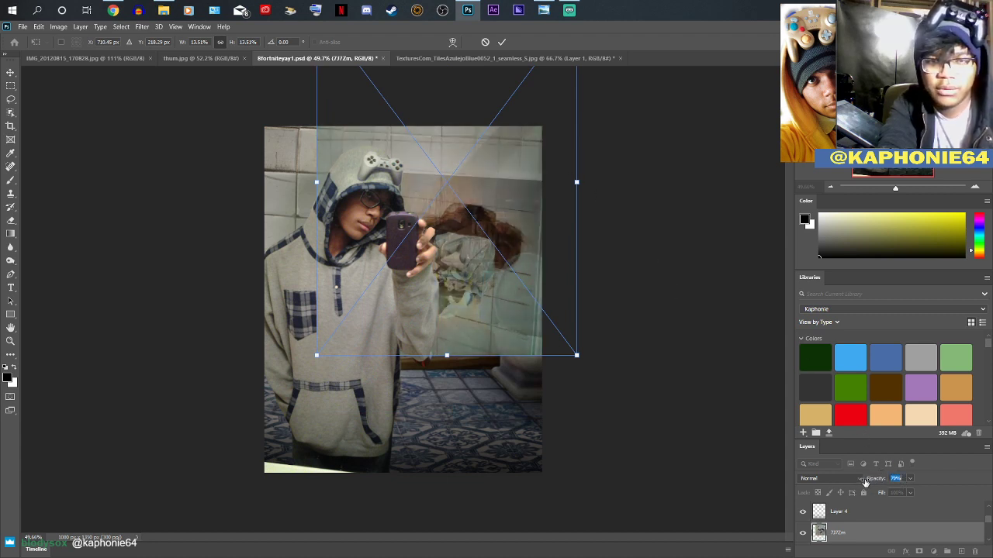
- Move, tilt and enlarge the wall photo over the upper right and commit the transform
{"action": "mouse_move", "coordinate": [553, 313]}
{"action": "left_mouse_down"}
{"action": "mouse_move", "coordinate": [605, 242]}
{"action": "mouse_move", "coordinate": [646, 221]}
{"action": "mouse_move", "coordinate": [586, 235]}
{"action": "mouse_move", "coordinate": [666, 199]}
{"action": "mouse_move", "coordinate": [557, 221]}
{"action": "mouse_move", "coordinate": [568, 227]}
{"action": "left_mouse_up"}
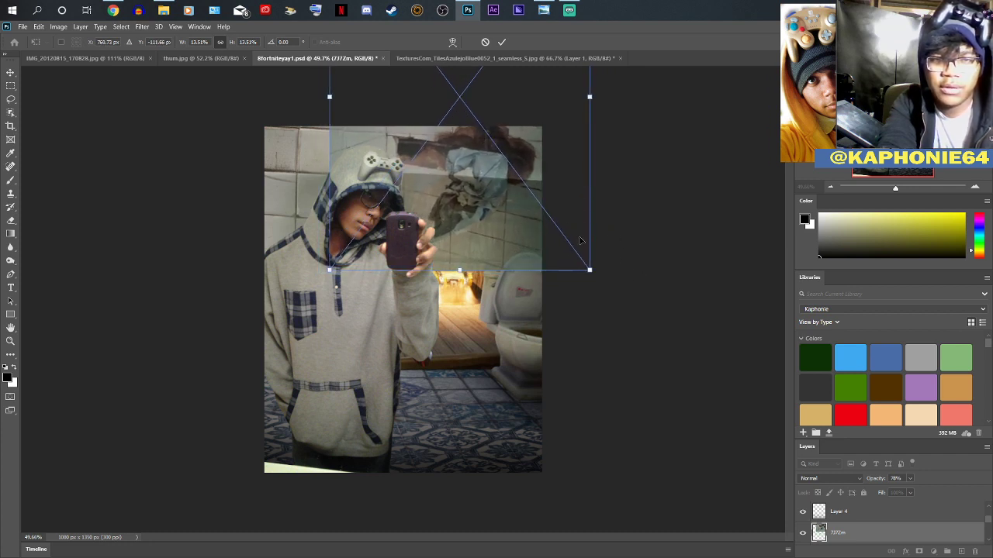
{"action": "left_click_drag", "start_coordinate": [643, 266], "coordinate": [665, 244]}
{"action": "left_click_drag", "start_coordinate": [569, 223], "coordinate": [567, 219]}
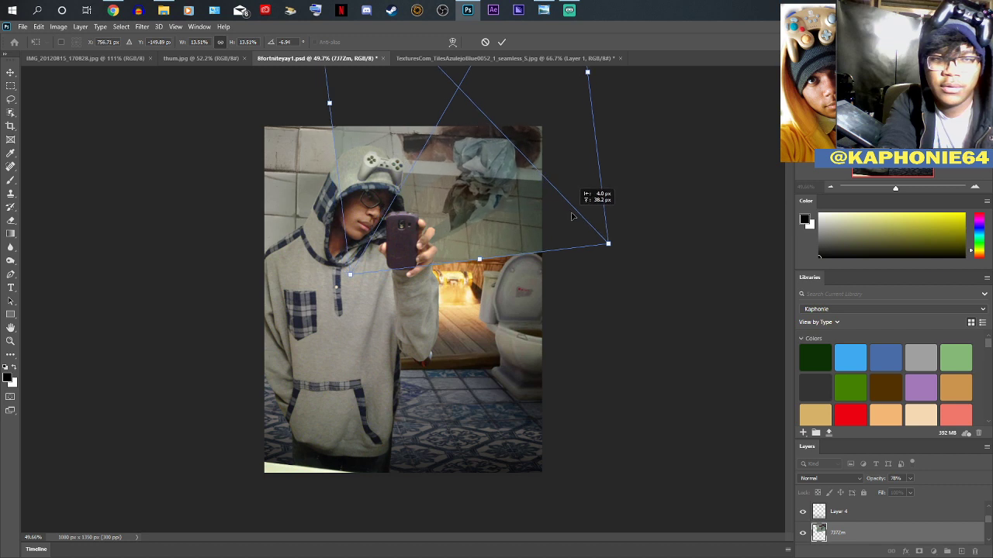
{"action": "mouse_move", "coordinate": [660, 215]}
{"action": "left_mouse_down"}
{"action": "mouse_move", "coordinate": [645, 259]}
{"action": "mouse_move", "coordinate": [589, 215]}
{"action": "mouse_move", "coordinate": [543, 204]}
{"action": "mouse_move", "coordinate": [553, 203]}
{"action": "left_mouse_up"}
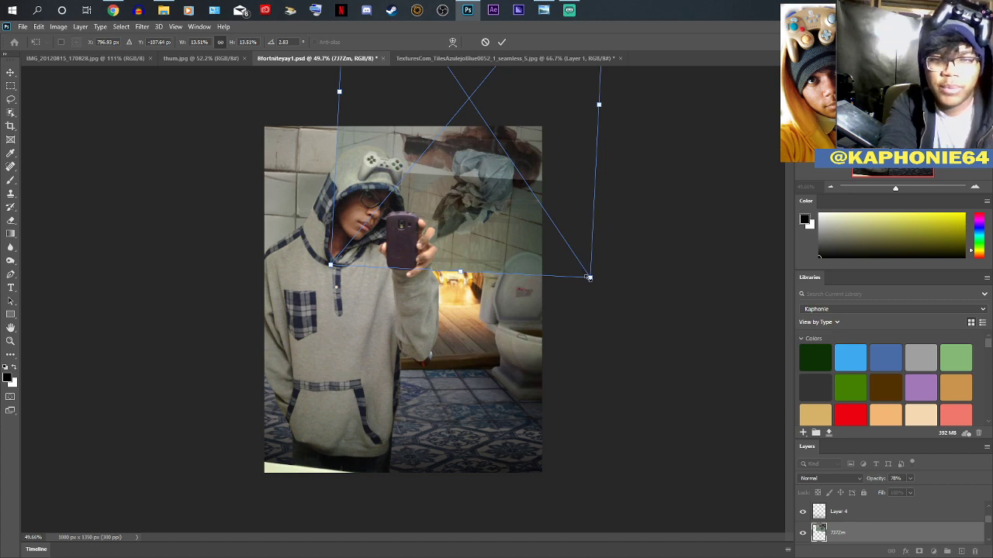
{"action": "mouse_move", "coordinate": [589, 277]}
{"action": "left_mouse_down"}
{"action": "mouse_move", "coordinate": [682, 415]}
{"action": "mouse_move", "coordinate": [643, 267]}
{"action": "mouse_move", "coordinate": [651, 333]}
{"action": "mouse_move", "coordinate": [638, 319]}
{"action": "mouse_move", "coordinate": [731, 316]}
{"action": "mouse_move", "coordinate": [630, 328]}
{"action": "mouse_move", "coordinate": [618, 309]}
{"action": "mouse_move", "coordinate": [626, 312]}
{"action": "left_mouse_up"}
{"action": "mouse_move", "coordinate": [221, 235]}
{"action": "left_mouse_down"}
{"action": "mouse_move", "coordinate": [137, 171]}
{"action": "mouse_move", "coordinate": [155, 204]}
{"action": "mouse_move", "coordinate": [243, 213]}
{"action": "left_mouse_up"}
{"action": "left_click_drag", "start_coordinate": [357, 233], "coordinate": [361, 249]}
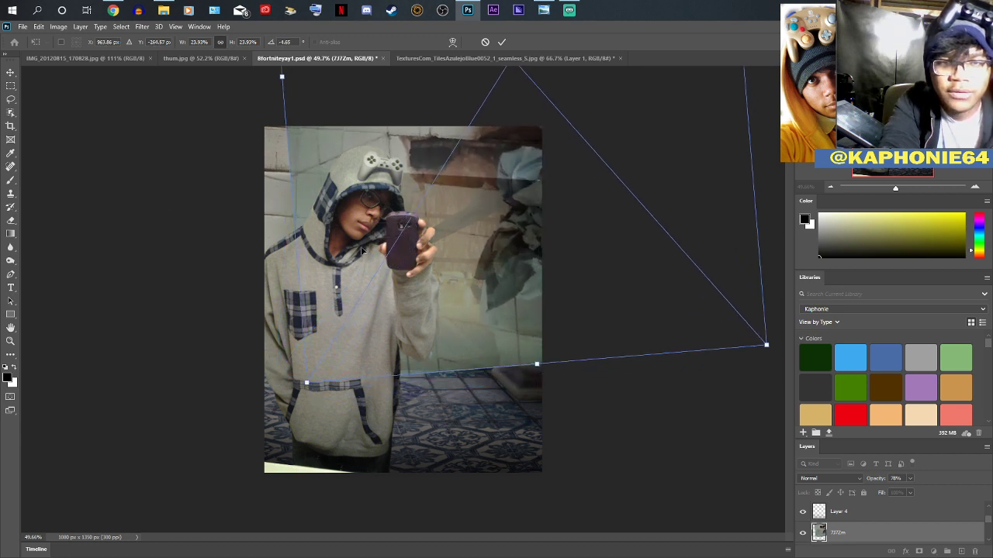
{"action": "left_click", "coordinate": [500, 44]}
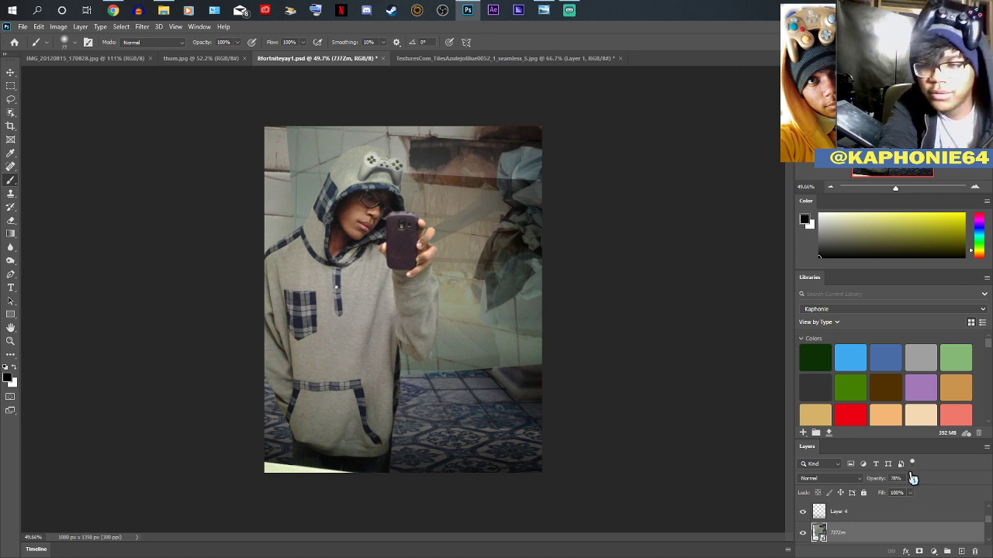
- Restore layer 7J7Zm to 100% opacity and add a layer mask
{"action": "right_click", "coordinate": [917, 529]}
{"action": "left_click", "coordinate": [904, 269]}
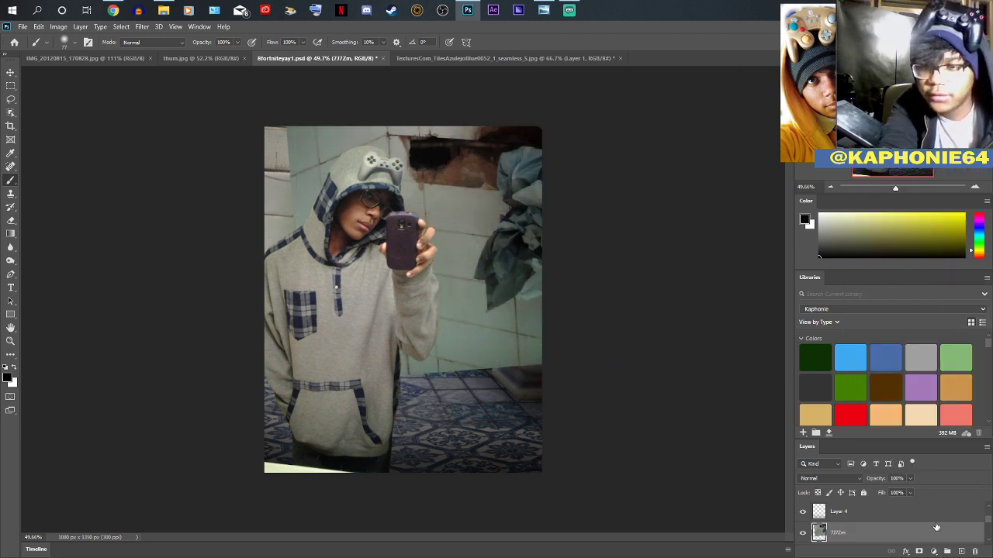
{"action": "left_click", "coordinate": [919, 552]}
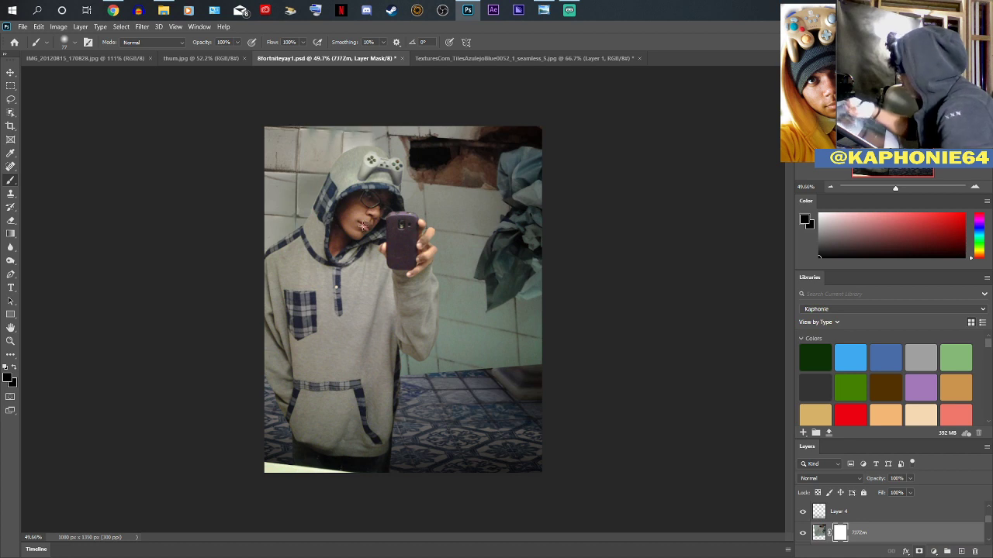
- Paint the mask black to reveal the wooden counter and wall, then zoom into the hole
{"action": "left_click_drag", "start_coordinate": [558, 321], "coordinate": [442, 345]}
{"action": "mouse_move", "coordinate": [542, 342]}
{"action": "left_mouse_down"}
{"action": "mouse_move", "coordinate": [428, 328]}
{"action": "mouse_move", "coordinate": [545, 274]}
{"action": "mouse_move", "coordinate": [423, 268]}
{"action": "mouse_move", "coordinate": [550, 203]}
{"action": "mouse_move", "coordinate": [461, 217]}
{"action": "left_mouse_up"}
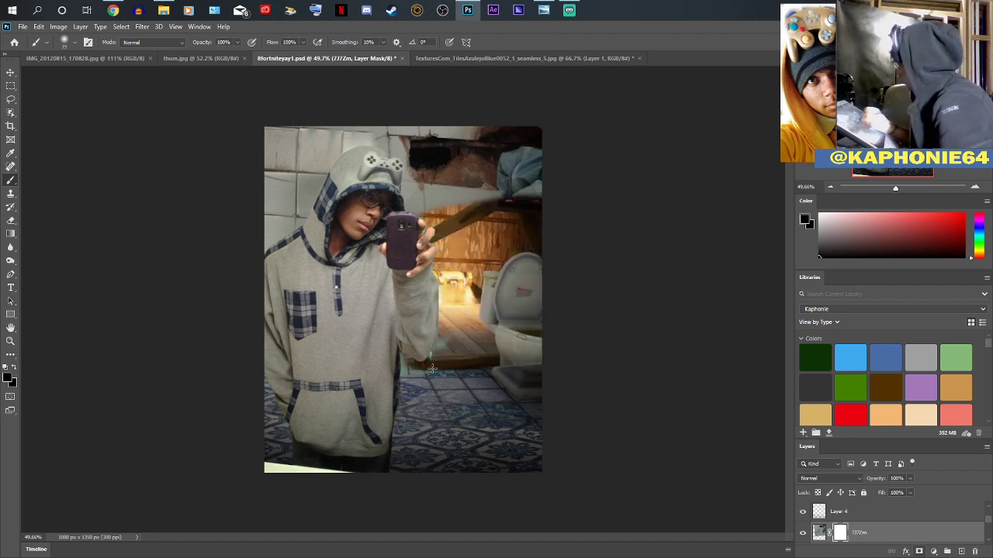
{"action": "left_click_drag", "start_coordinate": [432, 368], "coordinate": [439, 319]}
{"action": "left_click_drag", "start_coordinate": [453, 225], "coordinate": [411, 203]}
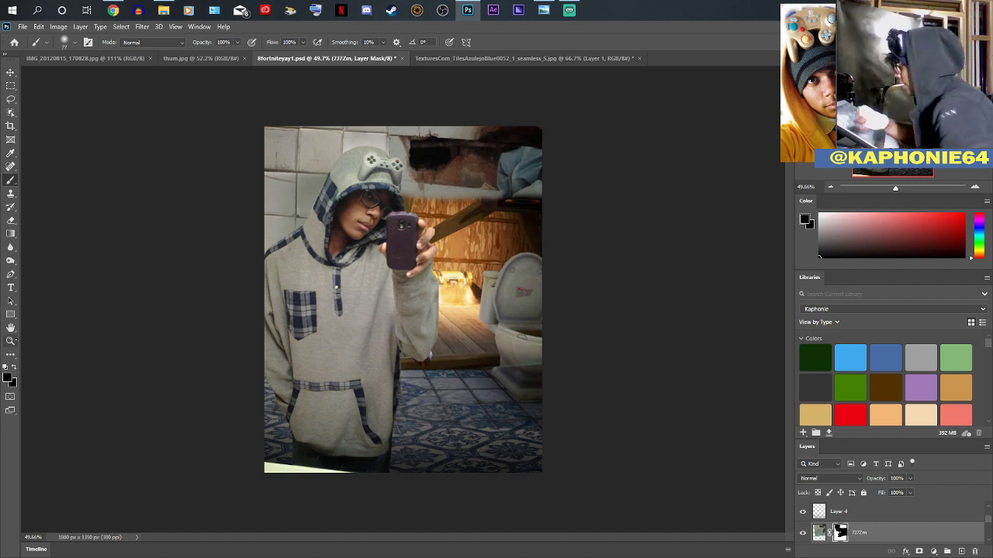
{"action": "left_click", "coordinate": [10, 341]}
{"action": "left_click_drag", "start_coordinate": [546, 140], "coordinate": [577, 115]}
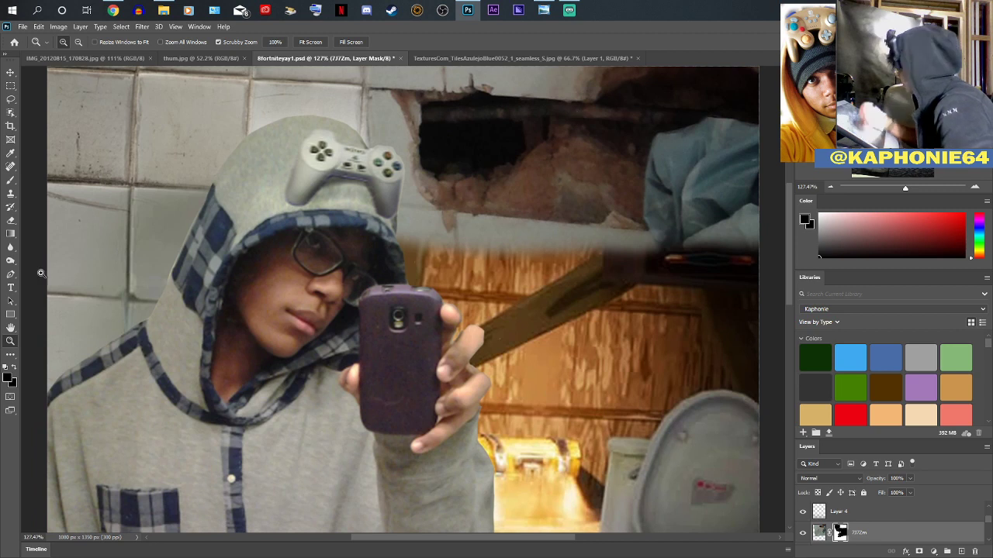
- Soften the 7J7Zm mask below the hole and beside the blue cloth, then add empty Layer 6
{"action": "left_click", "coordinate": [11, 180]}
{"action": "left_click", "coordinate": [68, 42]}
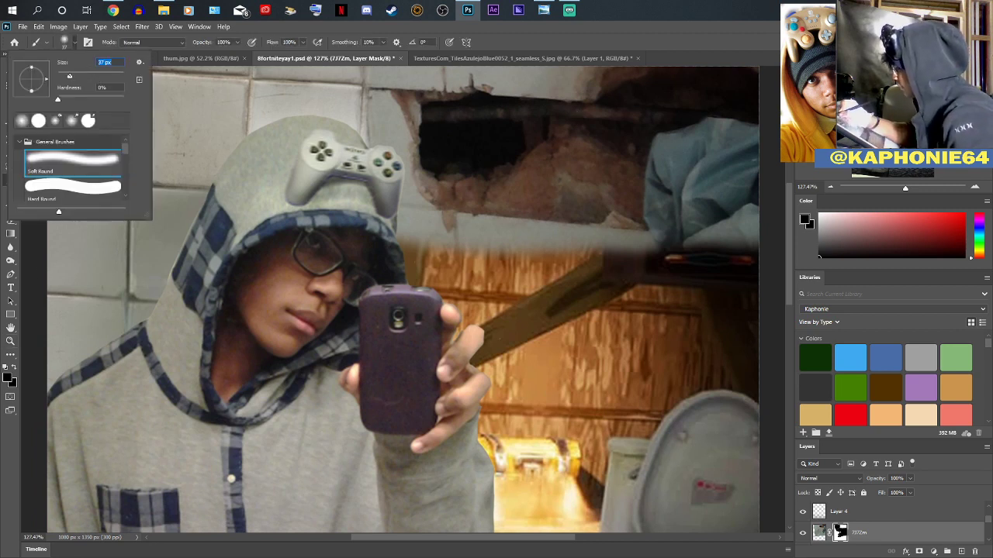
{"action": "key", "text": "Return"}
{"action": "mouse_move", "coordinate": [458, 279]}
{"action": "left_mouse_down"}
{"action": "mouse_move", "coordinate": [449, 247]}
{"action": "mouse_move", "coordinate": [399, 229]}
{"action": "mouse_move", "coordinate": [403, 211]}
{"action": "mouse_move", "coordinate": [444, 212]}
{"action": "mouse_move", "coordinate": [543, 252]}
{"action": "mouse_move", "coordinate": [461, 221]}
{"action": "mouse_move", "coordinate": [655, 233]}
{"action": "mouse_move", "coordinate": [566, 245]}
{"action": "mouse_move", "coordinate": [721, 261]}
{"action": "left_mouse_up"}
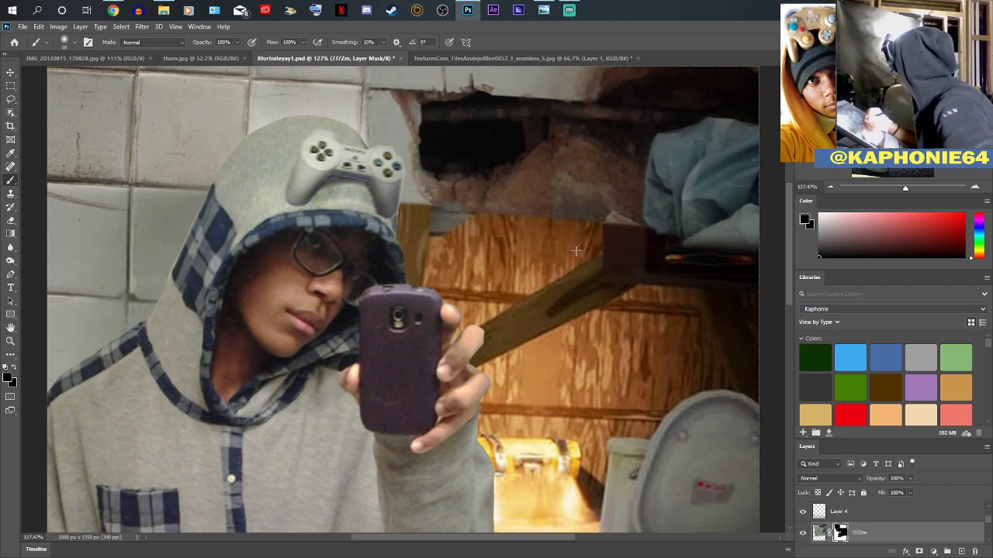
{"action": "scroll", "coordinate": [390, 303], "scroll_direction": "right", "scroll_amount": 1}
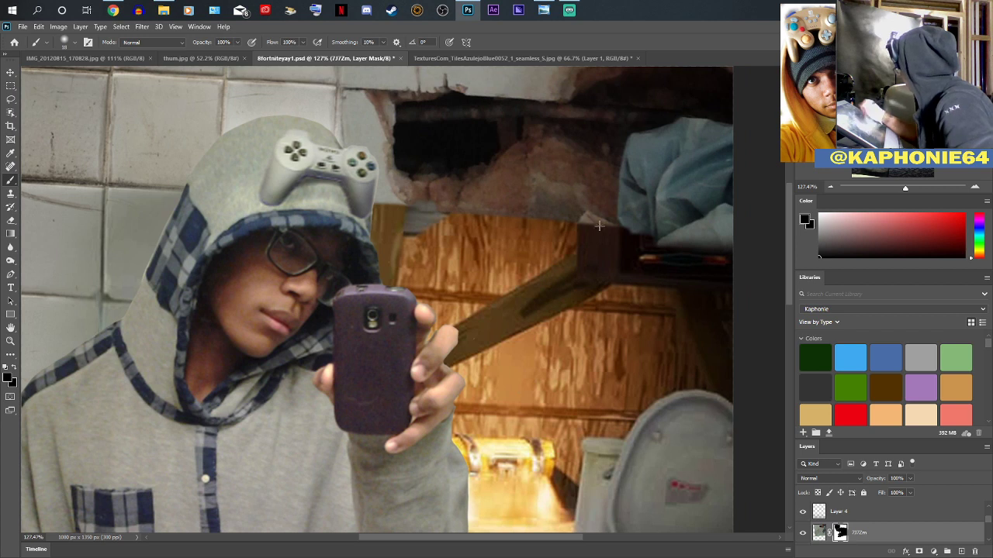
{"action": "mouse_move", "coordinate": [599, 226]}
{"action": "left_mouse_down"}
{"action": "mouse_move", "coordinate": [625, 183]}
{"action": "mouse_move", "coordinate": [625, 147]}
{"action": "mouse_move", "coordinate": [623, 231]}
{"action": "left_mouse_up"}
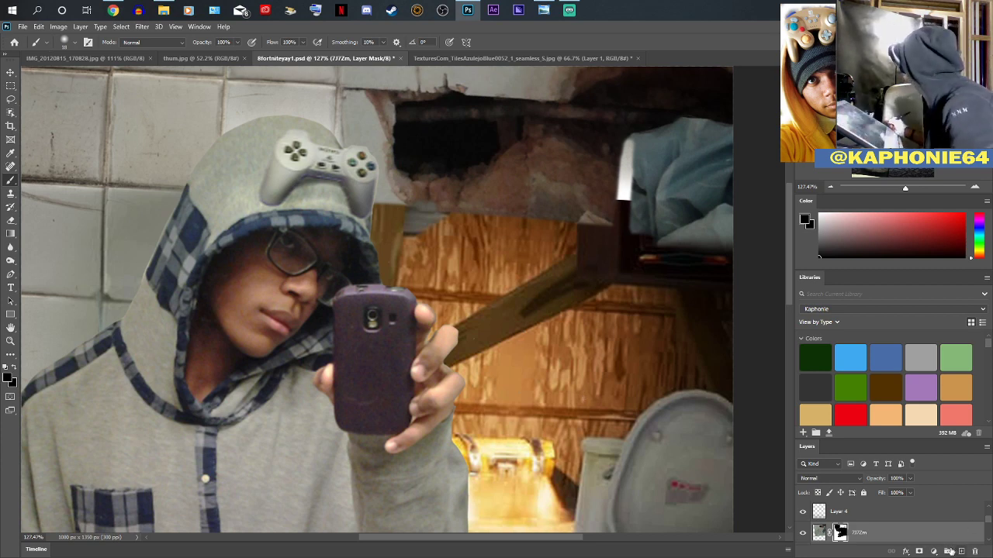
{"action": "key", "text": "ctrl+shift+alt+n"}
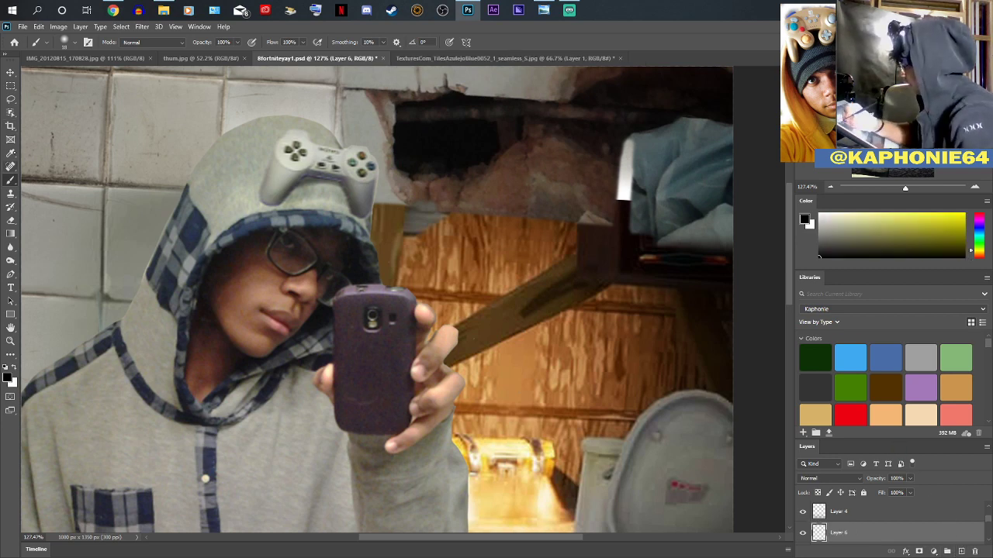
- Sample a dark colour and paint 70 px shadow over the top-right blue cloth on Layer 6
{"action": "key", "text": "i"}
{"action": "left_click", "coordinate": [696, 90]}
{"action": "key", "text": "b"}
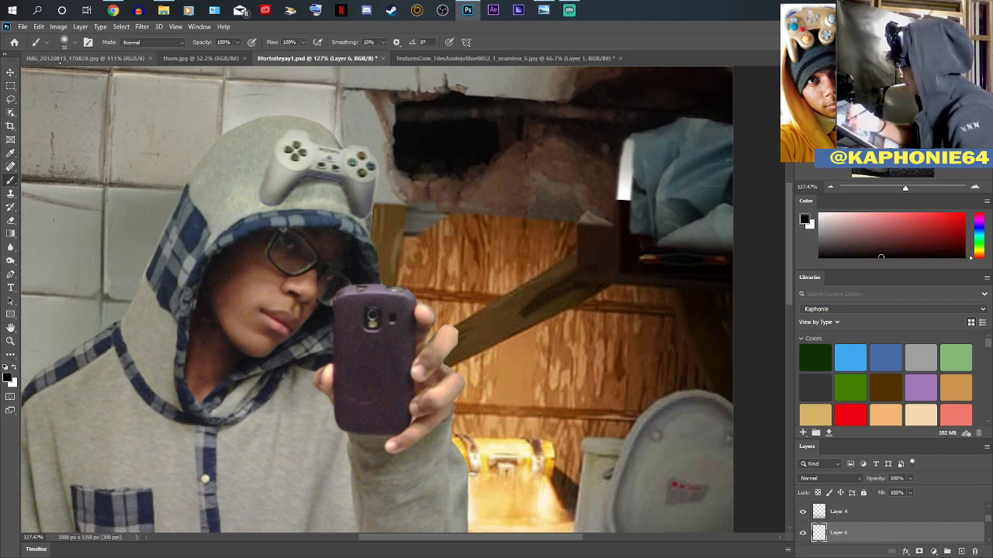
{"action": "left_click", "coordinate": [74, 42]}
{"action": "mouse_move", "coordinate": [686, 120]}
{"action": "left_mouse_down"}
{"action": "mouse_move", "coordinate": [713, 137]}
{"action": "mouse_move", "coordinate": [721, 233]}
{"action": "mouse_move", "coordinate": [702, 163]}
{"action": "mouse_move", "coordinate": [668, 119]}
{"action": "mouse_move", "coordinate": [632, 167]}
{"action": "mouse_move", "coordinate": [705, 190]}
{"action": "mouse_move", "coordinate": [697, 224]}
{"action": "mouse_move", "coordinate": [644, 202]}
{"action": "mouse_move", "coordinate": [671, 224]}
{"action": "mouse_move", "coordinate": [698, 225]}
{"action": "left_mouse_up"}
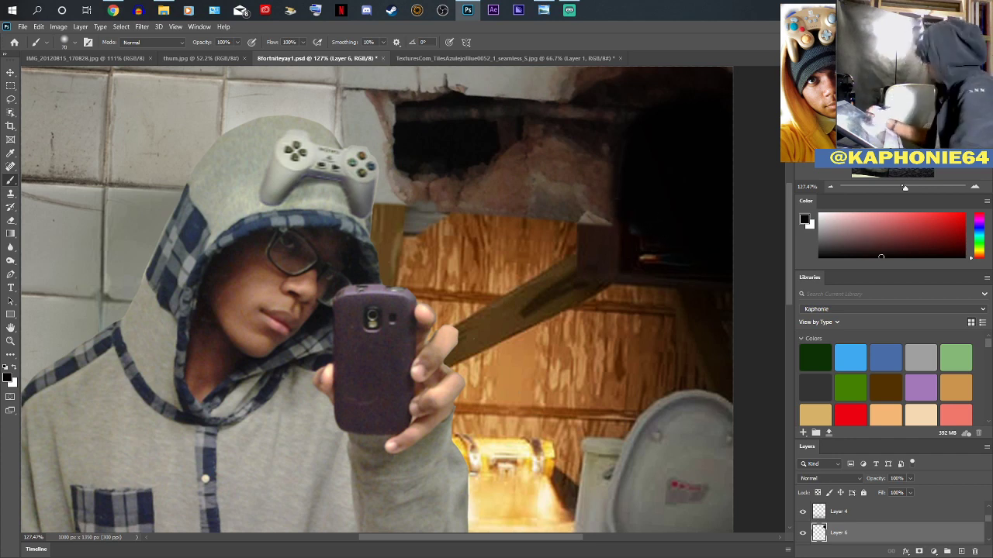
{"action": "scroll", "coordinate": [462, 423], "scroll_direction": "down", "scroll_amount": 5}
{"action": "scroll", "coordinate": [463, 423], "scroll_direction": "up", "scroll_amount": 3}
{"action": "scroll", "coordinate": [462, 423], "scroll_direction": "up", "scroll_amount": 2}
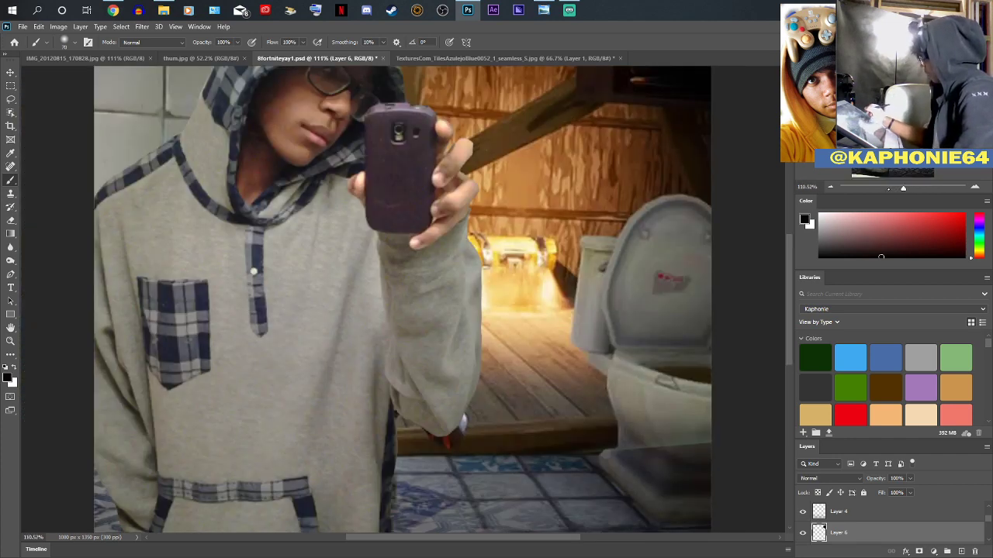
{"action": "scroll", "coordinate": [462, 423], "scroll_direction": "down", "scroll_amount": 4}
{"action": "scroll", "coordinate": [462, 422], "scroll_direction": "up", "scroll_amount": 1}
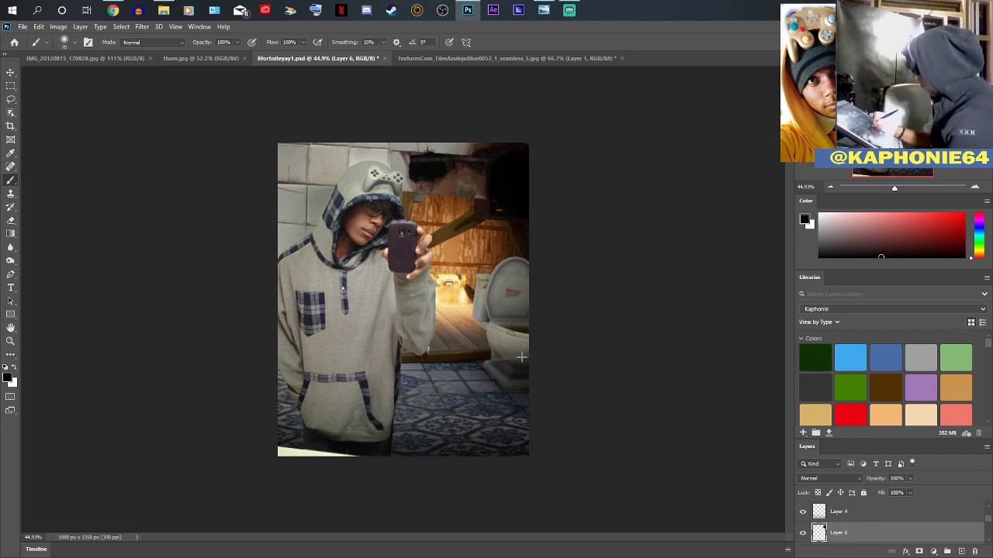
{"action": "scroll", "coordinate": [892, 522], "scroll_direction": "up", "scroll_amount": 1}
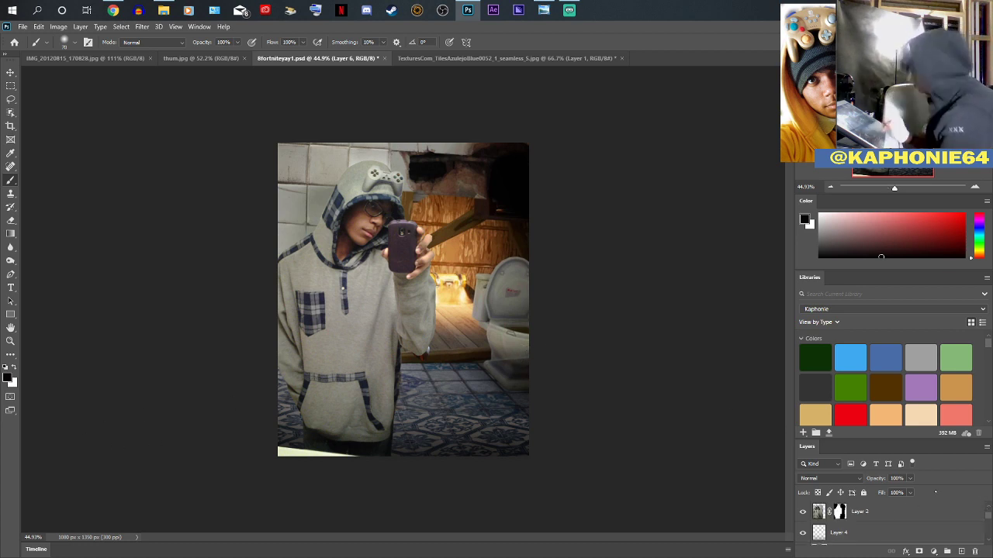
- Zoom in on the hole and wooden wall, then try a dark stroke on the wood and undo it
{"action": "key", "text": "z"}
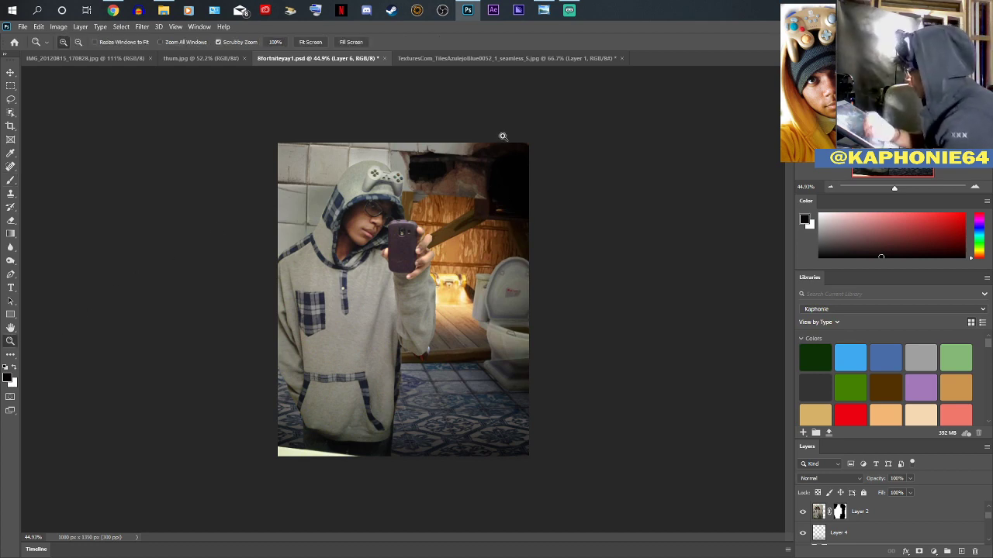
{"action": "mouse_move", "coordinate": [503, 136]}
{"action": "left_mouse_down"}
{"action": "mouse_move", "coordinate": [514, 111]}
{"action": "mouse_move", "coordinate": [598, 98]}
{"action": "left_mouse_up"}
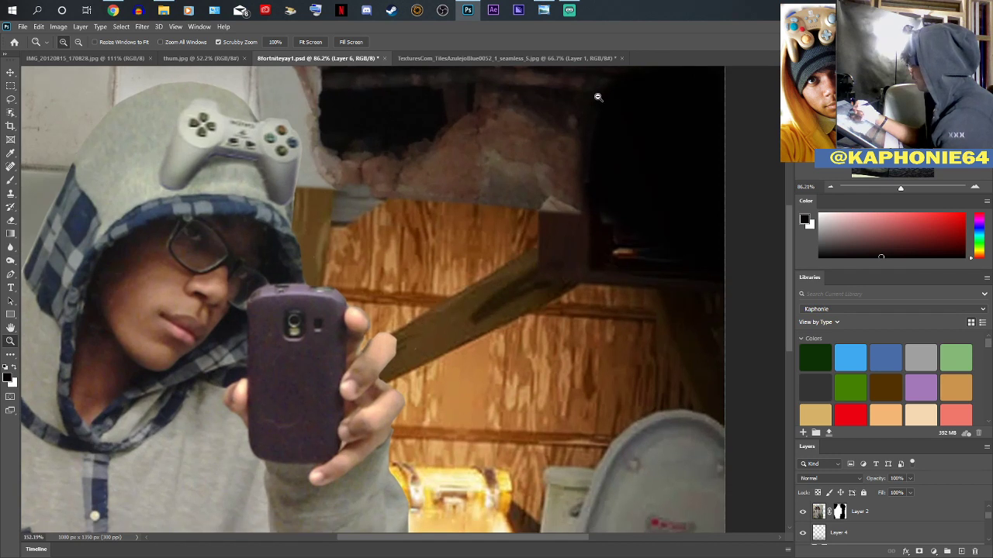
{"action": "key", "text": "b"}
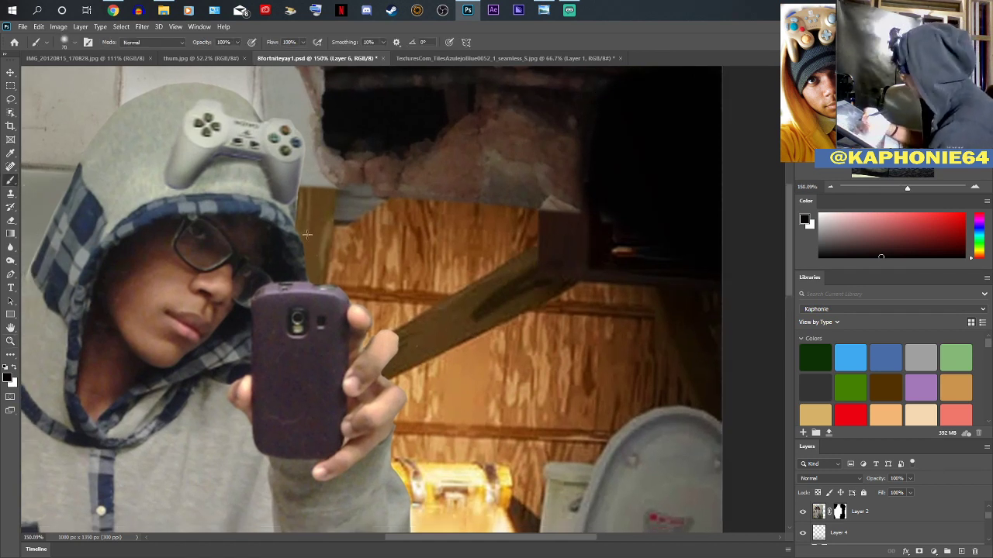
{"action": "left_click", "coordinate": [64, 41]}
{"action": "left_click_drag", "start_coordinate": [320, 237], "coordinate": [380, 213]}
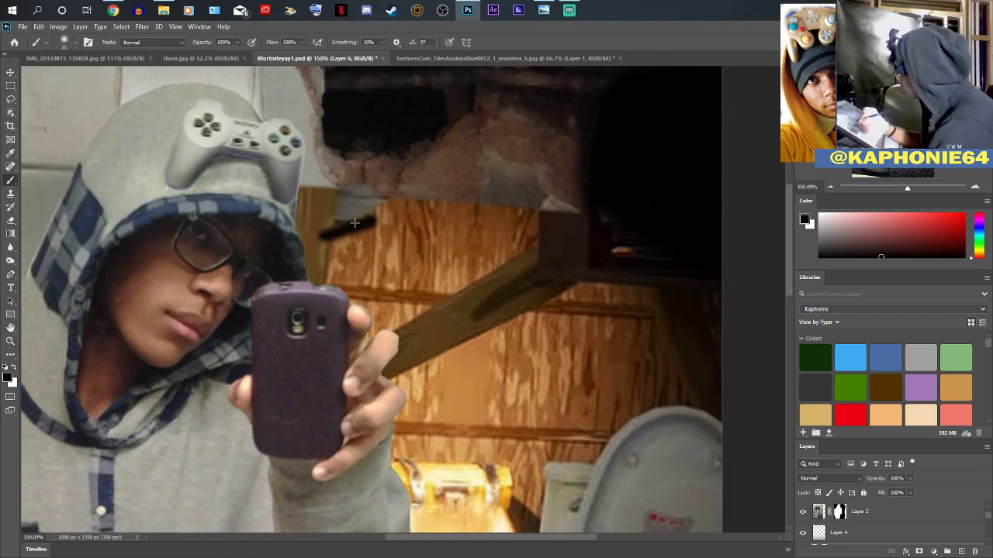
{"action": "left_click", "coordinate": [38, 26]}
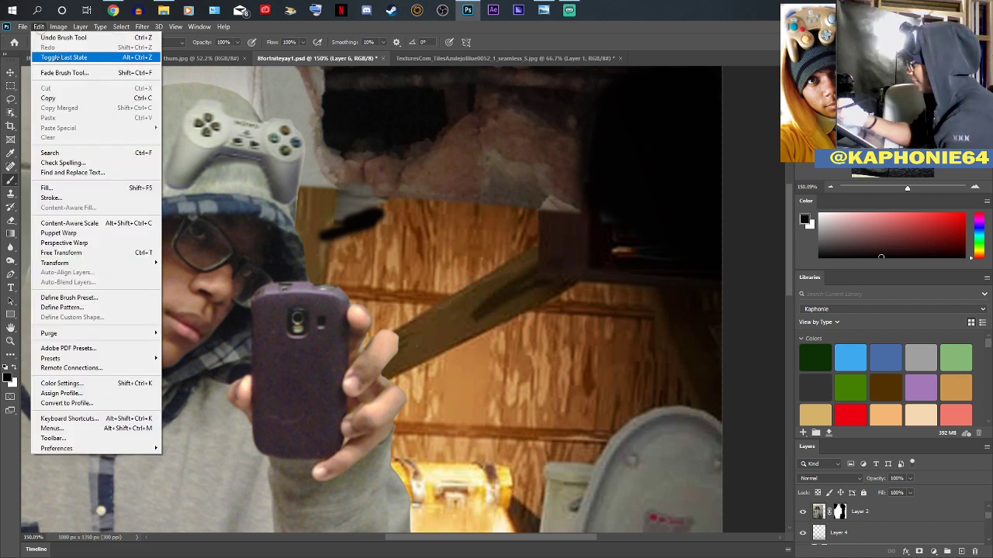
{"action": "left_click", "coordinate": [55, 57]}
{"action": "scroll", "coordinate": [984, 537], "scroll_direction": "up", "scroll_amount": 1}
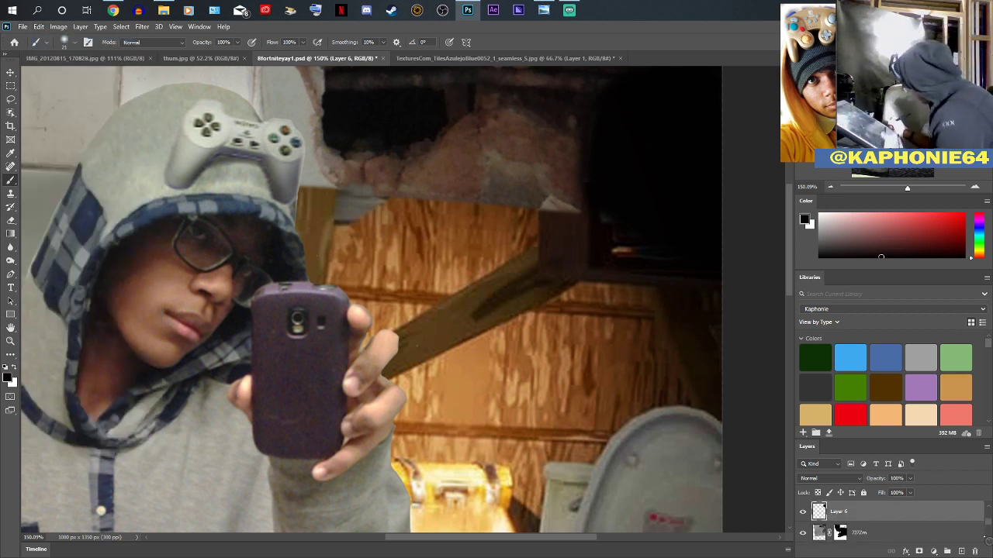
- Darken the wood's upper-left edge on the room mask, toggling layer visibility to compare, and undo a stray stroke
{"action": "left_click", "coordinate": [841, 533]}
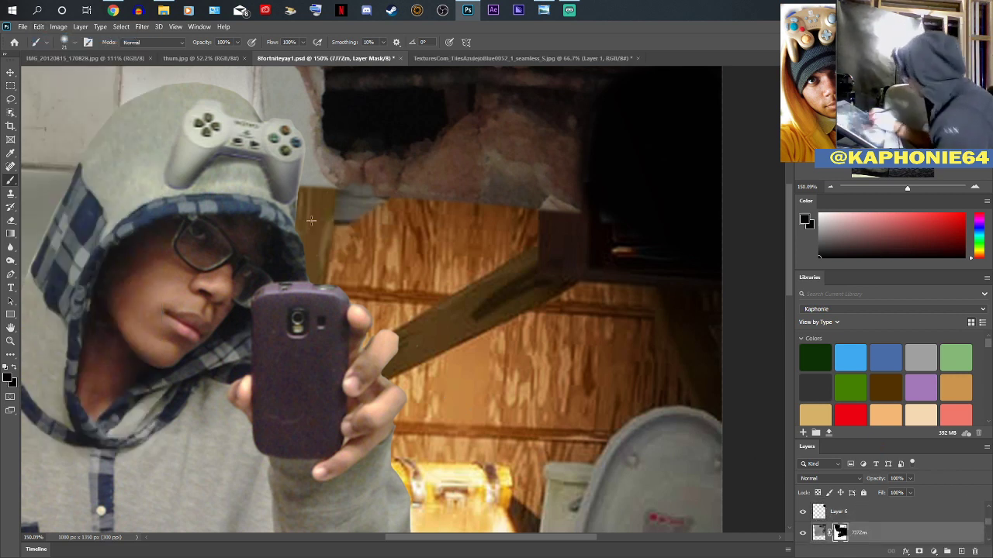
{"action": "left_click_drag", "start_coordinate": [327, 227], "coordinate": [384, 205]}
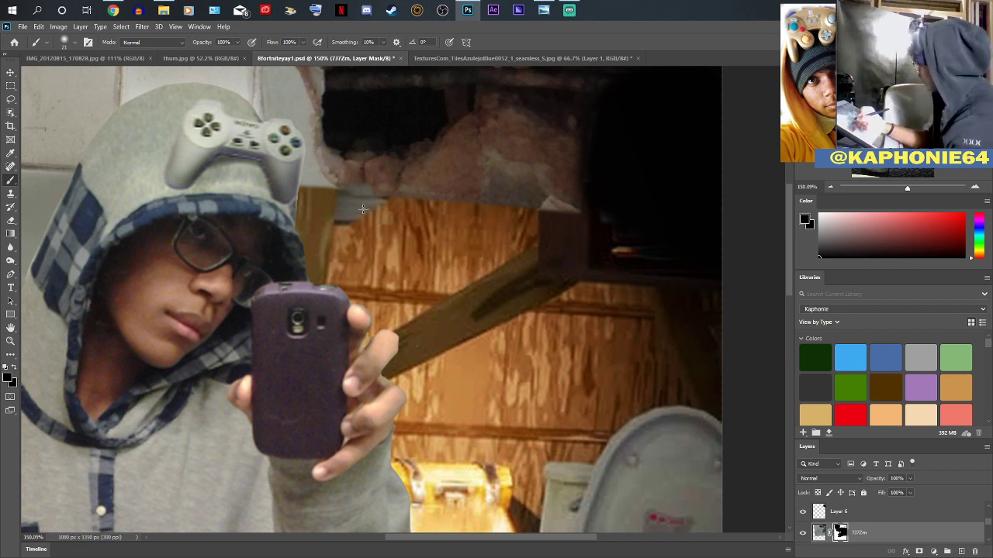
{"action": "left_click", "coordinate": [812, 532]}
{"action": "left_click", "coordinate": [806, 533]}
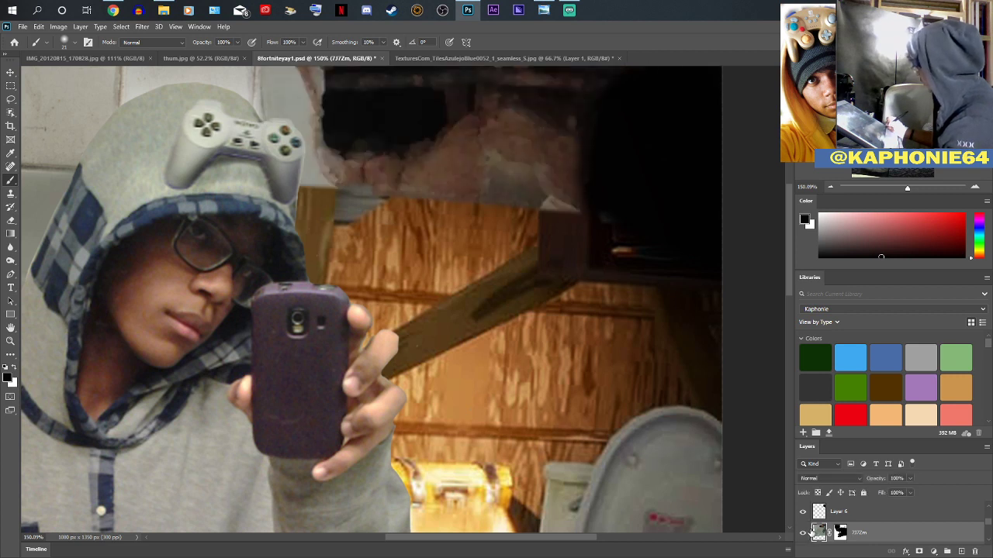
{"action": "left_click", "coordinate": [807, 532]}
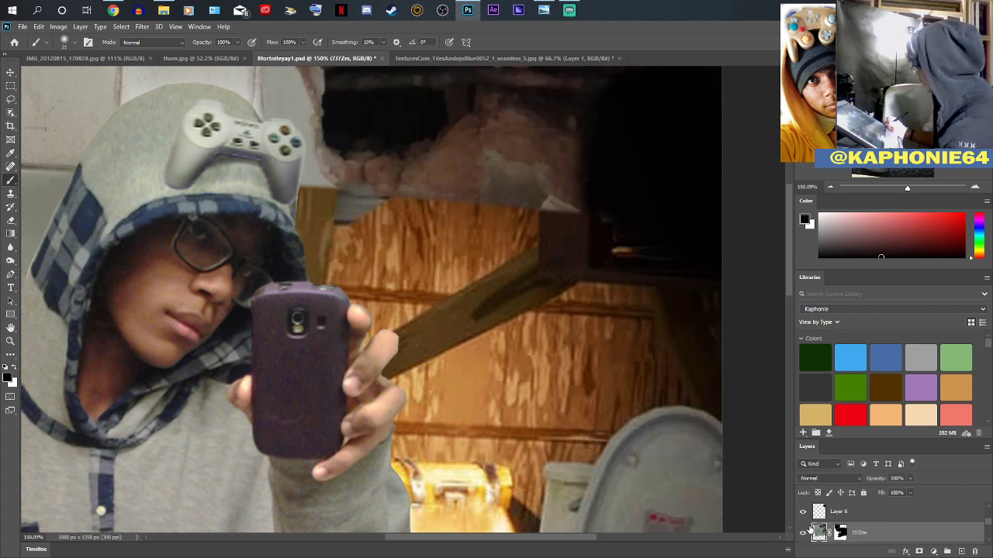
{"action": "left_click", "coordinate": [806, 533]}
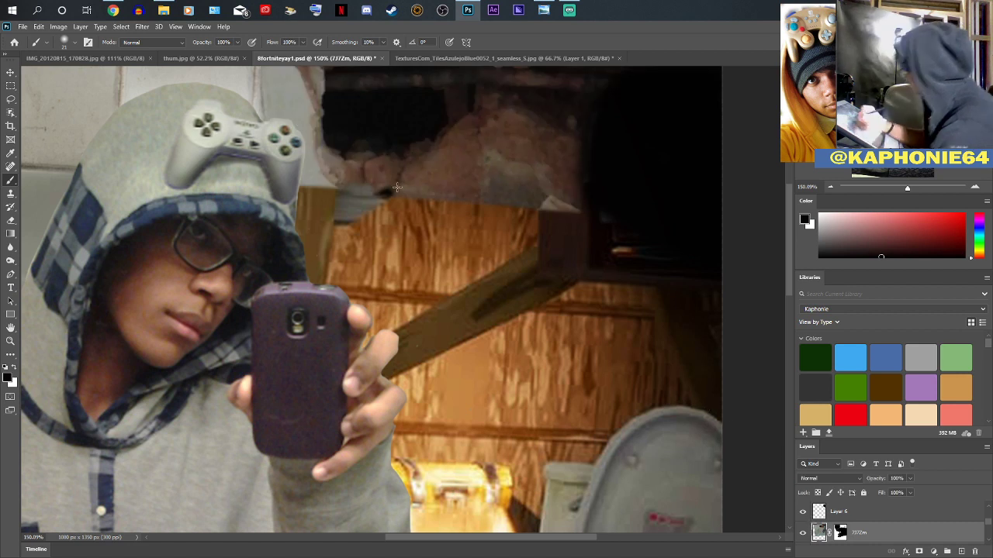
{"action": "mouse_move", "coordinate": [374, 190]}
{"action": "left_mouse_down"}
{"action": "mouse_move", "coordinate": [389, 184]}
{"action": "mouse_move", "coordinate": [345, 186]}
{"action": "mouse_move", "coordinate": [330, 167]}
{"action": "mouse_move", "coordinate": [404, 171]}
{"action": "mouse_move", "coordinate": [434, 155]}
{"action": "left_mouse_up"}
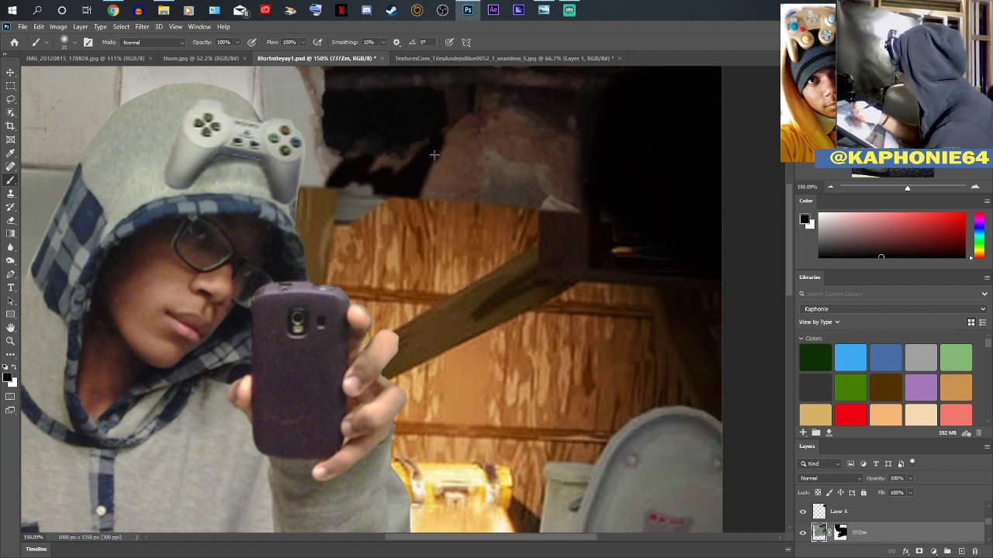
{"action": "left_click", "coordinate": [38, 26]}
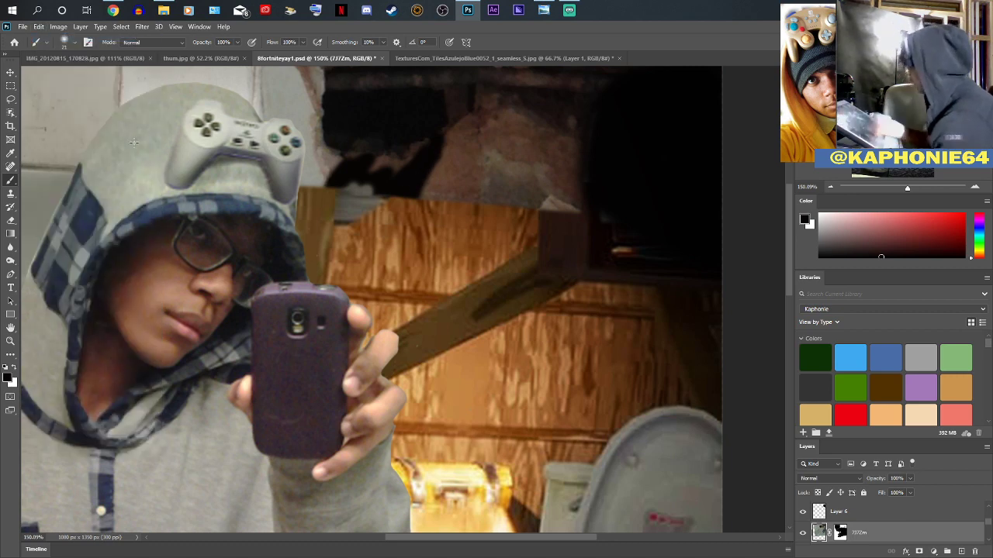
{"action": "key", "text": "alt+e"}
{"action": "key", "text": "Return"}
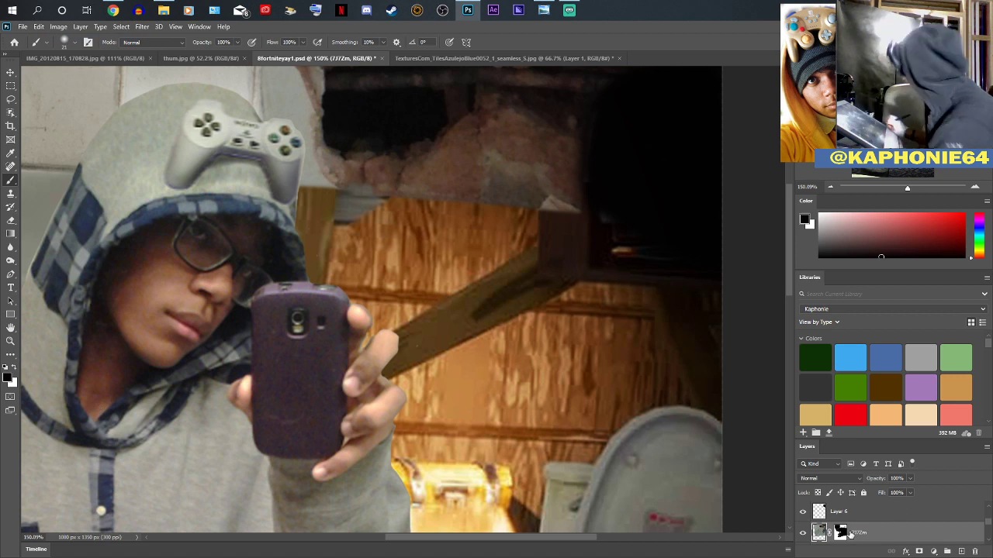
- Blend the wall edge on the mask, alternating black and white to remove bright streaks, then zoom out
{"action": "left_click", "coordinate": [841, 532]}
{"action": "left_click_drag", "start_coordinate": [348, 217], "coordinate": [388, 194]}
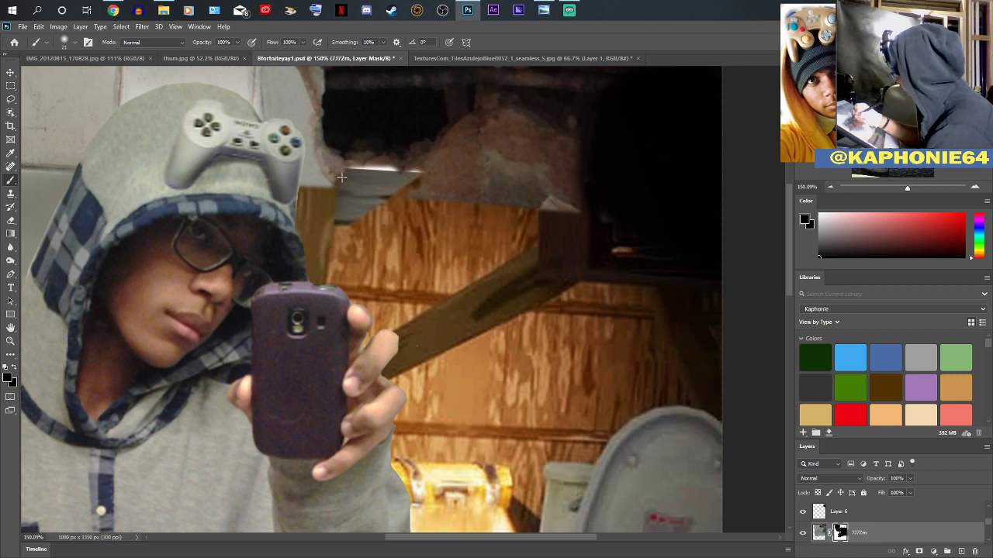
{"action": "mouse_move", "coordinate": [342, 188]}
{"action": "left_mouse_down"}
{"action": "mouse_move", "coordinate": [307, 180]}
{"action": "mouse_move", "coordinate": [351, 179]}
{"action": "left_mouse_up"}
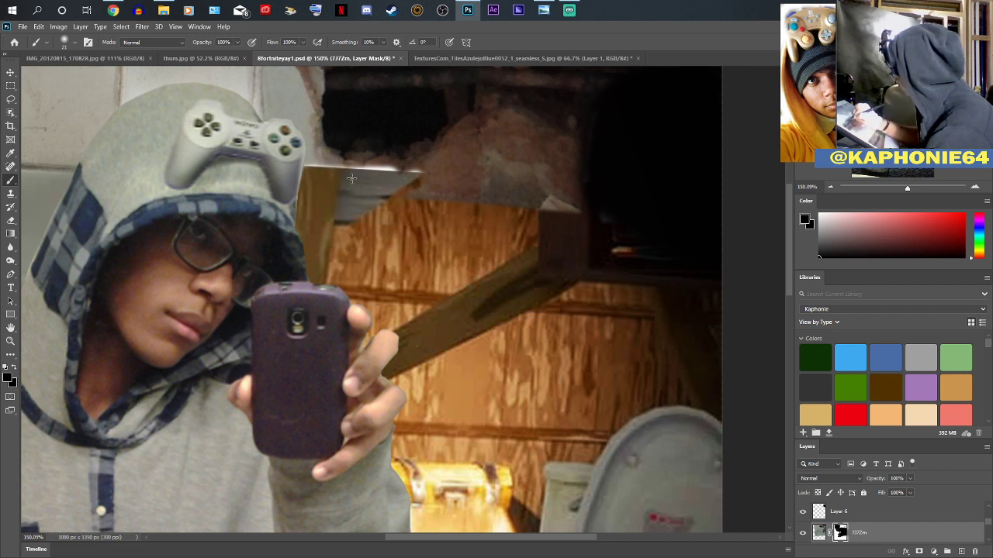
{"action": "key", "text": "x"}
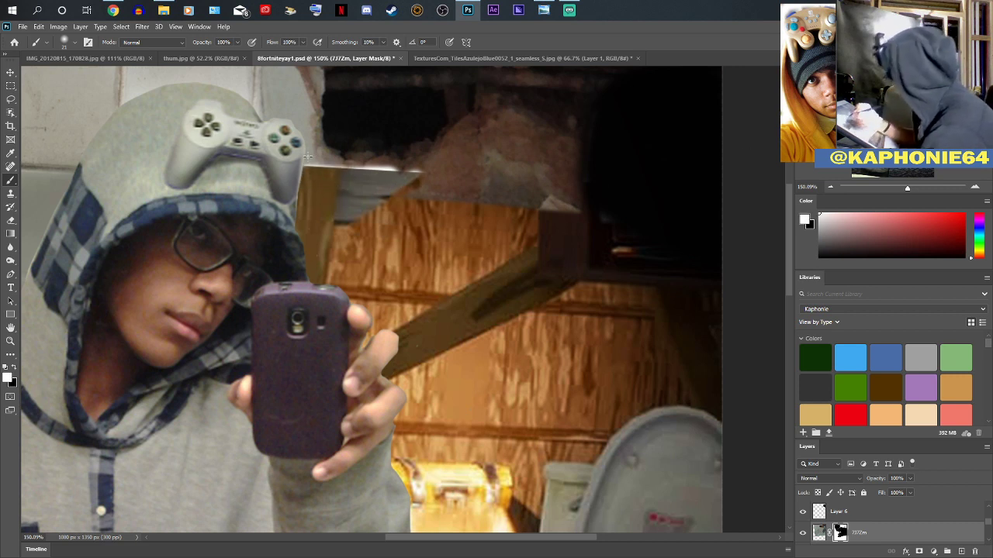
{"action": "mouse_move", "coordinate": [368, 161]}
{"action": "left_mouse_down"}
{"action": "mouse_move", "coordinate": [325, 160]}
{"action": "mouse_move", "coordinate": [415, 171]}
{"action": "mouse_move", "coordinate": [338, 160]}
{"action": "left_mouse_up"}
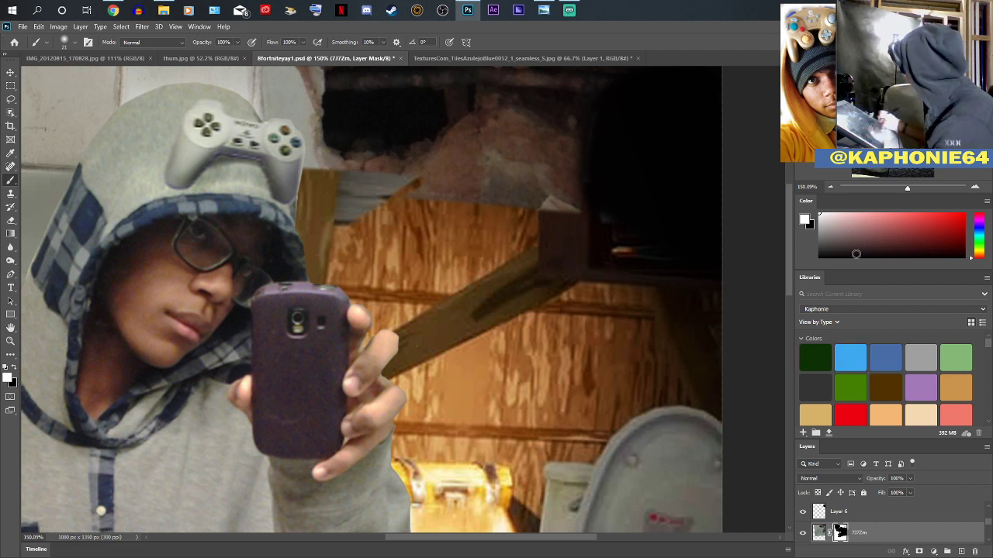
{"action": "key", "text": "x"}
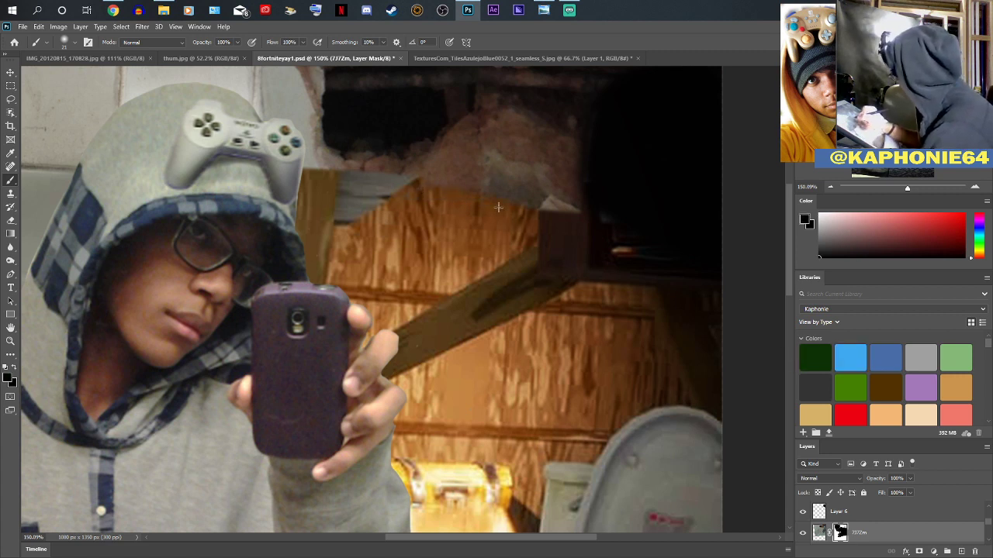
{"action": "left_click_drag", "start_coordinate": [433, 177], "coordinate": [504, 175]}
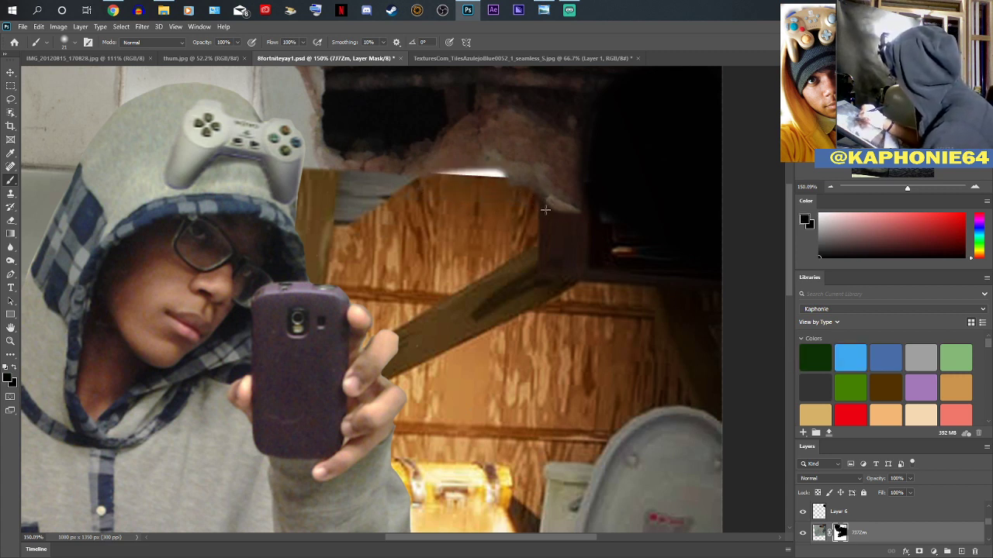
{"action": "key", "text": "x"}
{"action": "left_click_drag", "start_coordinate": [435, 163], "coordinate": [518, 174]}
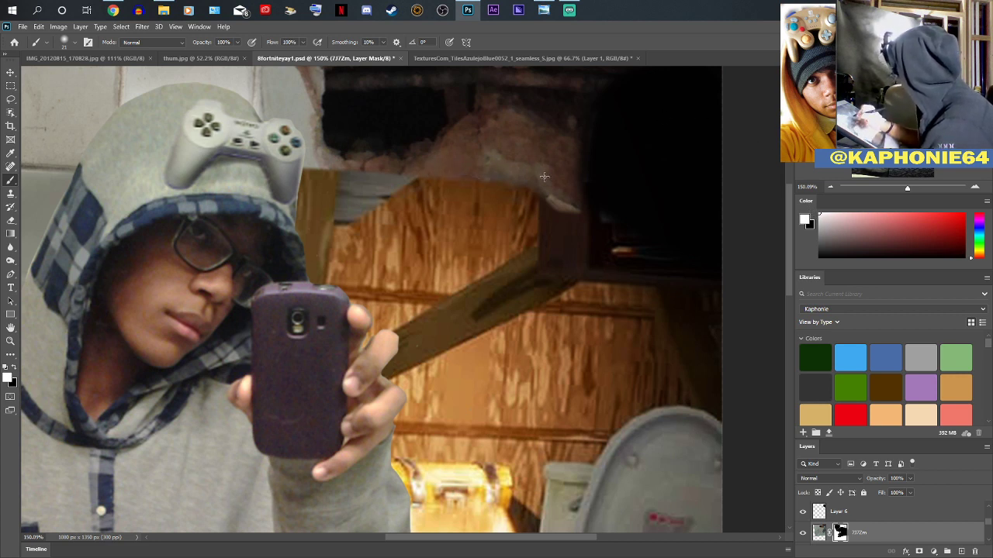
{"action": "key", "text": "x"}
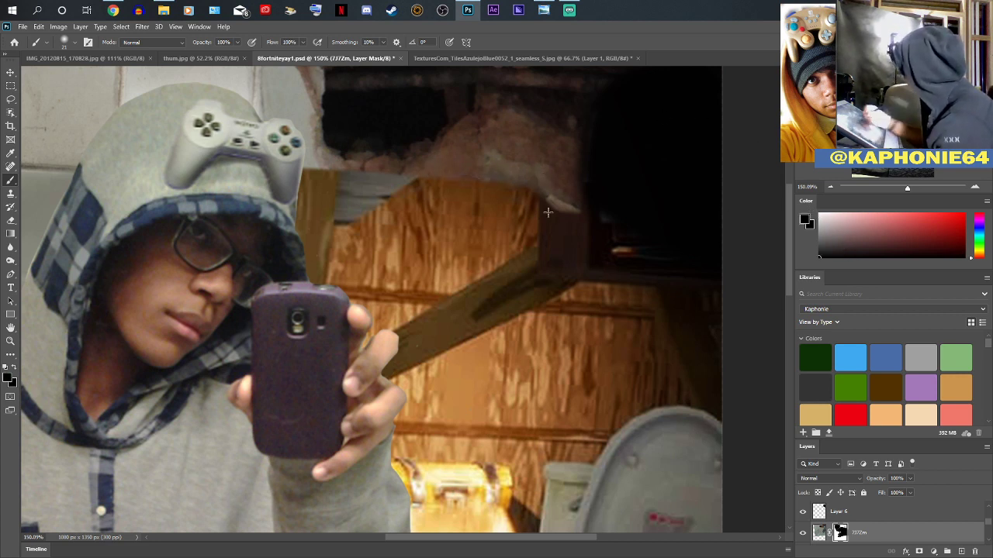
{"action": "left_click_drag", "start_coordinate": [548, 212], "coordinate": [563, 209]}
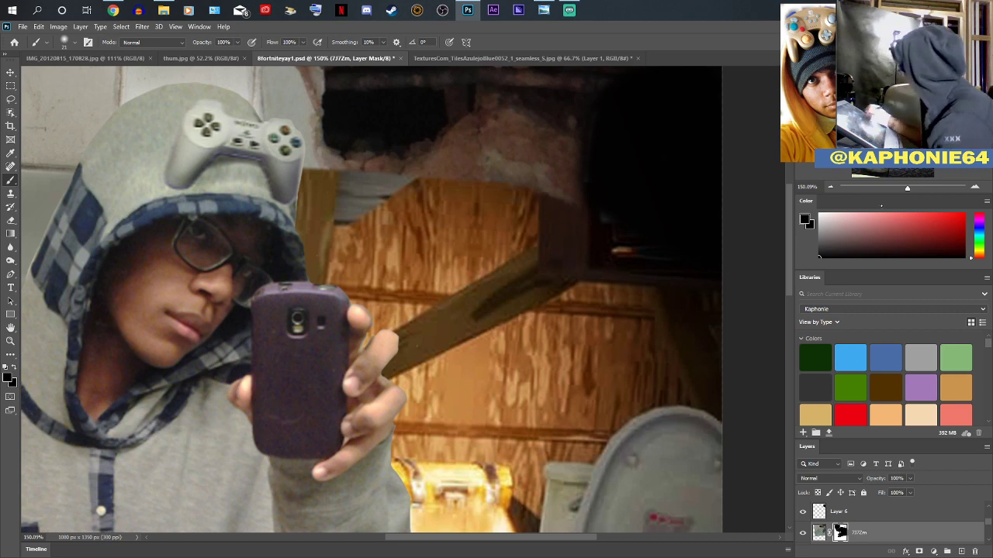
{"action": "mouse_move", "coordinate": [906, 187]}
{"action": "left_mouse_down"}
{"action": "mouse_move", "coordinate": [876, 188]}
{"action": "mouse_move", "coordinate": [892, 189]}
{"action": "left_mouse_up"}
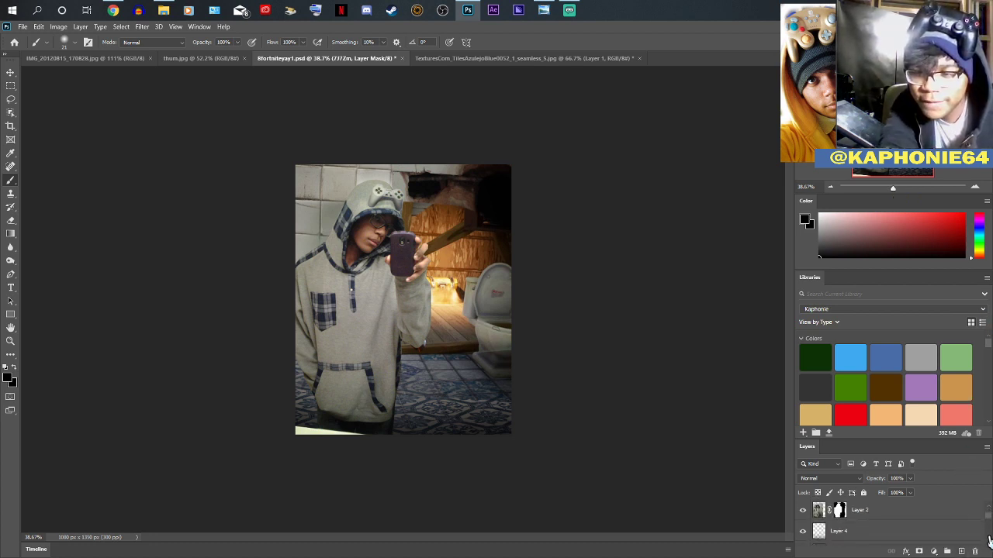
- Select Layer 3 and shift it about 36 px to the right
{"action": "scroll", "coordinate": [926, 506], "scroll_direction": "down", "scroll_amount": 1}
{"action": "scroll", "coordinate": [988, 508], "scroll_direction": "up", "scroll_amount": 1}
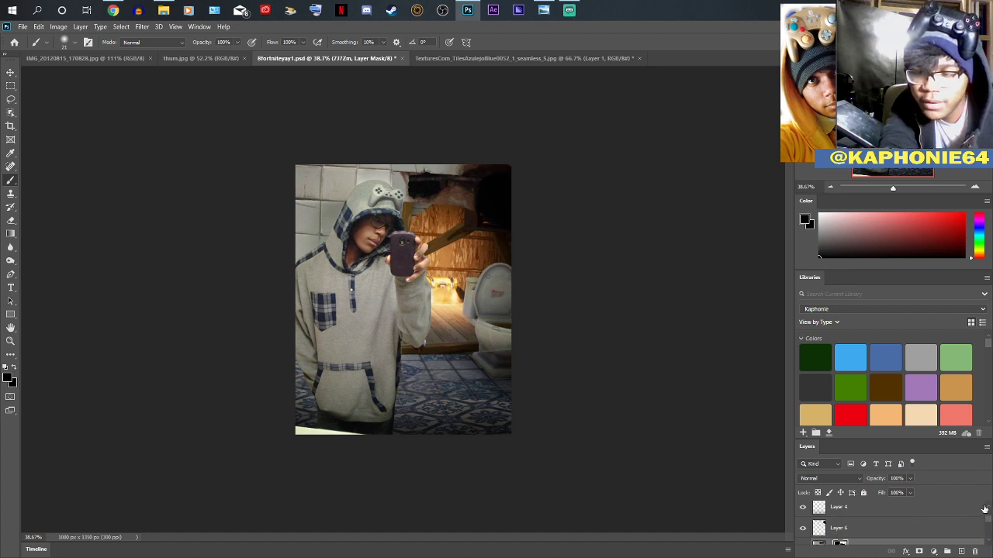
{"action": "scroll", "coordinate": [986, 510], "scroll_direction": "up", "scroll_amount": 1}
{"action": "left_click", "coordinate": [922, 529]}
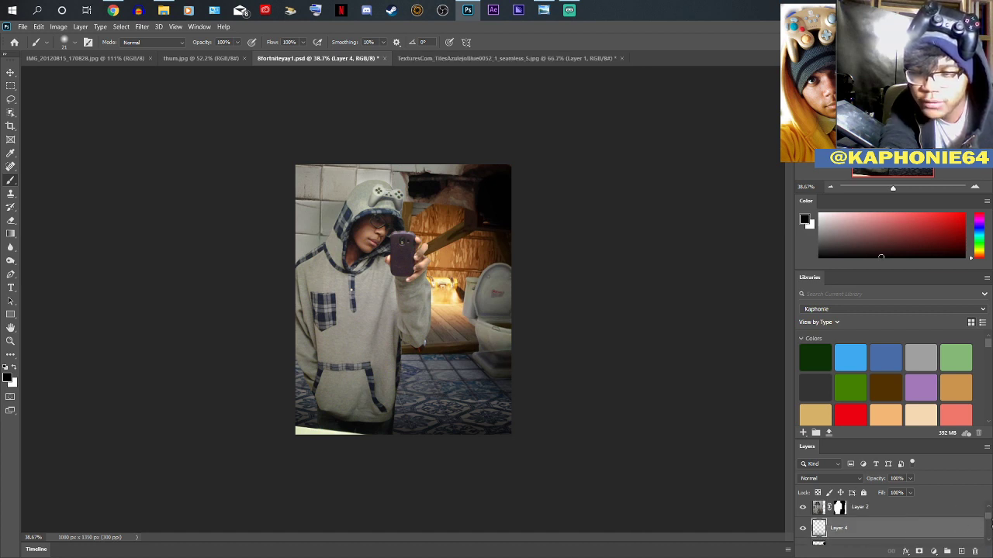
{"action": "scroll", "coordinate": [989, 521], "scroll_direction": "down", "scroll_amount": 5}
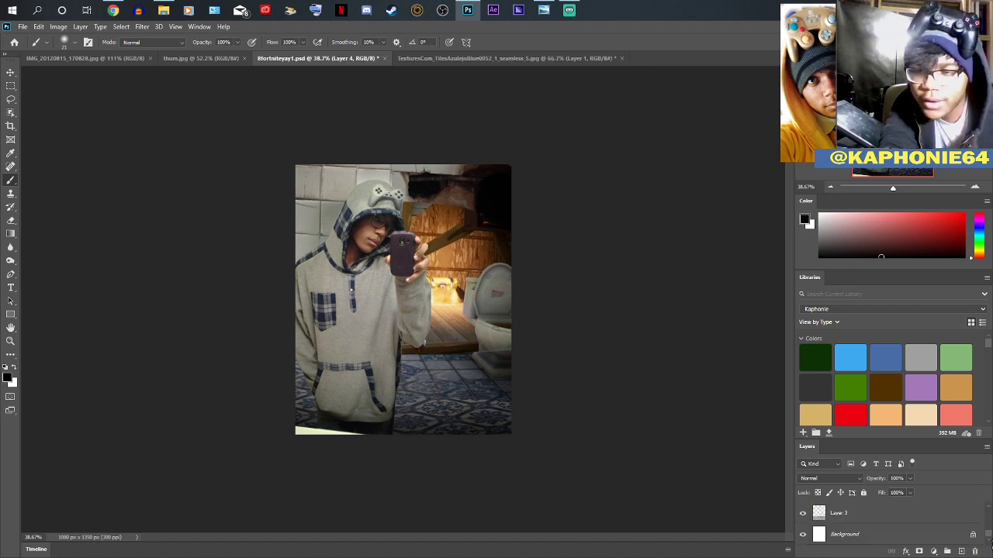
{"action": "left_click", "coordinate": [920, 511]}
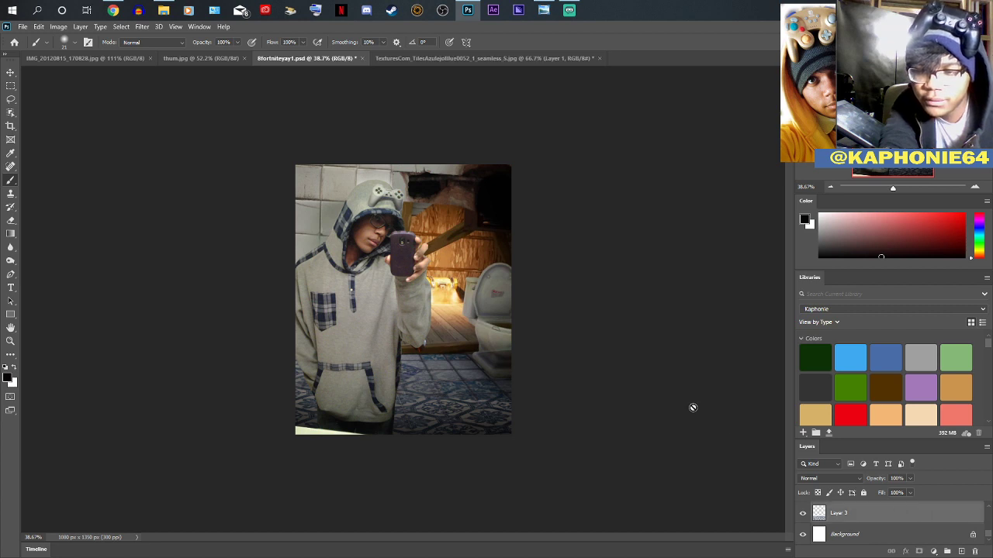
{"action": "left_click", "coordinate": [8, 73]}
{"action": "left_click_drag", "start_coordinate": [372, 230], "coordinate": [380, 225]}
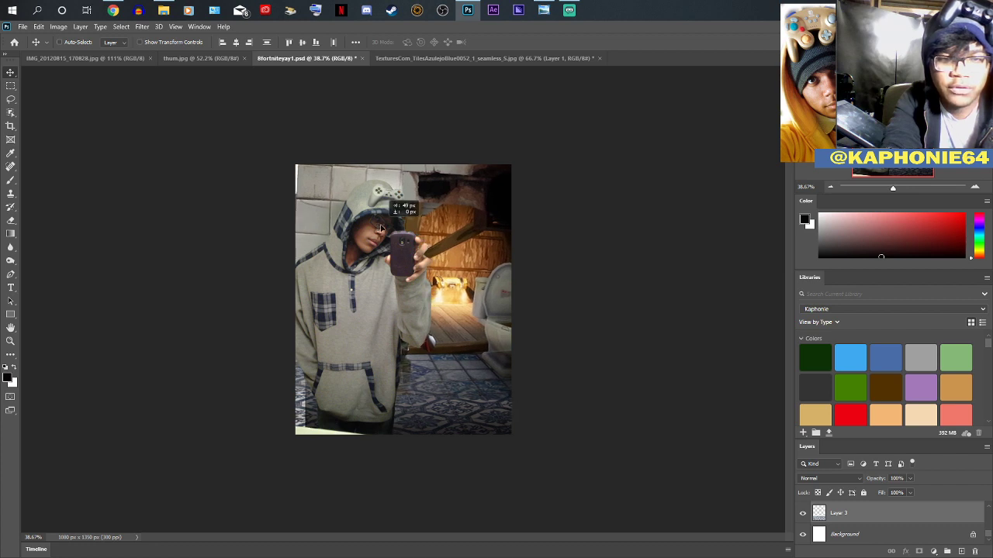
- Free-transform the layer and rotate it to about 1.6 degrees
{"action": "left_click", "coordinate": [39, 26]}
{"action": "left_click", "coordinate": [105, 256]}
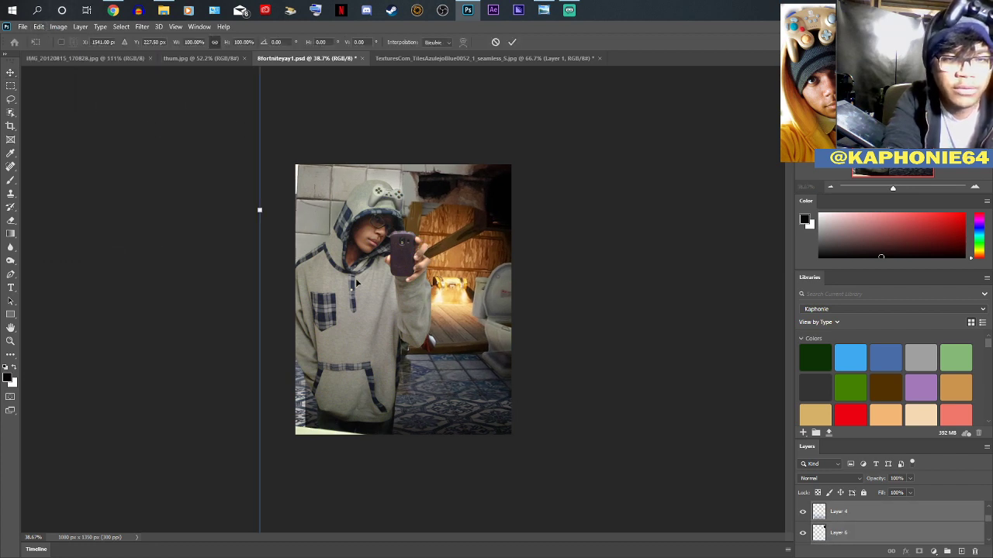
{"action": "left_click_drag", "start_coordinate": [893, 188], "coordinate": [887, 191]}
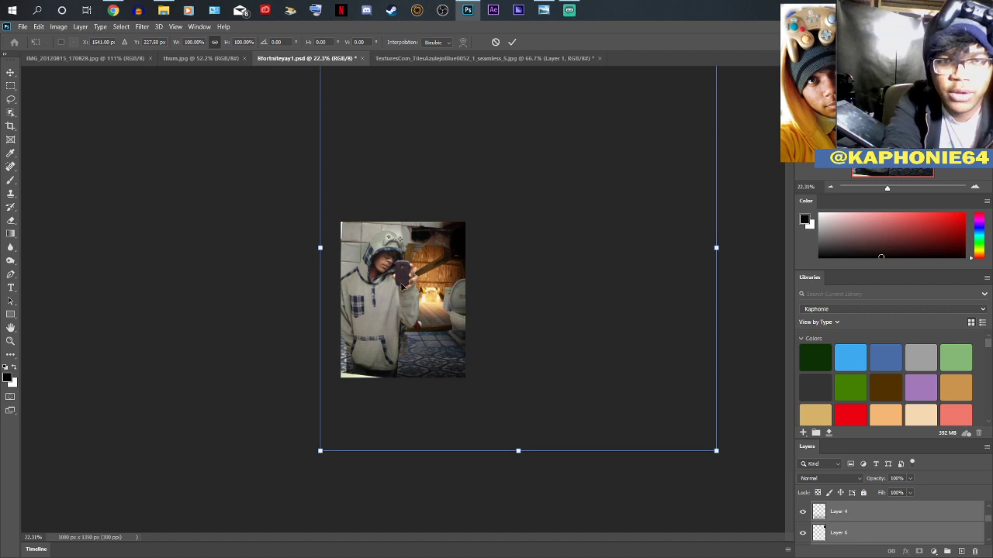
{"action": "left_click", "coordinate": [175, 27]}
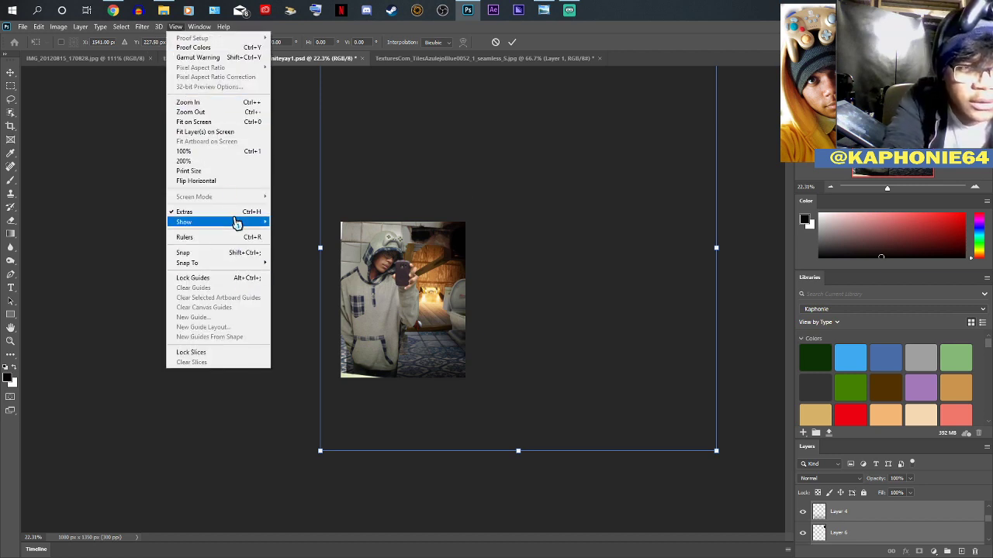
{"action": "left_click", "coordinate": [38, 28]}
{"action": "key", "text": "Escape"}
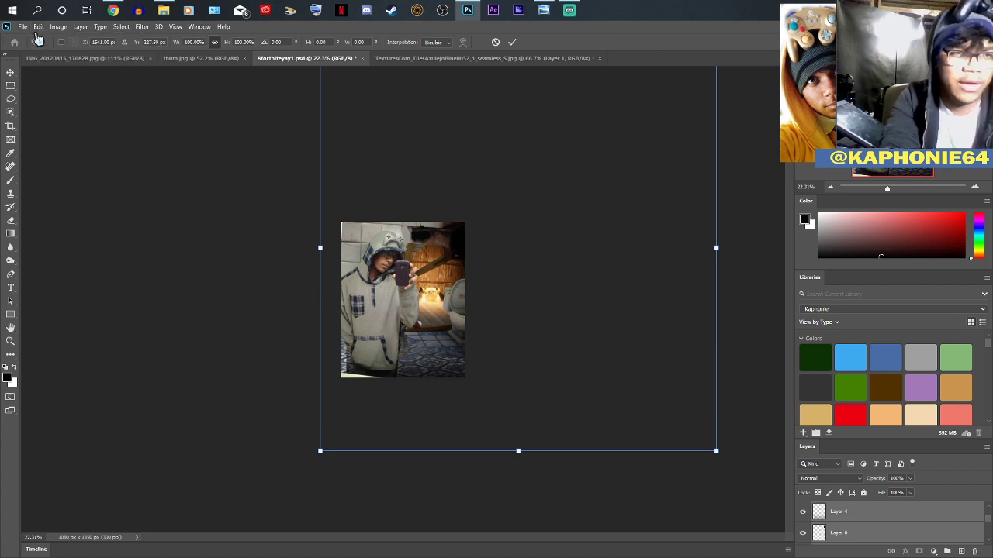
{"action": "left_click", "coordinate": [38, 27]}
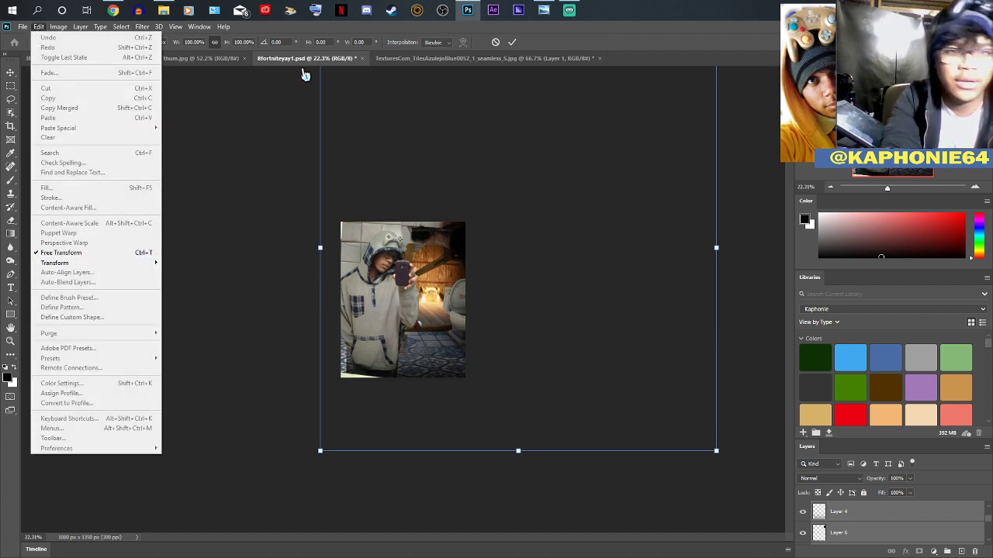
{"action": "left_click", "coordinate": [291, 29]}
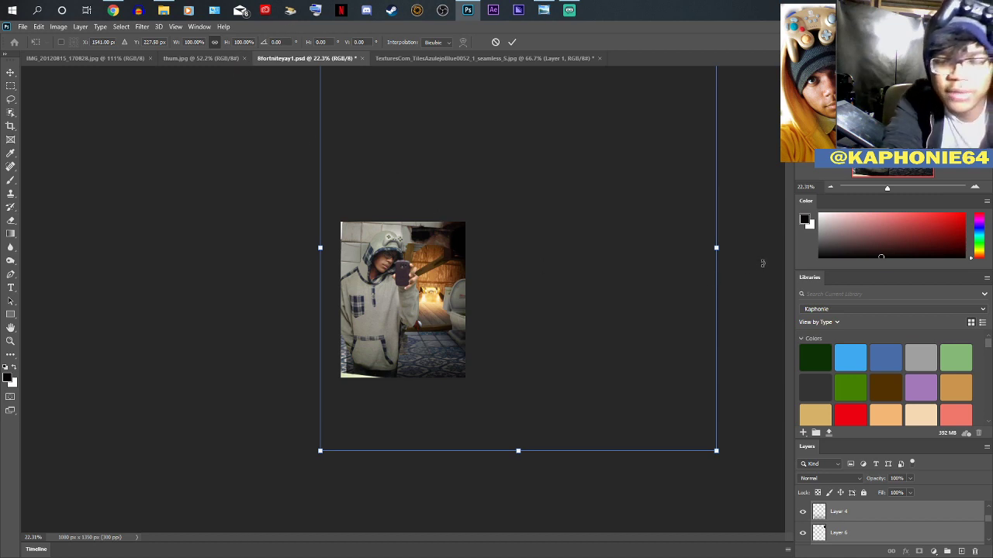
{"action": "left_click_drag", "start_coordinate": [767, 262], "coordinate": [768, 269]}
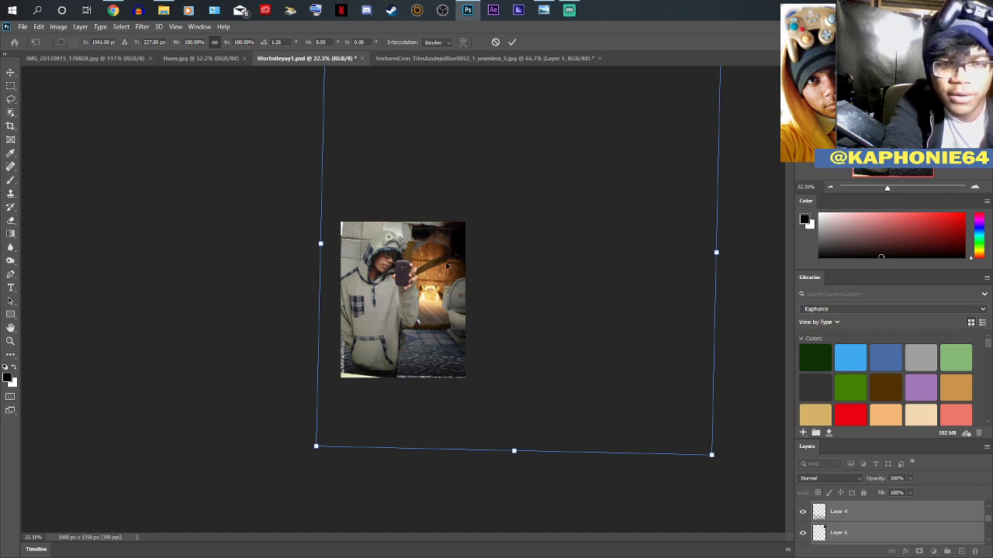
{"action": "left_click_drag", "start_coordinate": [771, 257], "coordinate": [780, 243]}
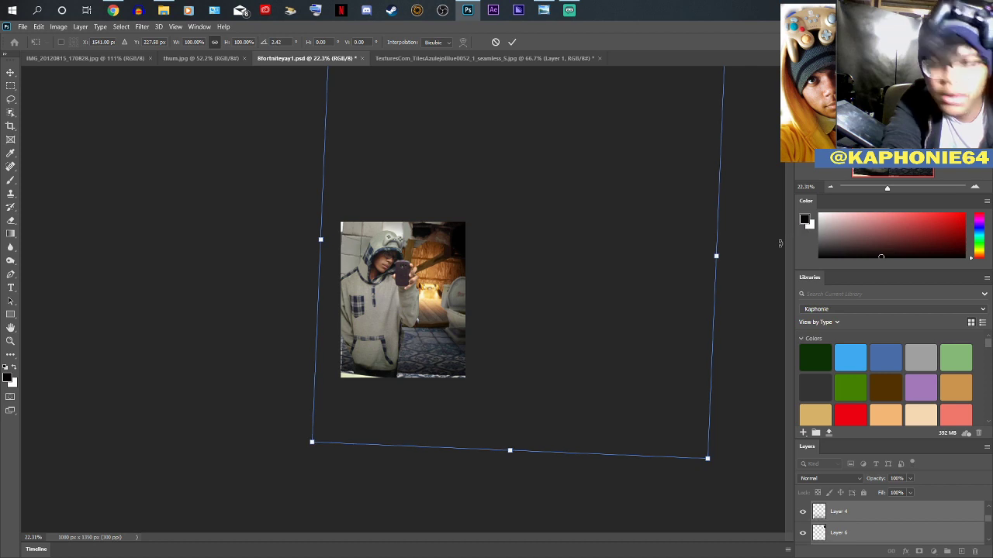
{"action": "left_click_drag", "start_coordinate": [780, 243], "coordinate": [781, 241]}
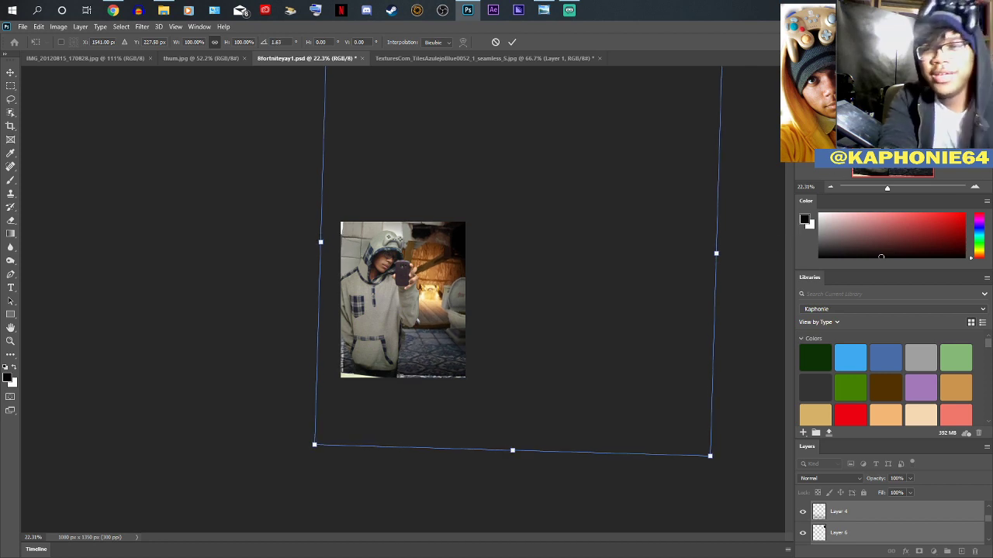
- Float and enlarge the Navigator, then refine the rotation to about 0.89° and commit it
{"action": "left_click_drag", "start_coordinate": [822, 74], "coordinate": [151, 135]}
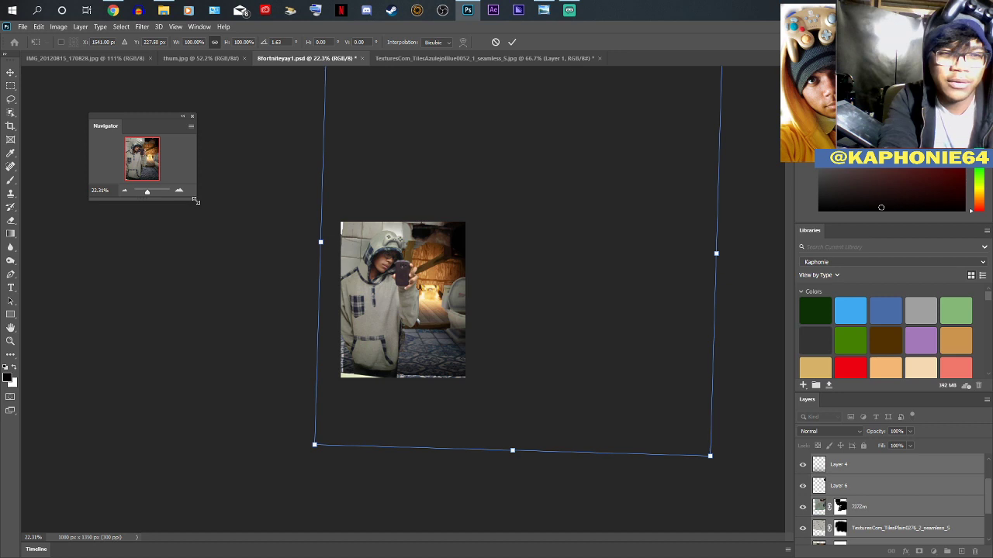
{"action": "mouse_move", "coordinate": [194, 201]}
{"action": "left_mouse_down"}
{"action": "mouse_move", "coordinate": [274, 296]}
{"action": "mouse_move", "coordinate": [233, 262]}
{"action": "left_mouse_up"}
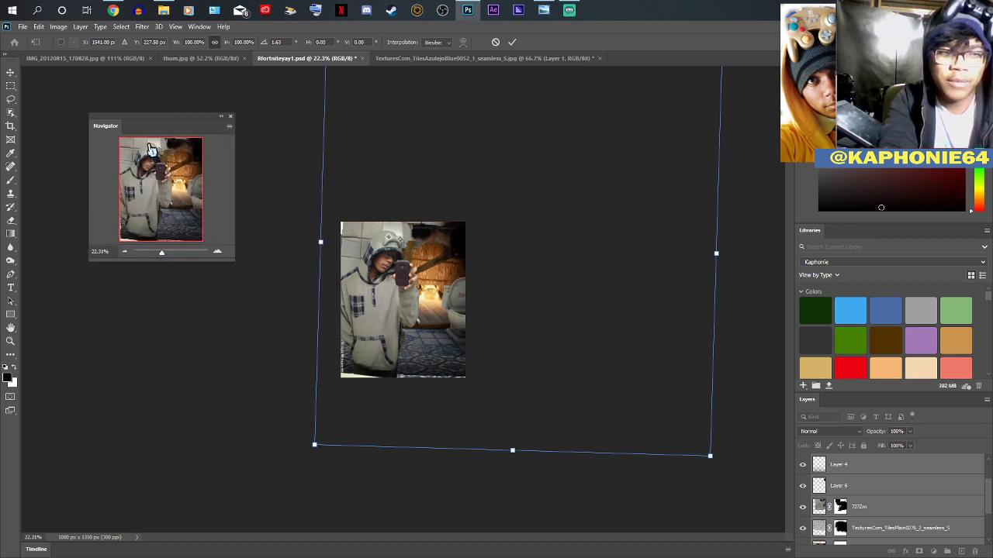
{"action": "left_click_drag", "start_coordinate": [107, 126], "coordinate": [73, 80]}
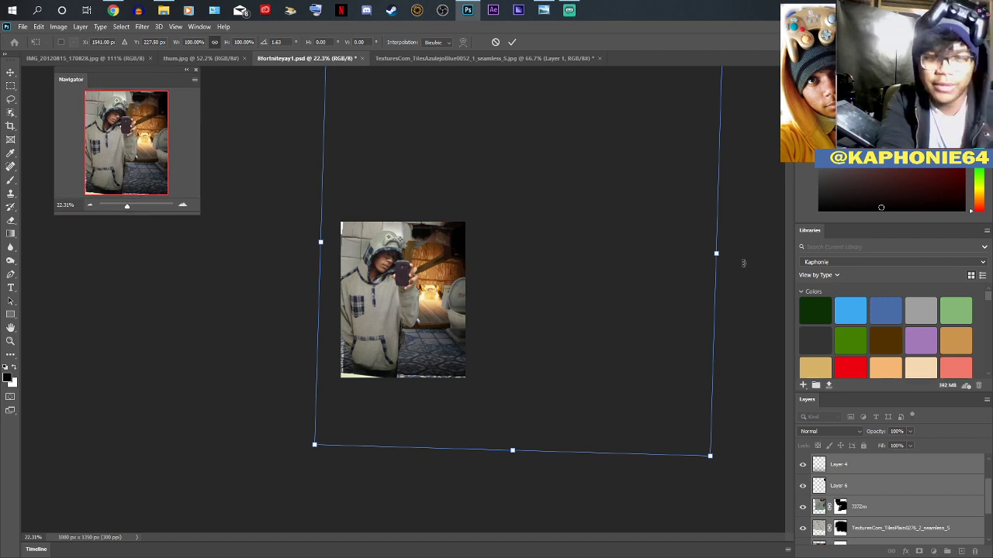
{"action": "left_click_drag", "start_coordinate": [749, 236], "coordinate": [750, 236]}
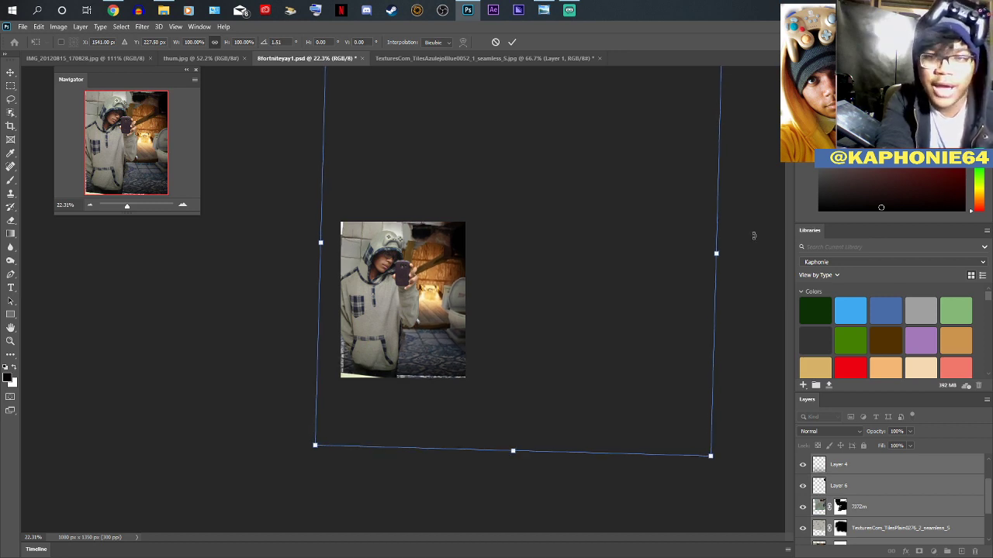
{"action": "left_click_drag", "start_coordinate": [753, 236], "coordinate": [753, 232]}
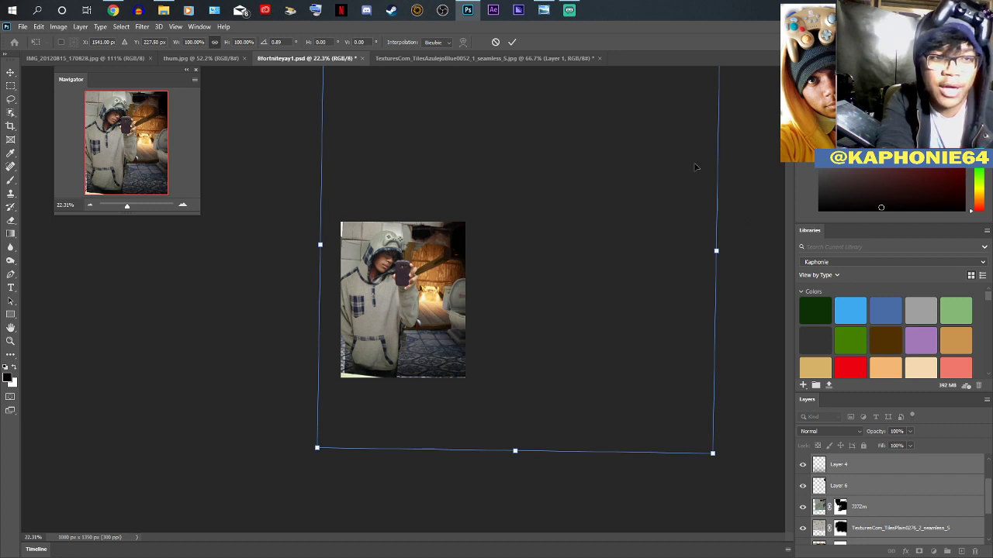
{"action": "left_click", "coordinate": [512, 42]}
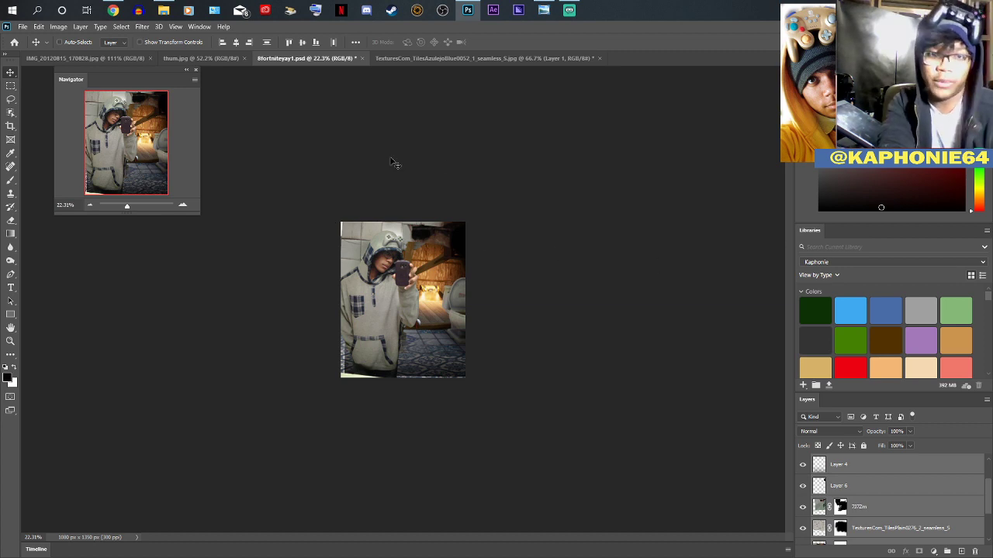
- Zoom in and add a new empty layer above Layer 4, redocking the libraries panel
{"action": "left_click", "coordinate": [10, 342]}
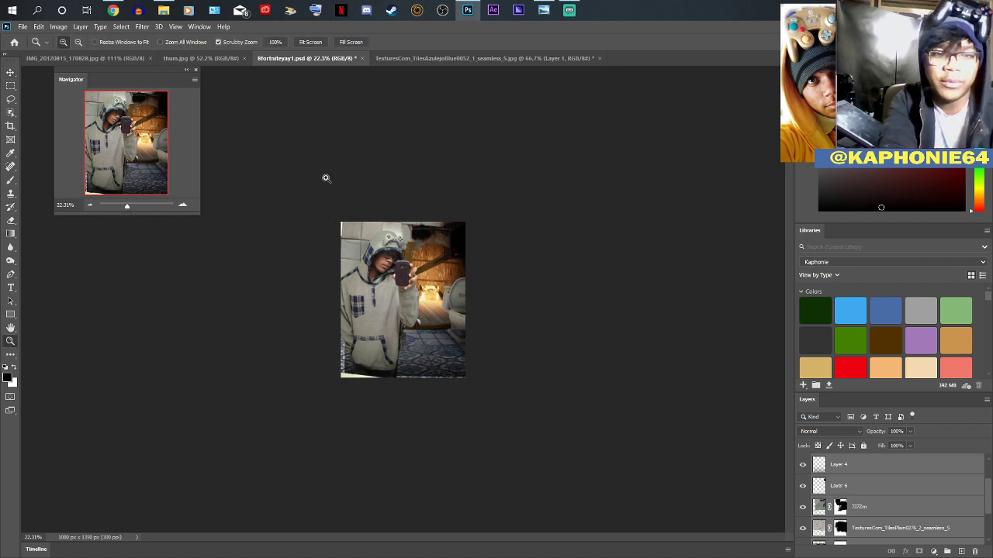
{"action": "left_click_drag", "start_coordinate": [326, 178], "coordinate": [439, 187]}
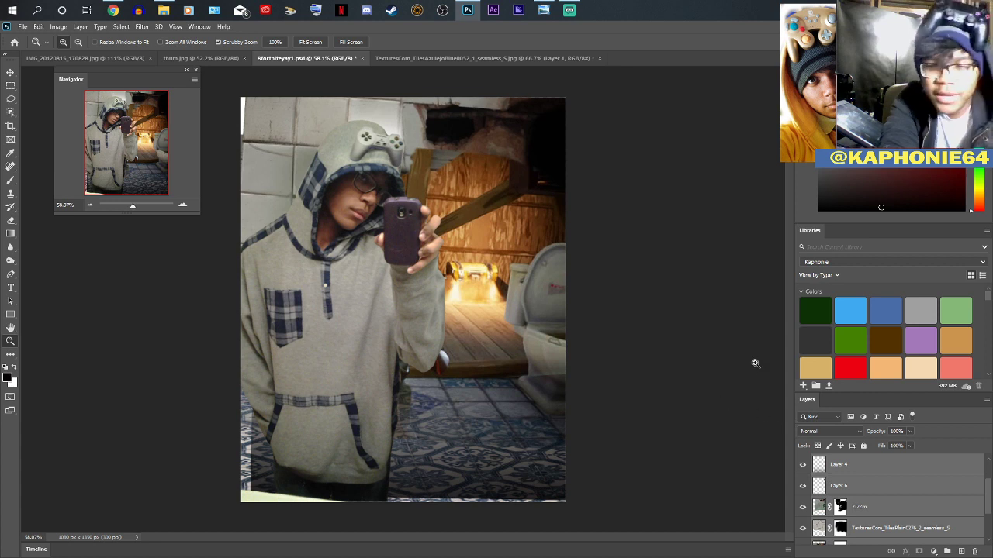
{"action": "left_click", "coordinate": [938, 467]}
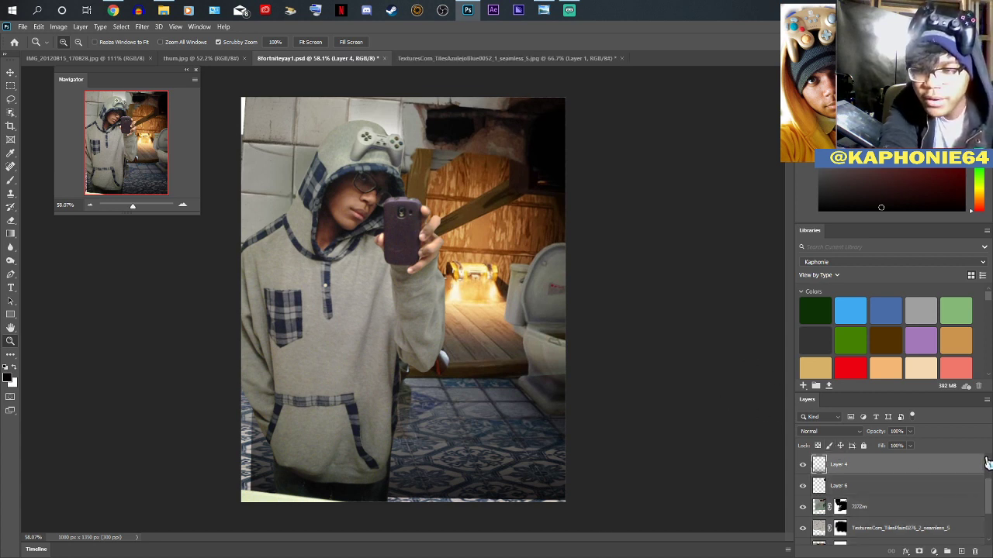
{"action": "scroll", "coordinate": [987, 463], "scroll_direction": "up", "scroll_amount": 2}
{"action": "left_click", "coordinate": [962, 551]}
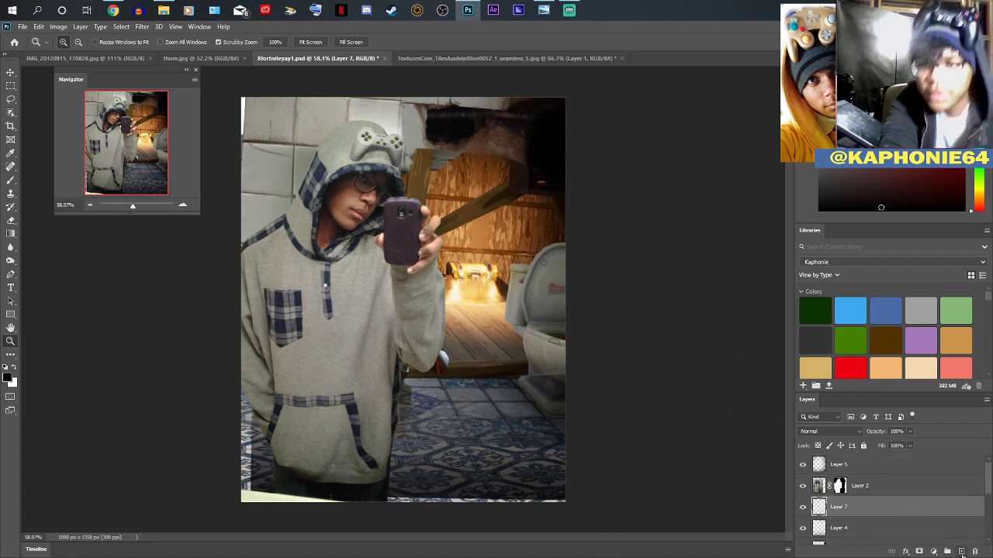
{"action": "left_click_drag", "start_coordinate": [810, 230], "coordinate": [622, 330]}
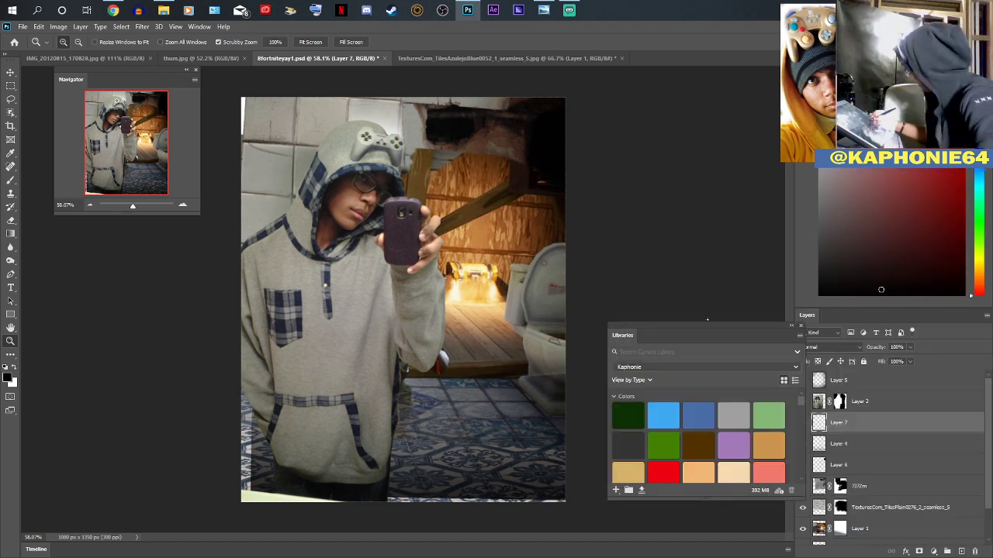
{"action": "left_click_drag", "start_coordinate": [707, 326], "coordinate": [809, 230]}
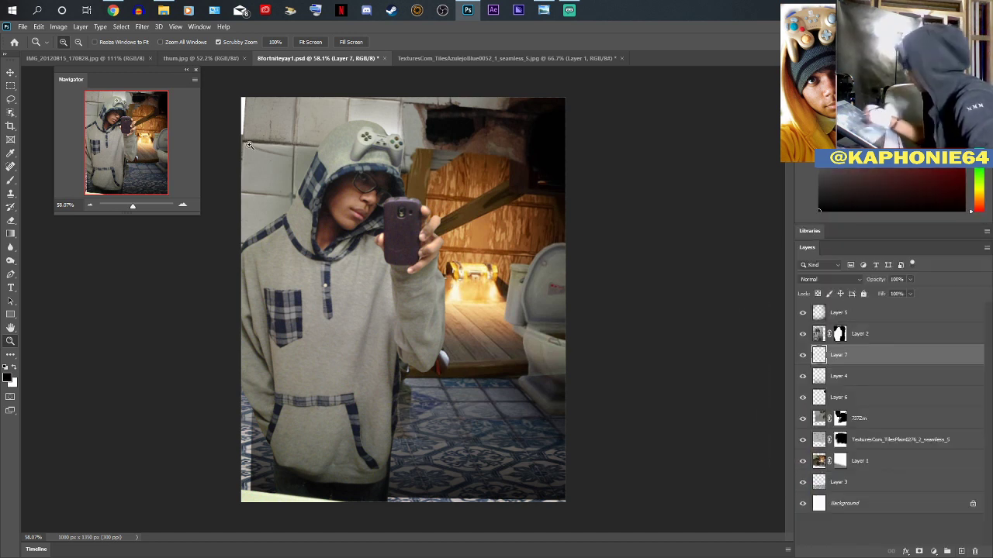
- Shade the top-left corner with a dark diagonal gradient, redrawing it once after an undo
{"action": "key", "text": "g"}
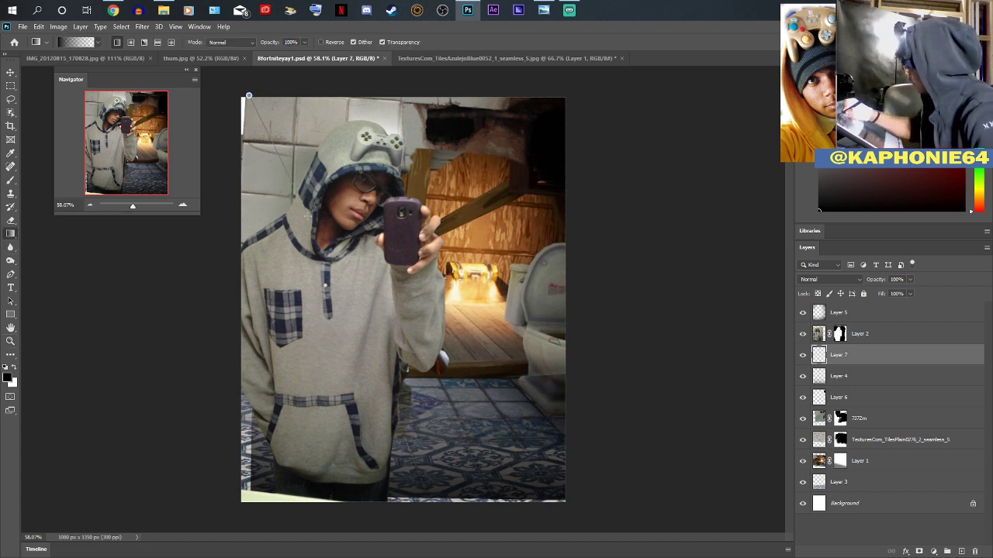
{"action": "left_click_drag", "start_coordinate": [308, 210], "coordinate": [329, 301]}
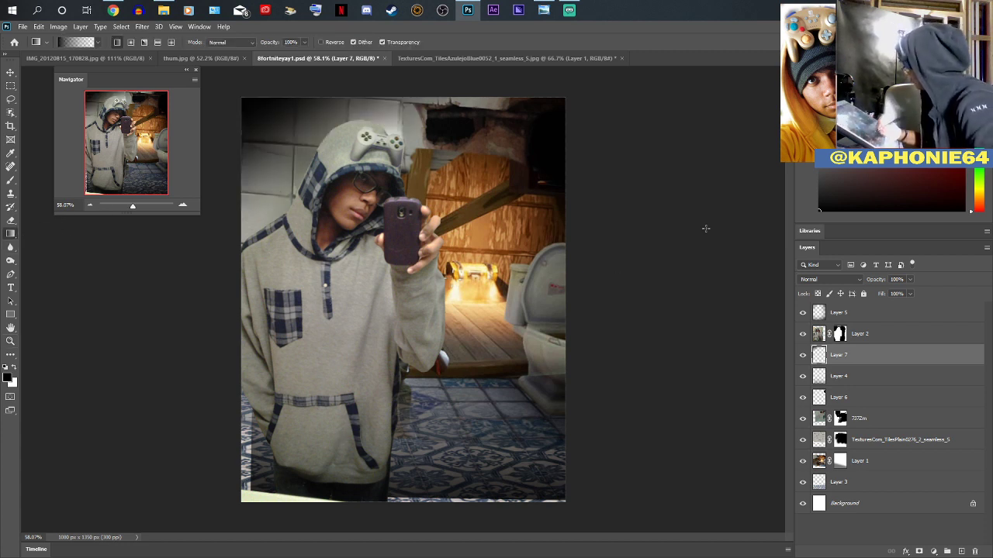
{"action": "left_click", "coordinate": [38, 26]}
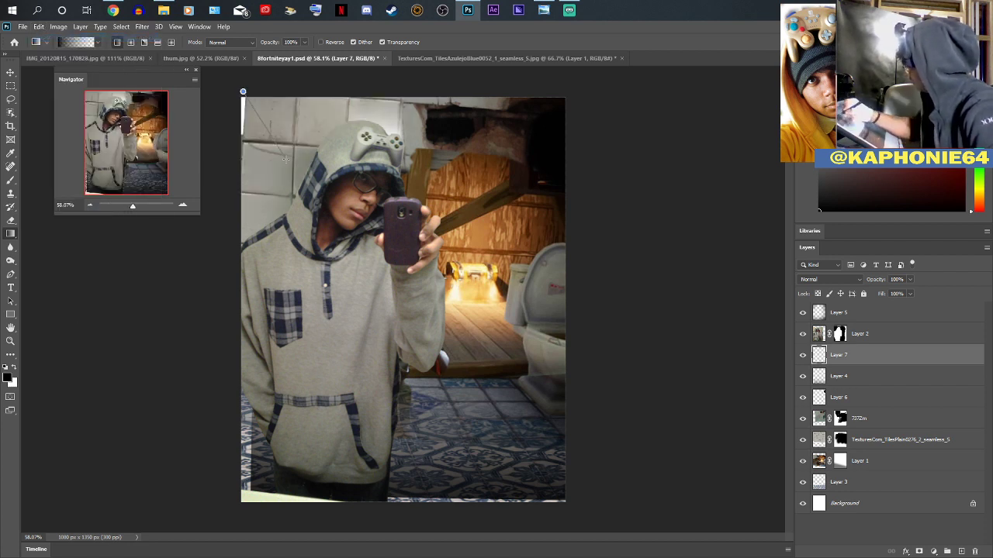
{"action": "left_click_drag", "start_coordinate": [247, 93], "coordinate": [302, 207]}
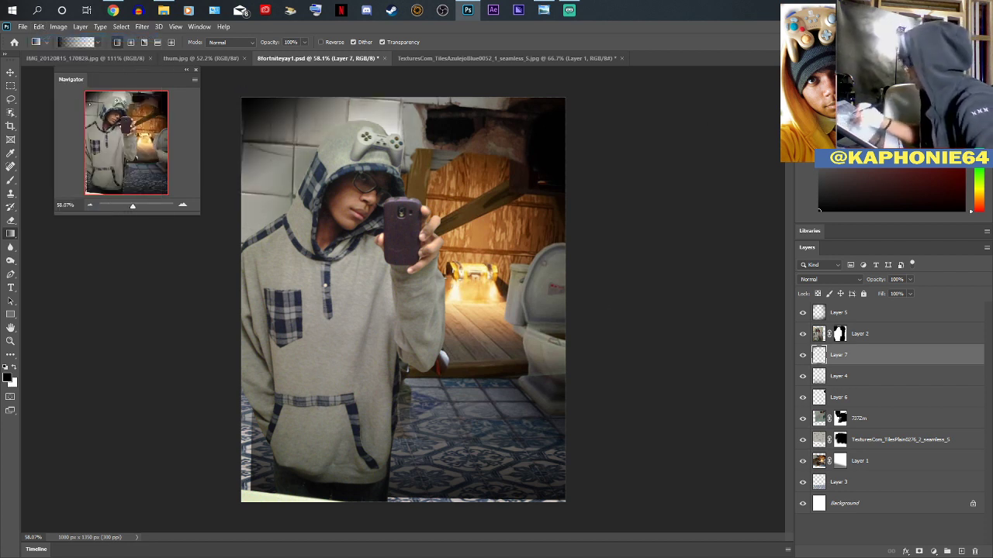
{"action": "left_click_drag", "start_coordinate": [71, 79], "coordinate": [853, 178]}
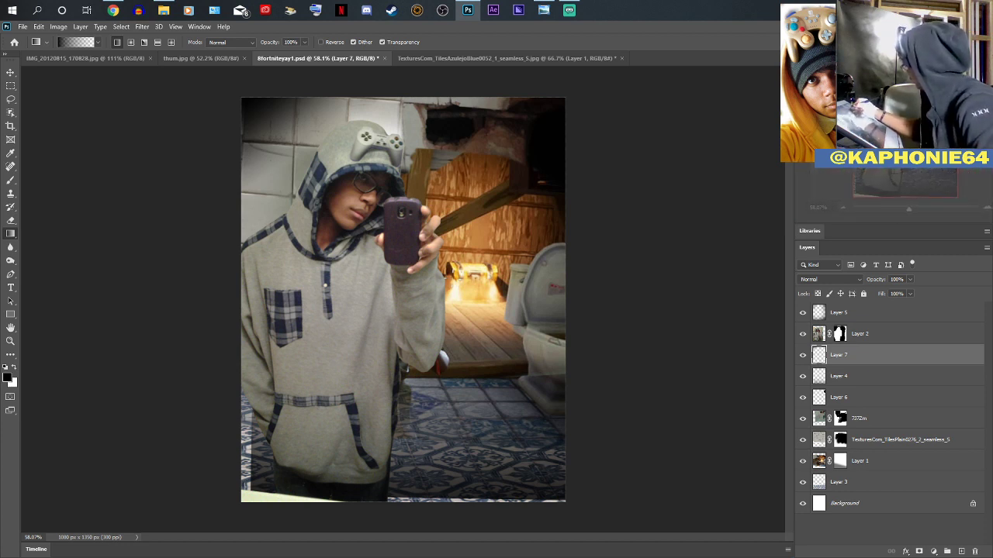
{"action": "key", "text": "F6"}
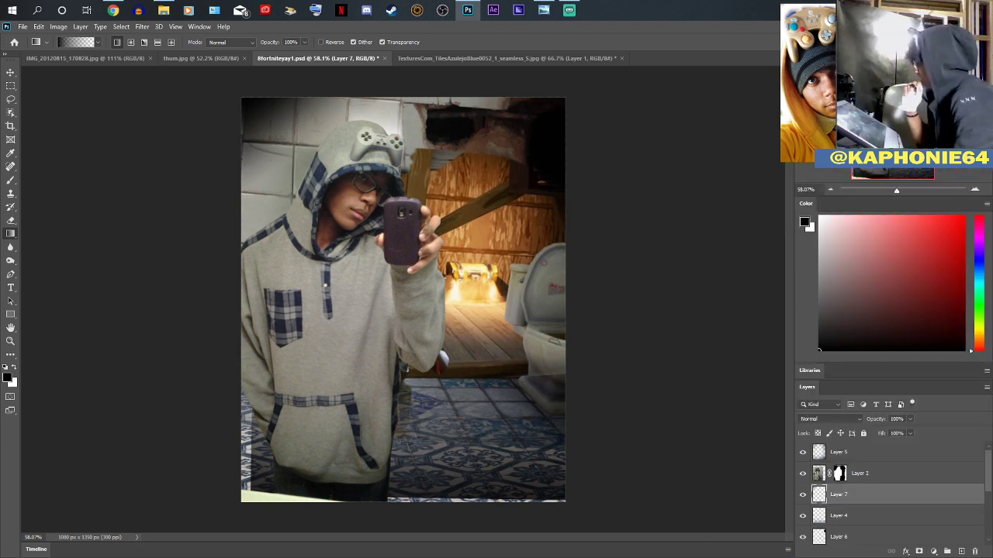
{"action": "left_click_drag", "start_coordinate": [889, 186], "coordinate": [891, 194]}
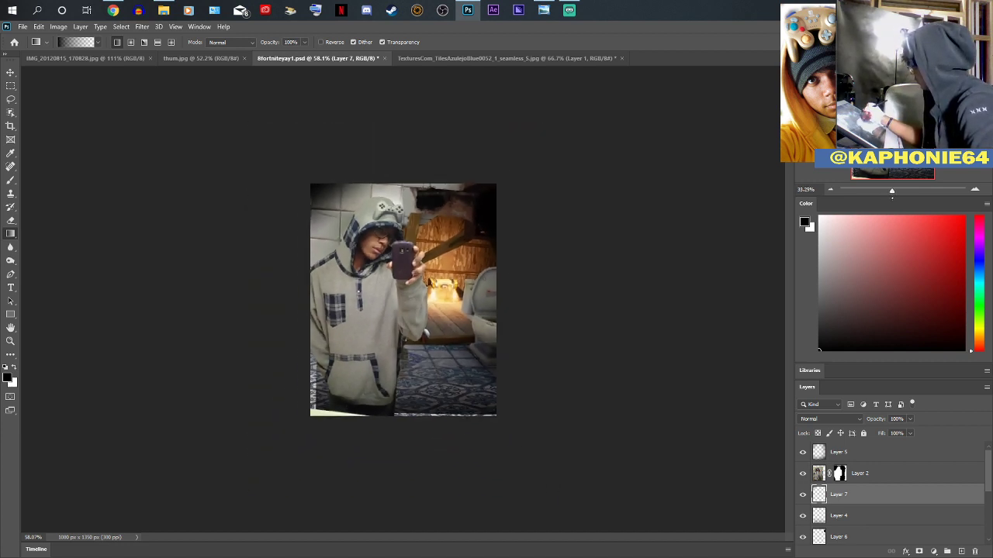
- Lower Layer 7's fill to 27% and zoom in to inspect the shading
{"action": "left_click", "coordinate": [909, 433]}
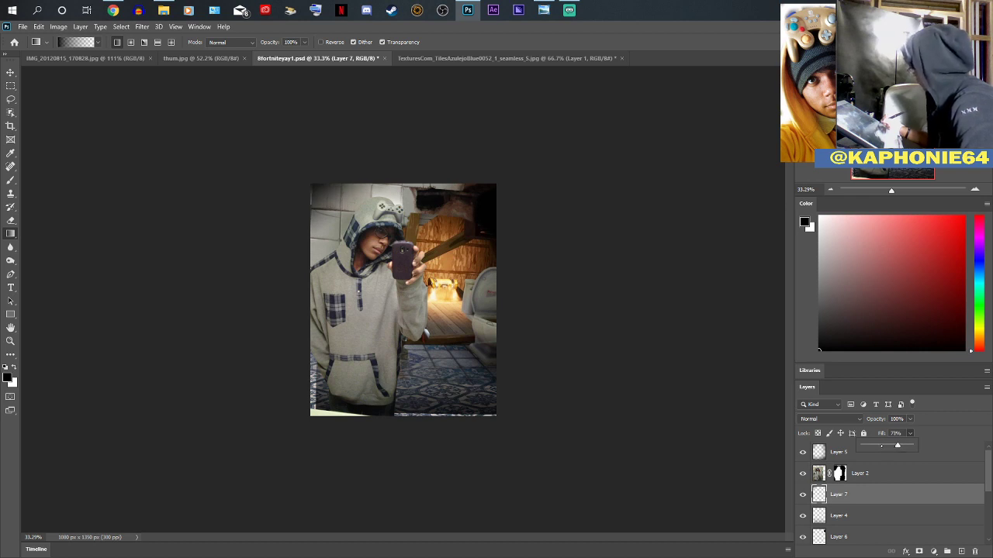
{"action": "left_click_drag", "start_coordinate": [897, 445], "coordinate": [877, 445]}
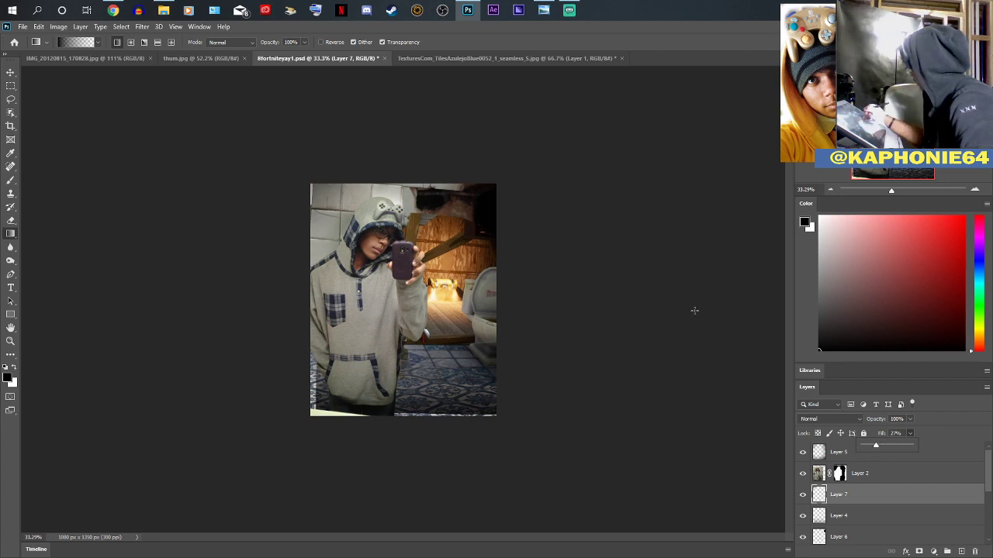
{"action": "key", "text": "z"}
{"action": "left_click_drag", "start_coordinate": [317, 170], "coordinate": [374, 122]}
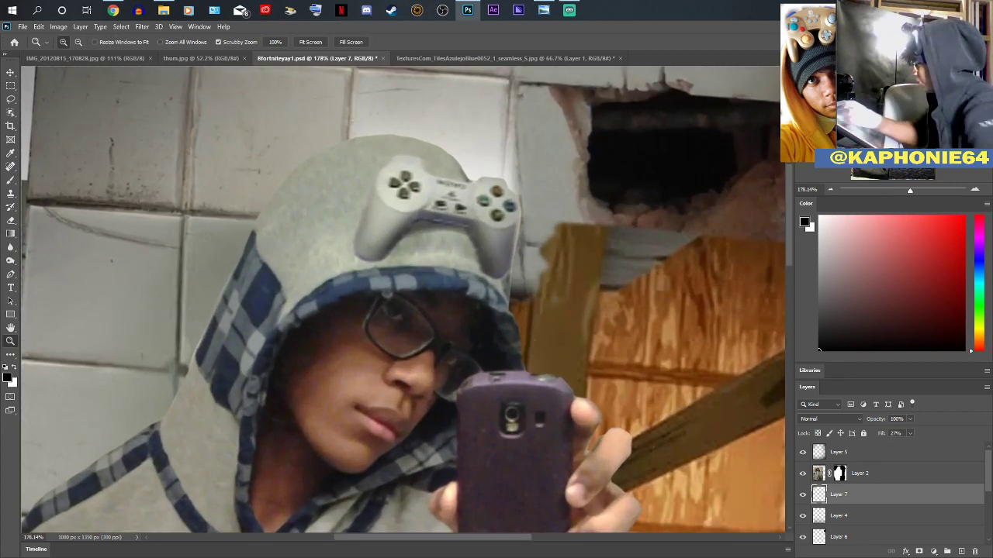
- Zoom and pan around the composite to check the softened corner shading
{"action": "scroll", "coordinate": [403, 303], "scroll_direction": "down", "scroll_amount": 1}
{"action": "scroll", "coordinate": [403, 303], "scroll_direction": "down", "scroll_amount": 1}
{"action": "scroll", "coordinate": [403, 302], "scroll_direction": "down", "scroll_amount": 1}
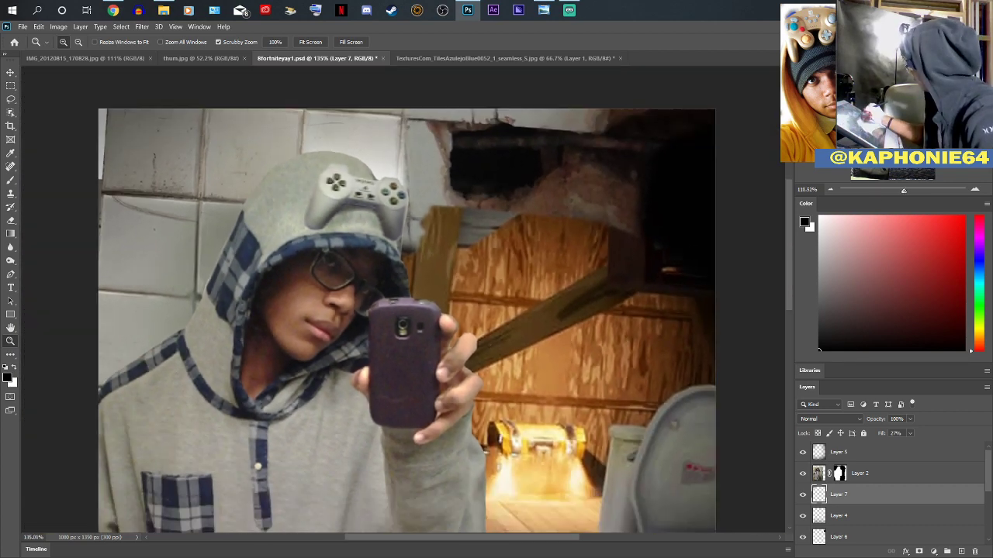
{"action": "left_click_drag", "start_coordinate": [905, 190], "coordinate": [903, 190]}
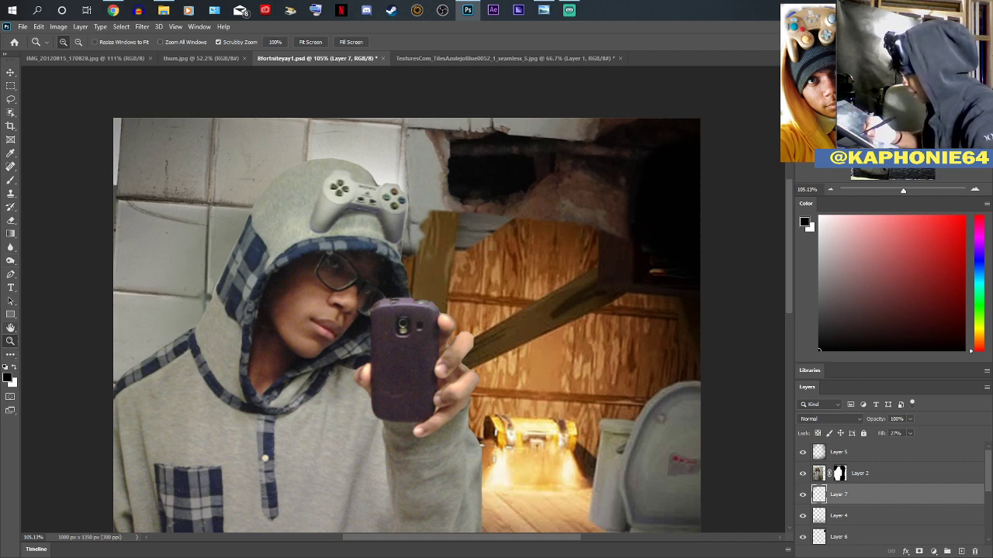
{"action": "left_click", "coordinate": [10, 327]}
{"action": "mouse_move", "coordinate": [204, 127]}
{"action": "left_mouse_down"}
{"action": "mouse_move", "coordinate": [227, 127]}
{"action": "mouse_move", "coordinate": [323, 197]}
{"action": "left_mouse_up"}
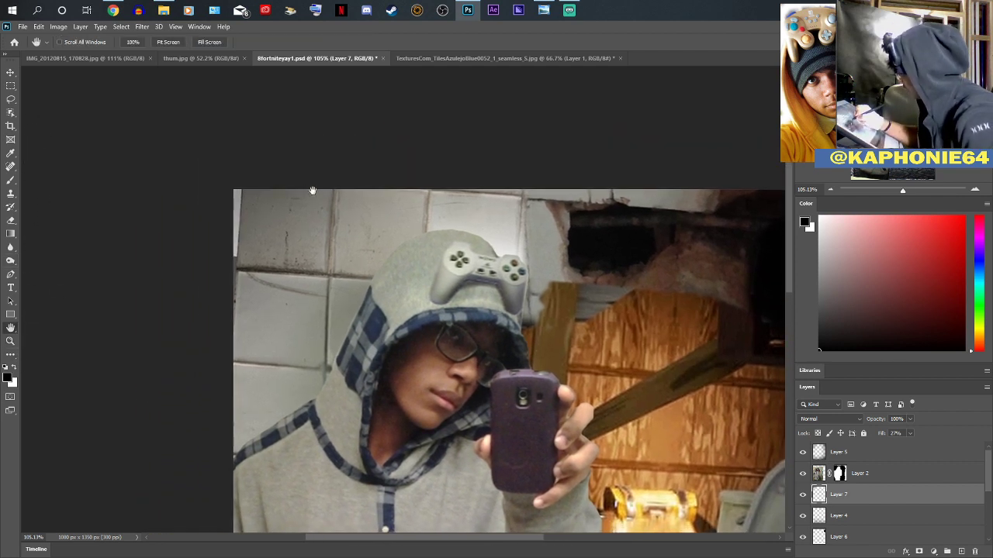
{"action": "left_click_drag", "start_coordinate": [320, 247], "coordinate": [337, 222]}
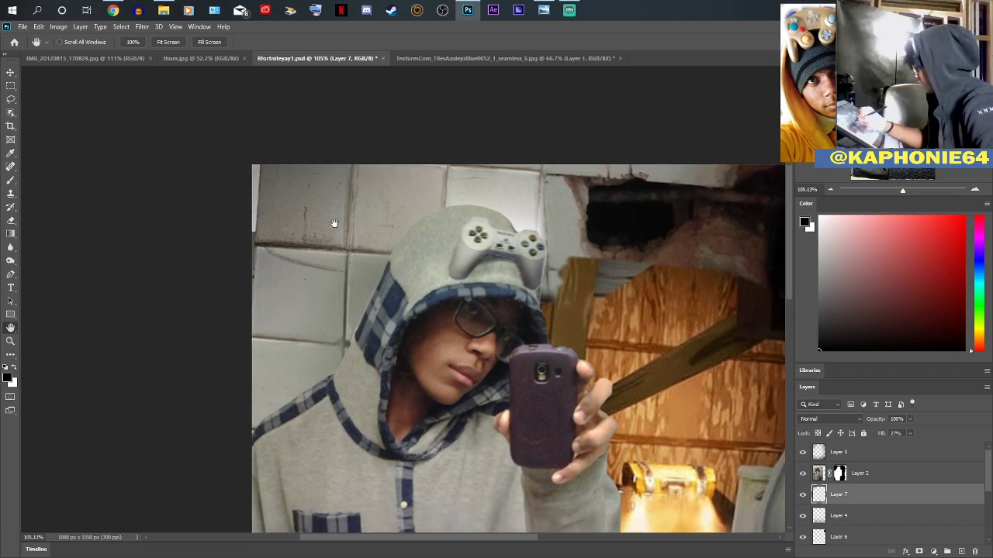
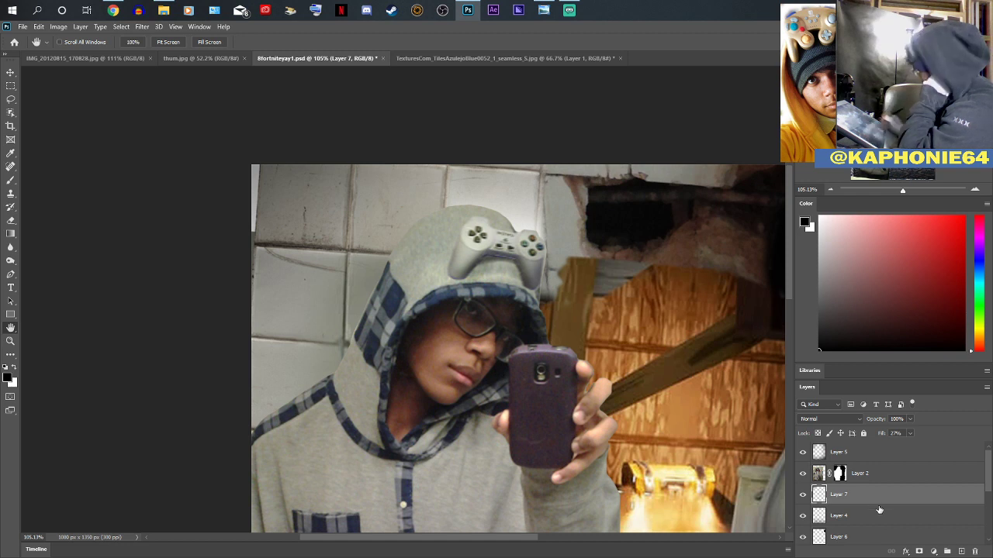
- Duplicate the TilesPlain0276 tile texture layer by Alt-dragging it in the Layers panel
{"action": "scroll", "coordinate": [892, 489], "scroll_direction": "down", "scroll_amount": 2}
{"action": "scroll", "coordinate": [892, 488], "scroll_direction": "down", "scroll_amount": 2}
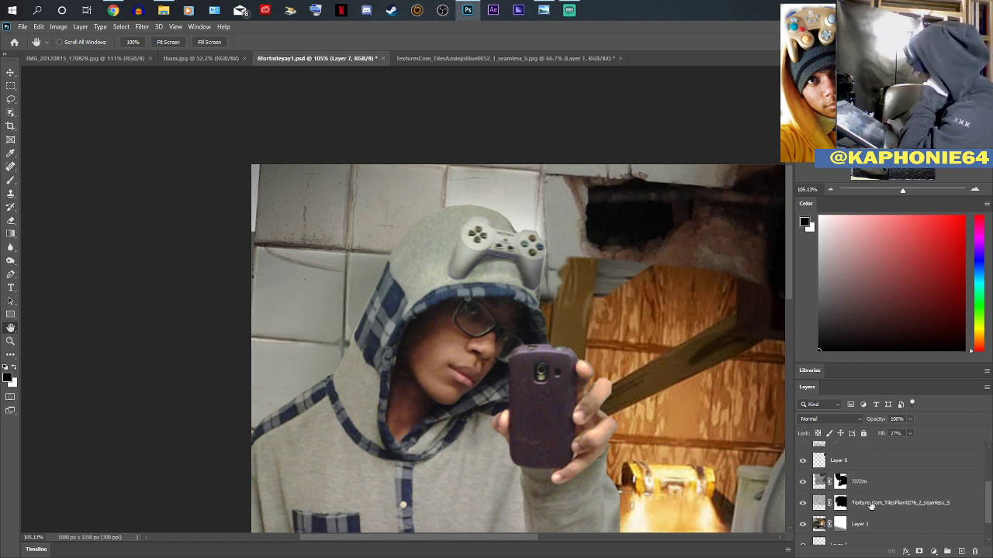
{"action": "left_click", "coordinate": [865, 503]}
{"action": "left_click", "coordinate": [805, 503]}
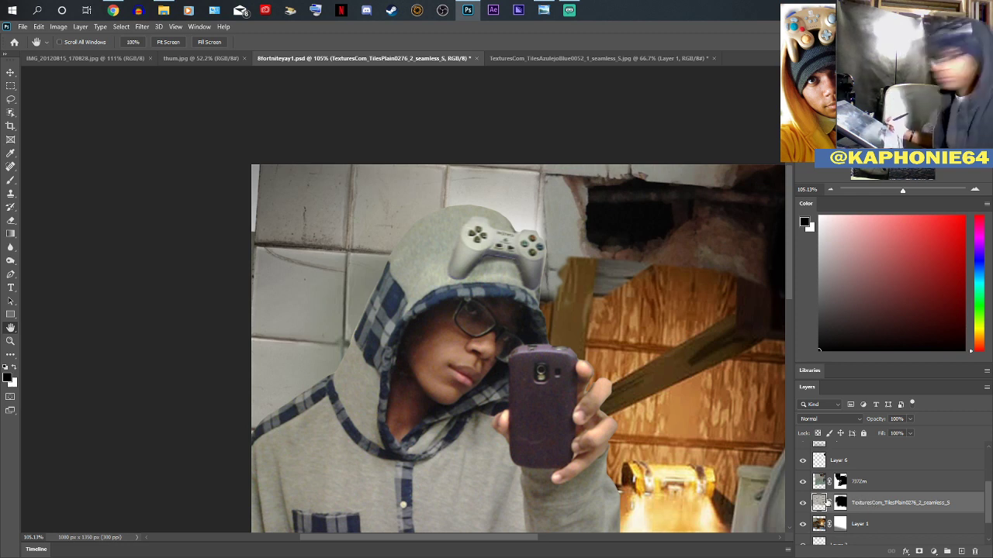
{"action": "left_click_drag", "start_coordinate": [820, 503], "coordinate": [820, 503]}
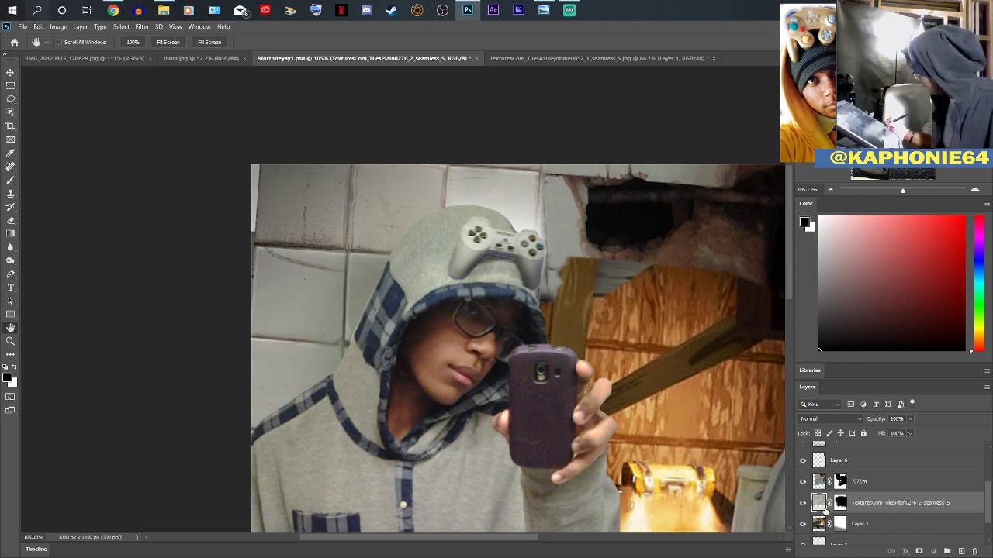
{"action": "key", "text": "super"}
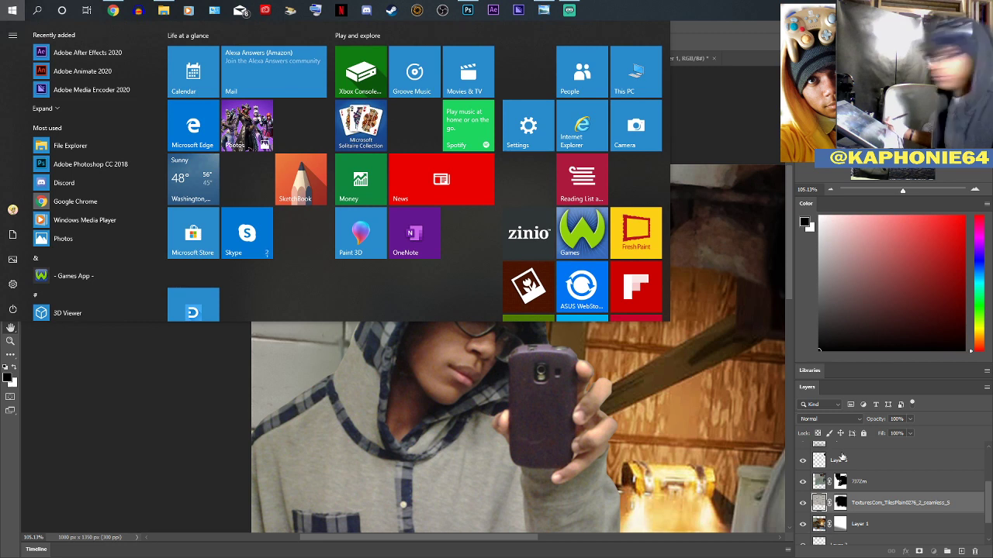
{"action": "key", "text": "super"}
{"action": "left_click_drag", "start_coordinate": [822, 504], "coordinate": [822, 525]}
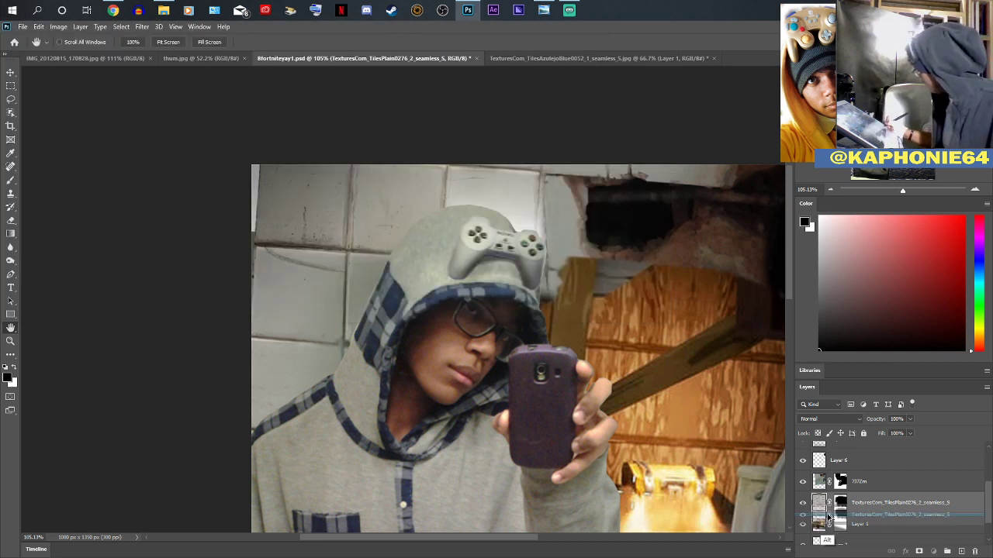
- Shift the TilesPlain0276 copy about 26 px on the canvas and compare its visibility
{"action": "key", "text": "v"}
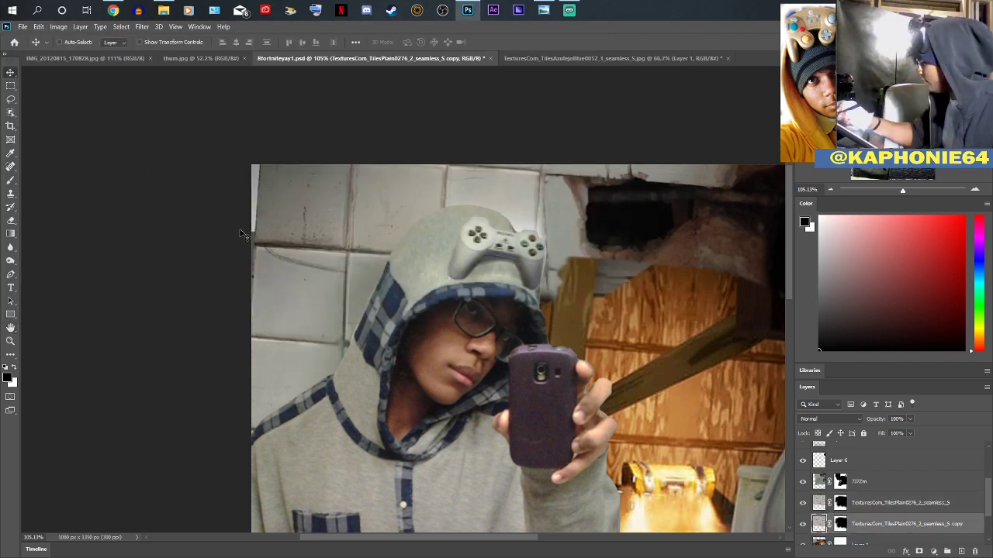
{"action": "left_click_drag", "start_coordinate": [450, 363], "coordinate": [468, 396]}
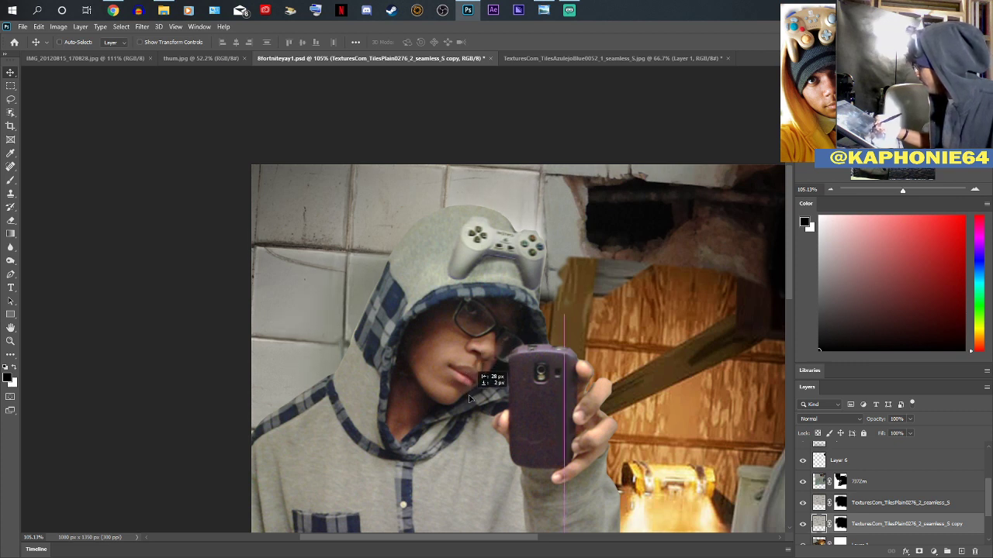
{"action": "left_click_drag", "start_coordinate": [468, 396], "coordinate": [470, 394]}
{"action": "left_click_drag", "start_coordinate": [902, 190], "coordinate": [896, 190]}
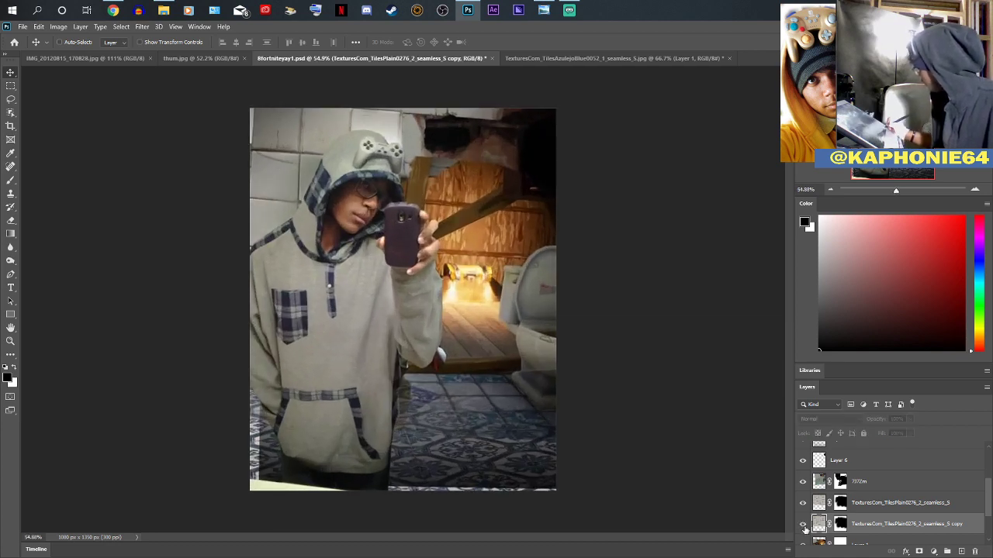
{"action": "left_click", "coordinate": [804, 527]}
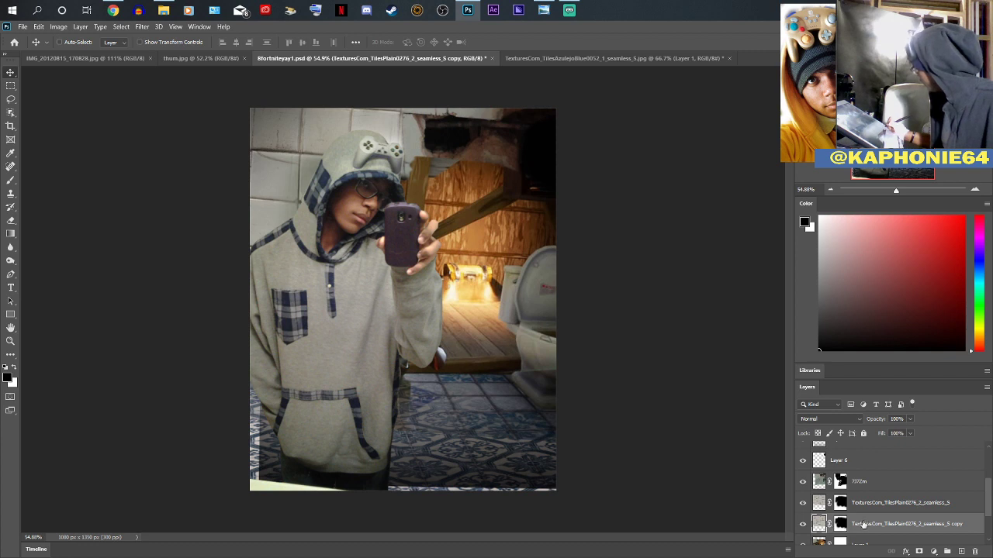
- Apply the layer mask permanently to the tile texture copy
{"action": "left_click", "coordinate": [847, 527]}
{"action": "right_click", "coordinate": [847, 527]}
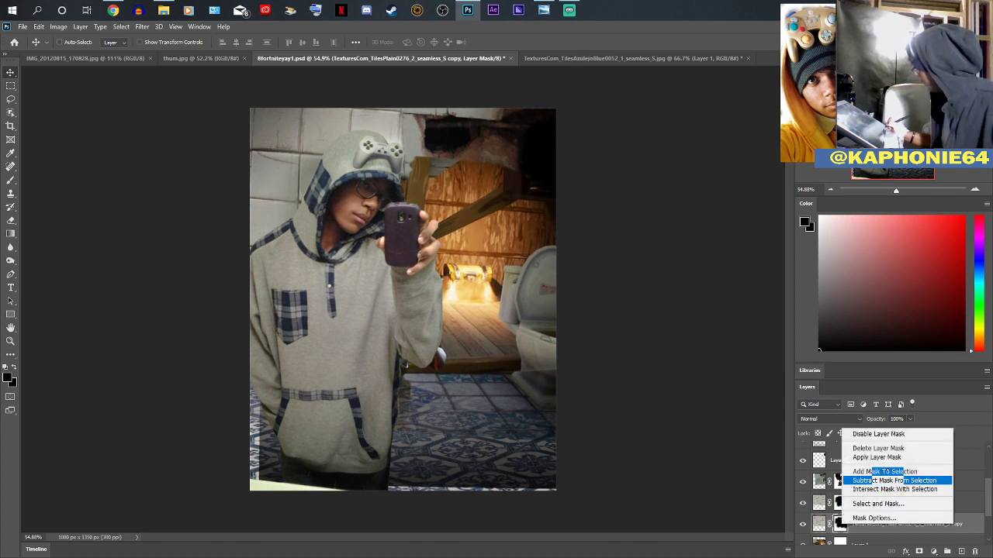
{"action": "left_click", "coordinate": [879, 464]}
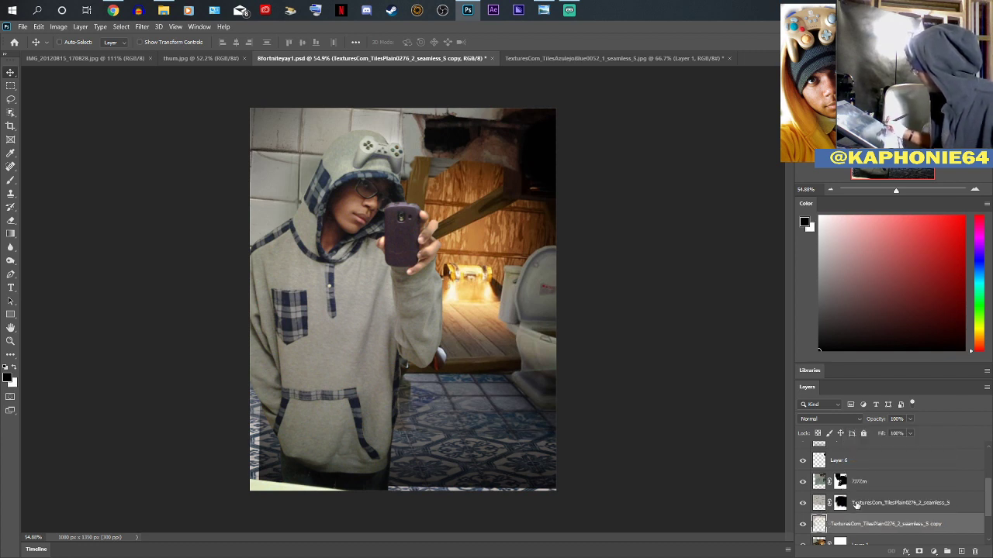
{"action": "left_click", "coordinate": [880, 503]}
{"action": "right_click", "coordinate": [840, 503]}
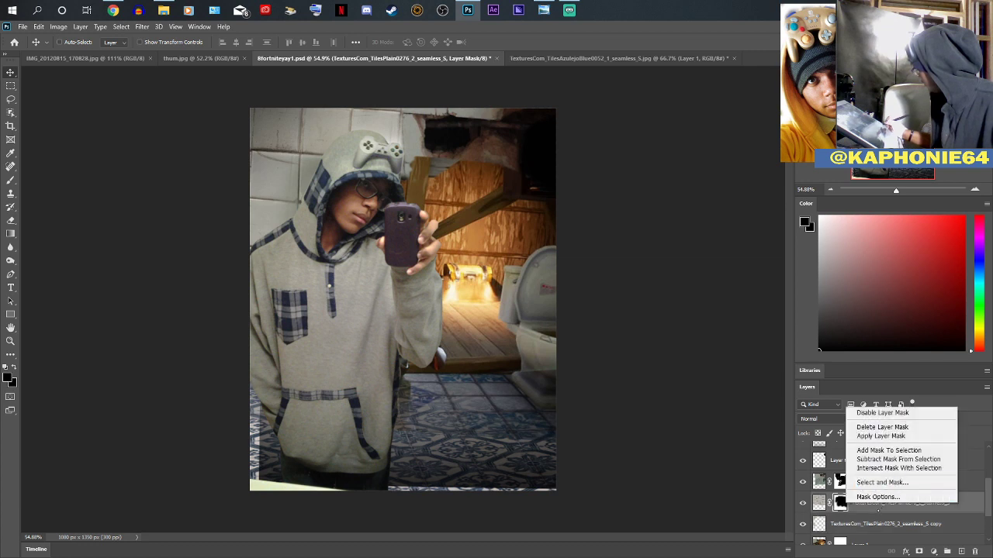
{"action": "left_click", "coordinate": [825, 504]}
- Delete the original TilesPlain tile texture layer, keeping only the copy
{"action": "left_click", "coordinate": [802, 506]}
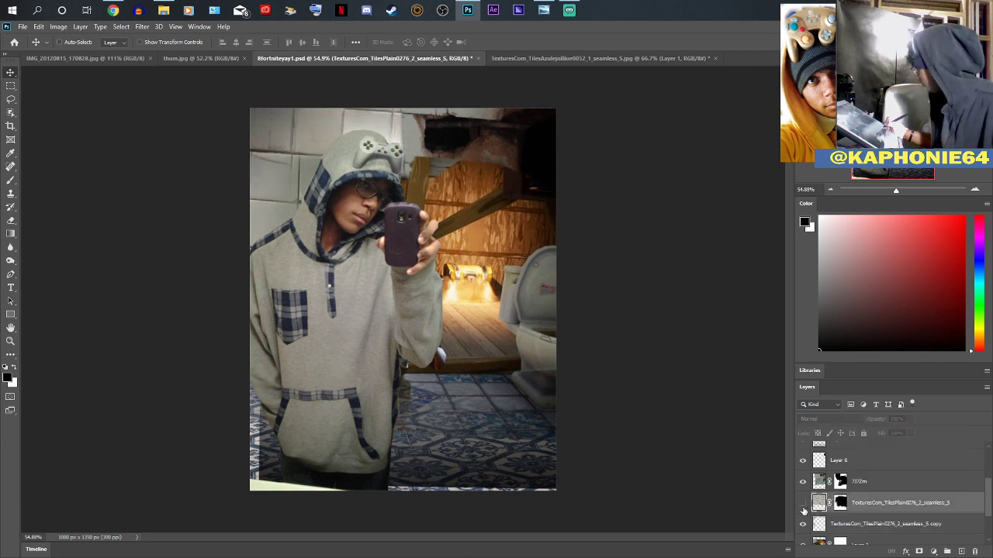
{"action": "left_click", "coordinate": [803, 508]}
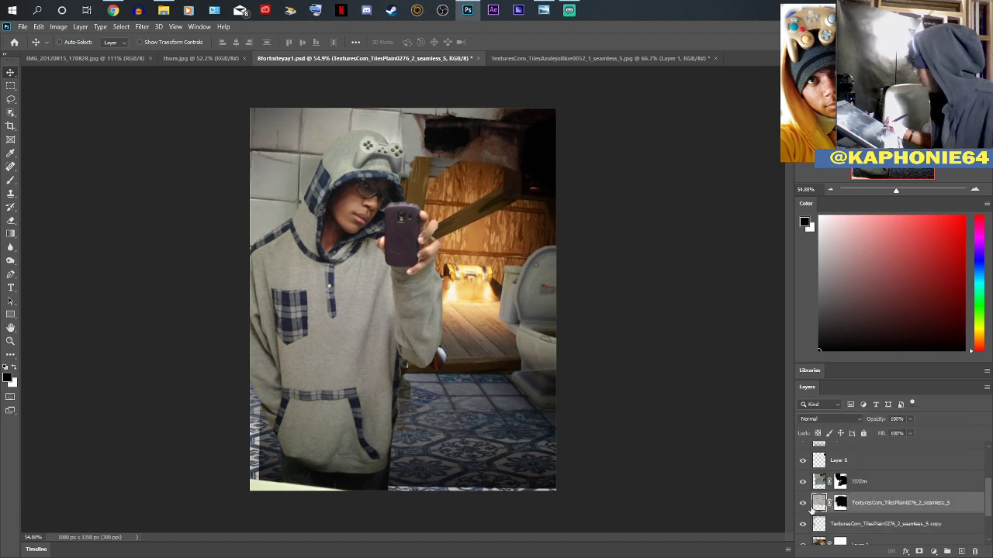
{"action": "right_click", "coordinate": [896, 503]}
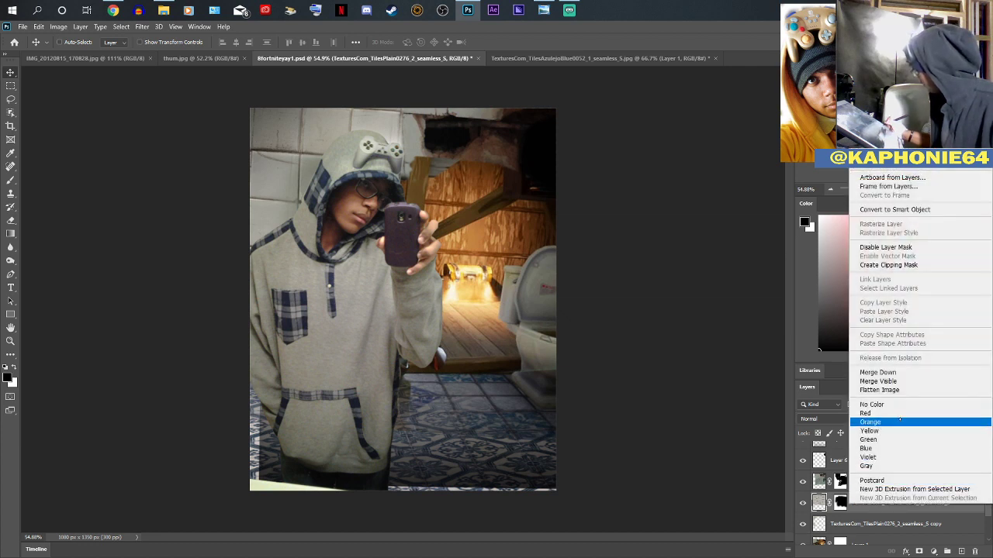
{"action": "left_click", "coordinate": [892, 373]}
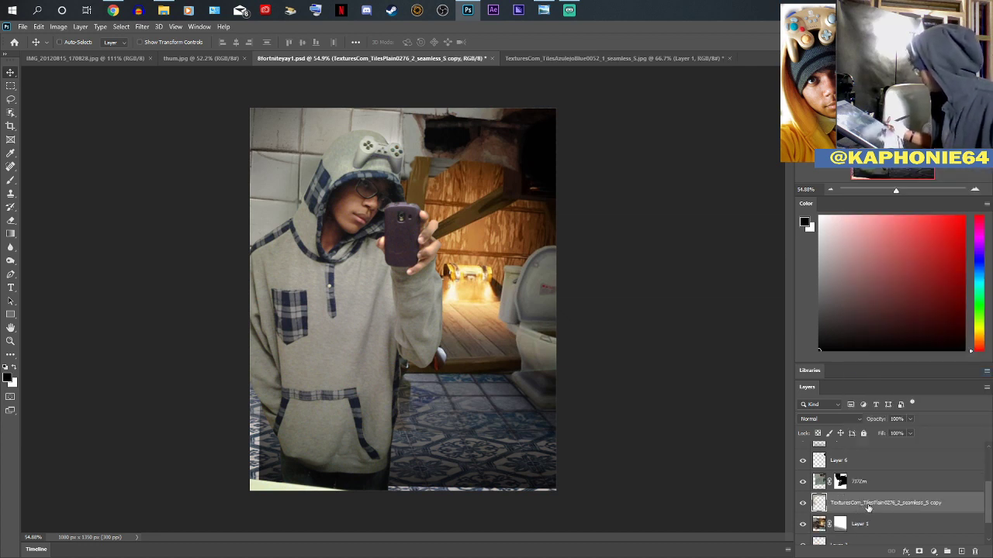
- Zoom in on the upper image and compare it with and without the tile copy
{"action": "left_click", "coordinate": [804, 509]}
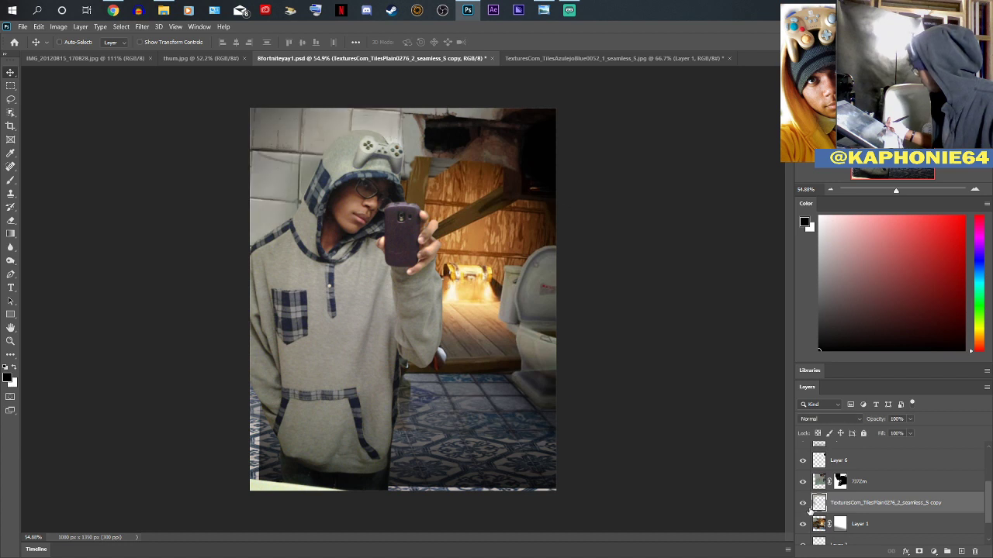
{"action": "left_click", "coordinate": [803, 508]}
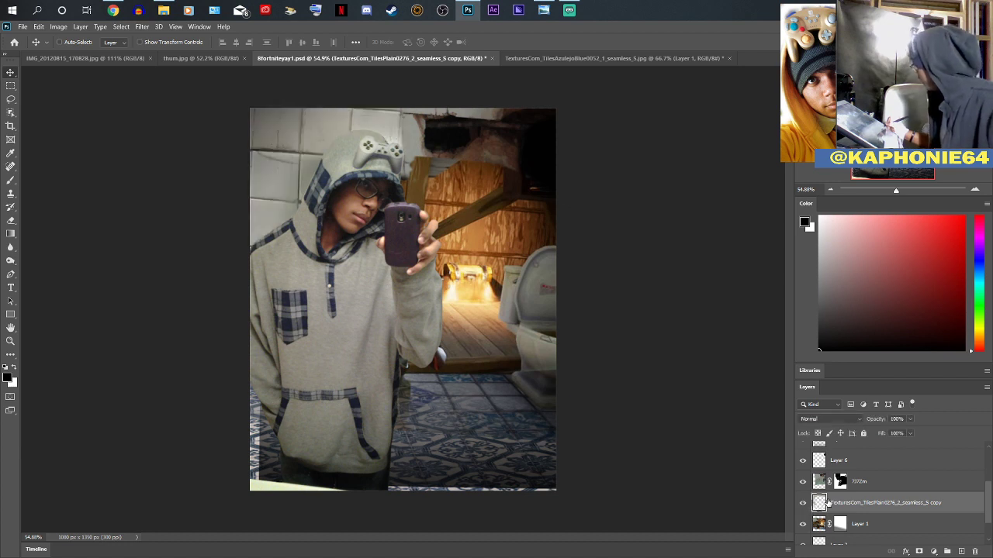
{"action": "left_click", "coordinate": [804, 503]}
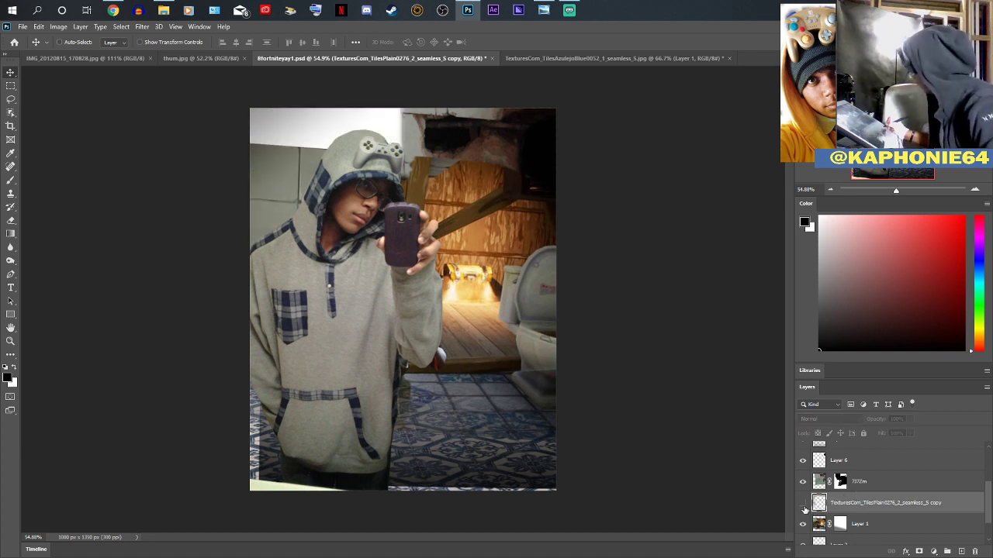
{"action": "left_click", "coordinate": [10, 341]}
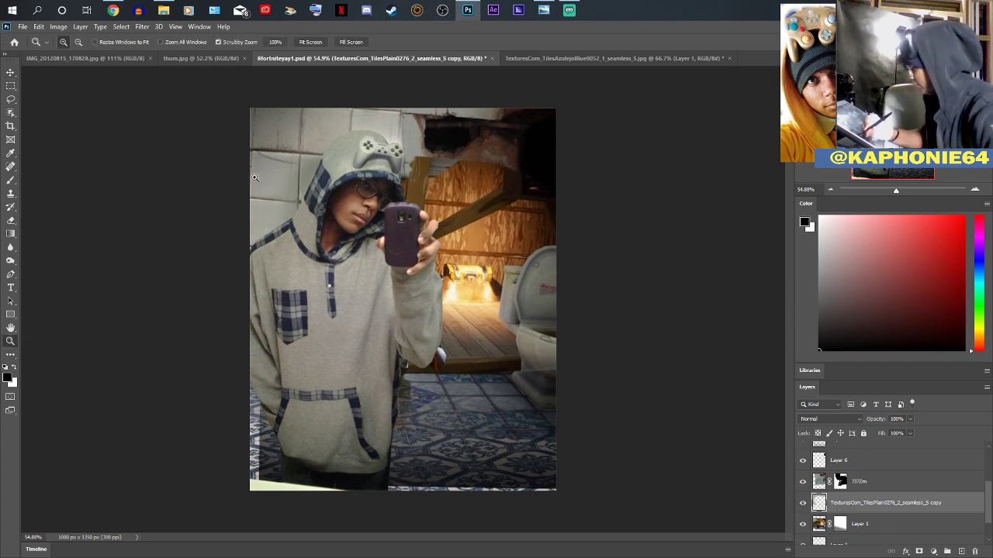
{"action": "left_click", "coordinate": [402, 154]}
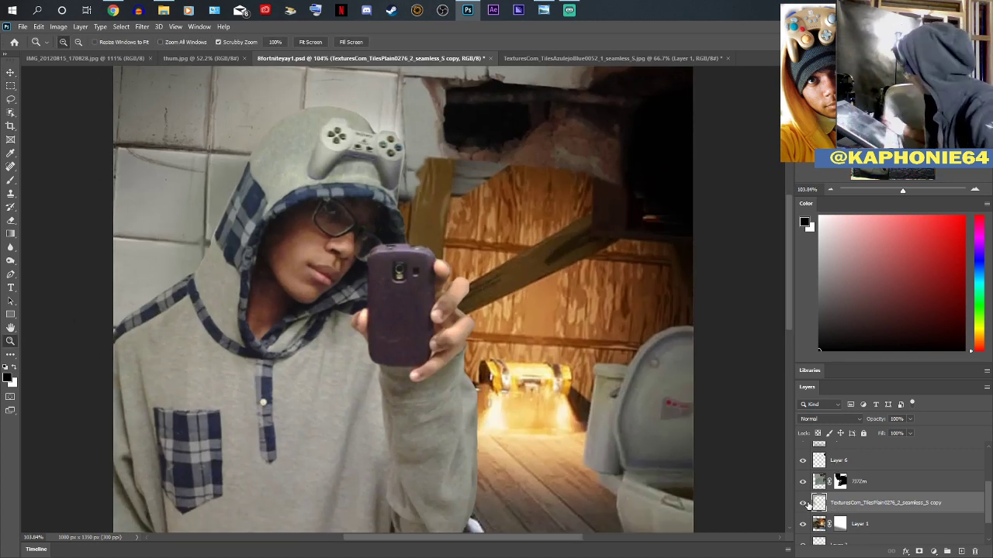
{"action": "left_click", "coordinate": [803, 503]}
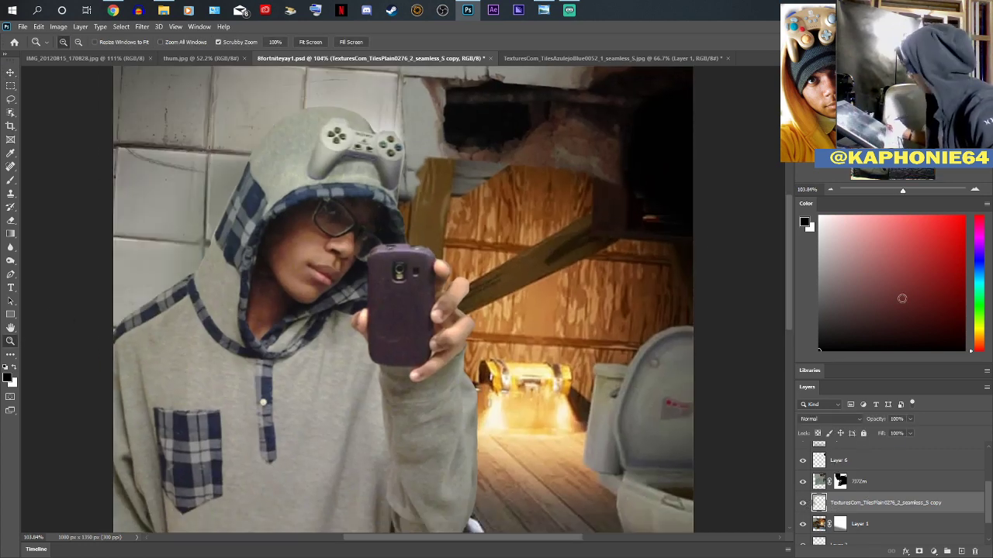
{"action": "left_click", "coordinate": [933, 551]}
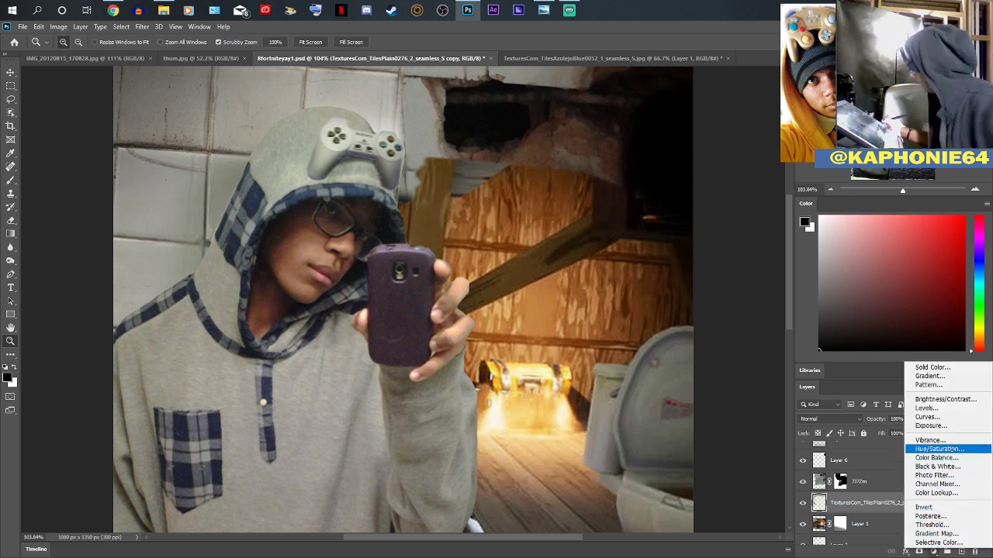
- Add a Hue/Saturation adjustment clipped to the tile copy with Hue +25 and Lightness -9
{"action": "left_click", "coordinate": [941, 449]}
{"action": "right_click", "coordinate": [911, 498]}
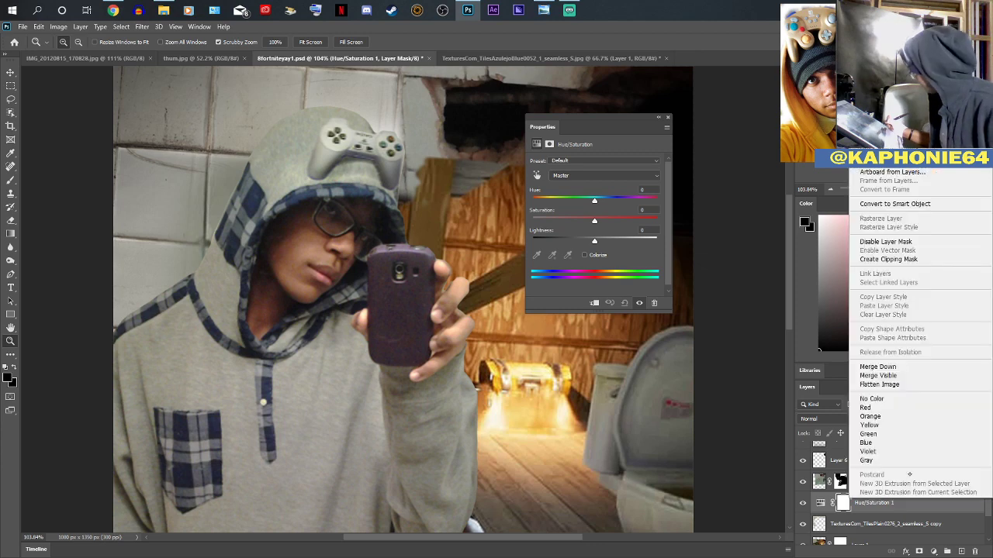
{"action": "left_click", "coordinate": [894, 260]}
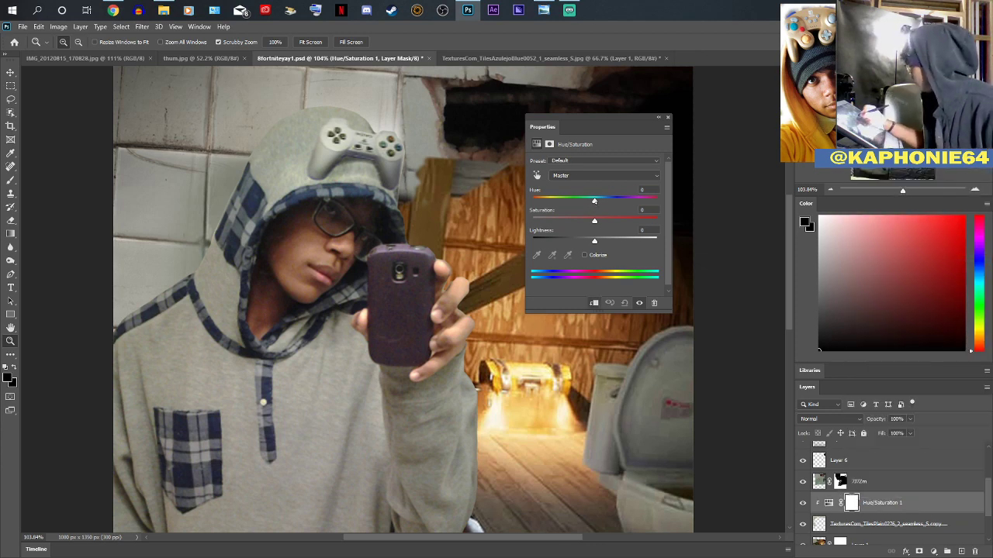
{"action": "left_click_drag", "start_coordinate": [594, 201], "coordinate": [616, 201]}
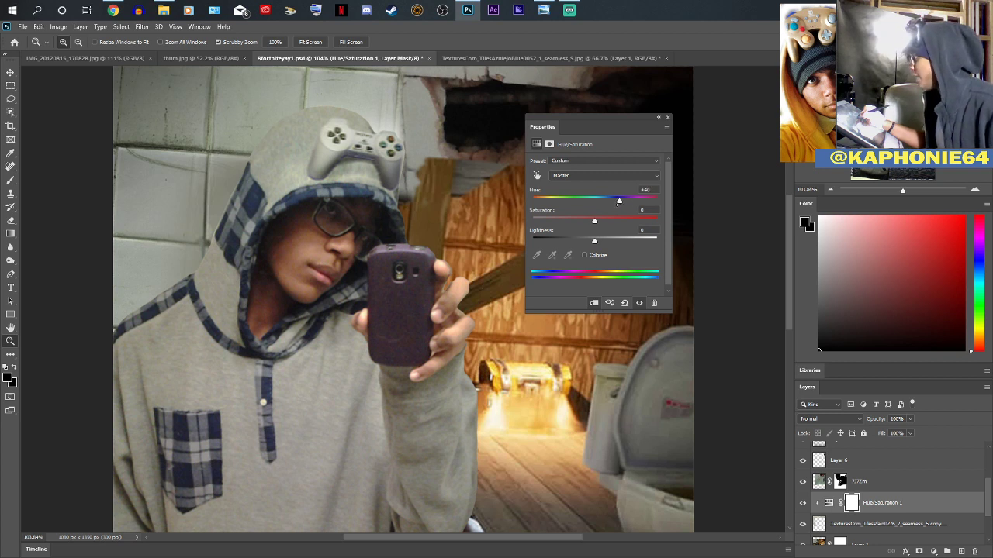
{"action": "left_click", "coordinate": [595, 242]}
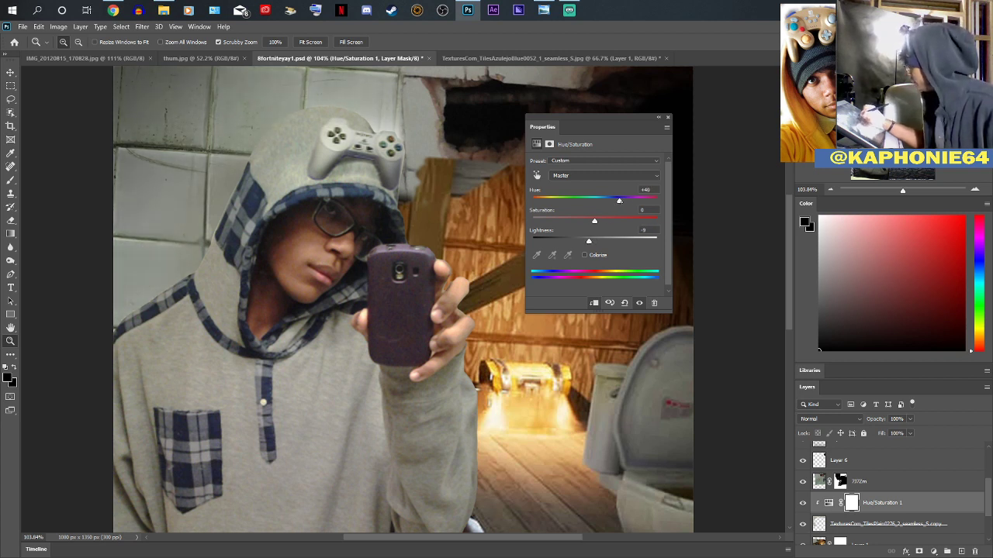
{"action": "left_click_drag", "start_coordinate": [617, 202], "coordinate": [611, 202]}
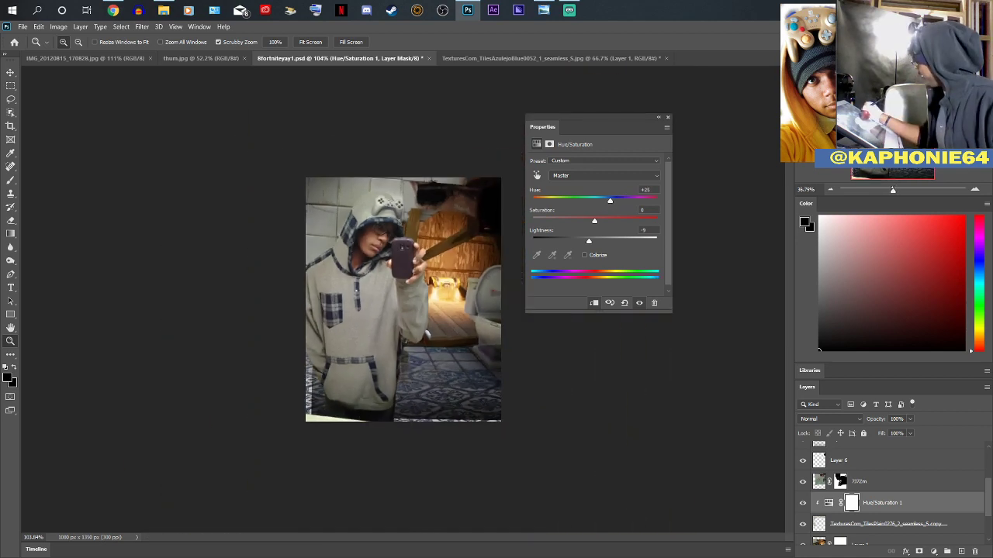
- Compare the composite with and without the tile texture, then zoom to 52.2%
{"action": "left_click_drag", "start_coordinate": [902, 190], "coordinate": [889, 190]}
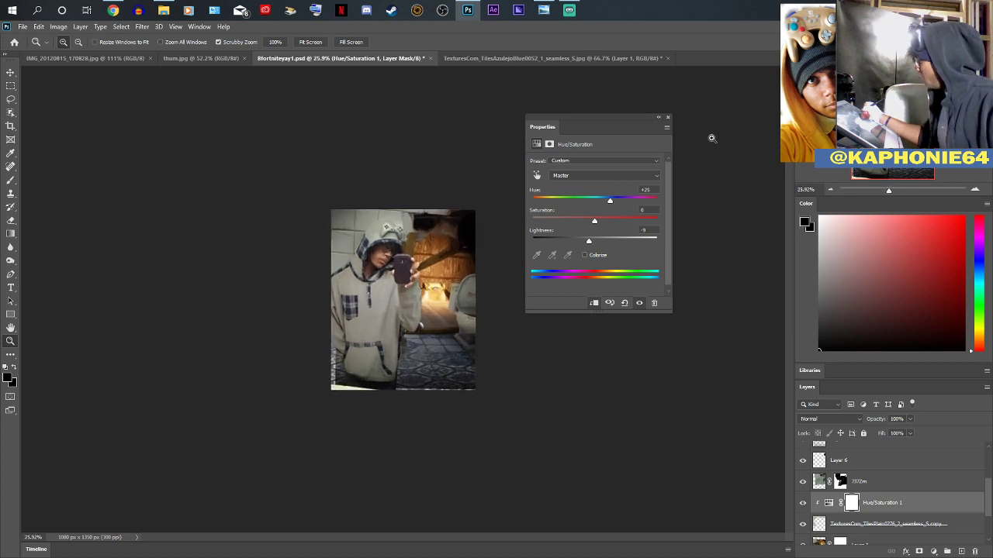
{"action": "left_click", "coordinate": [804, 525]}
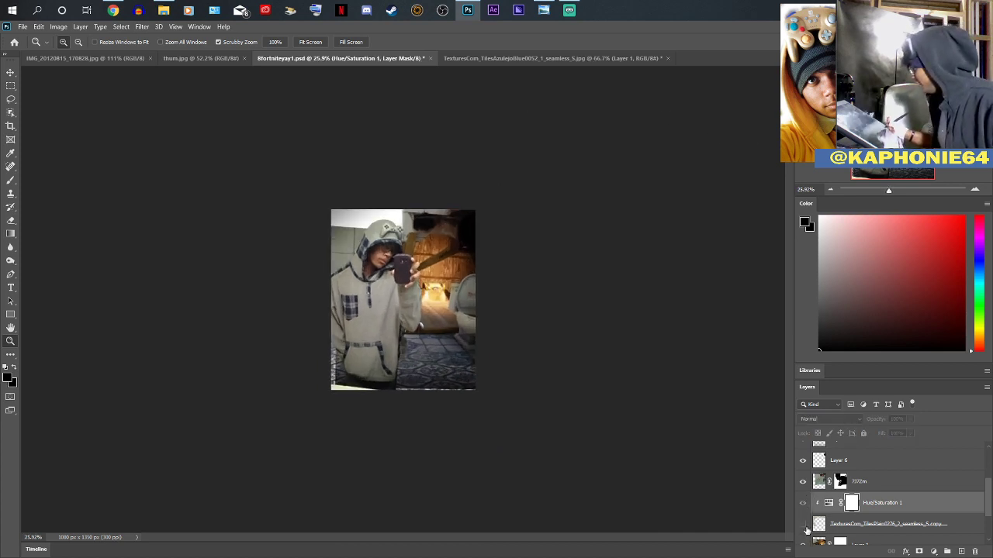
{"action": "left_click", "coordinate": [803, 525]}
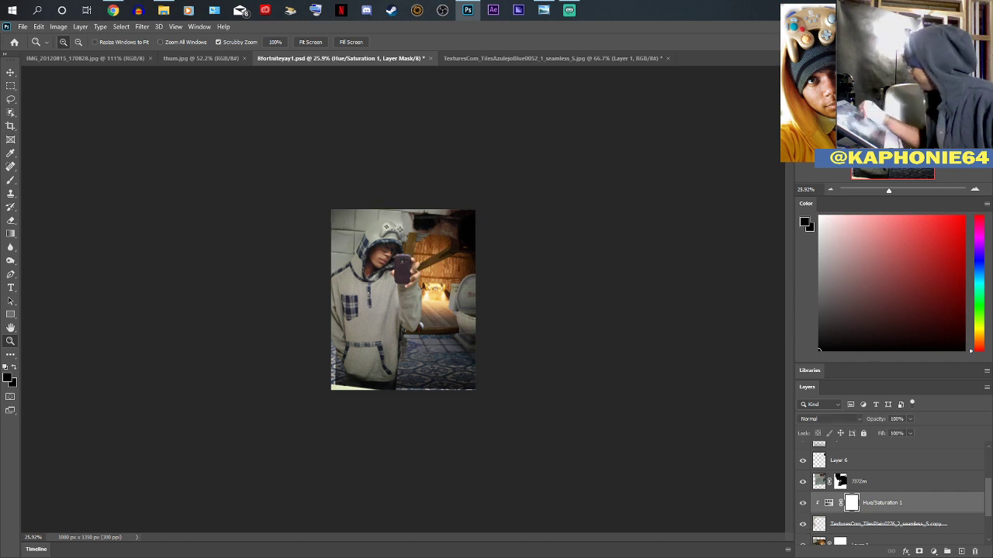
{"action": "left_click_drag", "start_coordinate": [889, 190], "coordinate": [896, 190]}
{"action": "key", "text": "ctrl+plus"}
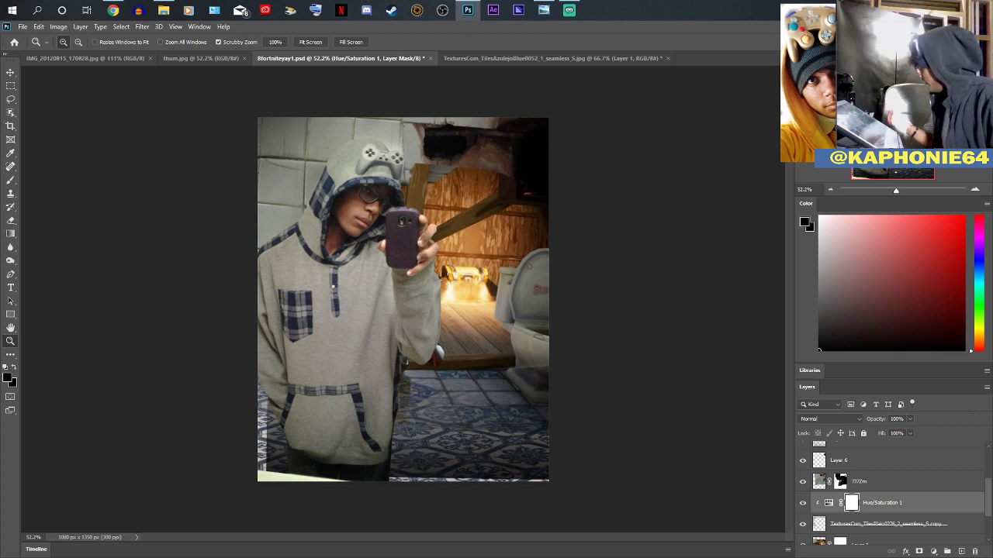
- Toggle Layers 5, 3 and 6 on and off to check each one's contribution
{"action": "left_click_drag", "start_coordinate": [979, 491], "coordinate": [984, 463]}
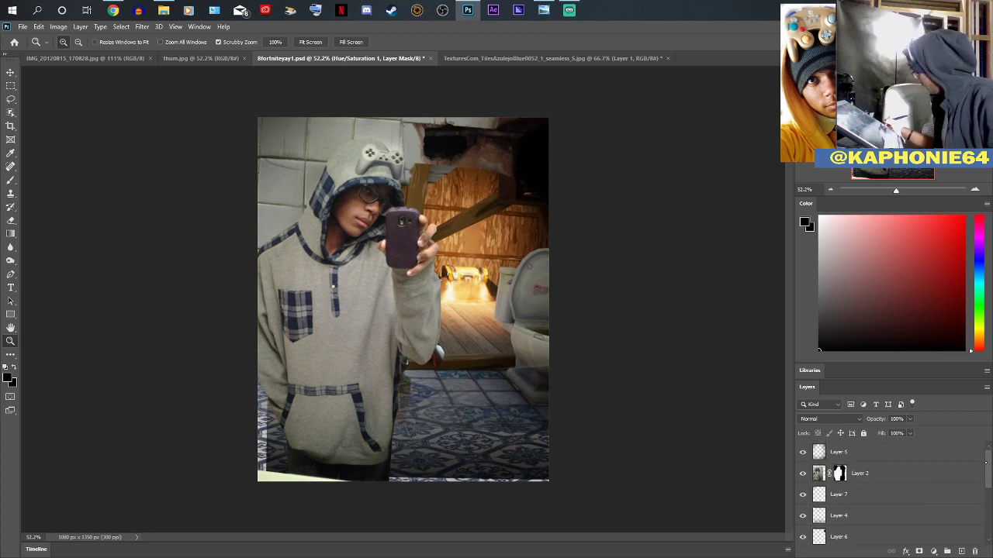
{"action": "left_click", "coordinate": [803, 455]}
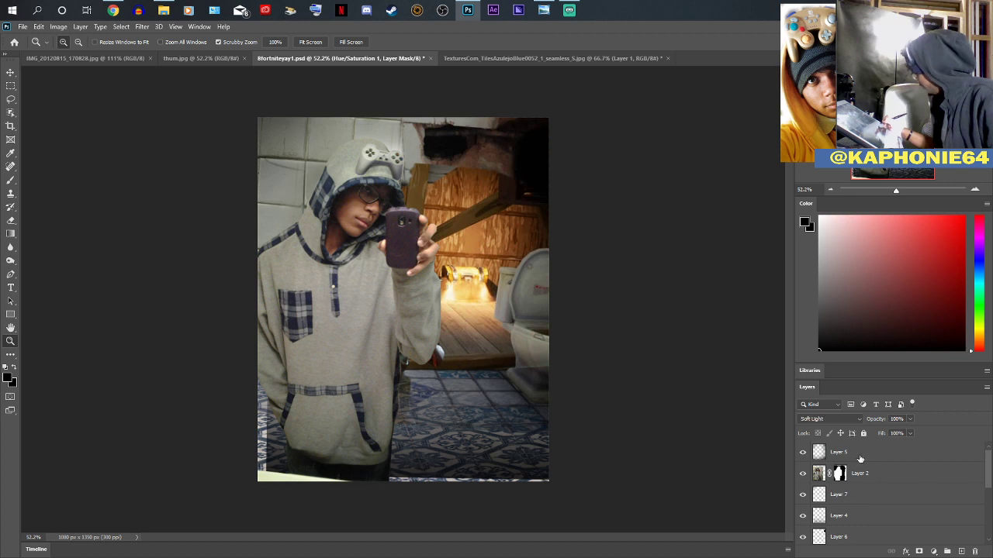
{"action": "left_click", "coordinate": [860, 456]}
{"action": "left_click_drag", "start_coordinate": [985, 467], "coordinate": [964, 508]}
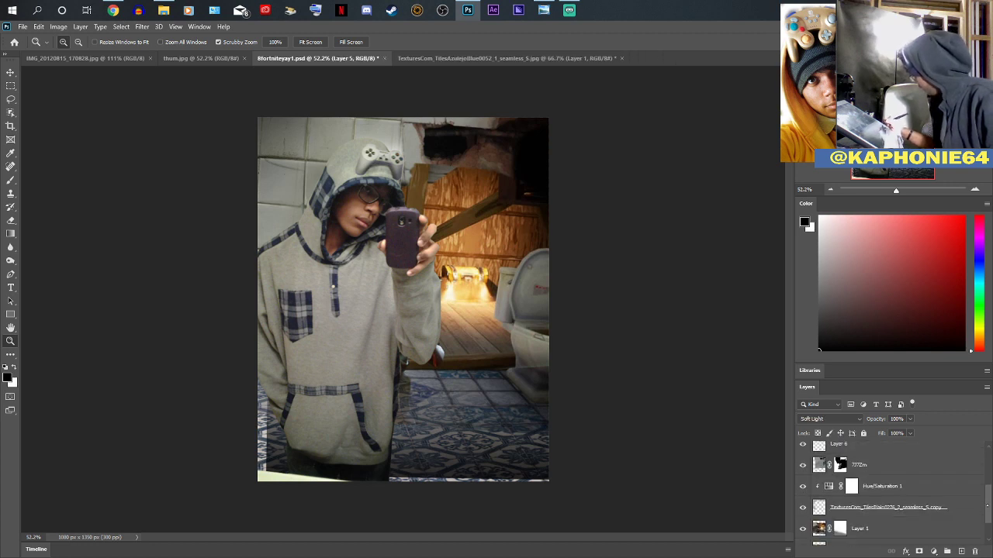
{"action": "left_click", "coordinate": [803, 515]}
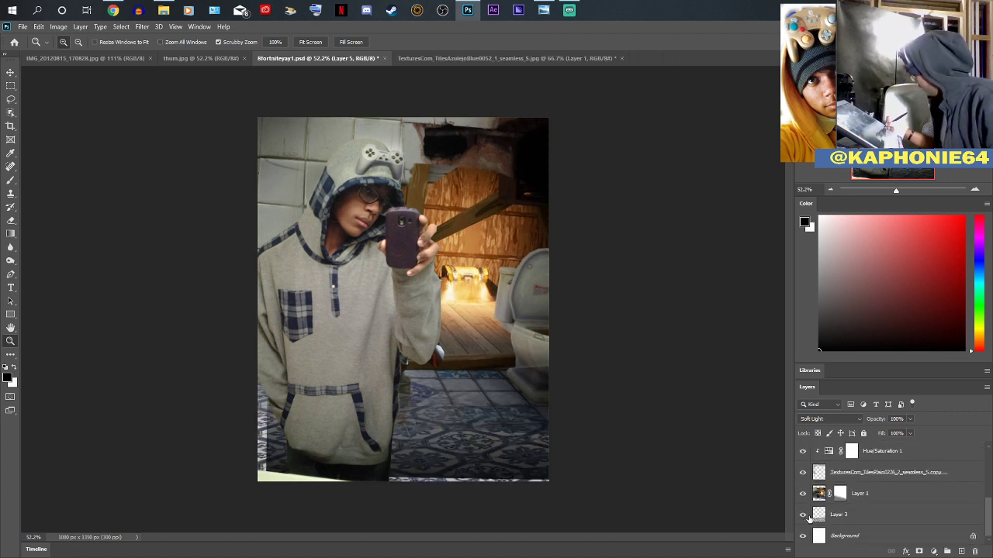
{"action": "left_click_drag", "start_coordinate": [989, 506], "coordinate": [987, 487]}
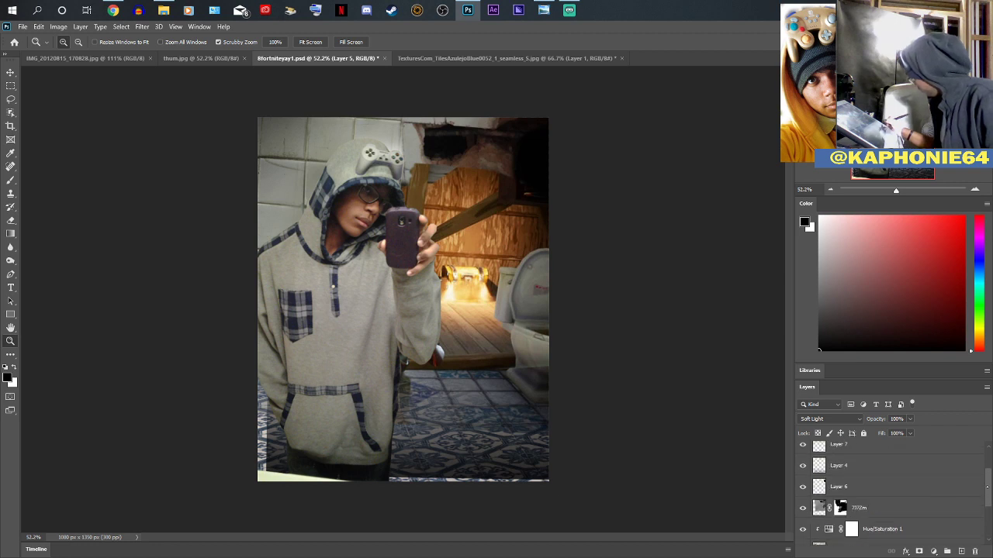
{"action": "left_click", "coordinate": [803, 486]}
- Select the floor-tile Layer 4 and drag it down-left to cover the bottom edge
{"action": "left_click", "coordinate": [802, 466]}
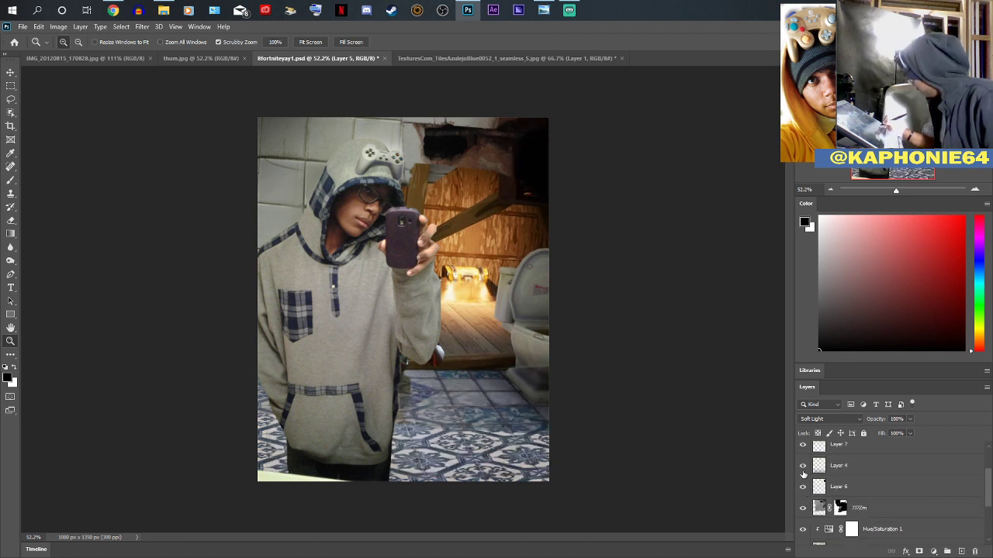
{"action": "left_click", "coordinate": [848, 467]}
{"action": "left_click", "coordinate": [11, 72]}
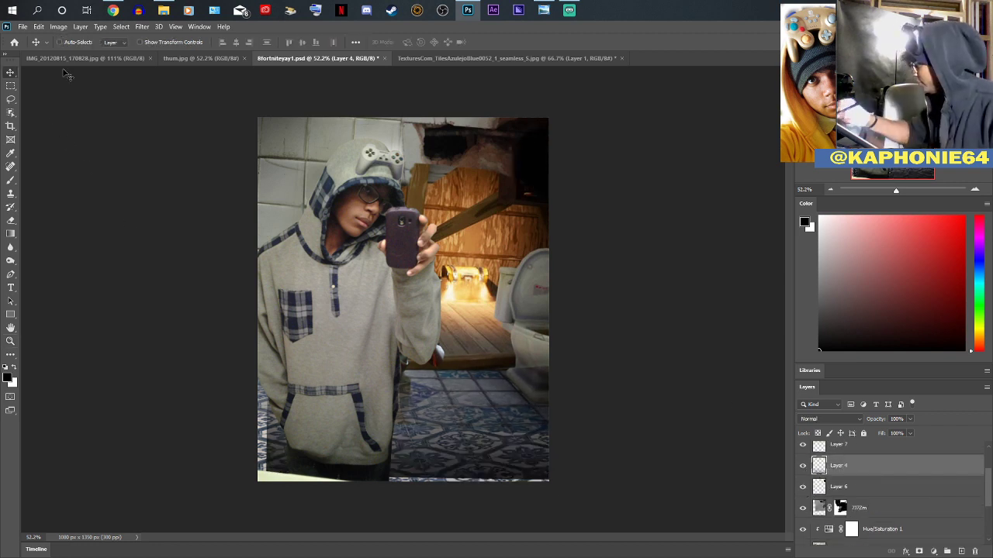
{"action": "left_click_drag", "start_coordinate": [537, 450], "coordinate": [543, 434]}
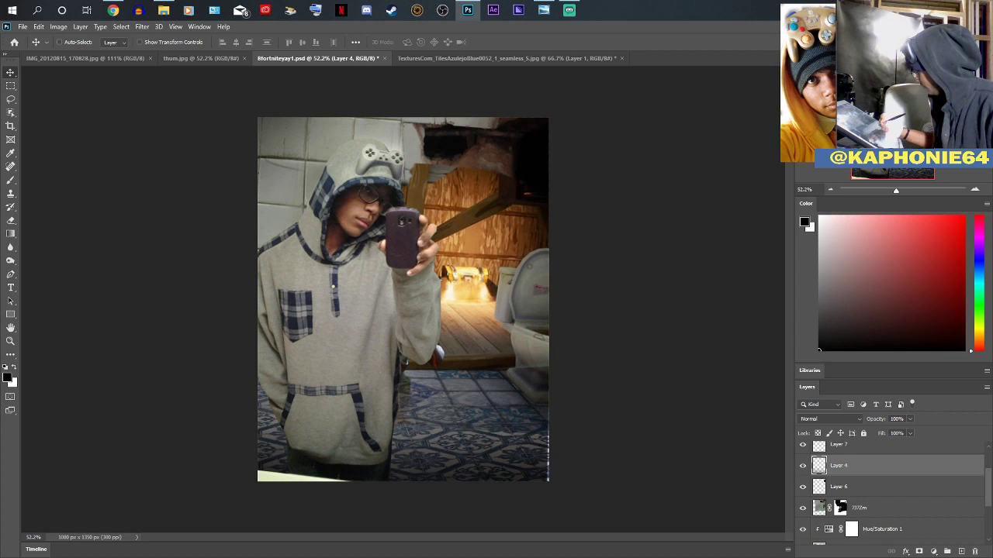
{"action": "left_click_drag", "start_coordinate": [545, 442], "coordinate": [543, 443]}
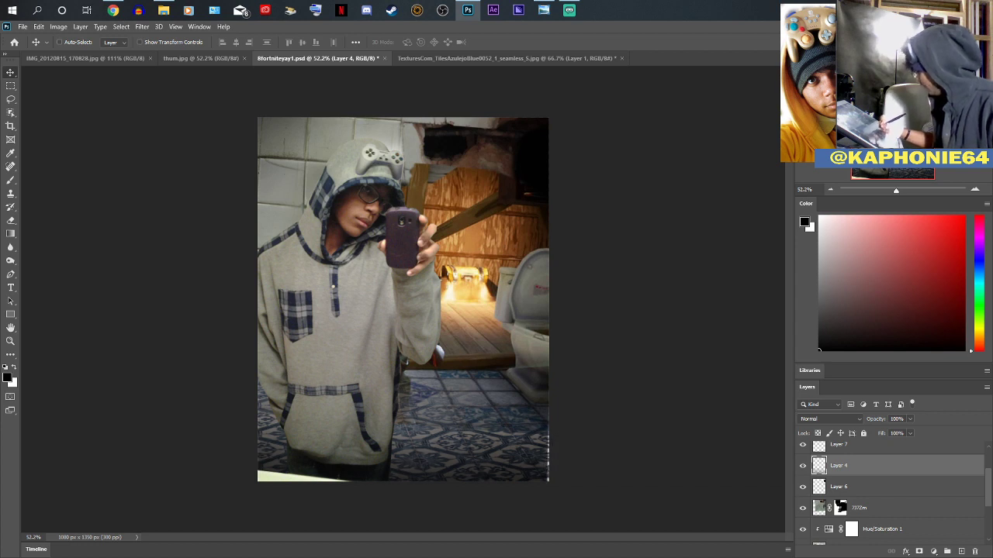
- Free Transform Layer 4, widening the floor slightly right and raising its bottom edge, then commit
{"action": "left_click", "coordinate": [39, 27]}
{"action": "left_click", "coordinate": [62, 256]}
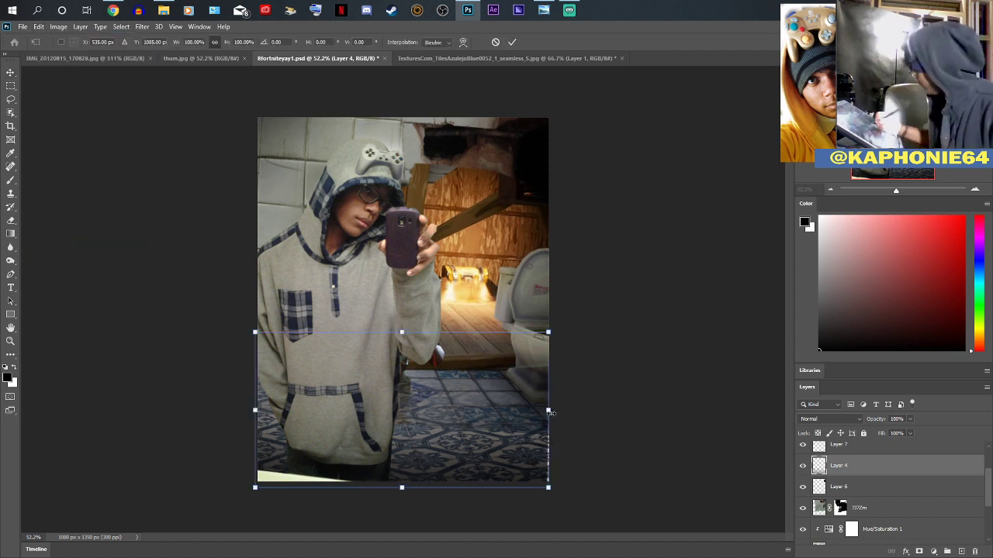
{"action": "left_click_drag", "start_coordinate": [549, 414], "coordinate": [552, 394]}
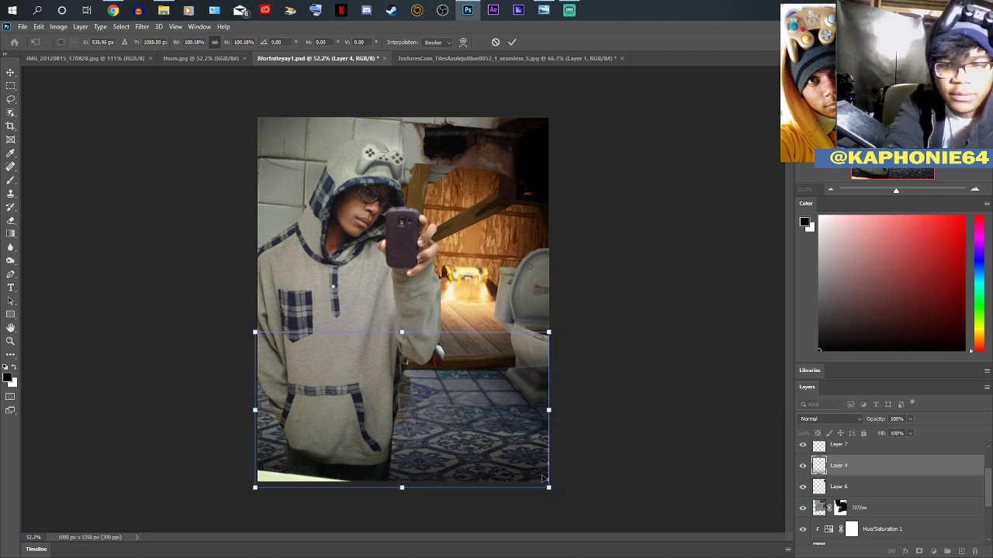
{"action": "left_click_drag", "start_coordinate": [556, 417], "coordinate": [557, 417]}
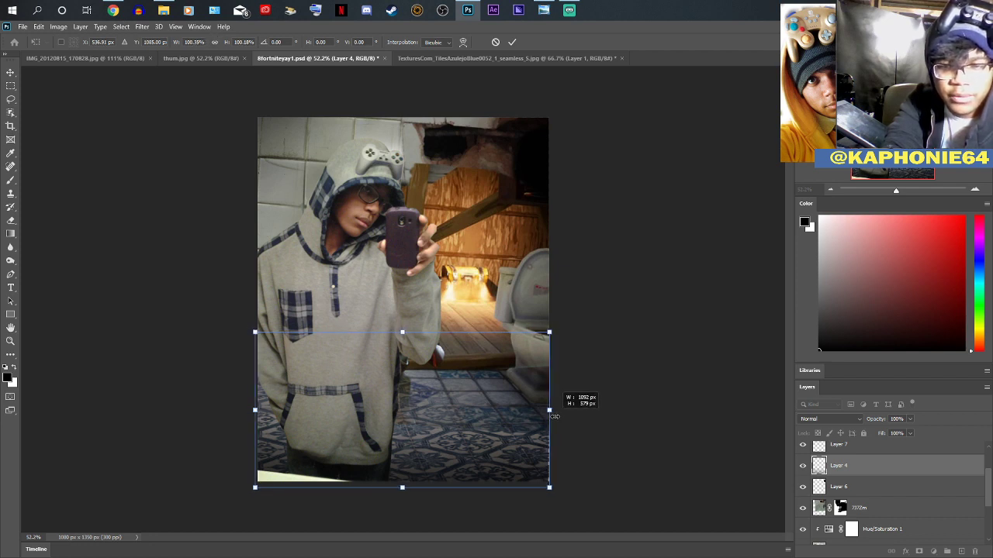
{"action": "left_click_drag", "start_coordinate": [556, 417], "coordinate": [555, 417]}
{"action": "left_click_drag", "start_coordinate": [407, 493], "coordinate": [404, 486]}
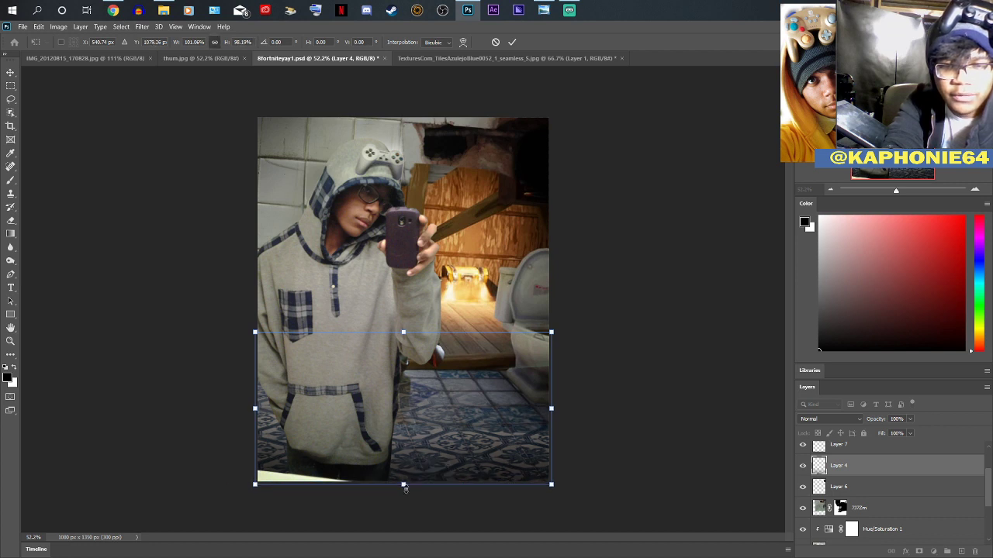
{"action": "left_click", "coordinate": [512, 42]}
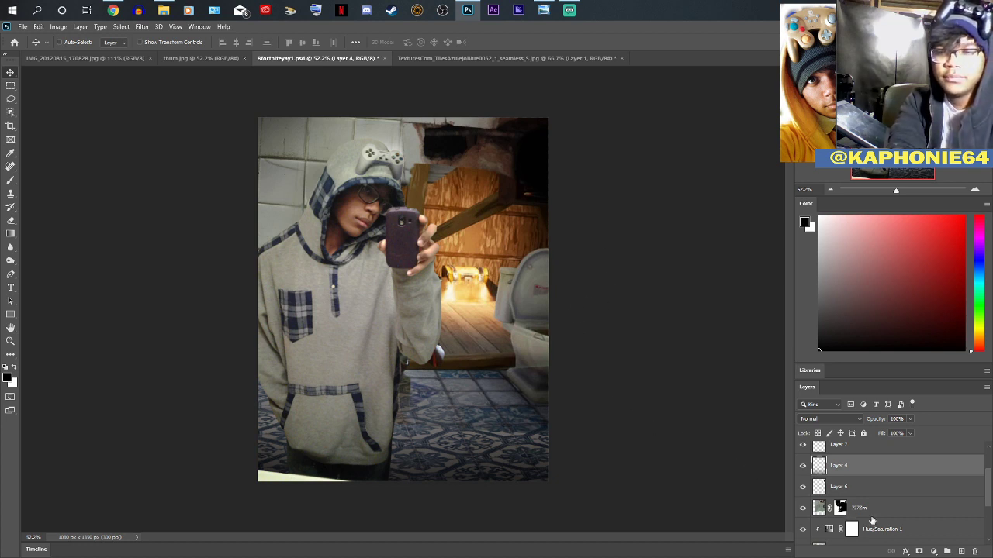
- Create an empty Layer 8 above Layer 7, undoing the accidental grouping
{"action": "left_click_drag", "start_coordinate": [990, 482], "coordinate": [990, 442]}
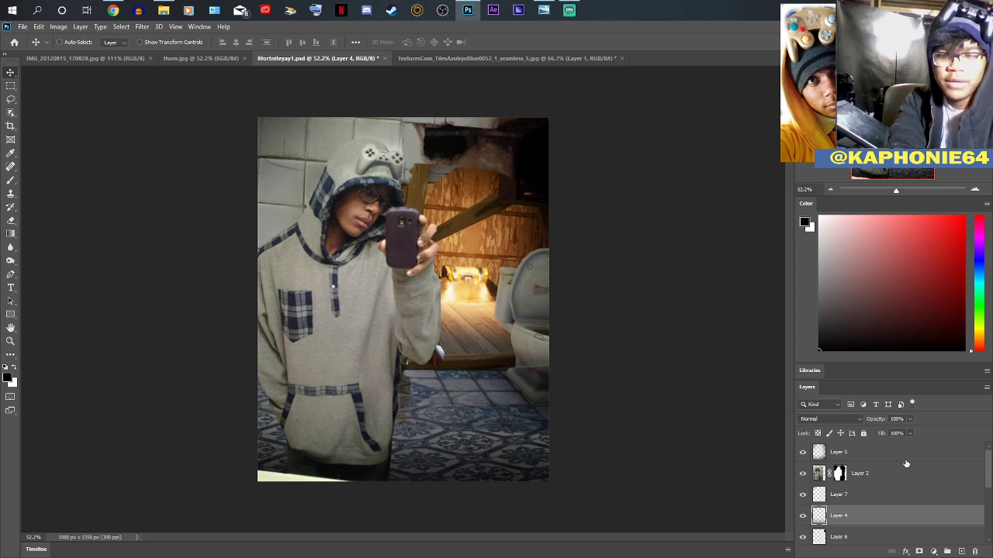
{"action": "left_click", "coordinate": [804, 474]}
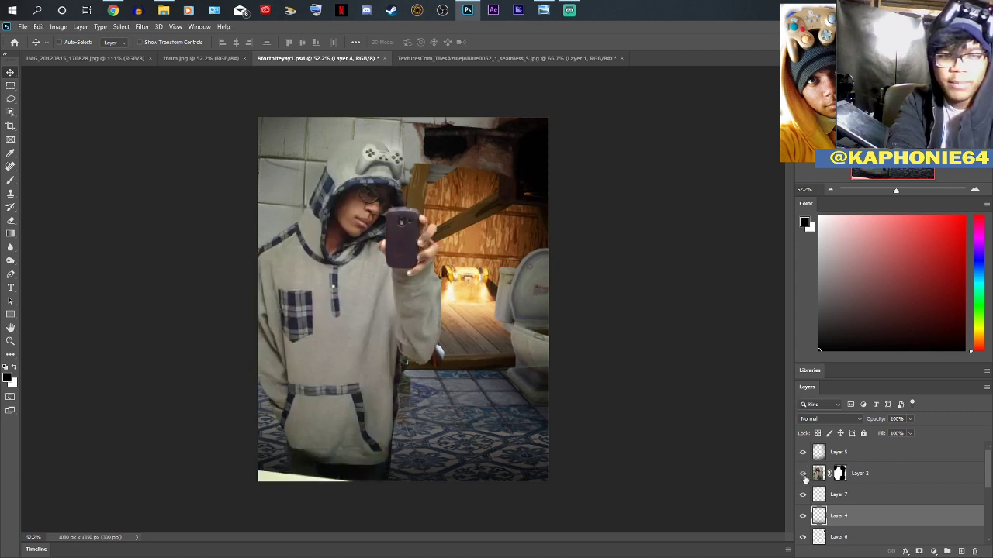
{"action": "left_click", "coordinate": [803, 474]}
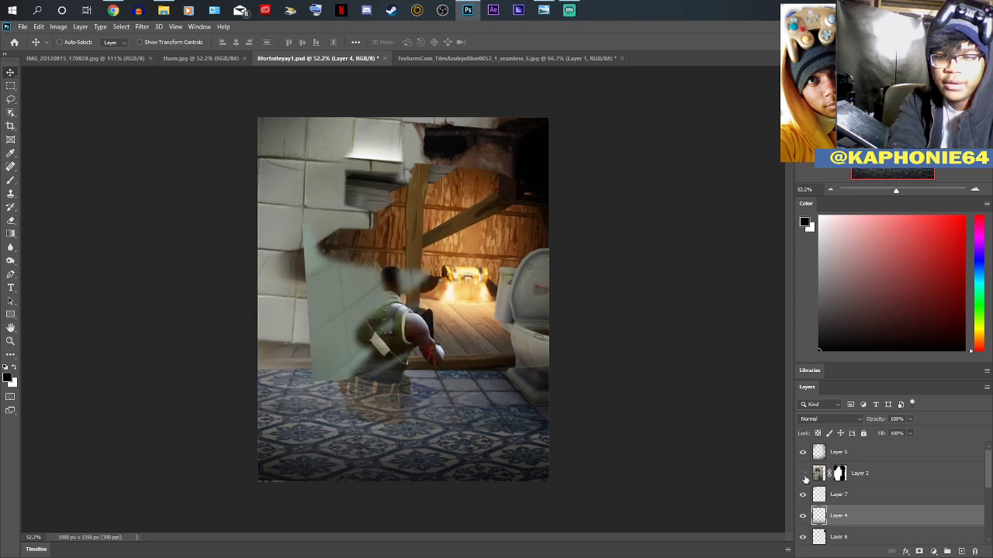
{"action": "left_click", "coordinate": [858, 503]}
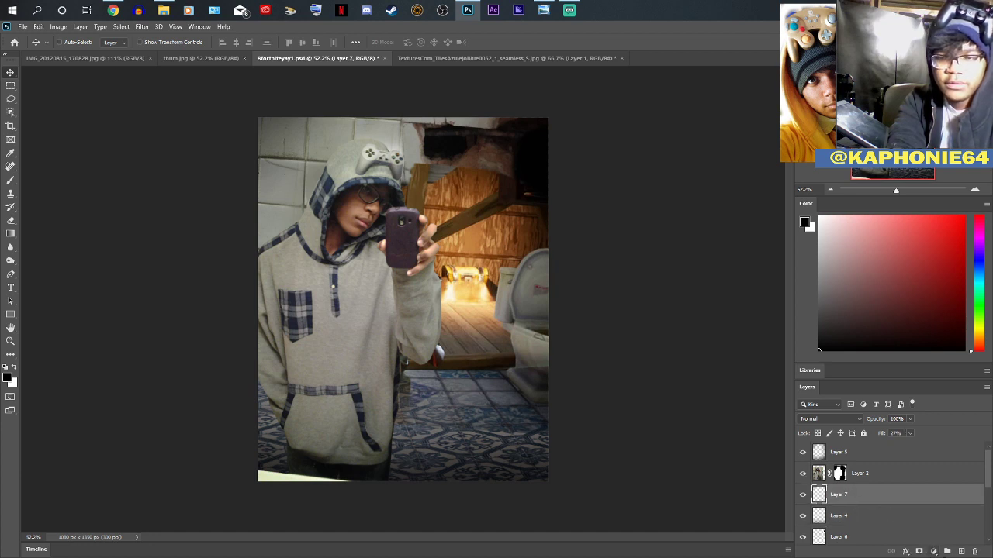
{"action": "left_click", "coordinate": [946, 552]}
{"action": "left_click", "coordinate": [864, 489]}
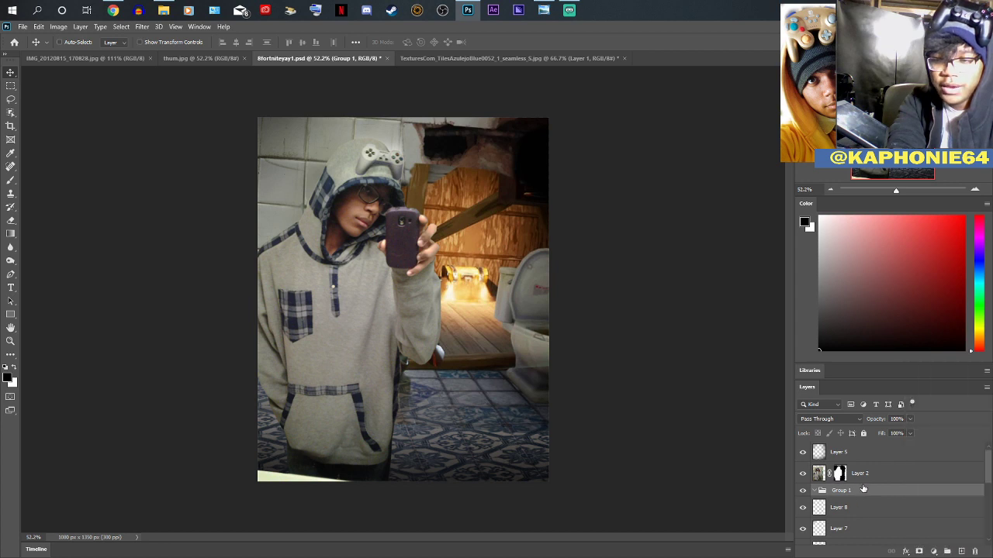
{"action": "key", "text": "ctrl+shift+g"}
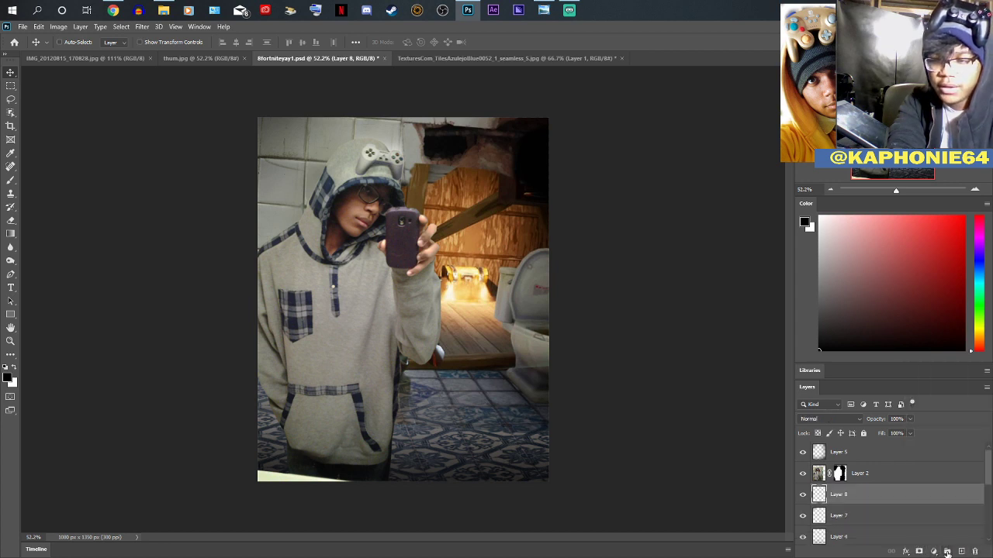
- Add a Hue/Saturation 2 adjustment above Layer 8 with lowered lightness to darken the scene
{"action": "left_click", "coordinate": [935, 551]}
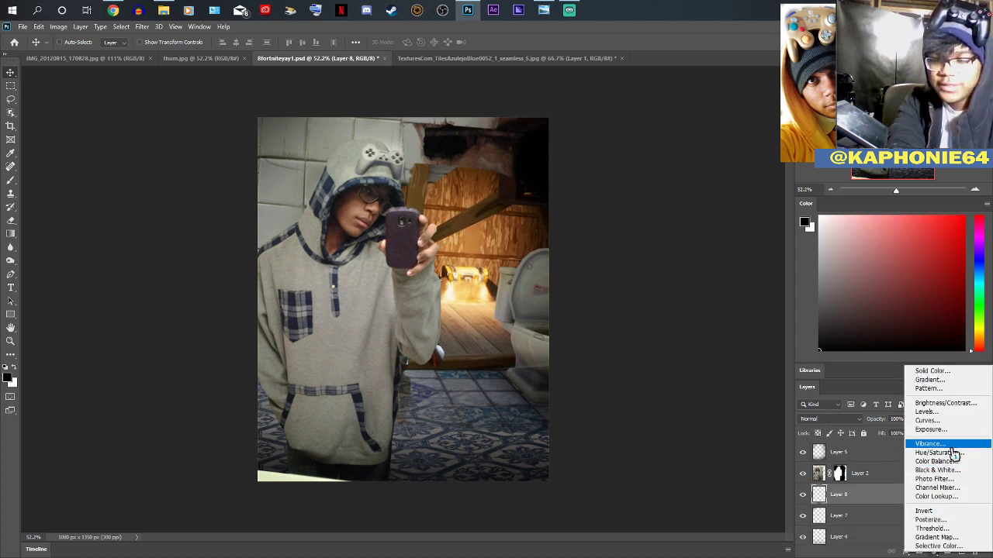
{"action": "left_click", "coordinate": [938, 452]}
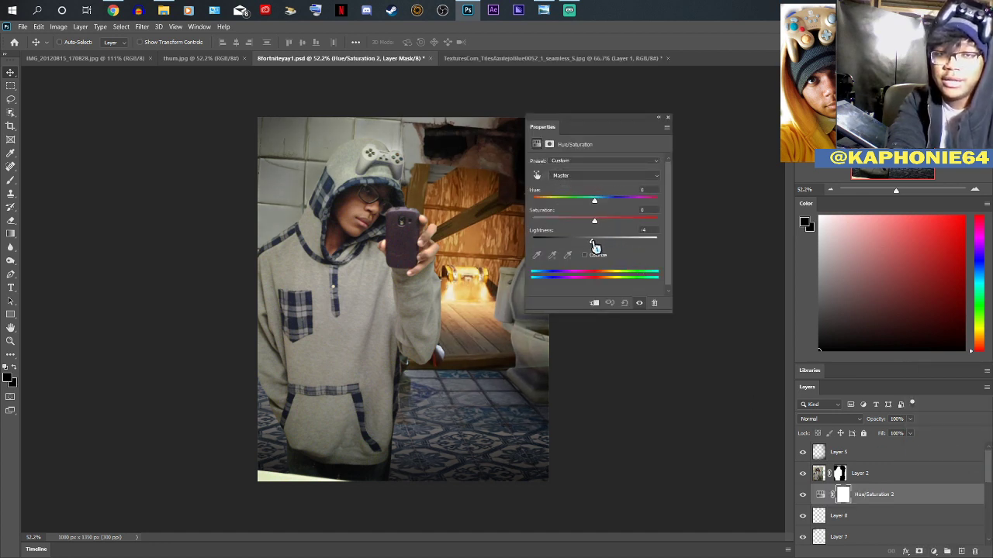
{"action": "left_click_drag", "start_coordinate": [592, 246], "coordinate": [583, 246]}
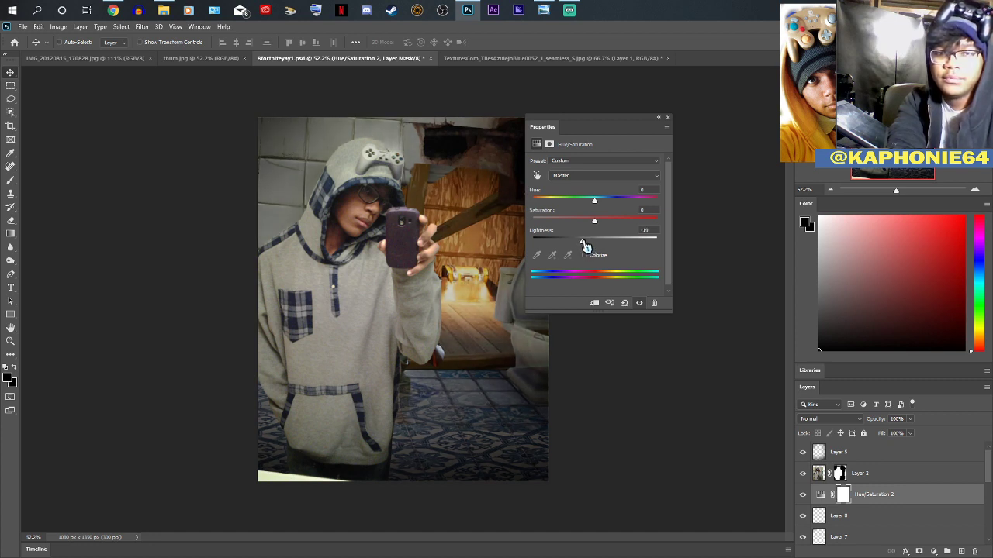
{"action": "left_click", "coordinate": [667, 117]}
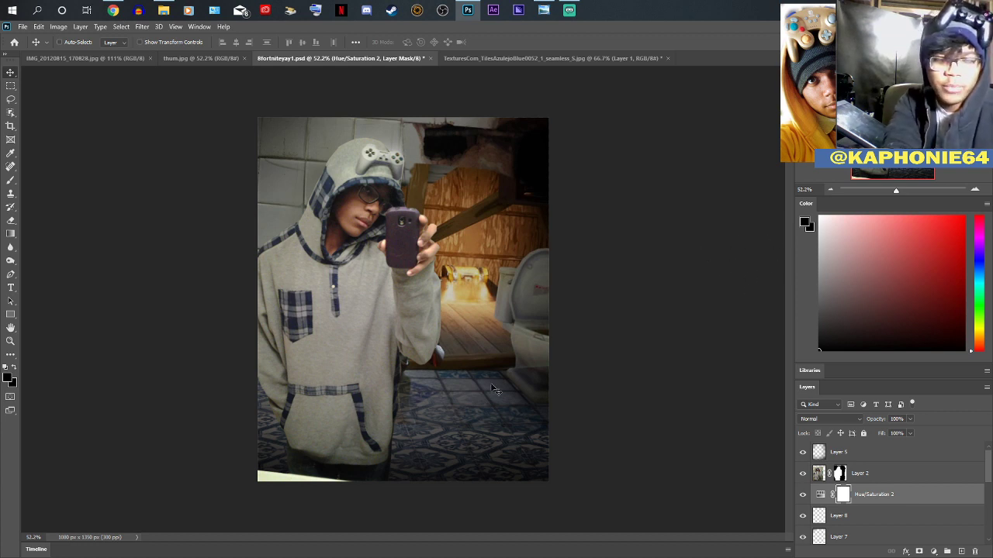
- Compare with the person hidden, zoom into the composite, and toggle Layer 5
{"action": "left_click", "coordinate": [802, 474]}
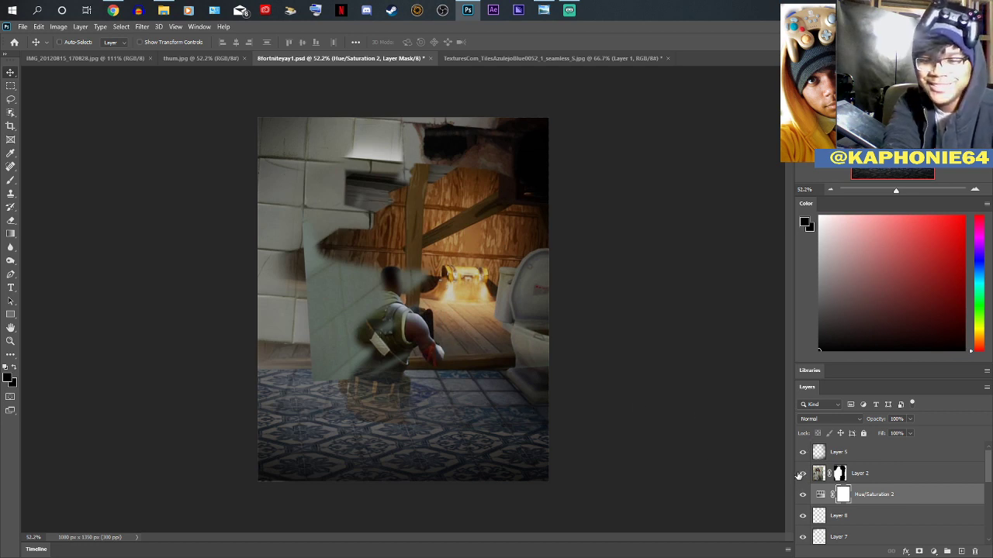
{"action": "left_click", "coordinate": [803, 473]}
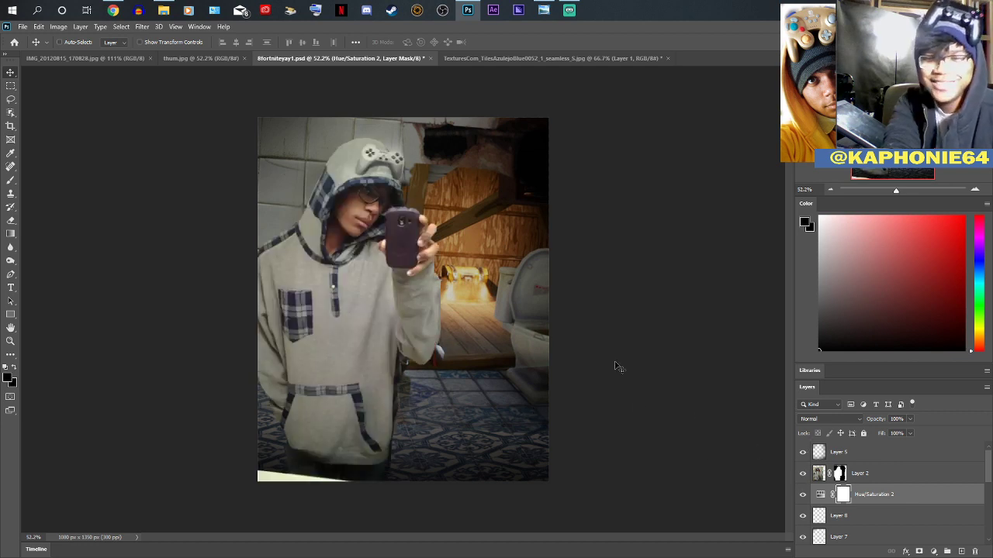
{"action": "left_click", "coordinate": [10, 344]}
{"action": "mouse_move", "coordinate": [456, 366]}
{"action": "left_mouse_down"}
{"action": "mouse_move", "coordinate": [471, 363]}
{"action": "mouse_move", "coordinate": [460, 378]}
{"action": "left_mouse_up"}
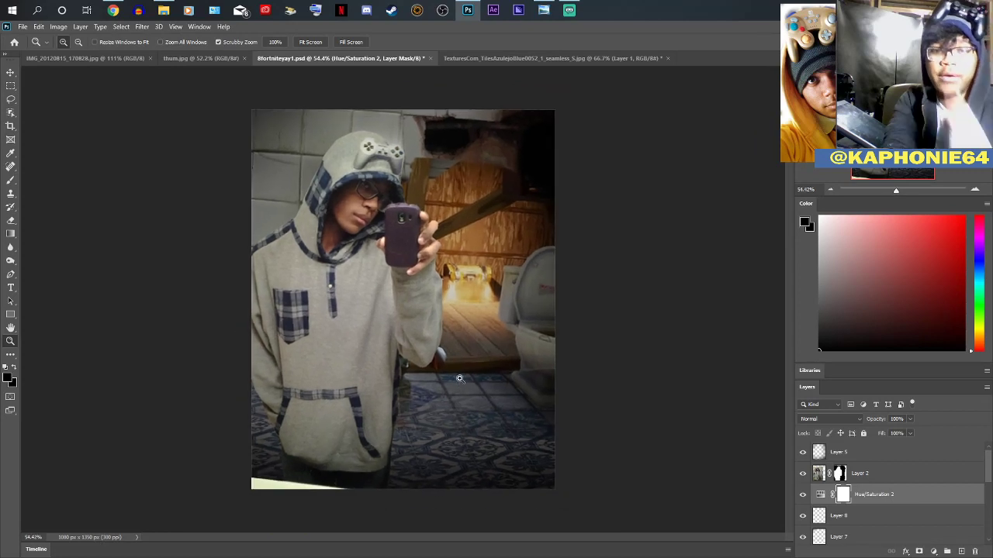
{"action": "left_click_drag", "start_coordinate": [545, 355], "coordinate": [592, 377]}
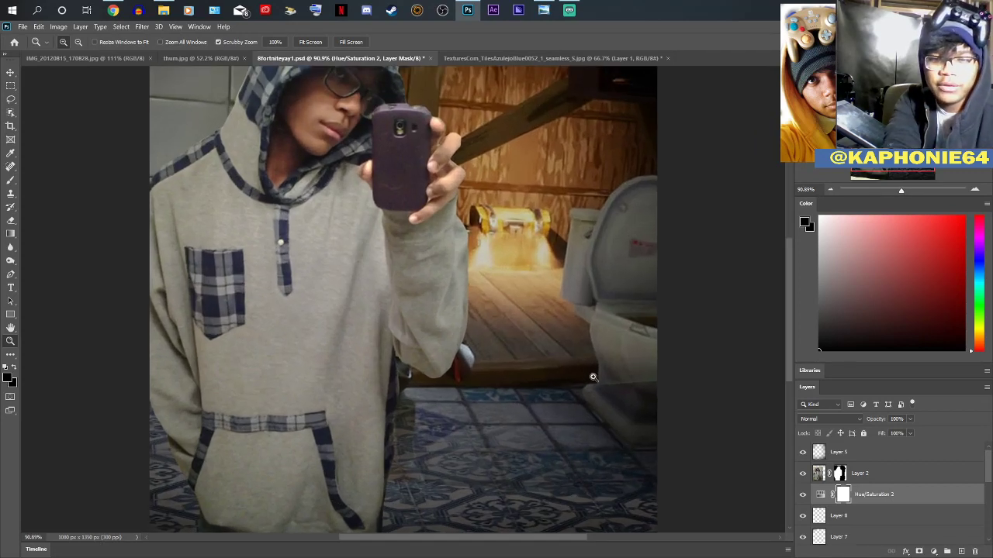
{"action": "left_click", "coordinate": [804, 455]}
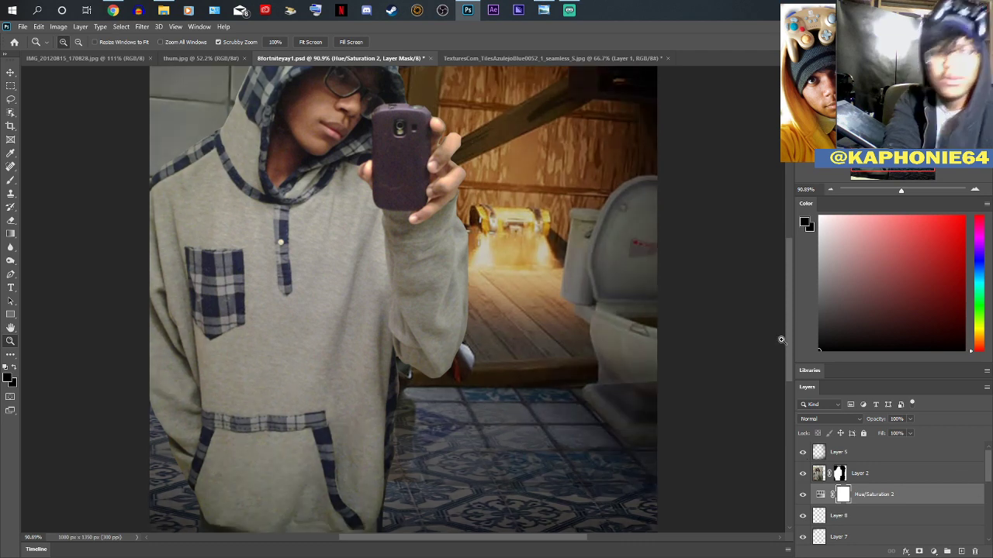
- Close the blue TexturesCom tile texture document after reviewing the other open tabs
{"action": "left_click", "coordinate": [172, 62]}
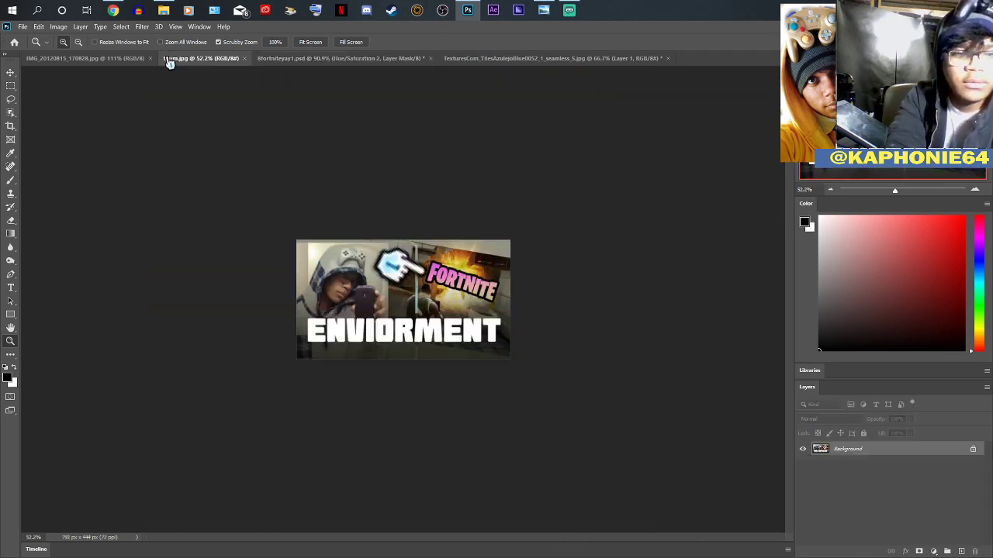
{"action": "left_click", "coordinate": [124, 64]}
{"action": "left_click", "coordinate": [496, 62]}
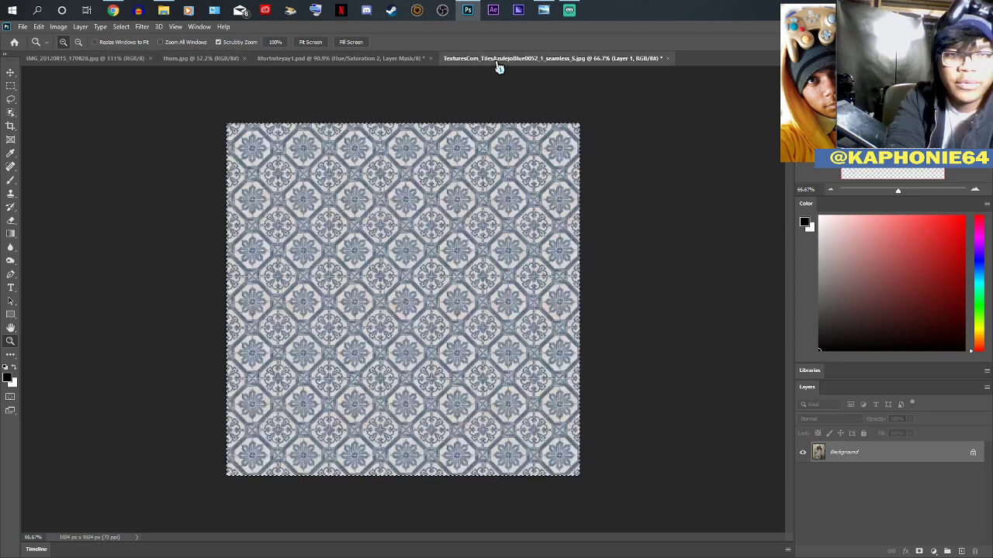
{"action": "left_click", "coordinate": [663, 59]}
{"action": "left_click", "coordinate": [496, 223]}
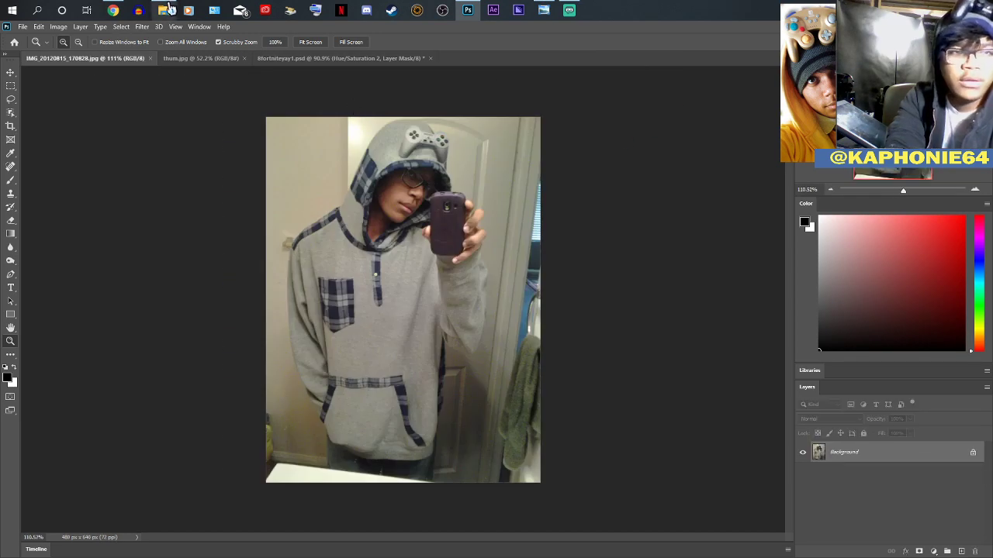
- Locate the Fortnite_Destroyable_Environments screenshot in the kaphonie folder in File Explorer
{"action": "left_click", "coordinate": [170, 10]}
{"action": "left_click_drag", "start_coordinate": [531, 155], "coordinate": [550, 232]}
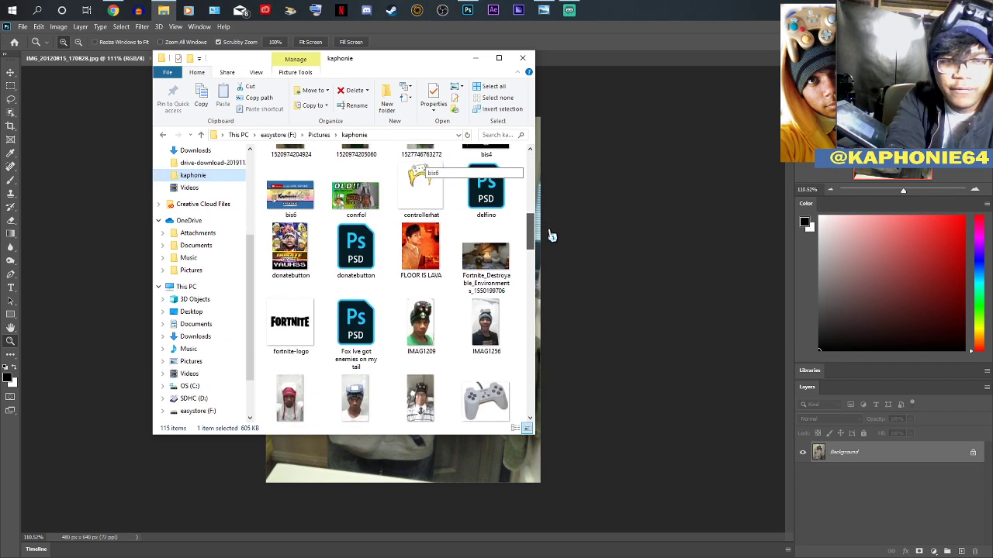
{"action": "left_click", "coordinate": [501, 256]}
{"action": "right_click", "coordinate": [505, 250]}
{"action": "left_click", "coordinate": [487, 244]}
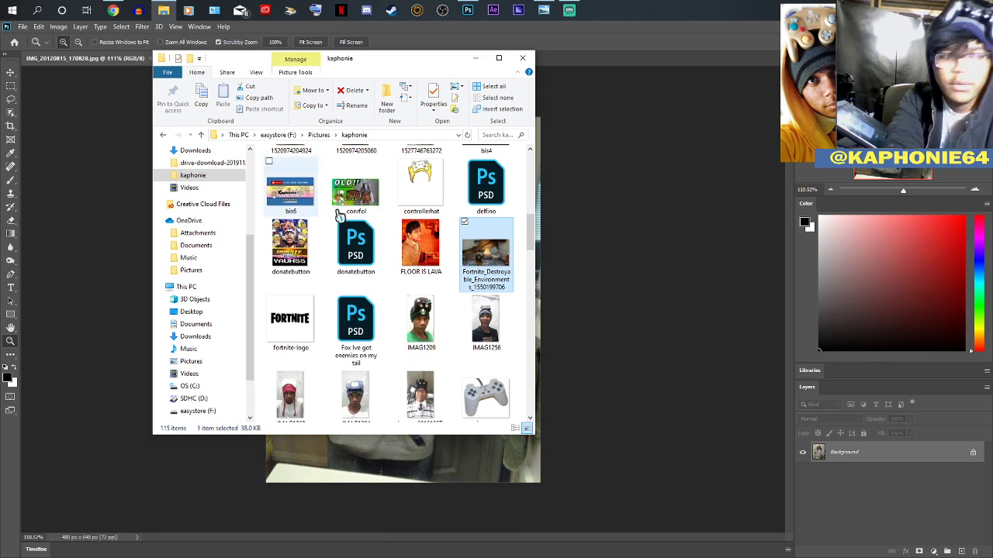
- Open Fortnite_Destroyable_Environments_1550199706.jpg from Pictures\kaphonie as a new document
{"action": "left_click", "coordinate": [22, 26]}
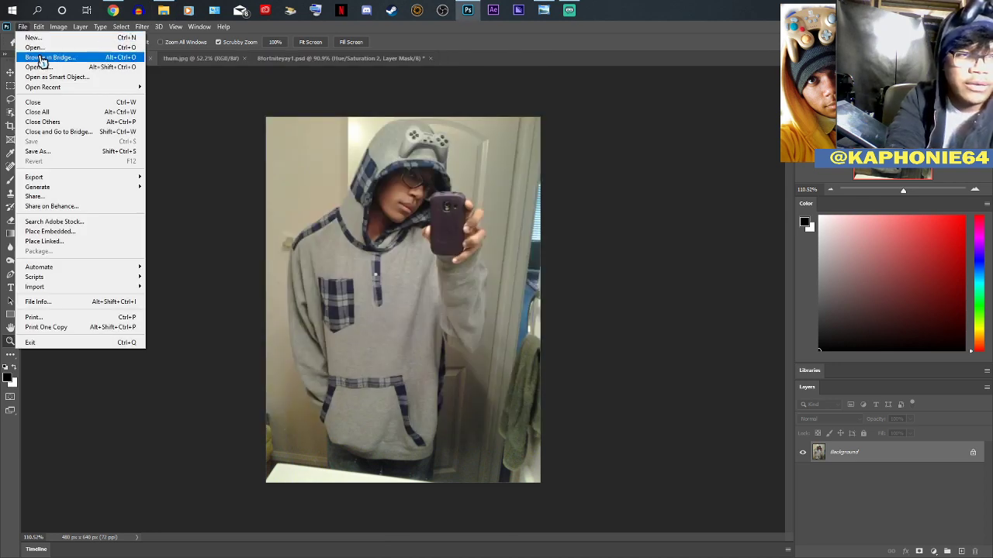
{"action": "left_click", "coordinate": [35, 47]}
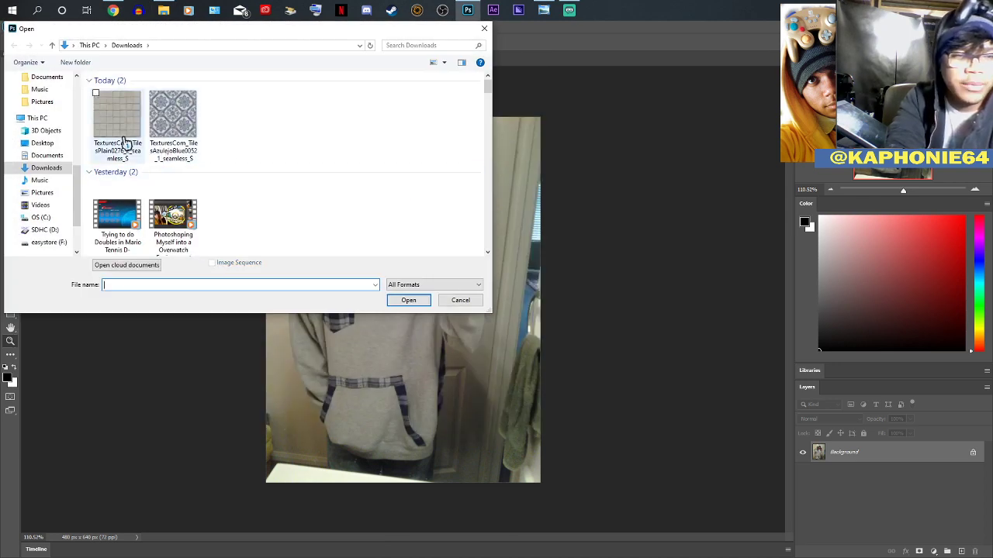
{"action": "scroll", "coordinate": [54, 124], "scroll_direction": "up", "scroll_amount": 5}
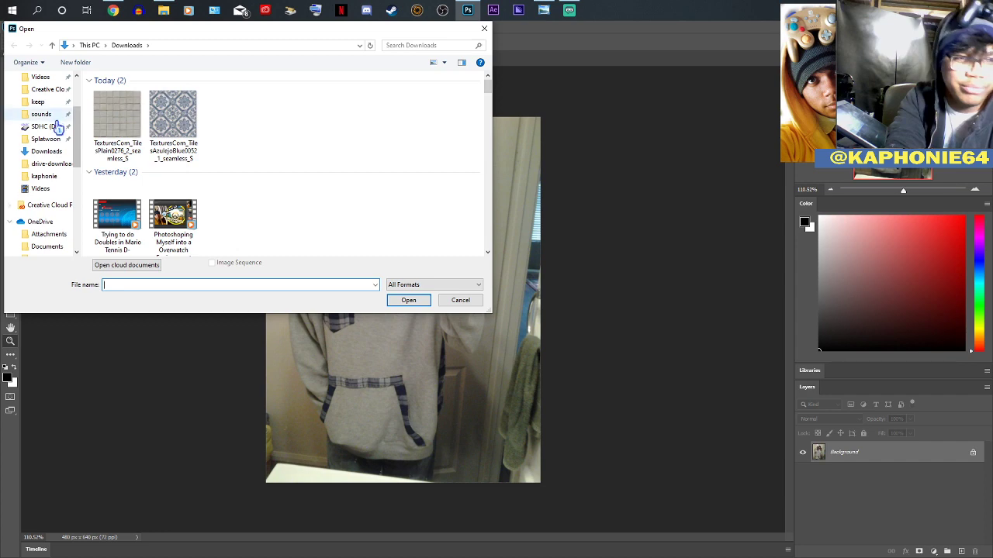
{"action": "left_click", "coordinate": [44, 177]}
{"action": "mouse_move", "coordinate": [489, 101]}
{"action": "left_mouse_down"}
{"action": "mouse_move", "coordinate": [519, 247]}
{"action": "mouse_move", "coordinate": [518, 97]}
{"action": "mouse_move", "coordinate": [522, 147]}
{"action": "left_mouse_up"}
{"action": "left_click", "coordinate": [119, 138]}
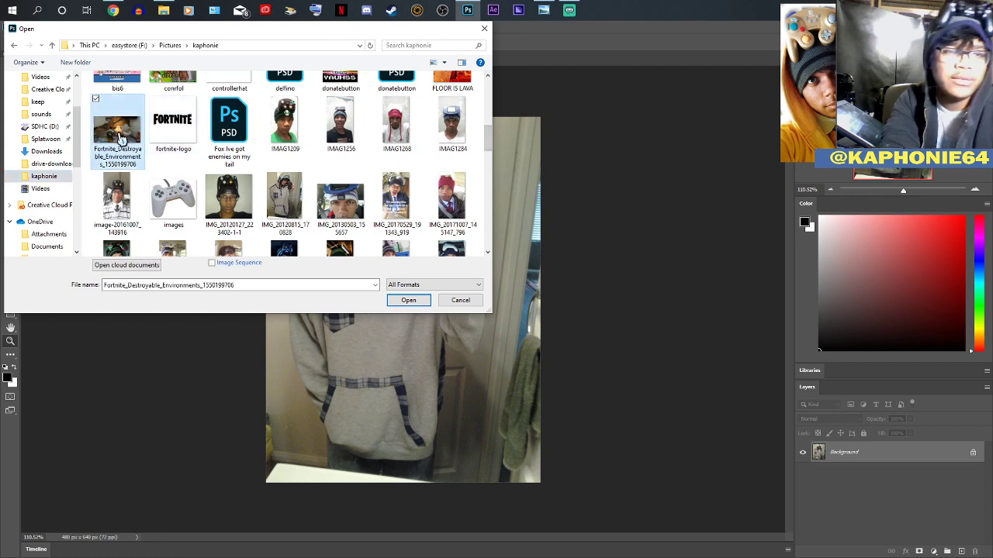
{"action": "left_click", "coordinate": [401, 301]}
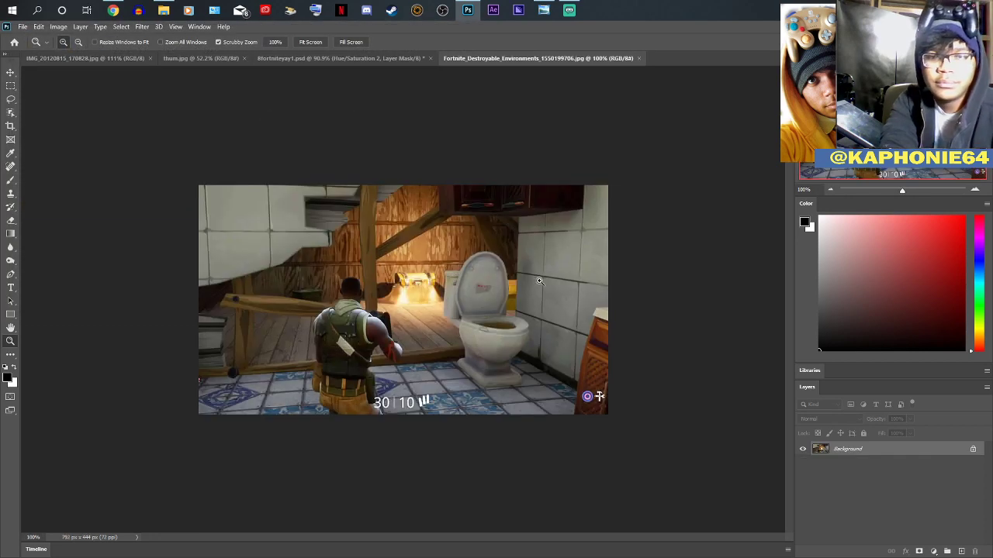
- Zoom into the Fortnite screenshot and unlock its Background into Layer 0
{"action": "left_click_drag", "start_coordinate": [411, 351], "coordinate": [456, 371]}
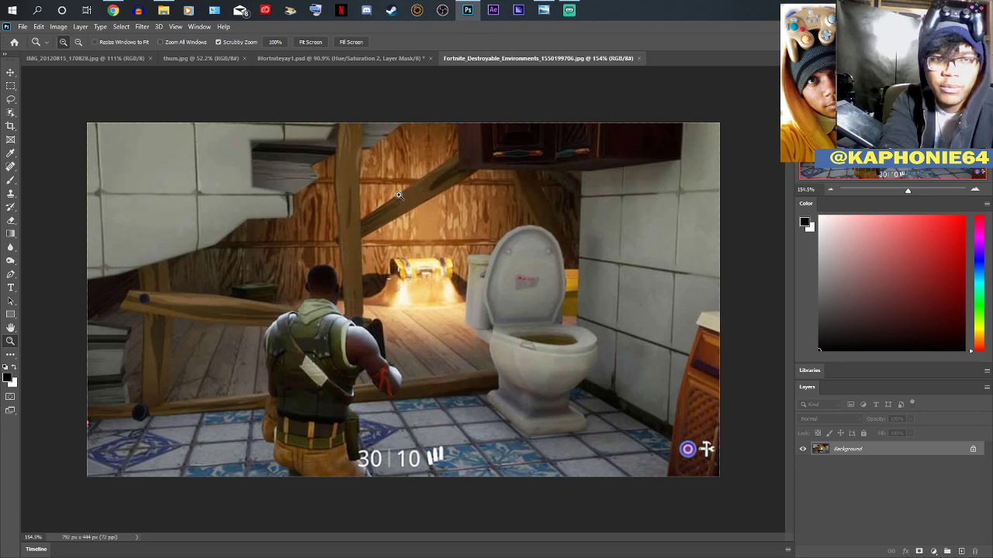
{"action": "left_click", "coordinate": [295, 58]}
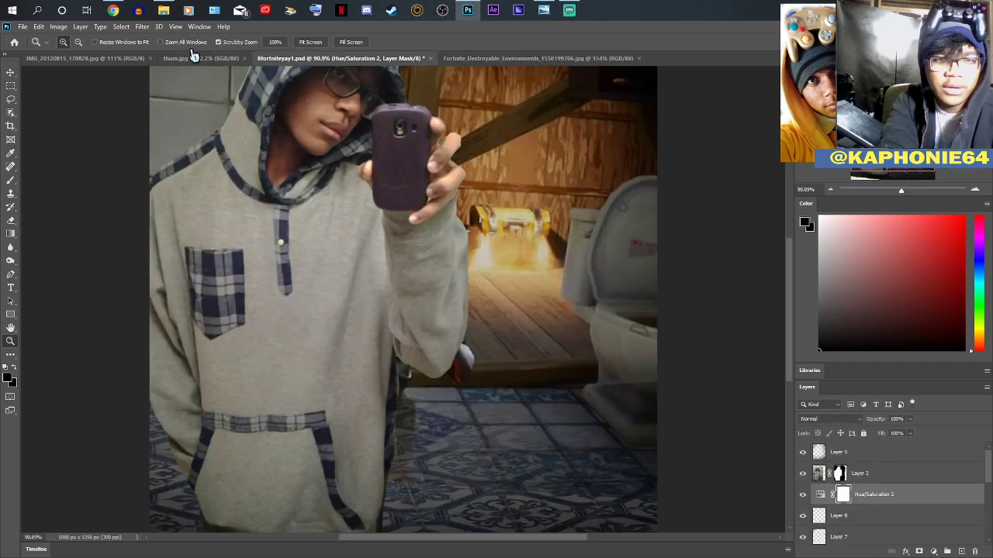
{"action": "left_click", "coordinate": [508, 61]}
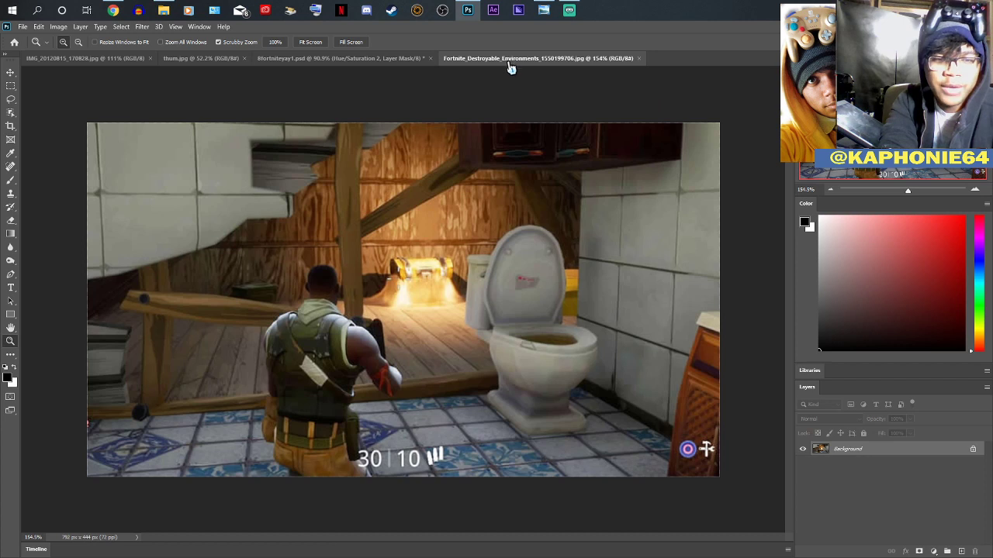
{"action": "left_click", "coordinate": [11, 86]}
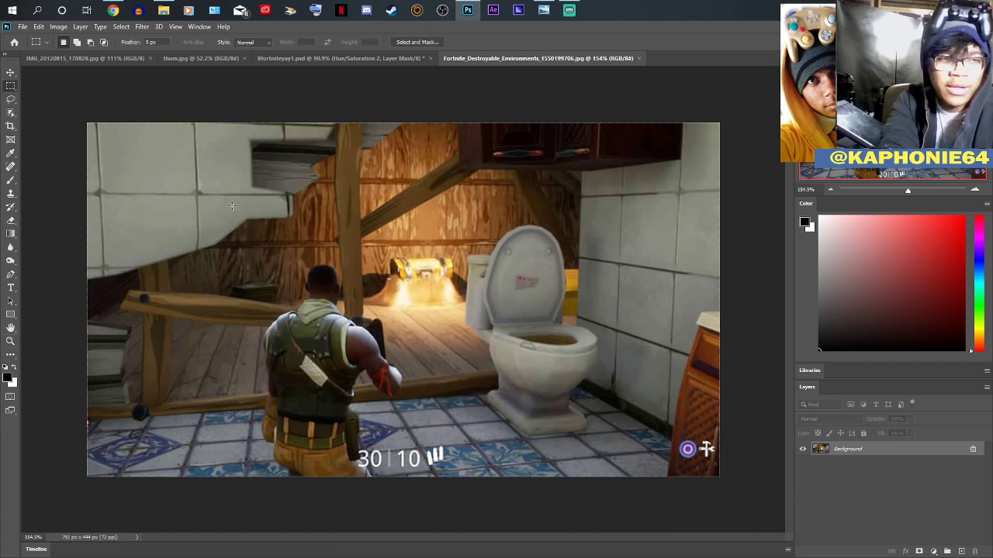
{"action": "left_click", "coordinate": [972, 449]}
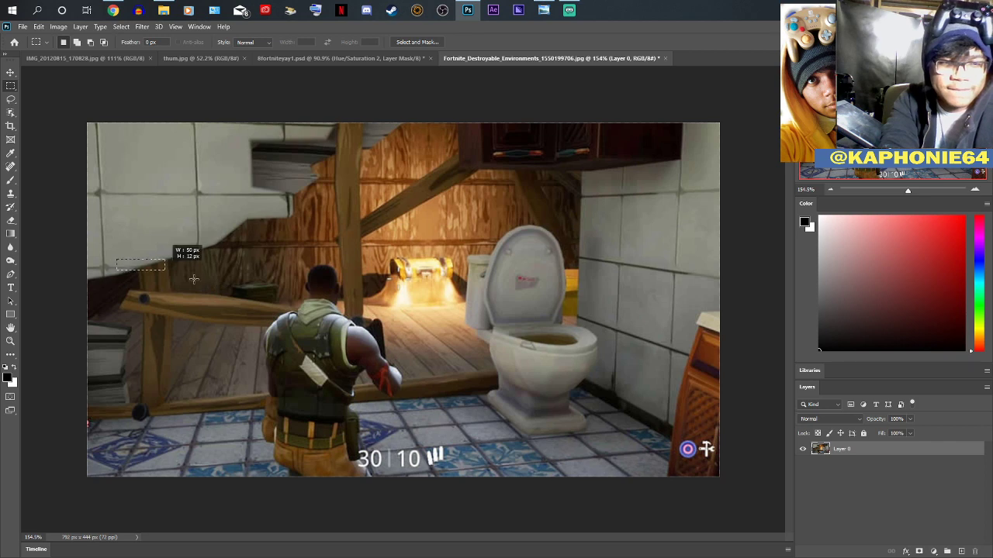
- Cut a rectangle of wooden floor left of the soldier and return to 8fortniteyay1.psd
{"action": "left_click_drag", "start_coordinate": [116, 260], "coordinate": [262, 412]}
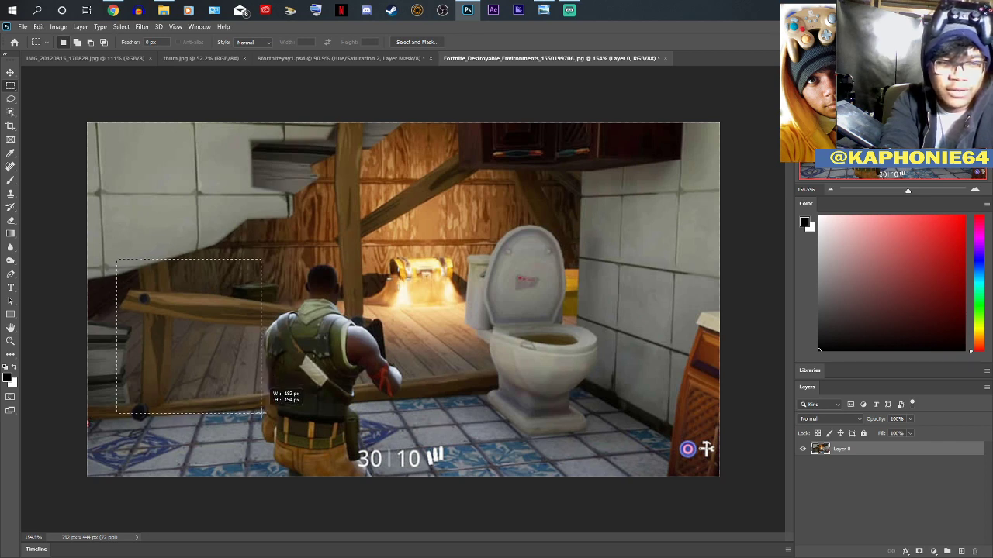
{"action": "left_click", "coordinate": [36, 28]}
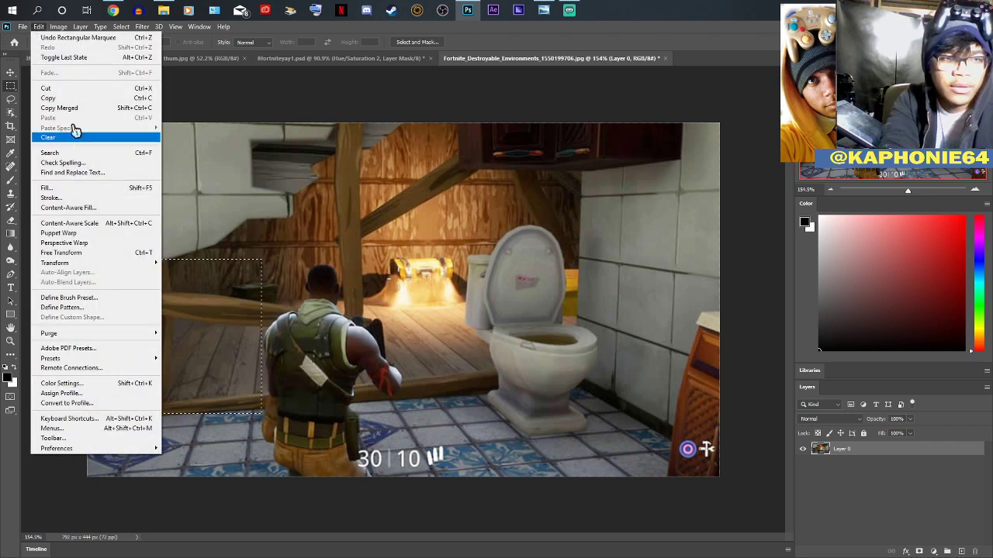
{"action": "left_click", "coordinate": [46, 87]}
{"action": "left_click", "coordinate": [333, 59]}
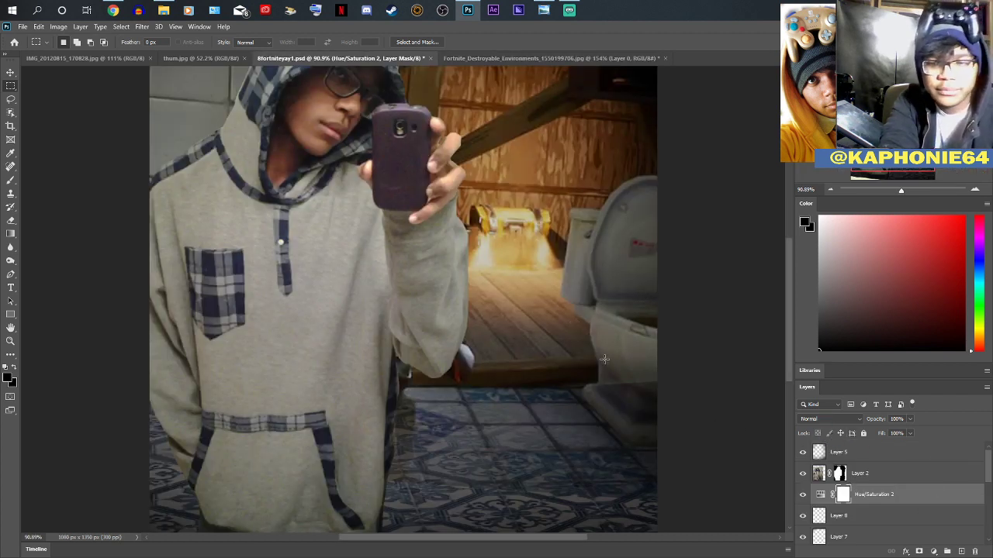
- Select the 737Zm layer in the composite as the paste target
{"action": "left_click_drag", "start_coordinate": [989, 479], "coordinate": [990, 516]}
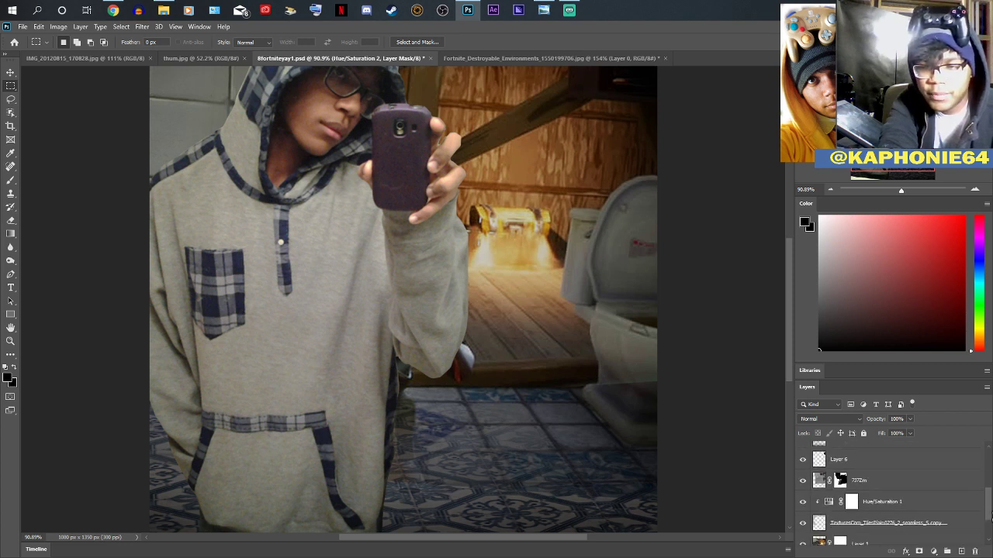
{"action": "left_click", "coordinate": [939, 528]}
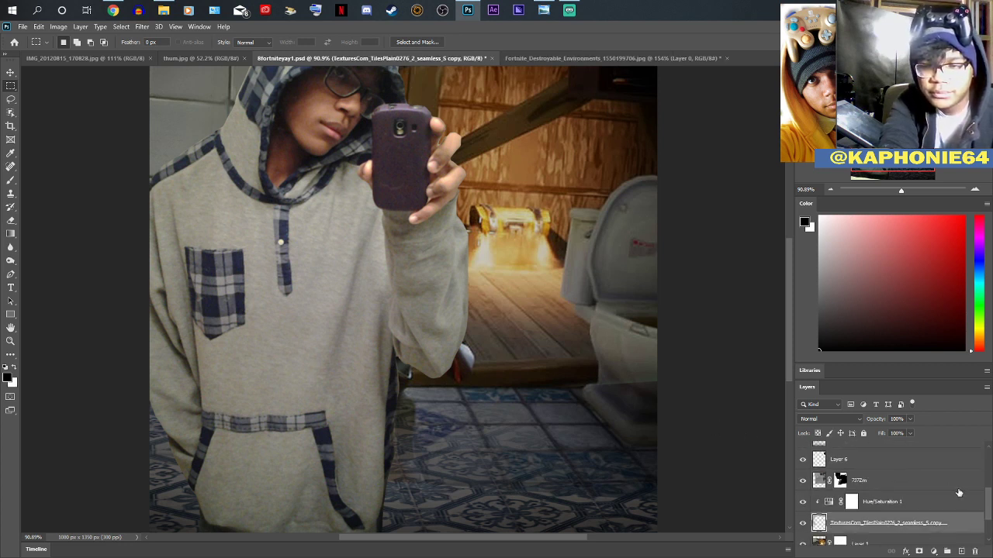
{"action": "scroll", "coordinate": [954, 490], "scroll_direction": "down", "scroll_amount": 2}
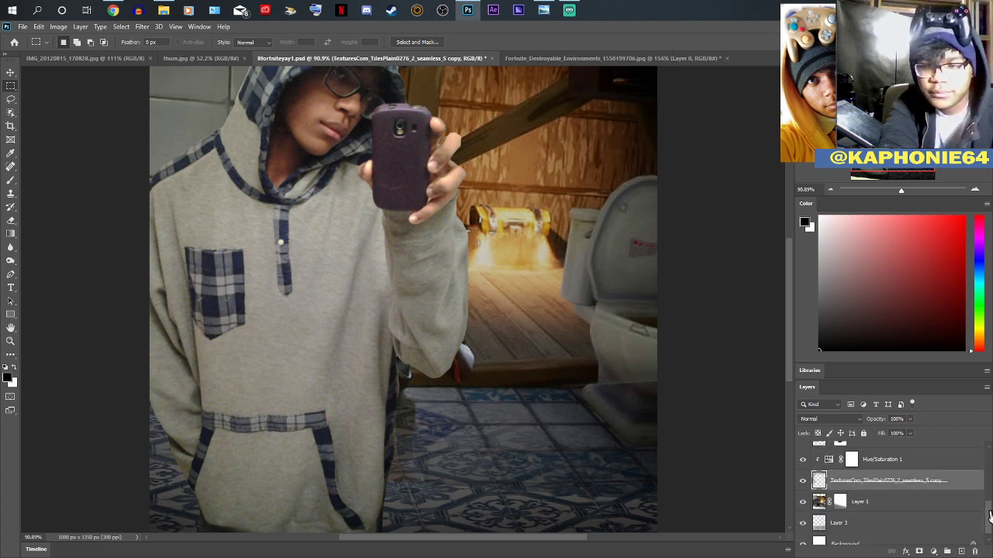
{"action": "scroll", "coordinate": [894, 454], "scroll_direction": "up", "scroll_amount": 1}
{"action": "left_click", "coordinate": [895, 452]}
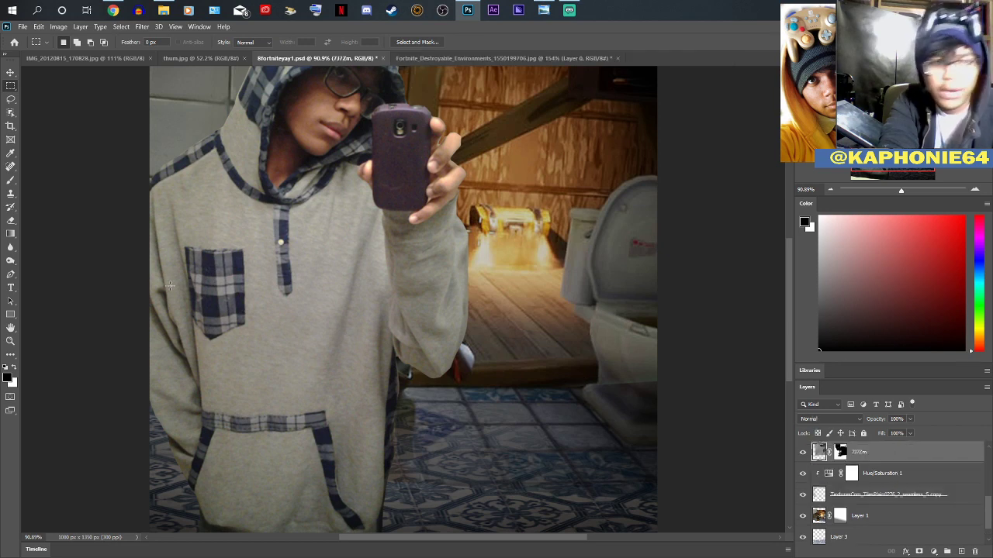
- Paste the wooden floor patch in place as Layer 9 and move it beside the subject's arm
{"action": "left_click", "coordinate": [38, 27]}
{"action": "mouse_move", "coordinate": [59, 128]}
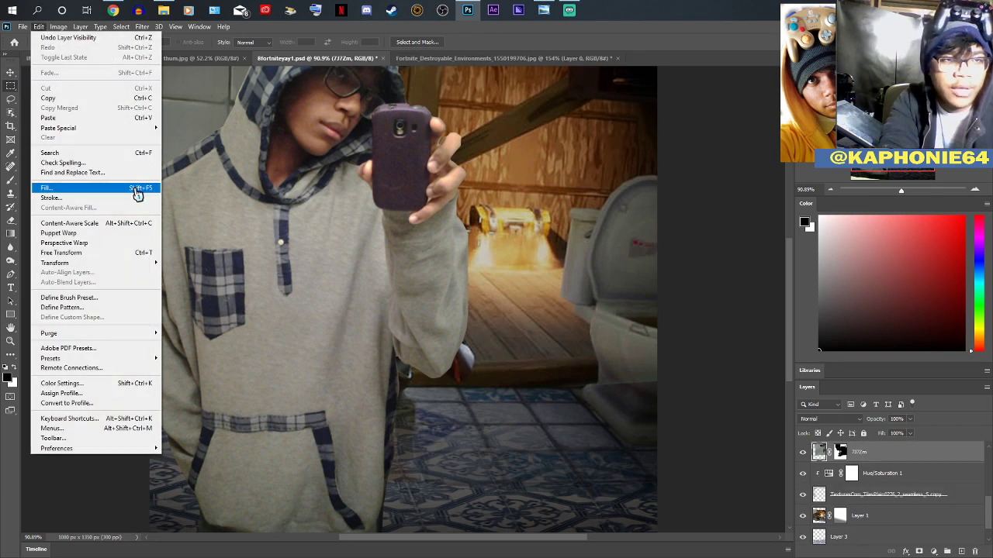
{"action": "left_click", "coordinate": [205, 138]}
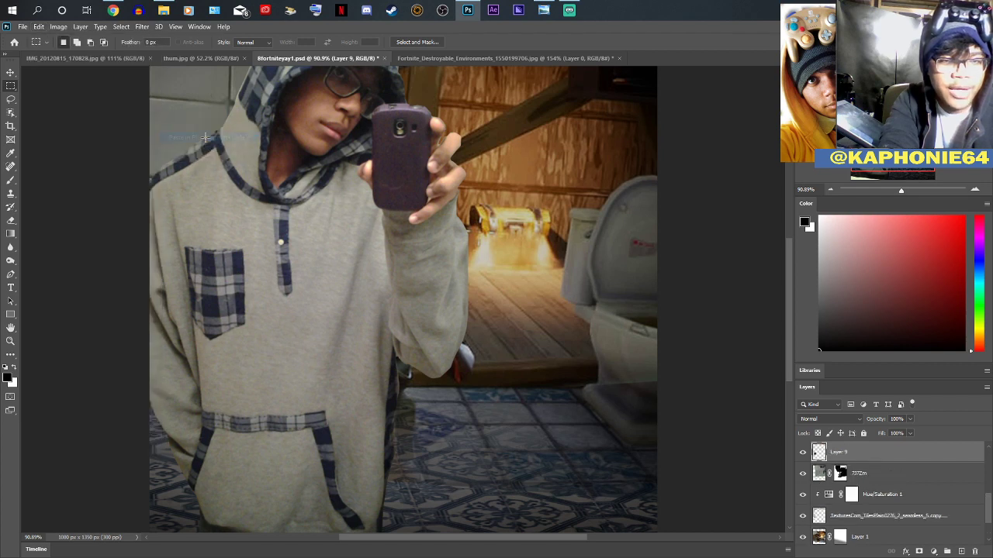
{"action": "key", "text": "v"}
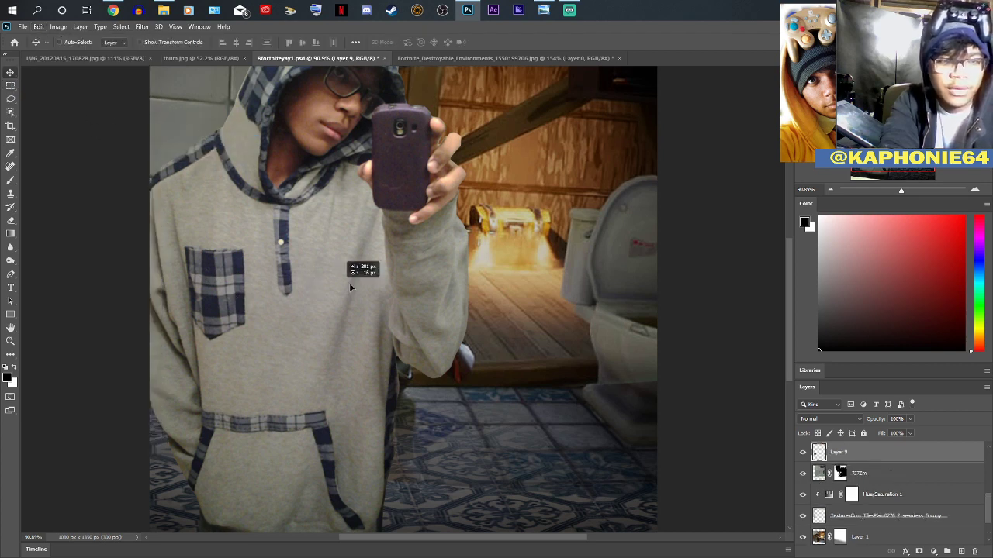
{"action": "mouse_move", "coordinate": [350, 287]}
{"action": "left_mouse_down"}
{"action": "mouse_move", "coordinate": [497, 401]}
{"action": "mouse_move", "coordinate": [456, 271]}
{"action": "mouse_move", "coordinate": [439, 310]}
{"action": "left_mouse_up"}
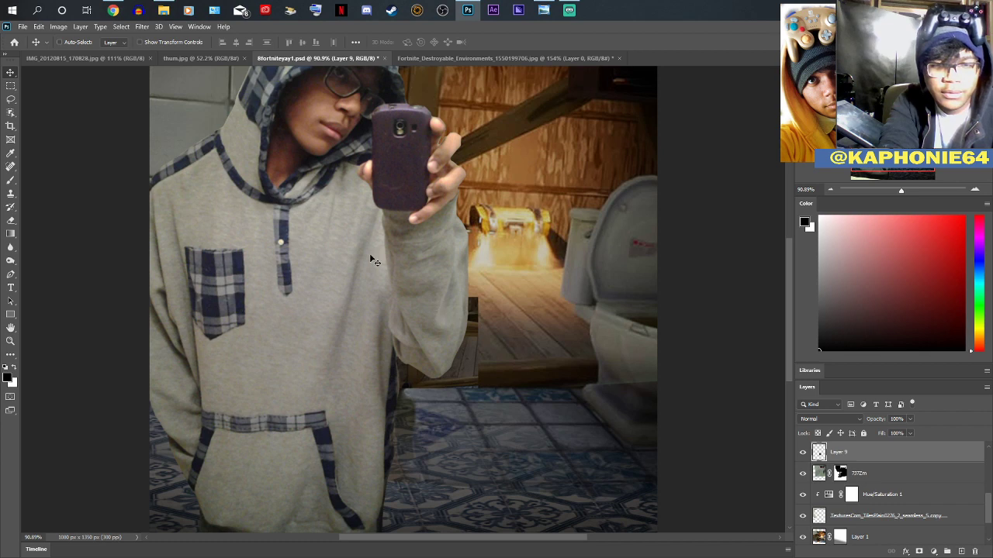
{"action": "left_click", "coordinate": [38, 26]}
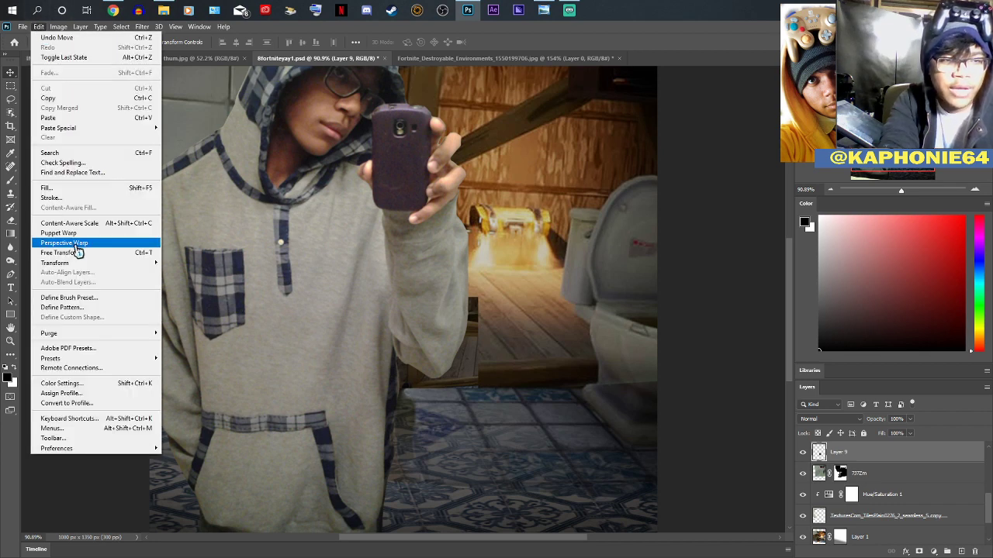
- Drop the perspective warp and skew the Layer 9 floor patch to slant up the sleeve toward the phone
{"action": "left_click", "coordinate": [76, 244]}
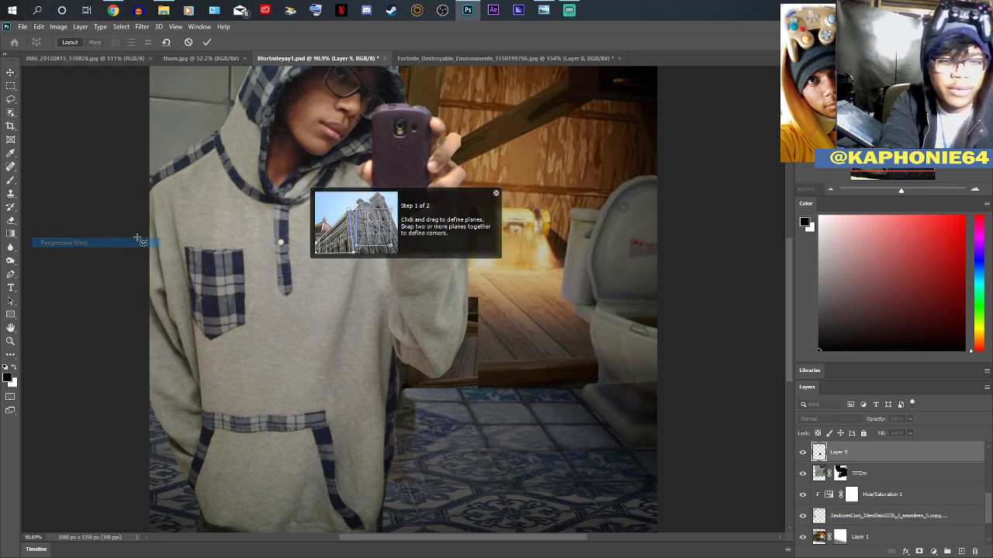
{"action": "left_click", "coordinate": [188, 42]}
{"action": "left_click", "coordinate": [39, 26]}
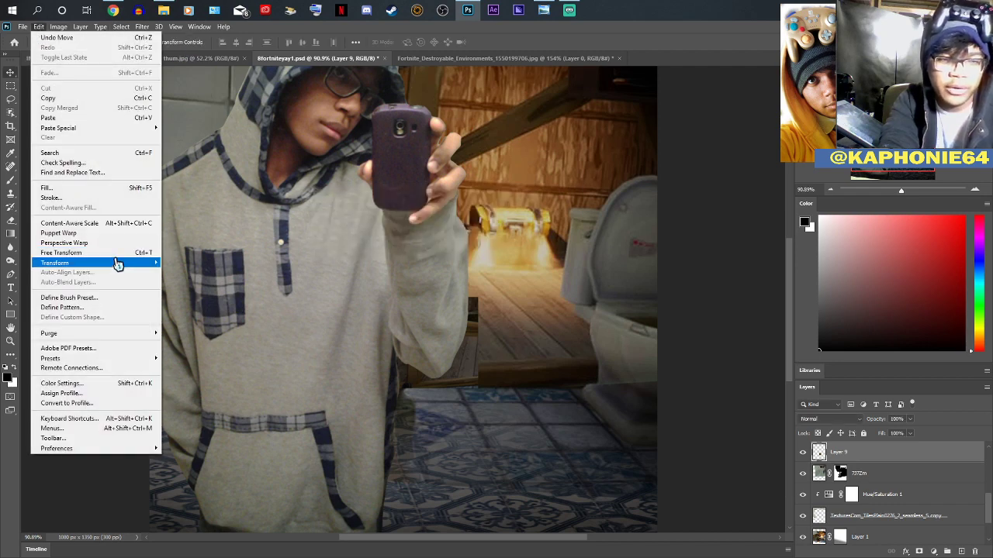
{"action": "mouse_move", "coordinate": [54, 263]}
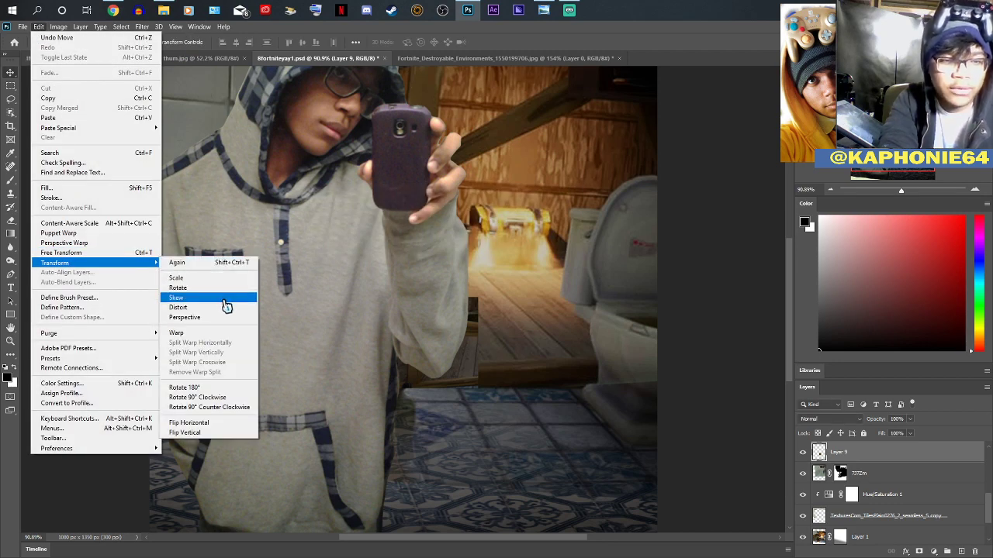
{"action": "left_click", "coordinate": [223, 303]}
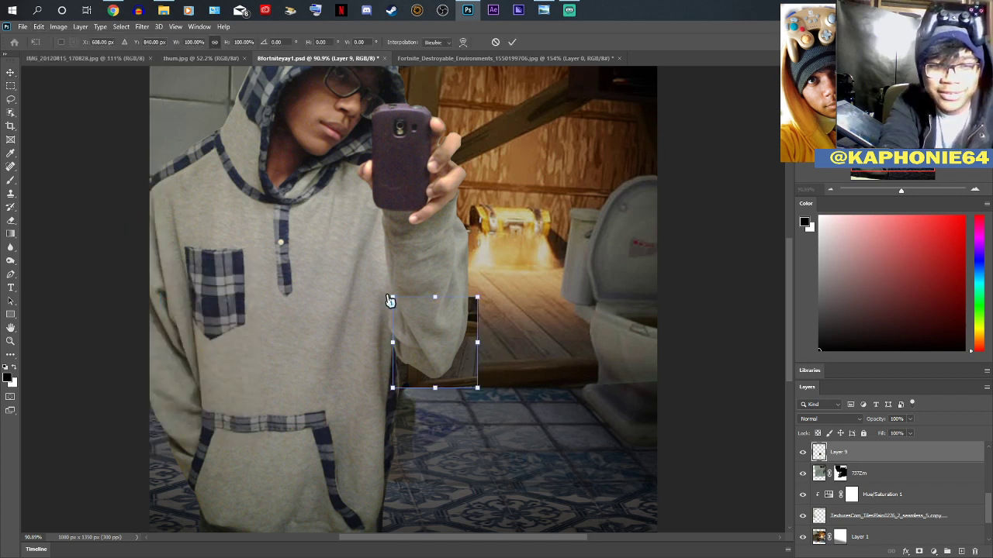
{"action": "left_click_drag", "start_coordinate": [391, 297], "coordinate": [318, 233]}
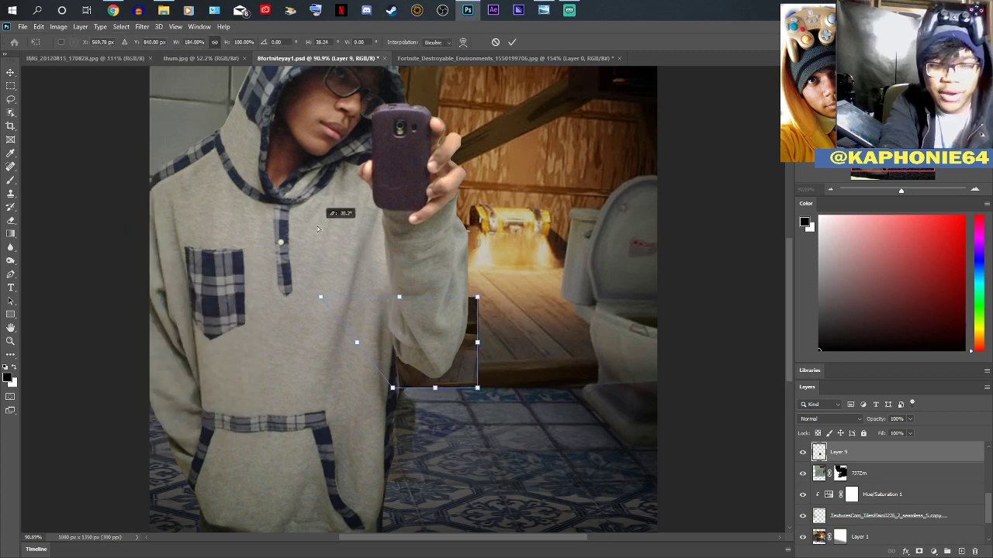
{"action": "left_click_drag", "start_coordinate": [480, 298], "coordinate": [417, 180]}
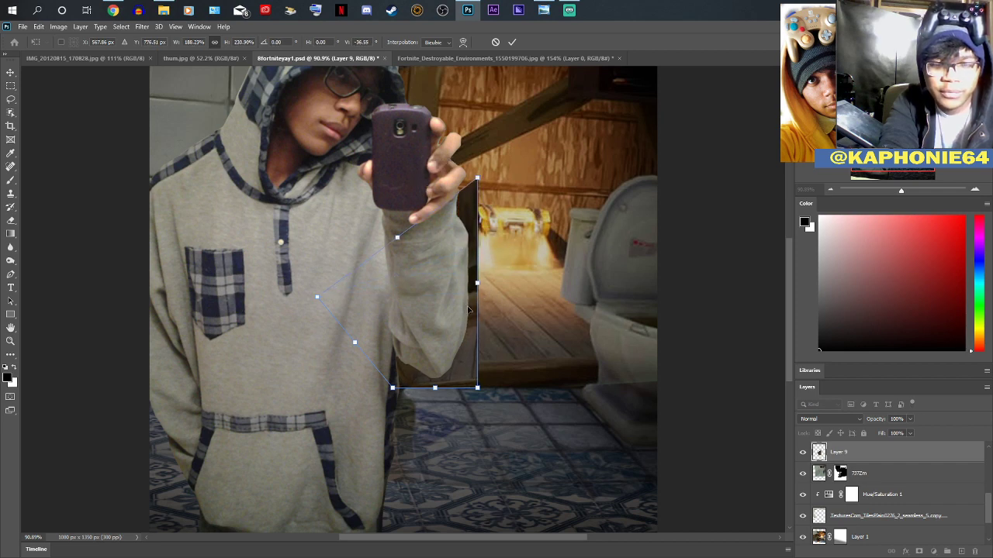
{"action": "left_click_drag", "start_coordinate": [393, 389], "coordinate": [380, 389]}
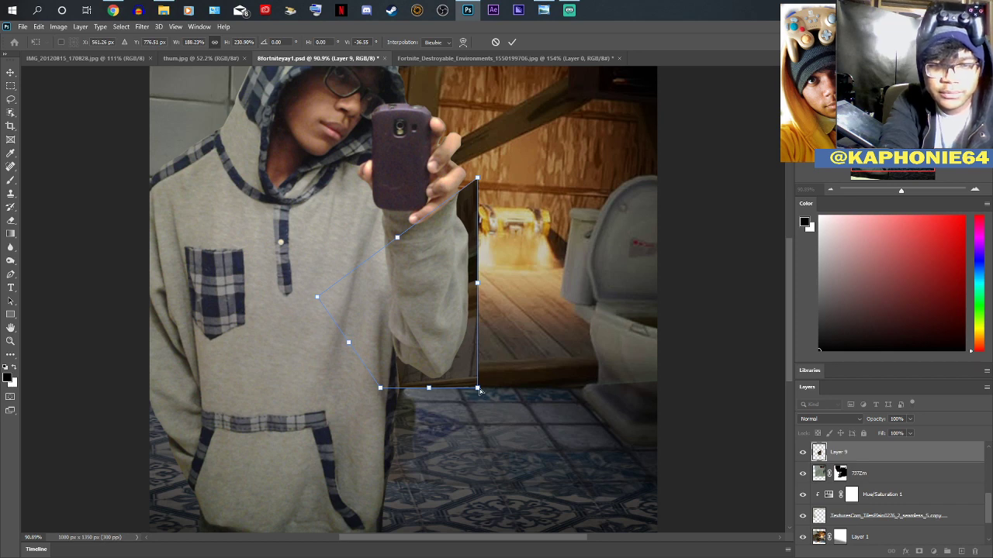
{"action": "left_click_drag", "start_coordinate": [480, 390], "coordinate": [478, 377]}
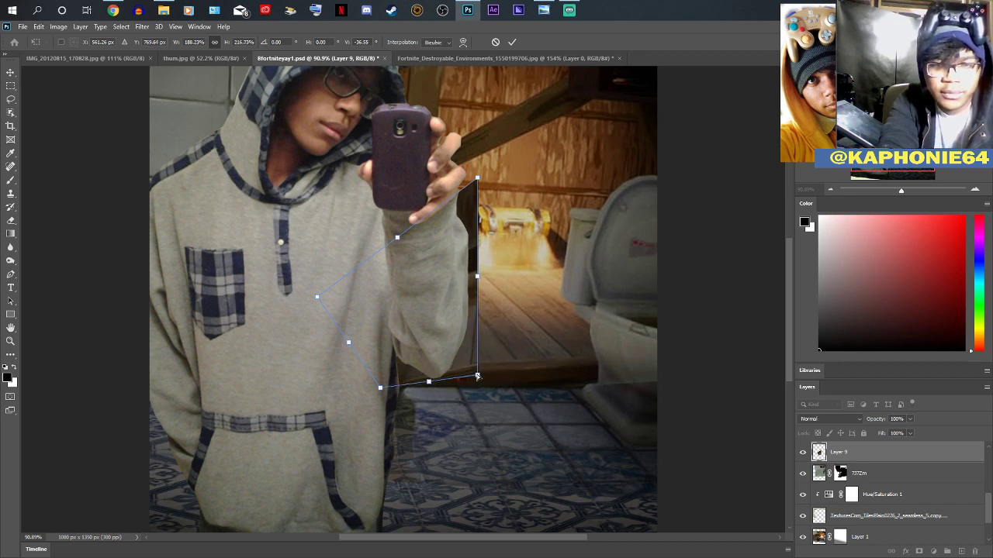
{"action": "left_click_drag", "start_coordinate": [474, 275], "coordinate": [475, 276]}
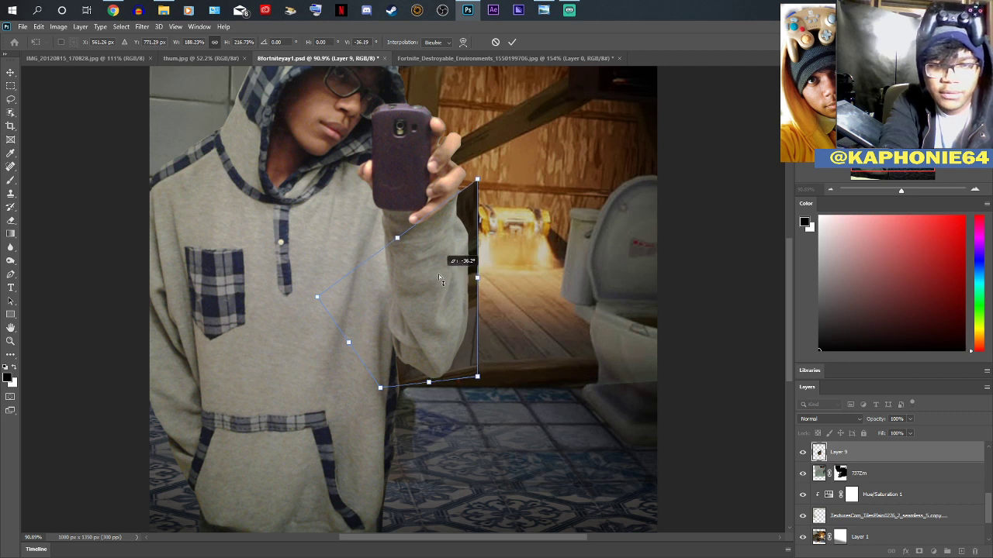
{"action": "left_click", "coordinate": [511, 43]}
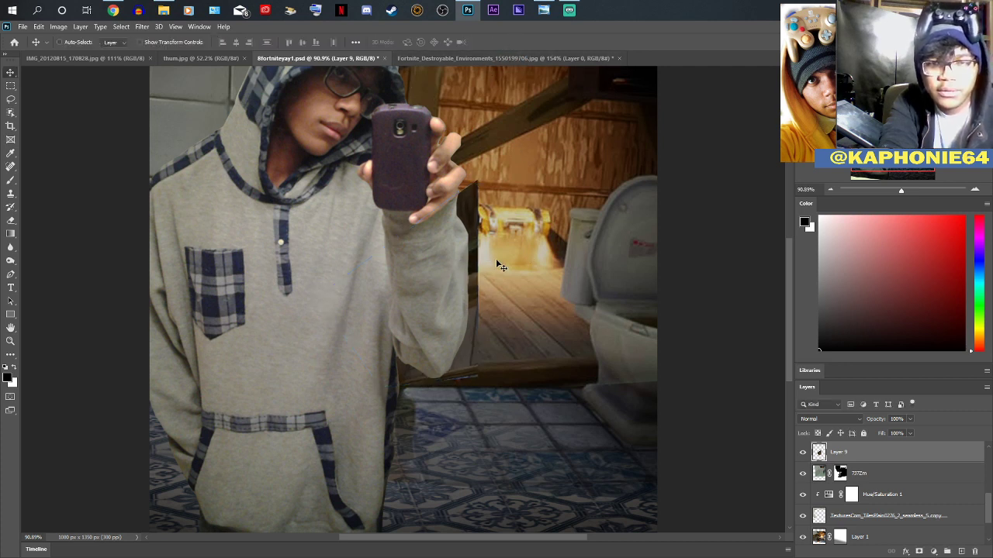
- Add a layer mask to Layer 9 and brush along the strip beside the raised arm
{"action": "left_click", "coordinate": [802, 452]}
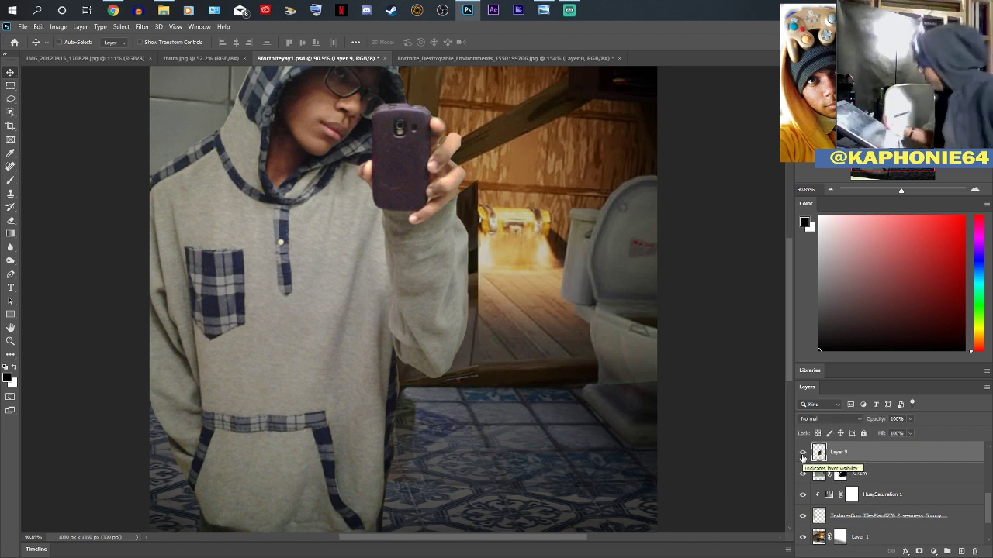
{"action": "left_click", "coordinate": [920, 551]}
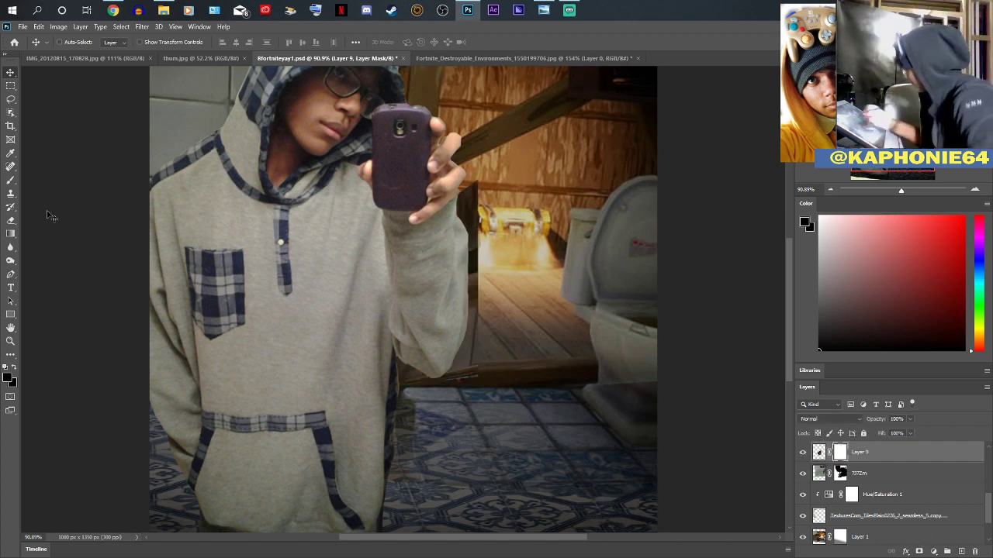
{"action": "key", "text": "b"}
{"action": "left_click_drag", "start_coordinate": [474, 181], "coordinate": [470, 271]}
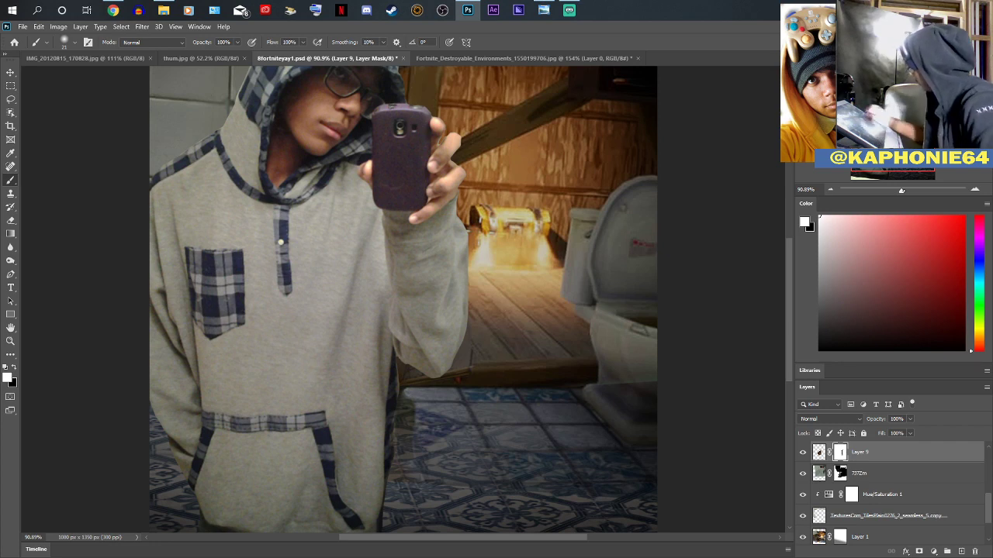
- Merge Layer 9 down into the layer below, applying its mask
{"action": "right_click", "coordinate": [897, 460]}
{"action": "left_click", "coordinate": [895, 325]}
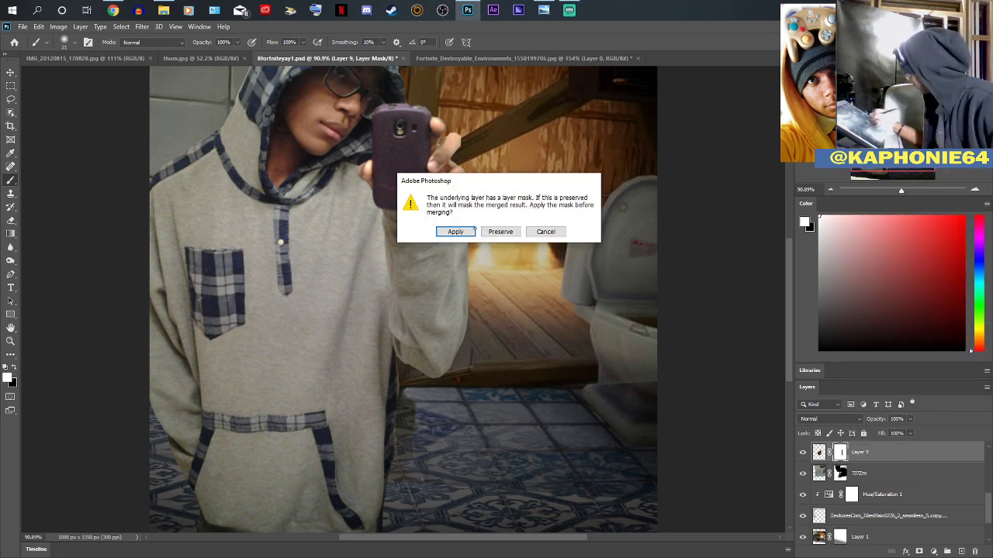
{"action": "left_click", "coordinate": [472, 231]}
{"action": "left_click", "coordinate": [802, 454]}
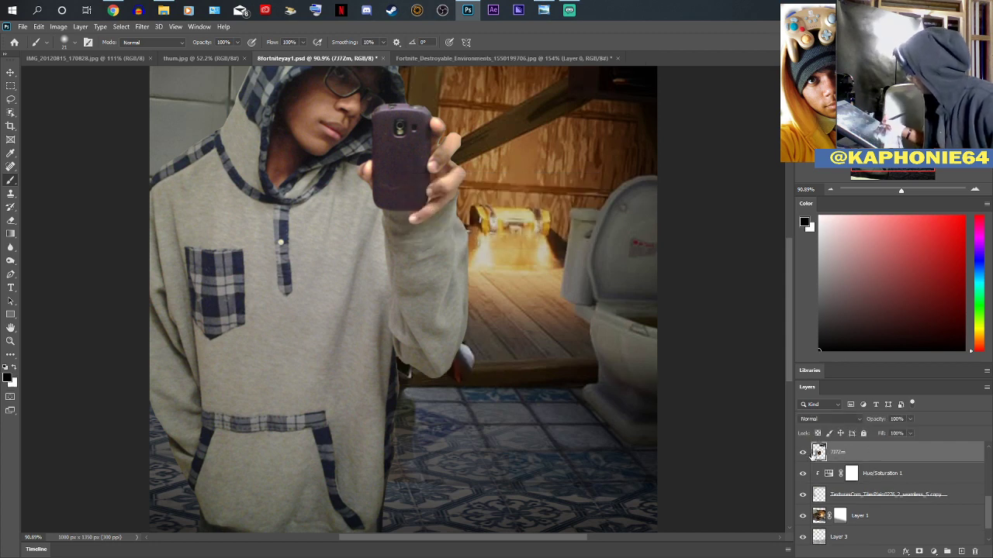
- Merge the layers from Hue/Saturation 1 down to Layer 1 into one layer
{"action": "left_click", "coordinate": [906, 475]}
{"action": "right_click", "coordinate": [907, 477]}
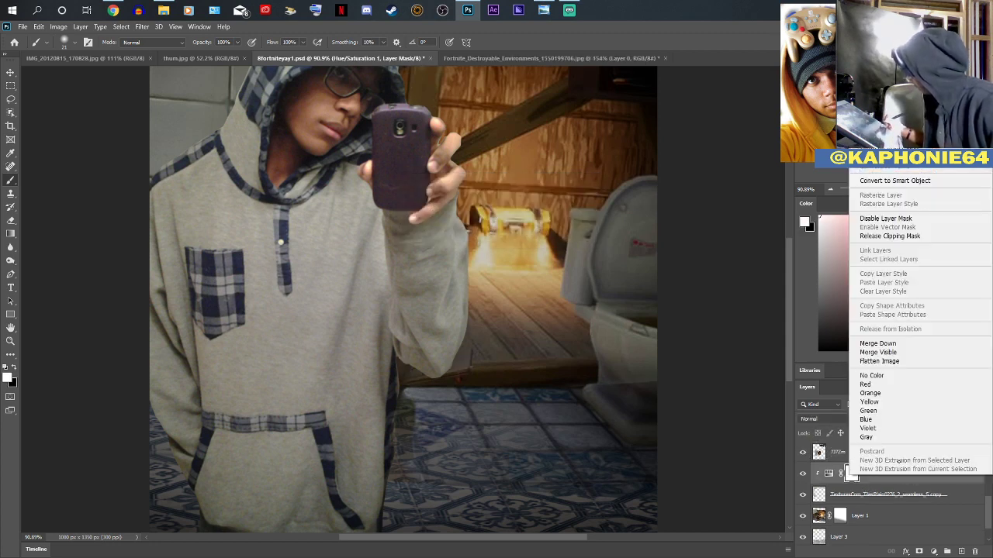
{"action": "left_click", "coordinate": [892, 515]}
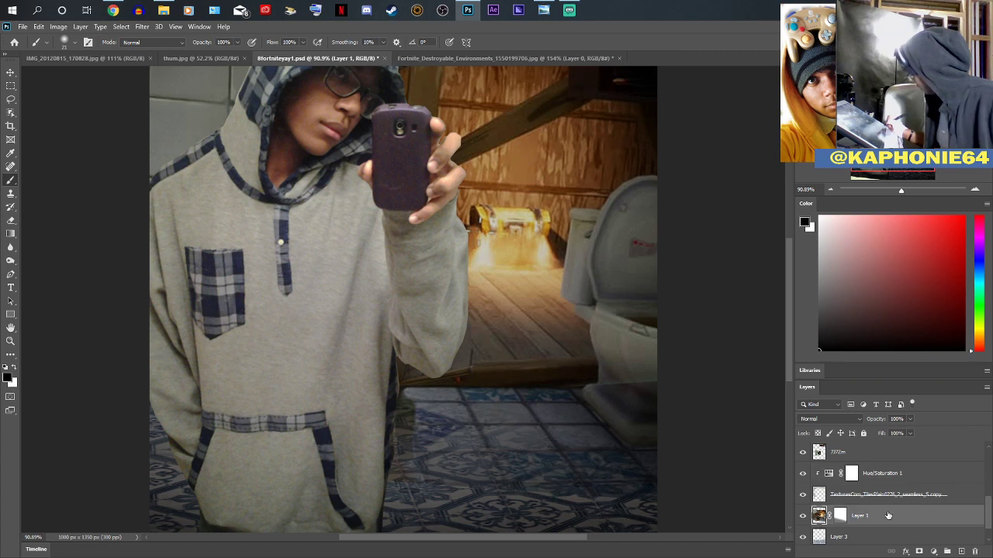
{"action": "left_click", "coordinate": [903, 475], "text": "shift"}
{"action": "right_click", "coordinate": [903, 475]}
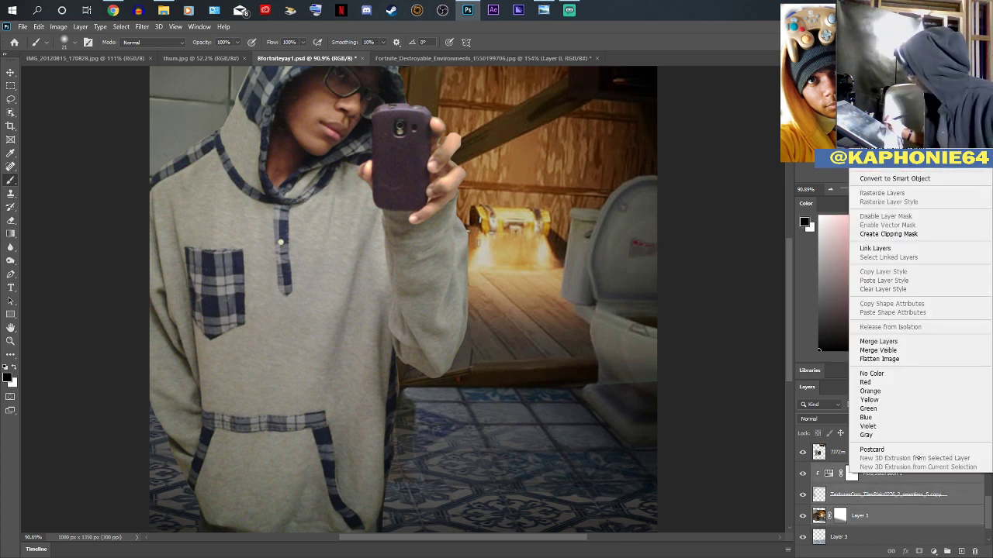
{"action": "left_click", "coordinate": [891, 342]}
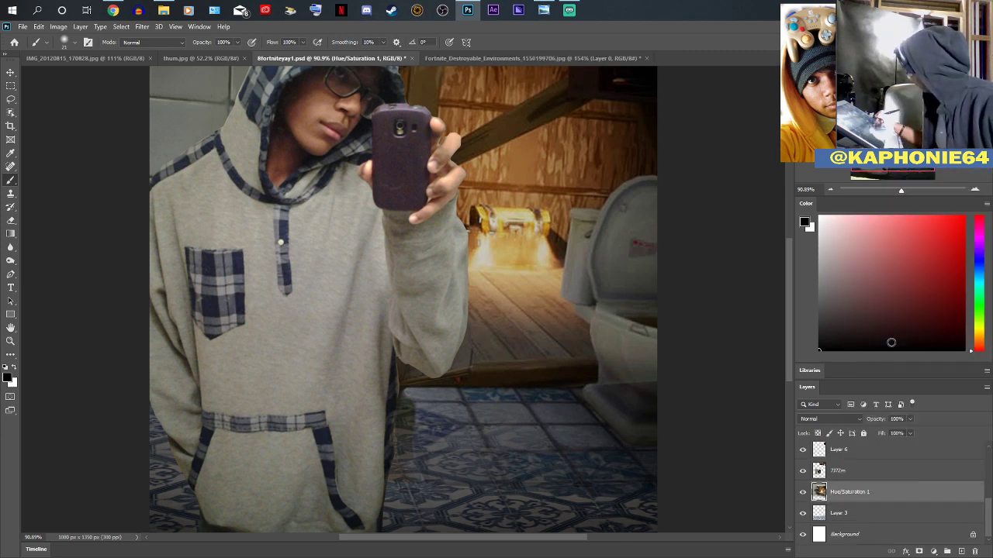
- Merge the photo layer into the combined background and check the result
{"action": "left_click", "coordinate": [885, 474]}
{"action": "right_click", "coordinate": [885, 474]}
{"action": "left_click", "coordinate": [892, 340]}
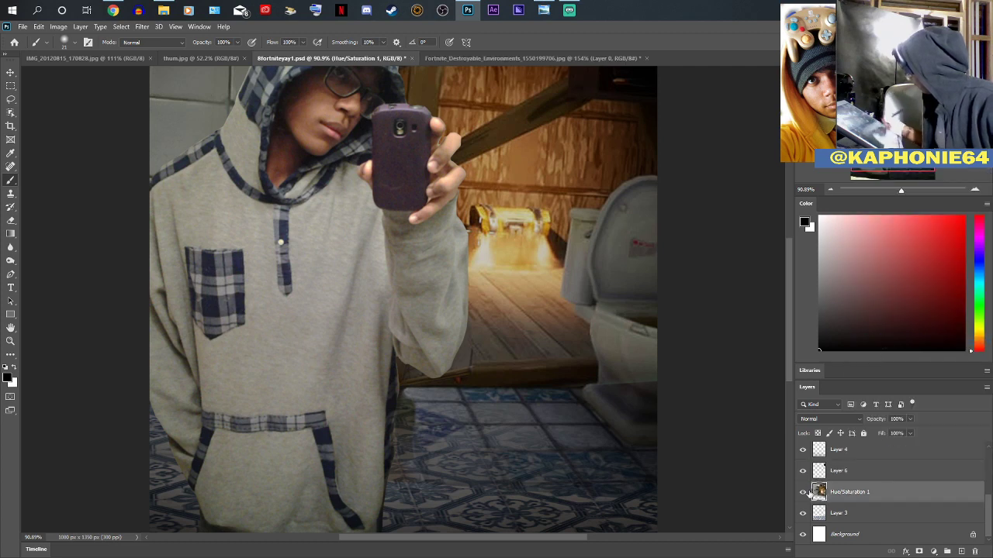
{"action": "left_click", "coordinate": [804, 492]}
{"action": "left_click", "coordinate": [804, 492]}
{"action": "left_click", "coordinate": [804, 492]}
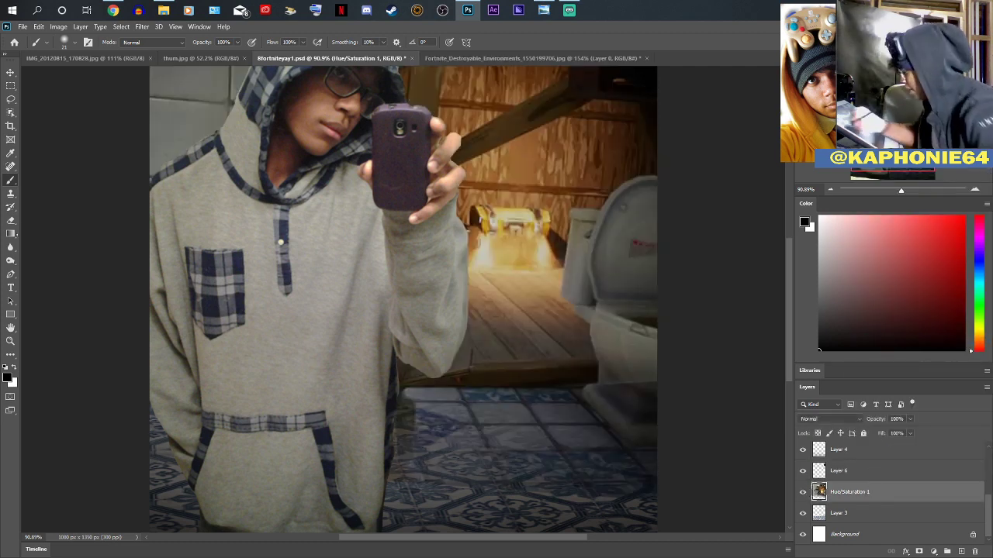
{"action": "key", "text": "j"}
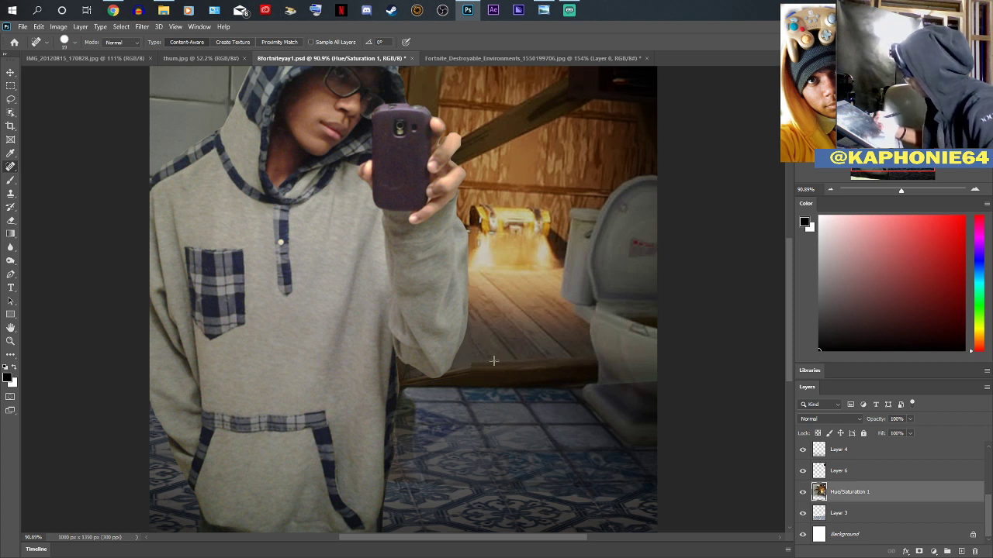
- Toggle the merged background on and off to compare, then switch to Fortnite_Destroyable_Environments
{"action": "left_click", "coordinate": [804, 492]}
{"action": "left_click", "coordinate": [804, 492]}
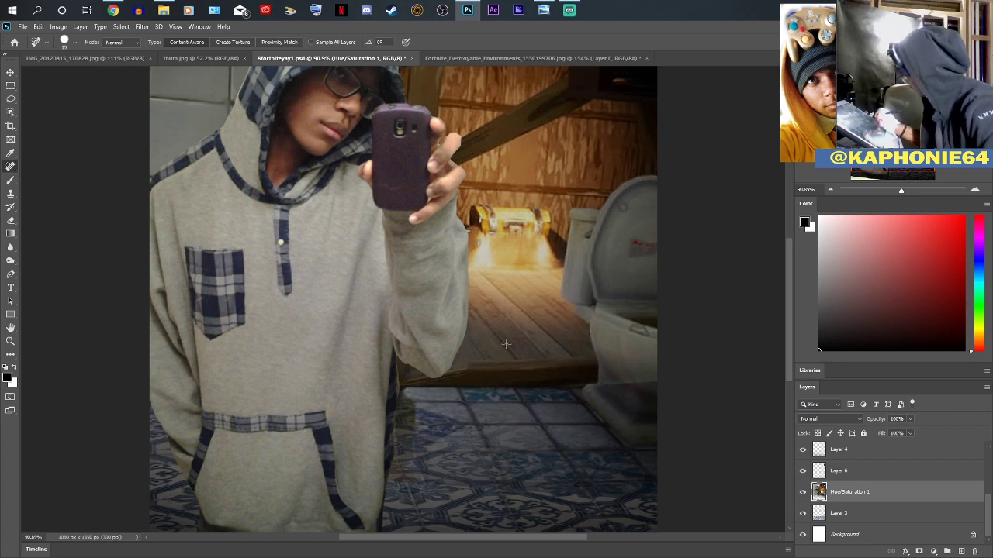
{"action": "left_click", "coordinate": [804, 492]}
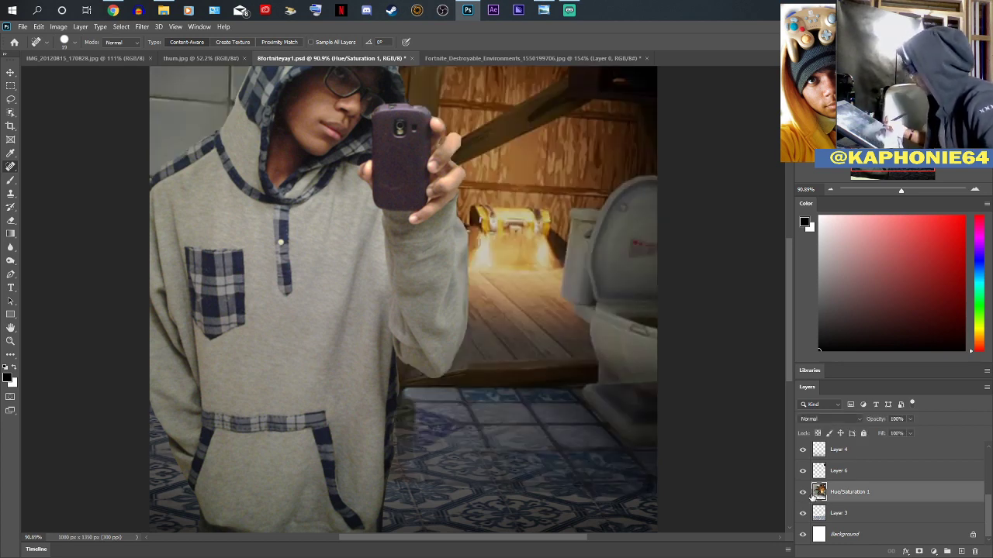
{"action": "left_click", "coordinate": [804, 492]}
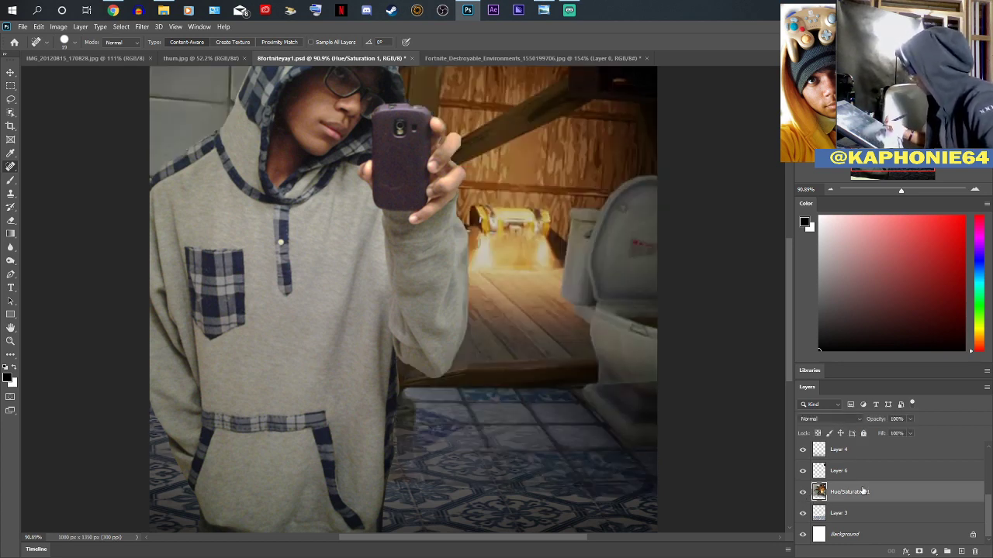
{"action": "left_click", "coordinate": [803, 492]}
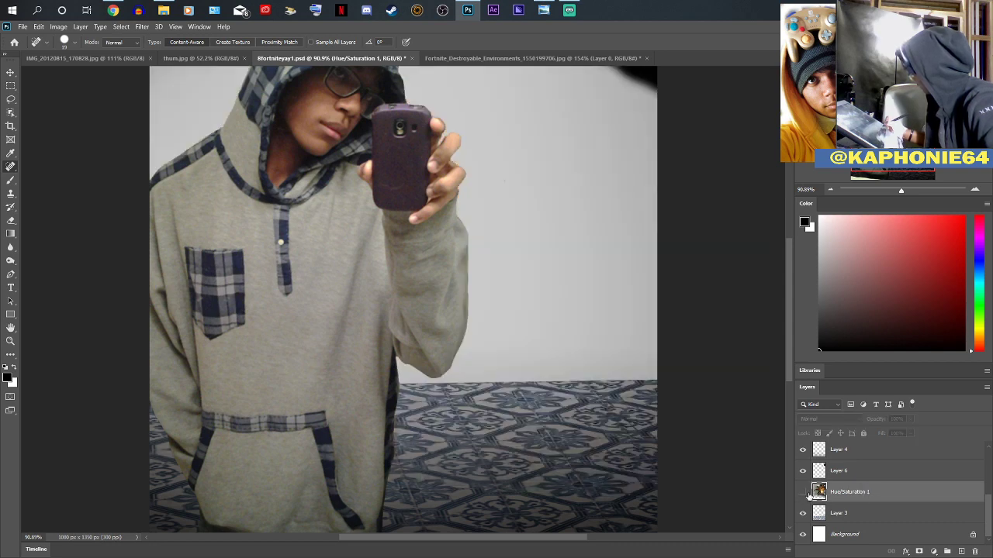
{"action": "left_click", "coordinate": [804, 493]}
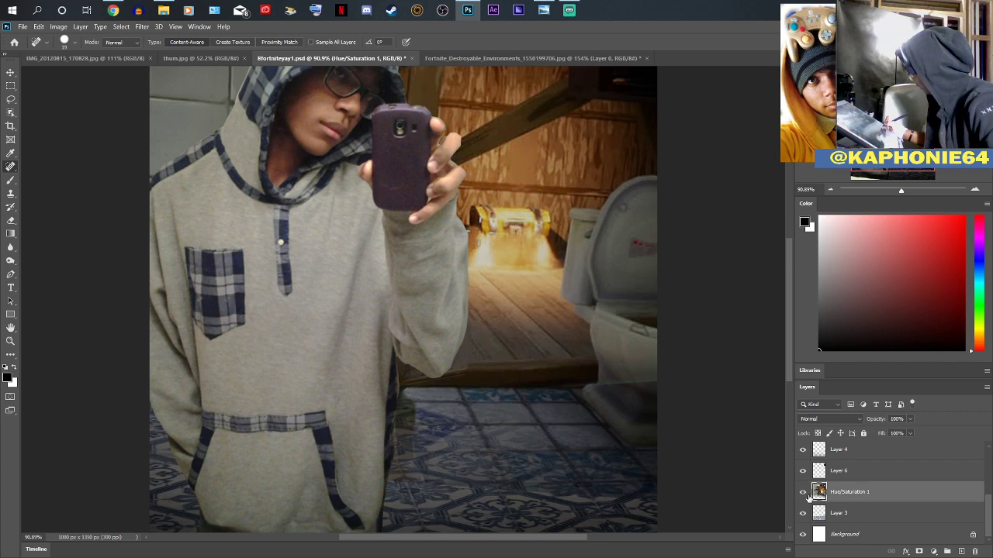
{"action": "left_click", "coordinate": [803, 493]}
{"action": "left_click", "coordinate": [804, 493]}
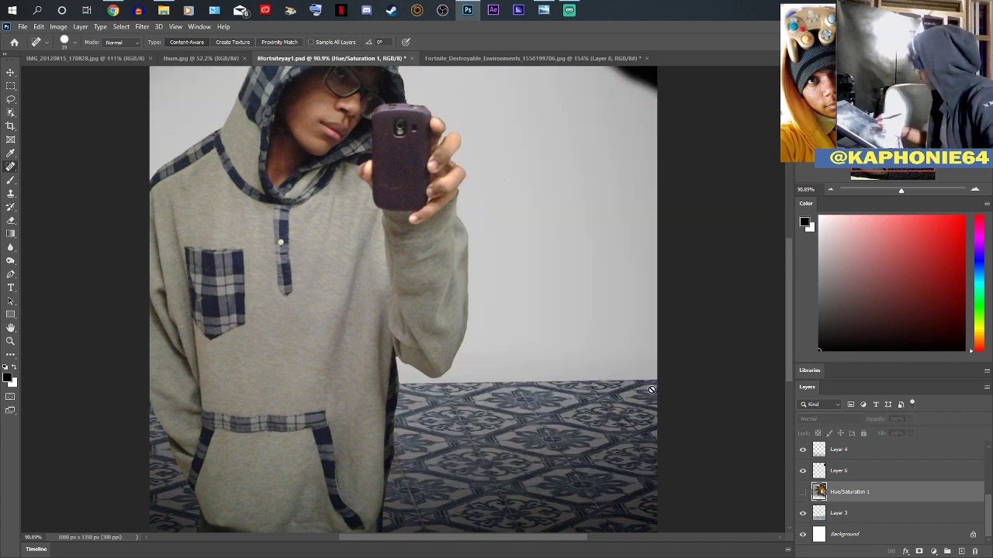
{"action": "left_click", "coordinate": [803, 493]}
{"action": "left_click", "coordinate": [460, 61]}
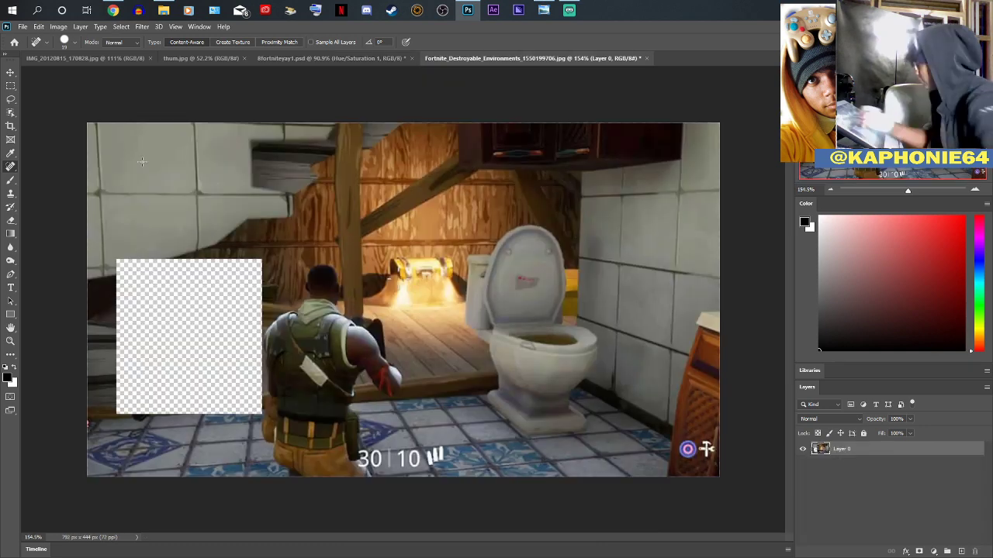
- Marquee-select the toilet in the Fortnite screenshot and cut it out
{"action": "key", "text": "v"}
{"action": "key", "text": "m"}
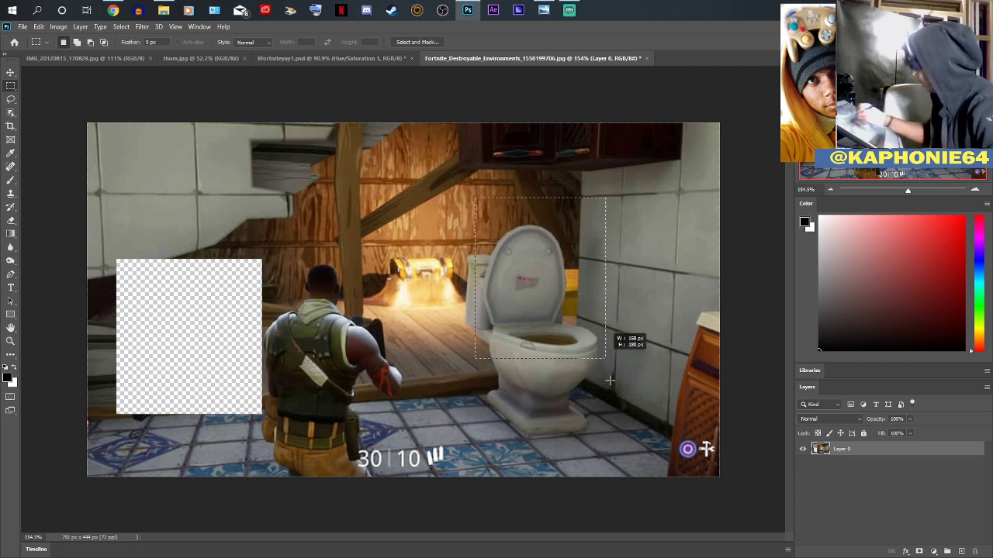
{"action": "left_click_drag", "start_coordinate": [452, 194], "coordinate": [624, 440]}
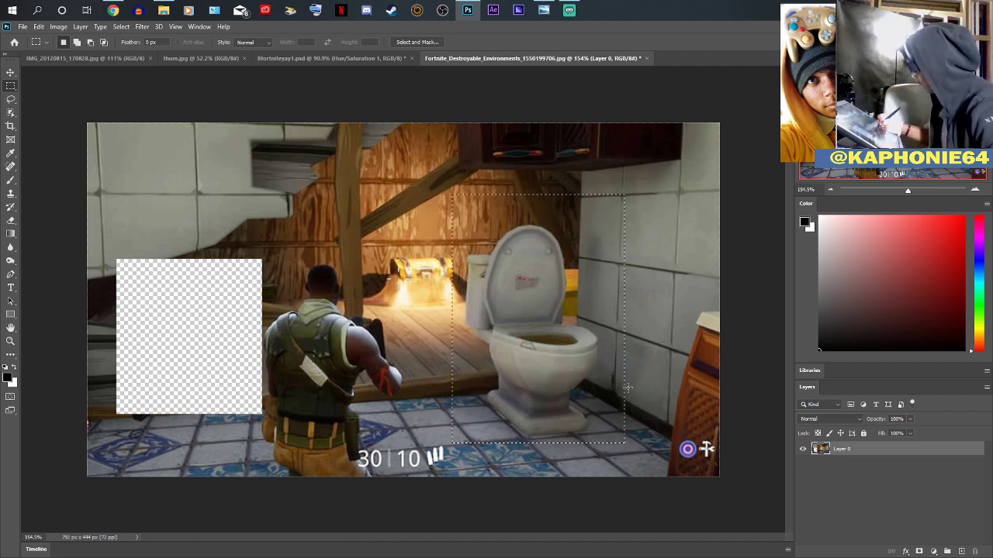
{"action": "left_click", "coordinate": [38, 27]}
{"action": "left_click", "coordinate": [48, 137]}
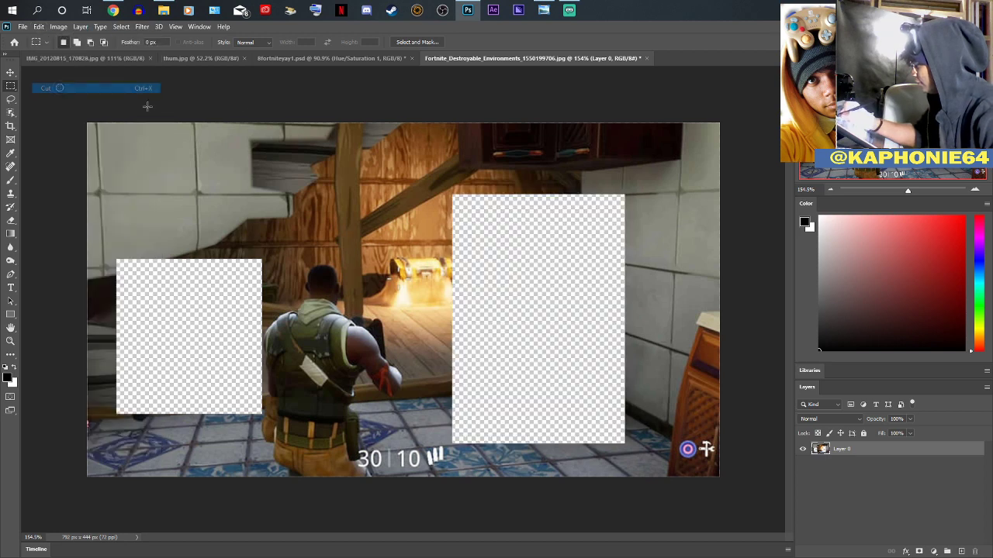
- Paste the toilet in place into 8fortniteyay1.psd, move it right and lower its opacity to 35%
{"action": "left_click", "coordinate": [331, 58]}
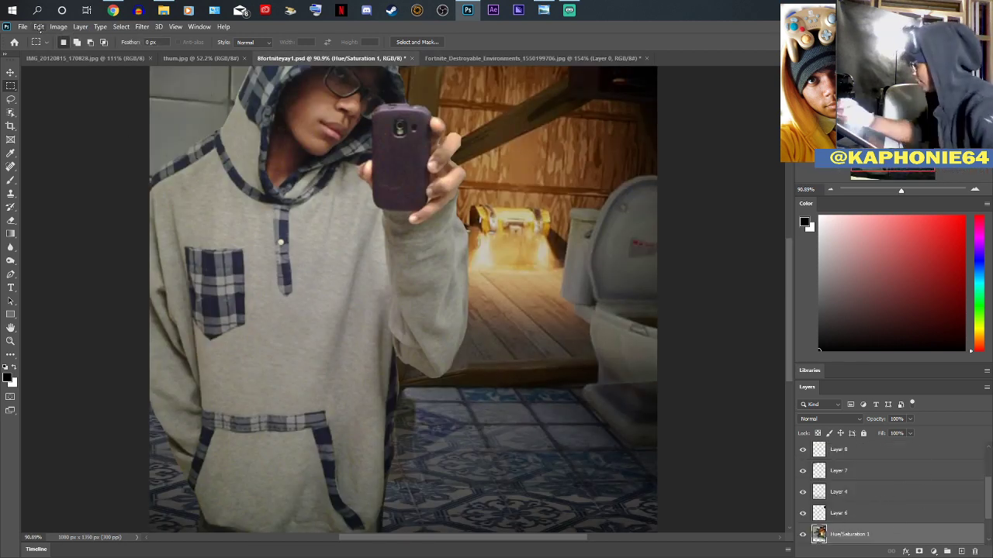
{"action": "left_click", "coordinate": [38, 26]}
{"action": "mouse_move", "coordinate": [59, 128]}
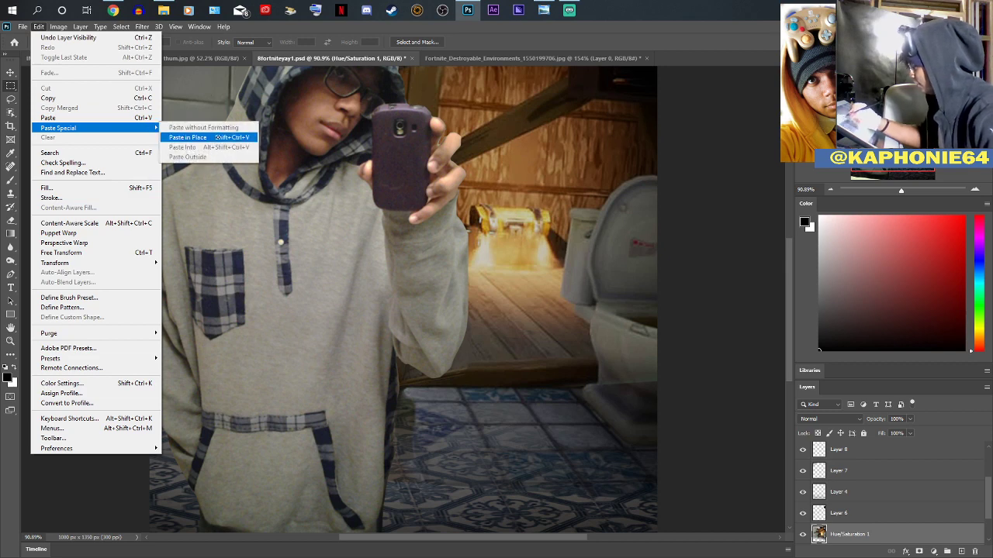
{"action": "left_click", "coordinate": [216, 137]}
{"action": "key", "text": "v"}
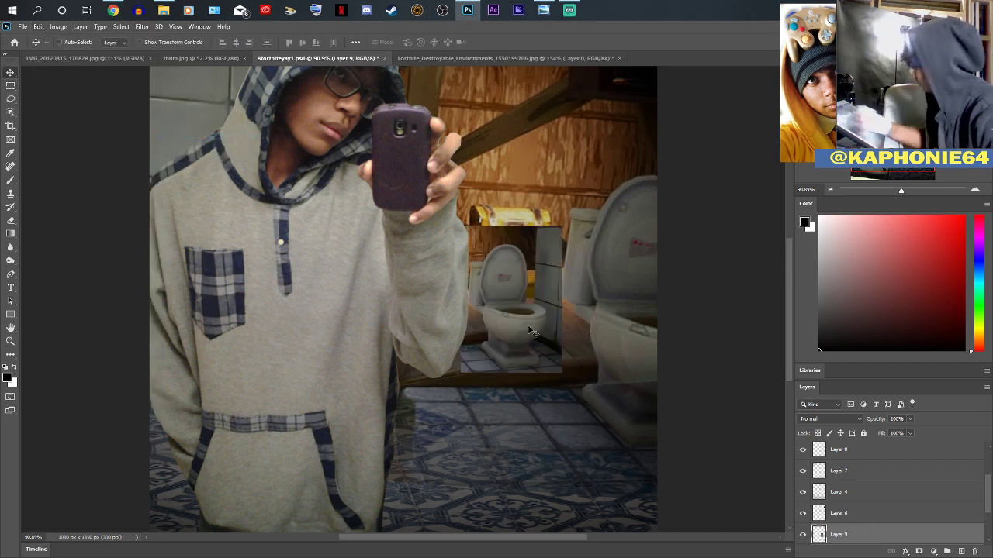
{"action": "mouse_move", "coordinate": [534, 333]}
{"action": "left_mouse_down"}
{"action": "mouse_move", "coordinate": [658, 309]}
{"action": "mouse_move", "coordinate": [664, 335]}
{"action": "left_mouse_up"}
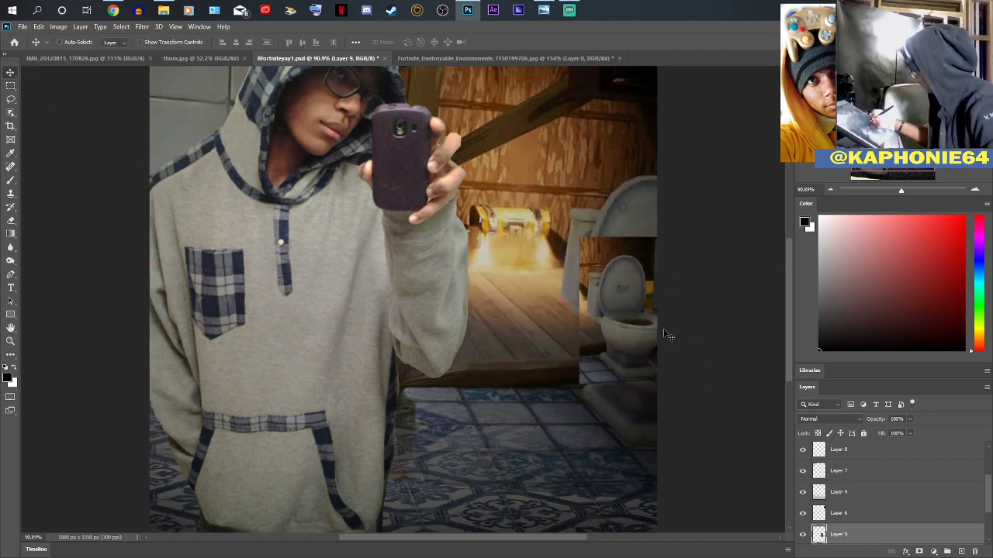
{"action": "left_click", "coordinate": [910, 418]}
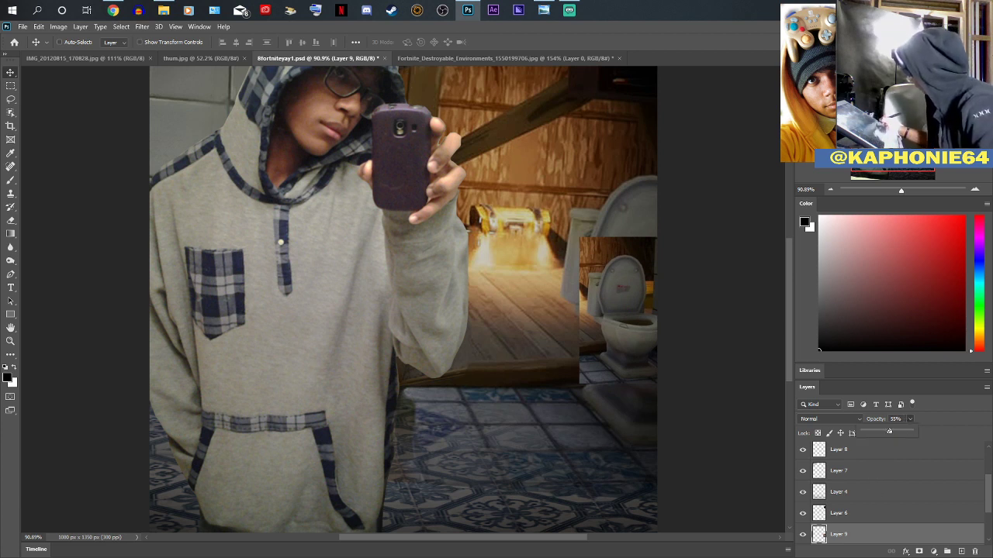
- Free-transform the toilet larger and position it on the right side of the bathroom
{"action": "left_click_drag", "start_coordinate": [888, 431], "coordinate": [888, 432]}
{"action": "left_click", "coordinate": [38, 26]}
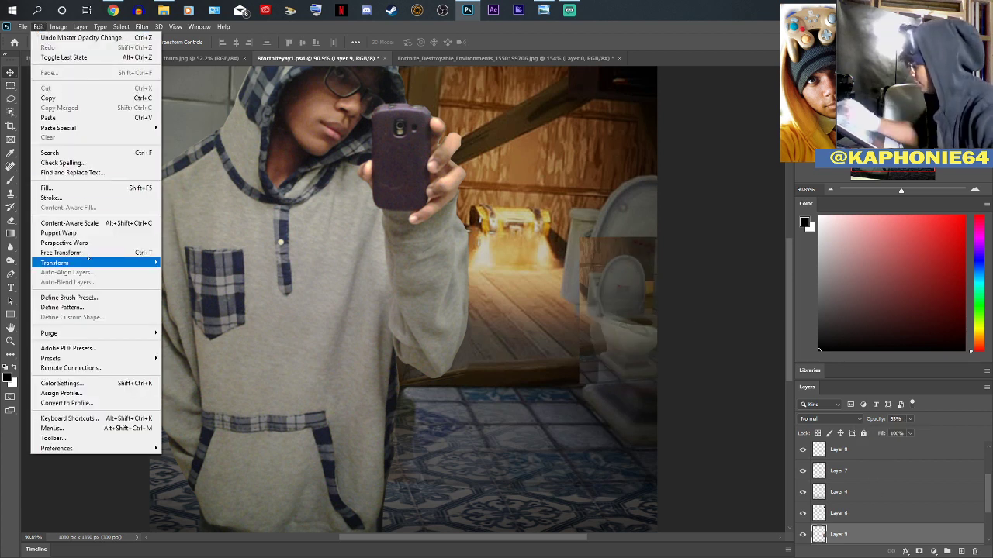
{"action": "left_click", "coordinate": [47, 262]}
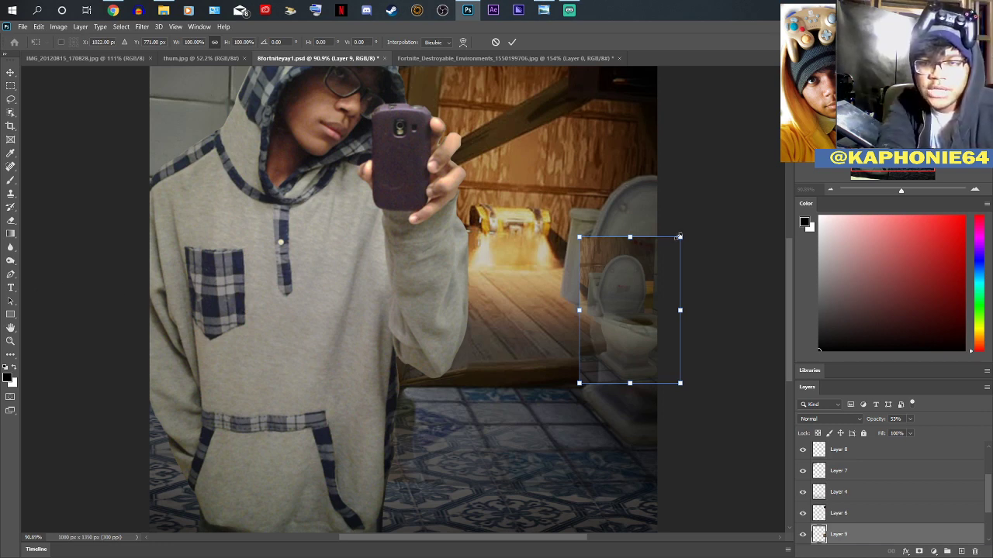
{"action": "left_click_drag", "start_coordinate": [679, 236], "coordinate": [697, 210]}
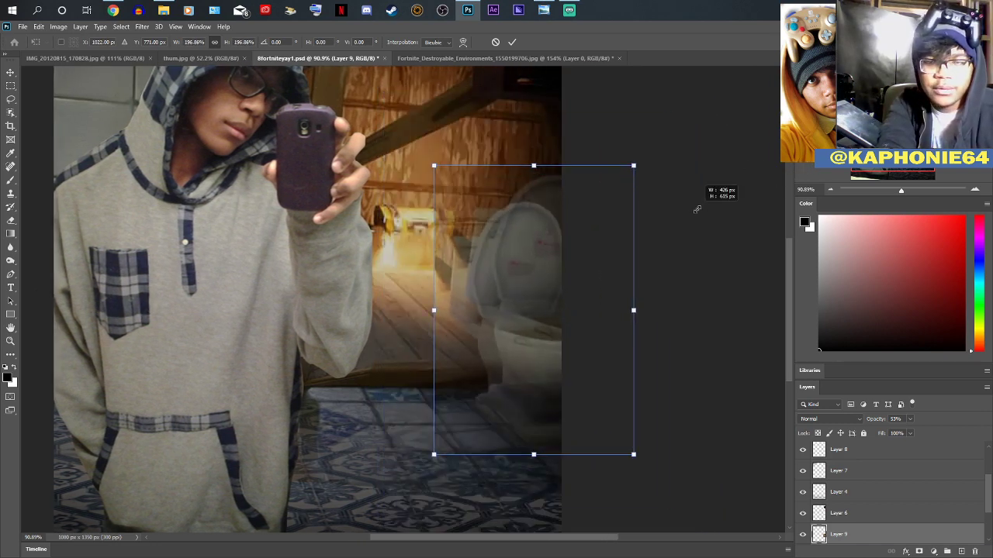
{"action": "left_click_drag", "start_coordinate": [589, 243], "coordinate": [594, 237]}
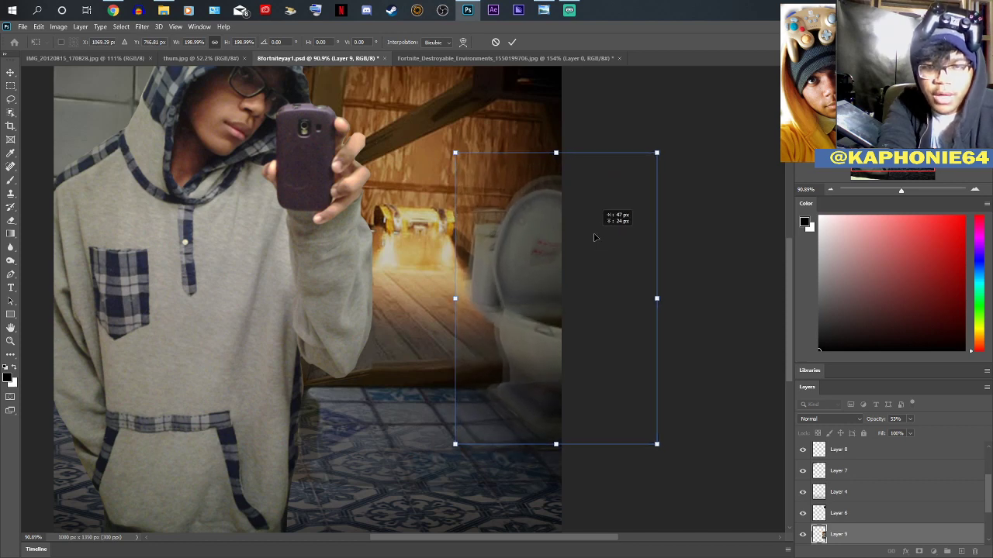
{"action": "left_click_drag", "start_coordinate": [594, 238], "coordinate": [596, 236]}
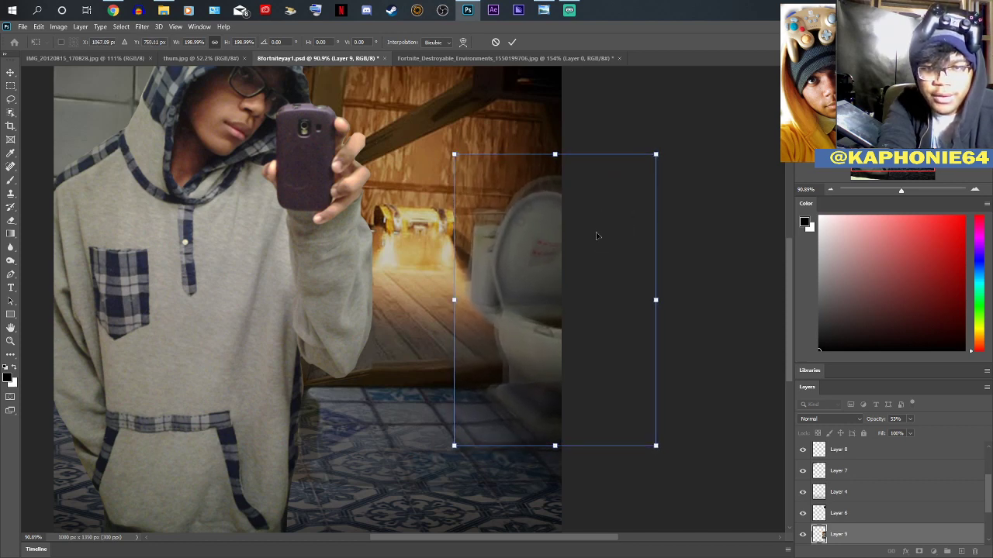
{"action": "left_click_drag", "start_coordinate": [656, 154], "coordinate": [660, 149]}
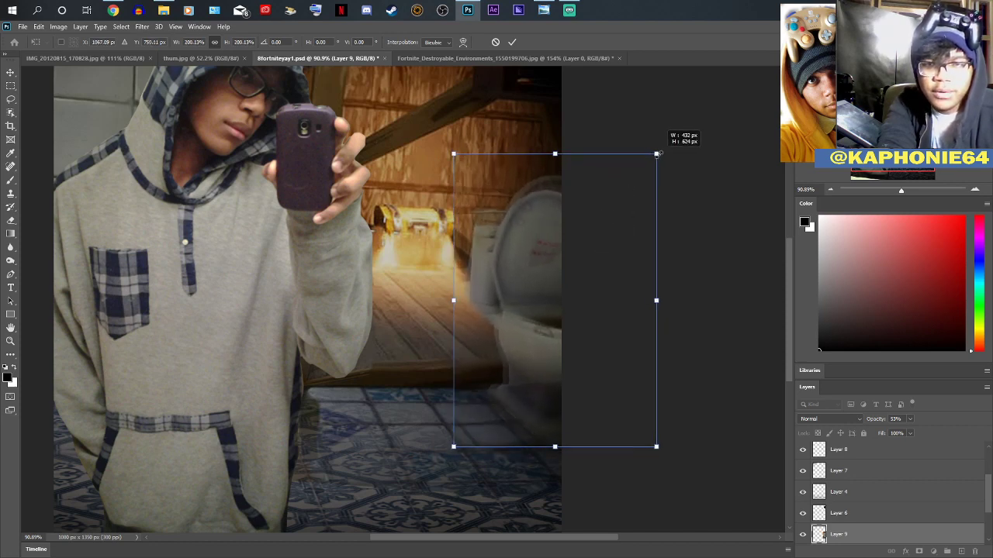
{"action": "mouse_move", "coordinate": [631, 182]}
{"action": "left_mouse_down"}
{"action": "mouse_move", "coordinate": [681, 138]}
{"action": "mouse_move", "coordinate": [653, 165]}
{"action": "mouse_move", "coordinate": [642, 163]}
{"action": "left_mouse_up"}
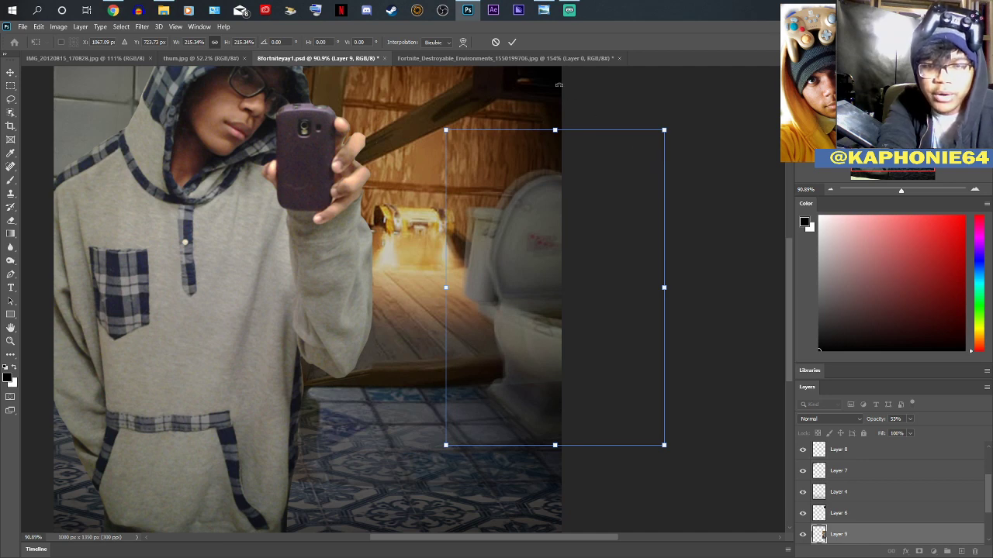
{"action": "left_click", "coordinate": [512, 43]}
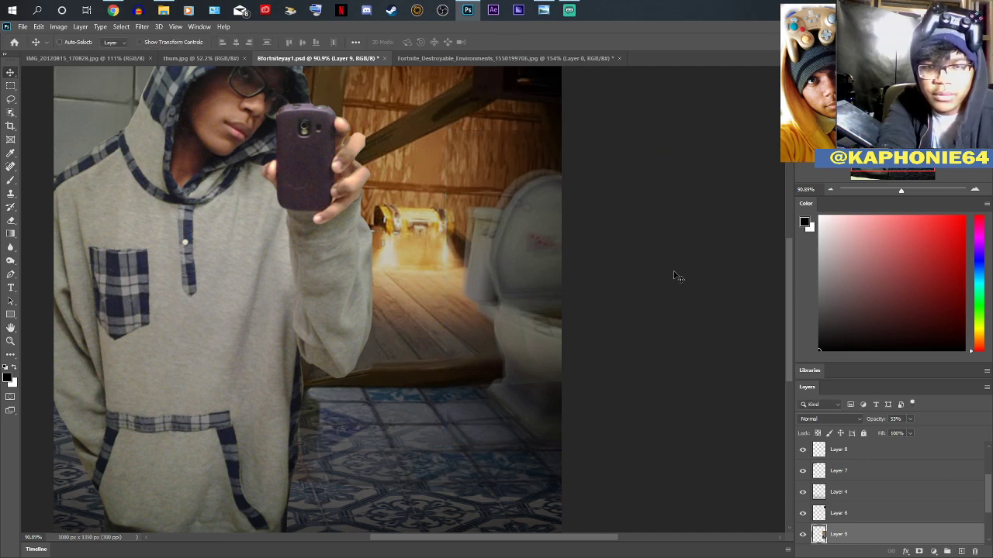
- Set the toilet layer back to 100% opacity and zoom out to view the whole composite
{"action": "left_click", "coordinate": [909, 420]}
{"action": "left_click_drag", "start_coordinate": [911, 431], "coordinate": [985, 434]}
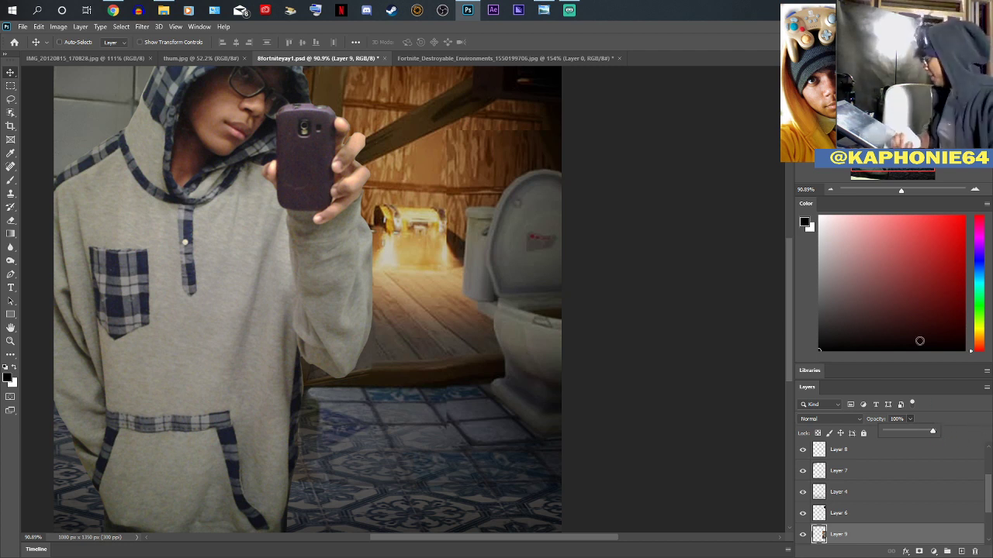
{"action": "key", "text": "z"}
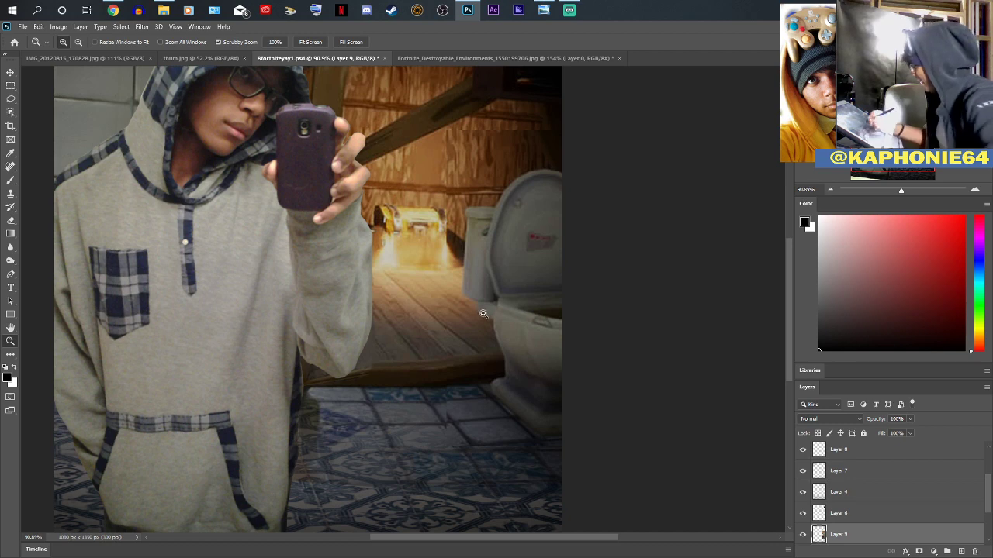
{"action": "scroll", "coordinate": [585, 272], "scroll_direction": "down", "scroll_amount": 3}
{"action": "left_click", "coordinate": [813, 531], "text": "ctrl"}
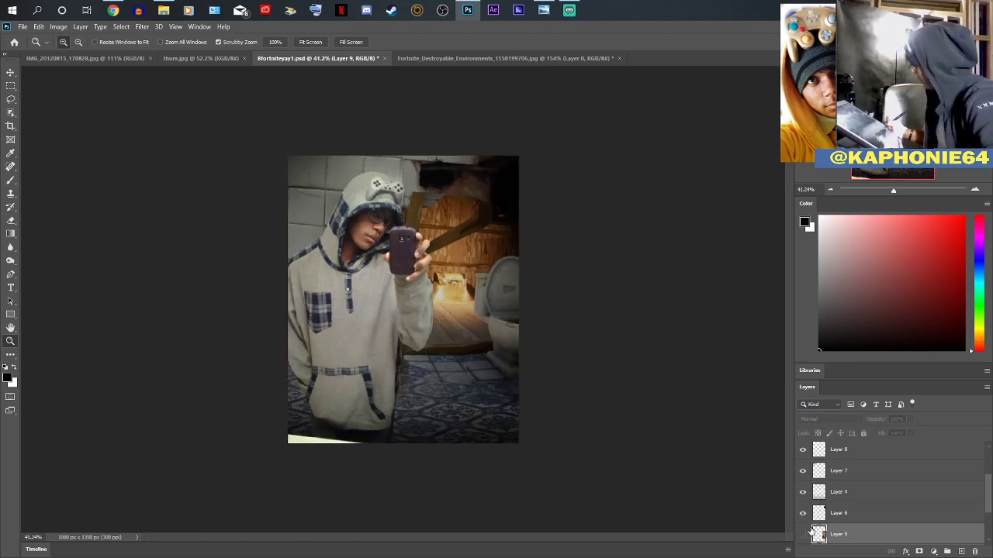
{"action": "key", "text": "ctrl+t"}
{"action": "key", "text": "Return"}
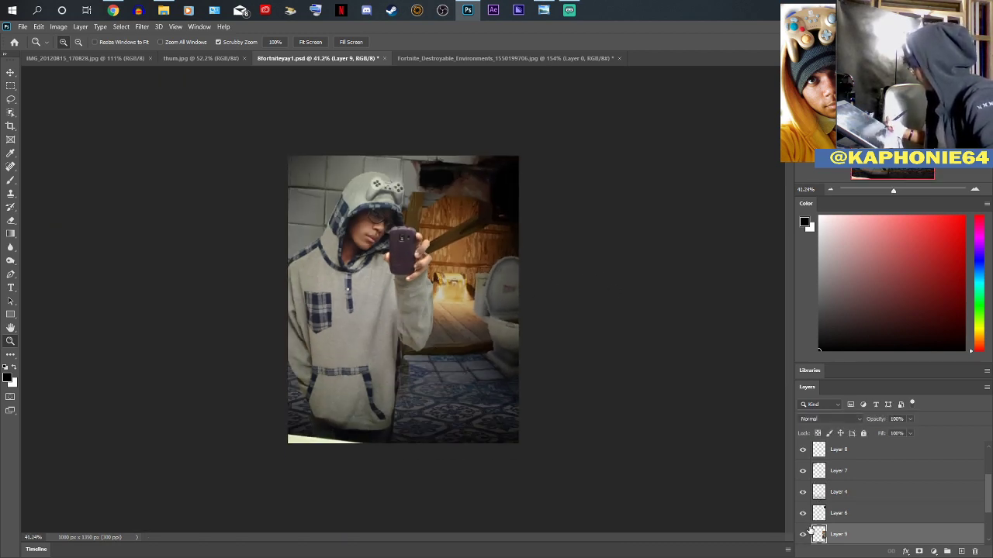
{"action": "key", "text": "ctrl+t"}
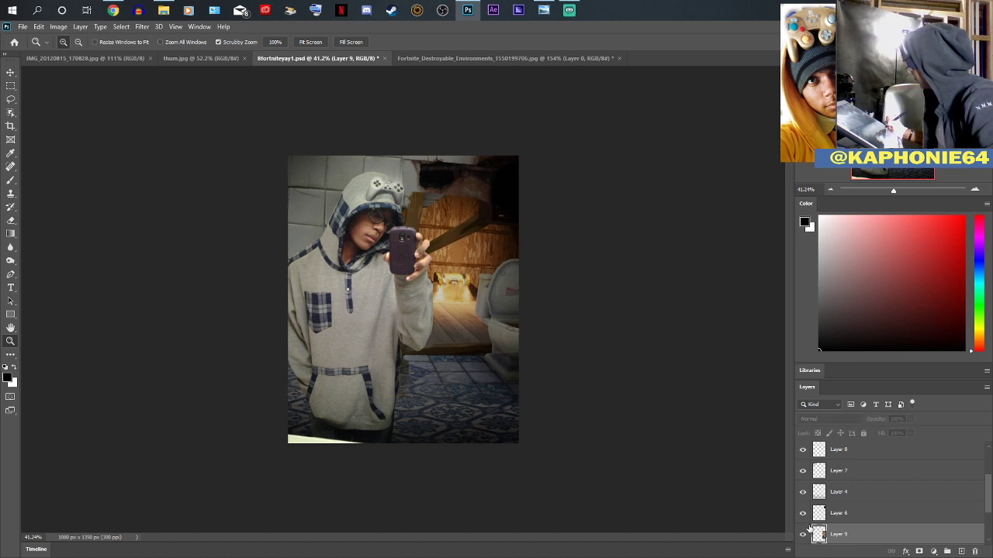
{"action": "key", "text": "Return"}
{"action": "key", "text": "Return"}
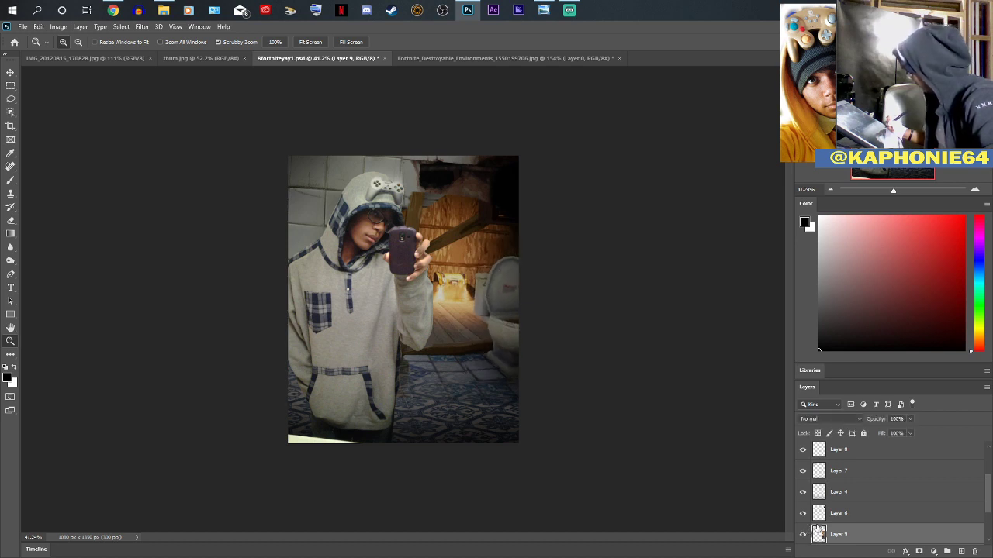
{"action": "left_click", "coordinate": [38, 26]}
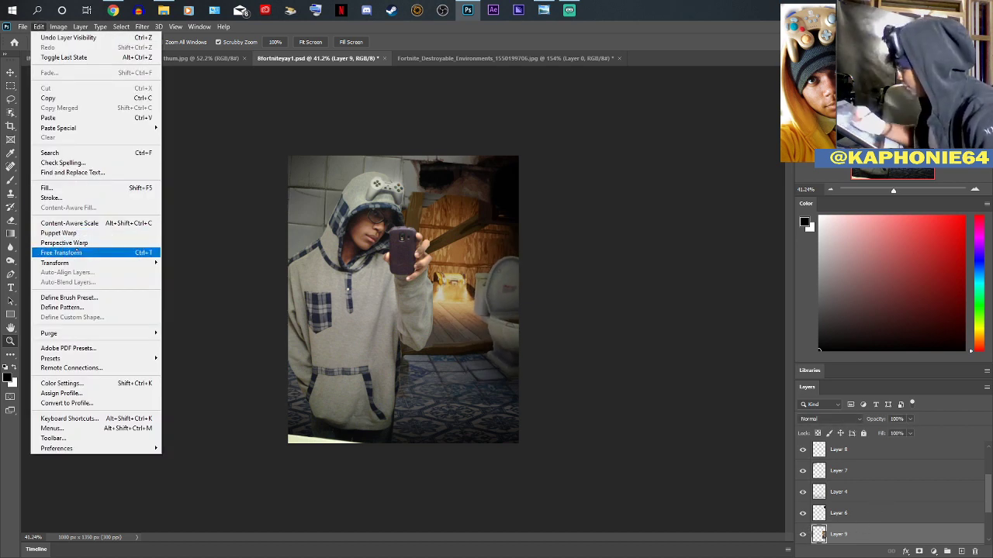
- Rotate the toilet about 1.27° and nudge it slightly left, committing the transform
{"action": "left_click", "coordinate": [74, 254]}
{"action": "scroll", "coordinate": [407, 299], "scroll_direction": "up", "scroll_amount": 5}
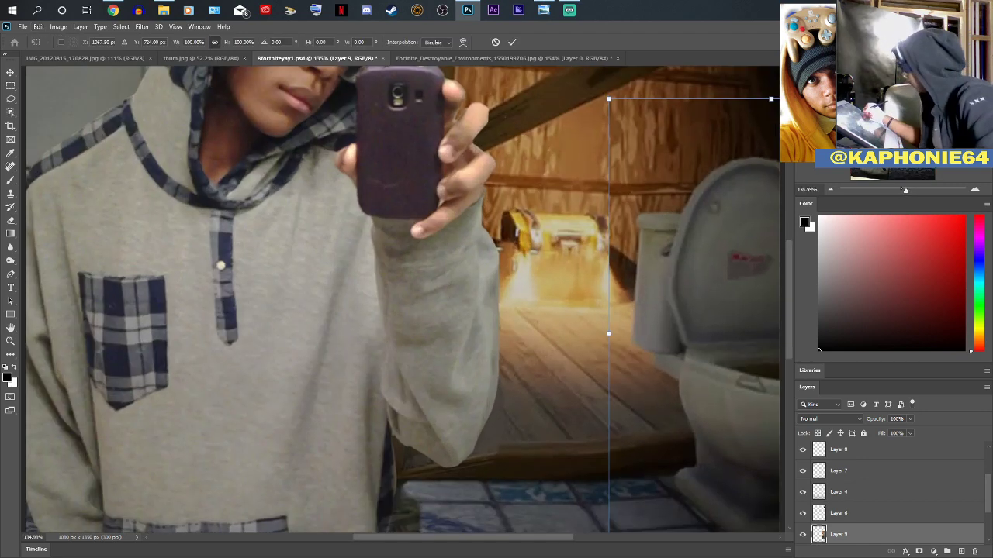
{"action": "scroll", "coordinate": [402, 299], "scroll_direction": "down", "scroll_amount": 1}
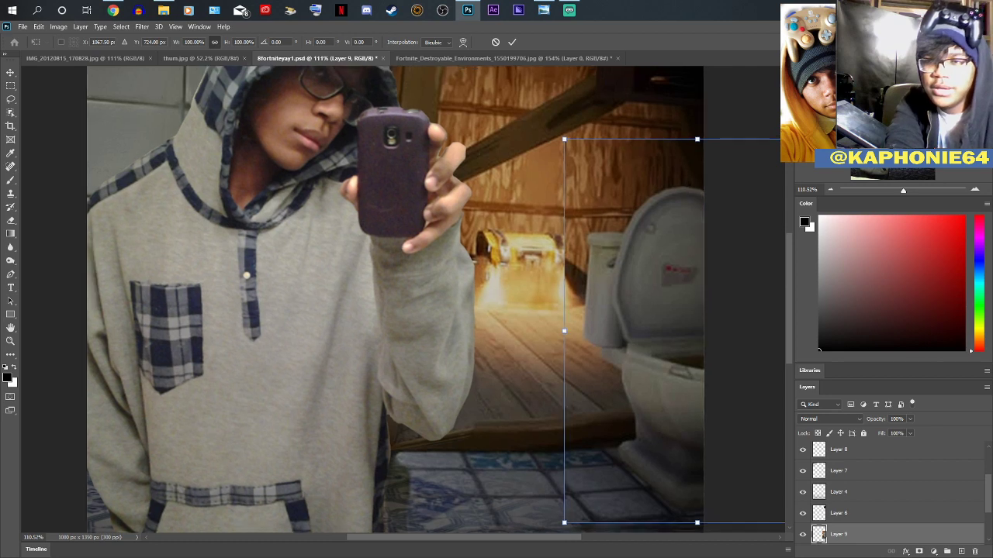
{"action": "scroll", "coordinate": [403, 299], "scroll_direction": "right", "scroll_amount": 3}
{"action": "left_click_drag", "start_coordinate": [911, 200], "coordinate": [906, 196]}
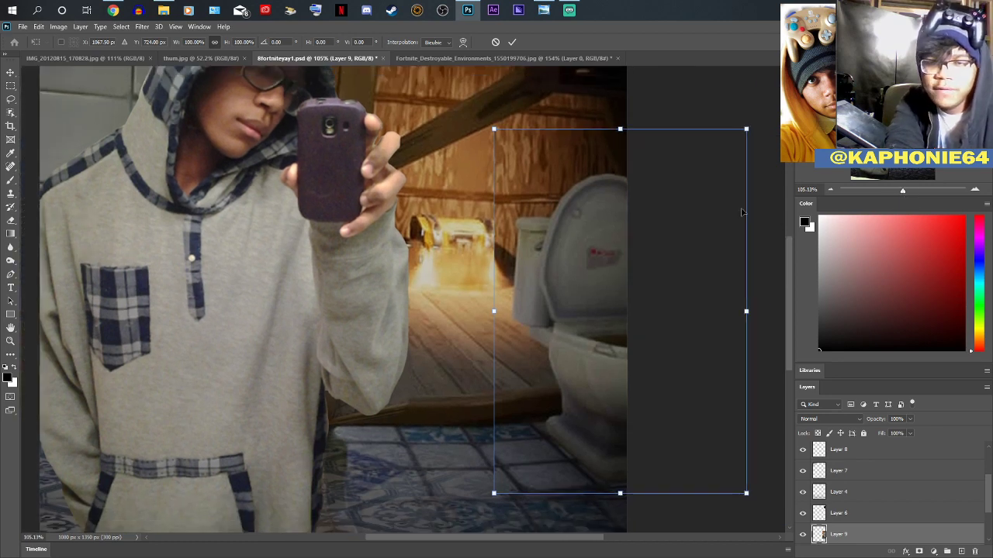
{"action": "left_click_drag", "start_coordinate": [770, 173], "coordinate": [774, 178]}
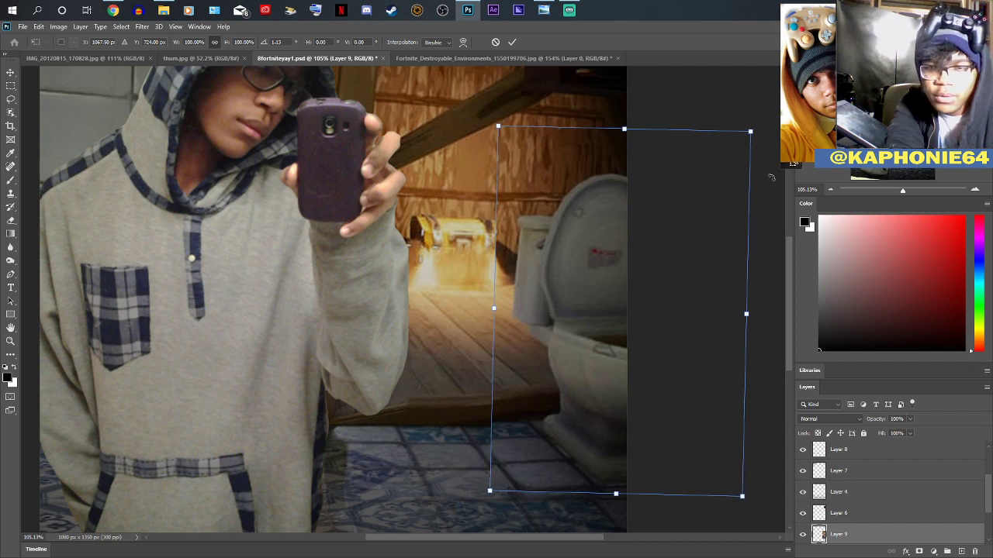
{"action": "left_click_drag", "start_coordinate": [722, 210], "coordinate": [716, 212]}
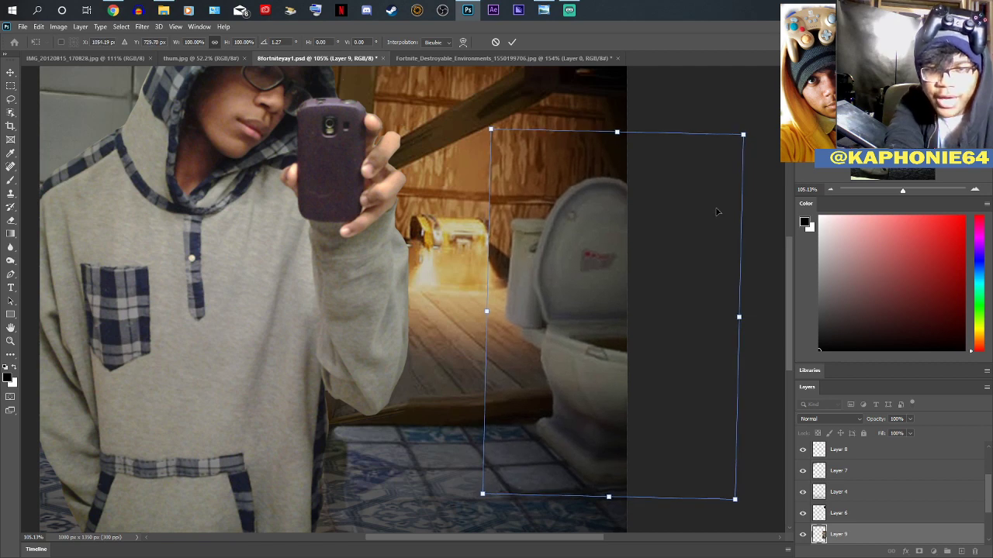
{"action": "left_click", "coordinate": [512, 42]}
{"action": "key", "text": "z"}
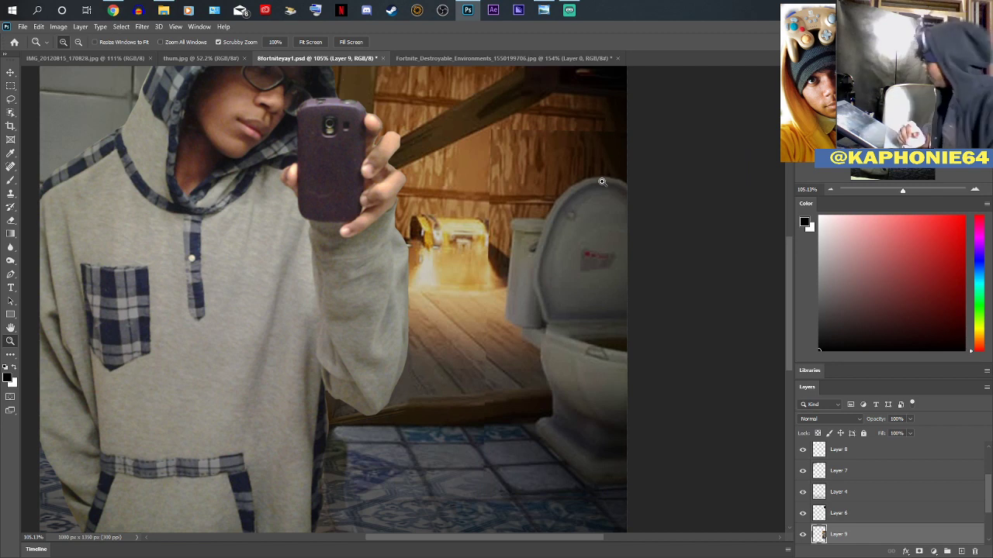
- Add a layer mask to Layer 9 and paint black over the chest's right side
{"action": "left_click", "coordinate": [919, 551]}
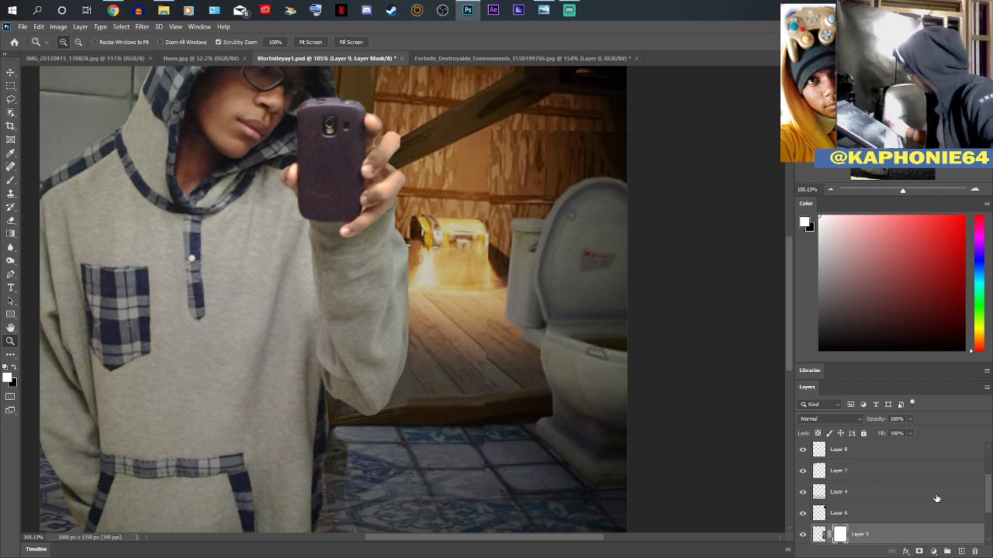
{"action": "left_click_drag", "start_coordinate": [403, 302], "coordinate": [450, 302]}
{"action": "left_click_drag", "start_coordinate": [434, 171], "coordinate": [287, 411]}
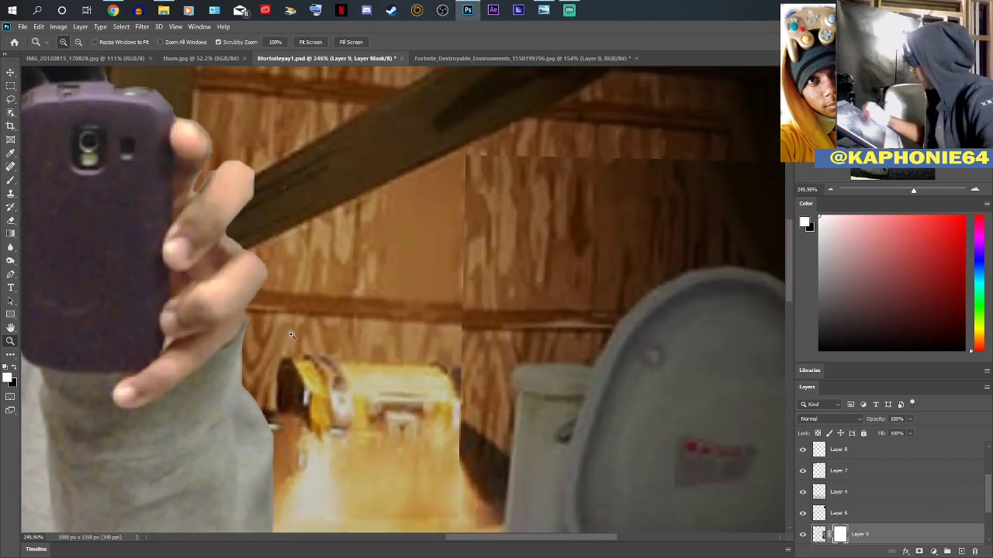
{"action": "key", "text": "b"}
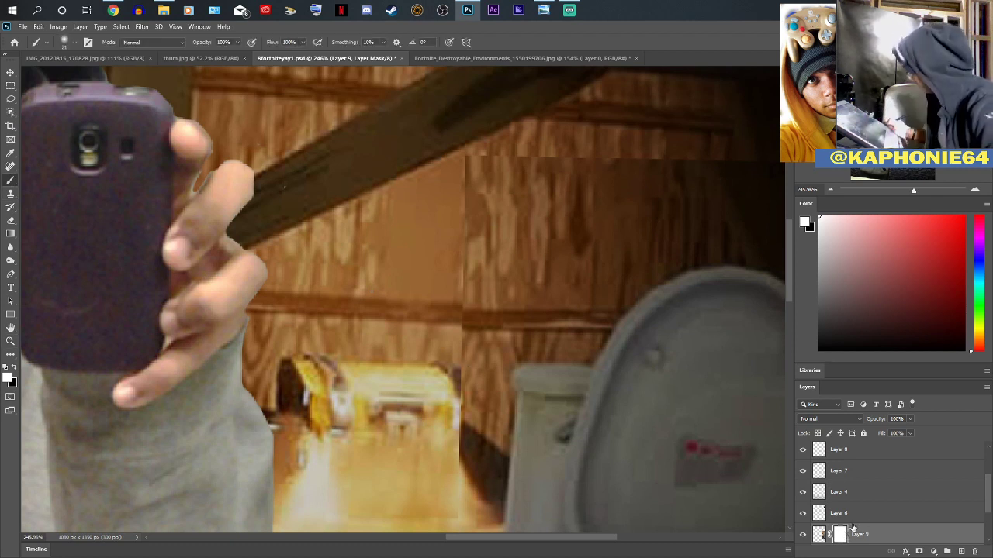
{"action": "key", "text": "x"}
{"action": "mouse_move", "coordinate": [435, 386]}
{"action": "left_mouse_down"}
{"action": "mouse_move", "coordinate": [469, 438]}
{"action": "mouse_move", "coordinate": [466, 505]}
{"action": "mouse_move", "coordinate": [475, 411]}
{"action": "mouse_move", "coordinate": [525, 280]}
{"action": "mouse_move", "coordinate": [542, 167]}
{"action": "mouse_move", "coordinate": [485, 232]}
{"action": "mouse_move", "coordinate": [476, 201]}
{"action": "mouse_move", "coordinate": [493, 247]}
{"action": "mouse_move", "coordinate": [678, 163]}
{"action": "mouse_move", "coordinate": [582, 240]}
{"action": "mouse_move", "coordinate": [536, 310]}
{"action": "mouse_move", "coordinate": [598, 266]}
{"action": "mouse_move", "coordinate": [604, 284]}
{"action": "left_mouse_up"}
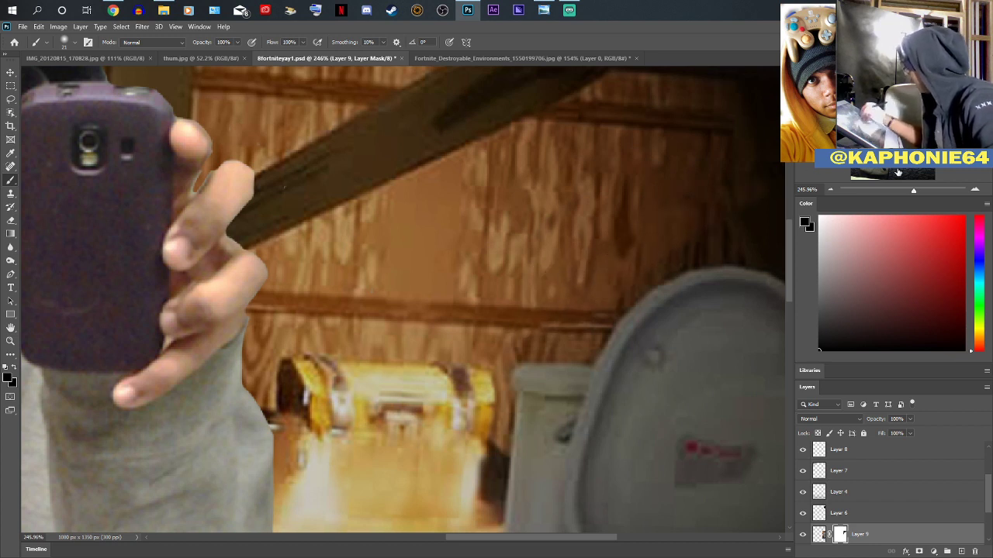
- Mask out the dark strip right of the chest and blend the tile grout near the toilet base
{"action": "left_click_drag", "start_coordinate": [897, 172], "coordinate": [897, 182]}
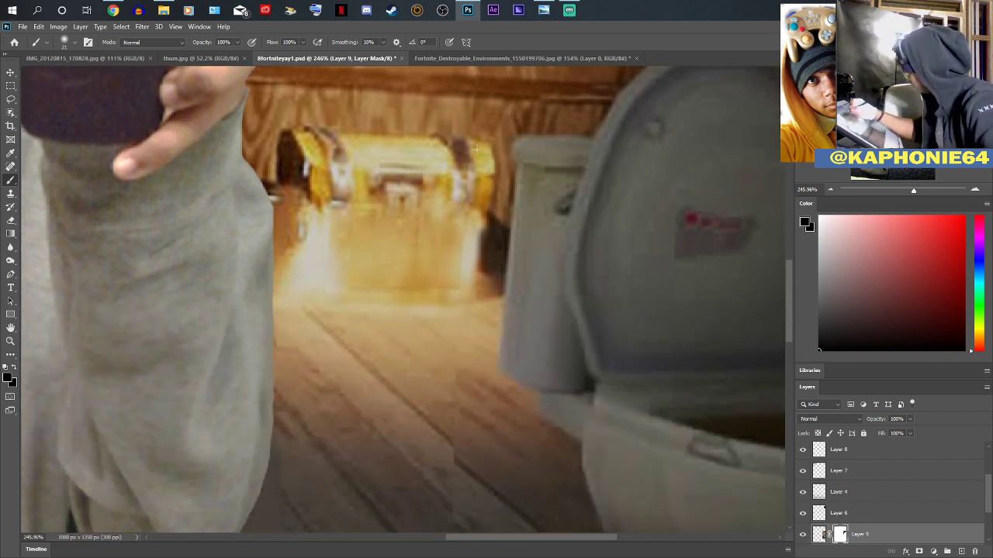
{"action": "mouse_move", "coordinate": [469, 225]}
{"action": "left_mouse_down"}
{"action": "mouse_move", "coordinate": [481, 259]}
{"action": "mouse_move", "coordinate": [453, 367]}
{"action": "left_mouse_up"}
{"action": "mouse_move", "coordinate": [483, 215]}
{"action": "left_mouse_down"}
{"action": "mouse_move", "coordinate": [495, 256]}
{"action": "mouse_move", "coordinate": [493, 187]}
{"action": "left_mouse_up"}
{"action": "left_click_drag", "start_coordinate": [483, 272], "coordinate": [477, 318]}
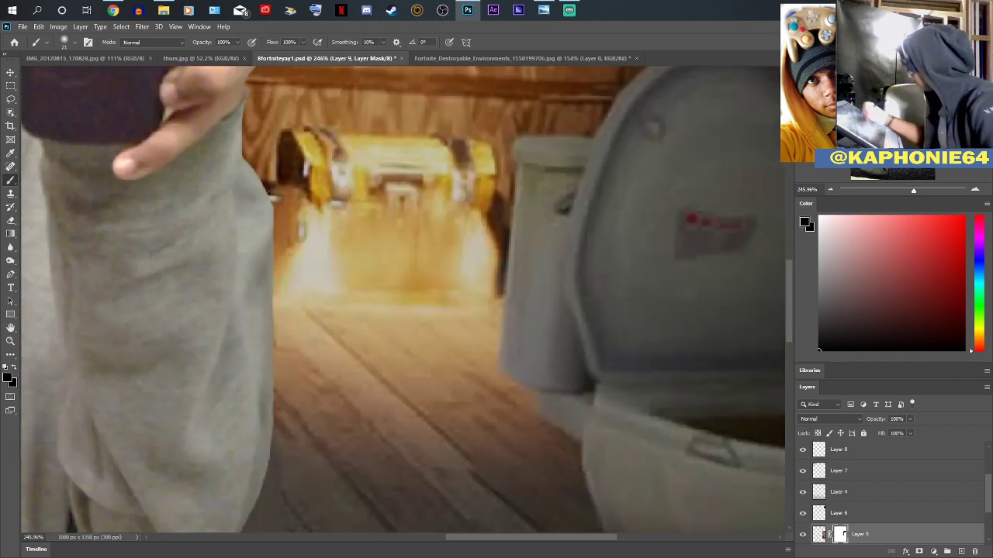
{"action": "scroll", "coordinate": [404, 303], "scroll_direction": "down", "scroll_amount": 5}
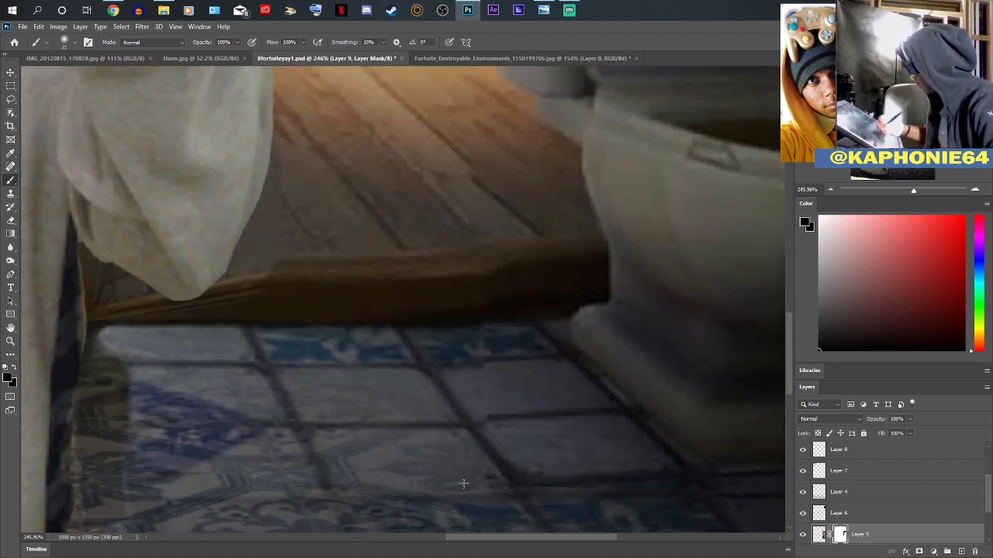
{"action": "left_click_drag", "start_coordinate": [496, 425], "coordinate": [597, 425]}
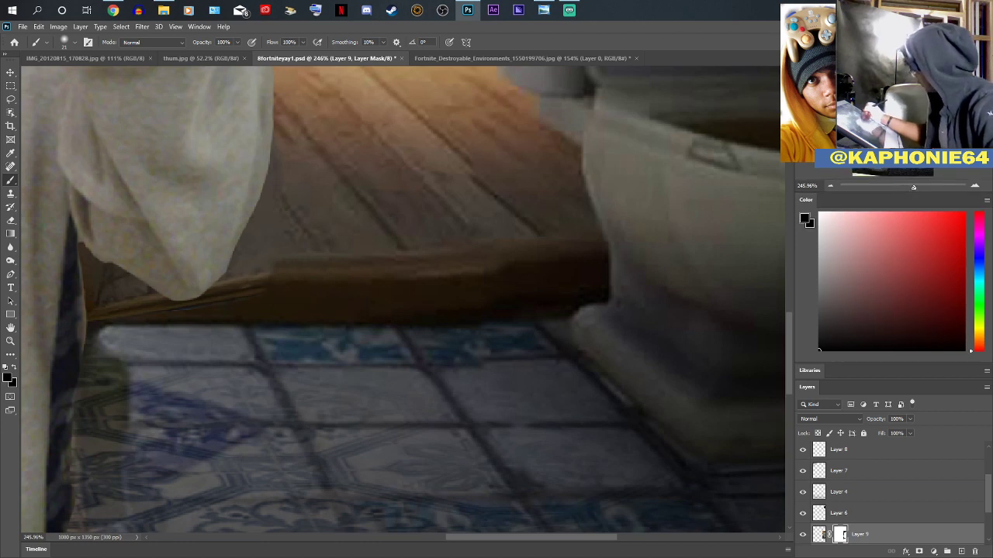
- Repaint the chest's dark right edge on the mask with adjusted brush settings, then fit the image on screen
{"action": "left_click_drag", "start_coordinate": [913, 192], "coordinate": [901, 187]}
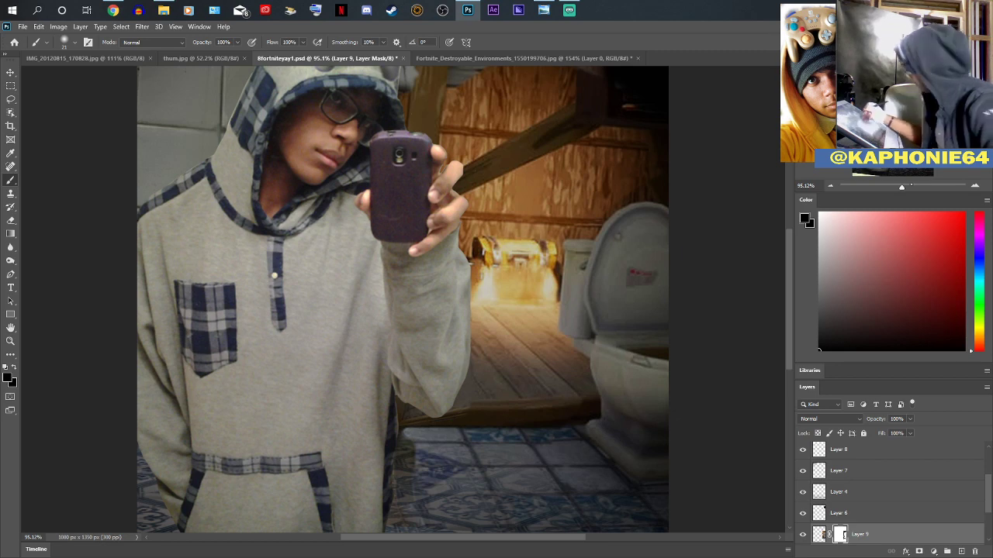
{"action": "left_click_drag", "start_coordinate": [901, 187], "coordinate": [921, 186]}
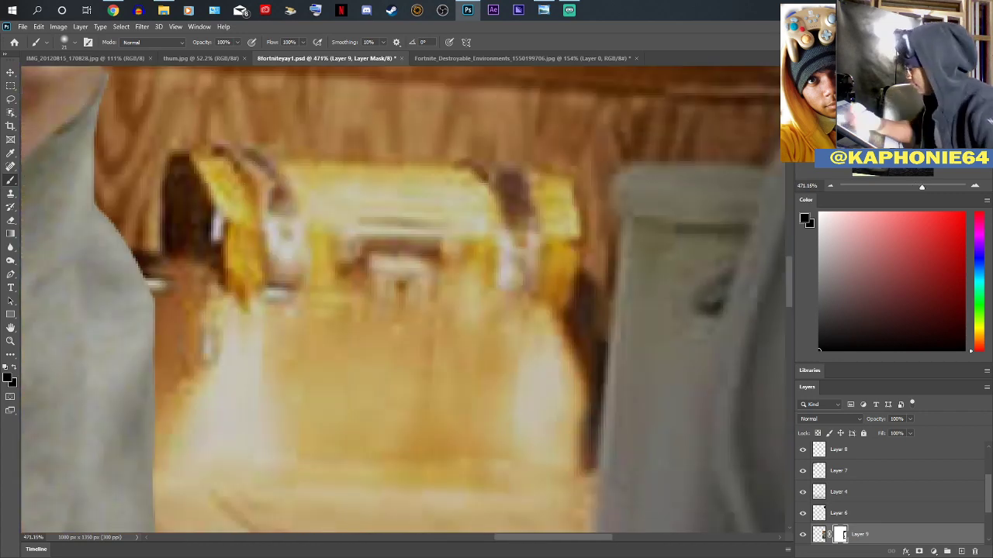
{"action": "left_click", "coordinate": [70, 42]}
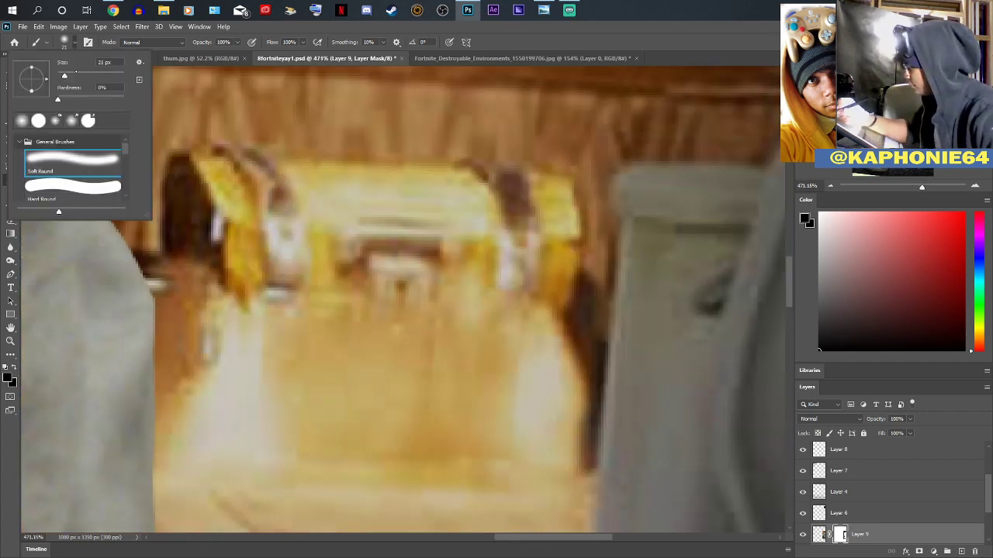
{"action": "left_click", "coordinate": [588, 255]}
{"action": "left_click_drag", "start_coordinate": [592, 348], "coordinate": [598, 332]}
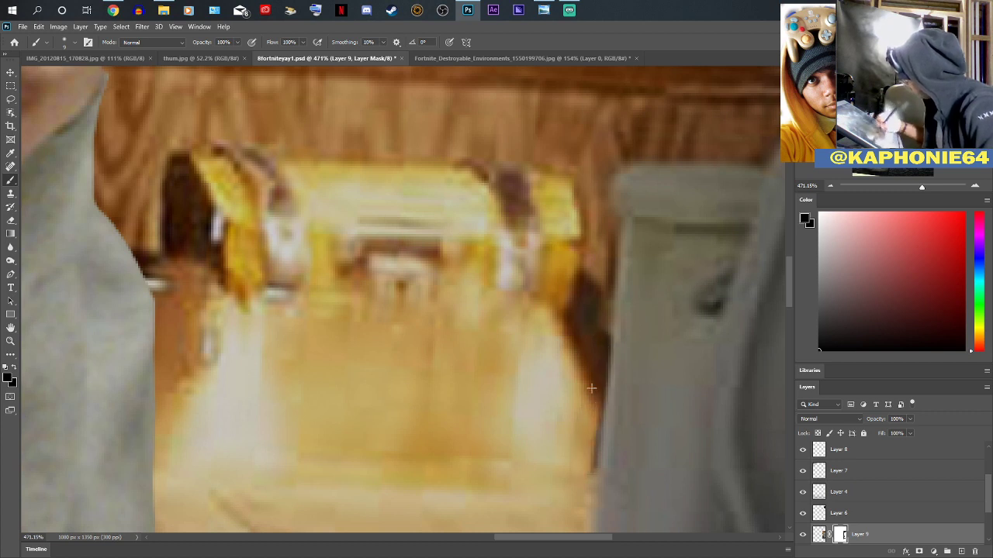
{"action": "left_click_drag", "start_coordinate": [591, 388], "coordinate": [595, 475]}
{"action": "left_click_drag", "start_coordinate": [596, 441], "coordinate": [594, 473]}
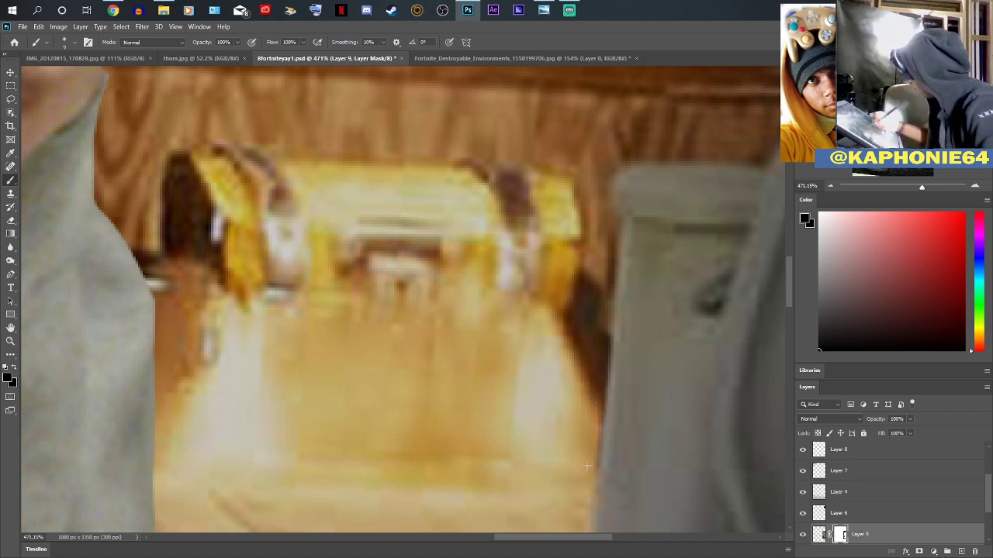
{"action": "left_click_drag", "start_coordinate": [607, 414], "coordinate": [599, 379]}
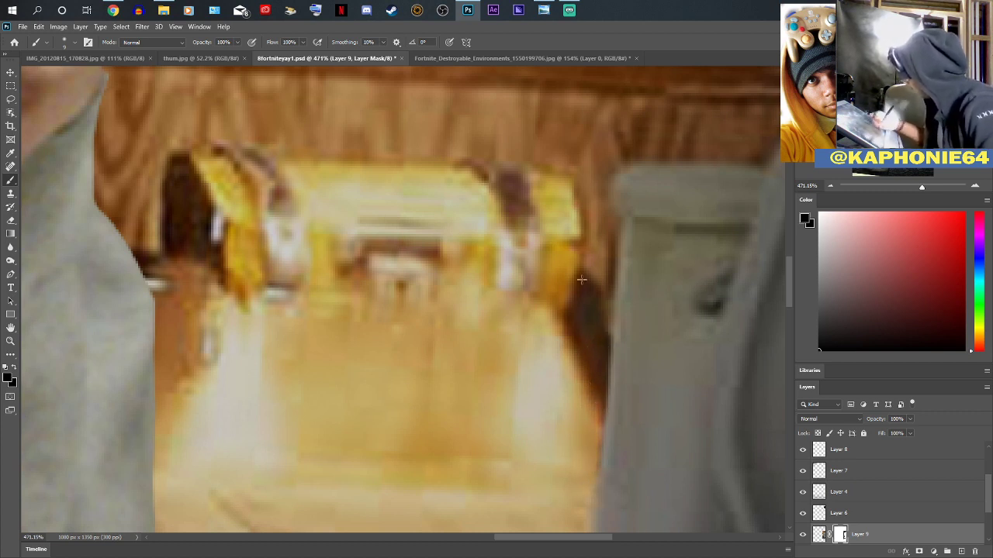
{"action": "key", "text": "ctrl+0"}
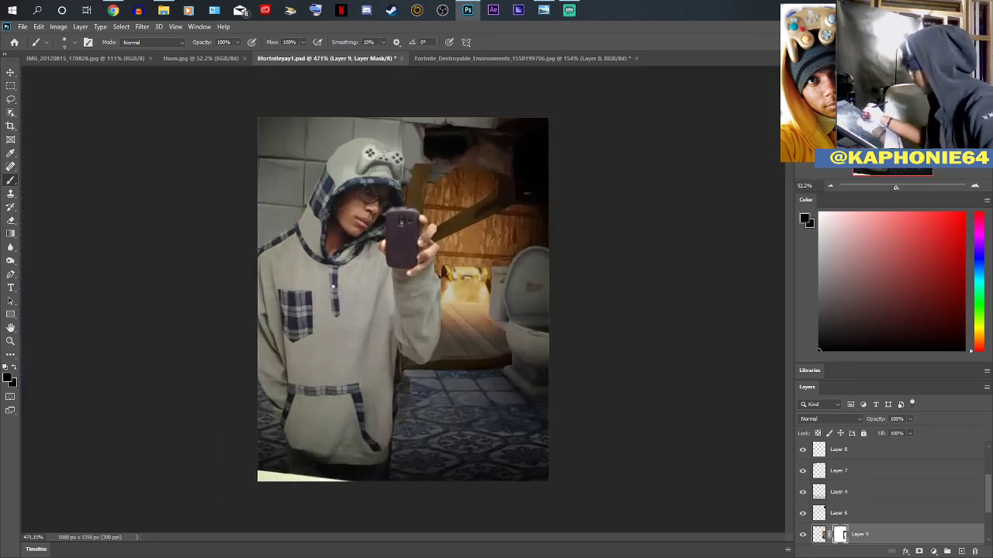
{"action": "scroll", "coordinate": [402, 299], "scroll_direction": "down", "scroll_amount": 1}
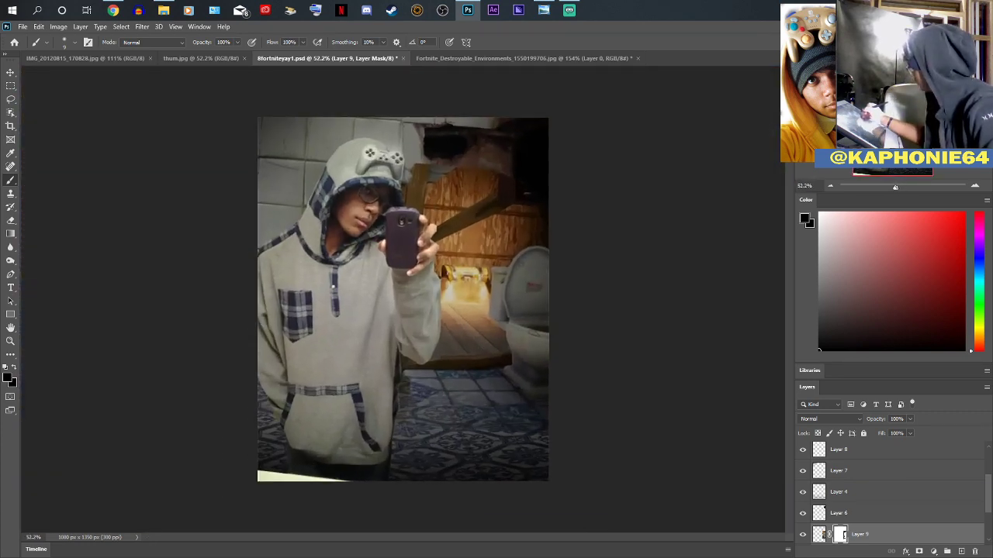
{"action": "scroll", "coordinate": [403, 300], "scroll_direction": "down", "scroll_amount": 3}
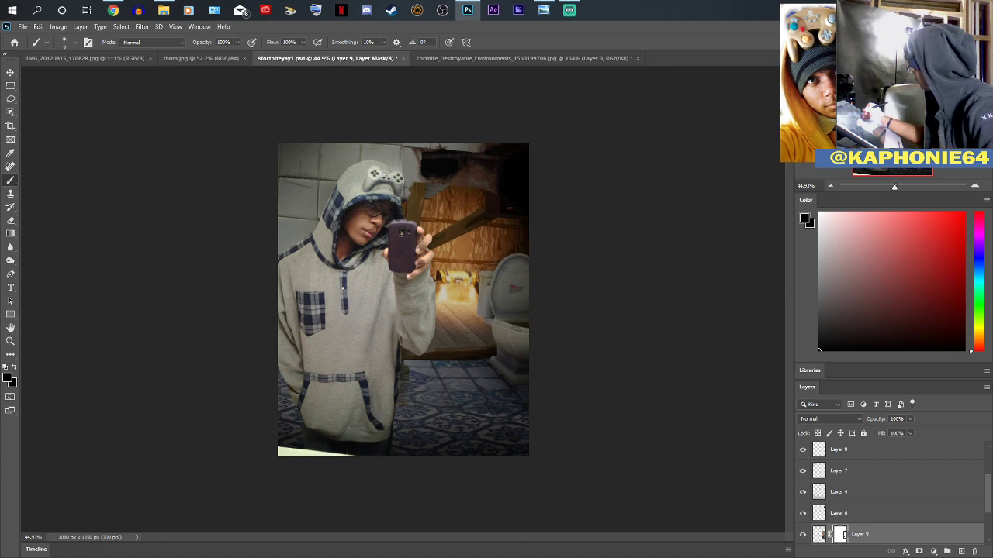
{"action": "scroll", "coordinate": [403, 299], "scroll_direction": "up", "scroll_amount": 2}
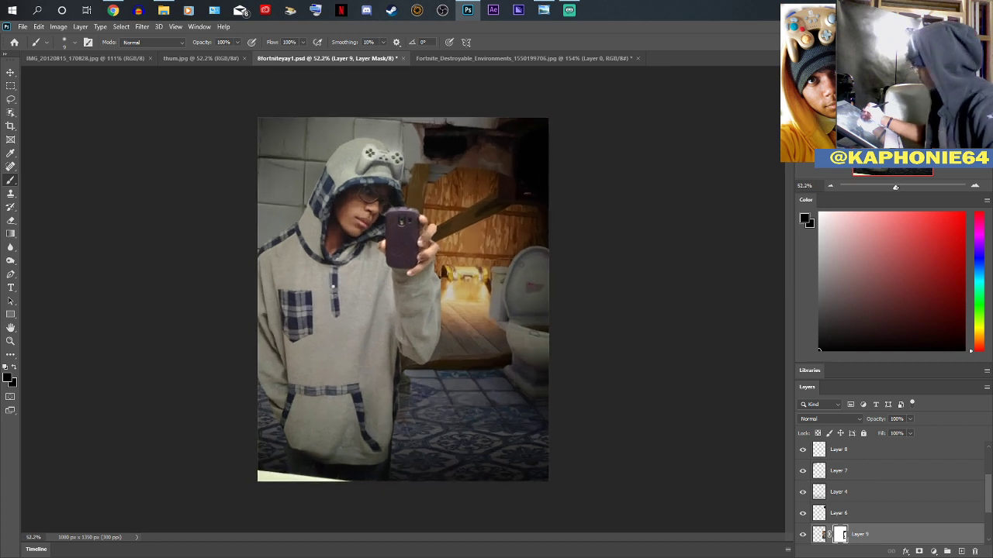
{"action": "scroll", "coordinate": [402, 299], "scroll_direction": "up", "scroll_amount": 1}
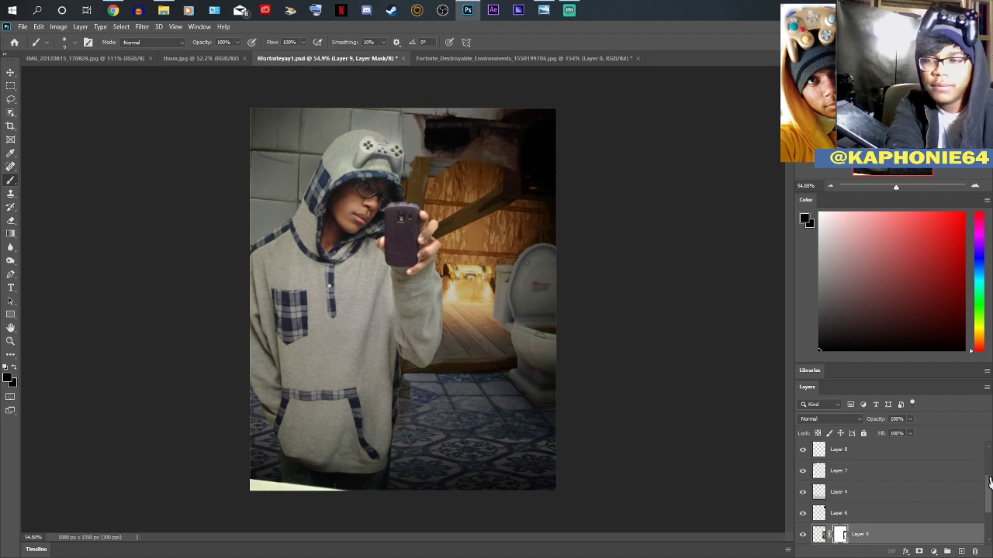
{"action": "left_click_drag", "start_coordinate": [989, 482], "coordinate": [989, 439]}
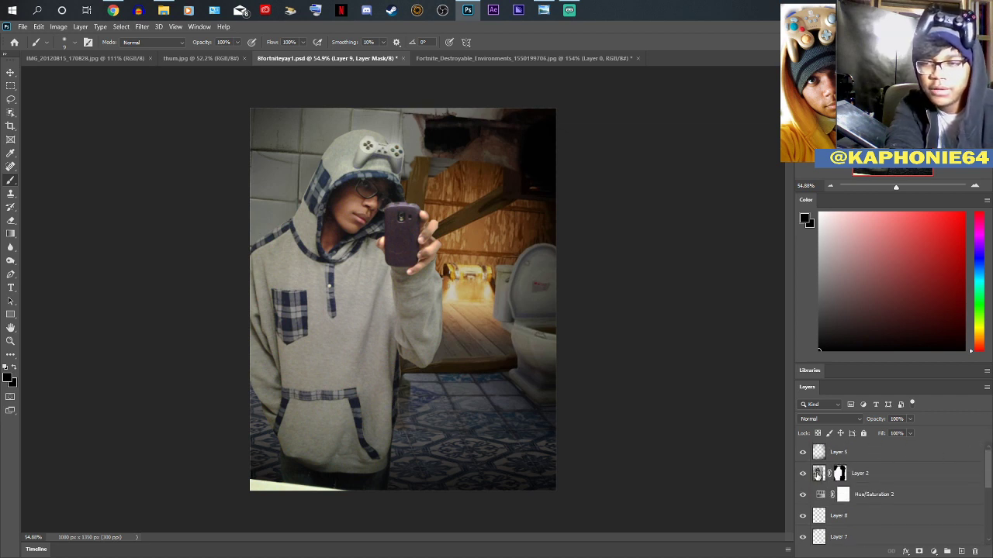
- Compare Hue/Saturation 2 on and off, then reset it and set its Lightness to -15
{"action": "left_click", "coordinate": [821, 496]}
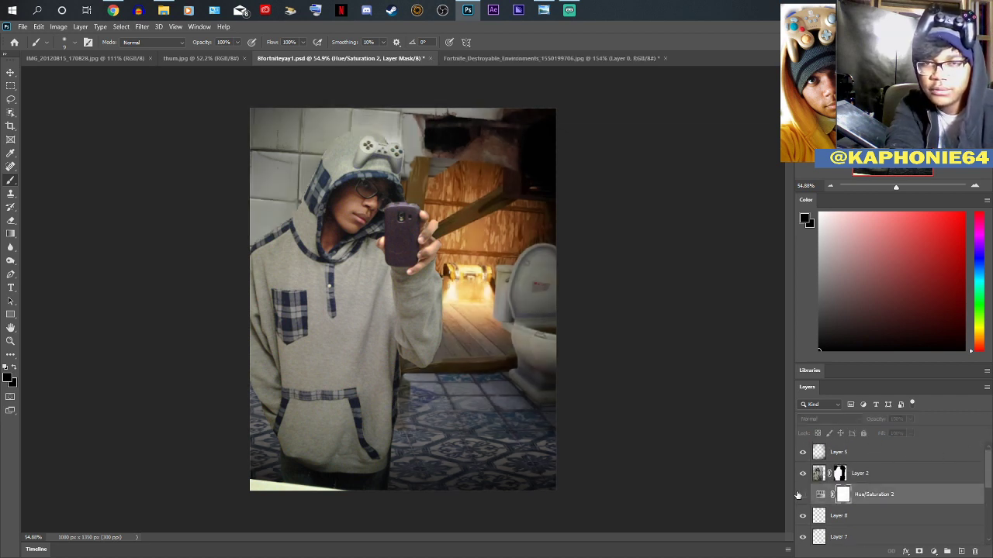
{"action": "left_click", "coordinate": [802, 495]}
{"action": "double_click", "coordinate": [820, 497]}
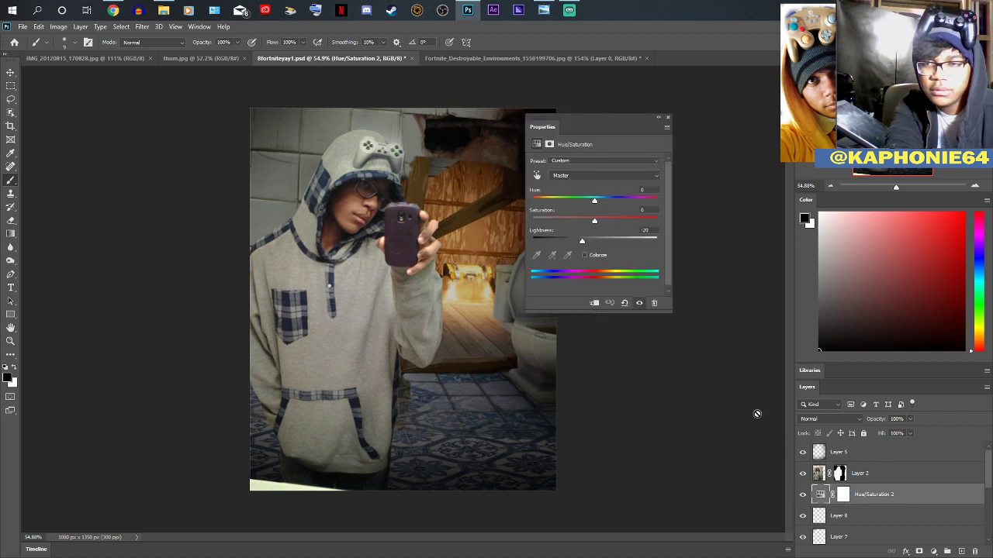
{"action": "left_click_drag", "start_coordinate": [584, 246], "coordinate": [587, 248]}
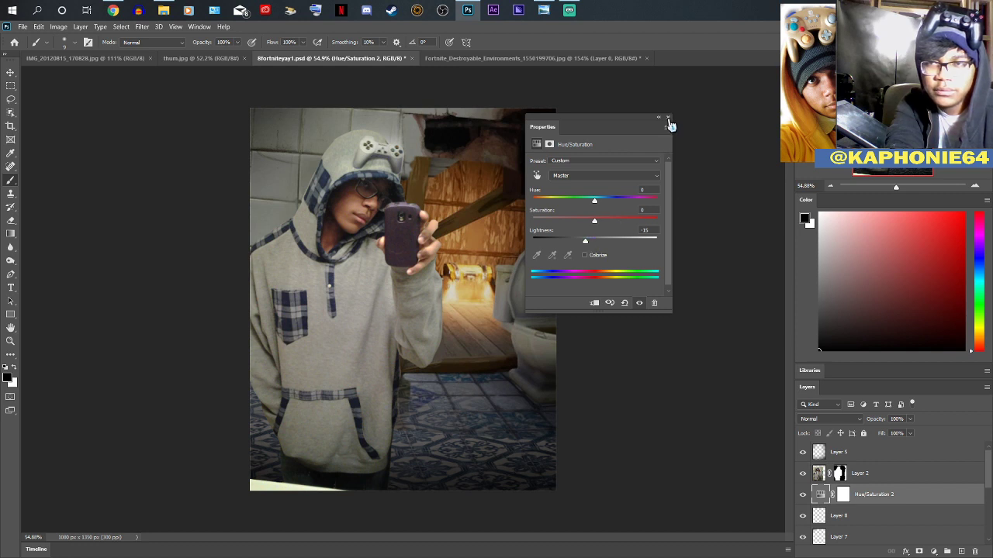
{"action": "left_click", "coordinate": [627, 304]}
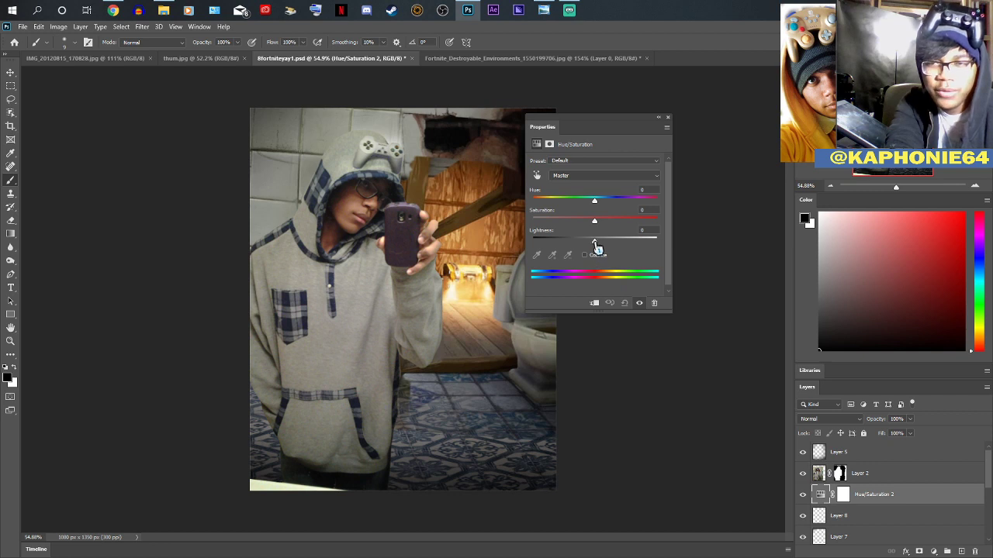
{"action": "left_click_drag", "start_coordinate": [594, 242], "coordinate": [585, 242]}
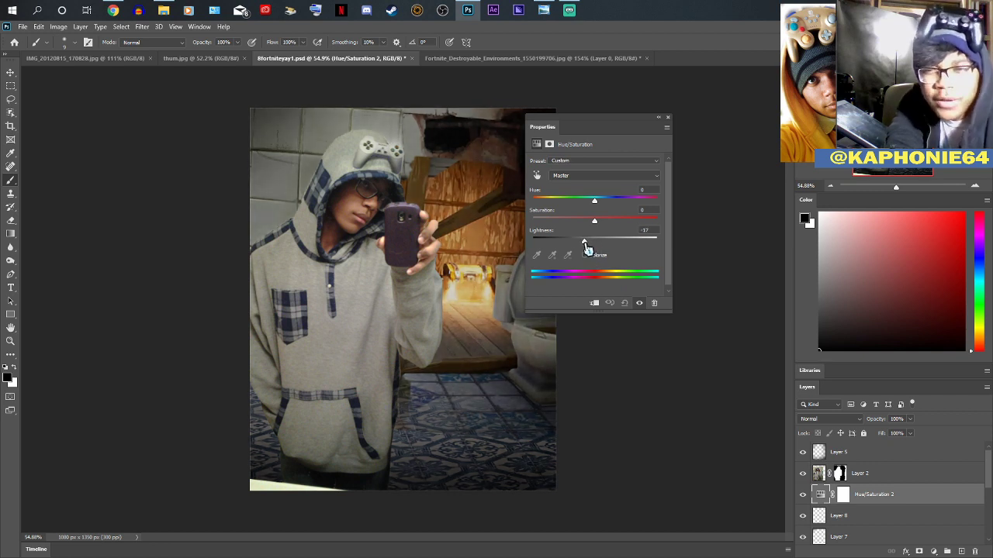
{"action": "left_click", "coordinate": [669, 117]}
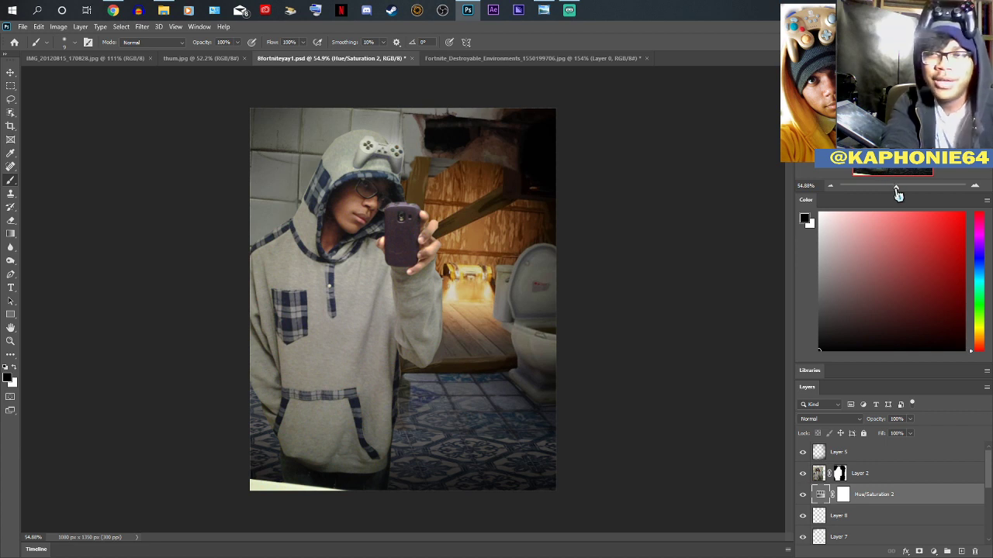
{"action": "left_click_drag", "start_coordinate": [896, 189], "coordinate": [896, 197]}
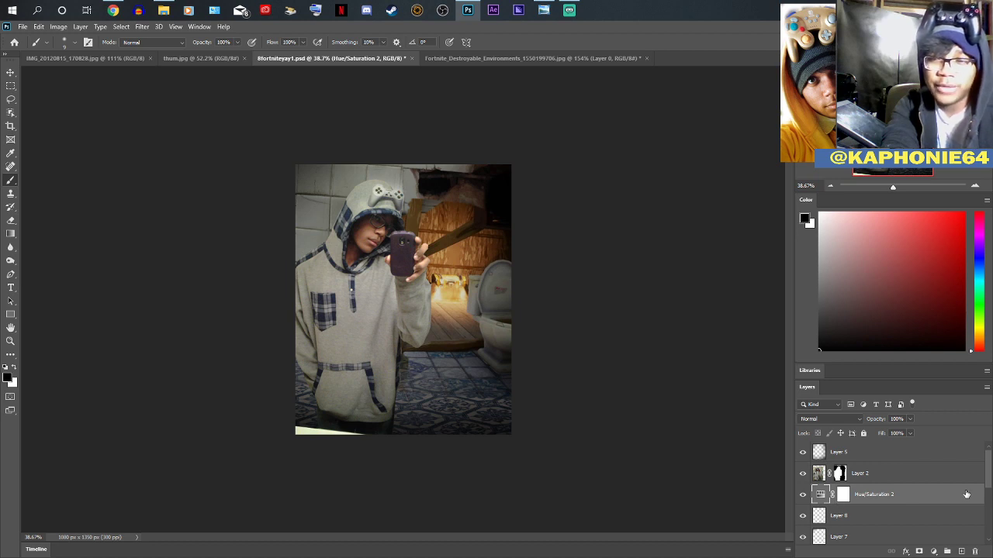
{"action": "left_click_drag", "start_coordinate": [989, 473], "coordinate": [930, 510]}
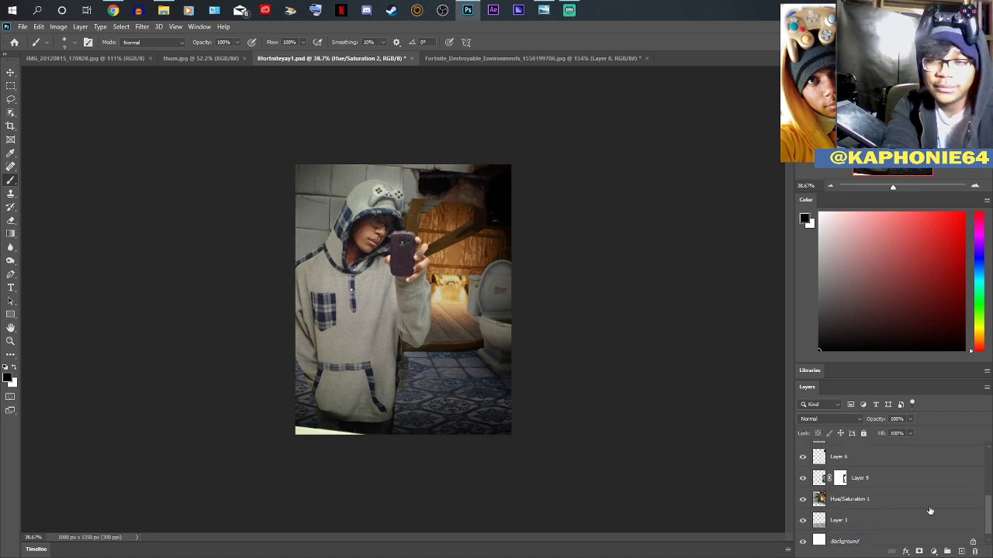
{"action": "left_click", "coordinate": [803, 500]}
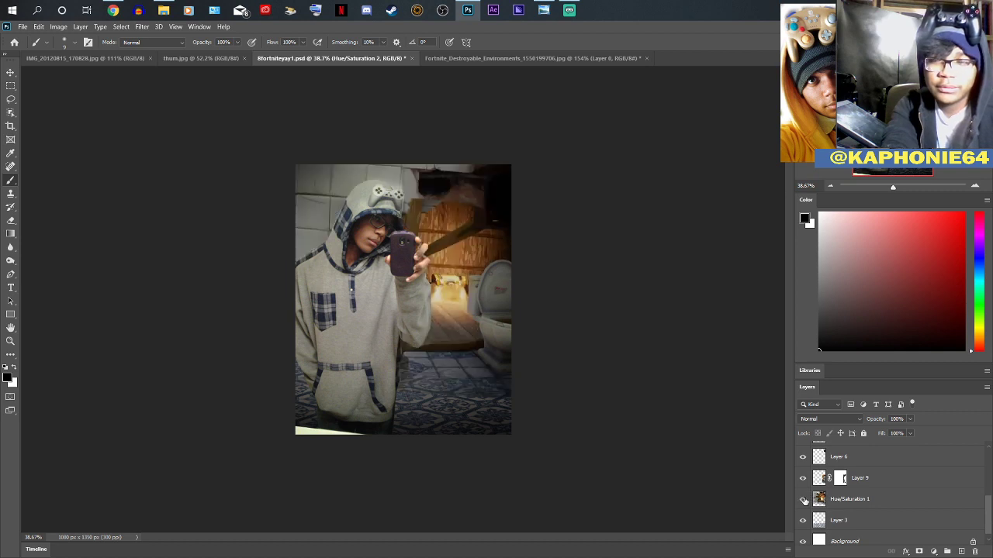
{"action": "left_click", "coordinate": [804, 520]}
{"action": "left_click", "coordinate": [804, 520]}
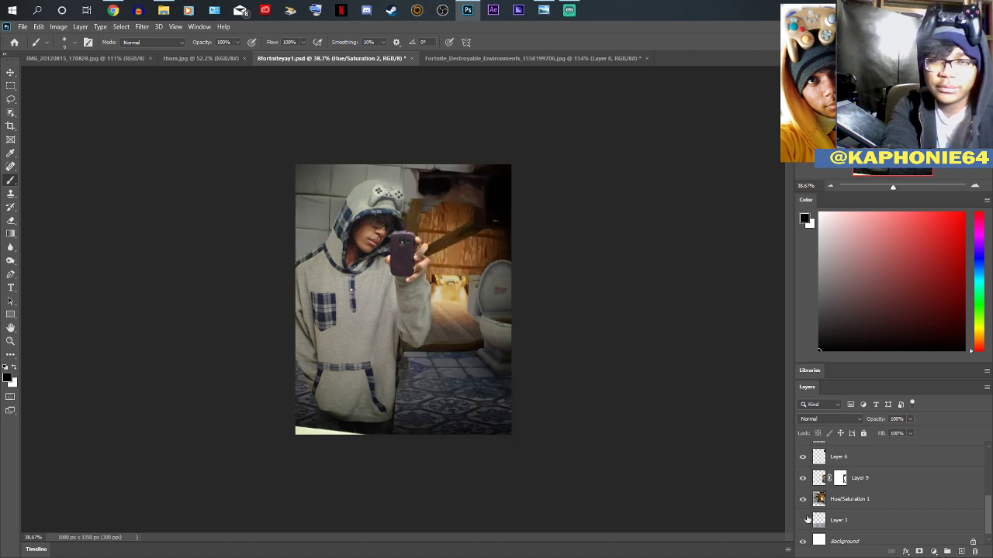
{"action": "left_click", "coordinate": [804, 519]}
- Add a layer mask to Hue/Saturation 1 and pick a soft round brush
{"action": "left_click", "coordinate": [827, 504]}
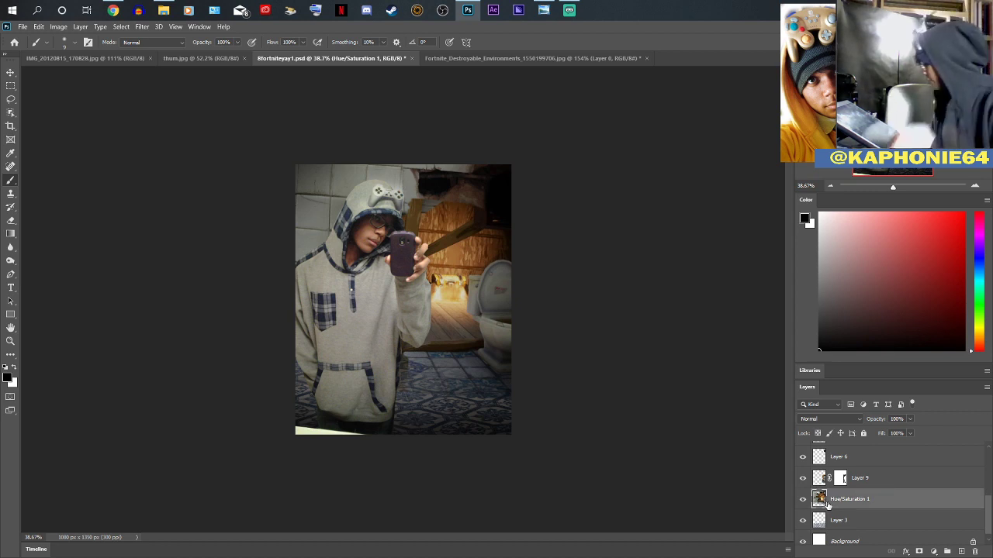
{"action": "left_click", "coordinate": [918, 552]}
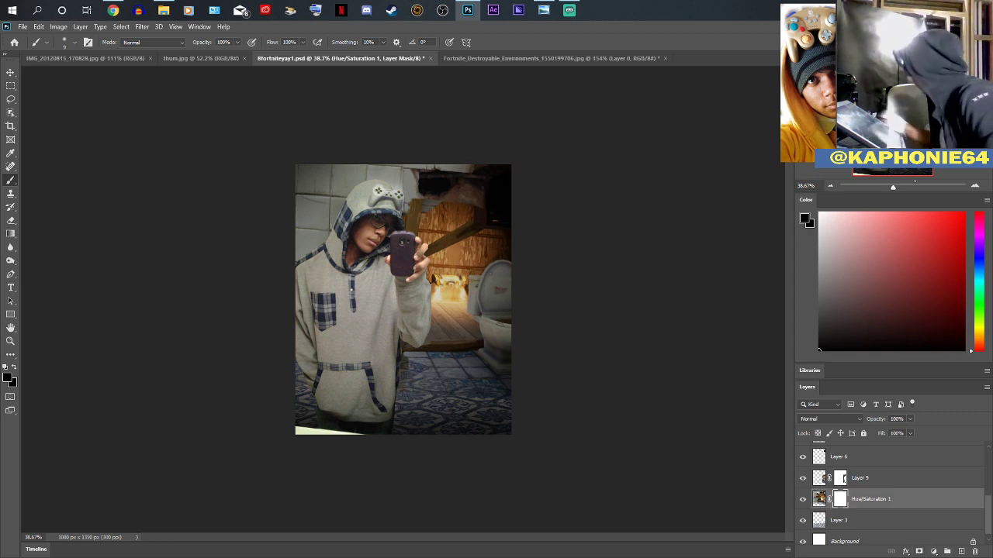
{"action": "scroll", "coordinate": [404, 342], "scroll_direction": "up", "scroll_amount": 5}
{"action": "scroll", "coordinate": [102, 81], "scroll_direction": "up", "scroll_amount": 2}
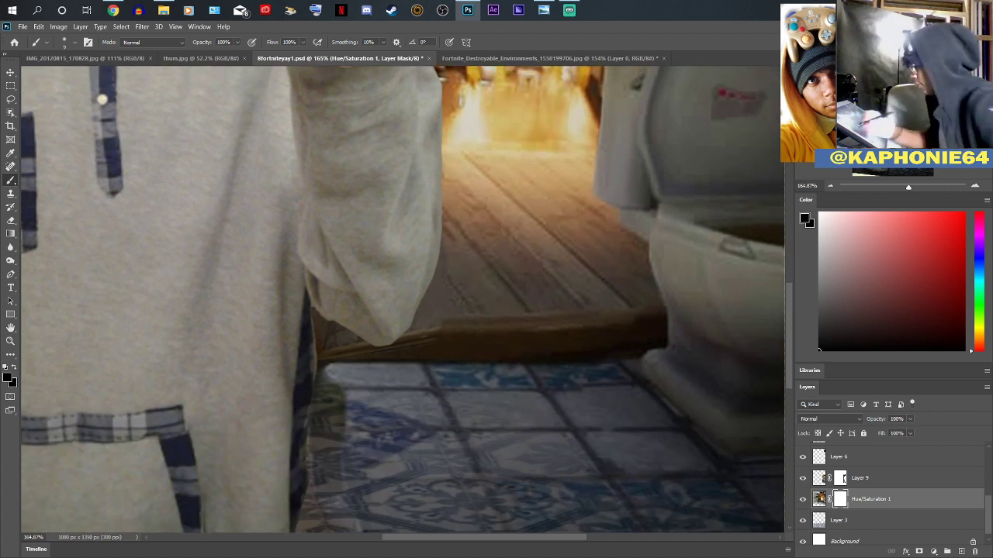
{"action": "key", "text": "s"}
{"action": "left_click", "coordinate": [39, 42]}
{"action": "double_click", "coordinate": [45, 204]}
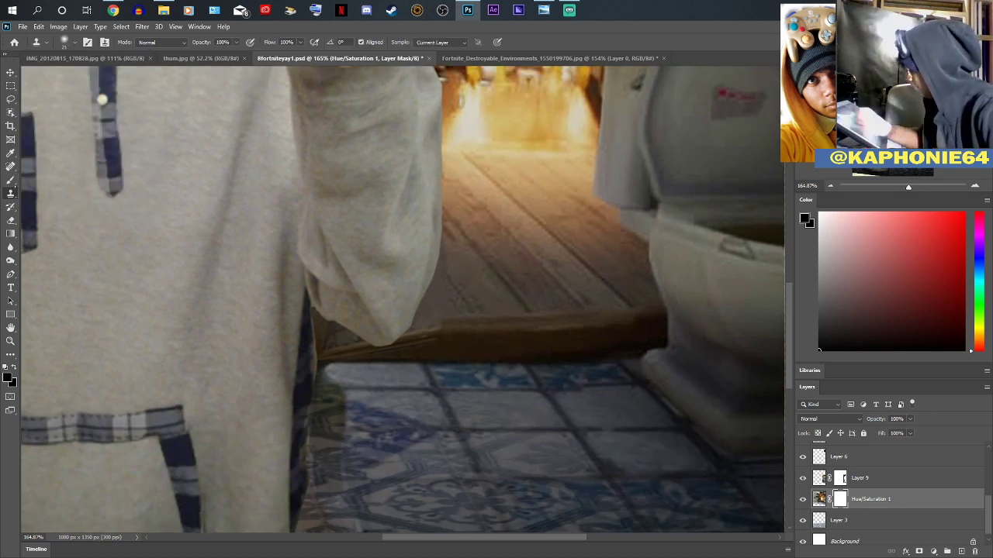
{"action": "left_click", "coordinate": [64, 42]}
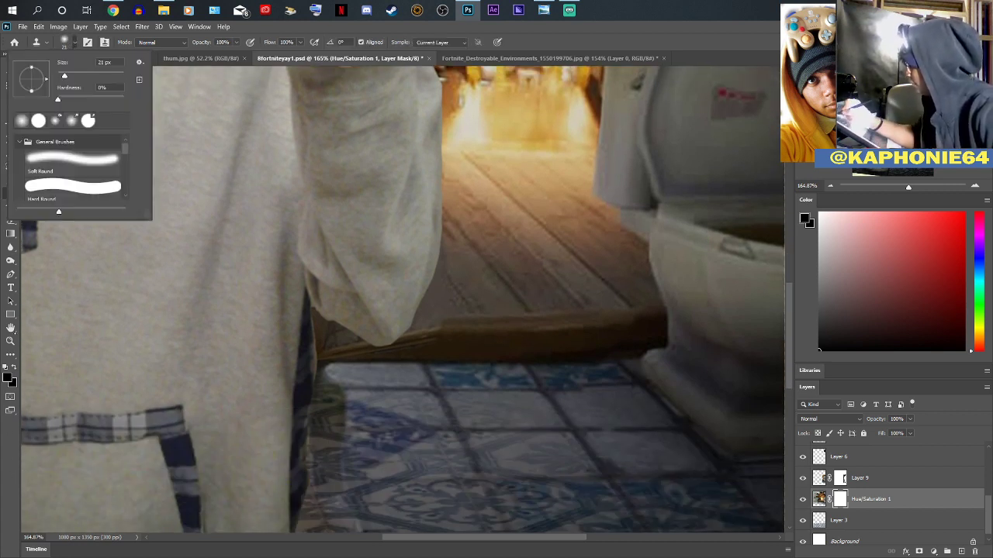
{"action": "key", "text": "Escape"}
{"action": "key", "text": "b"}
{"action": "left_click", "coordinate": [64, 42]}
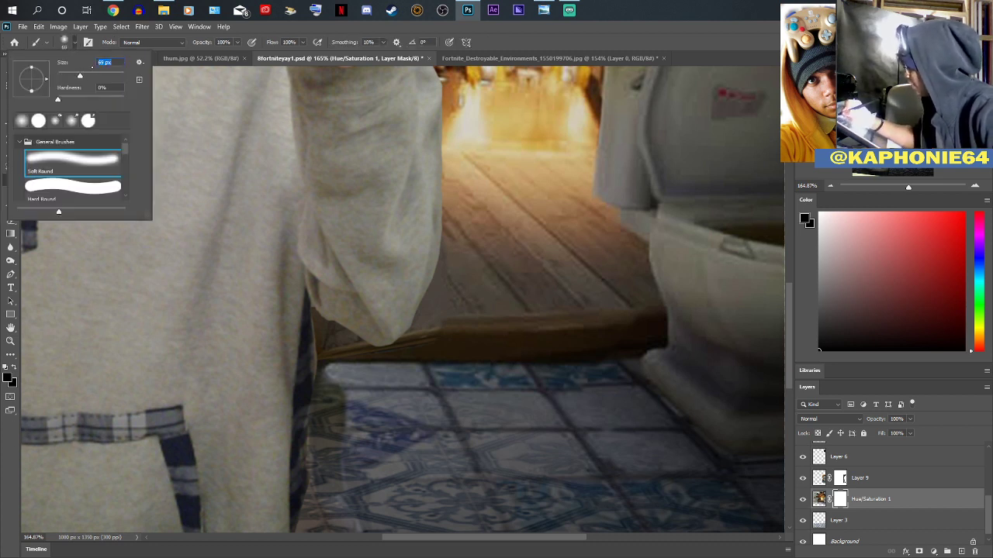
{"action": "double_click", "coordinate": [27, 99]}
- Paint the mask over the floor tiles near the toilet and the wall base to brighten them
{"action": "left_click_drag", "start_coordinate": [505, 443], "coordinate": [442, 404]}
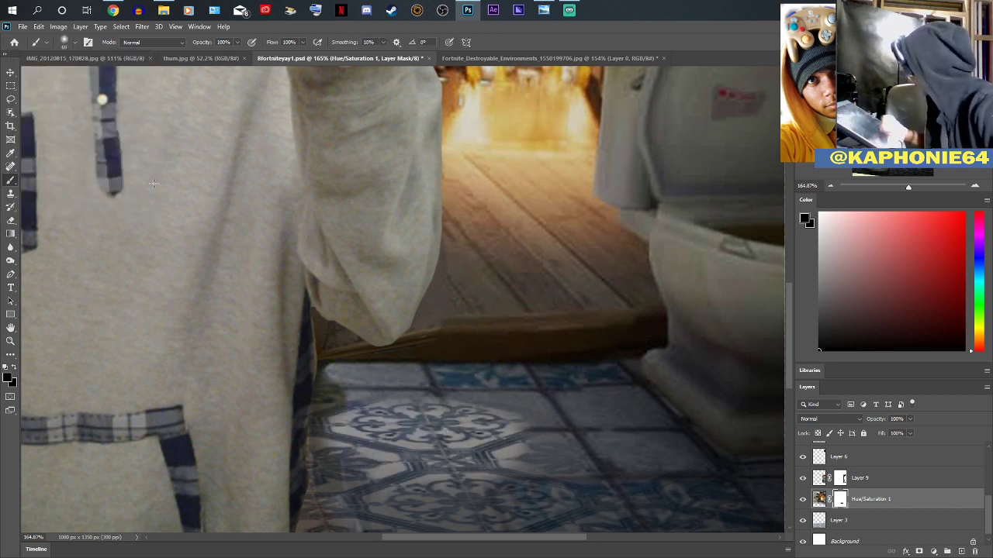
{"action": "left_click", "coordinate": [65, 42]}
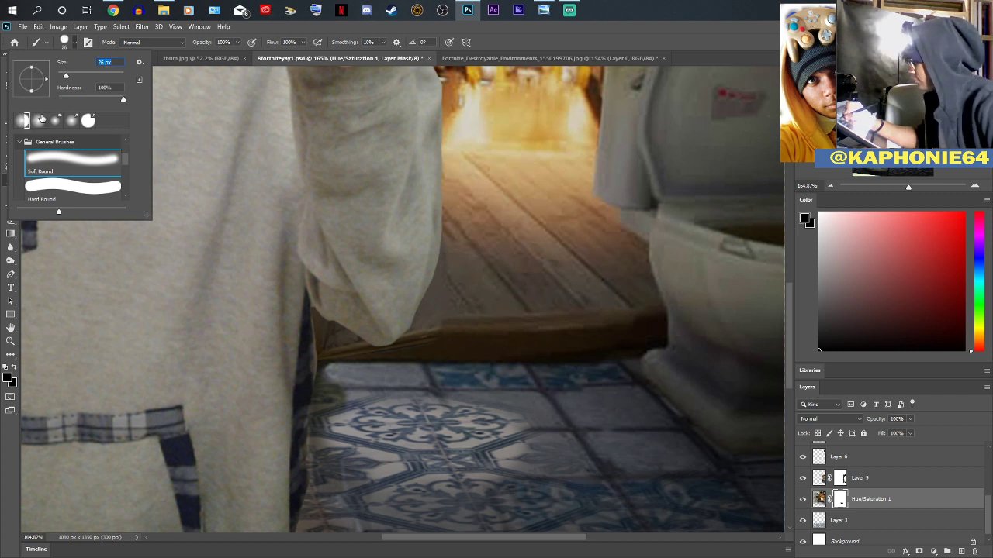
{"action": "left_click", "coordinate": [404, 411]}
{"action": "mouse_move", "coordinate": [404, 411]}
{"action": "left_mouse_down"}
{"action": "mouse_move", "coordinate": [393, 382]}
{"action": "mouse_move", "coordinate": [425, 483]}
{"action": "mouse_move", "coordinate": [346, 498]}
{"action": "left_mouse_up"}
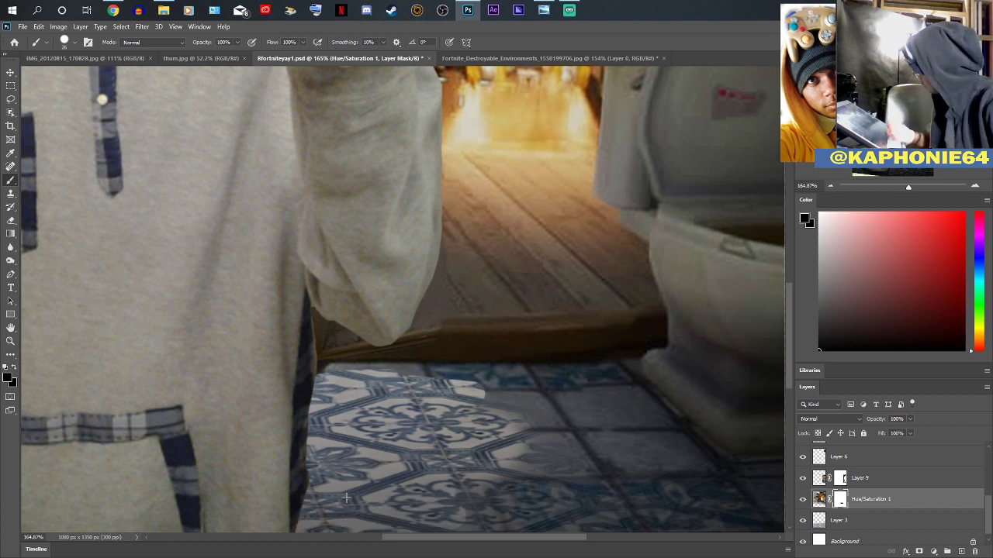
{"action": "right_click", "coordinate": [75, 102]}
{"action": "scroll", "coordinate": [69, 163], "scroll_direction": "up", "scroll_amount": 2}
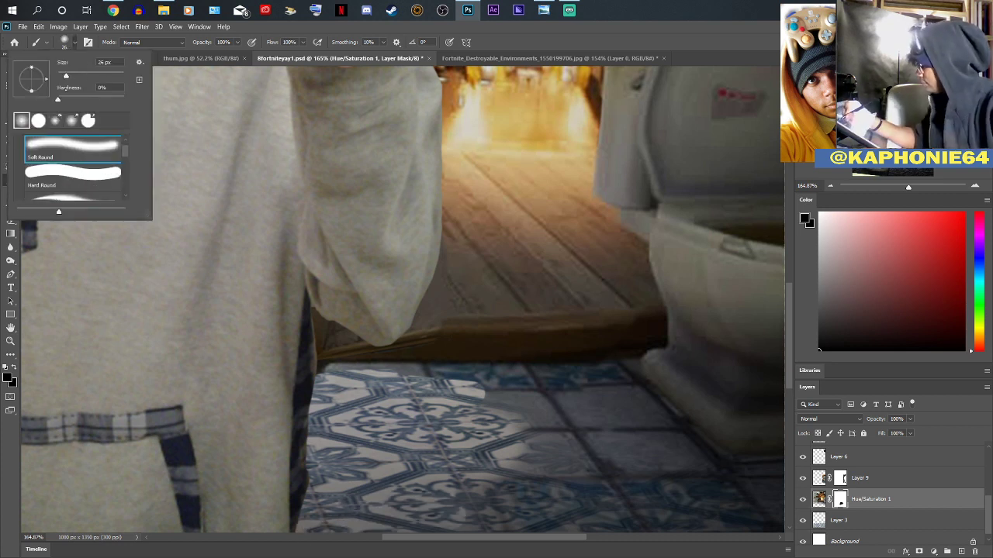
{"action": "left_click", "coordinate": [37, 287]}
- Brighten the shadowed tiles across the right side of the floor and at the right edge
{"action": "mouse_move", "coordinate": [571, 470]}
{"action": "left_mouse_down"}
{"action": "mouse_move", "coordinate": [542, 434]}
{"action": "mouse_move", "coordinate": [476, 398]}
{"action": "mouse_move", "coordinate": [581, 380]}
{"action": "mouse_move", "coordinate": [431, 373]}
{"action": "mouse_move", "coordinate": [496, 371]}
{"action": "mouse_move", "coordinate": [311, 387]}
{"action": "mouse_move", "coordinate": [360, 393]}
{"action": "left_mouse_up"}
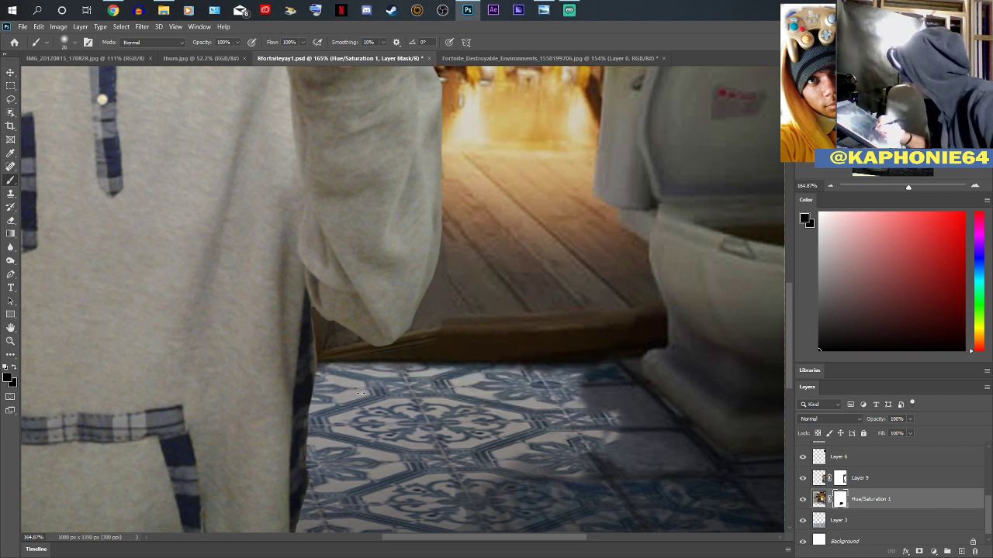
{"action": "mouse_move", "coordinate": [585, 385]}
{"action": "left_mouse_down"}
{"action": "mouse_move", "coordinate": [606, 404]}
{"action": "mouse_move", "coordinate": [598, 477]}
{"action": "mouse_move", "coordinate": [622, 479]}
{"action": "mouse_move", "coordinate": [476, 468]}
{"action": "mouse_move", "coordinate": [589, 496]}
{"action": "mouse_move", "coordinate": [496, 528]}
{"action": "left_mouse_up"}
{"action": "scroll", "coordinate": [649, 290], "scroll_direction": "down", "scroll_amount": 5}
{"action": "mouse_move", "coordinate": [650, 290]}
{"action": "left_mouse_down"}
{"action": "mouse_move", "coordinate": [682, 334]}
{"action": "mouse_move", "coordinate": [740, 368]}
{"action": "mouse_move", "coordinate": [510, 351]}
{"action": "mouse_move", "coordinate": [651, 335]}
{"action": "mouse_move", "coordinate": [622, 267]}
{"action": "left_mouse_up"}
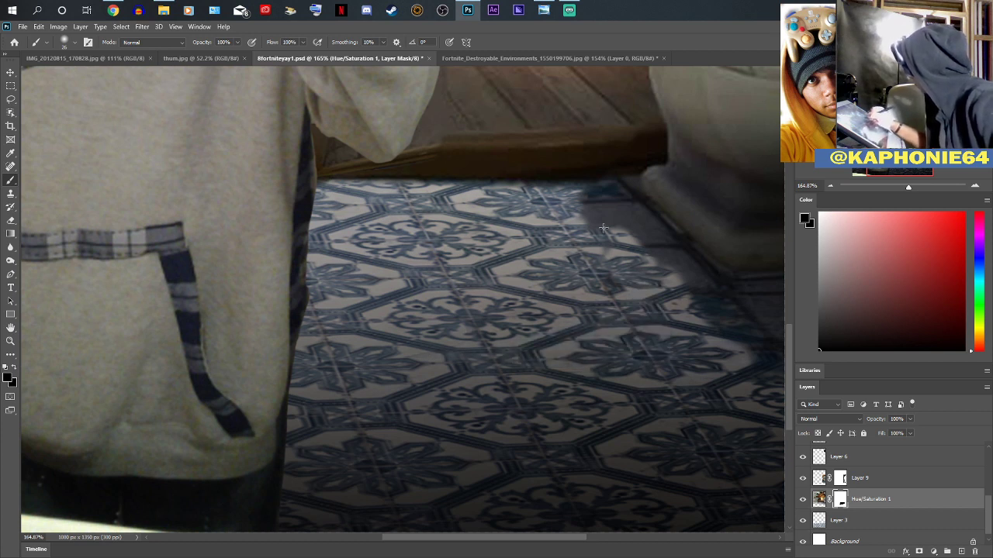
{"action": "mouse_move", "coordinate": [604, 228]}
{"action": "left_mouse_down"}
{"action": "mouse_move", "coordinate": [648, 245]}
{"action": "mouse_move", "coordinate": [721, 334]}
{"action": "mouse_move", "coordinate": [740, 341]}
{"action": "left_mouse_up"}
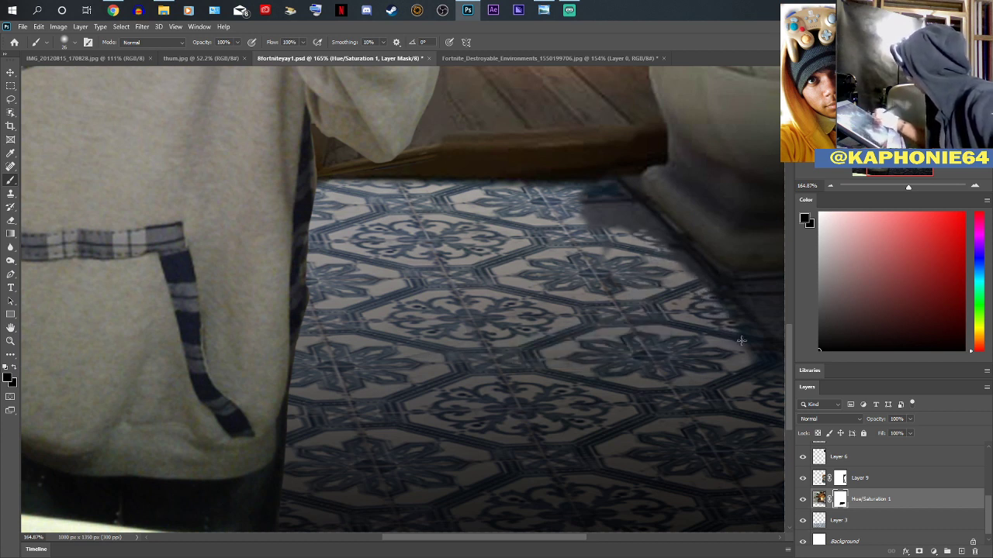
{"action": "scroll", "coordinate": [740, 341], "scroll_direction": "up", "scroll_amount": 3}
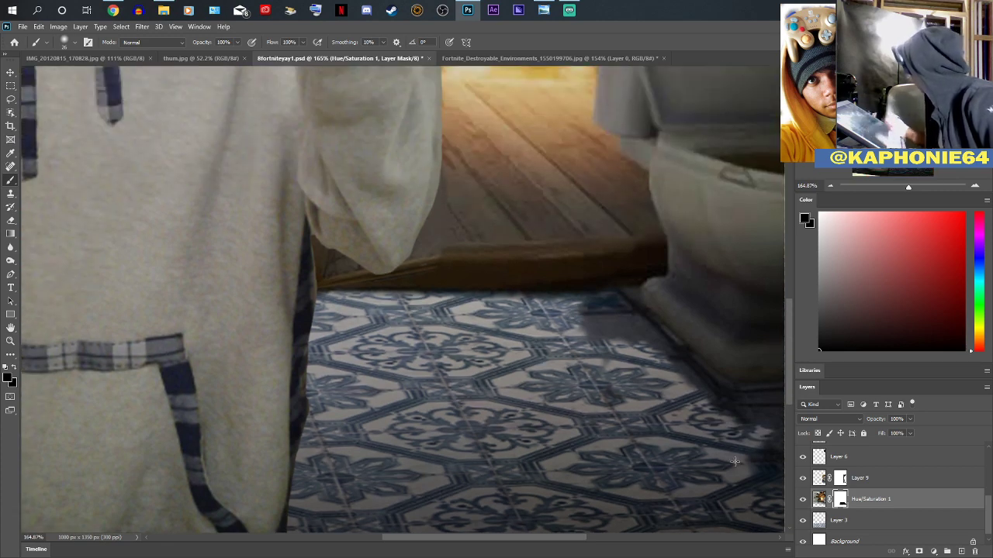
{"action": "mouse_move", "coordinate": [734, 463]}
{"action": "left_mouse_down"}
{"action": "mouse_move", "coordinate": [772, 458]}
{"action": "mouse_move", "coordinate": [749, 462]}
{"action": "mouse_move", "coordinate": [709, 433]}
{"action": "mouse_move", "coordinate": [753, 423]}
{"action": "left_mouse_up"}
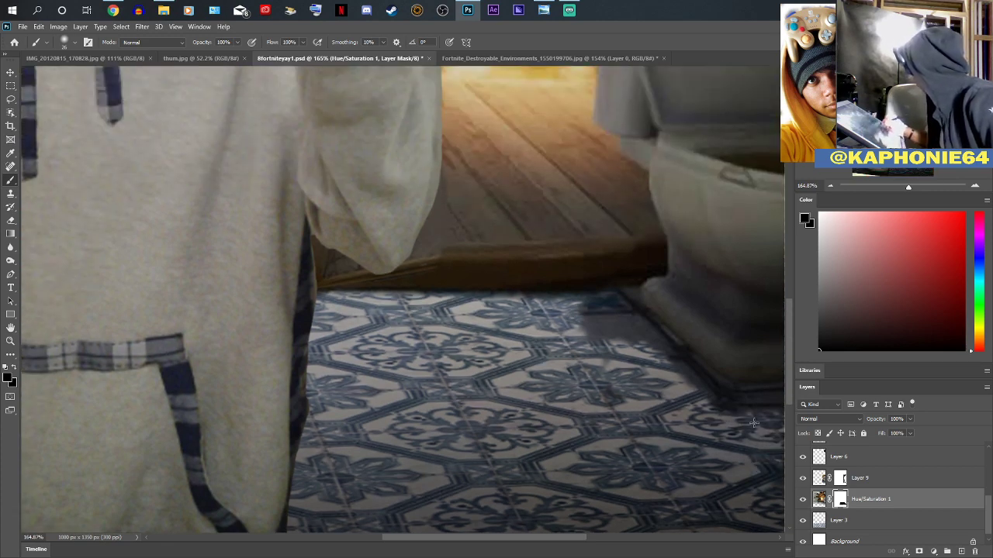
- On Layer 9's mask, paint out the dark shadow patch on the tiles beside the toilet, then view the whole image
{"action": "left_click", "coordinate": [837, 480]}
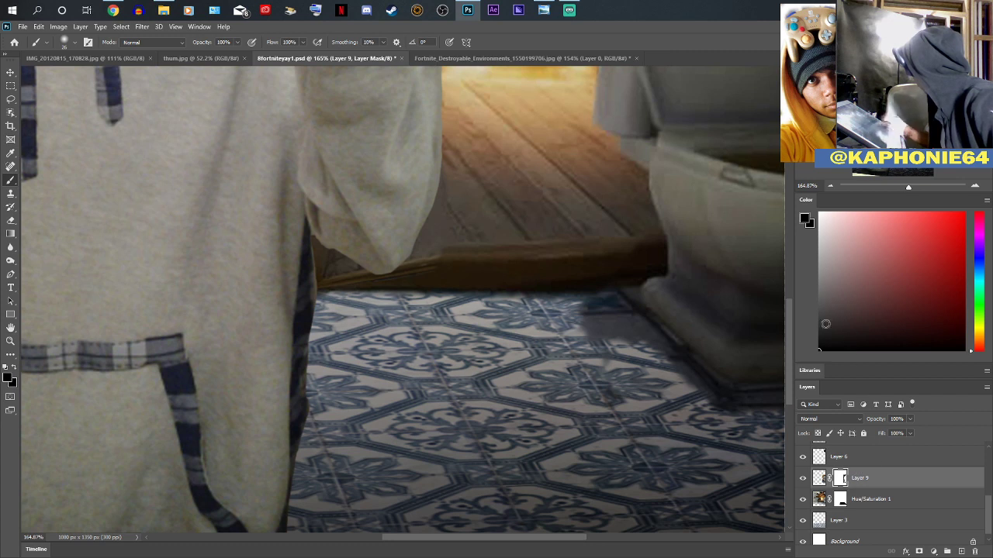
{"action": "mouse_move", "coordinate": [626, 342]}
{"action": "left_mouse_down"}
{"action": "mouse_move", "coordinate": [582, 306]}
{"action": "mouse_move", "coordinate": [632, 336]}
{"action": "left_mouse_up"}
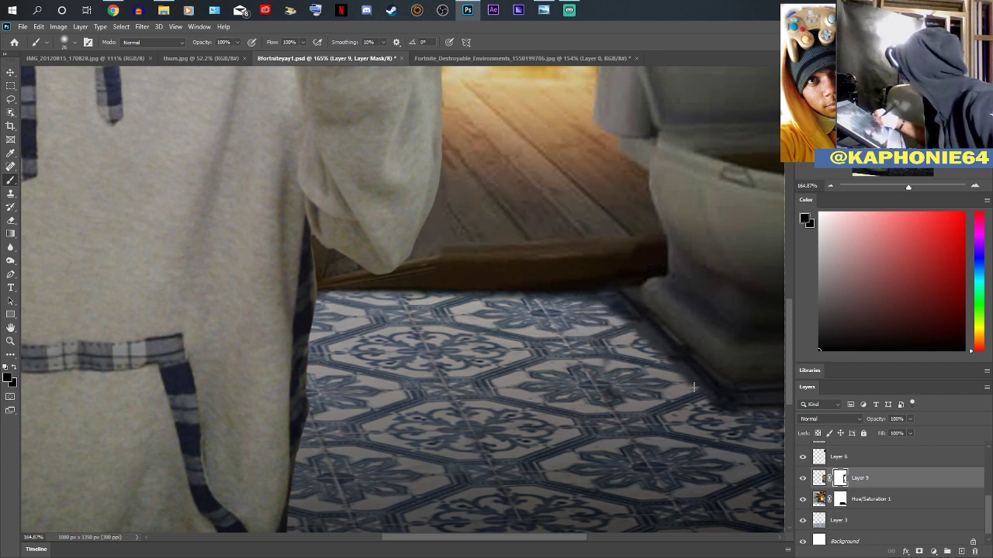
{"action": "left_click_drag", "start_coordinate": [908, 187], "coordinate": [892, 187]}
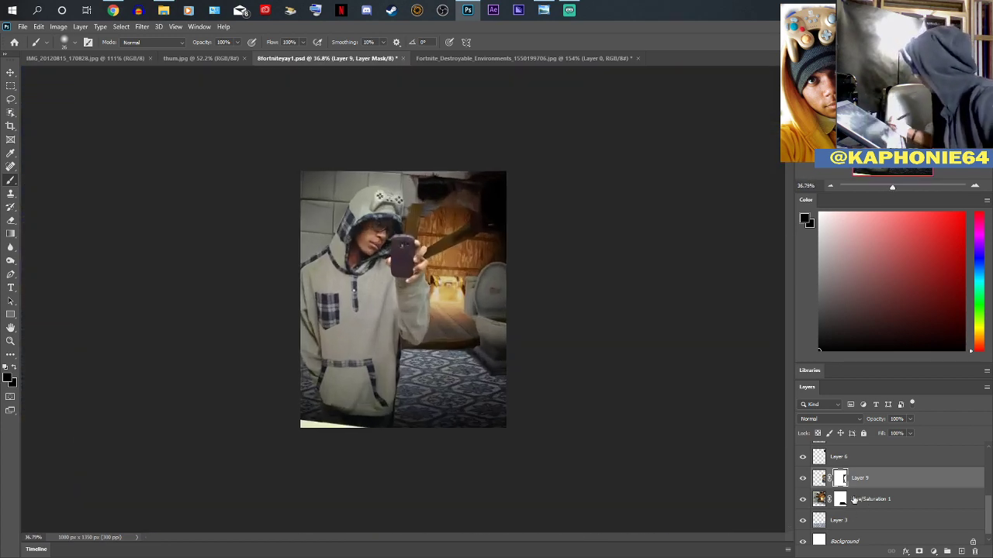
- Compare the composite with Layer 9 hidden and shown, and set the brush size to 60
{"action": "left_click", "coordinate": [802, 478]}
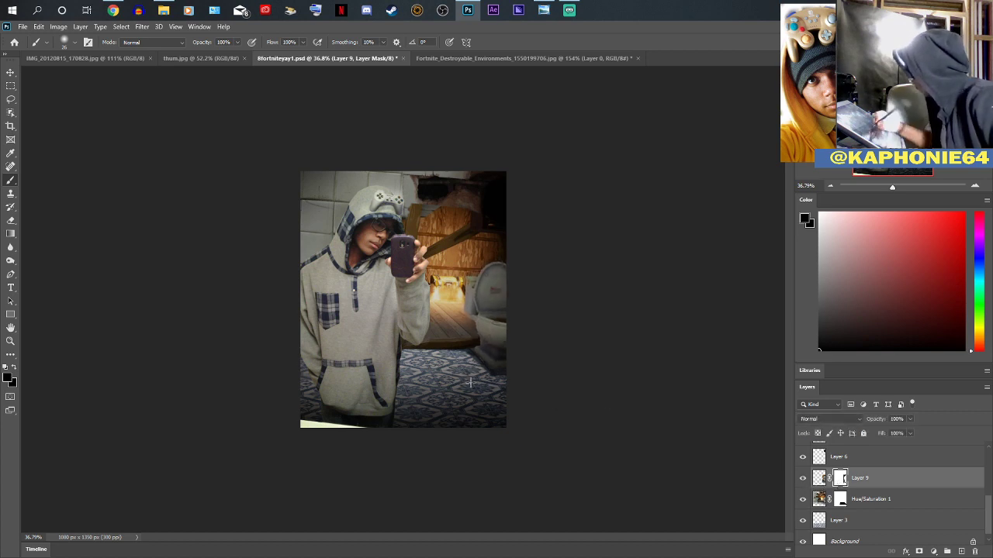
{"action": "left_click", "coordinate": [802, 478]}
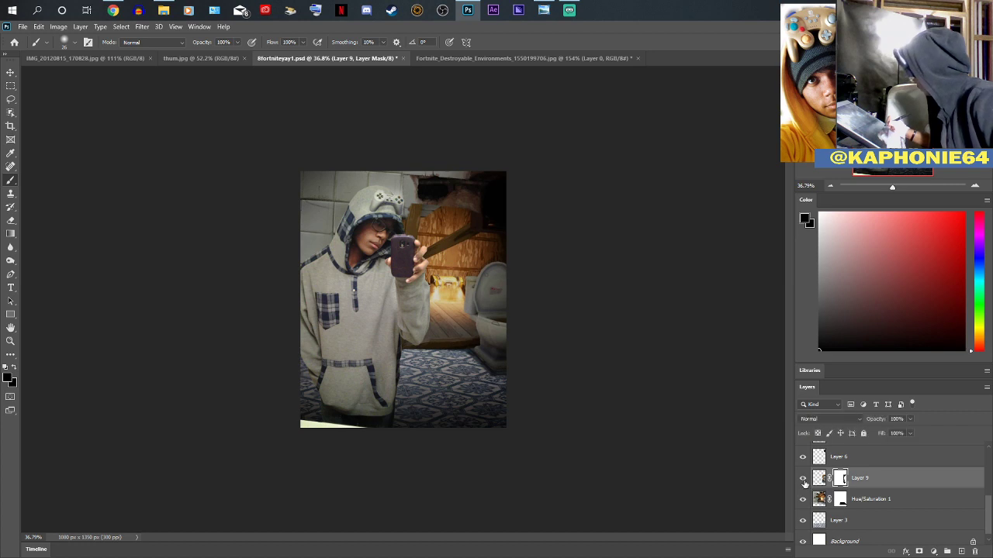
{"action": "left_click", "coordinate": [72, 44]}
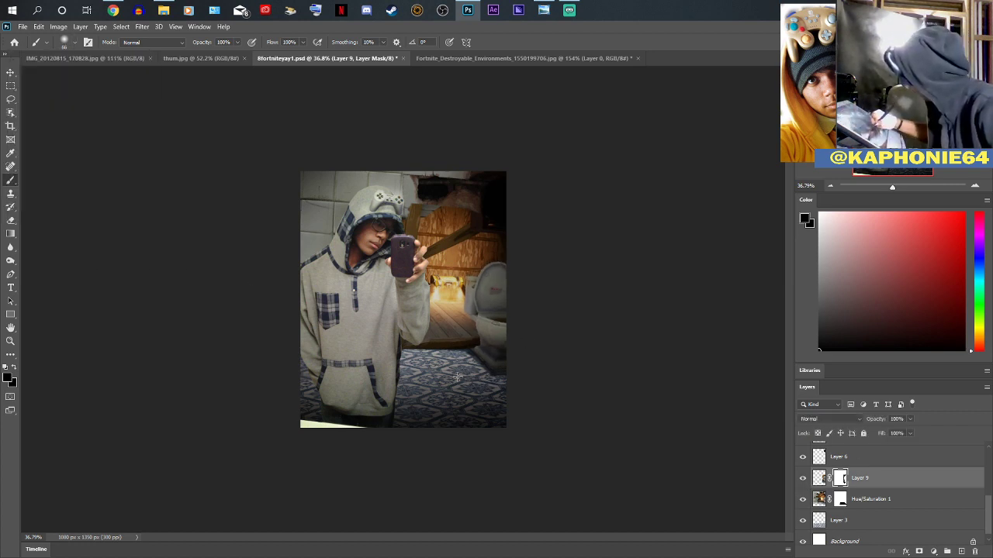
{"action": "left_click", "coordinate": [802, 477]}
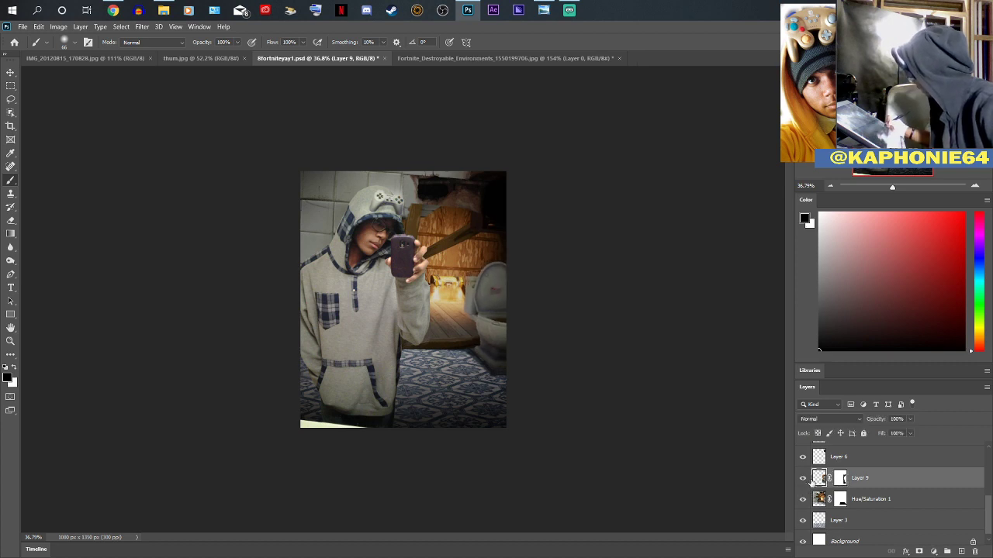
{"action": "left_click", "coordinate": [803, 479]}
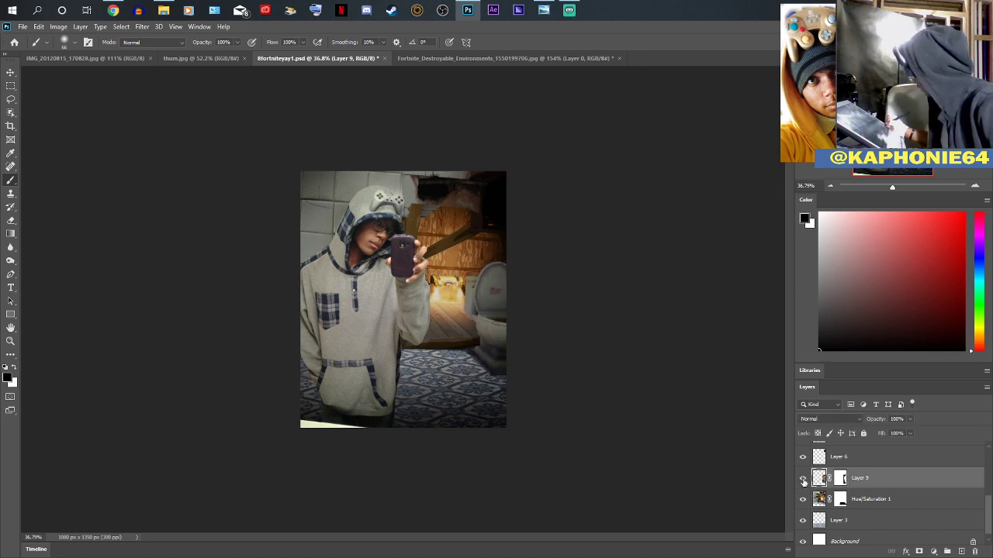
{"action": "left_click", "coordinate": [803, 479]}
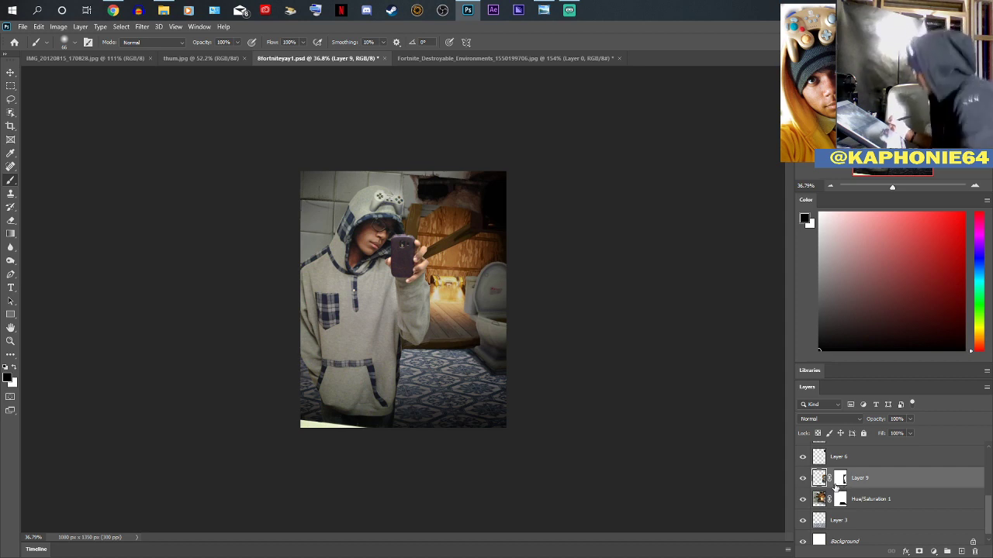
{"action": "left_click", "coordinate": [803, 479]}
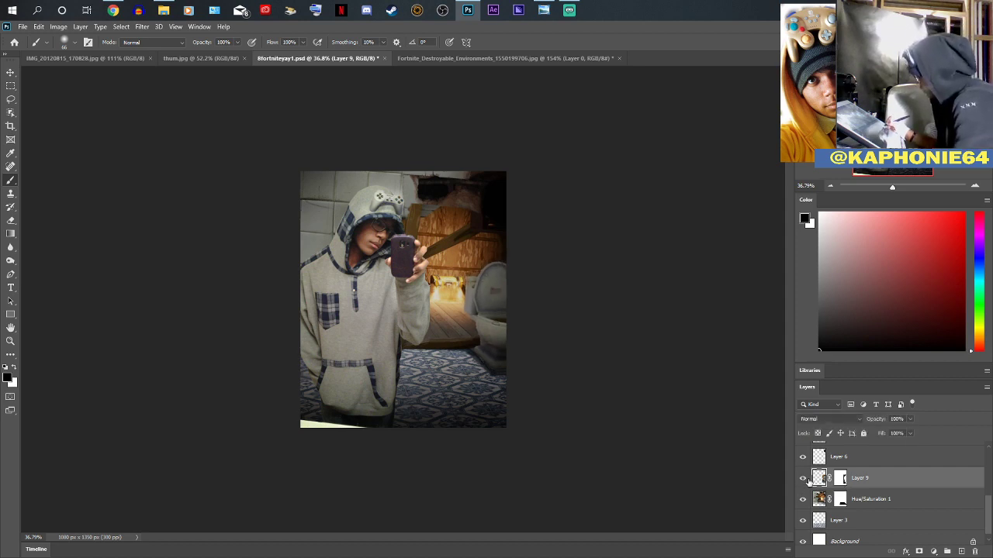
{"action": "left_click", "coordinate": [804, 478]}
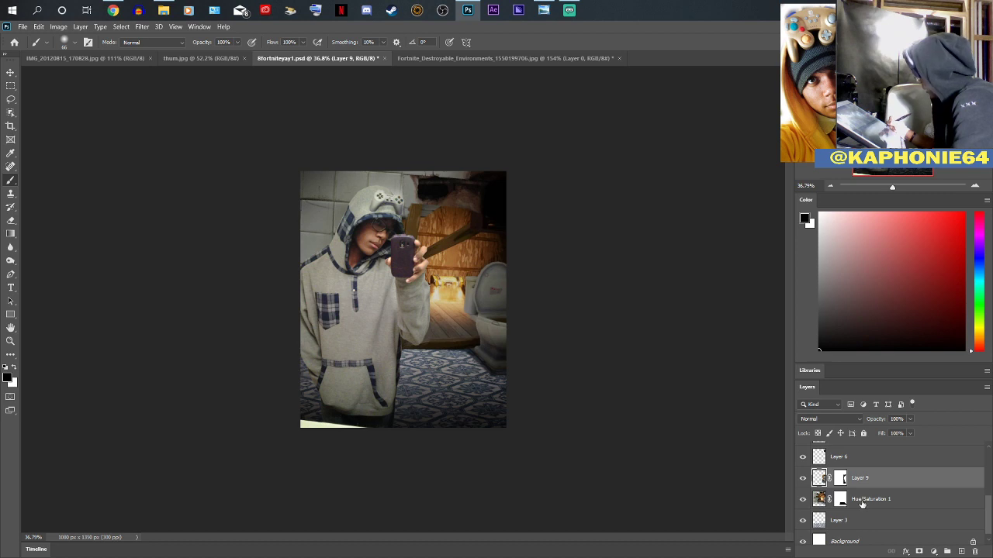
- Toggle the Hue/Saturation 1 adjustment to compare, then hide Layer 6
{"action": "left_click", "coordinate": [803, 500]}
{"action": "left_click", "coordinate": [803, 500]}
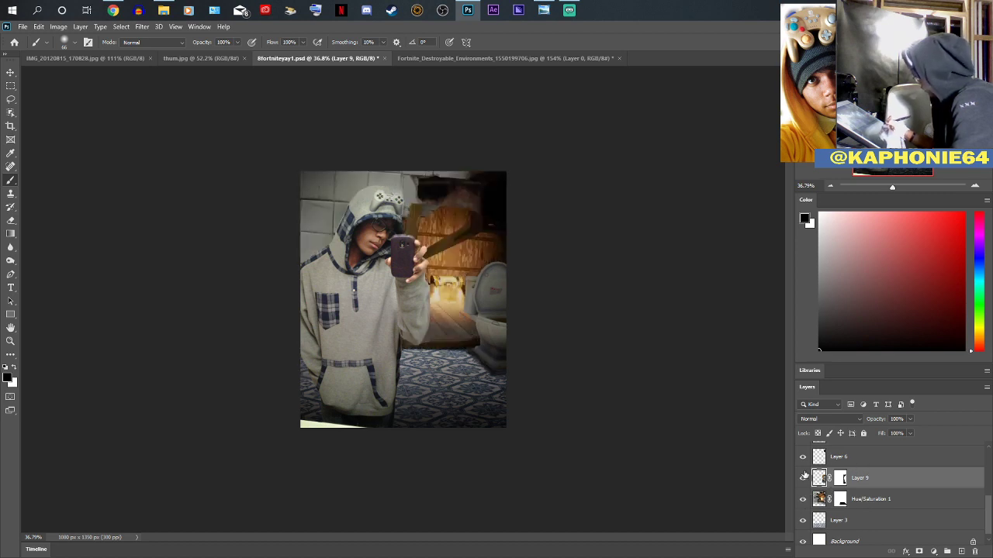
{"action": "left_click", "coordinate": [803, 478]}
{"action": "left_click", "coordinate": [836, 456]}
{"action": "left_click", "coordinate": [802, 459]}
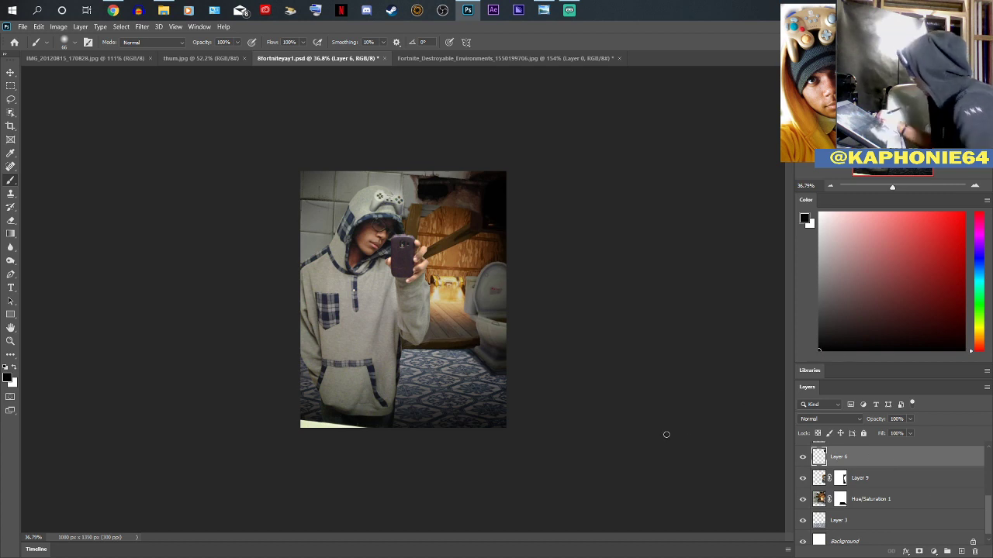
- Zoom in on the composite and add a new empty layer above Layer 6
{"action": "key", "text": "z"}
{"action": "left_click_drag", "start_coordinate": [514, 396], "coordinate": [552, 370]}
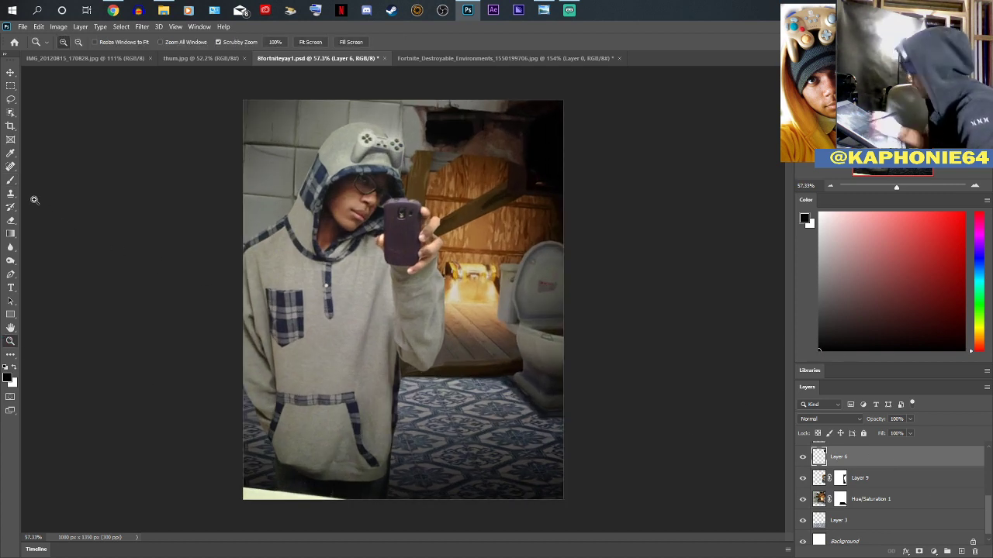
{"action": "key", "text": "b"}
{"action": "right_click", "coordinate": [101, 83]}
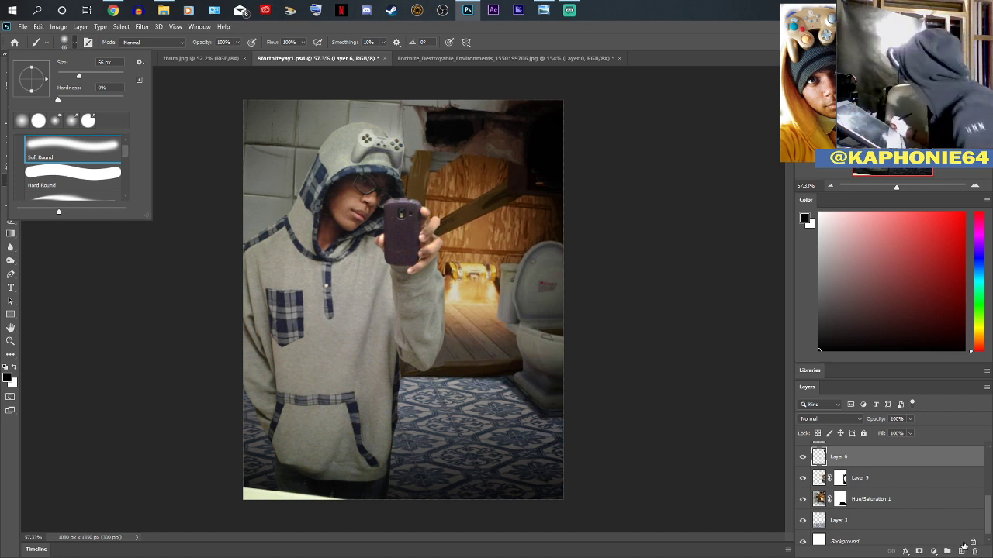
{"action": "key", "text": "ctrl+shift+alt+n"}
- Paint a dark shadow stroke near the floor with the Soft Round Pressure Size brush
{"action": "right_click", "coordinate": [59, 79]}
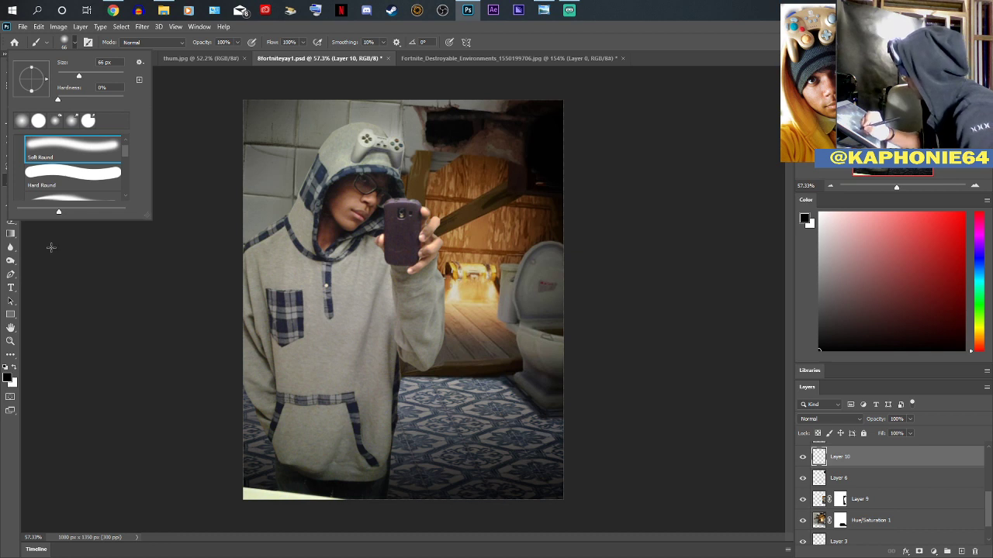
{"action": "scroll", "coordinate": [127, 198], "scroll_direction": "down", "scroll_amount": 1}
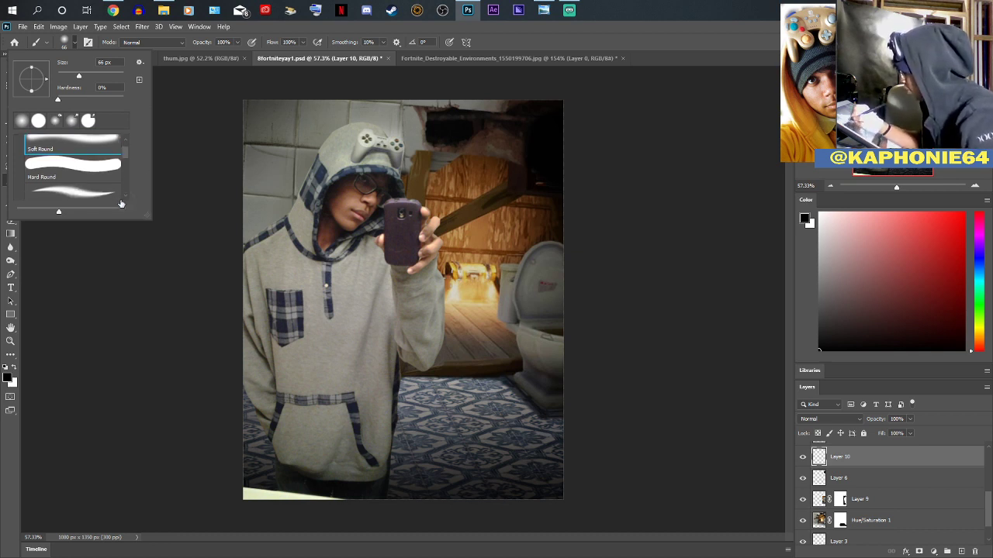
{"action": "left_click", "coordinate": [97, 189]}
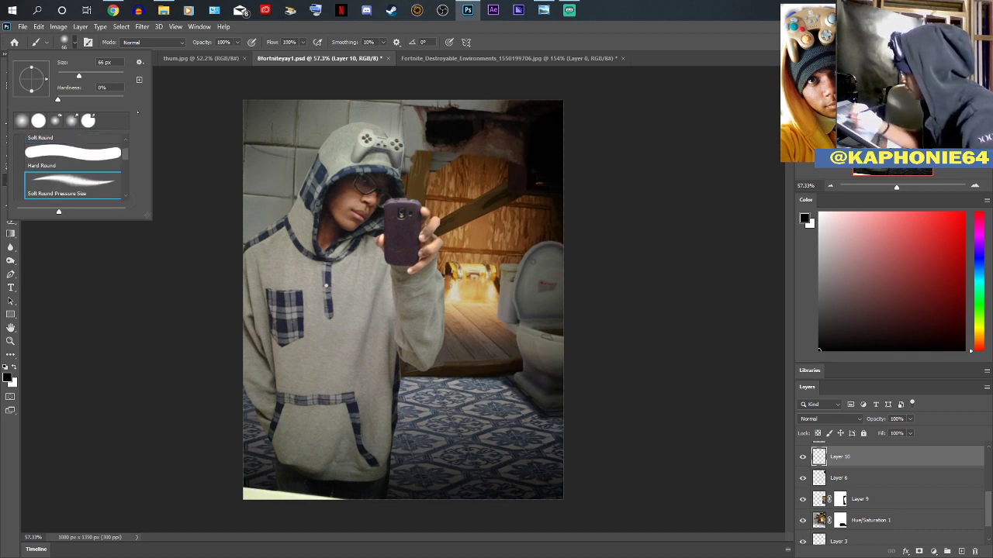
{"action": "left_click", "coordinate": [404, 383]}
{"action": "mouse_move", "coordinate": [404, 381]}
{"action": "left_mouse_down"}
{"action": "mouse_move", "coordinate": [500, 383]}
{"action": "mouse_move", "coordinate": [464, 382]}
{"action": "left_mouse_up"}
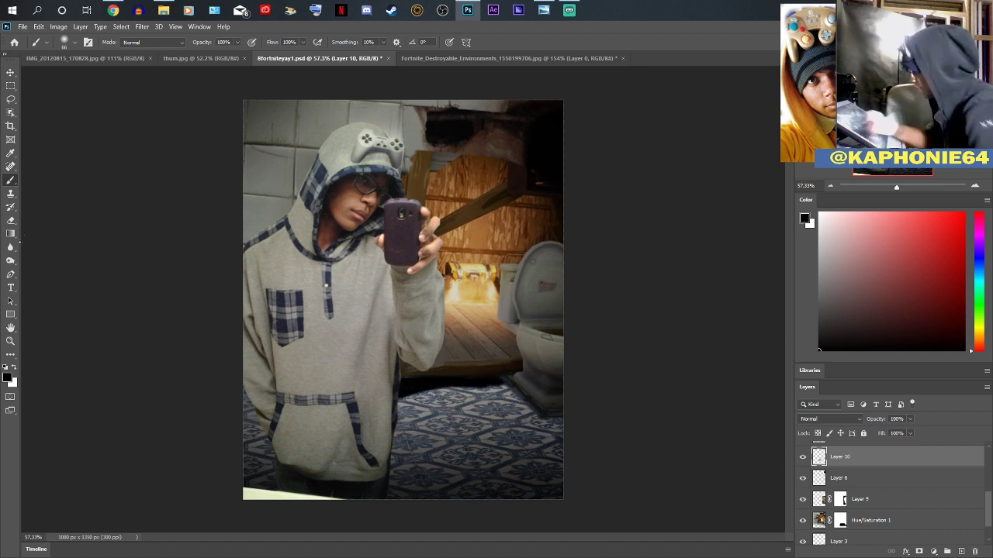
- Apply a Motion Blur of -54° angle and 44 pixels distance to Layer 10's shadow strokes
{"action": "left_click", "coordinate": [142, 26]}
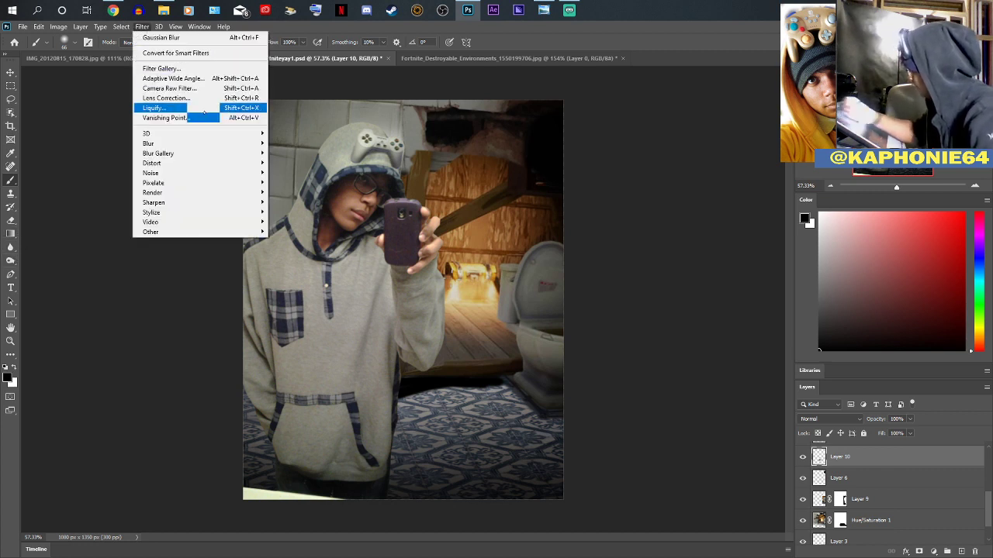
{"action": "mouse_move", "coordinate": [148, 144]}
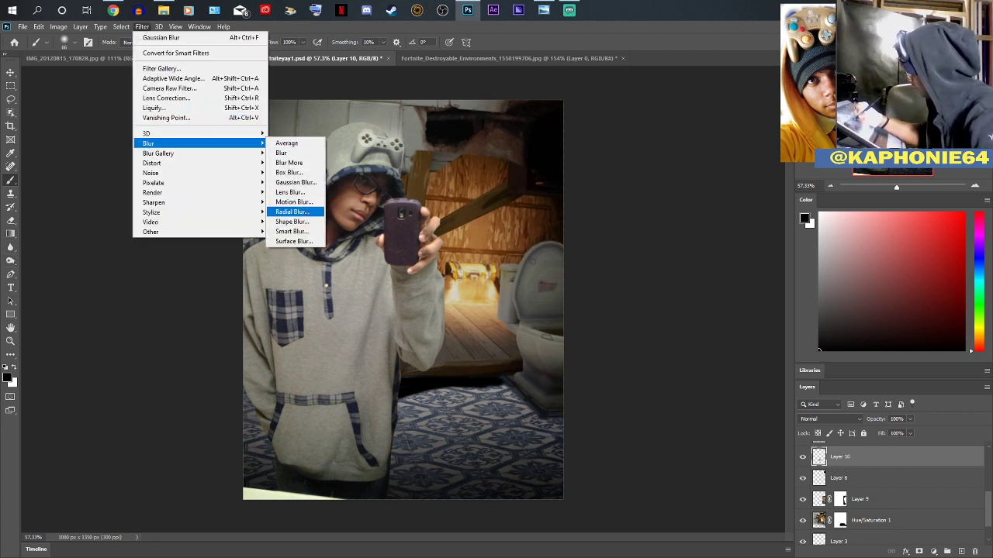
{"action": "left_click", "coordinate": [293, 201]}
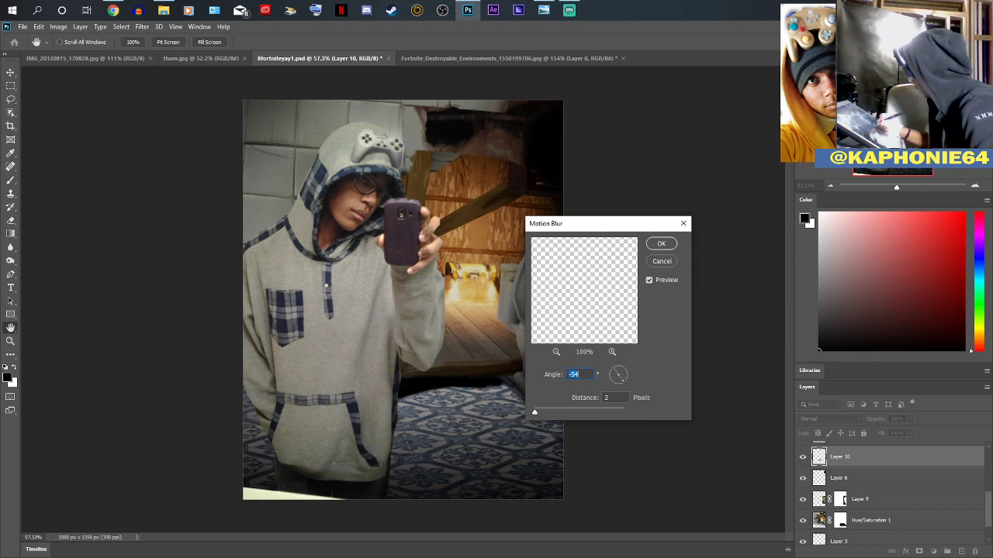
{"action": "left_click_drag", "start_coordinate": [550, 412], "coordinate": [554, 413]}
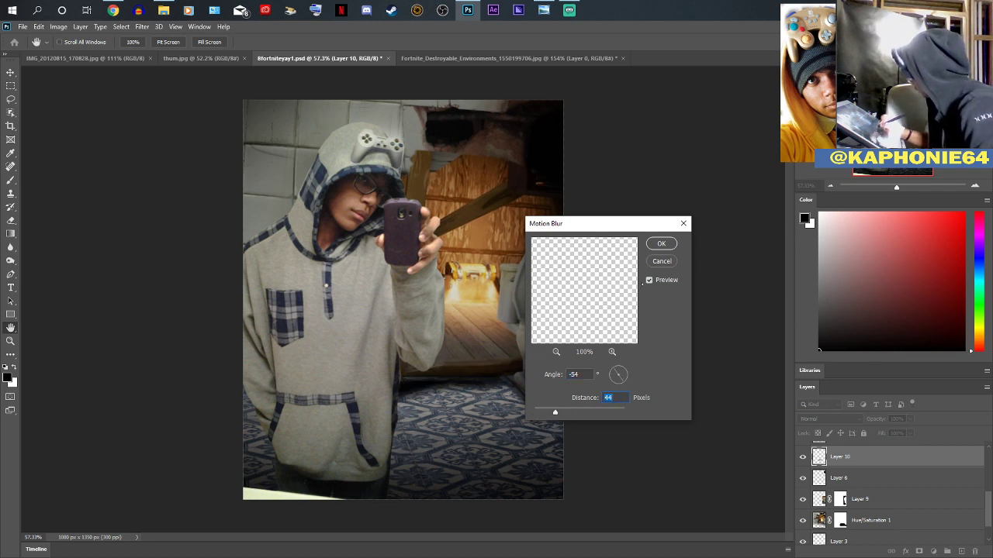
{"action": "left_click", "coordinate": [662, 262]}
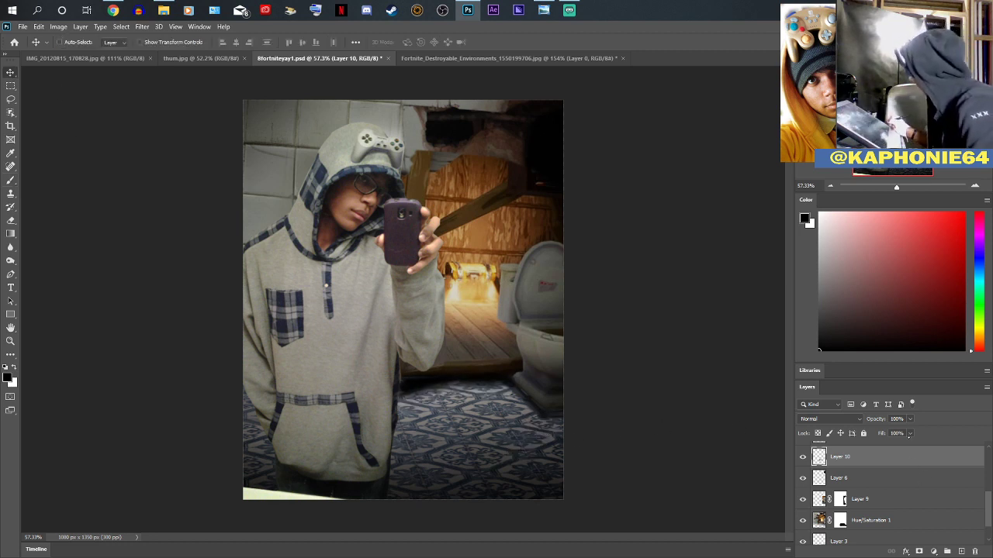
- Try different fill amounts on Layer 10, leaving its blending mode at Normal with 86% fill
{"action": "left_click", "coordinate": [909, 433]}
{"action": "mouse_move", "coordinate": [913, 446]}
{"action": "left_mouse_down"}
{"action": "mouse_move", "coordinate": [888, 446]}
{"action": "mouse_move", "coordinate": [910, 446]}
{"action": "left_mouse_up"}
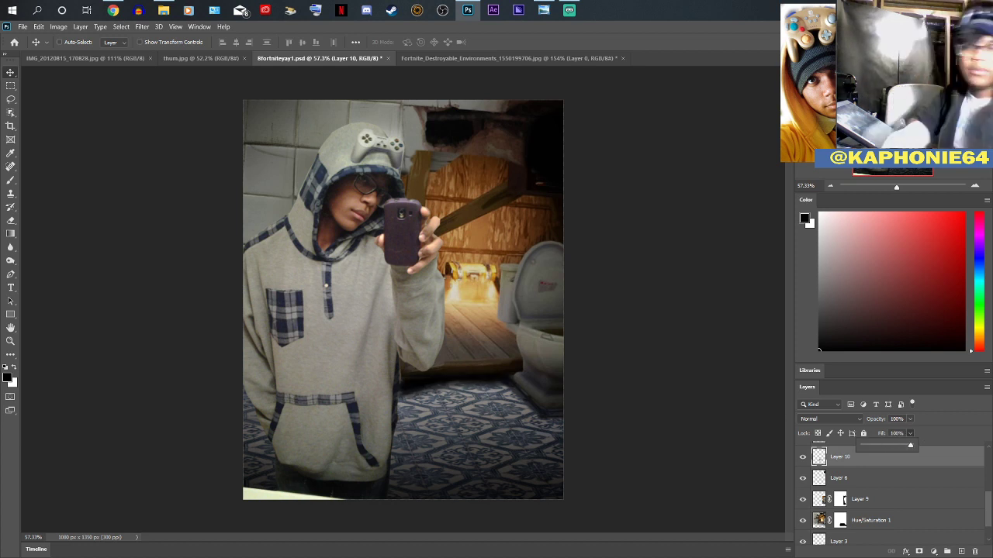
{"action": "left_click", "coordinate": [821, 404]}
{"action": "left_click", "coordinate": [852, 422]}
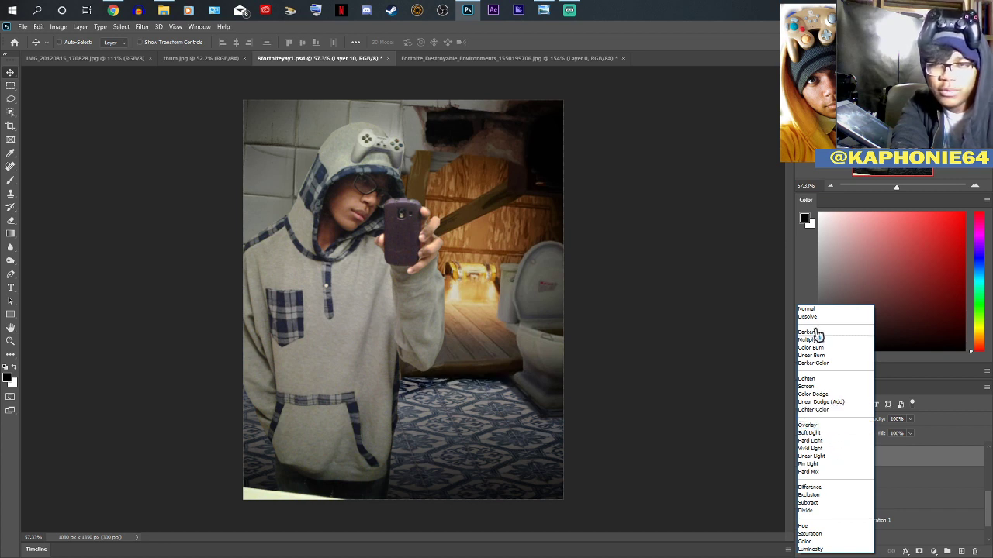
{"action": "left_click", "coordinate": [815, 309]}
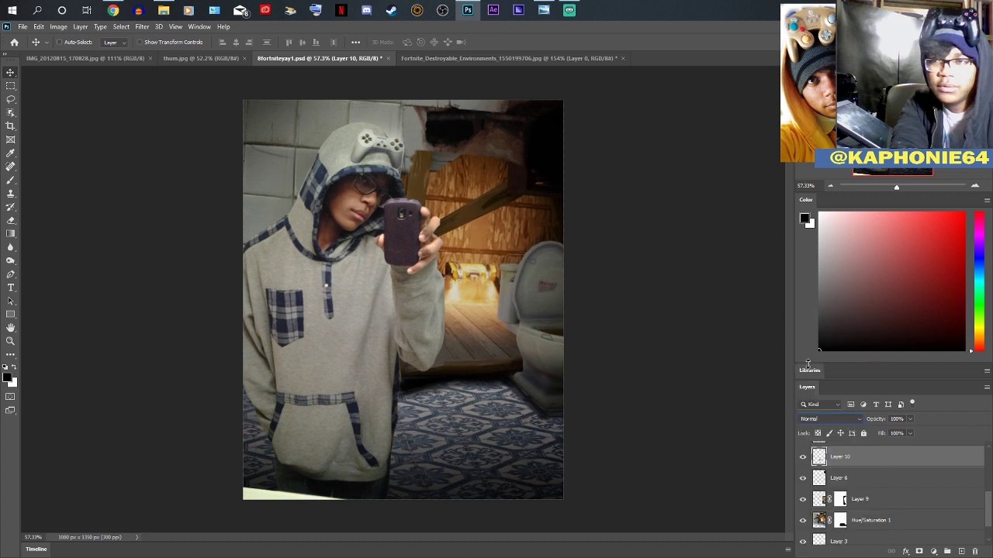
{"action": "left_click", "coordinate": [908, 436]}
{"action": "left_click_drag", "start_coordinate": [909, 447], "coordinate": [904, 450]}
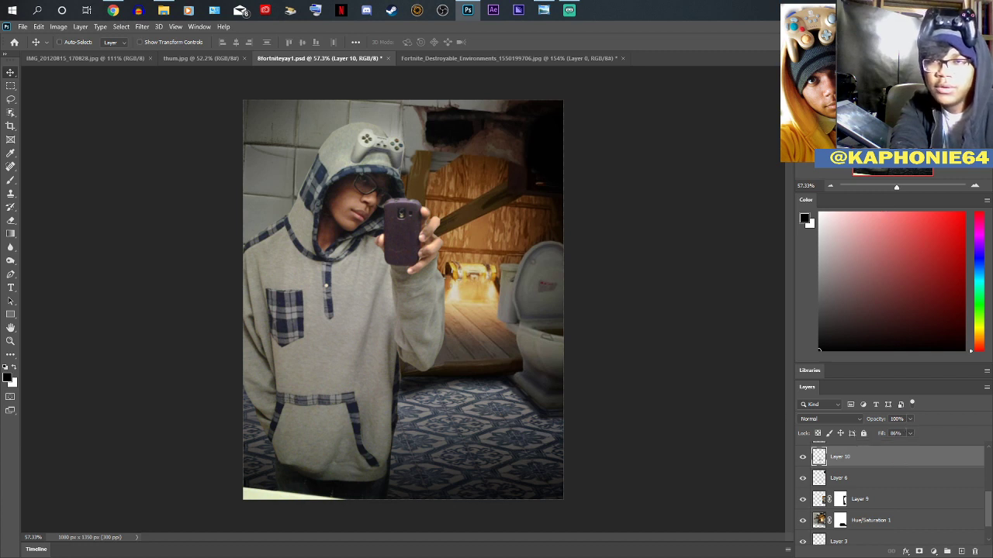
- Float the Navigator panel over the workspace and fade Layer 10's fill to 22%
{"action": "left_click_drag", "start_coordinate": [806, 70], "coordinate": [78, 138]}
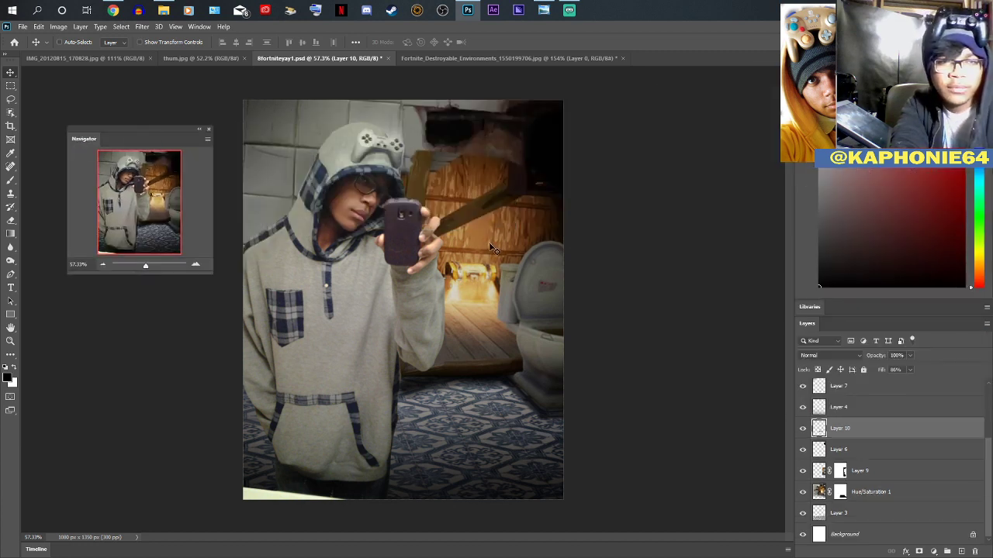
{"action": "left_click", "coordinate": [911, 370]}
{"action": "left_click_drag", "start_coordinate": [913, 370], "coordinate": [902, 391]}
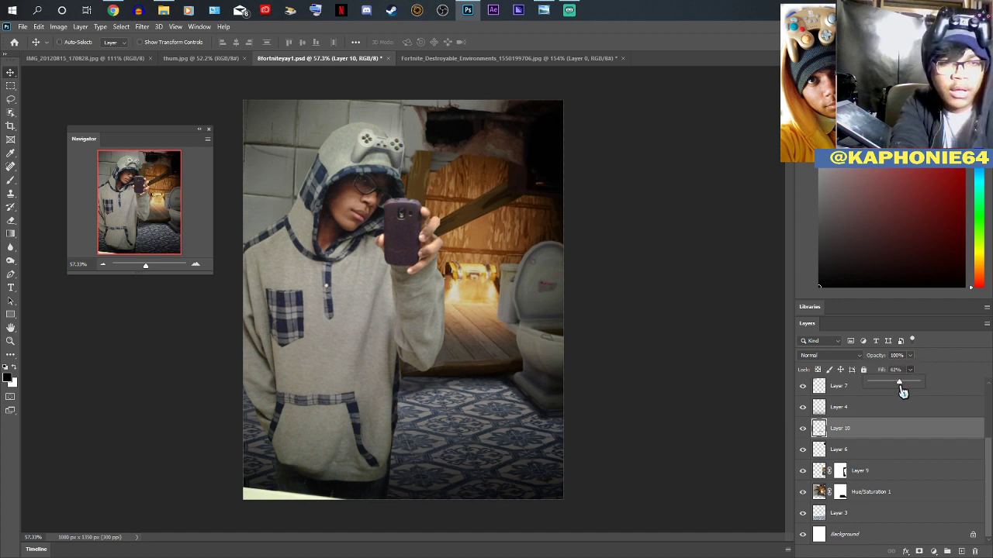
{"action": "mouse_move", "coordinate": [885, 394]}
{"action": "left_mouse_down"}
{"action": "mouse_move", "coordinate": [906, 388]}
{"action": "mouse_move", "coordinate": [882, 387]}
{"action": "left_mouse_up"}
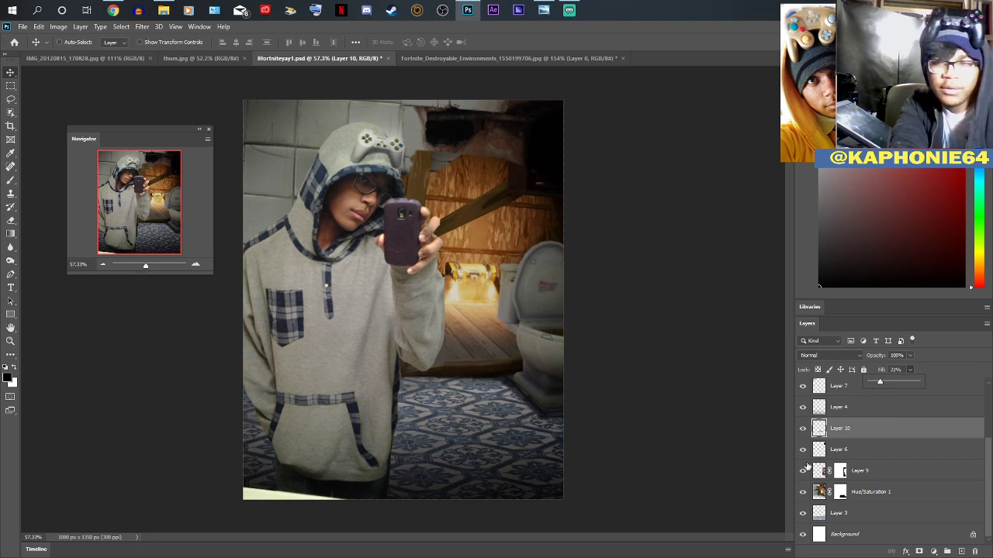
{"action": "left_click", "coordinate": [803, 428]}
{"action": "left_click", "coordinate": [803, 428]}
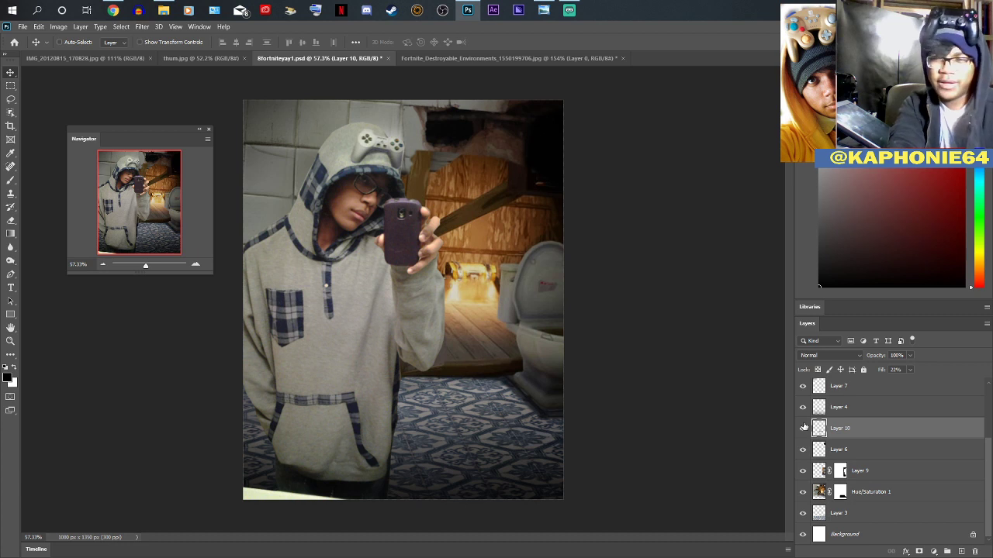
{"action": "left_click", "coordinate": [840, 491]}
{"action": "right_click", "coordinate": [840, 492]}
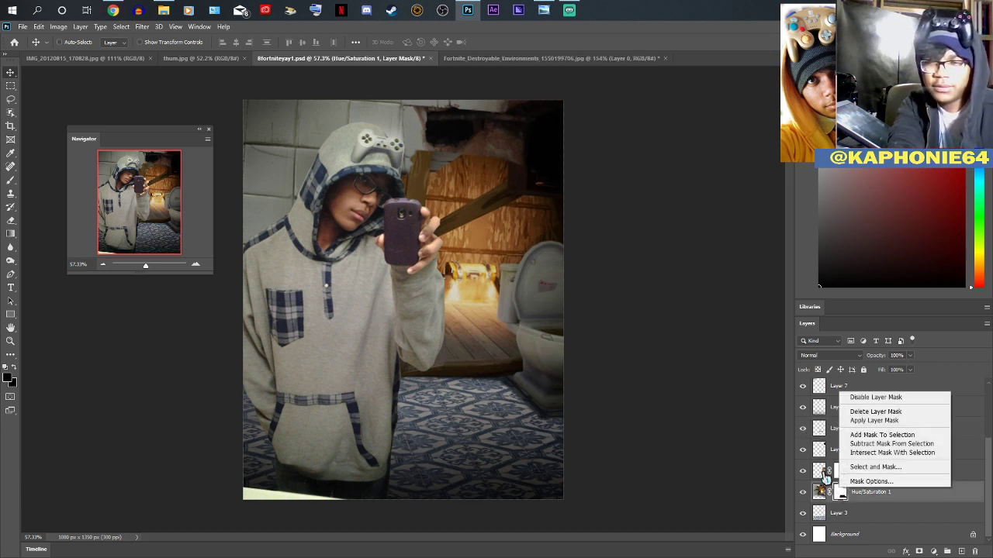
{"action": "left_click", "coordinate": [807, 452]}
{"action": "left_click", "coordinate": [803, 451]}
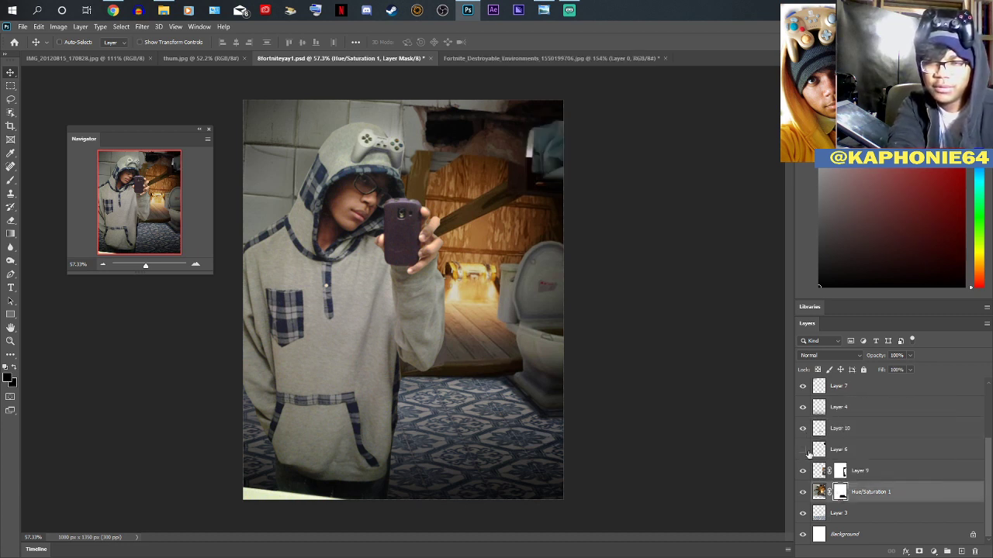
{"action": "left_click", "coordinate": [805, 452]}
{"action": "left_click", "coordinate": [803, 471]}
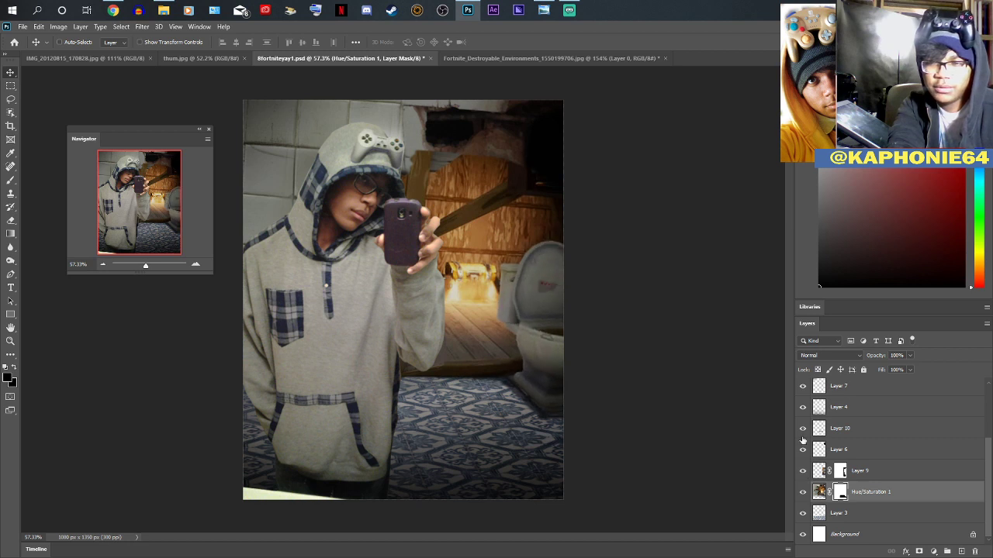
{"action": "left_click", "coordinate": [802, 429]}
{"action": "right_click", "coordinate": [842, 499]}
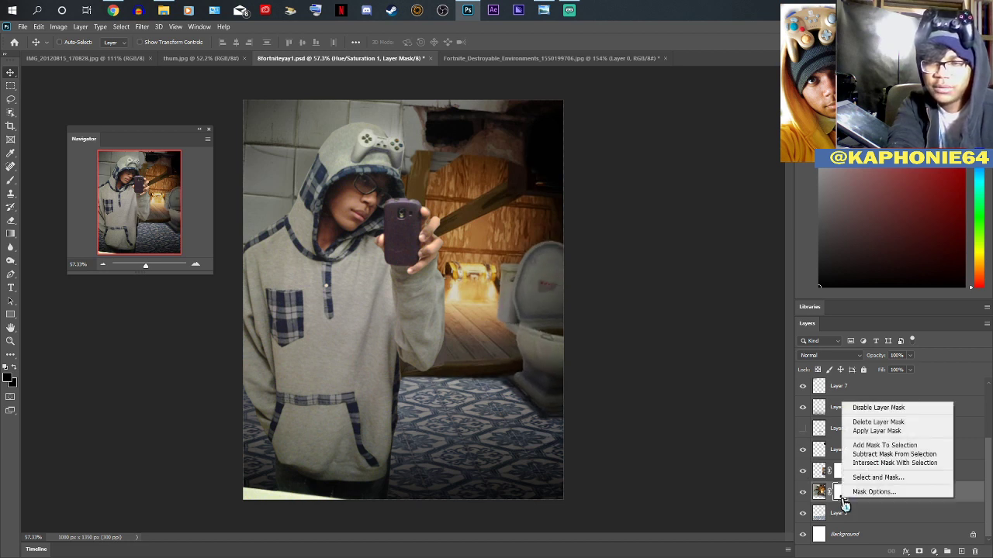
{"action": "left_click", "coordinate": [886, 409]}
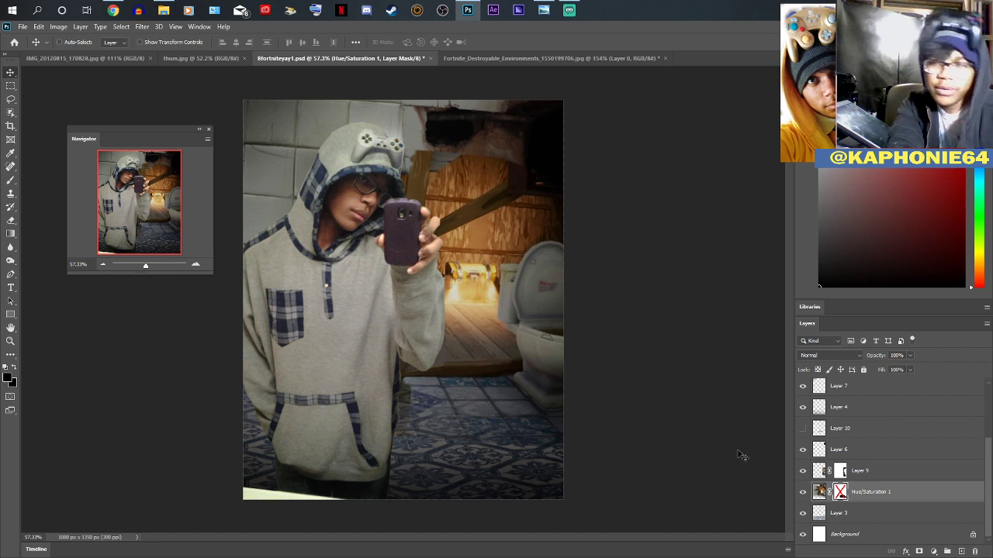
{"action": "right_click", "coordinate": [839, 492]}
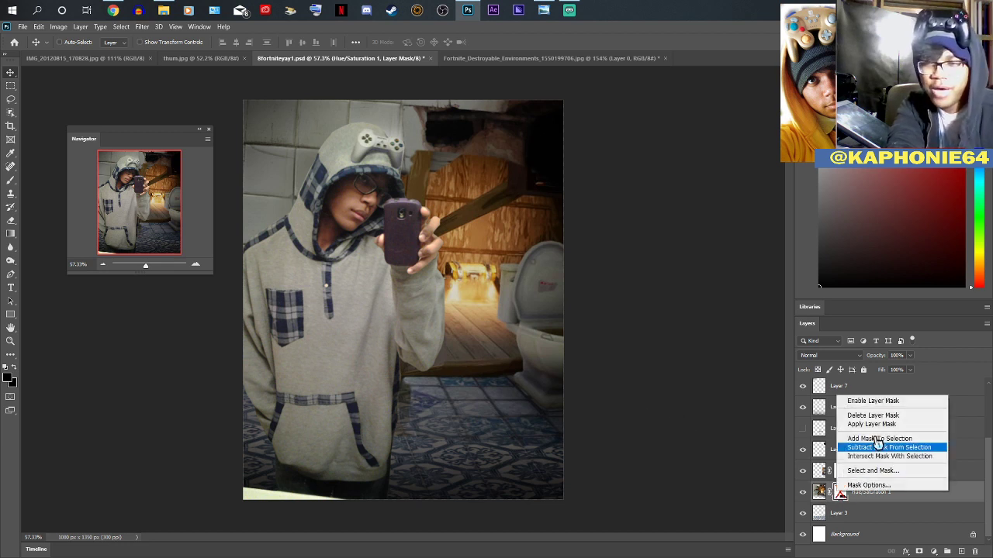
{"action": "left_click", "coordinate": [884, 401]}
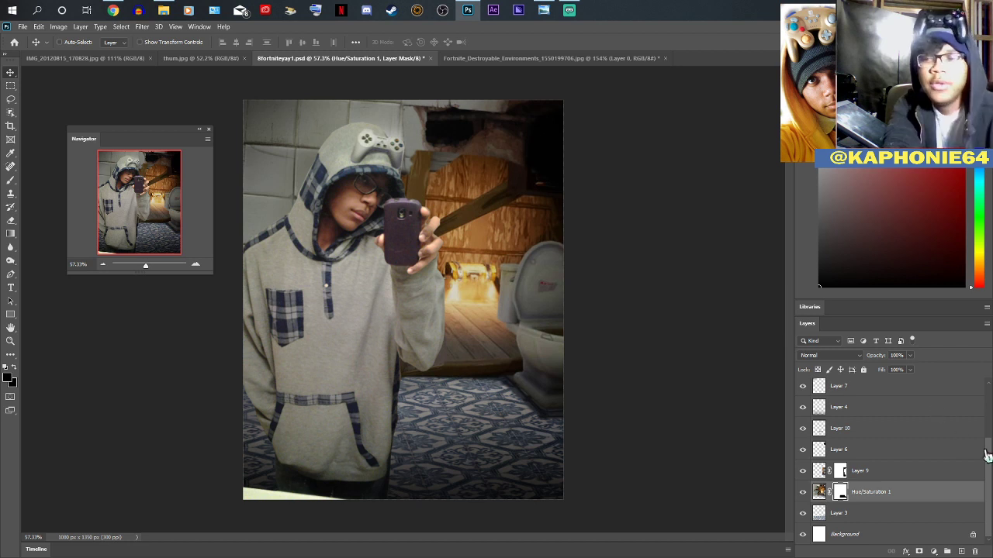
{"action": "scroll", "coordinate": [990, 463], "scroll_direction": "up", "scroll_amount": 3}
- Add a new layer above Layer 5 and start an empty text line on the image
{"action": "left_click", "coordinate": [937, 387]}
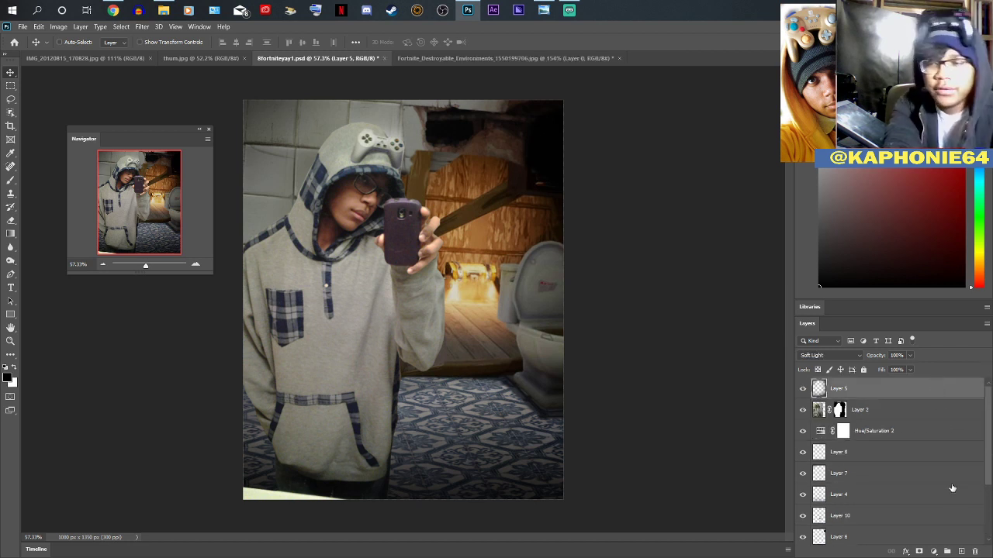
{"action": "left_click", "coordinate": [961, 552]}
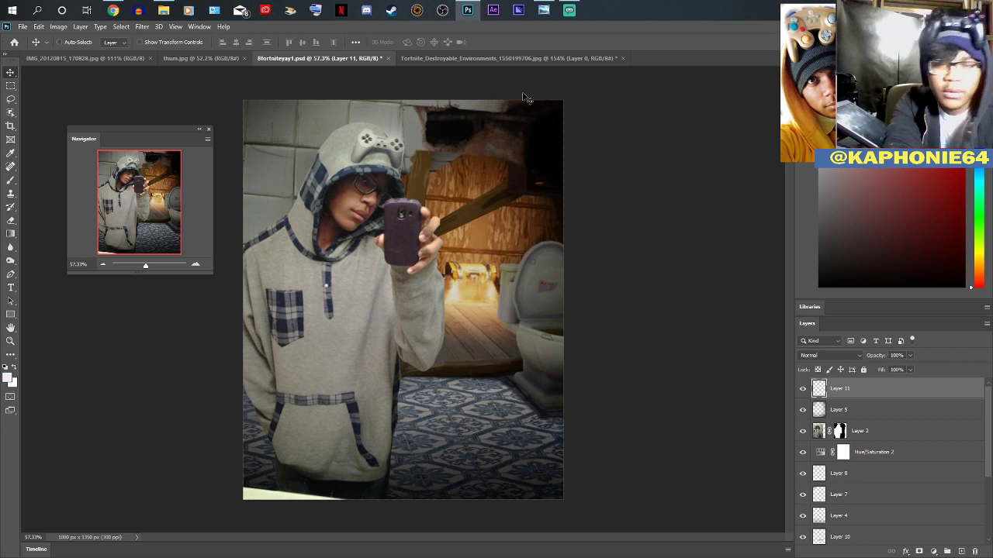
{"action": "left_click", "coordinate": [11, 287]}
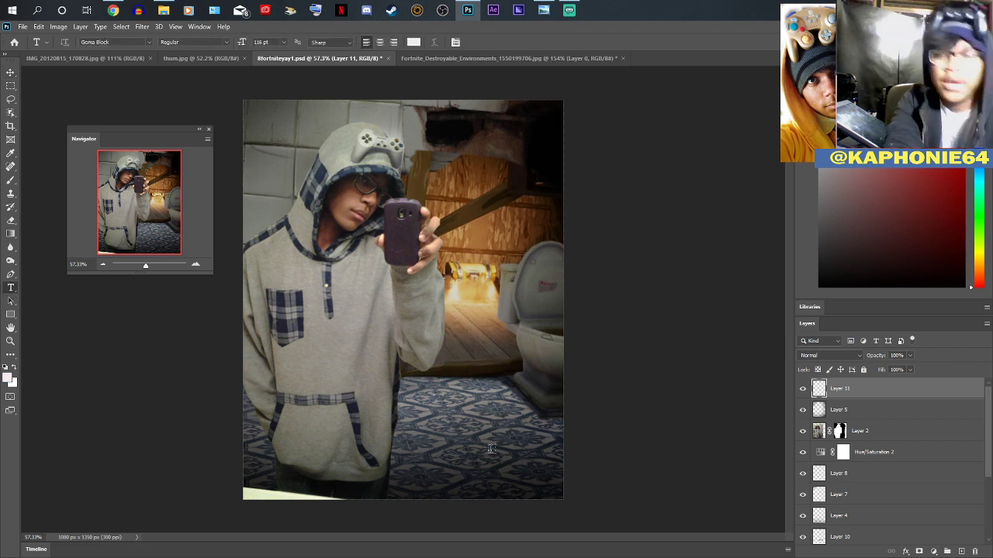
{"action": "left_click", "coordinate": [469, 497]}
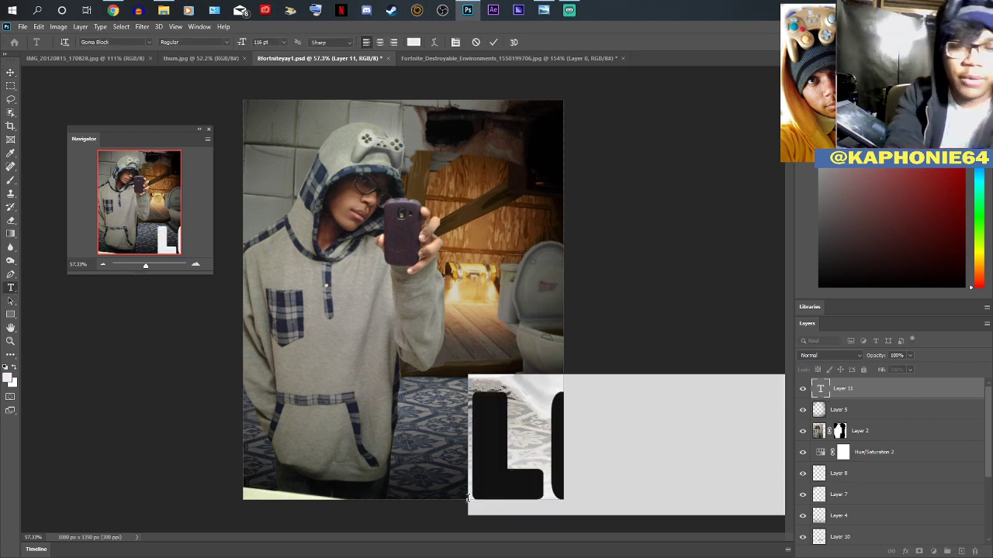
{"action": "key", "text": "BackSpace"}
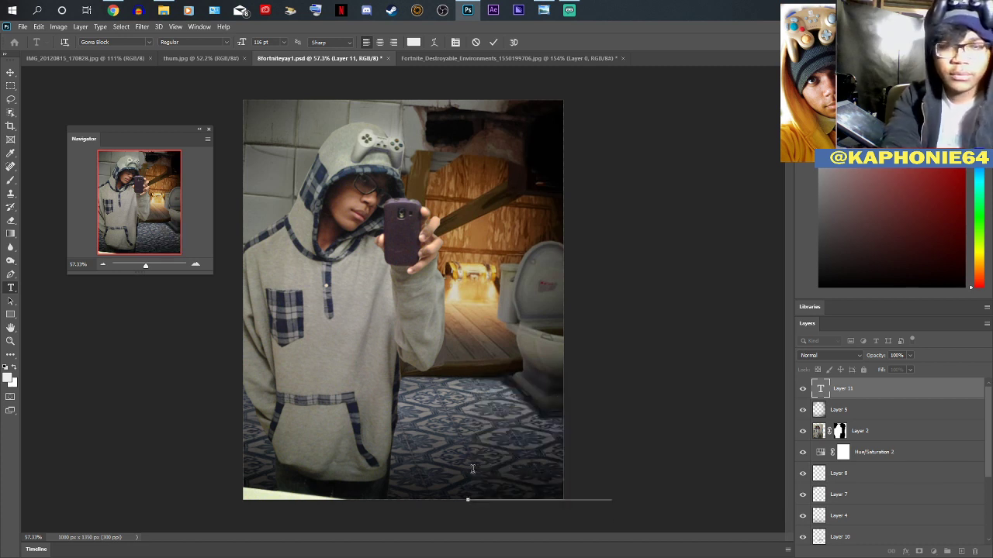
{"action": "key", "text": "BackSpace"}
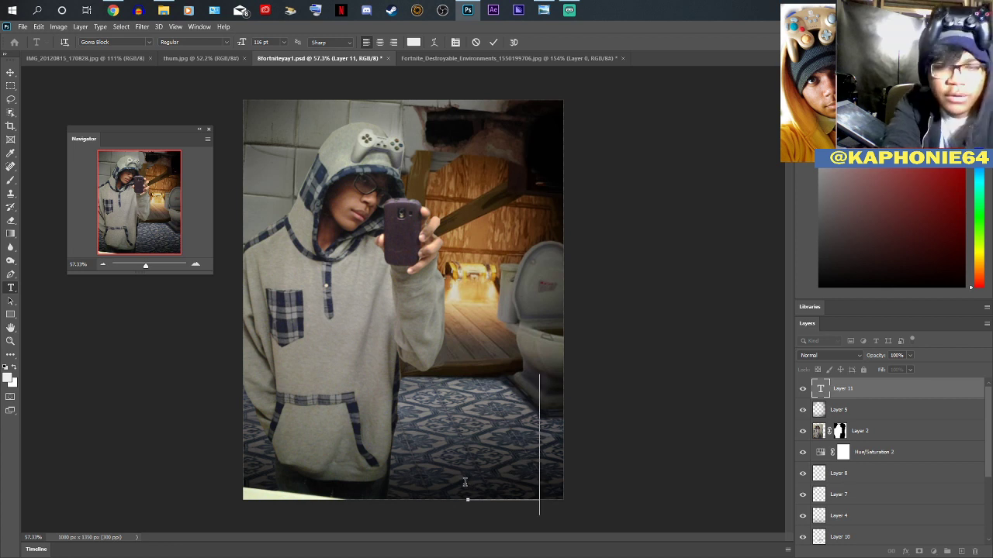
{"action": "key", "text": "BackSpace"}
{"action": "left_click_drag", "start_coordinate": [501, 454], "coordinate": [303, 441]}
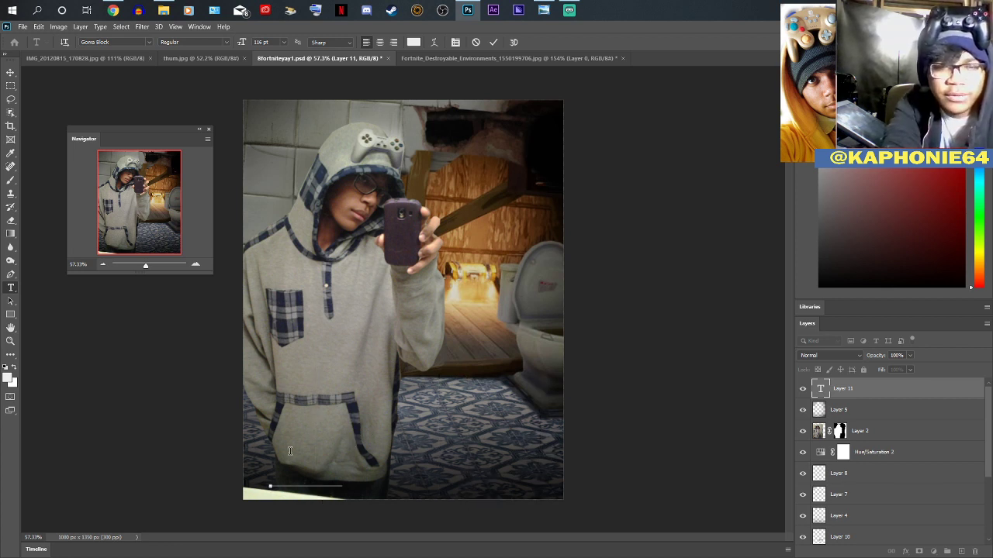
- Type the photographer's handle in Arial and move it toward the lower-right edge
{"action": "type", "text": "F"}
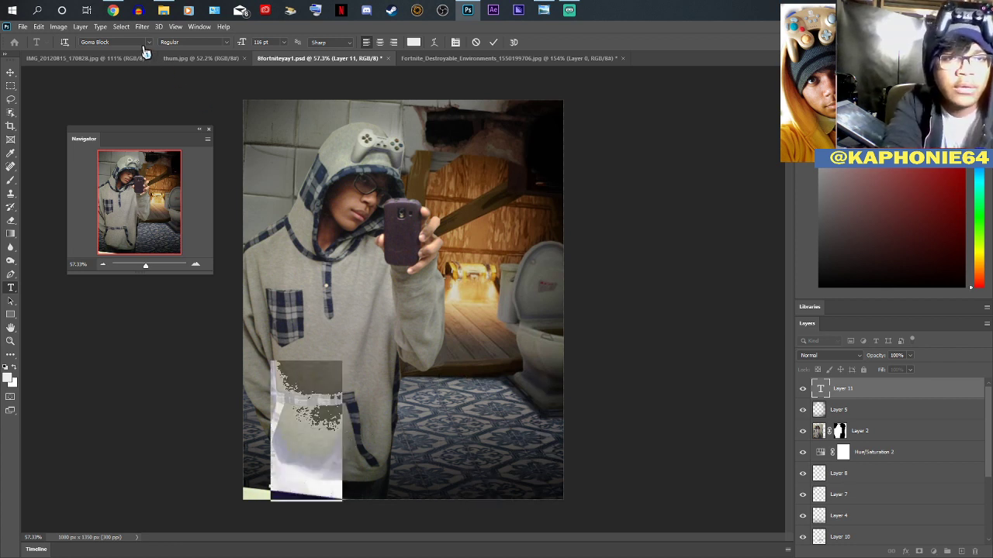
{"action": "left_click", "coordinate": [149, 43]}
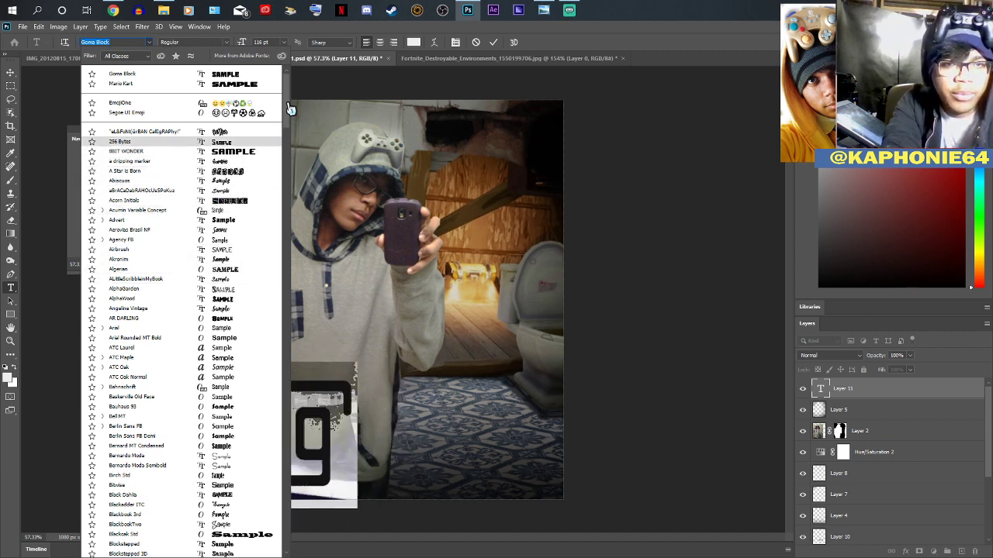
{"action": "left_click_drag", "start_coordinate": [289, 109], "coordinate": [288, 148]}
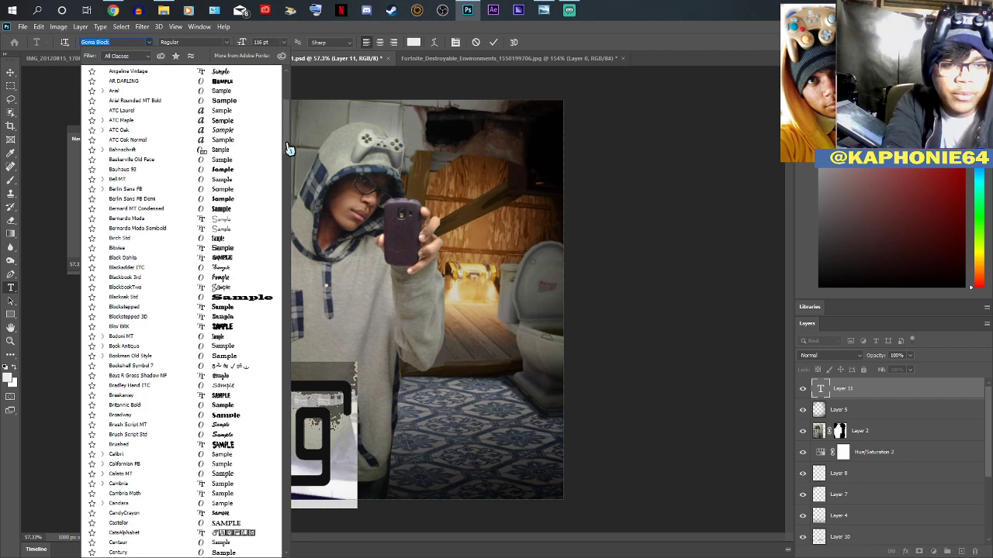
{"action": "left_click", "coordinate": [186, 94]}
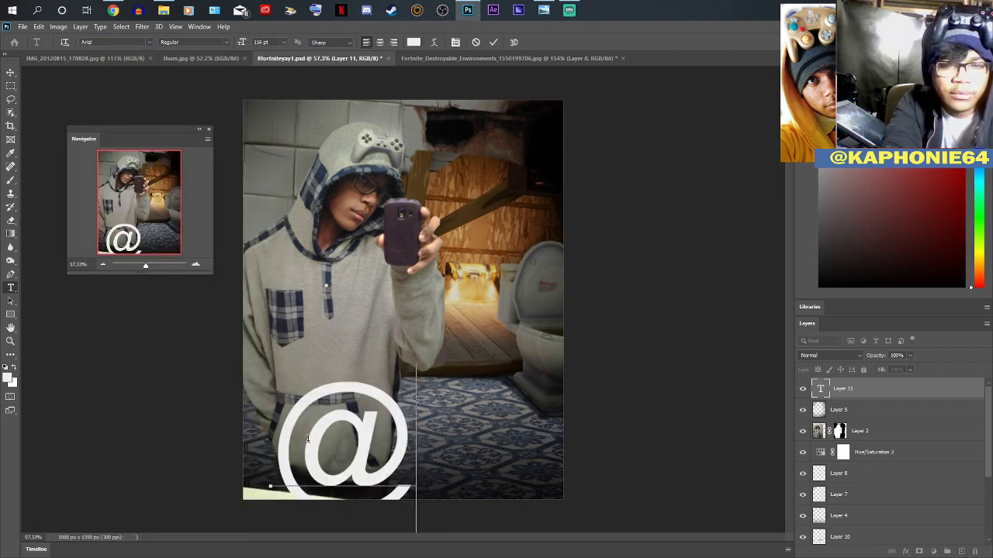
{"action": "left_click_drag", "start_coordinate": [308, 439], "coordinate": [511, 438]}
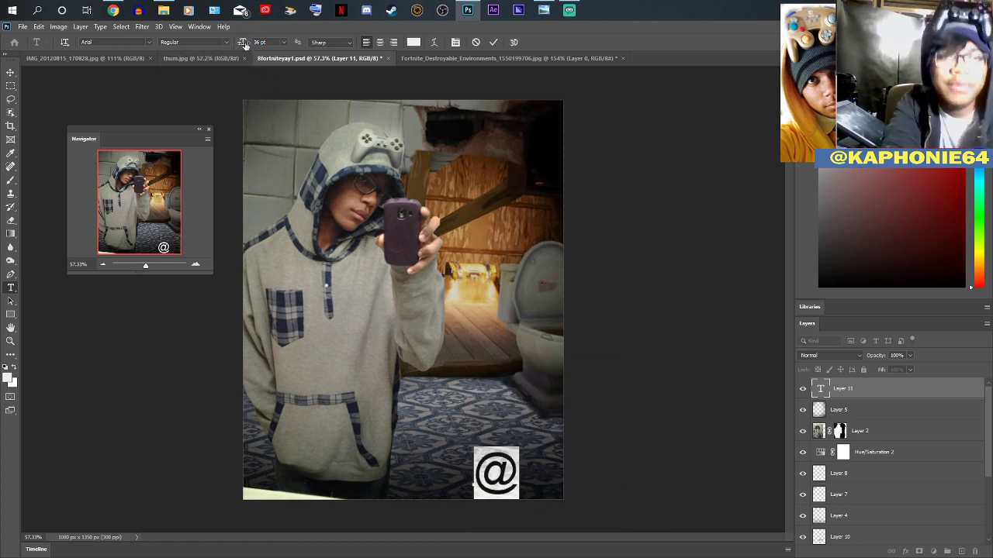
- Resize the watermark text to 6.01 pt, trim its last characters, and commit it
{"action": "left_click_drag", "start_coordinate": [243, 42], "coordinate": [238, 48]}
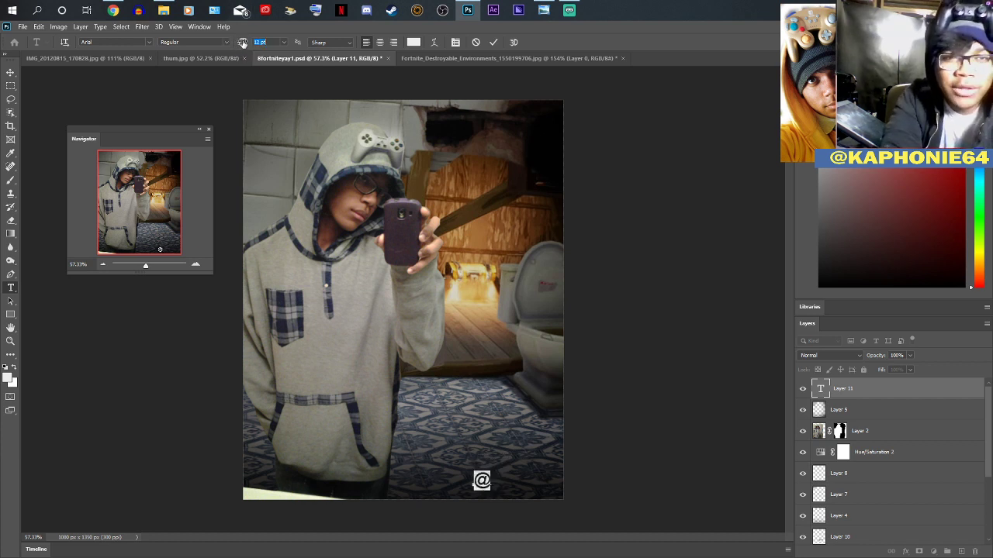
{"action": "left_click_drag", "start_coordinate": [243, 42], "coordinate": [235, 42]}
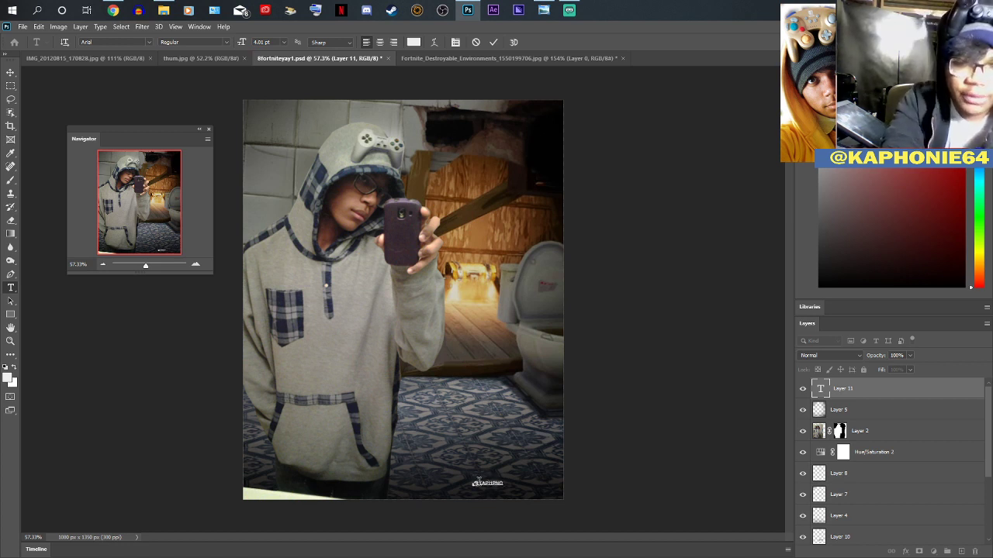
{"action": "key", "text": "BackSpace"}
{"action": "key", "text": "BackSpace"}
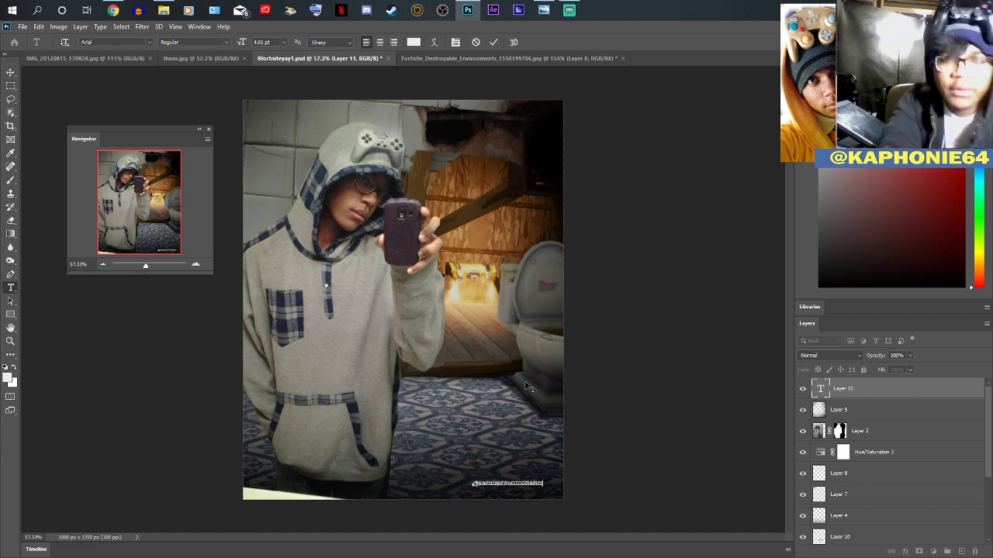
{"action": "left_click", "coordinate": [489, 483]}
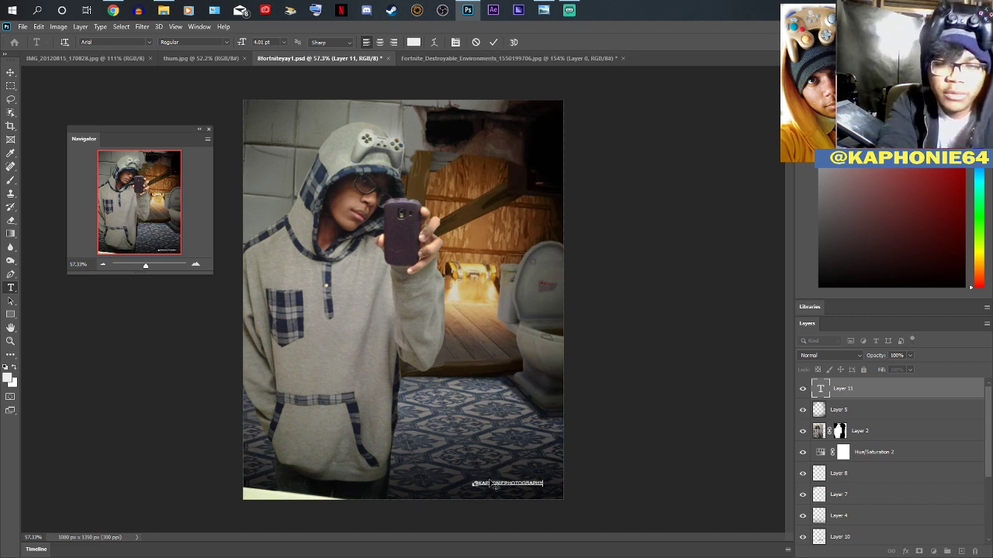
{"action": "left_click_drag", "start_coordinate": [475, 484], "coordinate": [566, 481]}
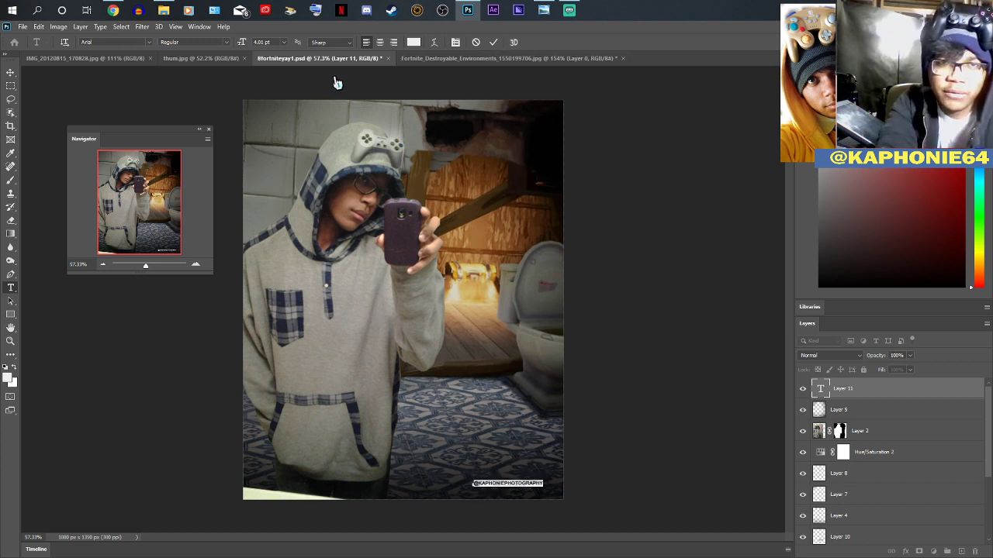
{"action": "left_click_drag", "start_coordinate": [242, 42], "coordinate": [241, 44]}
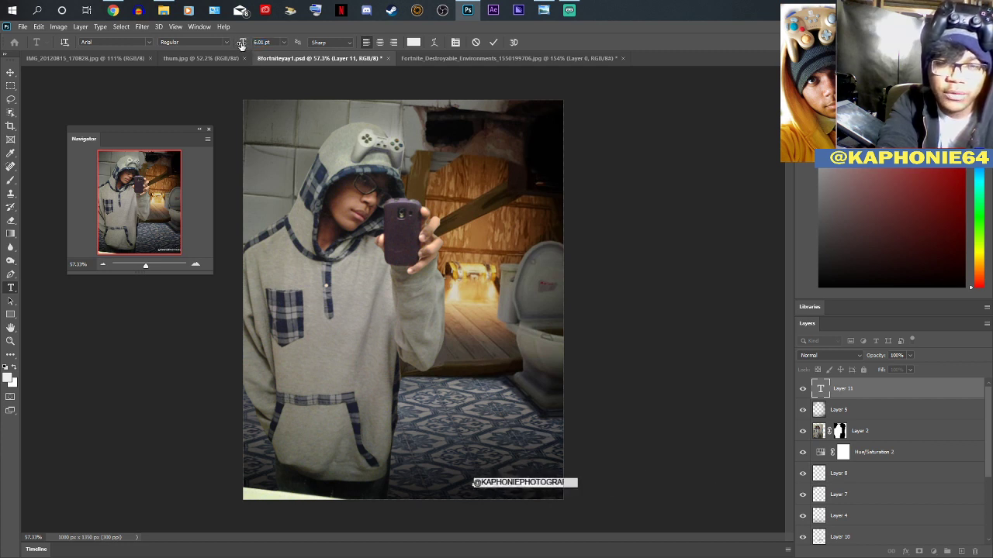
{"action": "left_click", "coordinate": [493, 42]}
- Position the handle watermark in the bottom-right corner and lower its fill to 22%
{"action": "left_click", "coordinate": [10, 75]}
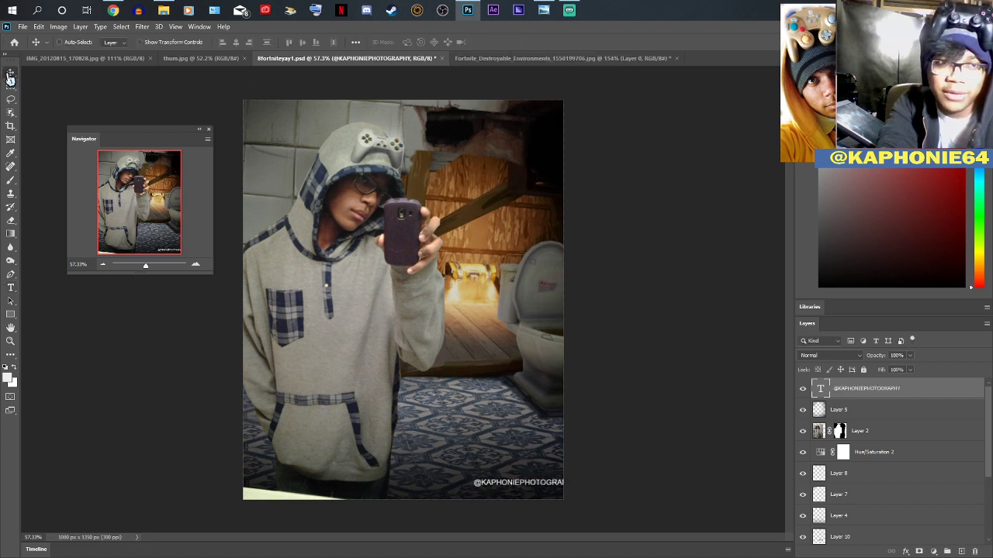
{"action": "mouse_move", "coordinate": [528, 492]}
{"action": "left_mouse_down"}
{"action": "mouse_move", "coordinate": [499, 500]}
{"action": "mouse_move", "coordinate": [546, 491]}
{"action": "left_mouse_up"}
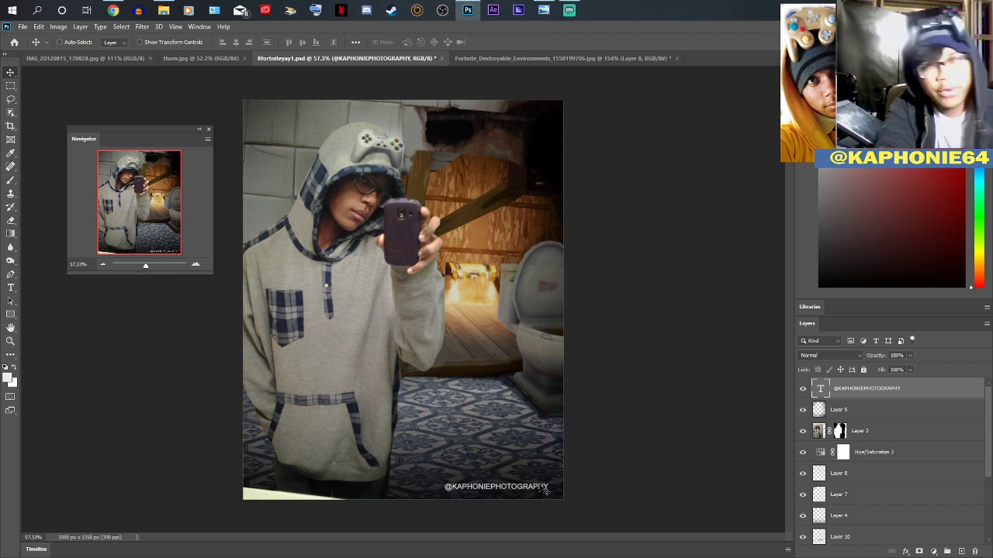
{"action": "left_click_drag", "start_coordinate": [545, 487], "coordinate": [539, 488]}
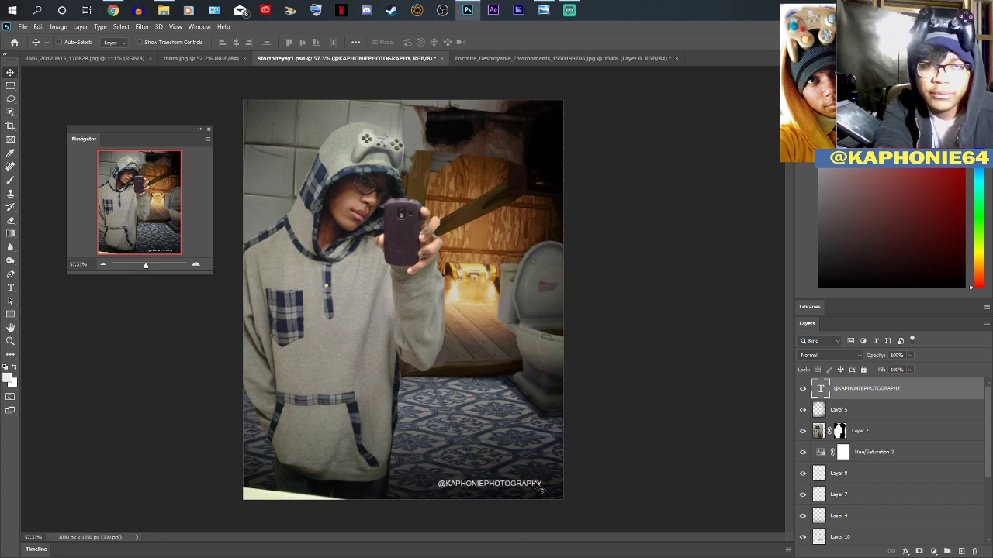
{"action": "mouse_move", "coordinate": [541, 489]}
{"action": "left_mouse_down"}
{"action": "mouse_move", "coordinate": [348, 109]}
{"action": "mouse_move", "coordinate": [497, 334]}
{"action": "mouse_move", "coordinate": [527, 493]}
{"action": "left_mouse_up"}
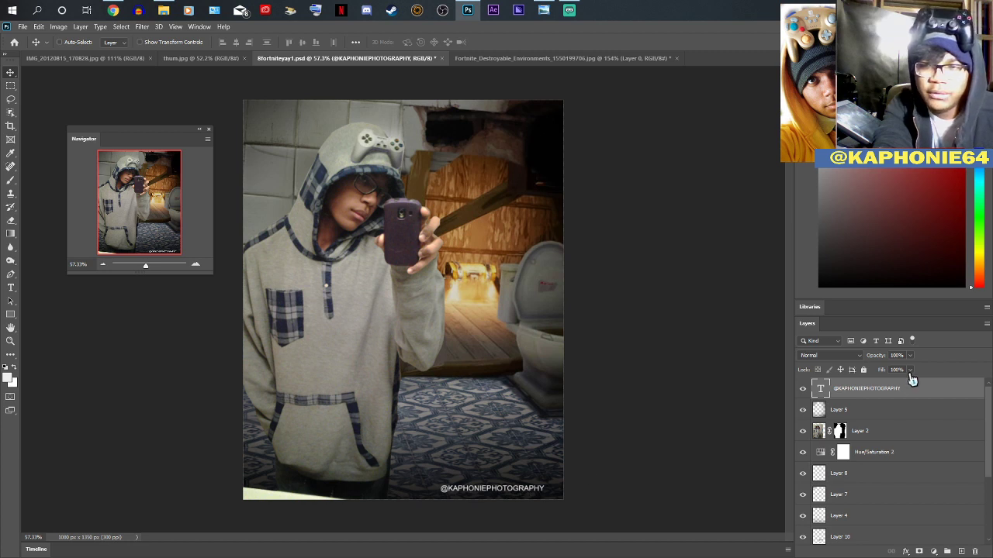
{"action": "left_click_drag", "start_coordinate": [910, 370], "coordinate": [877, 387]}
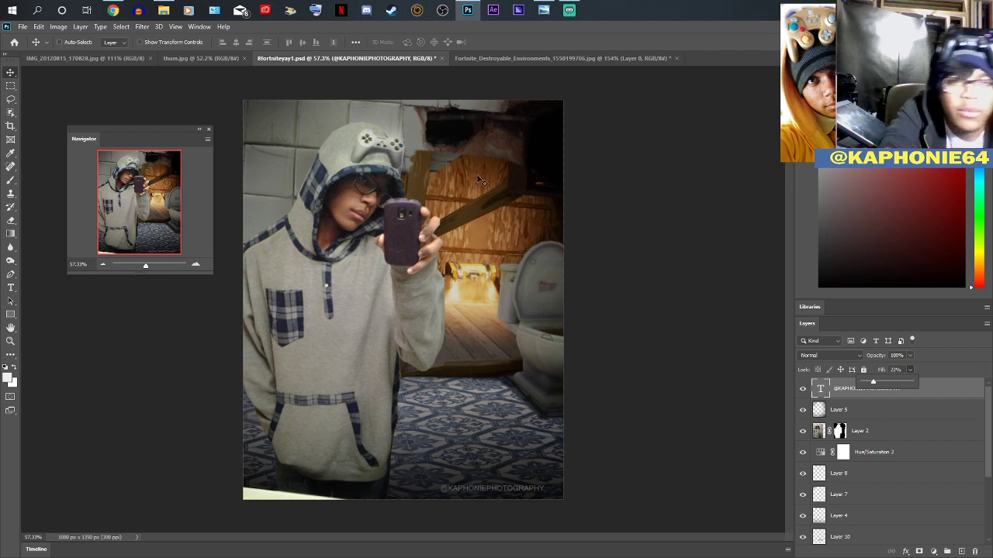
- From Pictures > Patterns&Textures > paper, place TexturesCom_PaperStained0200_2_alphamasked_S onto the Photoshop canvas
{"action": "left_click", "coordinate": [164, 10]}
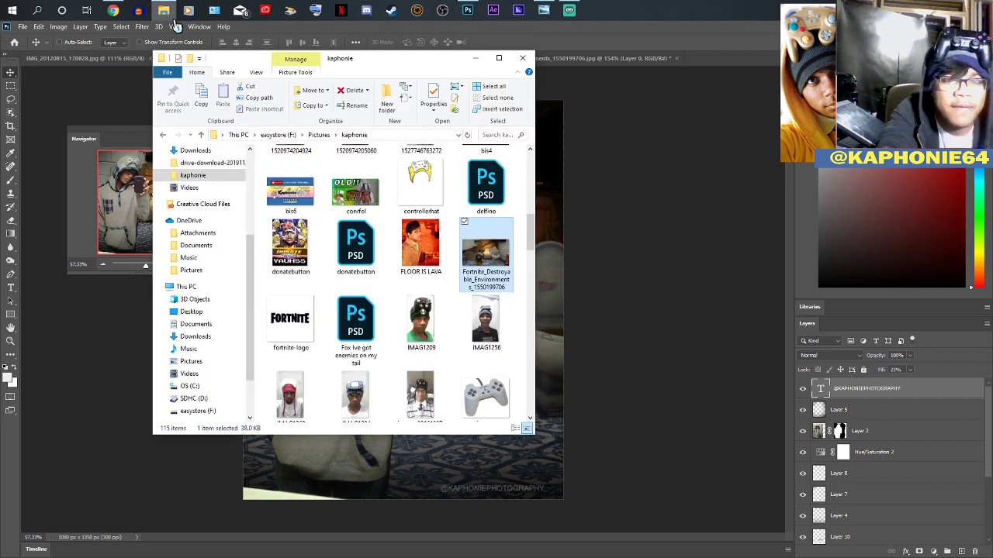
{"action": "left_click_drag", "start_coordinate": [254, 277], "coordinate": [262, 200]}
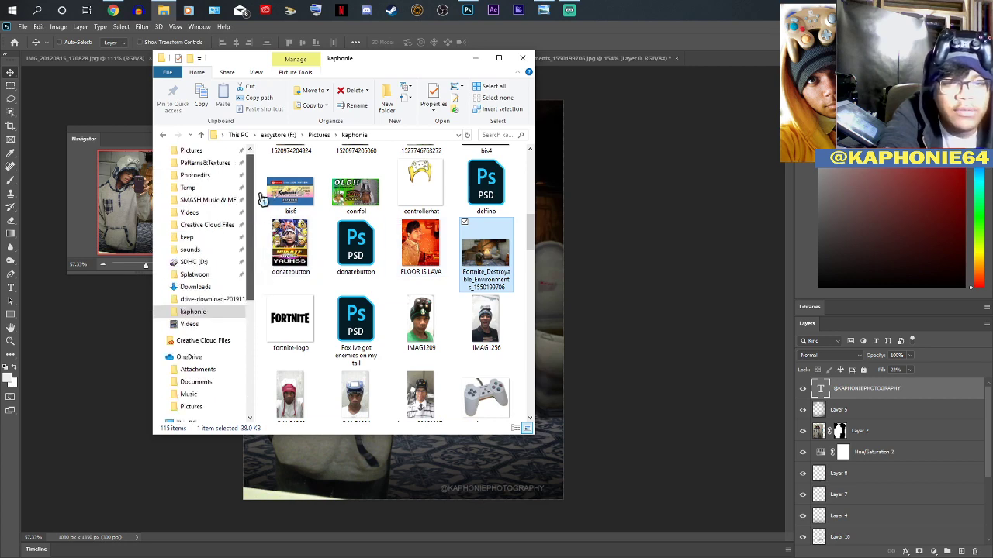
{"action": "scroll", "coordinate": [237, 205], "scroll_direction": "up", "scroll_amount": 1}
{"action": "left_click", "coordinate": [205, 184]}
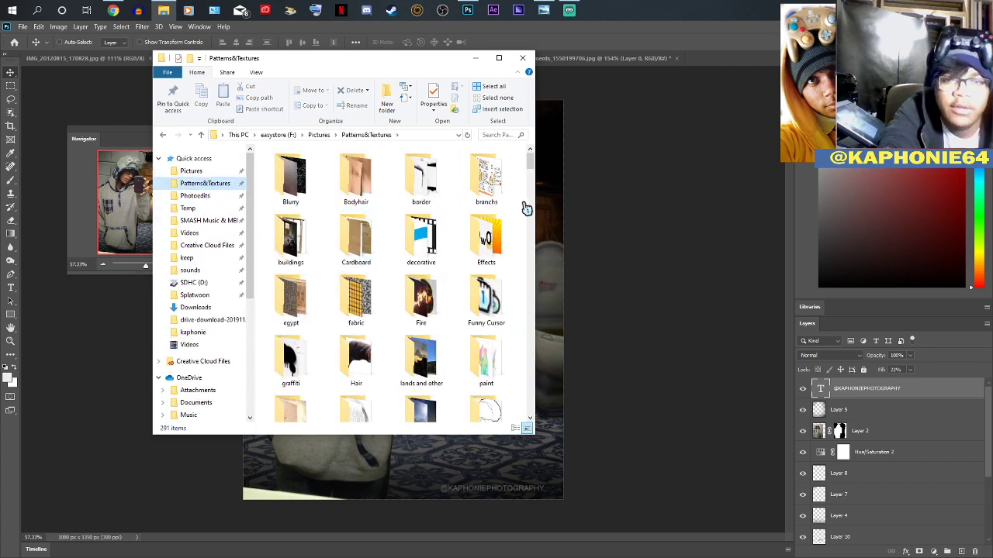
{"action": "left_click_drag", "start_coordinate": [530, 170], "coordinate": [531, 178]}
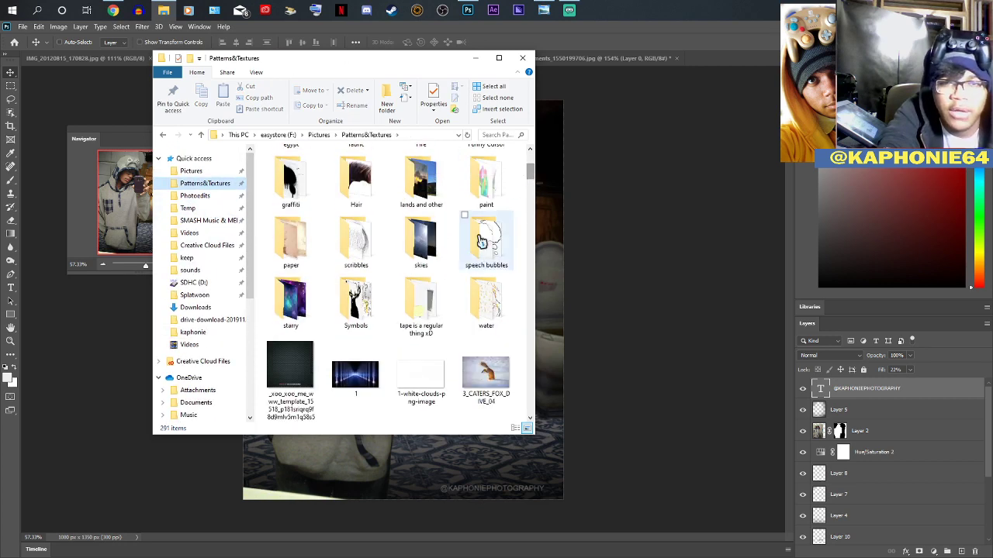
{"action": "double_click", "coordinate": [291, 240]}
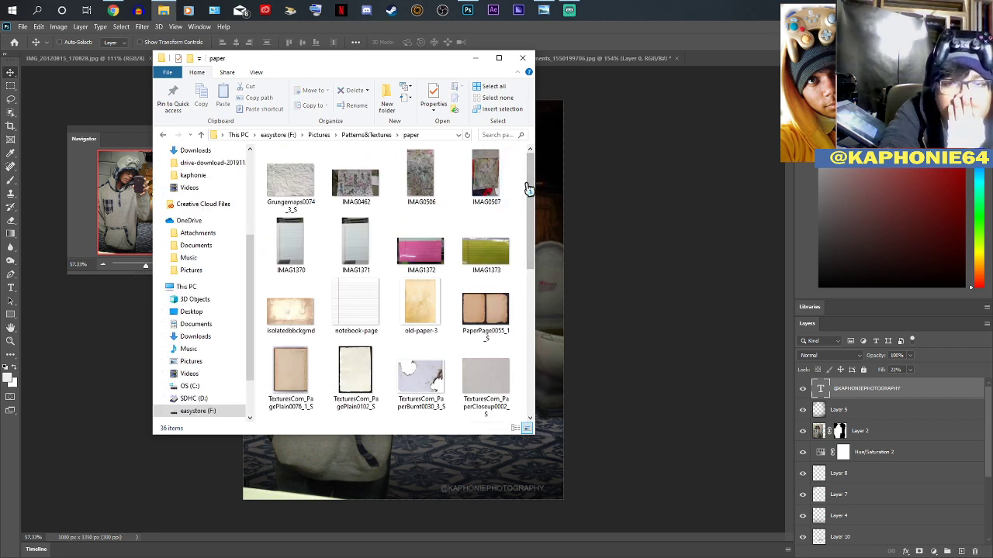
{"action": "left_click_drag", "start_coordinate": [531, 183], "coordinate": [511, 374]}
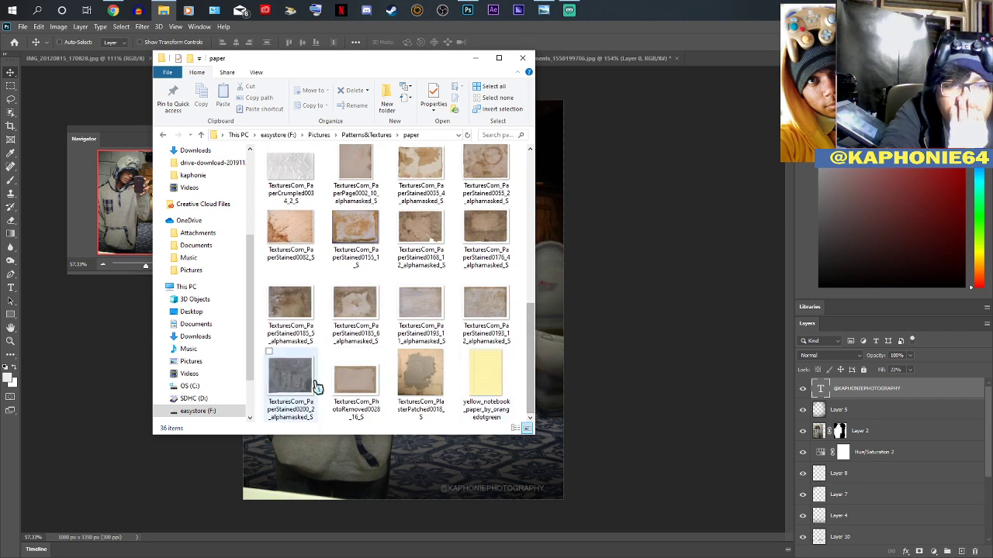
{"action": "left_click_drag", "start_coordinate": [288, 372], "coordinate": [579, 272]}
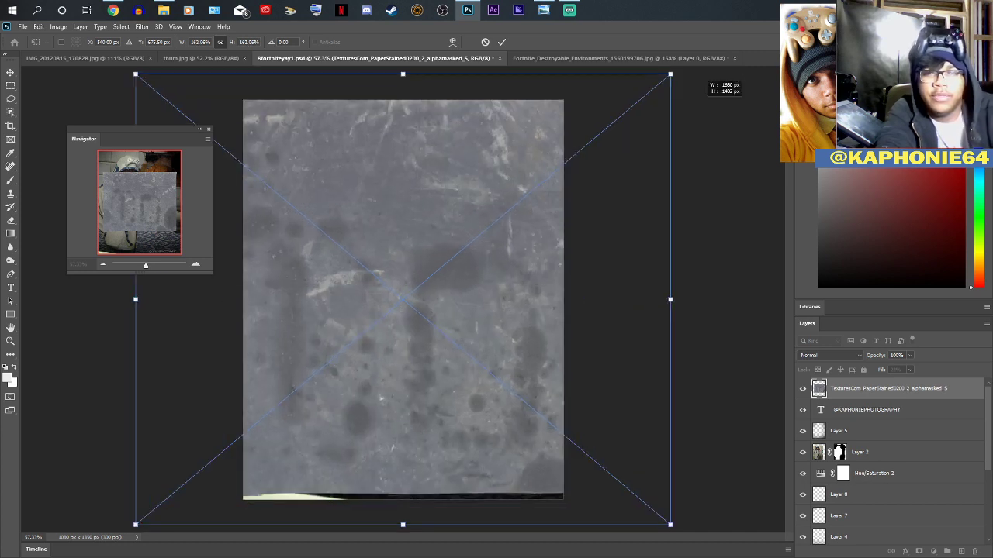
- Scale the stained paper texture to about 208% so it covers the whole canvas, and commit
{"action": "left_click_drag", "start_coordinate": [555, 172], "coordinate": [715, 39]}
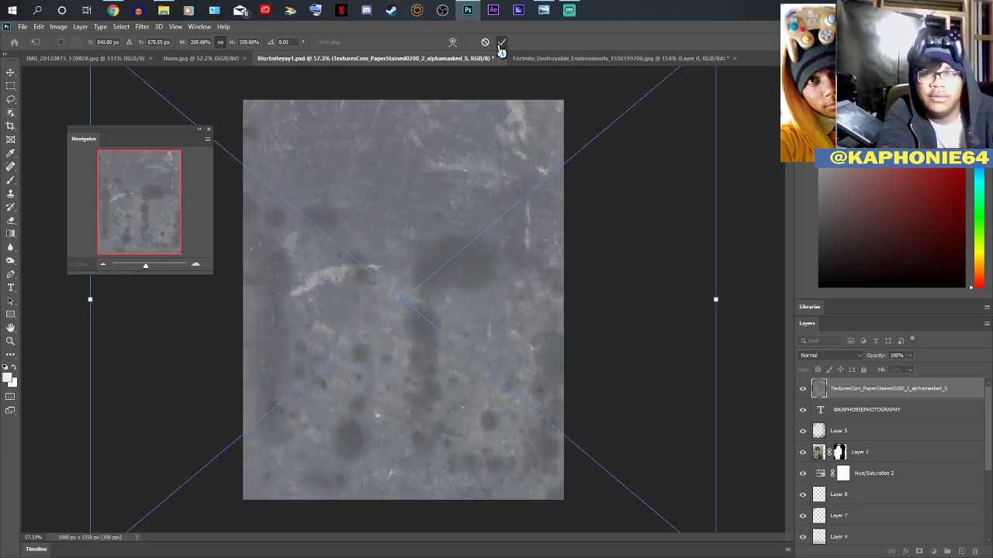
{"action": "left_click", "coordinate": [502, 42]}
{"action": "left_click", "coordinate": [837, 356]}
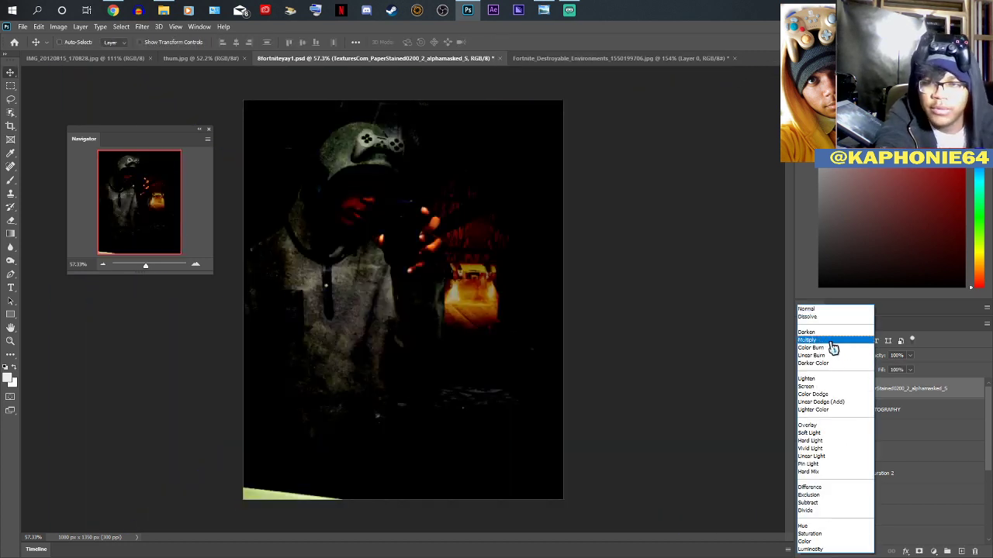
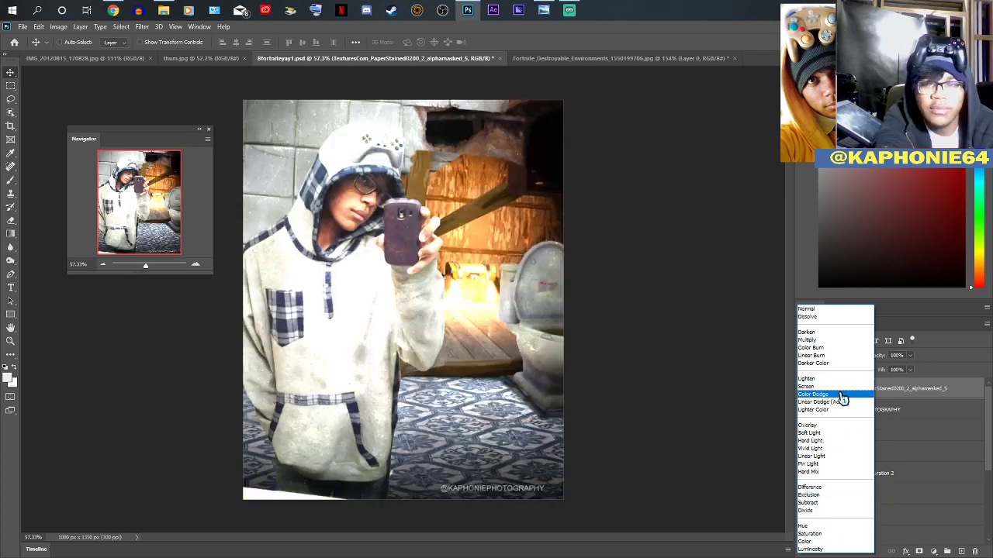
- Set the texture layer to Color Dodge, trying about 70% fill before returning it to 100%
{"action": "left_click", "coordinate": [840, 394]}
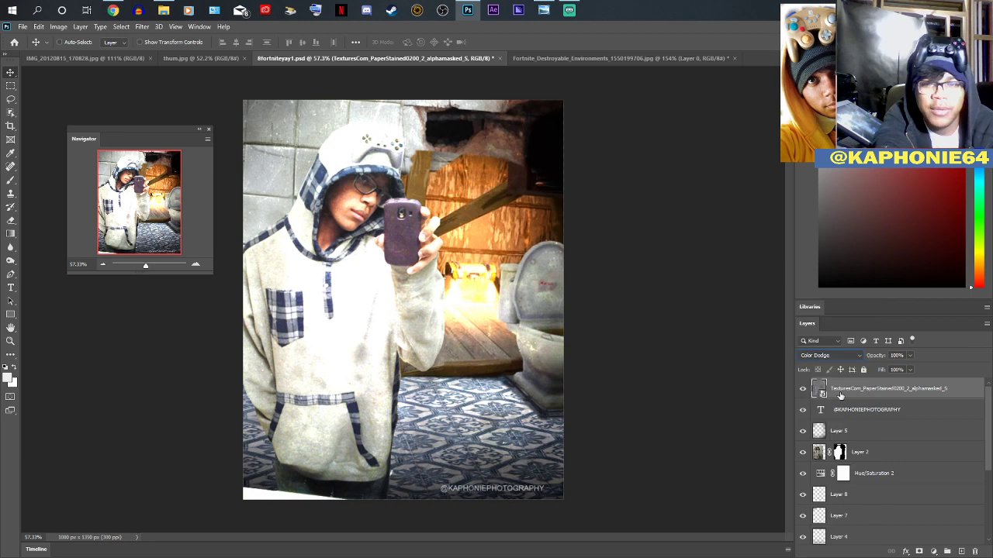
{"action": "left_click", "coordinate": [910, 370]}
{"action": "left_click_drag", "start_coordinate": [911, 384], "coordinate": [898, 391]}
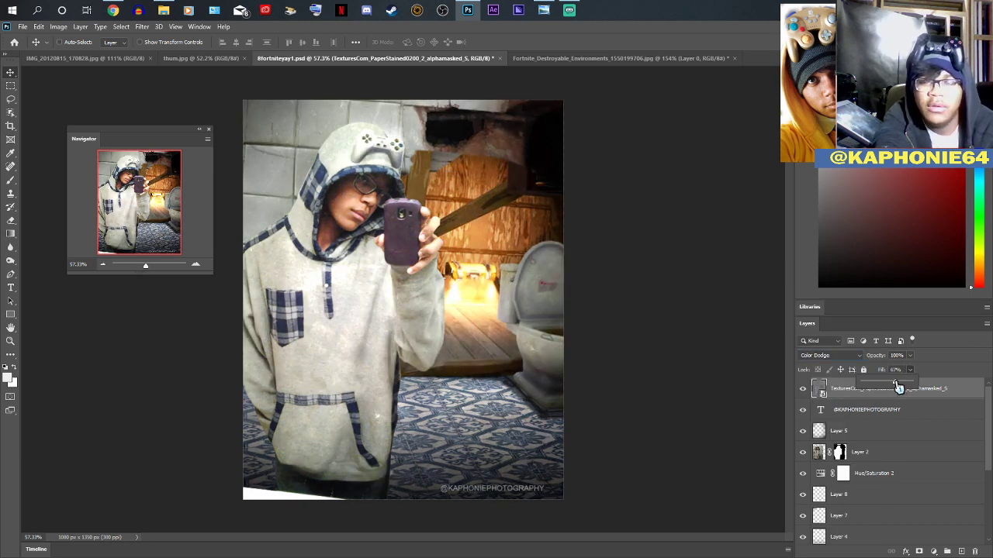
{"action": "left_click_drag", "start_coordinate": [901, 391], "coordinate": [935, 385]}
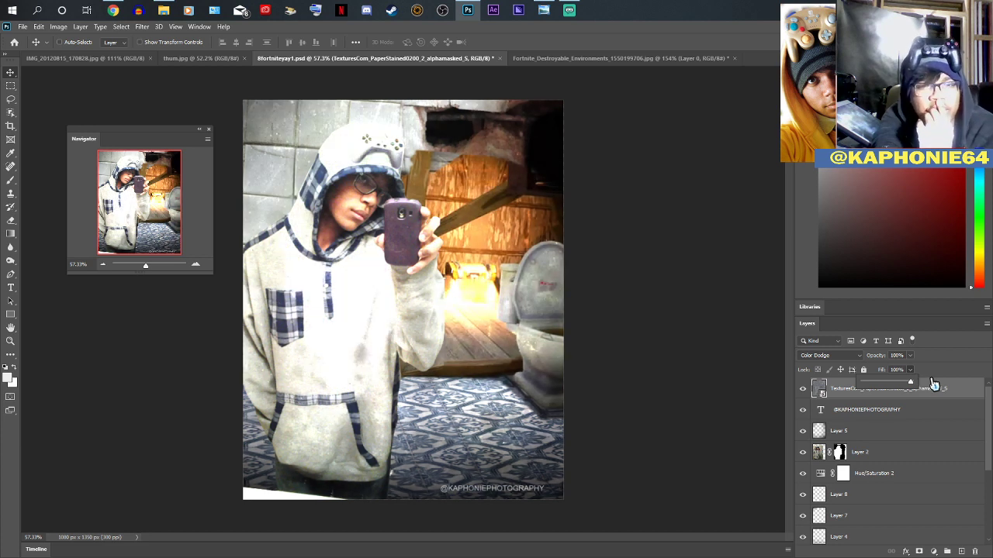
- Add an Exposure adjustment layer, test darkening the image, then delete it
{"action": "left_click", "coordinate": [933, 551]}
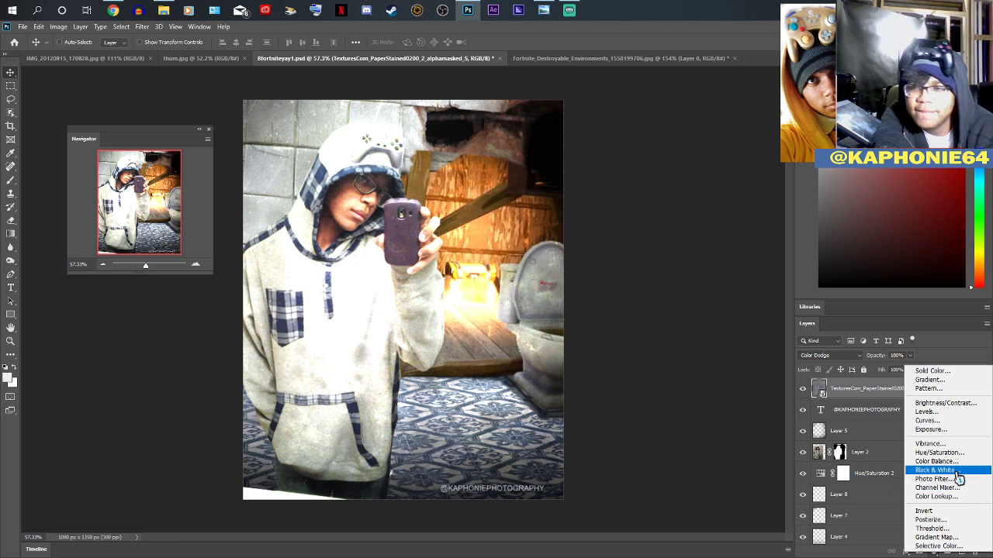
{"action": "left_click", "coordinate": [946, 429]}
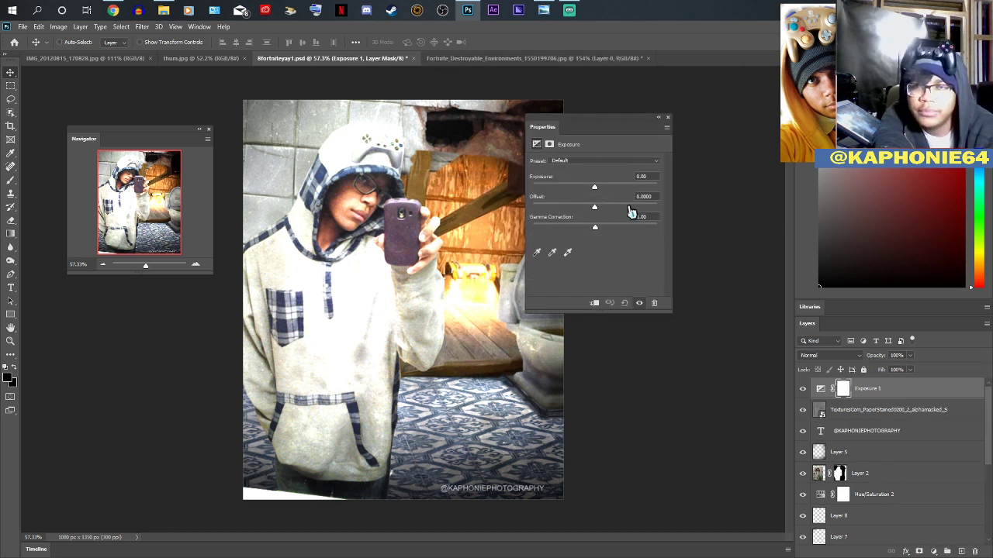
{"action": "left_click_drag", "start_coordinate": [594, 187], "coordinate": [594, 193]}
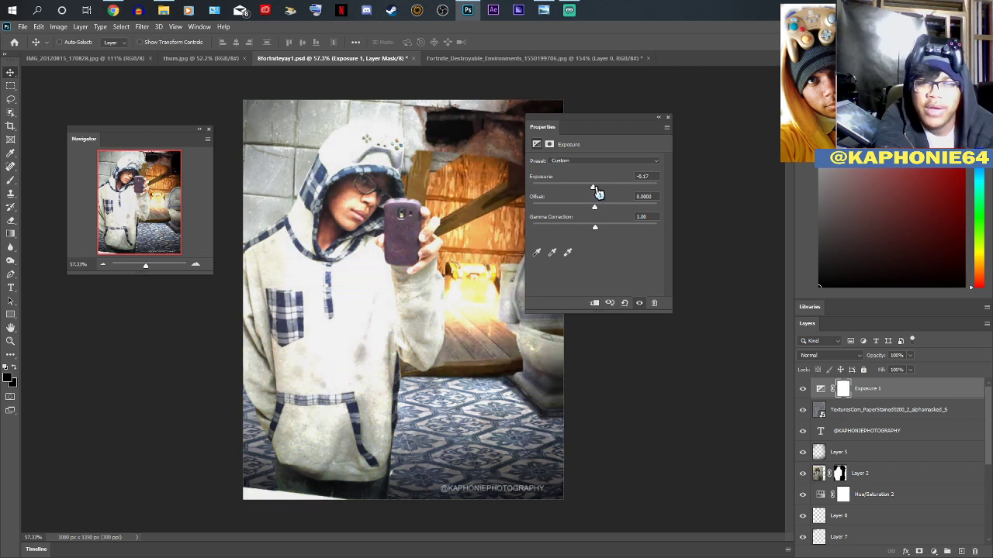
{"action": "left_click", "coordinate": [654, 303]}
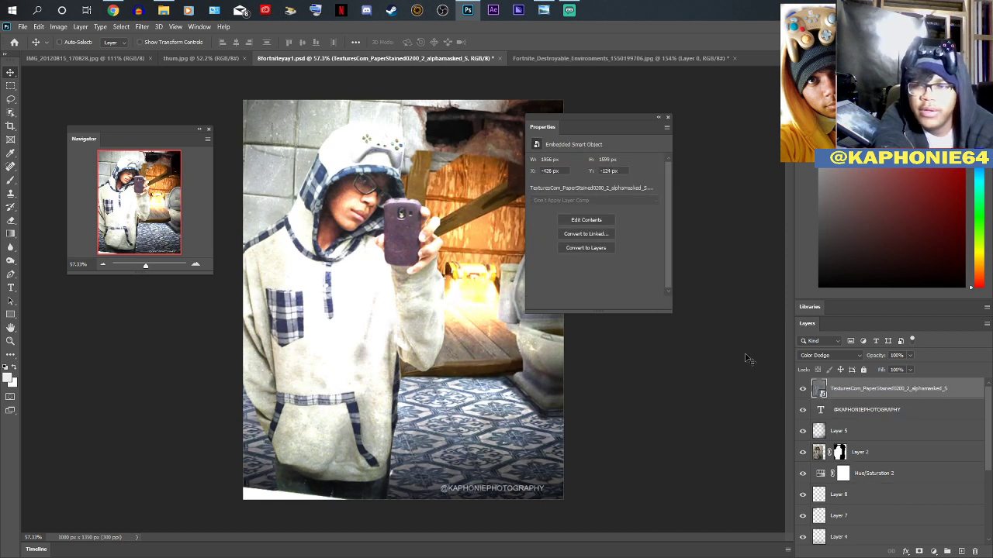
- Close the floating Properties panel and run Camera Raw Filter on the paper texture without changes
{"action": "left_click", "coordinate": [669, 118]}
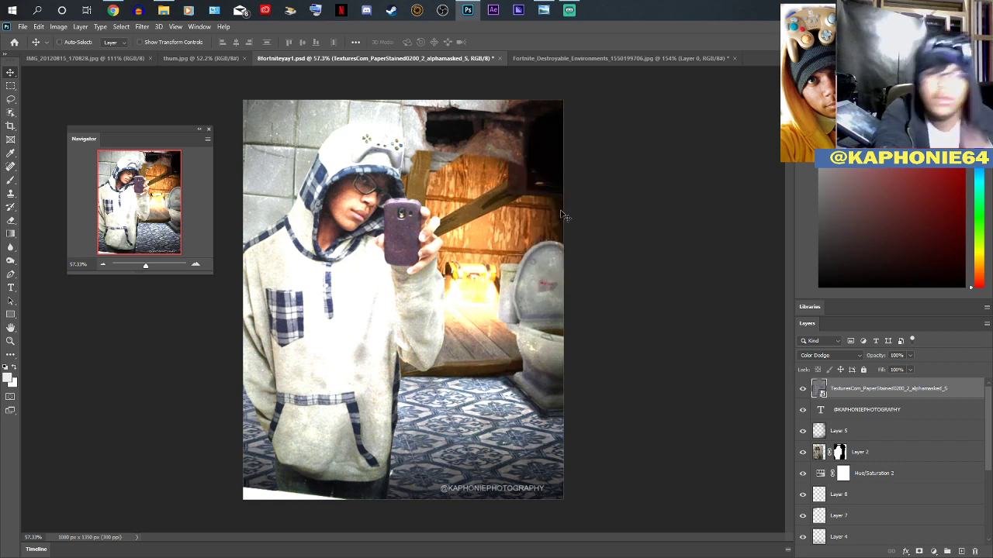
{"action": "left_click", "coordinate": [142, 26]}
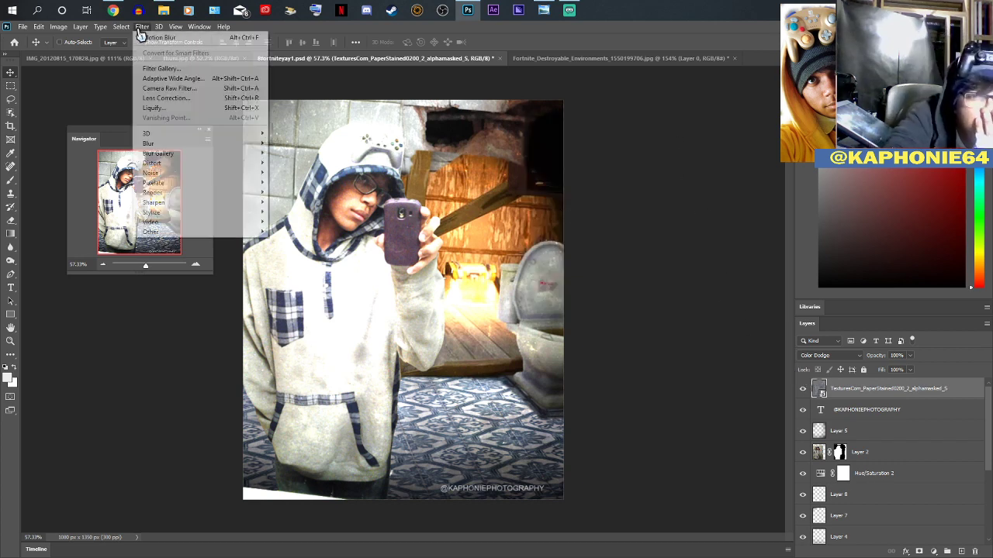
{"action": "left_click", "coordinate": [207, 92]}
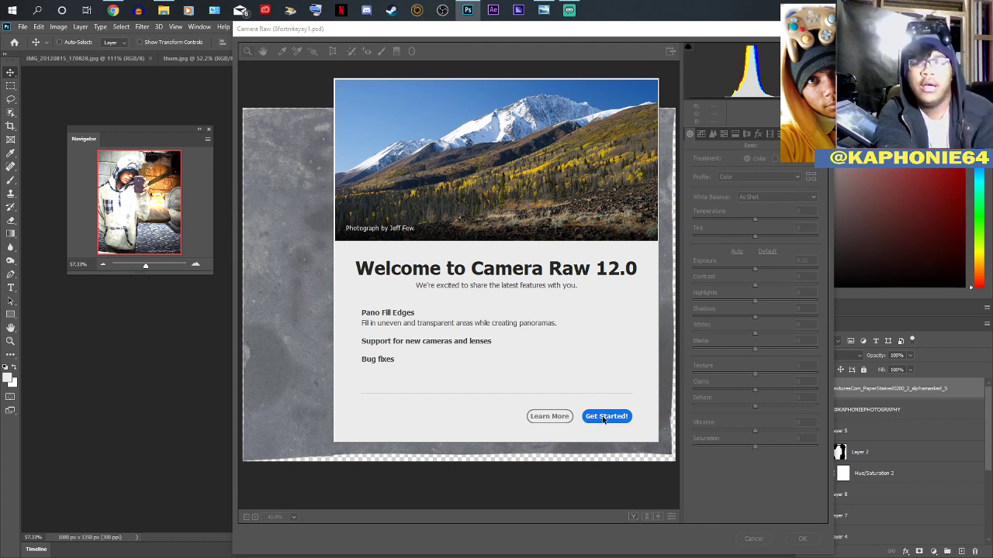
{"action": "left_click", "coordinate": [604, 419]}
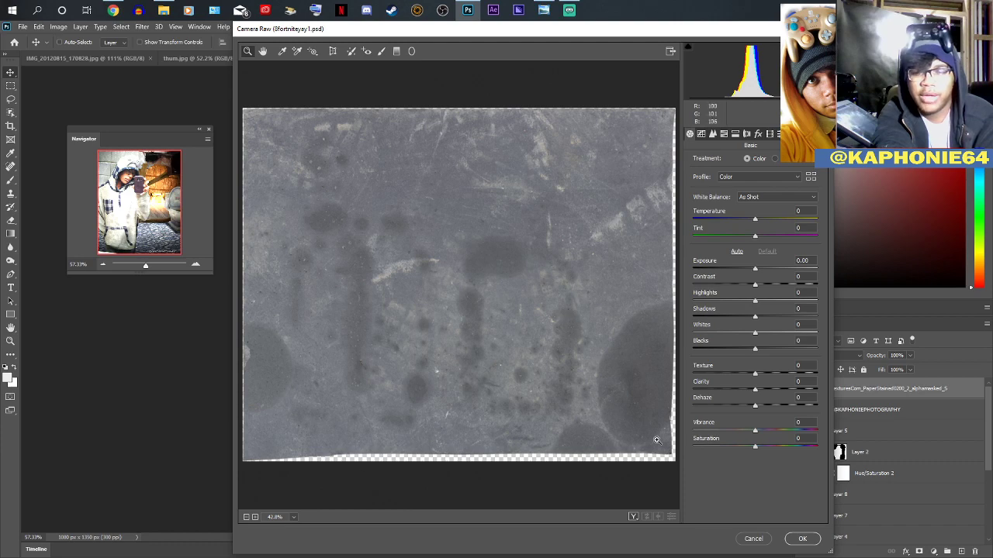
{"action": "left_click", "coordinate": [802, 538]}
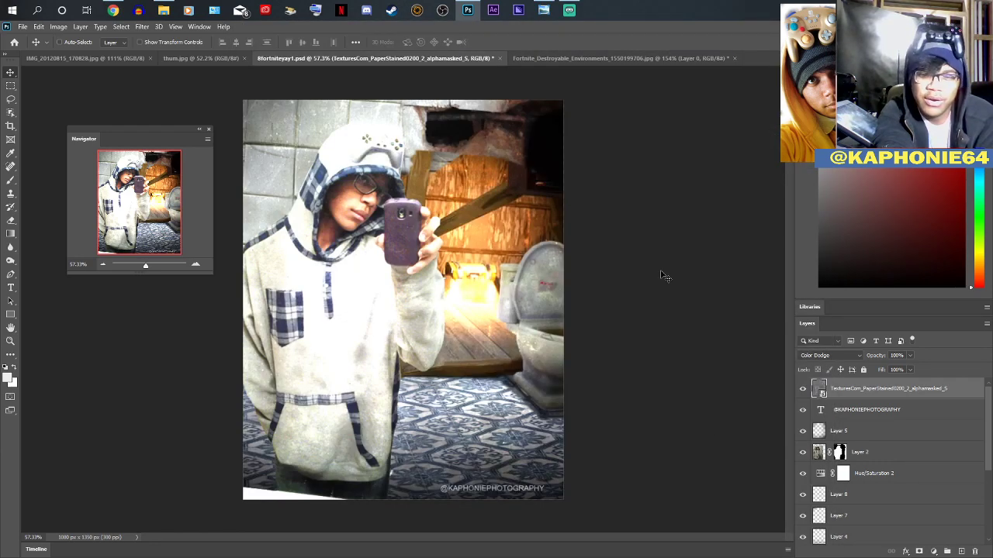
- Group Layer 7 through Layer 3 into Group 1 and duplicate it as Group 1 copy
{"action": "left_click", "coordinate": [23, 26]}
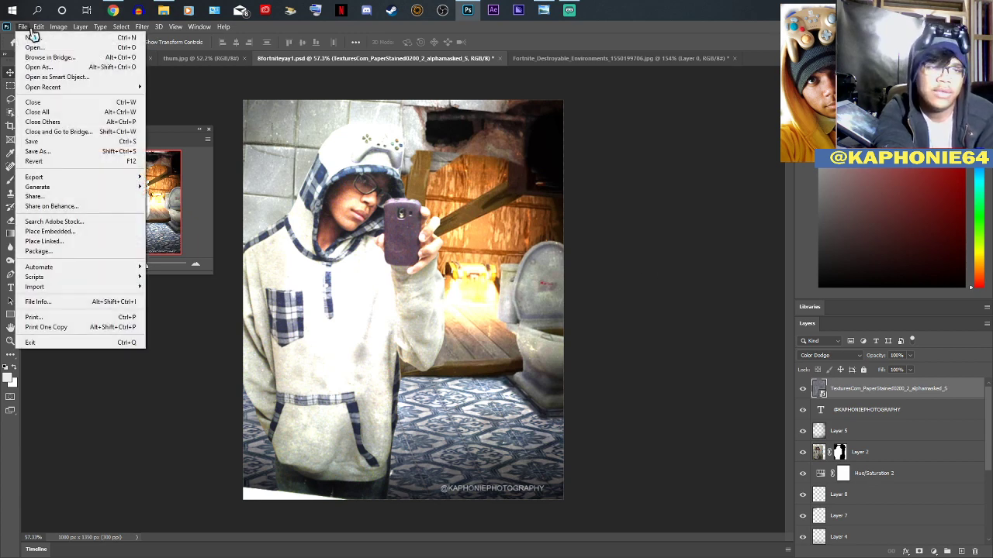
{"action": "key", "text": "Escape"}
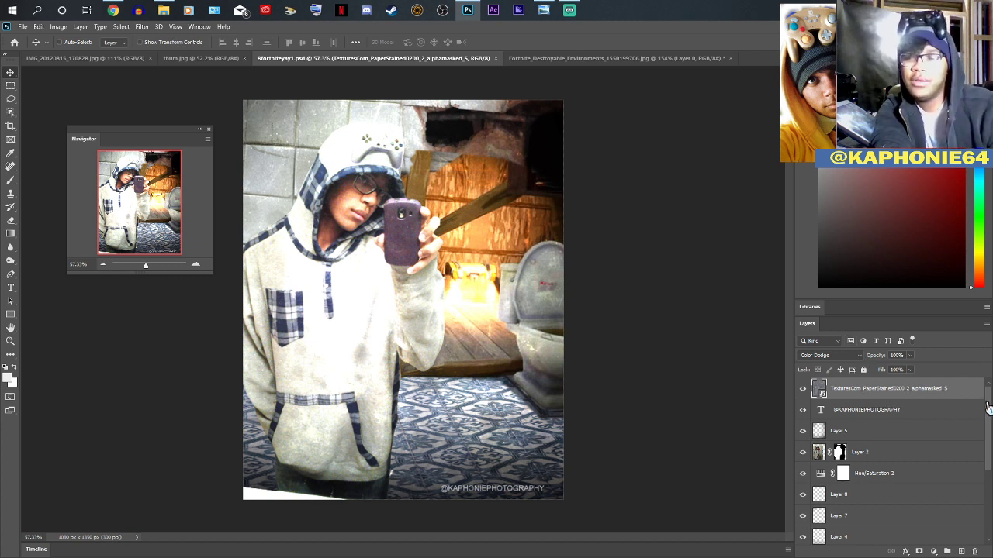
{"action": "left_click_drag", "start_coordinate": [988, 408], "coordinate": [980, 524]}
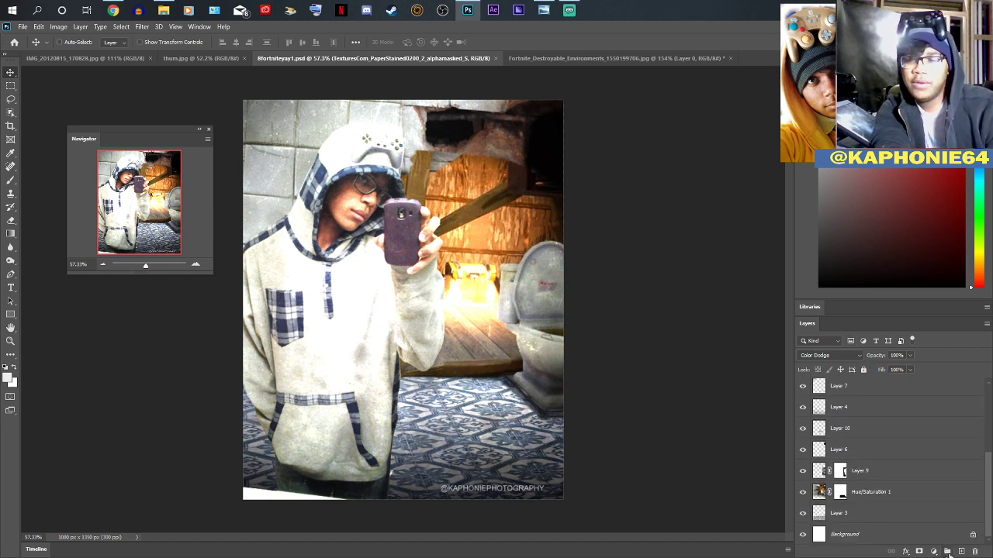
{"action": "left_click", "coordinate": [945, 522], "text": "shift"}
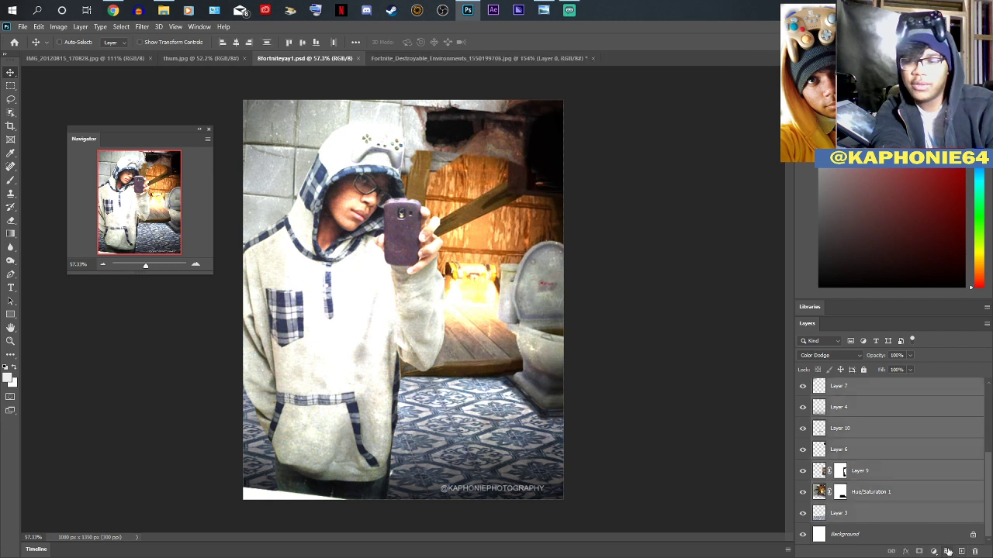
{"action": "left_click", "coordinate": [948, 551]}
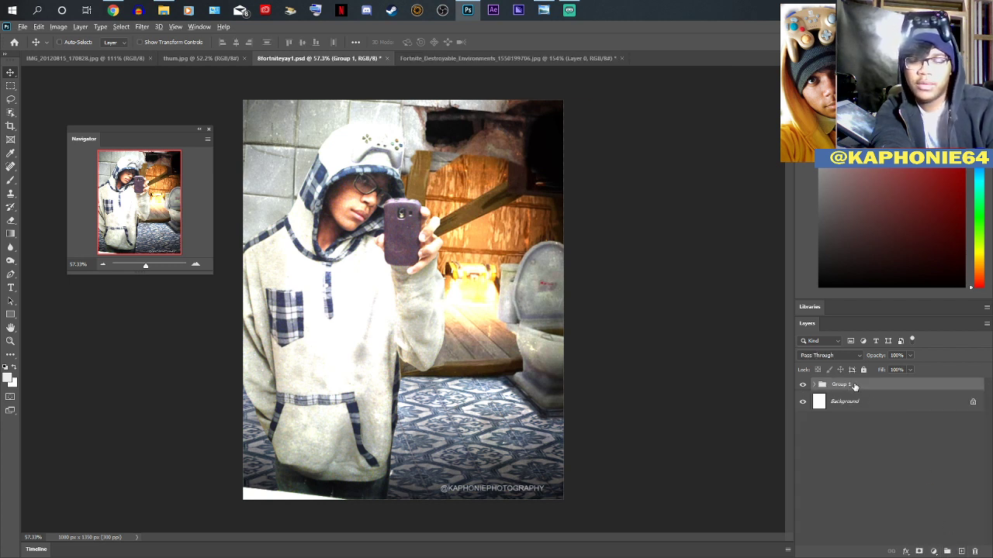
{"action": "left_click_drag", "start_coordinate": [854, 386], "coordinate": [856, 396]}
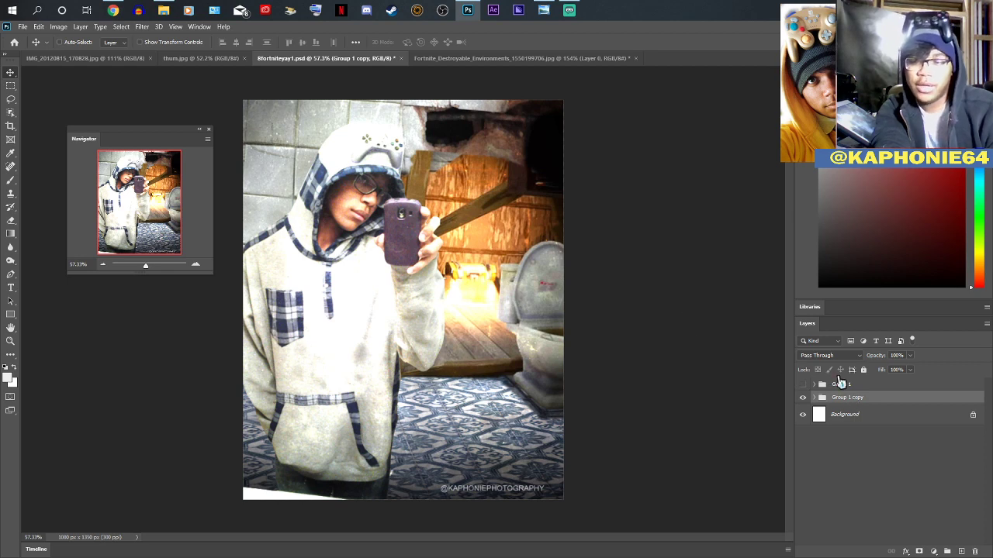
- Merge Group 1 copy, then flatten the image, discarding the hidden original group
{"action": "right_click", "coordinate": [866, 397]}
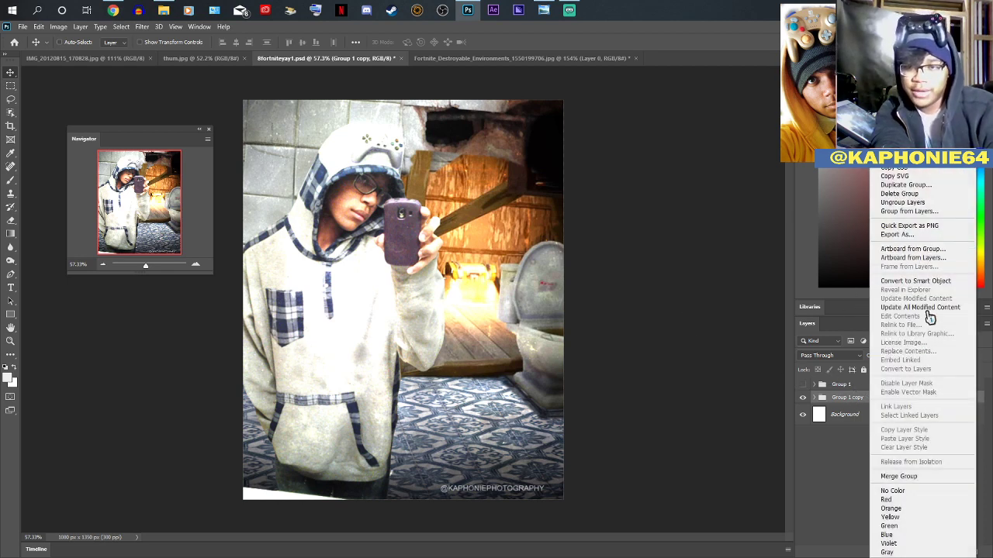
{"action": "left_click", "coordinate": [924, 476]}
{"action": "right_click", "coordinate": [910, 402]}
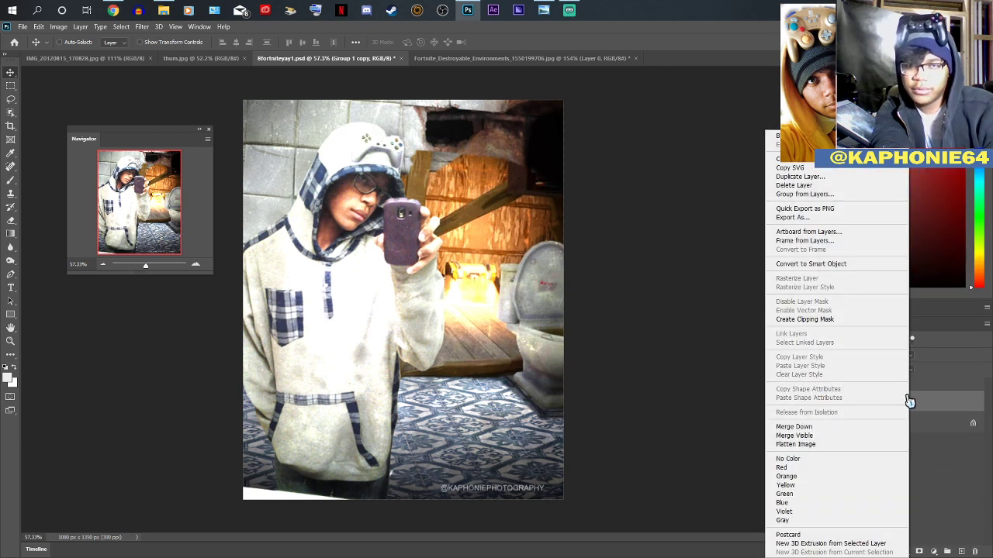
{"action": "left_click", "coordinate": [850, 445]}
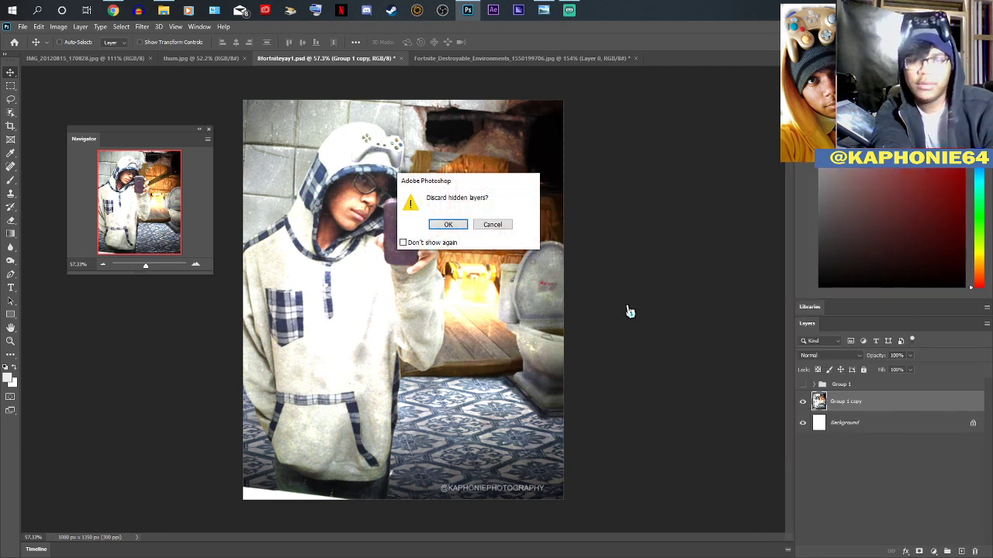
{"action": "left_click", "coordinate": [445, 223]}
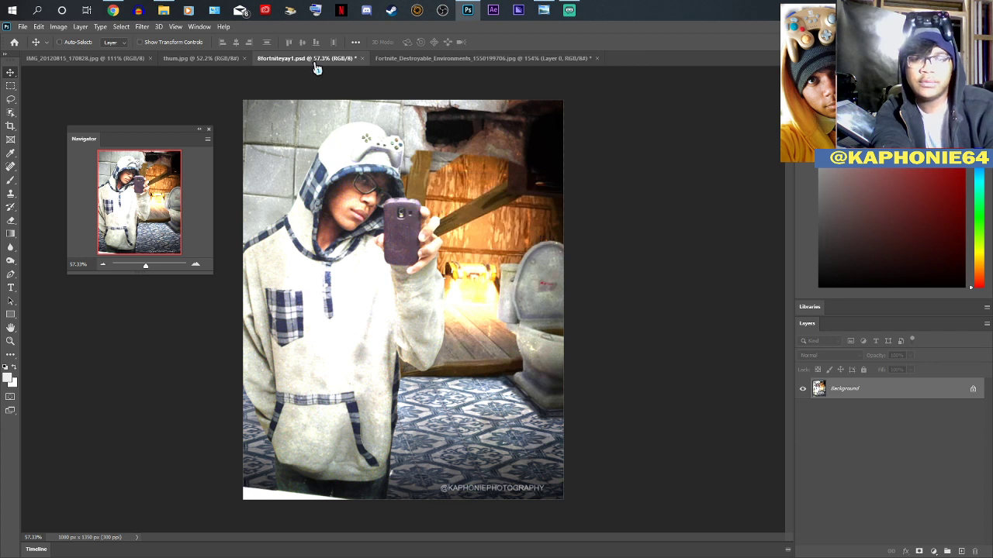
{"action": "left_click", "coordinate": [143, 28]}
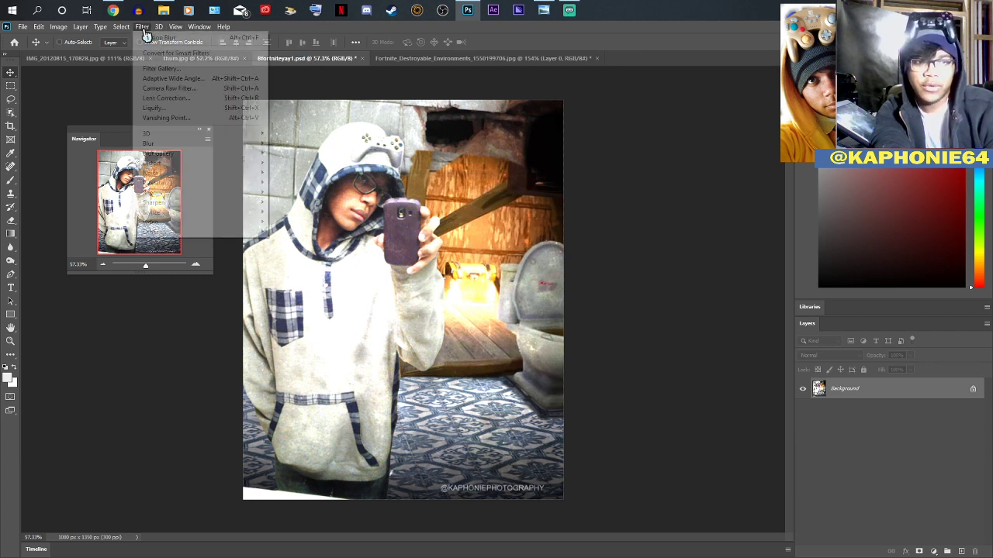
- In Camera Raw, set Whites and Highlights to -100 and settle Exposure near -0.30
{"action": "left_click", "coordinate": [204, 88]}
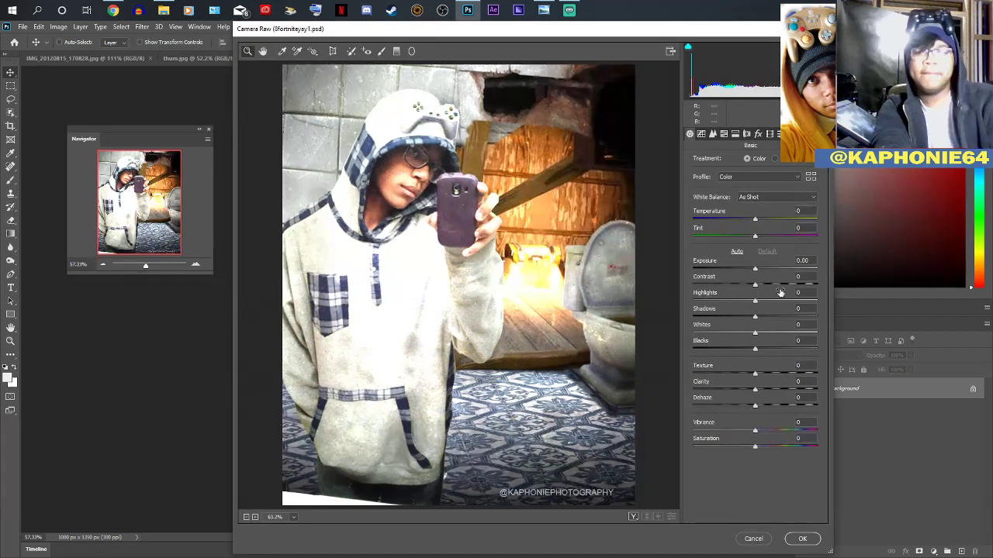
{"action": "mouse_move", "coordinate": [754, 335]}
{"action": "left_mouse_down"}
{"action": "mouse_move", "coordinate": [860, 341]}
{"action": "mouse_move", "coordinate": [660, 362]}
{"action": "mouse_move", "coordinate": [781, 357]}
{"action": "mouse_move", "coordinate": [690, 355]}
{"action": "left_mouse_up"}
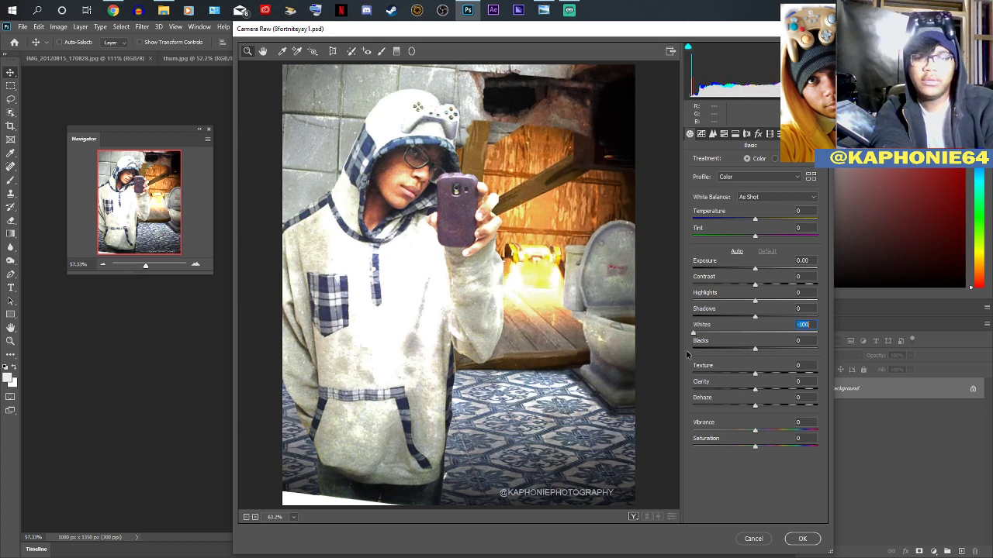
{"action": "left_click_drag", "start_coordinate": [756, 301], "coordinate": [680, 310]}
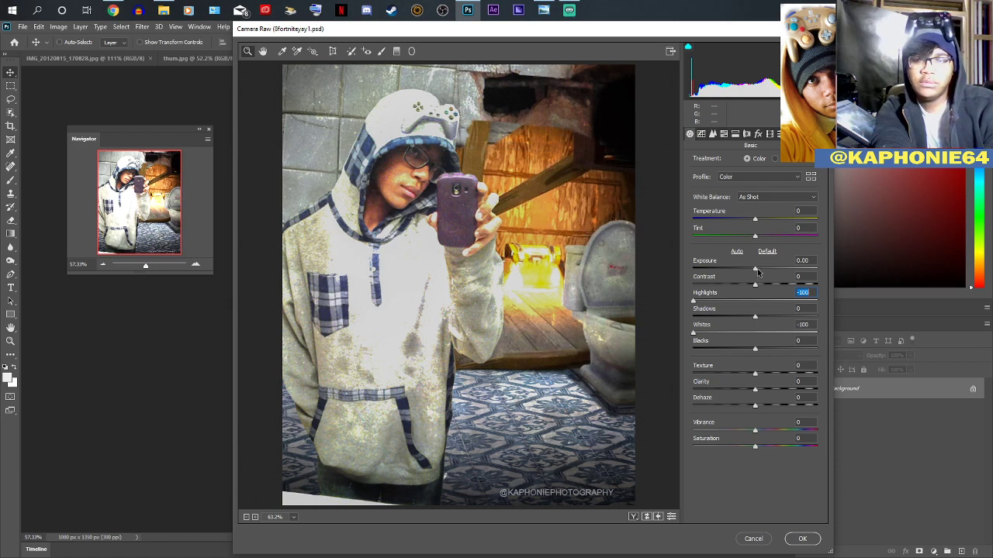
{"action": "left_click_drag", "start_coordinate": [756, 269], "coordinate": [741, 272]}
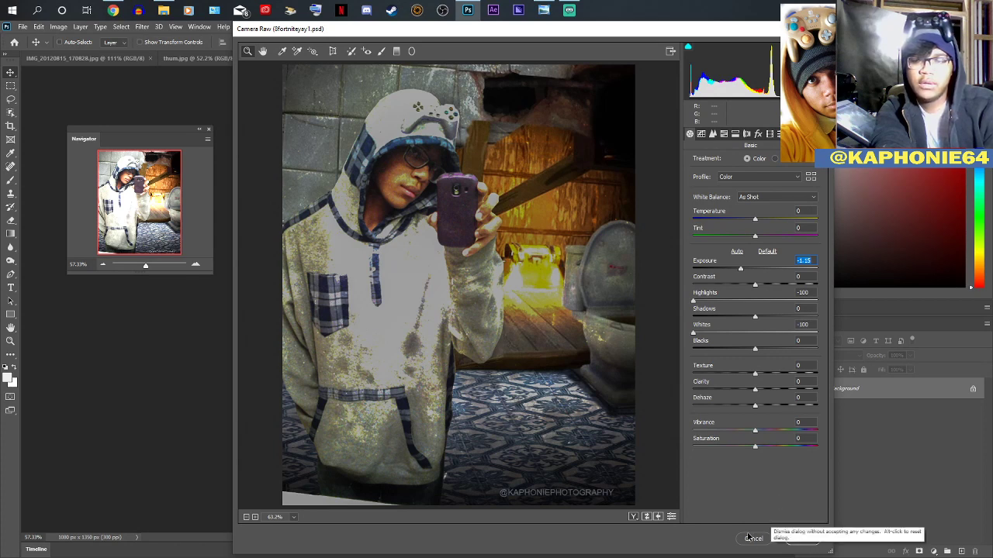
{"action": "left_click", "coordinate": [753, 269]}
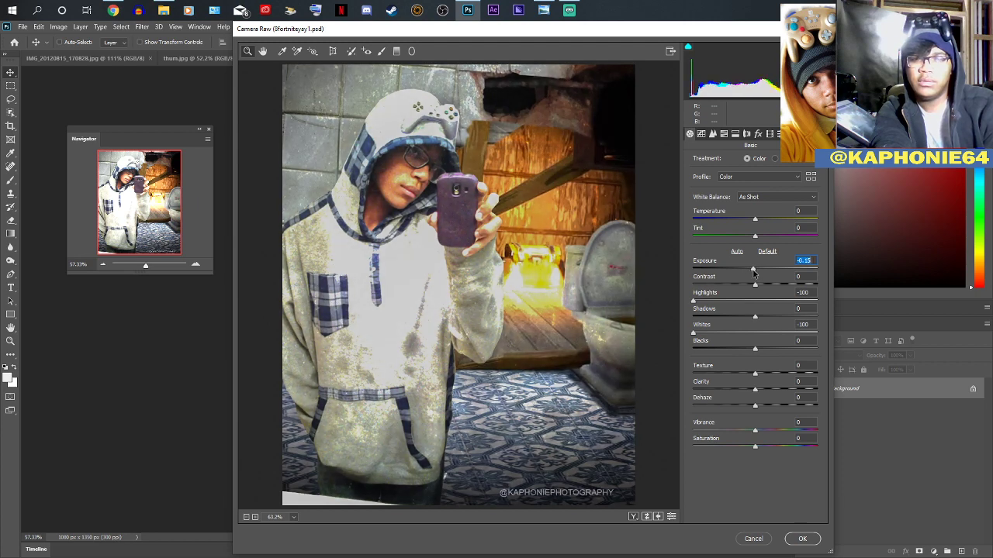
{"action": "left_click_drag", "start_coordinate": [753, 273], "coordinate": [746, 273]}
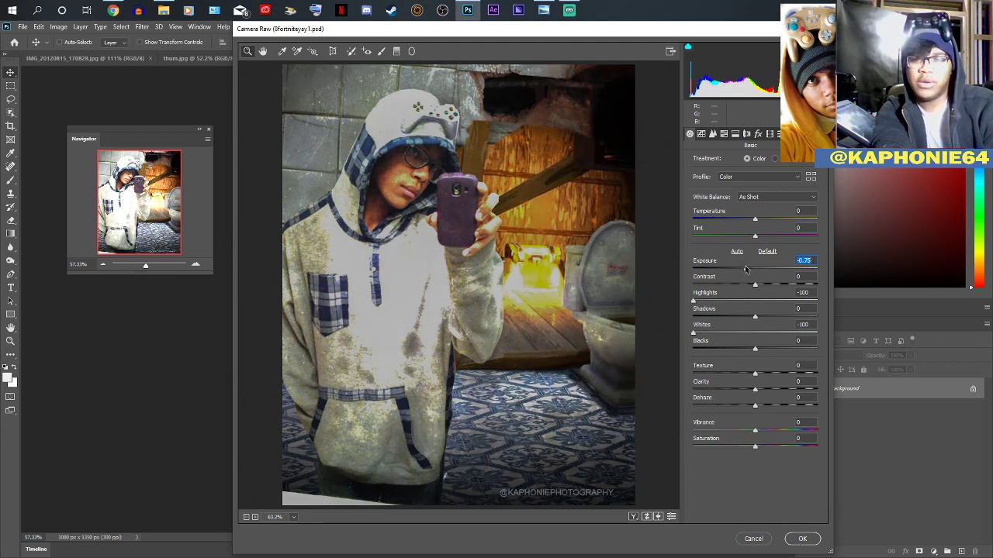
{"action": "left_click_drag", "start_coordinate": [746, 269], "coordinate": [751, 271]}
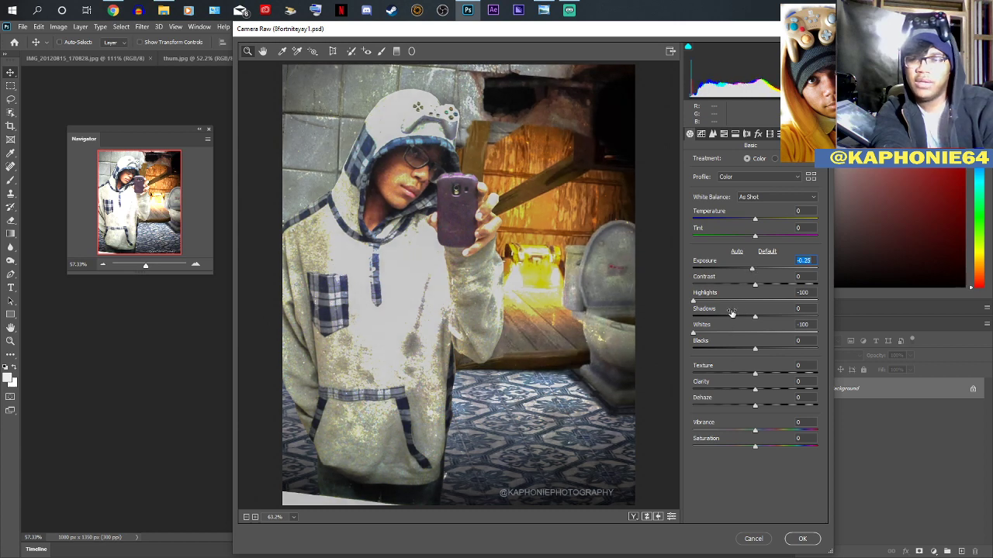
- Ease Highlights and Whites back up from -100, check Tone Curve, and apply the grade
{"action": "left_click_drag", "start_coordinate": [722, 303], "coordinate": [701, 302]}
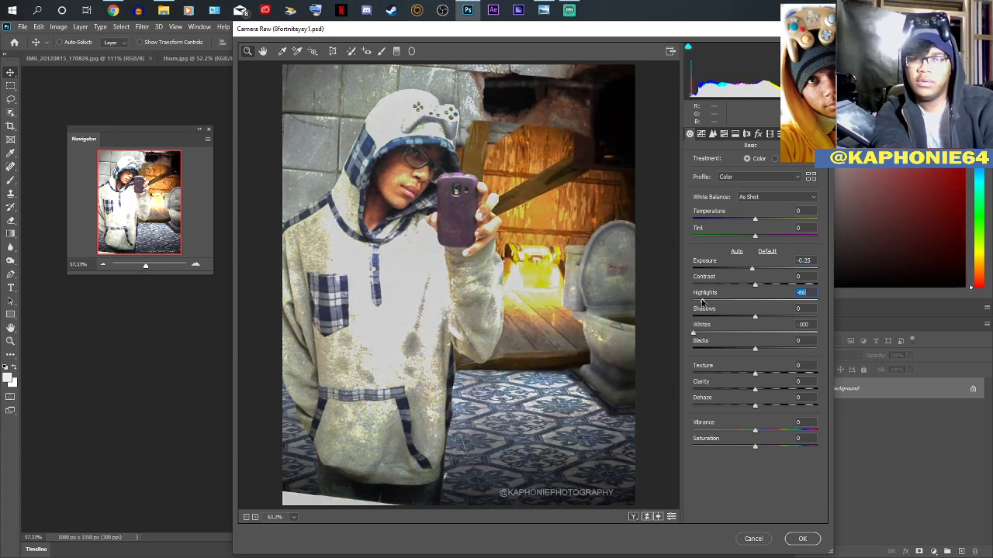
{"action": "mouse_move", "coordinate": [726, 335]}
{"action": "left_mouse_down"}
{"action": "mouse_move", "coordinate": [742, 335]}
{"action": "mouse_move", "coordinate": [692, 334]}
{"action": "left_mouse_up"}
{"action": "left_click", "coordinate": [701, 135]}
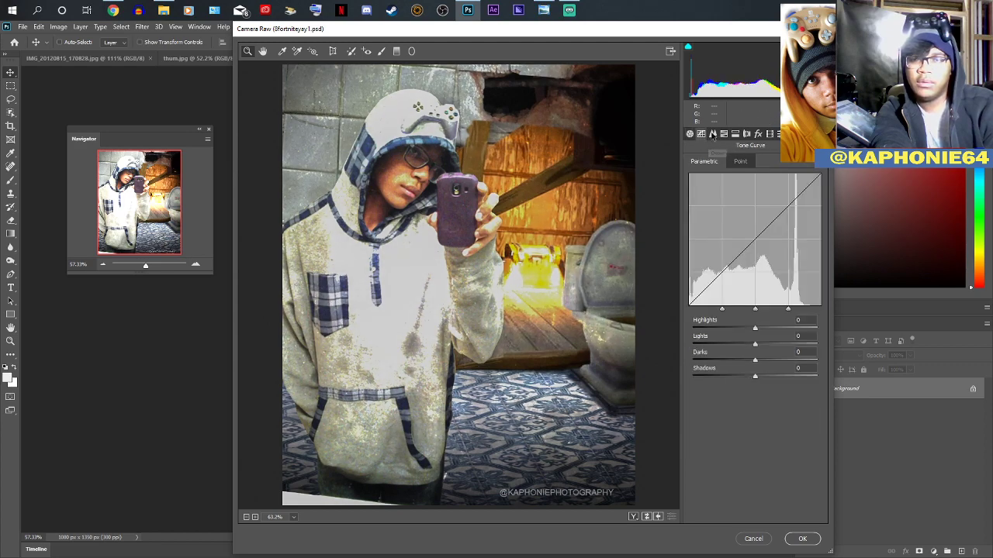
{"action": "left_click", "coordinate": [801, 539]}
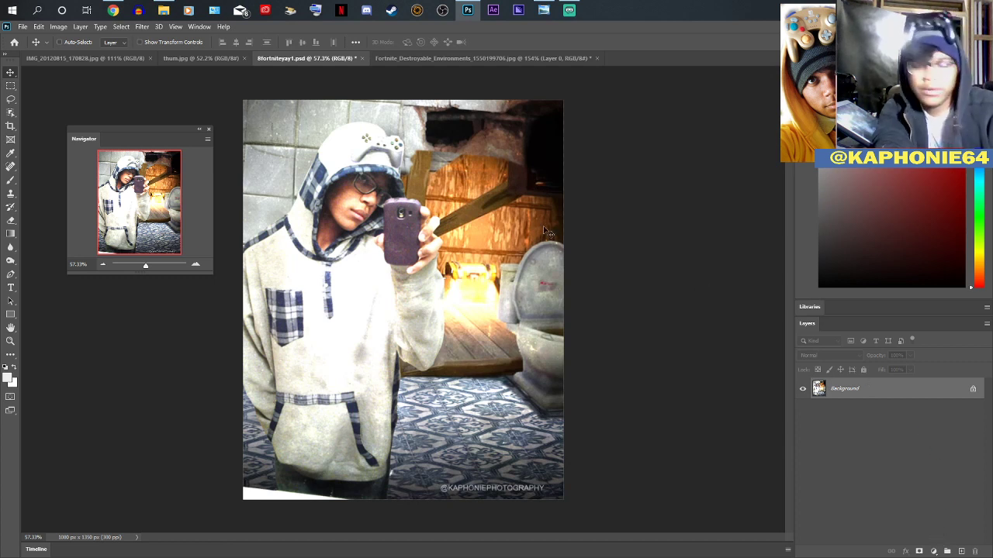
- Undo the flatten via Edit > Undo and toggle Group 1 copy's visibility to compare
{"action": "left_click", "coordinate": [38, 28]}
{"action": "left_click", "coordinate": [68, 57]}
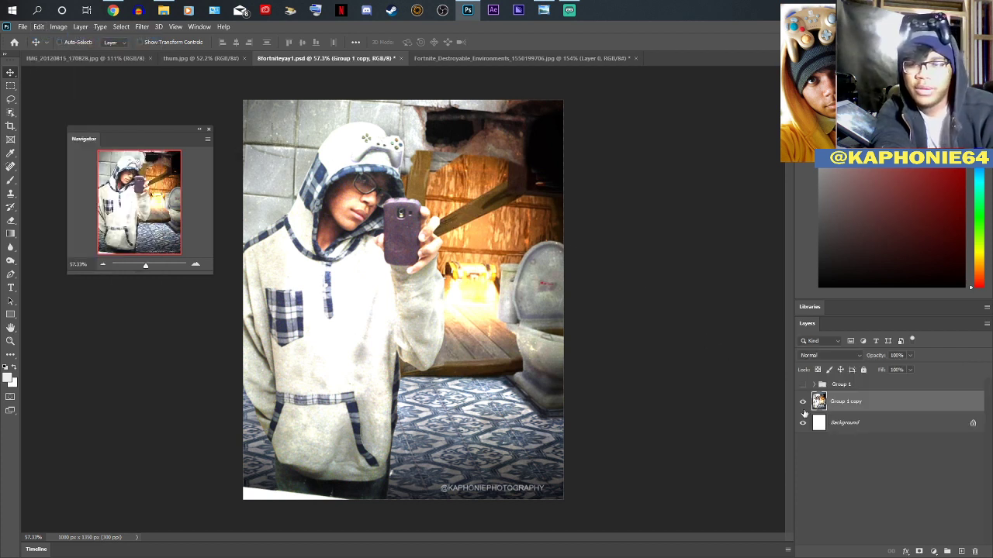
{"action": "left_click", "coordinate": [803, 402]}
{"action": "left_click", "coordinate": [802, 401]}
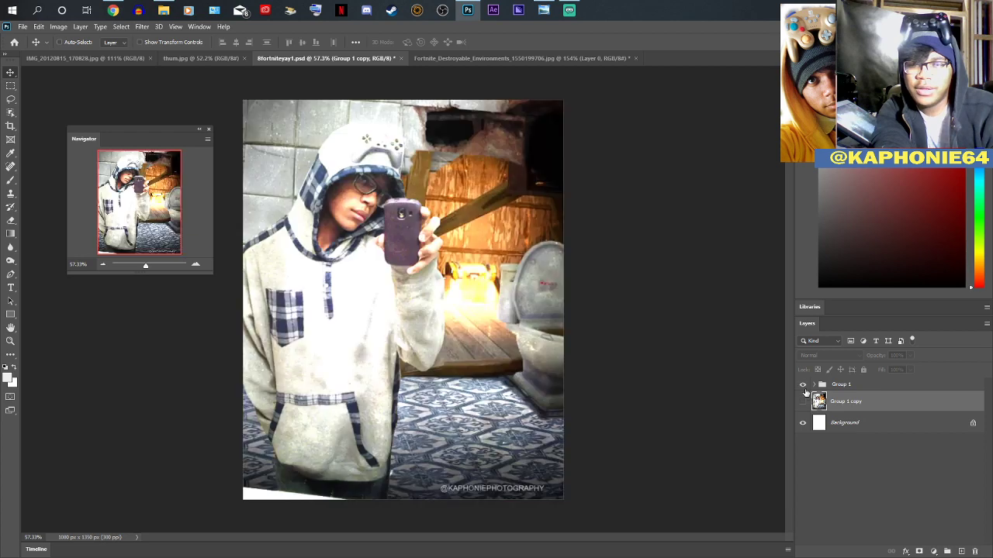
{"action": "left_click", "coordinate": [803, 402]}
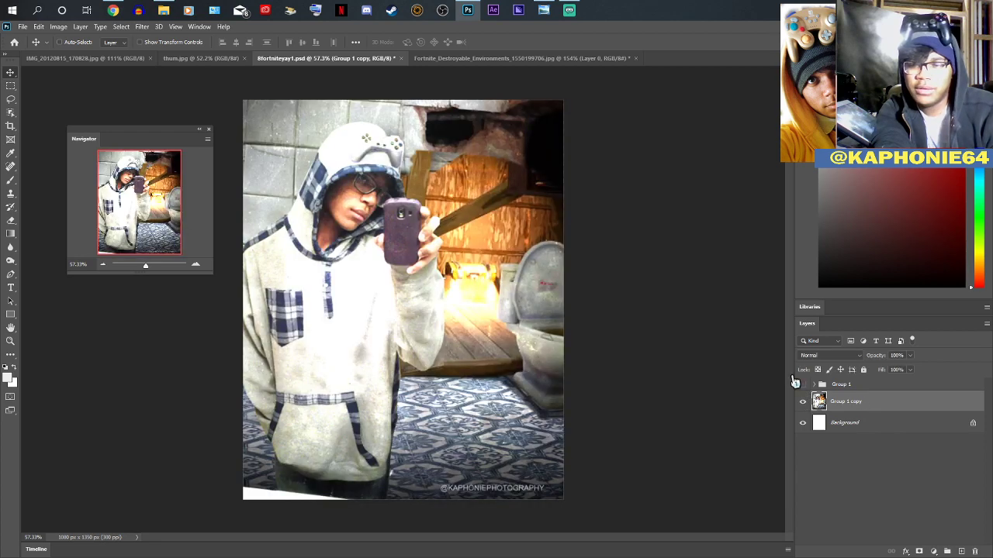
{"action": "left_click", "coordinate": [933, 551]}
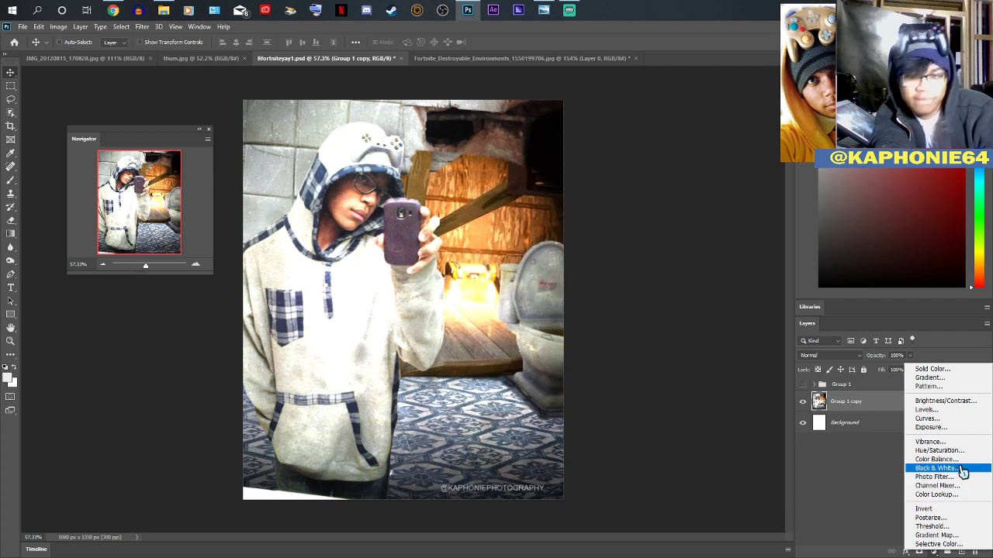
- Add a Curves 1 layer and reshape the RGB curve with an upper point and raised midtone point
{"action": "left_click", "coordinate": [951, 419]}
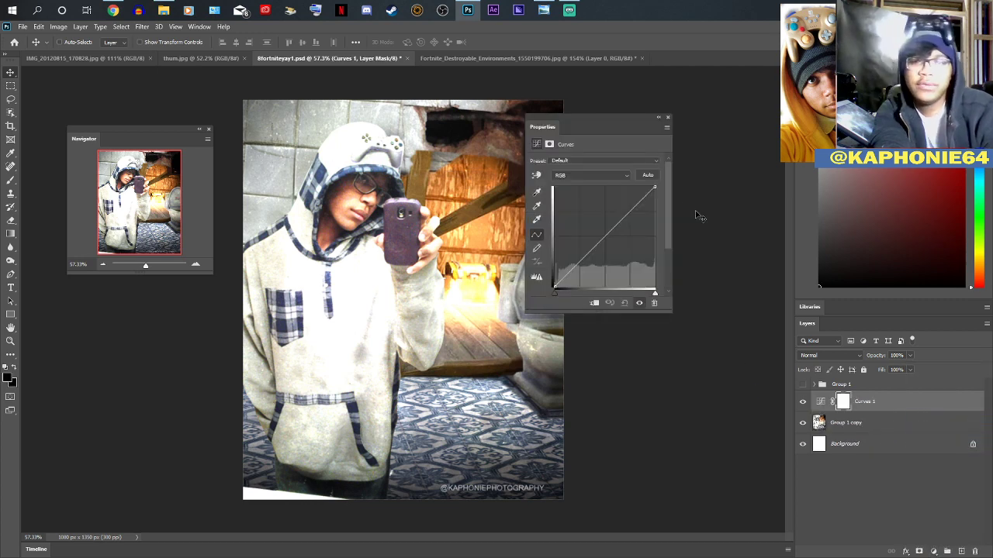
{"action": "mouse_move", "coordinate": [655, 187]}
{"action": "left_mouse_down"}
{"action": "mouse_move", "coordinate": [700, 209]}
{"action": "mouse_move", "coordinate": [707, 183]}
{"action": "left_mouse_up"}
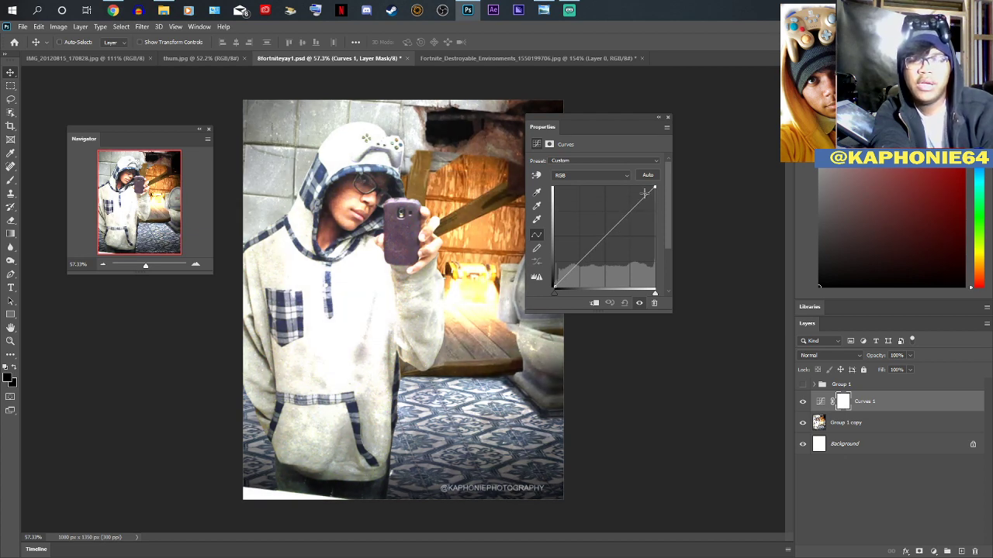
{"action": "left_click_drag", "start_coordinate": [644, 194], "coordinate": [646, 195]}
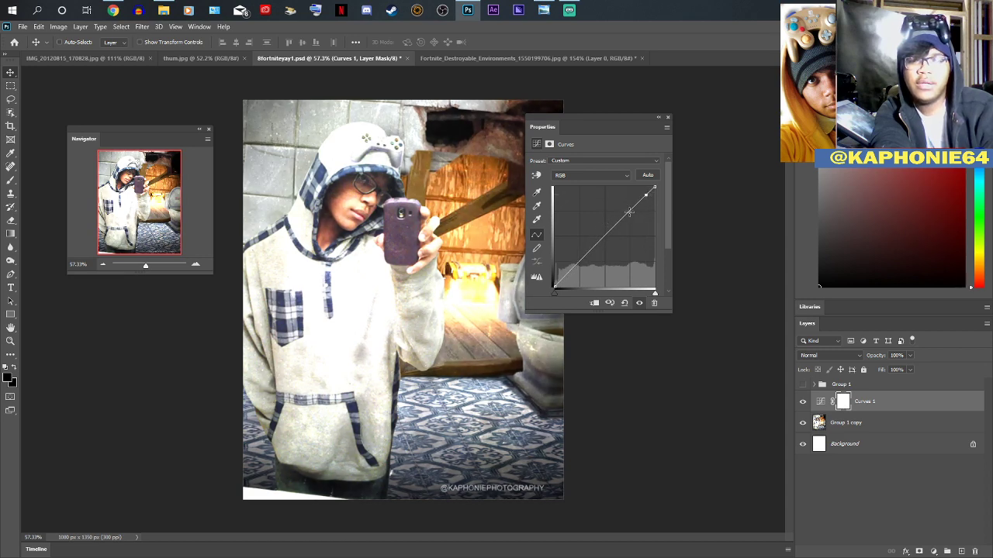
{"action": "mouse_move", "coordinate": [647, 194]}
{"action": "left_mouse_down"}
{"action": "mouse_move", "coordinate": [612, 217]}
{"action": "mouse_move", "coordinate": [620, 222]}
{"action": "mouse_move", "coordinate": [643, 195]}
{"action": "left_mouse_up"}
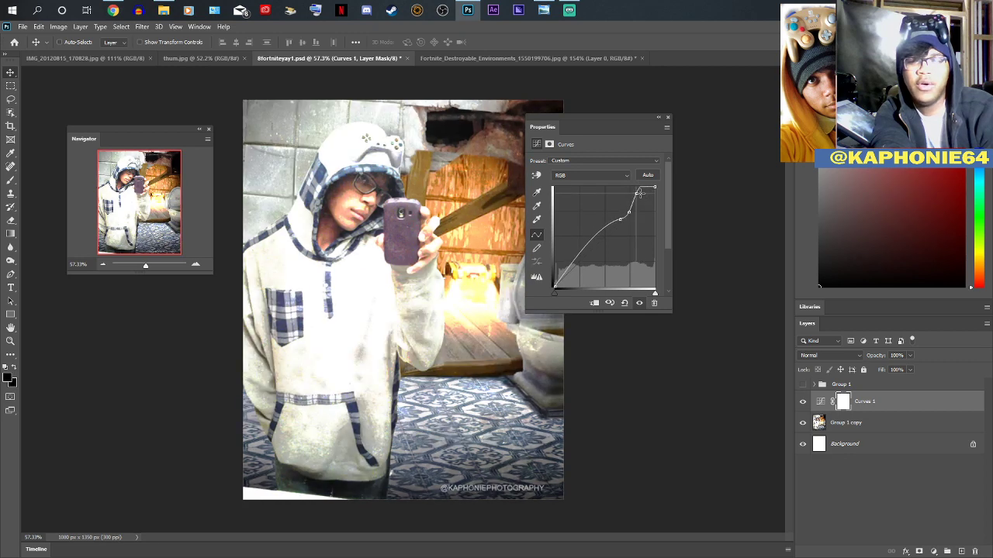
{"action": "mouse_move", "coordinate": [642, 196]}
{"action": "left_mouse_down"}
{"action": "mouse_move", "coordinate": [645, 208]}
{"action": "mouse_move", "coordinate": [641, 192]}
{"action": "left_mouse_up"}
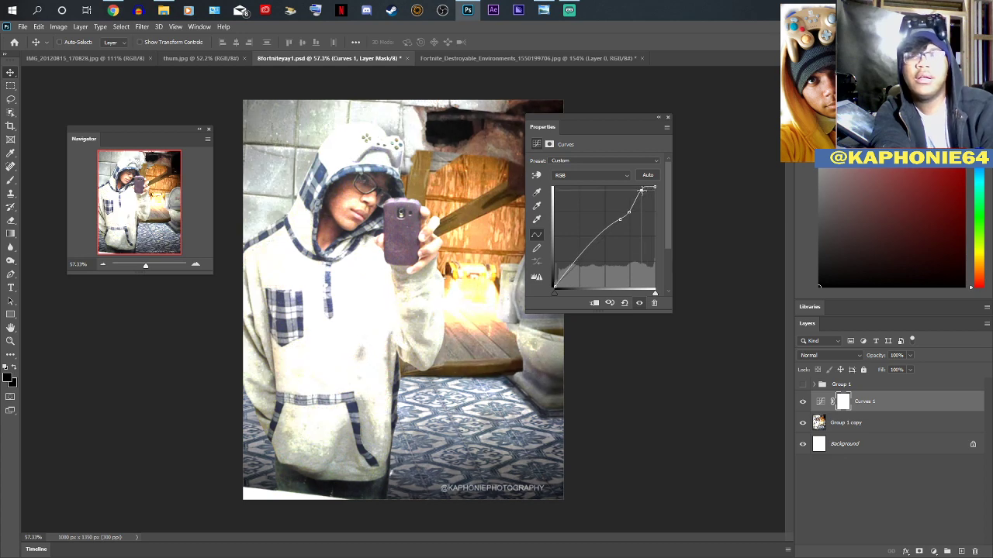
- Delete Curves 1 and Group 1 copy, then make Group 1 visible and expand it
{"action": "left_click", "coordinate": [654, 305]}
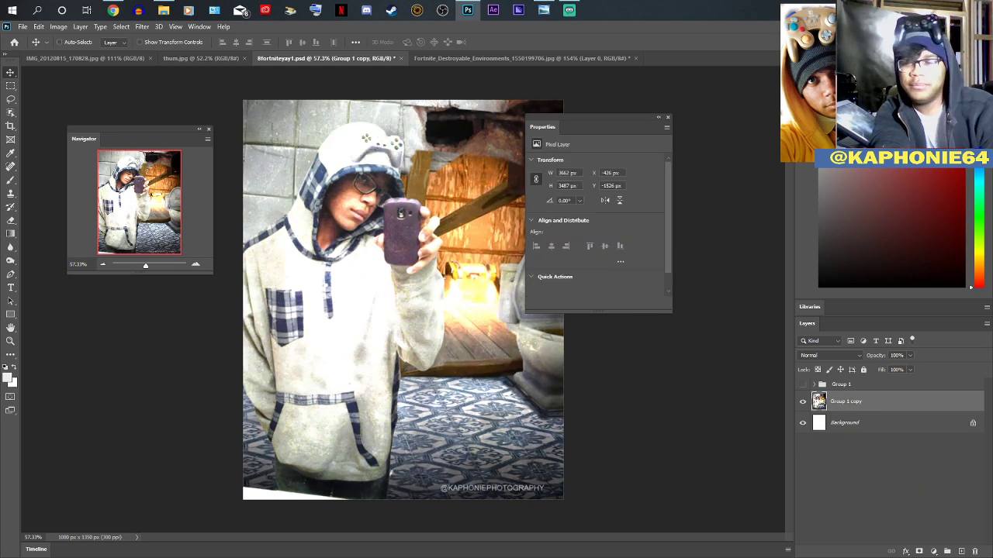
{"action": "left_click", "coordinate": [975, 551]}
{"action": "left_click", "coordinate": [803, 385]}
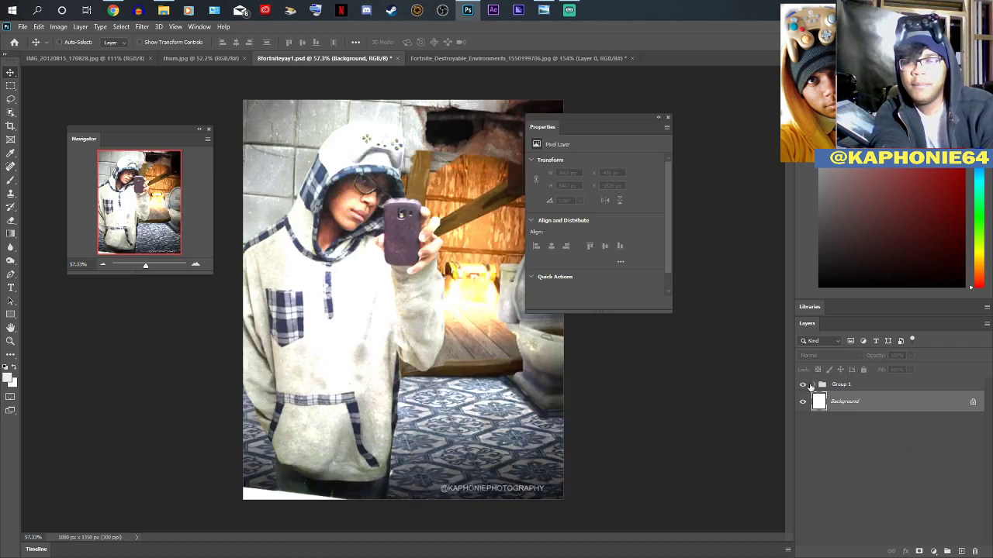
{"action": "left_click", "coordinate": [814, 385]}
- Toggle the paper-texture overlay's visibility, select it, and adjust its opacity
{"action": "left_click", "coordinate": [805, 402]}
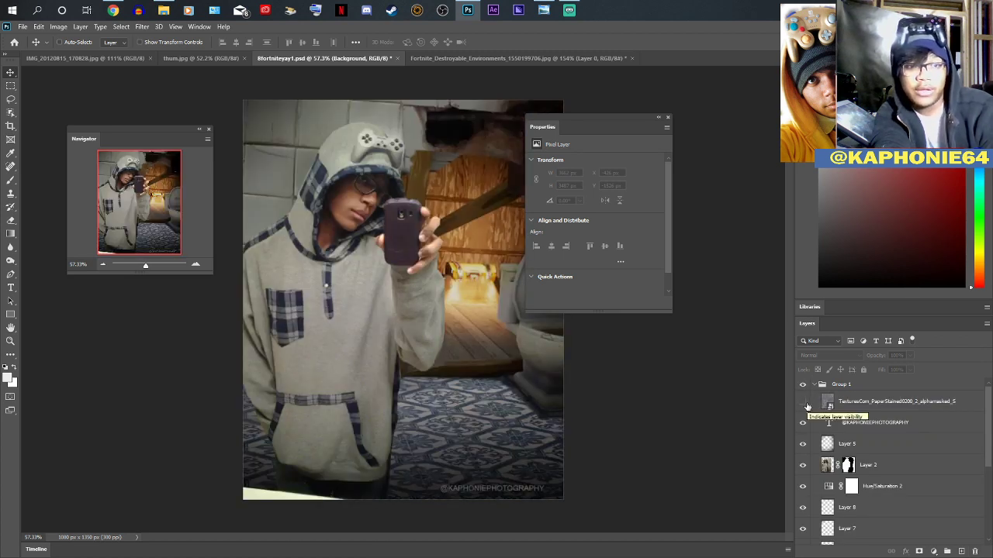
{"action": "left_click", "coordinate": [804, 402]}
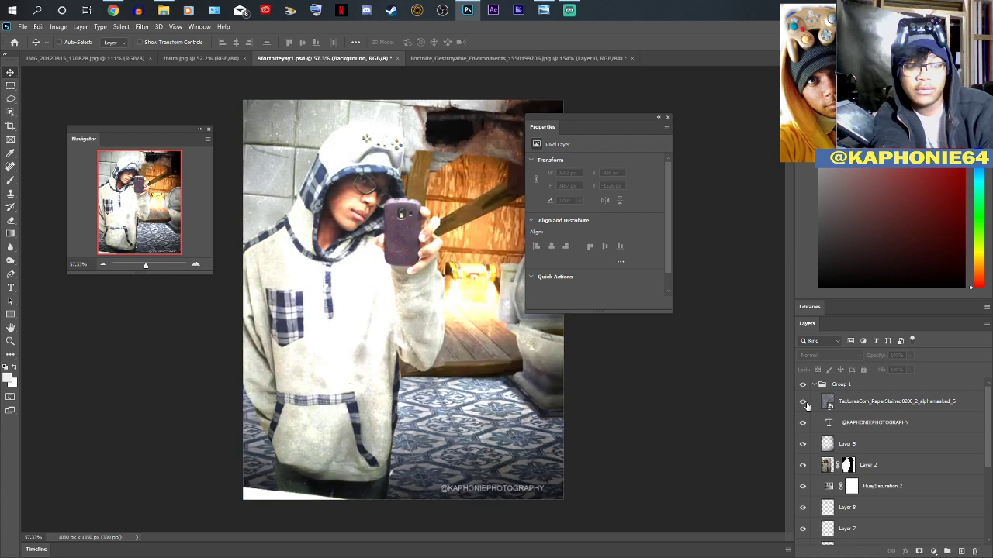
{"action": "left_click", "coordinate": [878, 410]}
{"action": "mouse_move", "coordinate": [910, 356]}
{"action": "left_mouse_down"}
{"action": "mouse_move", "coordinate": [893, 373]}
{"action": "mouse_move", "coordinate": [955, 377]}
{"action": "left_mouse_up"}
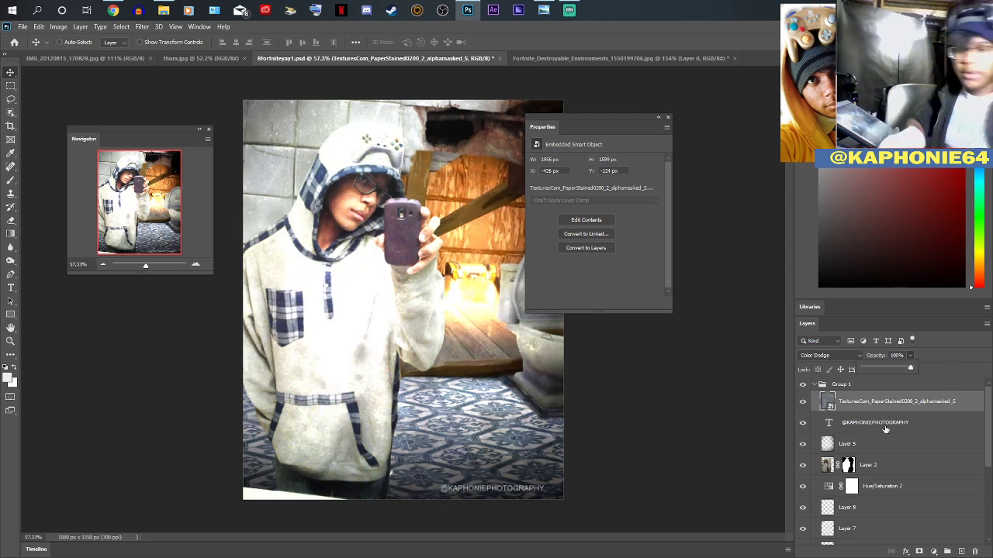
- Rasterize the texture layer, add a layer mask, and draw a gradient on it
{"action": "right_click", "coordinate": [917, 401]}
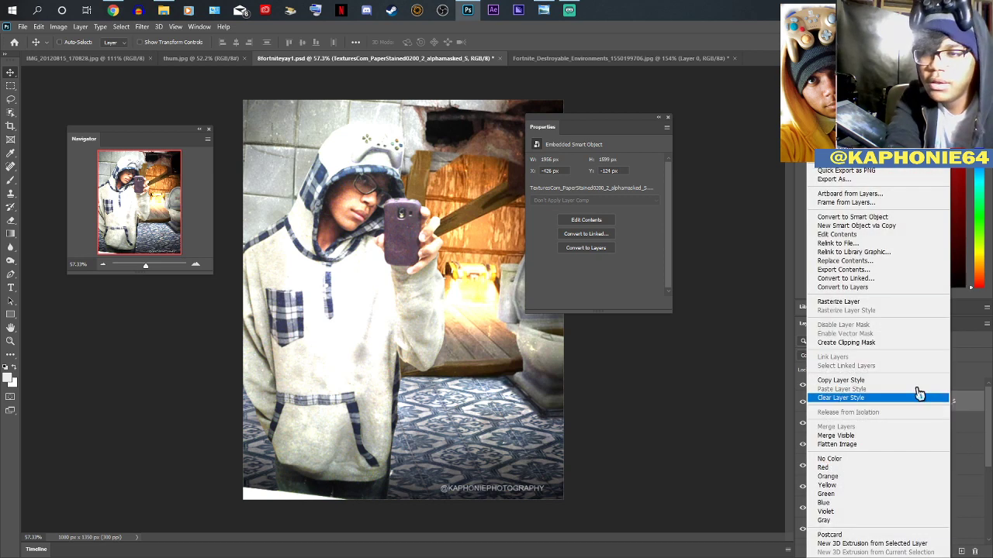
{"action": "left_click", "coordinate": [891, 301]}
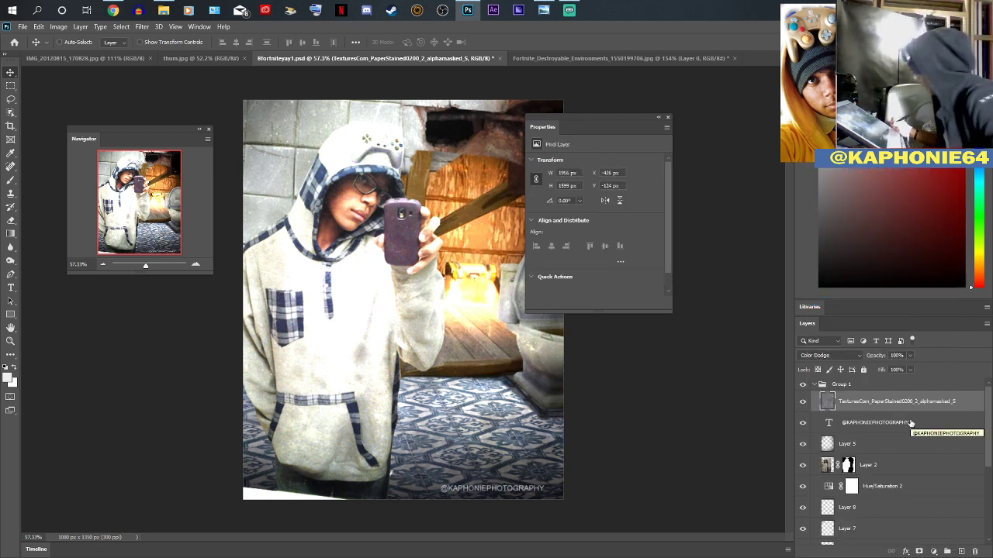
{"action": "key", "text": "ctrl+shift+m"}
{"action": "left_click", "coordinate": [10, 233]}
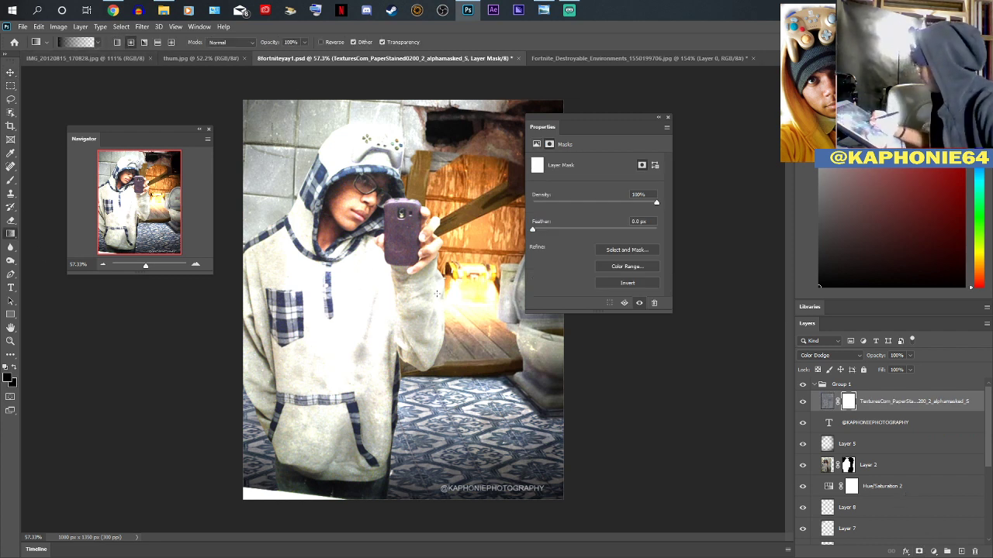
{"action": "left_click_drag", "start_coordinate": [438, 293], "coordinate": [153, 364]}
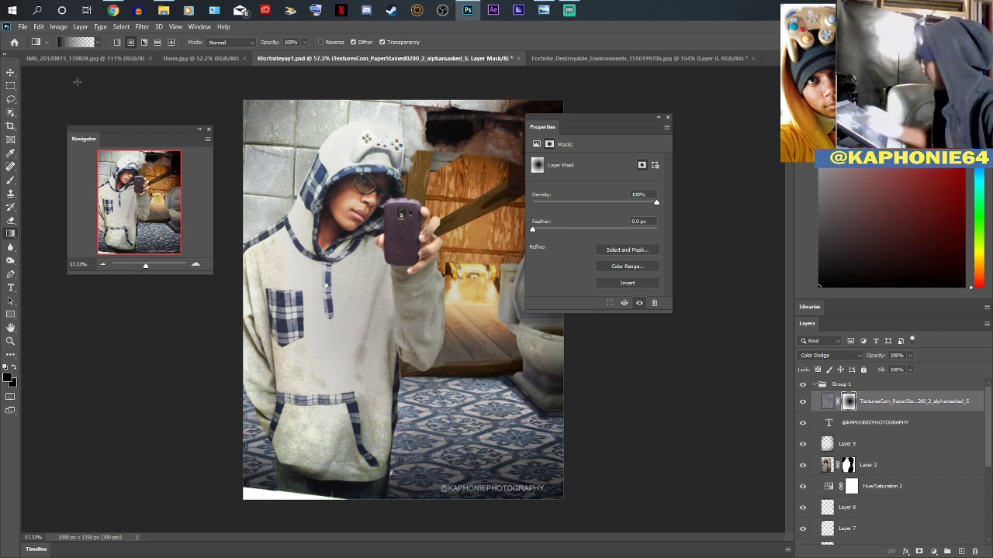
{"action": "left_click", "coordinate": [38, 26]}
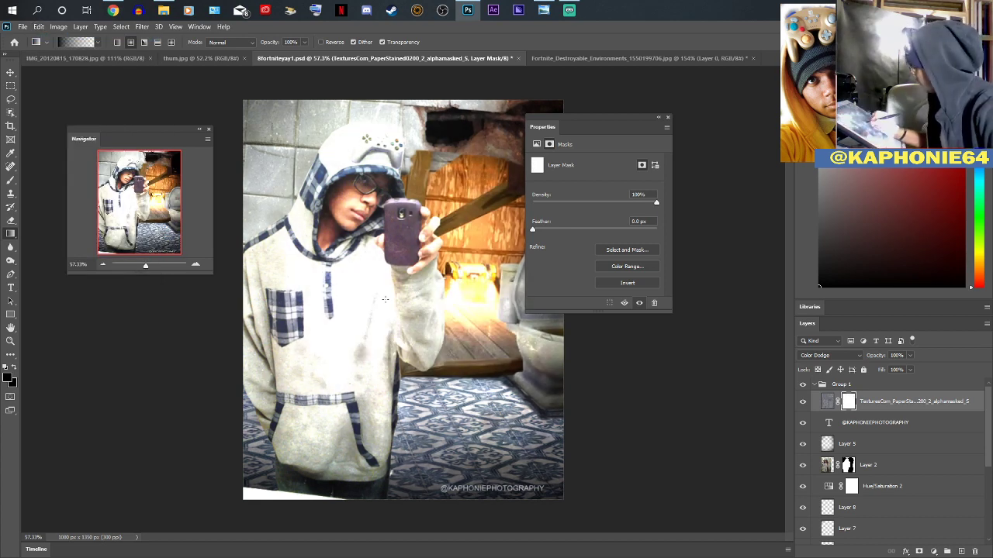
{"action": "left_click_drag", "start_coordinate": [384, 299], "coordinate": [248, 349]}
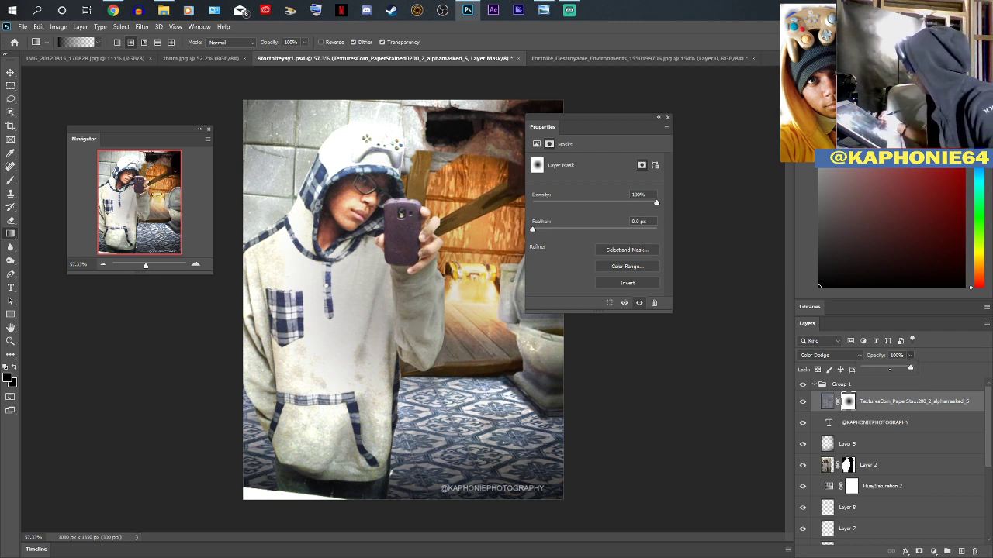
- Fade the mask gradient to 24% opacity and close the mask properties
{"action": "left_click", "coordinate": [38, 26]}
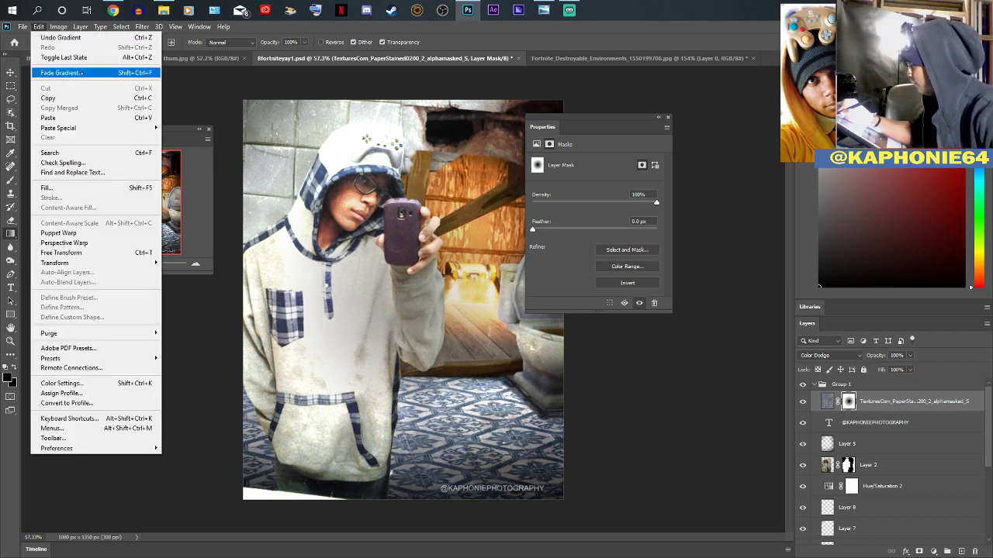
{"action": "left_click", "coordinate": [87, 67]}
{"action": "left_click_drag", "start_coordinate": [465, 165], "coordinate": [651, 287]}
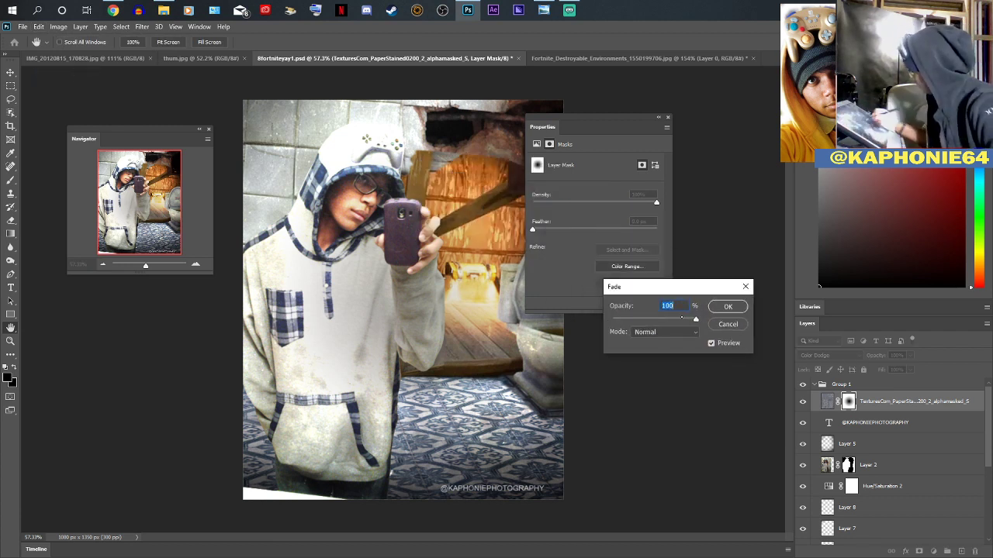
{"action": "mouse_move", "coordinate": [696, 319]}
{"action": "left_mouse_down"}
{"action": "mouse_move", "coordinate": [620, 322]}
{"action": "mouse_move", "coordinate": [702, 319]}
{"action": "mouse_move", "coordinate": [632, 319]}
{"action": "left_mouse_up"}
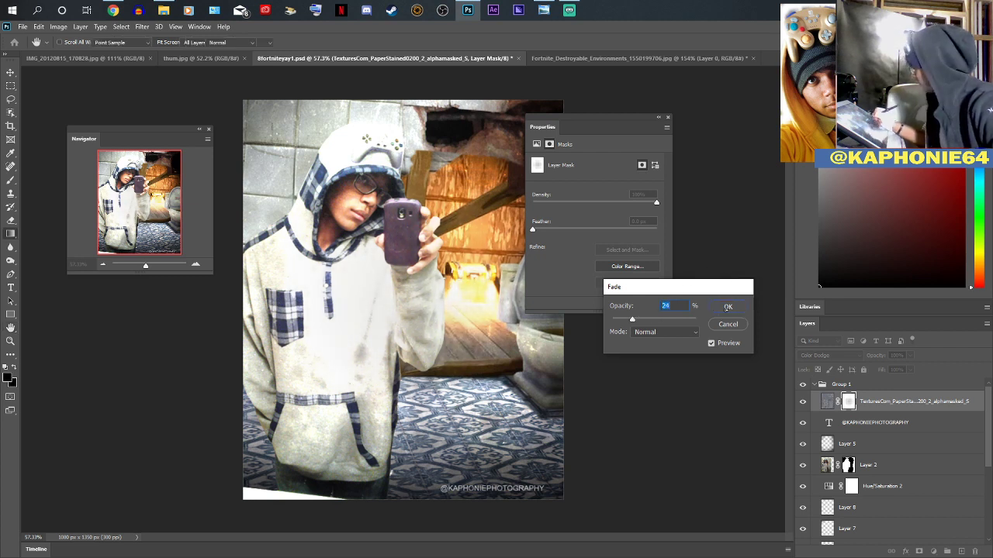
{"action": "left_click", "coordinate": [712, 306]}
{"action": "left_click", "coordinate": [667, 117]}
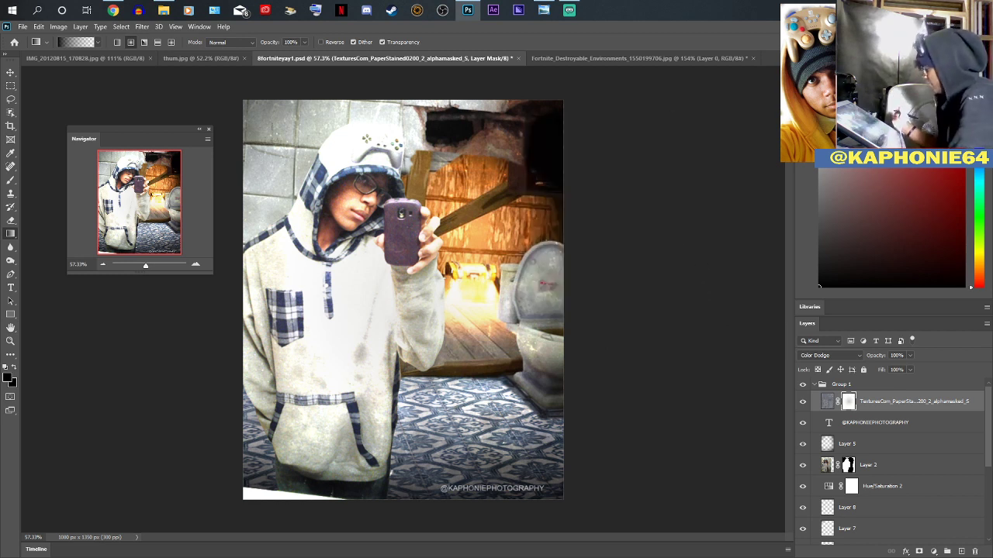
- Discard the mask without applying it, then delete the TexturesCom PaperStained layer
{"action": "left_click", "coordinate": [975, 551]}
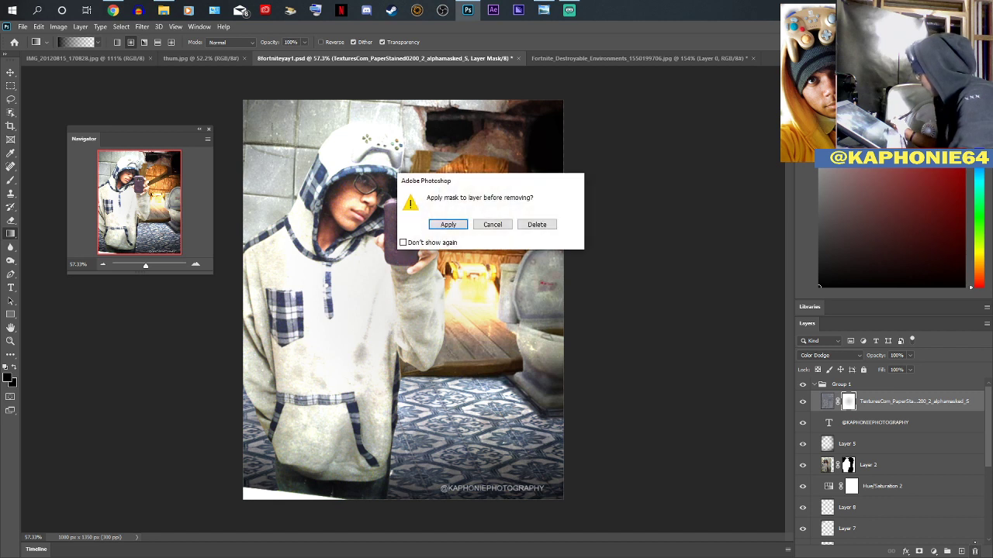
{"action": "key", "text": "Escape"}
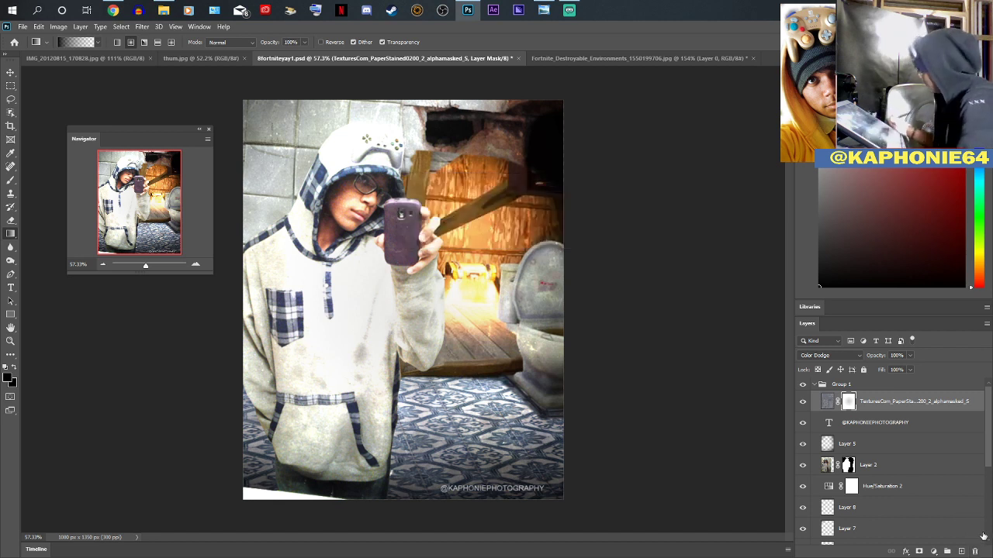
{"action": "left_click", "coordinate": [975, 552]}
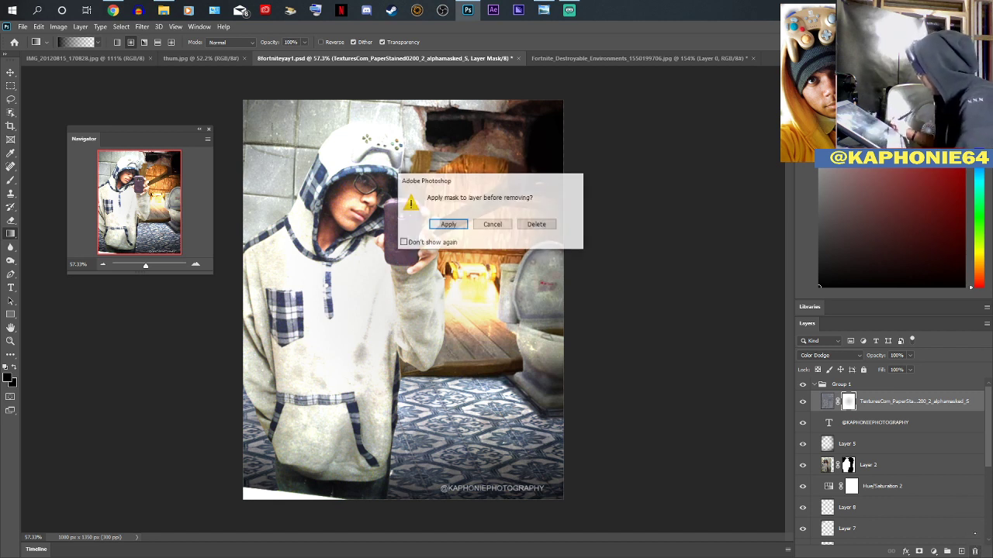
{"action": "left_click", "coordinate": [536, 224]}
{"action": "left_click", "coordinate": [976, 551]}
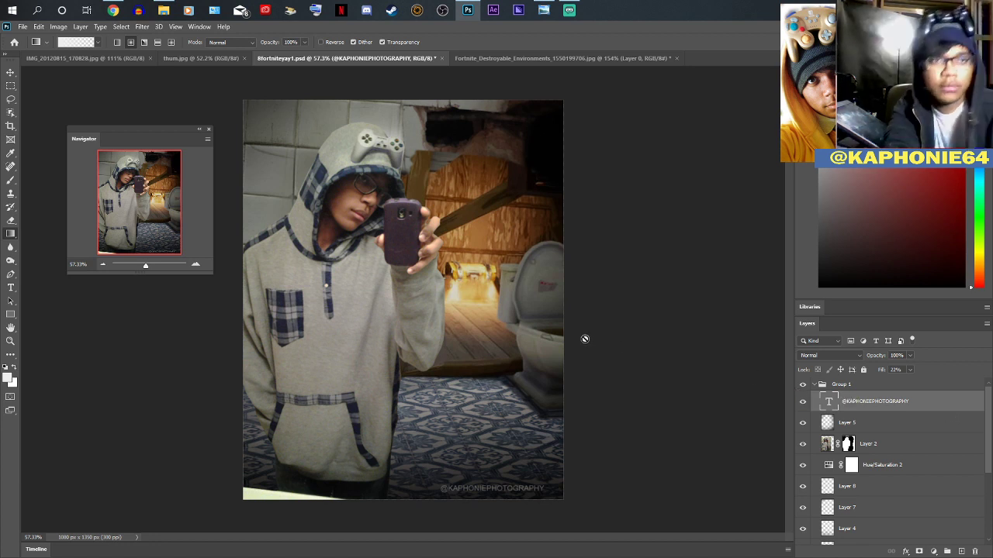
- Drag TexturesCom_PaperCrumpled0034_2_S from the paper folder onto the canvas and rotate it about 100°
{"action": "left_click", "coordinate": [163, 10]}
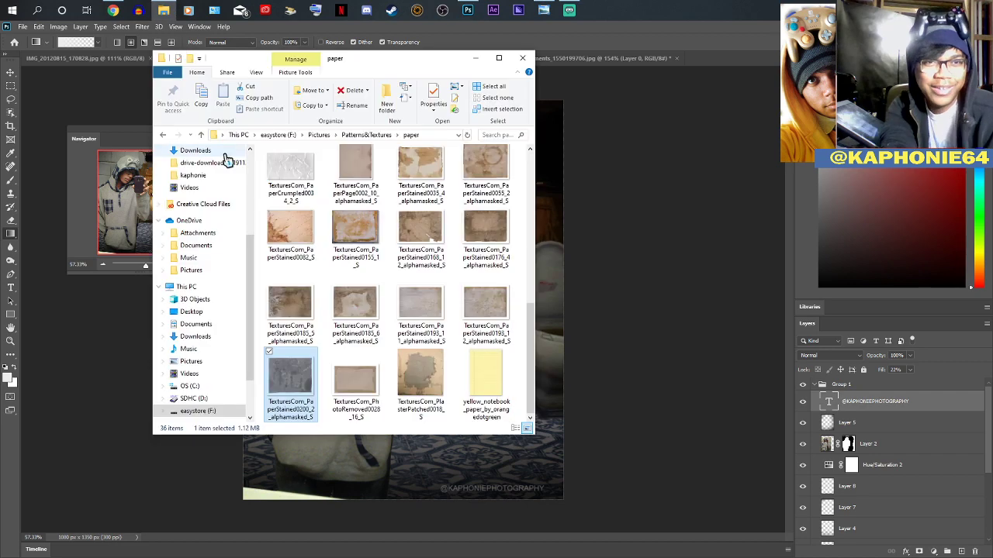
{"action": "left_click_drag", "start_coordinate": [528, 325], "coordinate": [530, 318]}
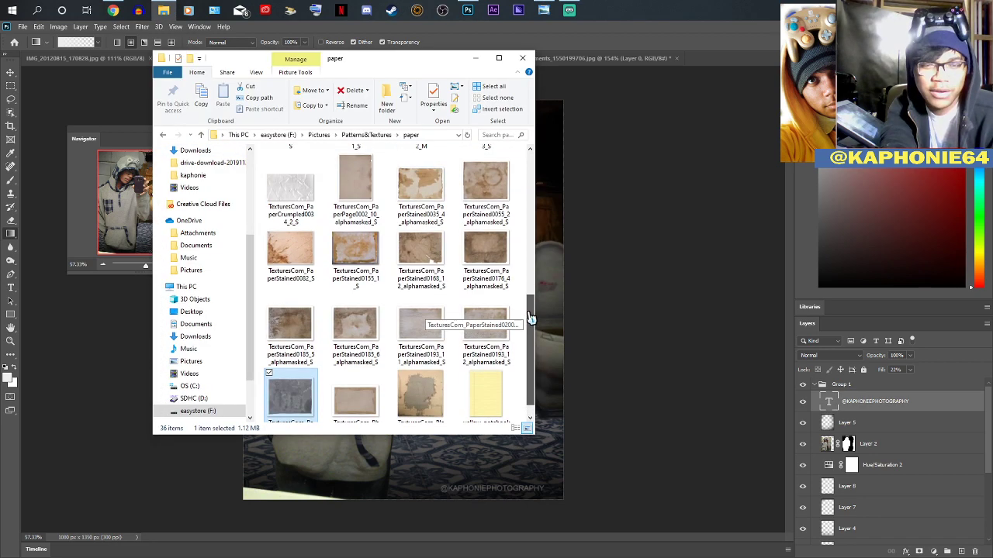
{"action": "scroll", "coordinate": [454, 233], "scroll_direction": "up", "scroll_amount": 3}
{"action": "left_click_drag", "start_coordinate": [294, 310], "coordinate": [561, 290]}
{"action": "mouse_move", "coordinate": [583, 228]}
{"action": "left_mouse_down"}
{"action": "mouse_move", "coordinate": [598, 328]}
{"action": "mouse_move", "coordinate": [532, 399]}
{"action": "mouse_move", "coordinate": [510, 404]}
{"action": "left_mouse_up"}
{"action": "left_click_drag", "start_coordinate": [508, 407], "coordinate": [476, 380]}
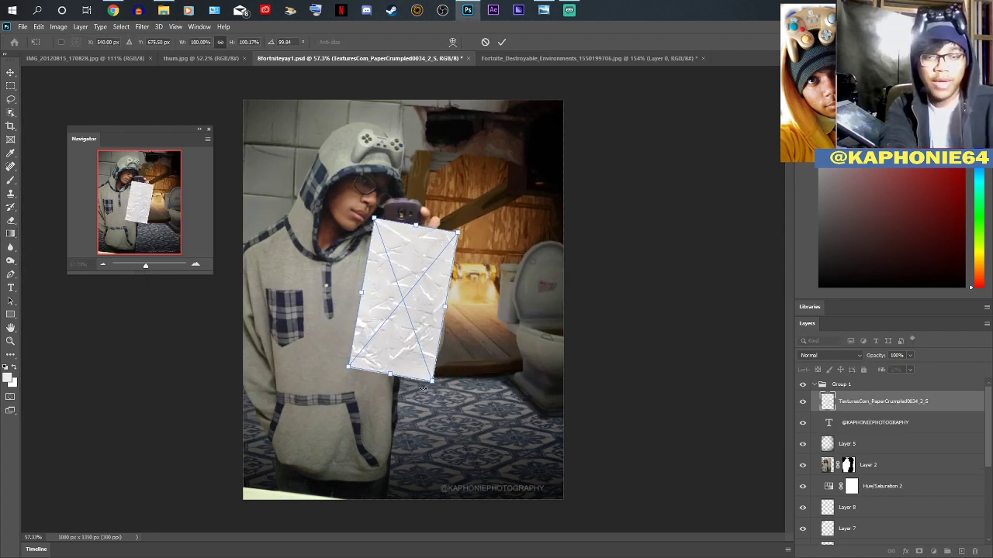
- Scale the crumpled paper to cover the whole canvas, commit the transform, and browse blend modes
{"action": "mouse_move", "coordinate": [434, 381]}
{"action": "left_mouse_down"}
{"action": "mouse_move", "coordinate": [741, 537]}
{"action": "mouse_move", "coordinate": [670, 379]}
{"action": "left_mouse_up"}
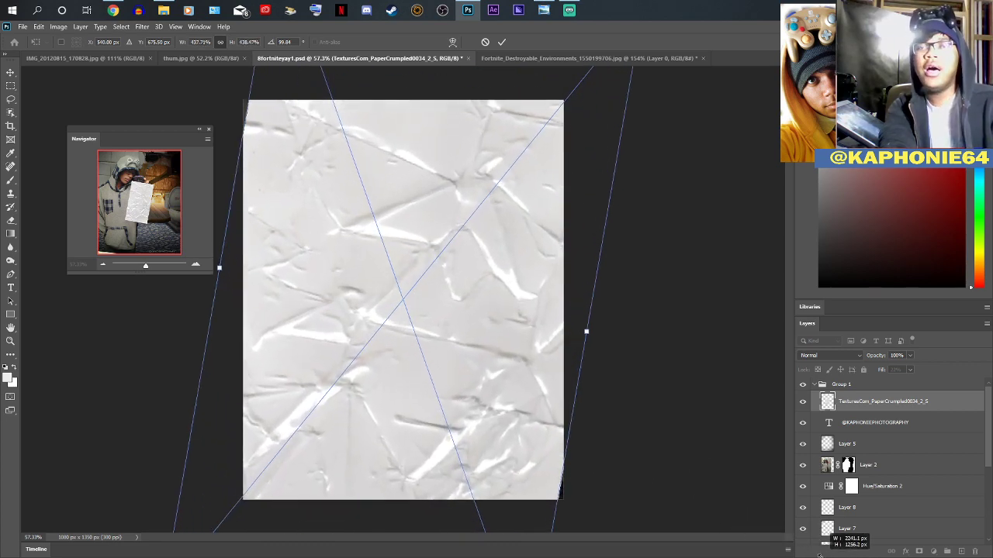
{"action": "left_click", "coordinate": [502, 42]}
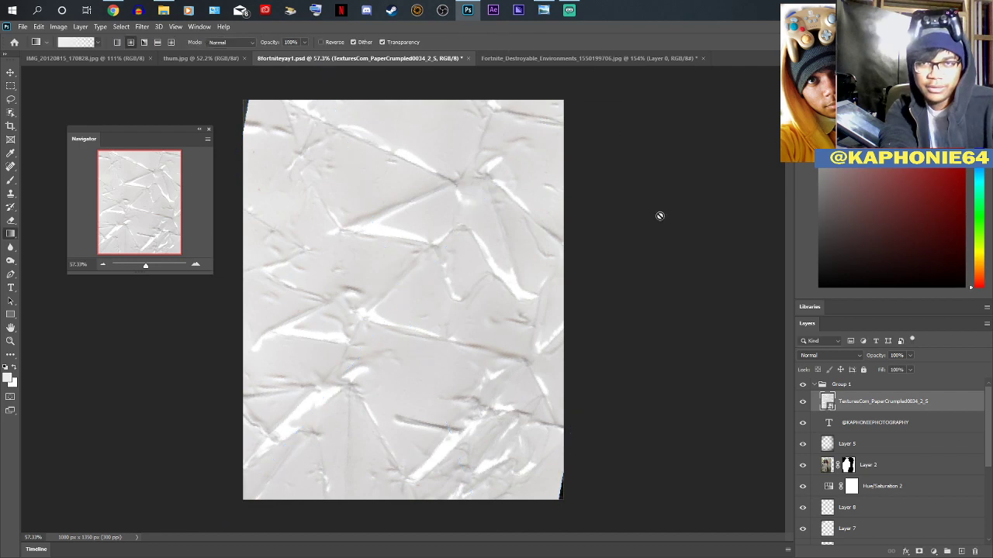
{"action": "left_click", "coordinate": [818, 358]}
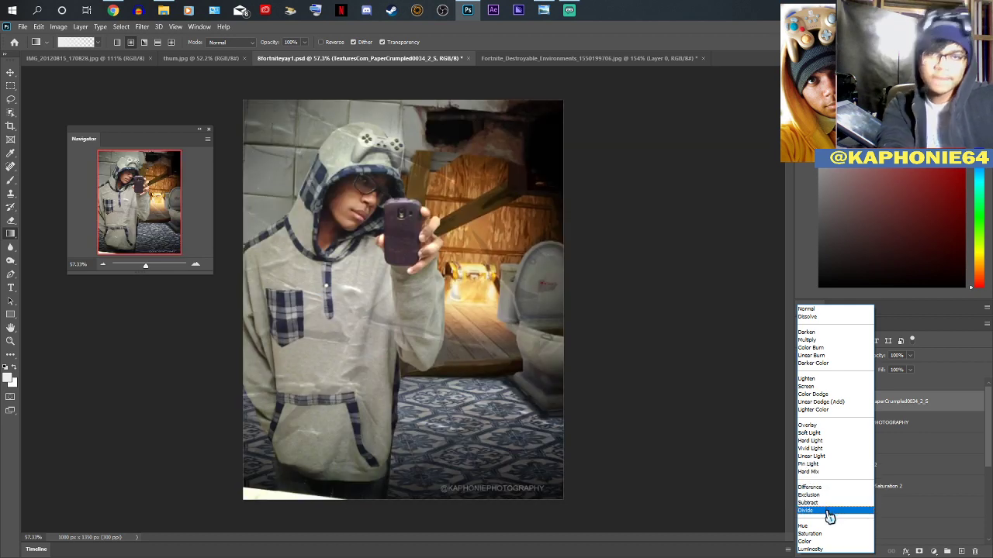
- Blend the crumpled paper texture in Divide mode and toggle it to compare
{"action": "left_click", "coordinate": [827, 512]}
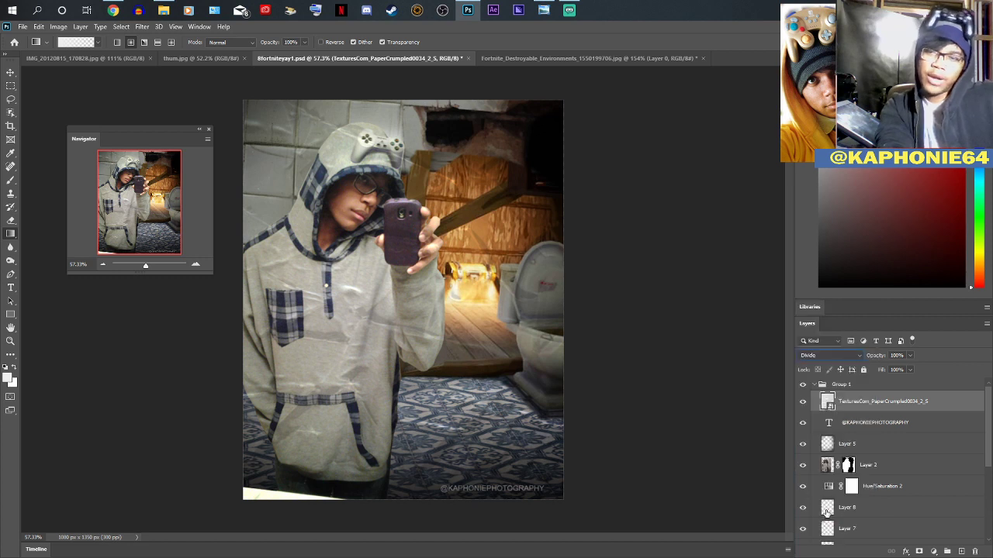
{"action": "left_click", "coordinate": [803, 402]}
{"action": "left_click", "coordinate": [804, 402]}
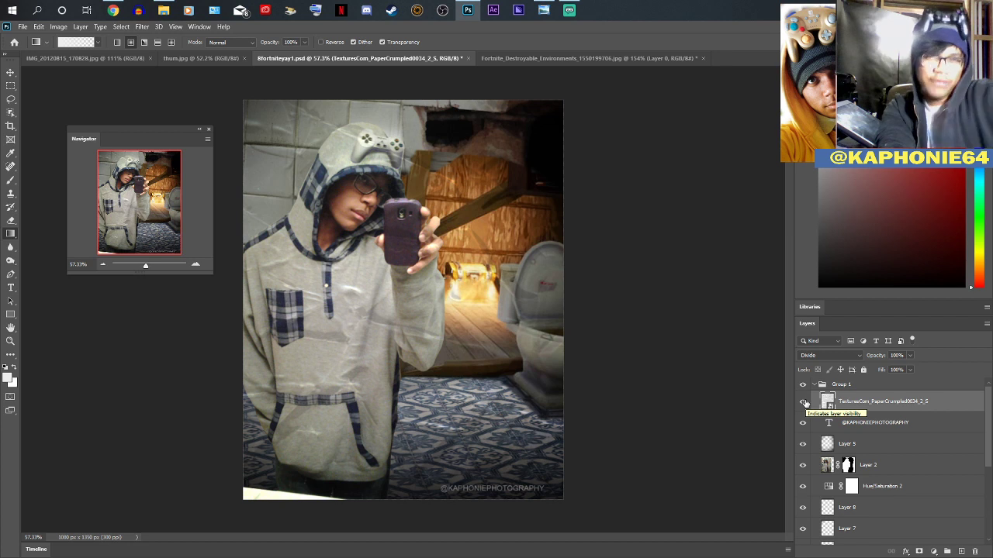
{"action": "left_click", "coordinate": [803, 402]}
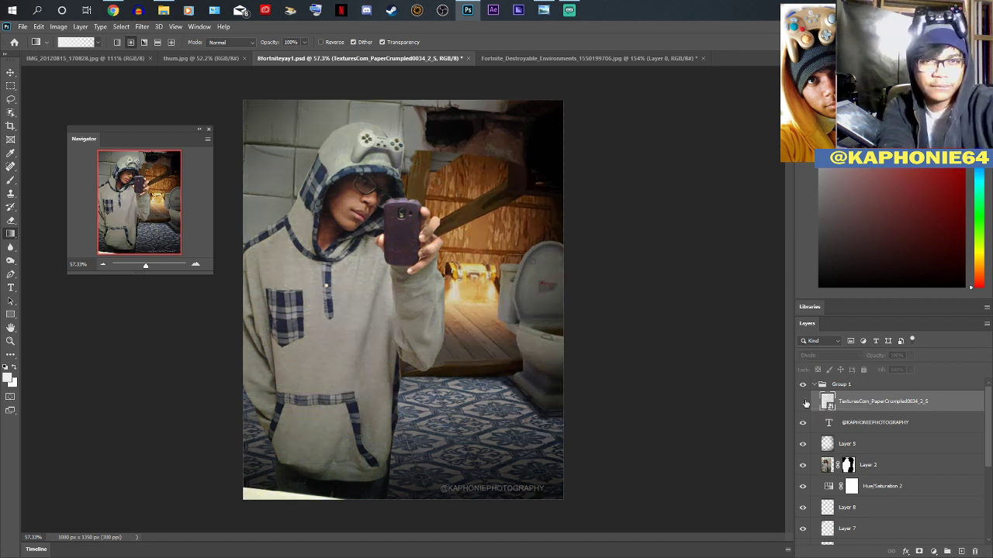
{"action": "left_click", "coordinate": [804, 401]}
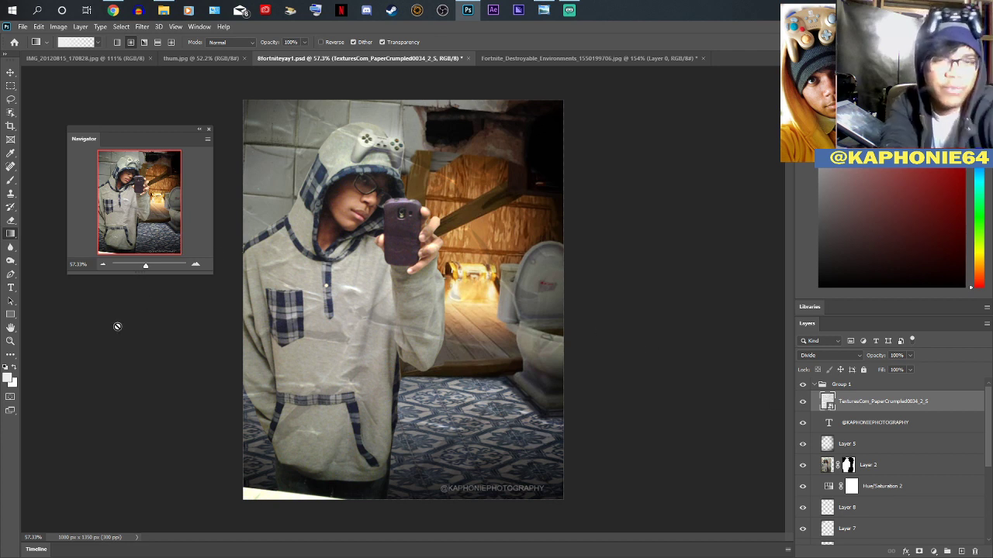
- Zoom the view and enlarge and reposition the Navigator preview
{"action": "left_click", "coordinate": [7, 342]}
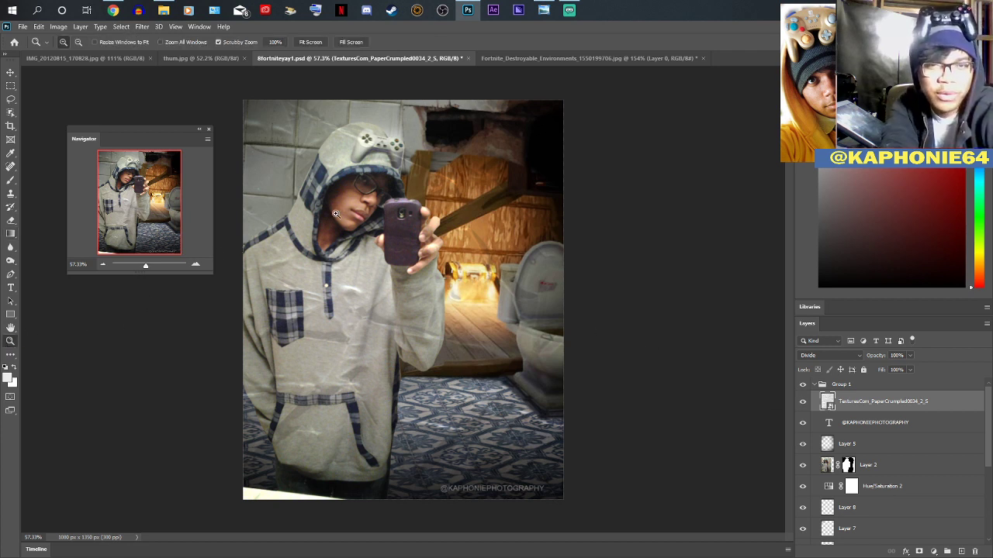
{"action": "mouse_move", "coordinate": [335, 214]}
{"action": "left_mouse_down"}
{"action": "mouse_move", "coordinate": [312, 234]}
{"action": "mouse_move", "coordinate": [355, 219]}
{"action": "mouse_move", "coordinate": [346, 224]}
{"action": "left_mouse_up"}
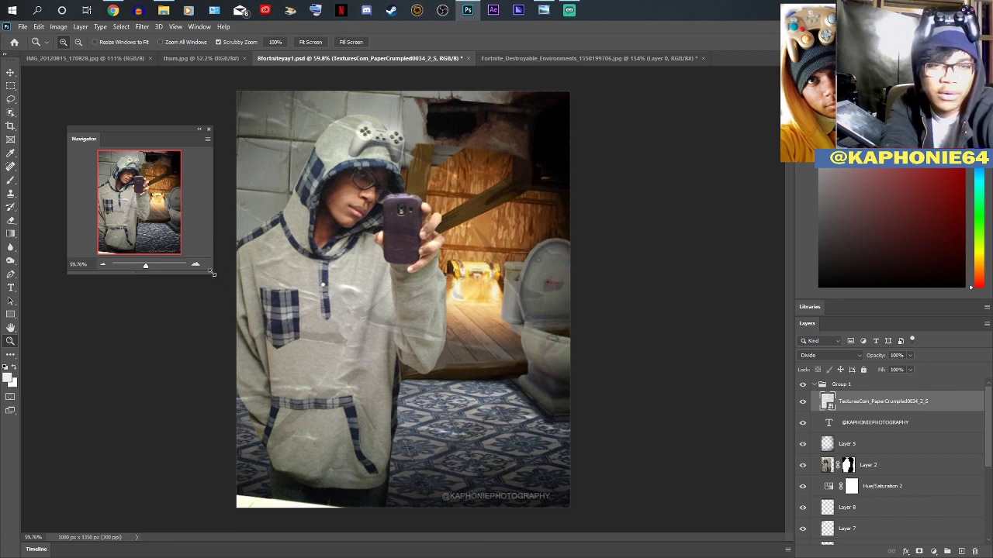
{"action": "mouse_move", "coordinate": [213, 273]}
{"action": "left_mouse_down"}
{"action": "mouse_move", "coordinate": [300, 350]}
{"action": "mouse_move", "coordinate": [284, 329]}
{"action": "left_mouse_up"}
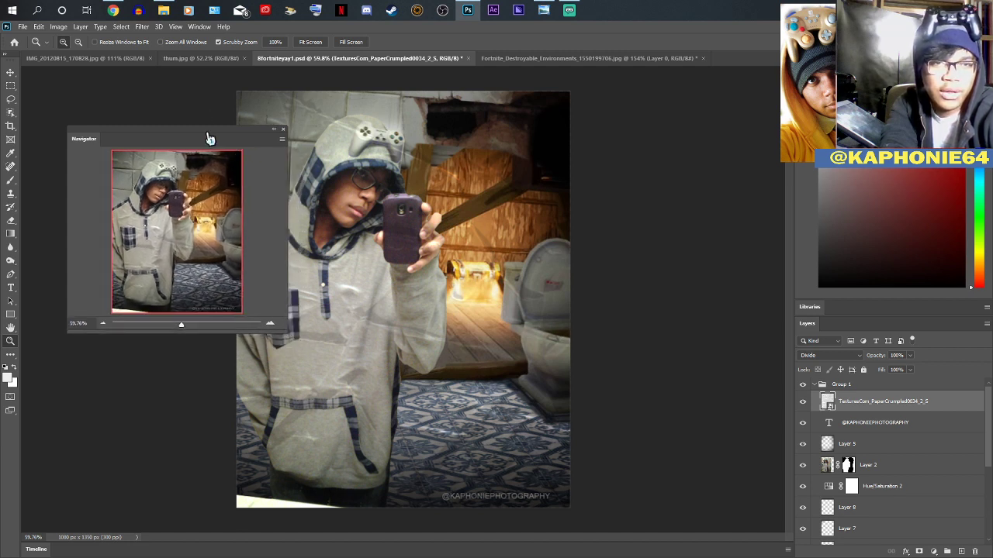
{"action": "left_click_drag", "start_coordinate": [183, 137], "coordinate": [132, 109]}
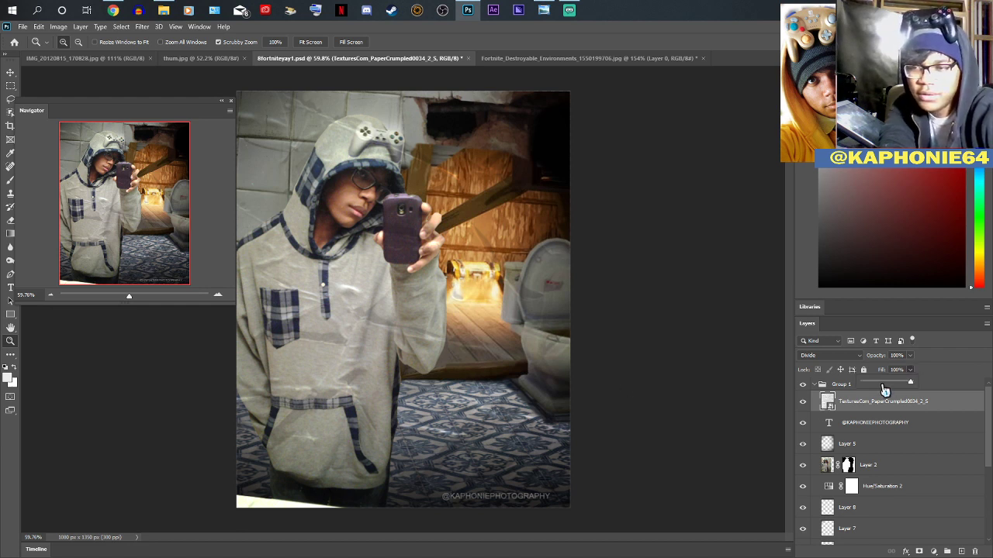
- Set the paper texture's fill to 100%, compare it, and leave it hidden
{"action": "left_click_drag", "start_coordinate": [887, 387], "coordinate": [889, 387]}
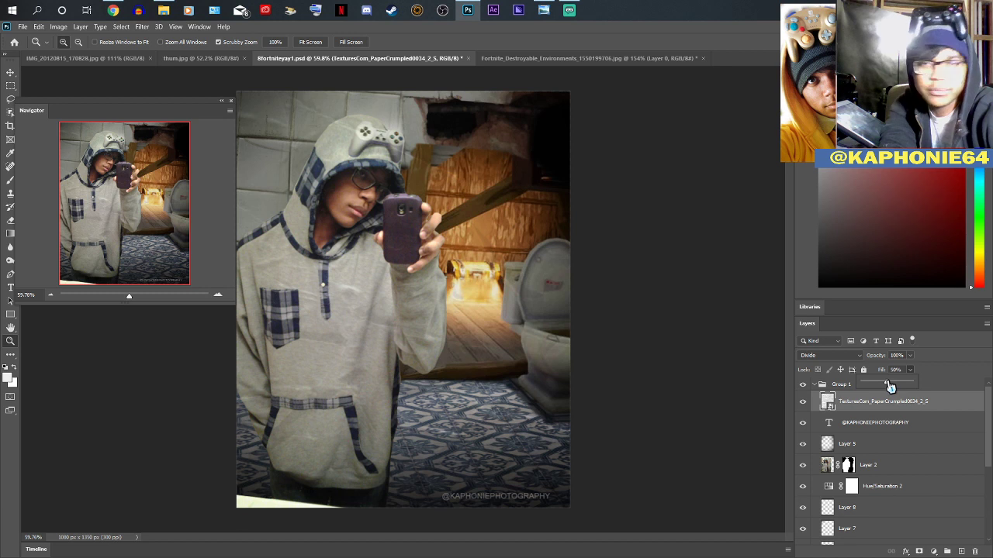
{"action": "left_click_drag", "start_coordinate": [890, 387], "coordinate": [962, 375]}
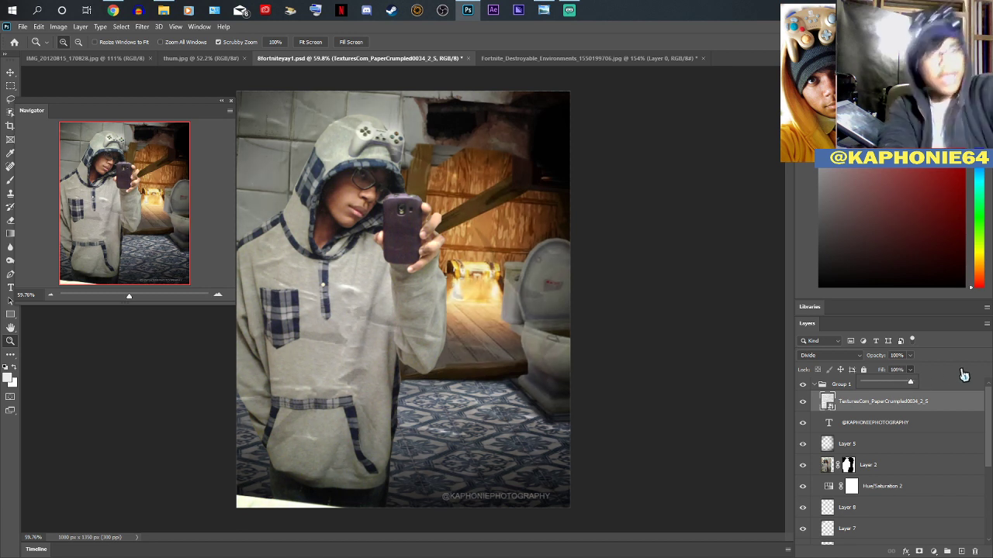
{"action": "left_click", "coordinate": [802, 402]}
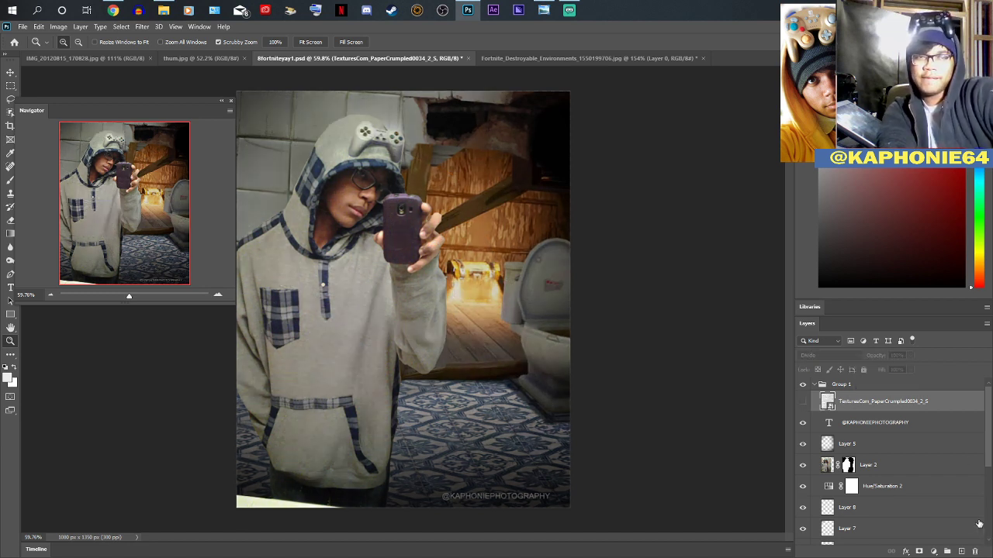
{"action": "left_click", "coordinate": [804, 402]}
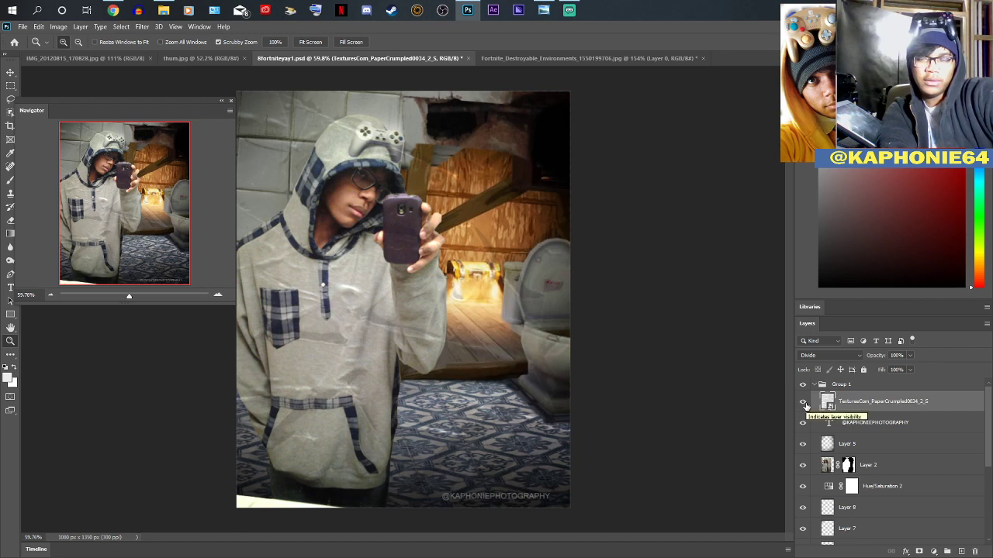
{"action": "left_click", "coordinate": [804, 403]}
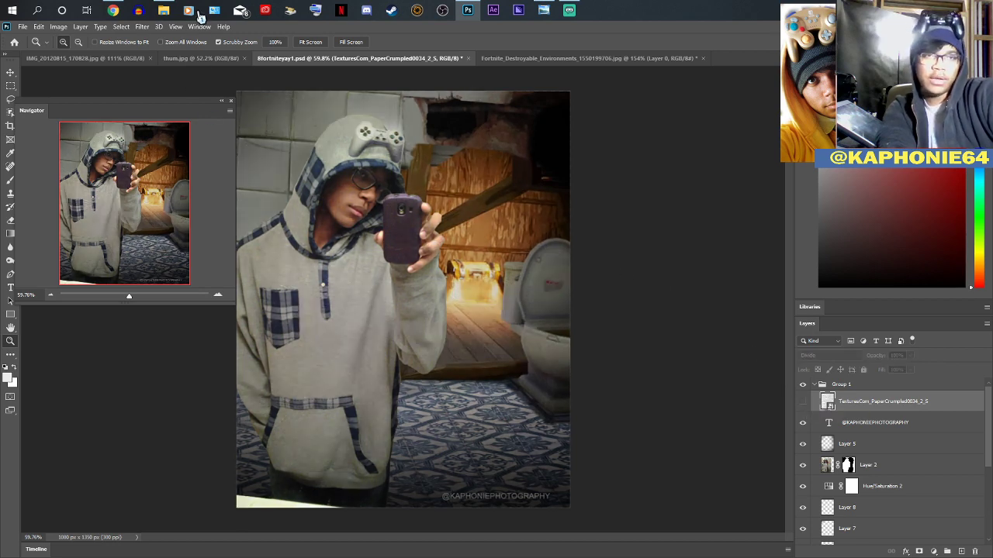
- In File Explorer, browse up into the Patterns&Textures folder
{"action": "left_click", "coordinate": [164, 10]}
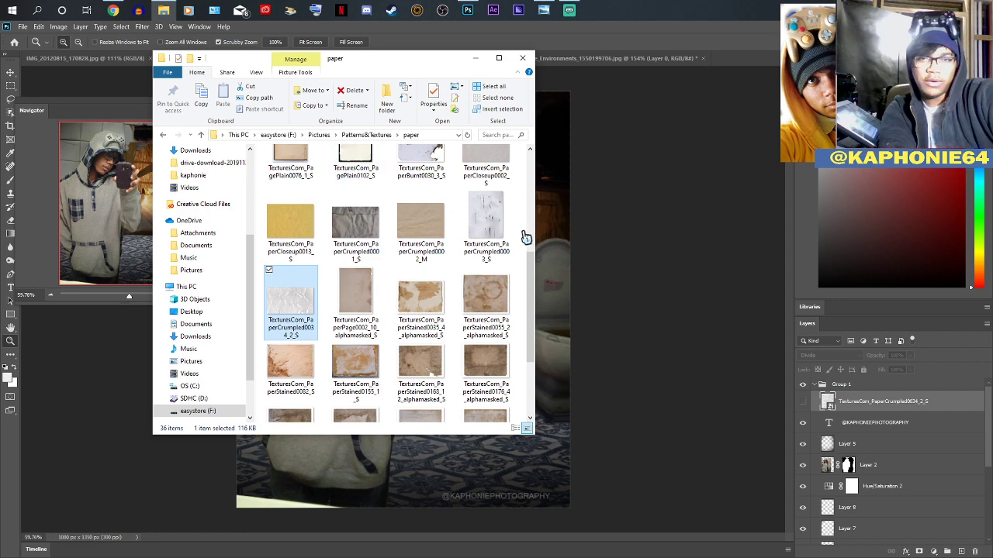
{"action": "mouse_move", "coordinate": [535, 285]}
{"action": "left_mouse_down"}
{"action": "mouse_move", "coordinate": [535, 339]}
{"action": "mouse_move", "coordinate": [527, 160]}
{"action": "left_mouse_up"}
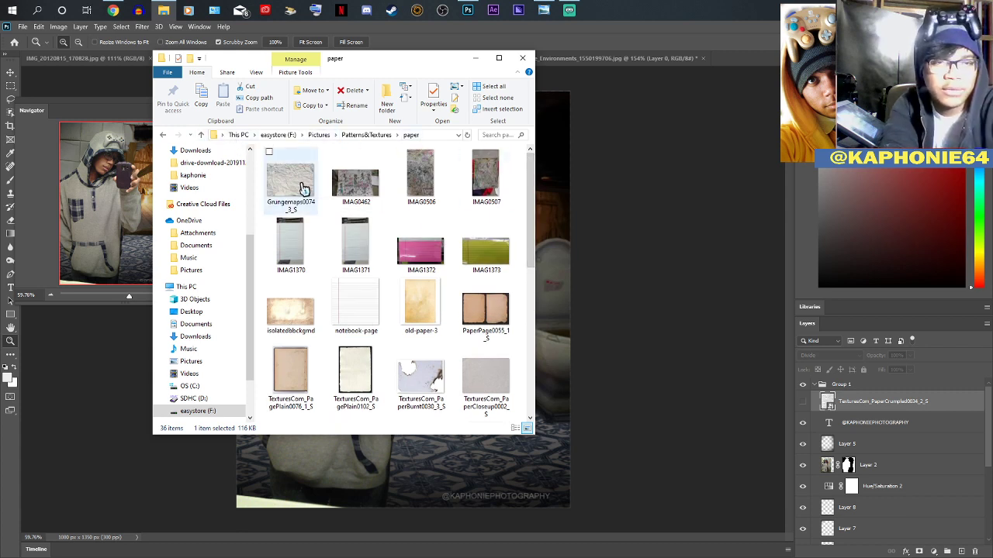
{"action": "left_click", "coordinate": [200, 135]}
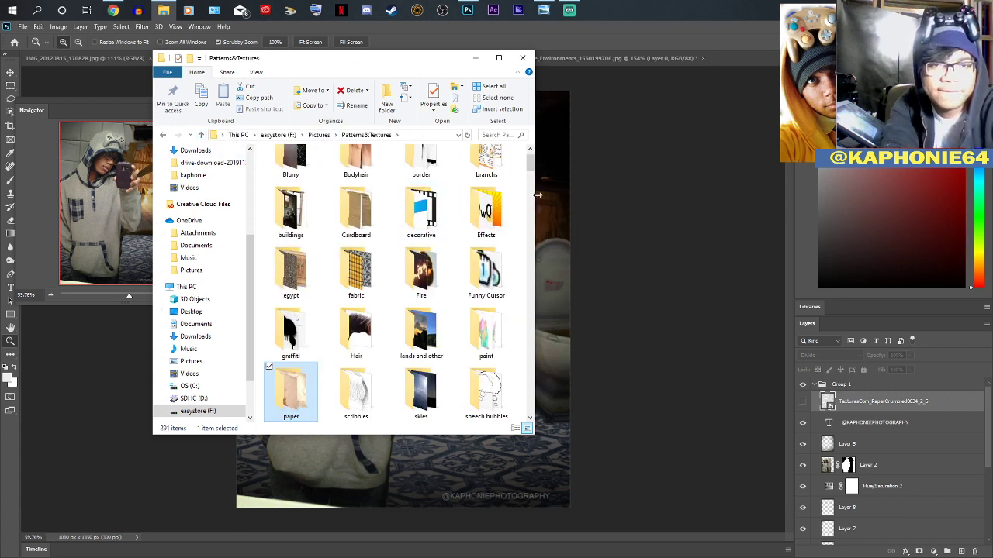
{"action": "scroll", "coordinate": [535, 194], "scroll_direction": "down", "scroll_amount": 3}
{"action": "scroll", "coordinate": [537, 195], "scroll_direction": "down", "scroll_amount": 1}
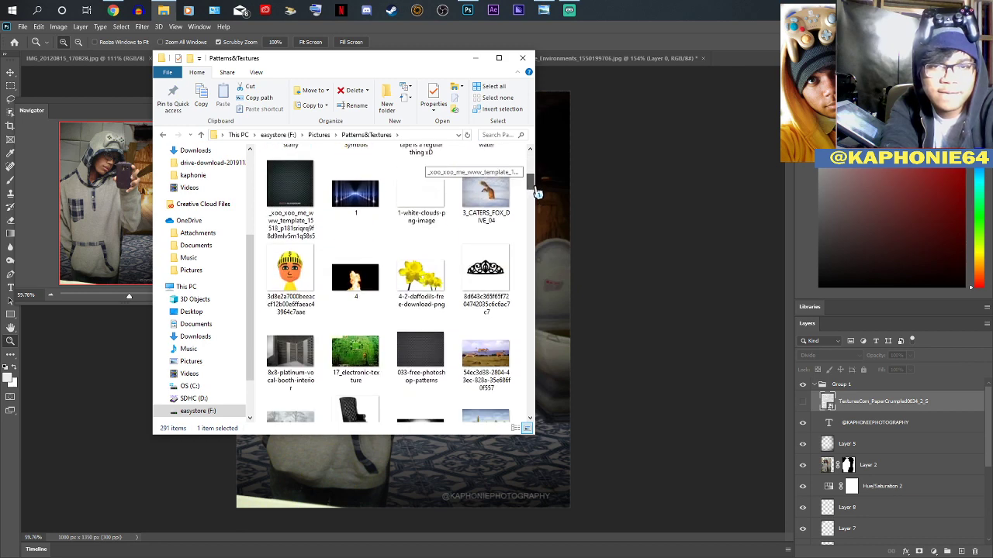
{"action": "scroll", "coordinate": [538, 197], "scroll_direction": "down", "scroll_amount": 1}
{"action": "mouse_move", "coordinate": [538, 198]}
{"action": "left_mouse_down"}
{"action": "mouse_move", "coordinate": [556, 246]}
{"action": "mouse_move", "coordinate": [539, 249]}
{"action": "mouse_move", "coordinate": [549, 287]}
{"action": "mouse_move", "coordinate": [532, 290]}
{"action": "mouse_move", "coordinate": [538, 310]}
{"action": "left_mouse_up"}
- Drag texture-318907_960_720 onto the Photoshop canvas
{"action": "left_click", "coordinate": [431, 200]}
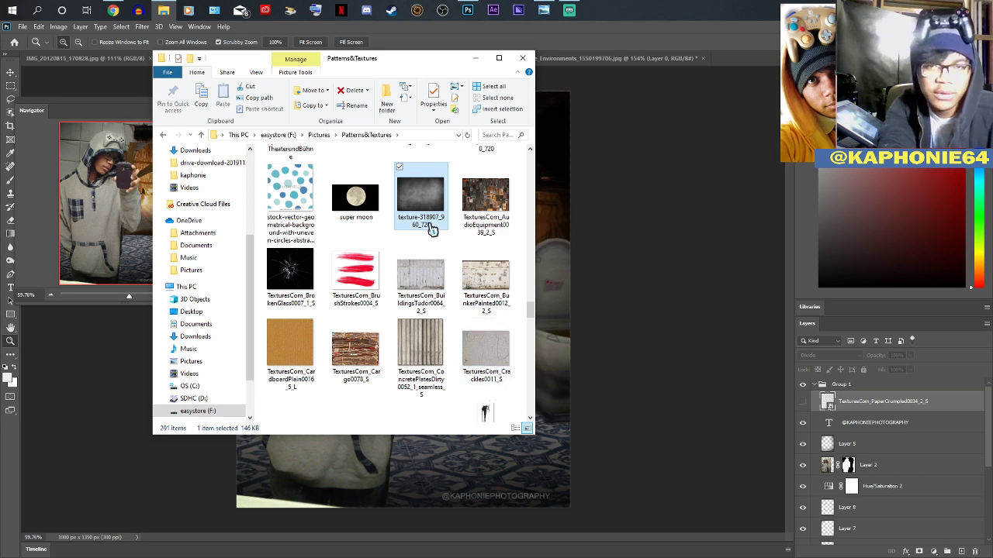
{"action": "mouse_move", "coordinate": [429, 230]}
{"action": "left_mouse_down"}
{"action": "mouse_move", "coordinate": [414, 198]}
{"action": "mouse_move", "coordinate": [587, 230]}
{"action": "left_mouse_up"}
{"action": "mouse_move", "coordinate": [578, 159]}
{"action": "left_mouse_down"}
{"action": "mouse_move", "coordinate": [583, 357]}
{"action": "mouse_move", "coordinate": [534, 421]}
{"action": "left_mouse_up"}
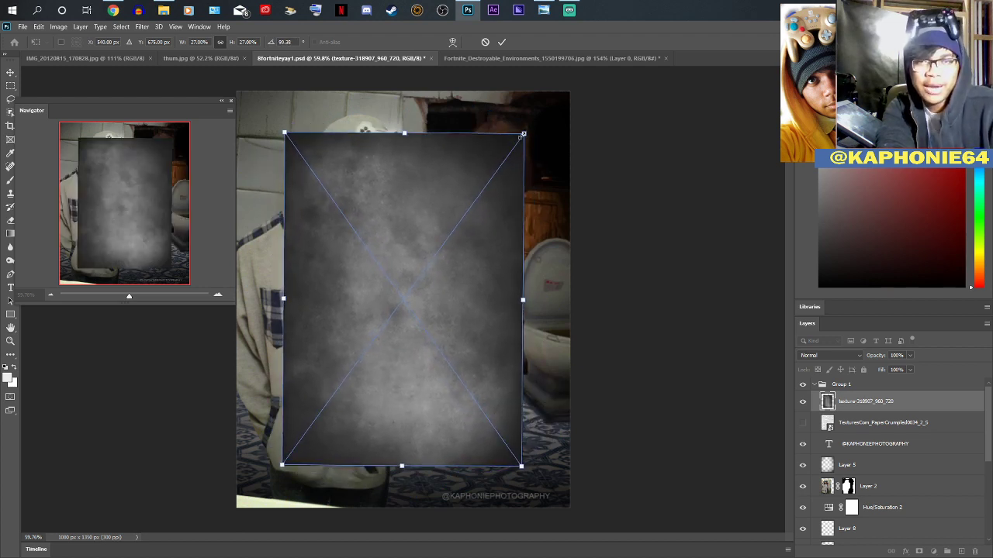
- Stretch the grey texture's corners to cover the full canvas and commit the transform
{"action": "mouse_move", "coordinate": [523, 134]}
{"action": "left_mouse_down"}
{"action": "mouse_move", "coordinate": [604, 145]}
{"action": "mouse_move", "coordinate": [550, 246]}
{"action": "left_mouse_up"}
{"action": "left_click_drag", "start_coordinate": [550, 99], "coordinate": [568, 90]}
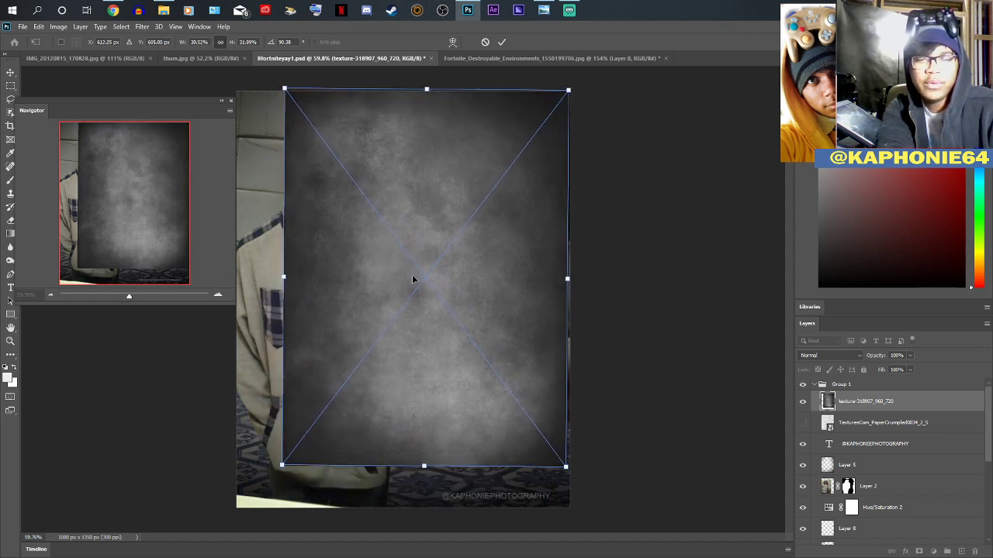
{"action": "left_click_drag", "start_coordinate": [279, 468], "coordinate": [234, 508]}
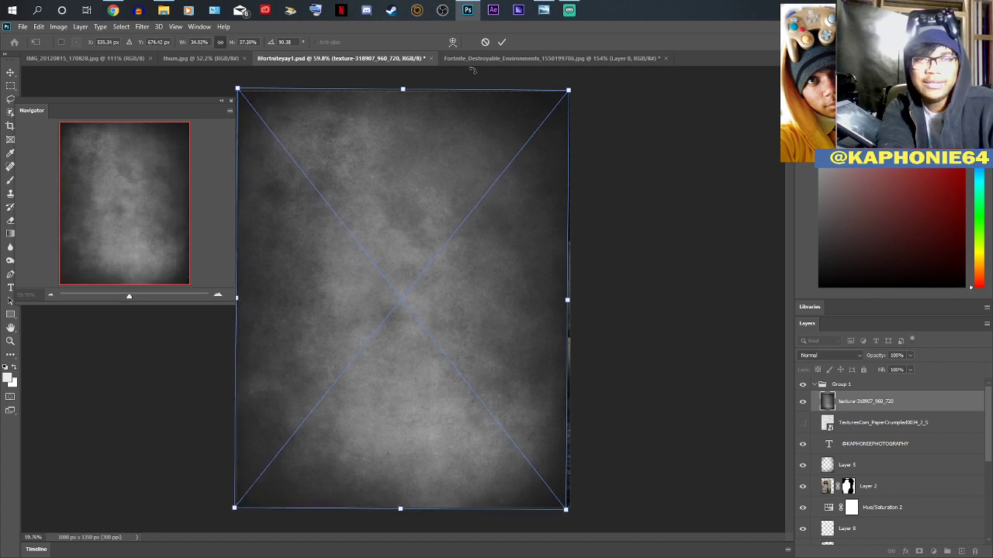
{"action": "left_click", "coordinate": [501, 43]}
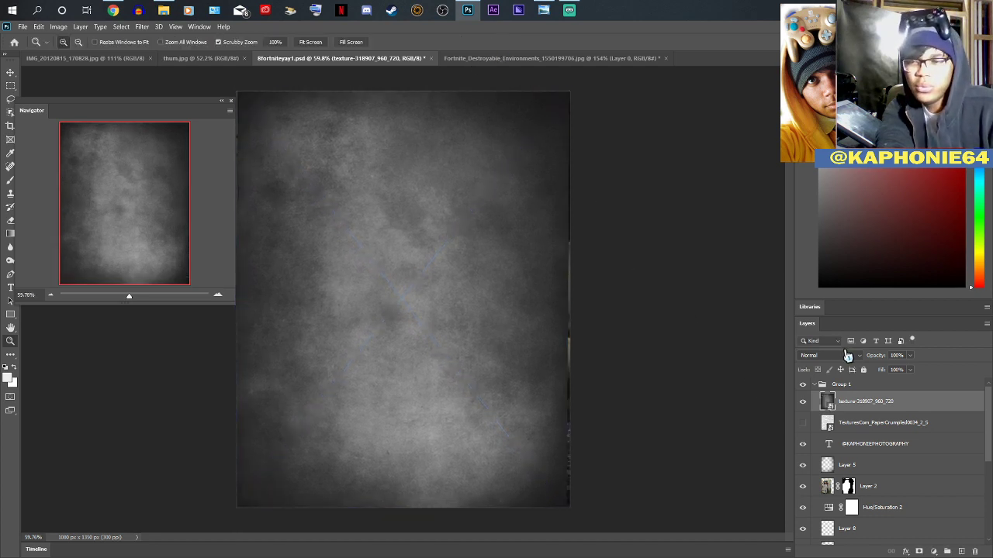
- Set the grey texture layer to Overlay blend mode and toggle Layer 5 to compare
{"action": "left_click", "coordinate": [837, 356]}
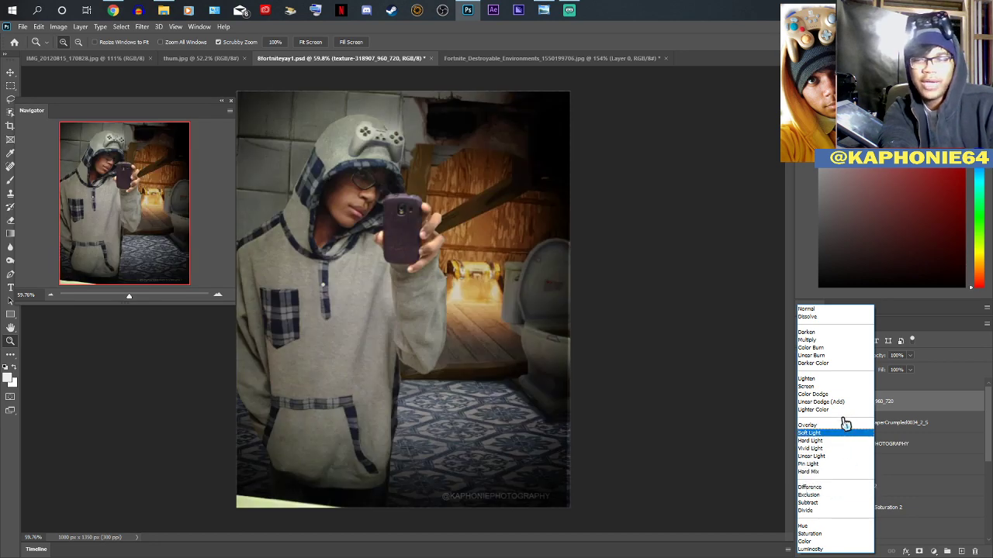
{"action": "left_click", "coordinate": [842, 431]}
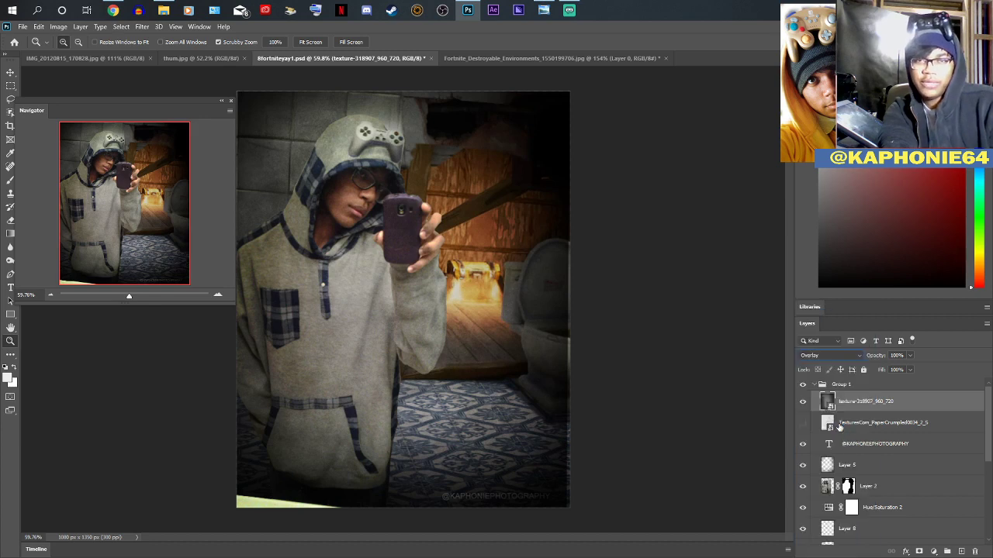
{"action": "left_click", "coordinate": [803, 466]}
{"action": "left_click", "coordinate": [802, 466]}
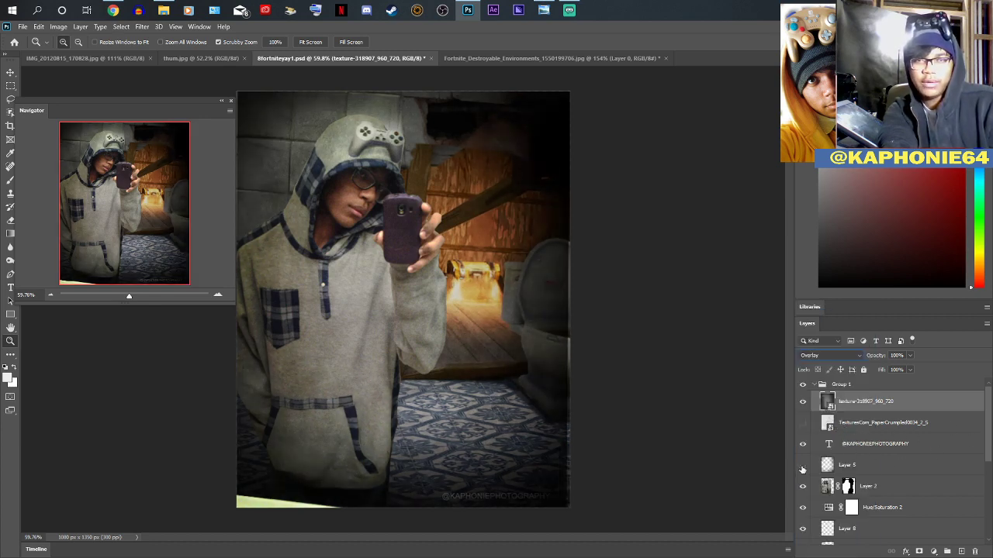
{"action": "left_click", "coordinate": [802, 467]}
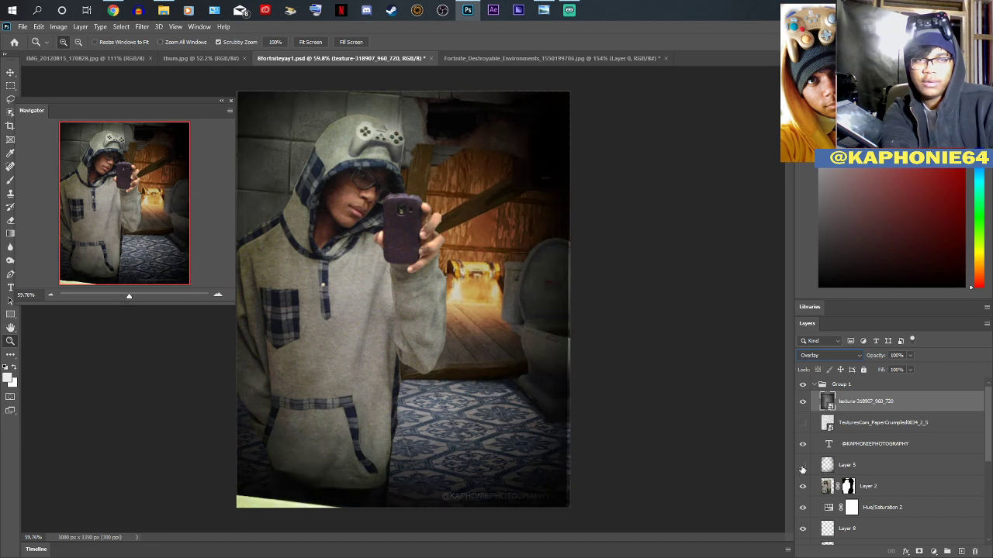
- Keep toggling Layer 5's vignette to compare the scene with and without it
{"action": "left_click", "coordinate": [803, 467]}
{"action": "left_click", "coordinate": [802, 467]}
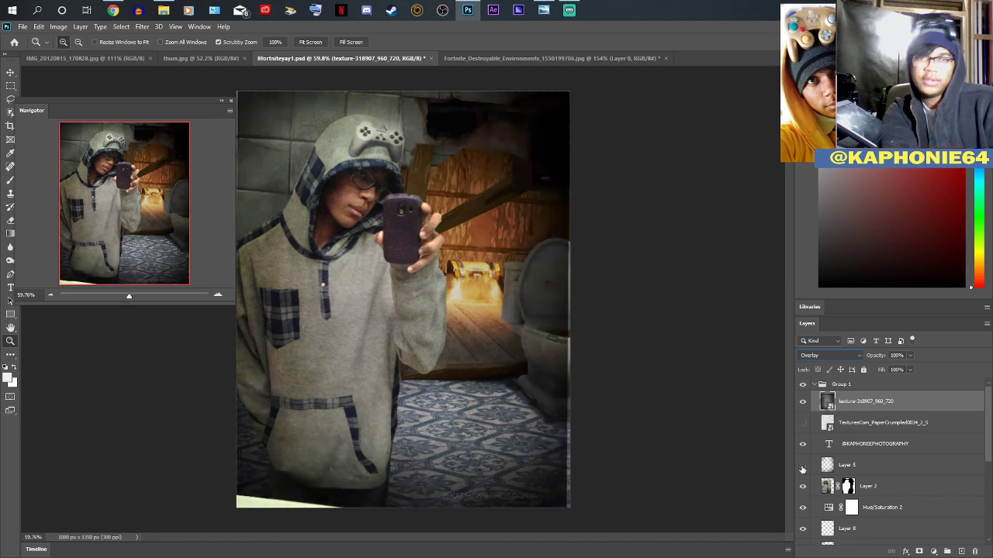
{"action": "left_click", "coordinate": [802, 468]}
{"action": "left_click", "coordinate": [803, 468]}
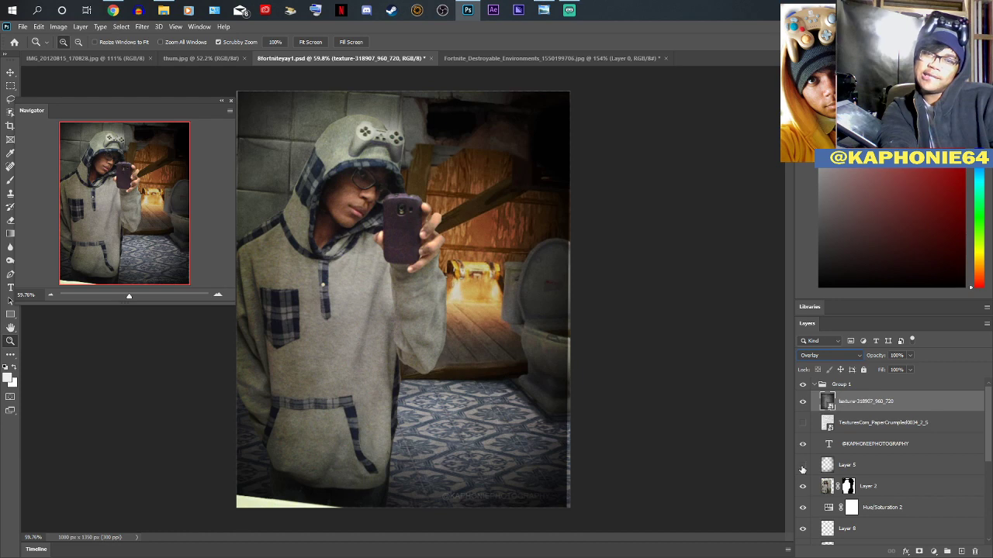
{"action": "left_click", "coordinate": [802, 467]}
{"action": "left_click", "coordinate": [802, 467]}
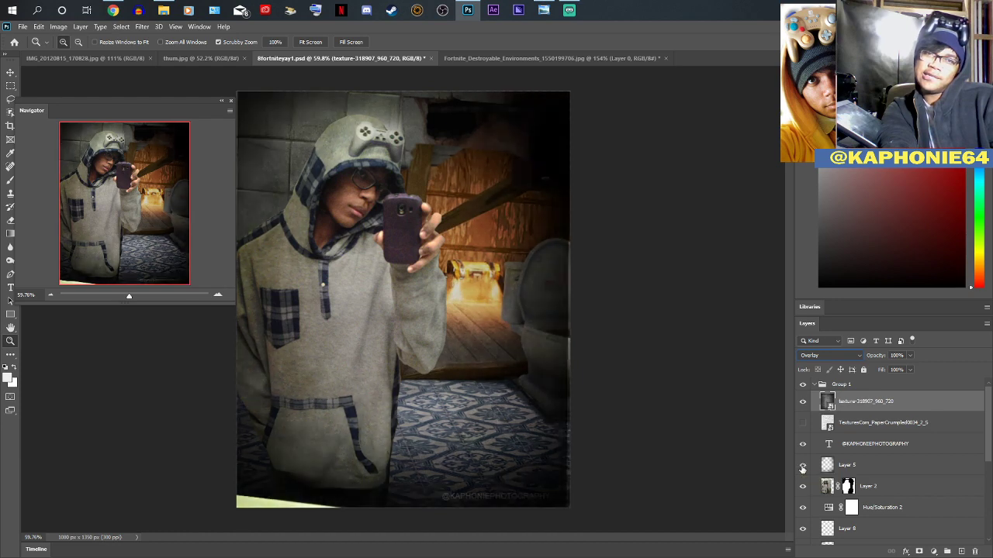
{"action": "left_click", "coordinate": [803, 467]}
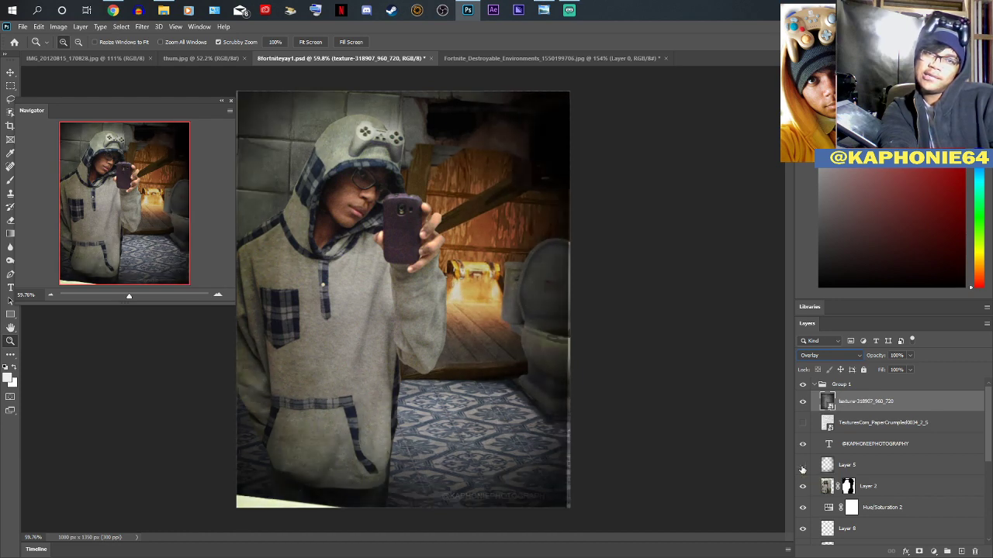
{"action": "left_click", "coordinate": [803, 468]}
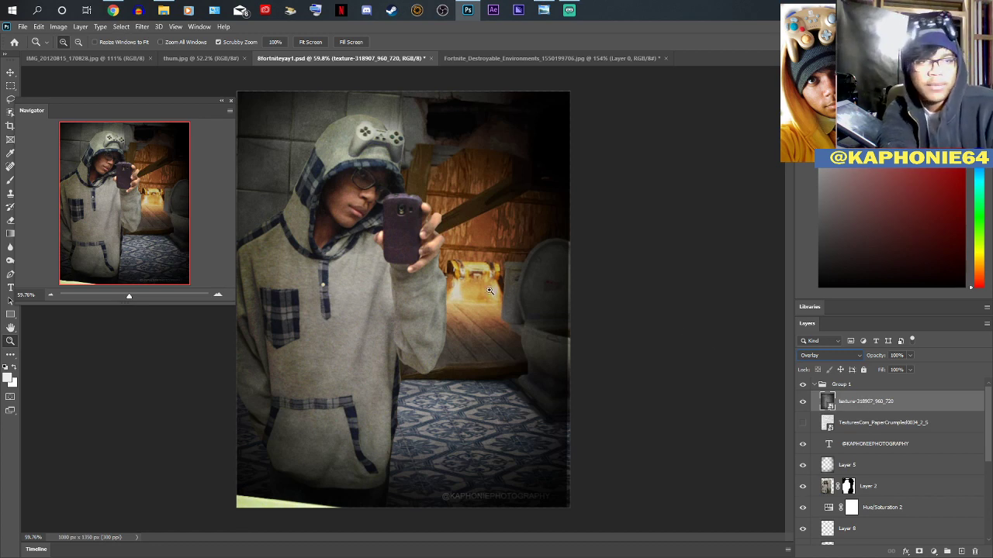
{"action": "left_click", "coordinate": [38, 26]}
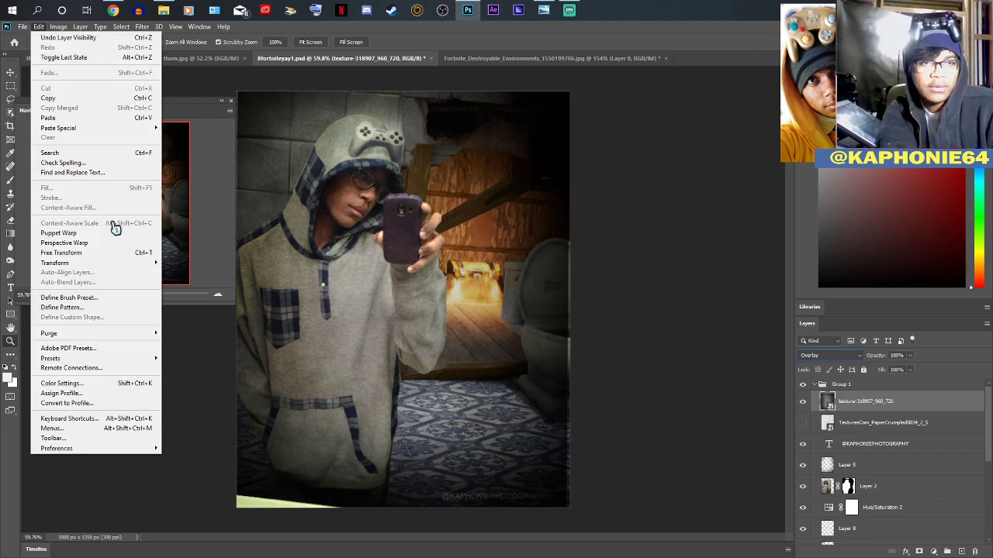
{"action": "left_click", "coordinate": [73, 252]}
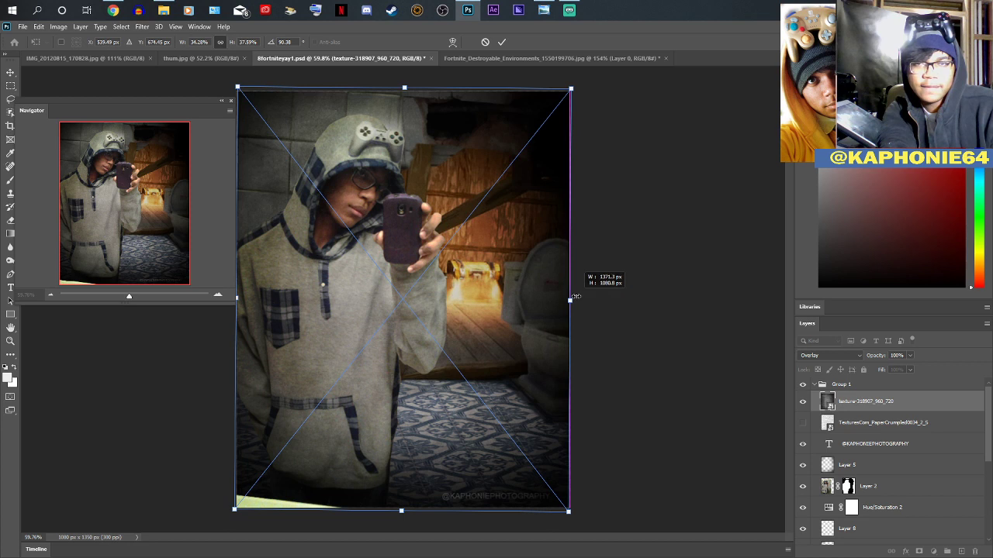
{"action": "left_click_drag", "start_coordinate": [575, 297], "coordinate": [571, 299]}
{"action": "left_click", "coordinate": [501, 45]}
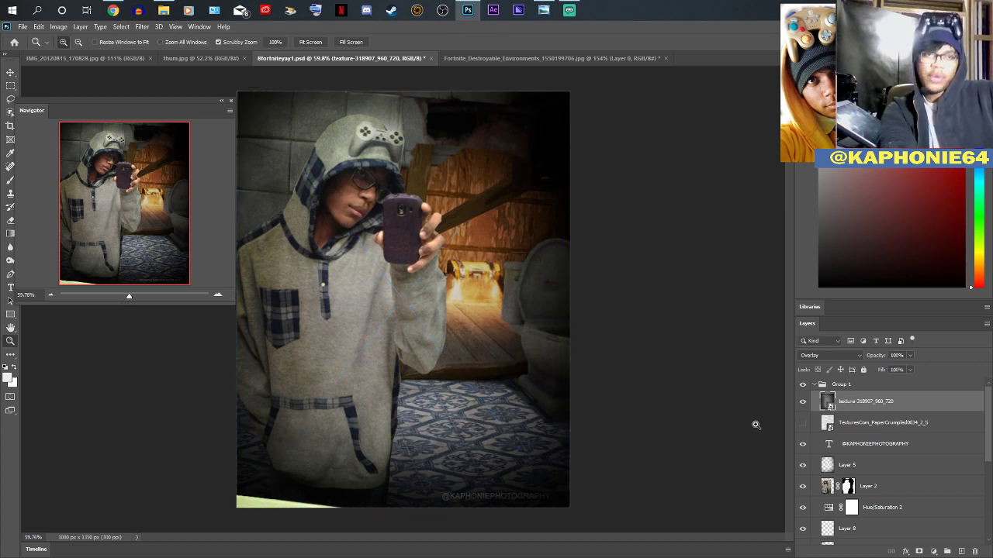
{"action": "left_click", "coordinate": [803, 409]}
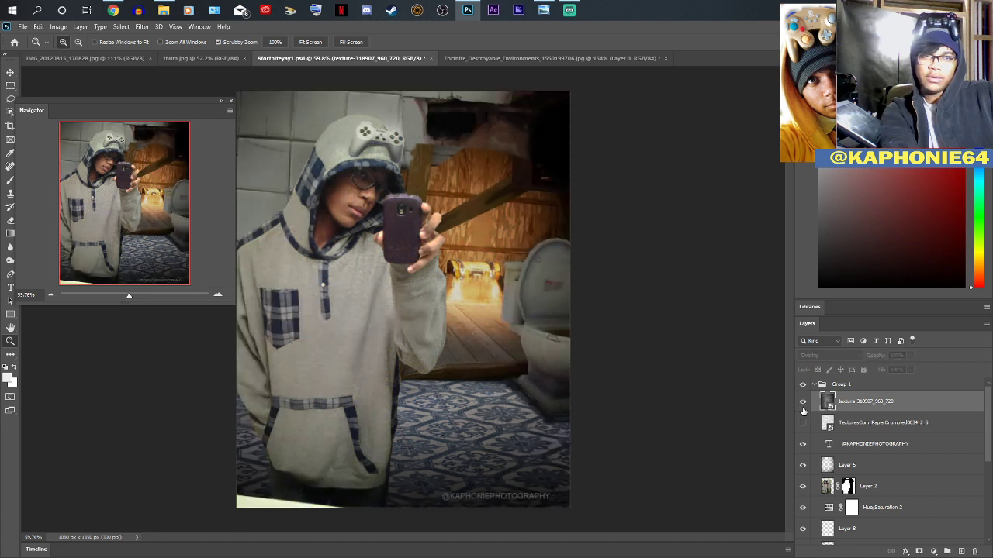
{"action": "left_click", "coordinate": [804, 410]}
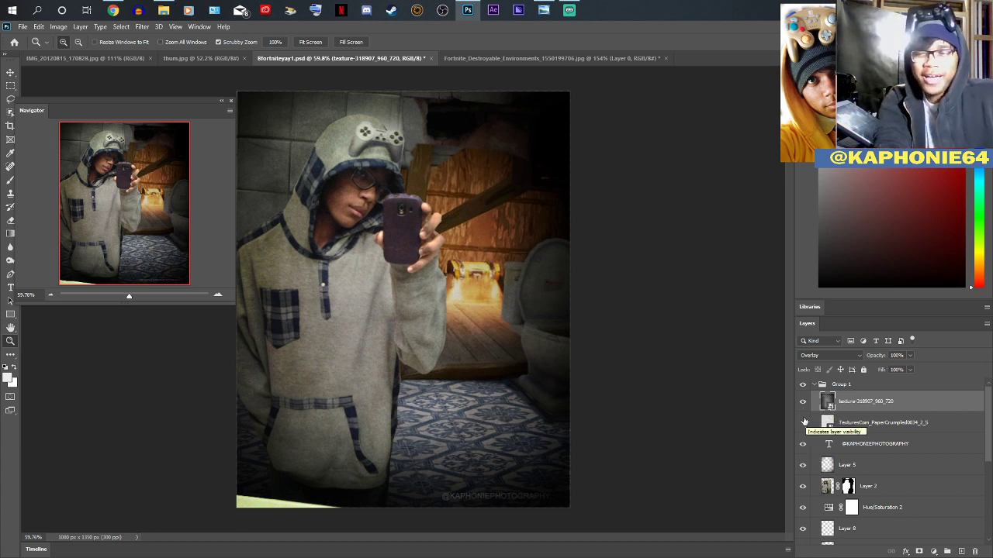
{"action": "left_click", "coordinate": [804, 422]}
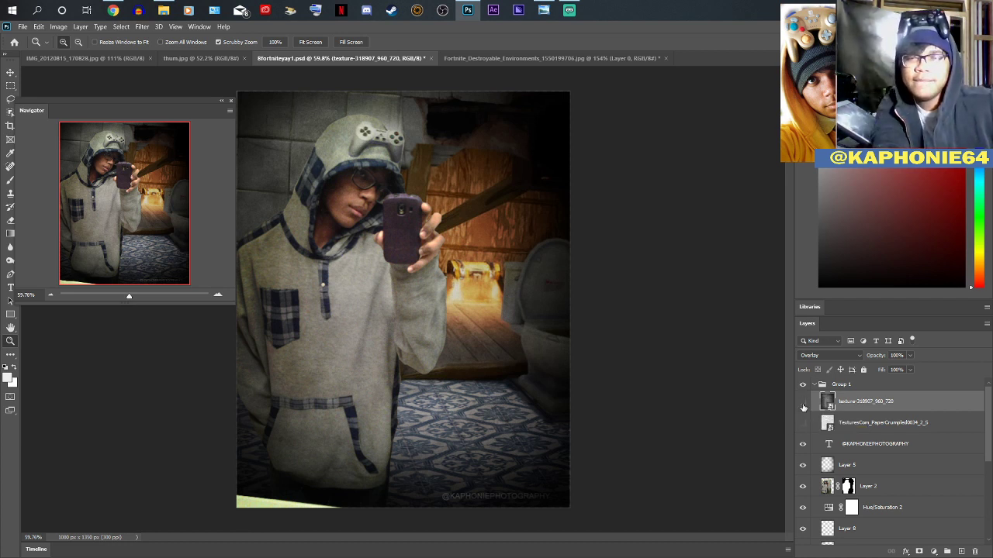
{"action": "left_click", "coordinate": [803, 405]}
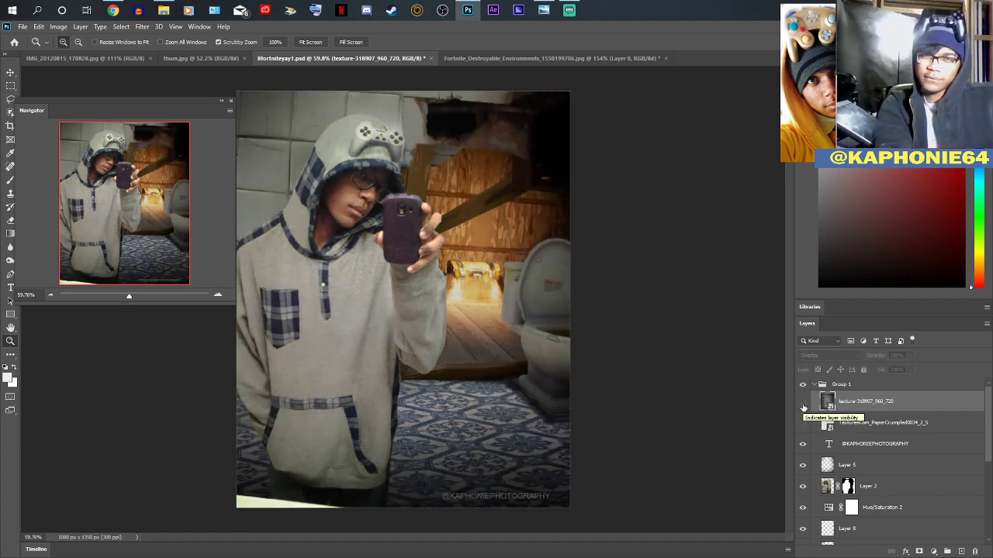
{"action": "left_click", "coordinate": [802, 402]}
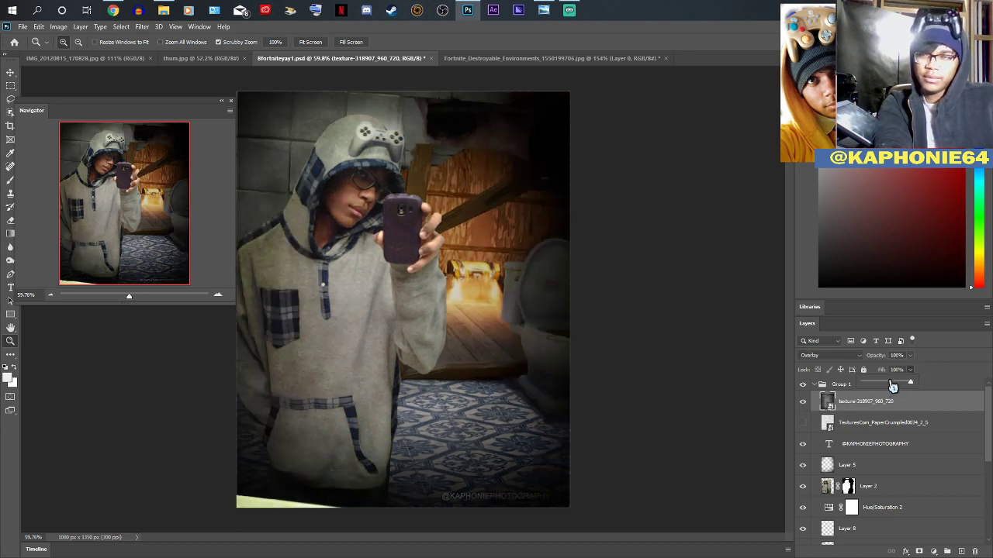
- Drop the grey texture's fill to 70% and show the crumpled paper texture again
{"action": "left_click", "coordinate": [892, 385]}
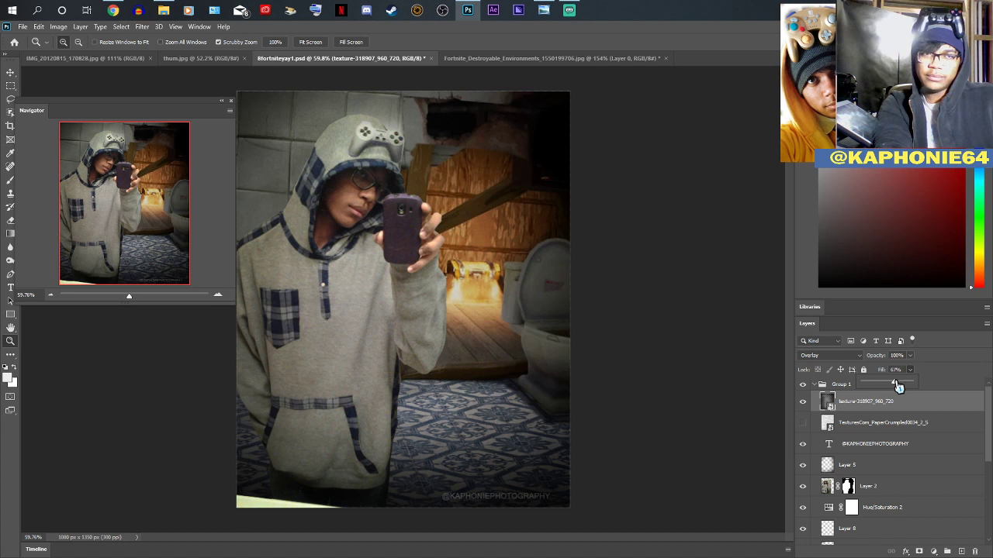
{"action": "left_click_drag", "start_coordinate": [898, 387], "coordinate": [901, 386]}
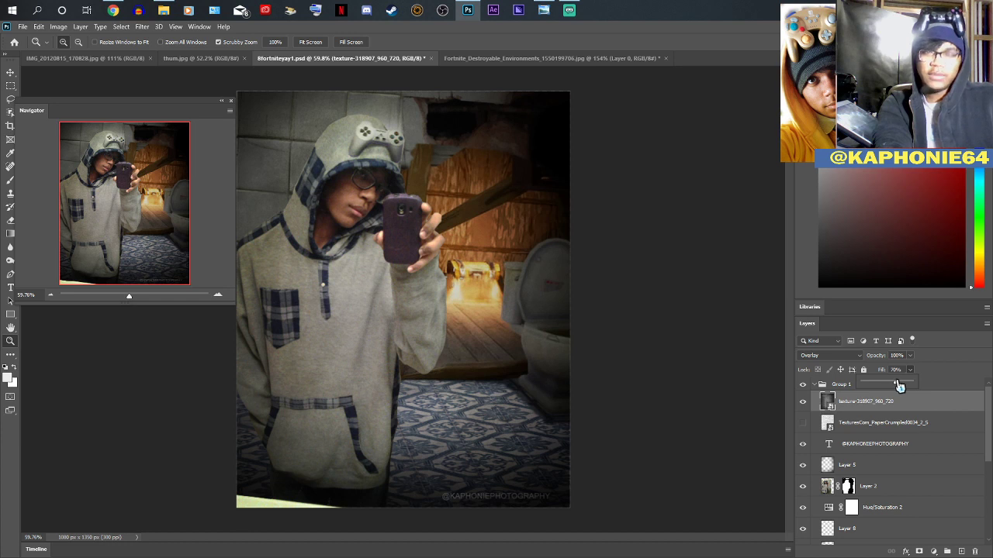
{"action": "left_click", "coordinate": [806, 406]}
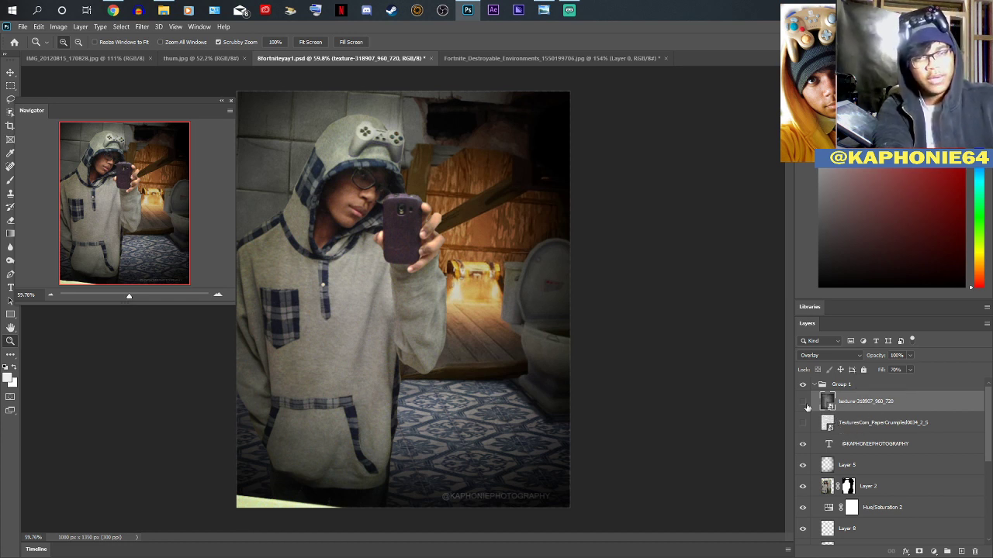
{"action": "left_click", "coordinate": [806, 406]}
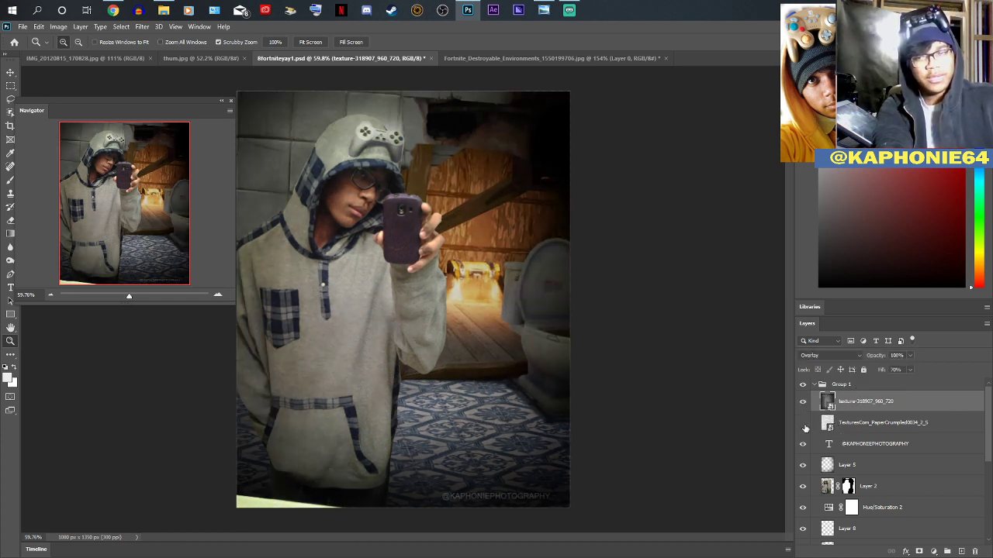
{"action": "left_click", "coordinate": [804, 422]}
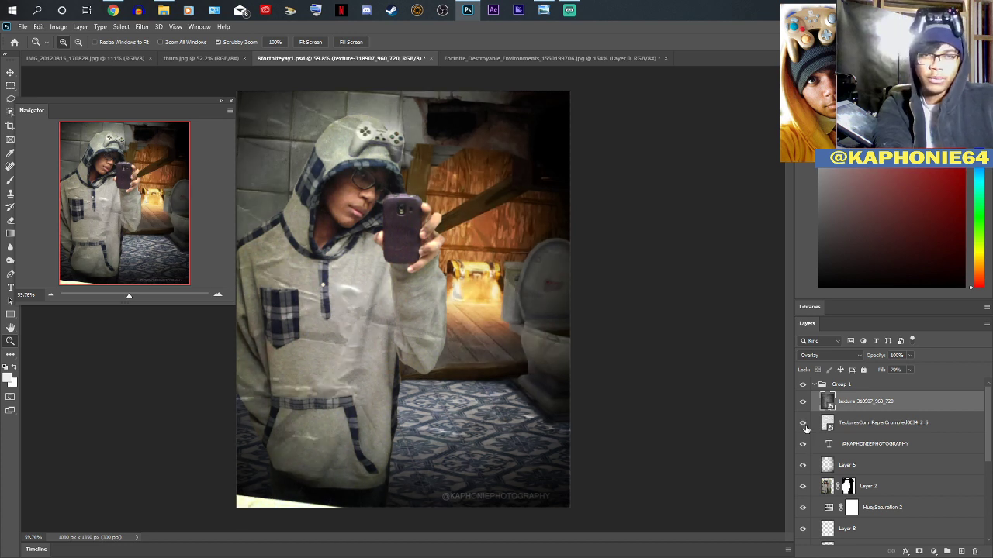
- Select the TexturesCom_PaperCrumpled layer, compare, and delete it
{"action": "left_click", "coordinate": [913, 425]}
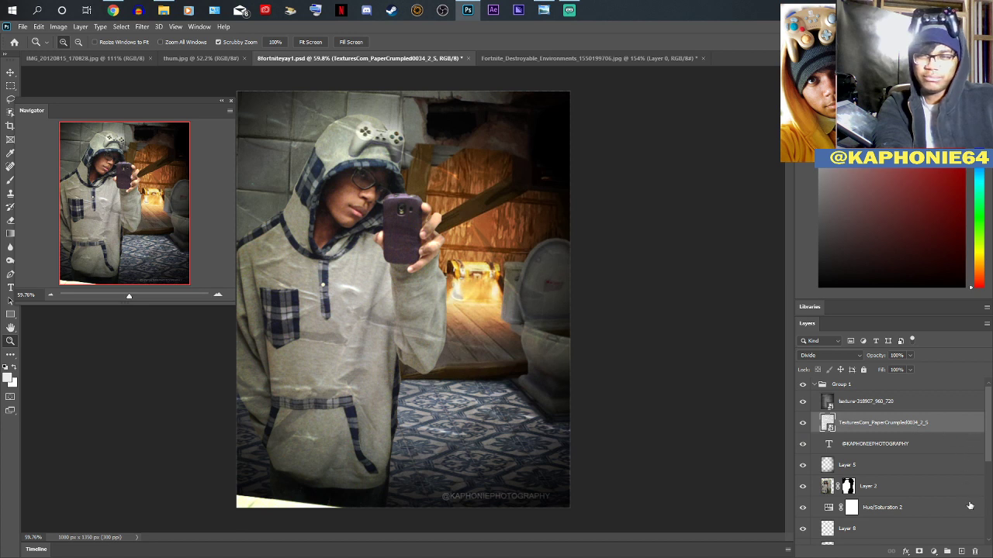
{"action": "left_click", "coordinate": [804, 404]}
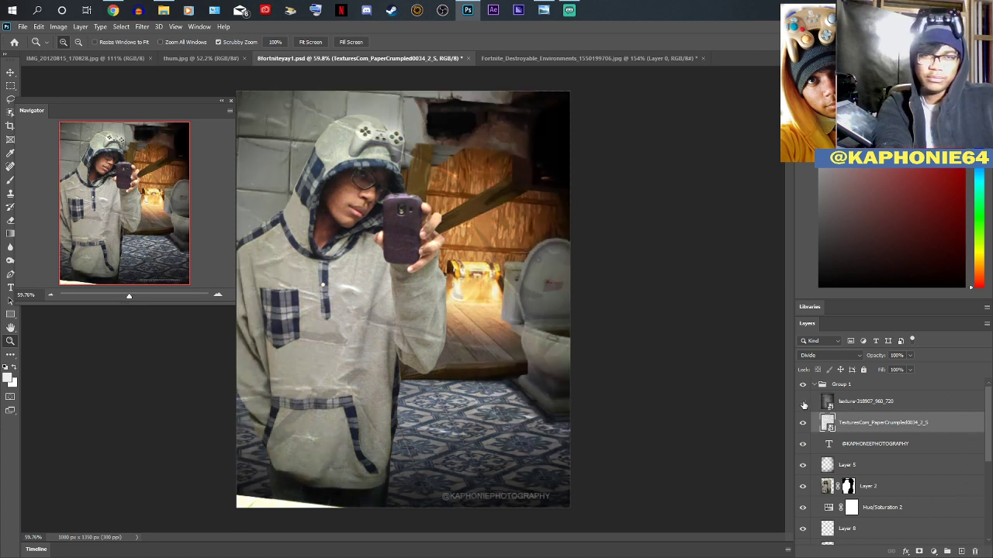
{"action": "left_click", "coordinate": [802, 401]}
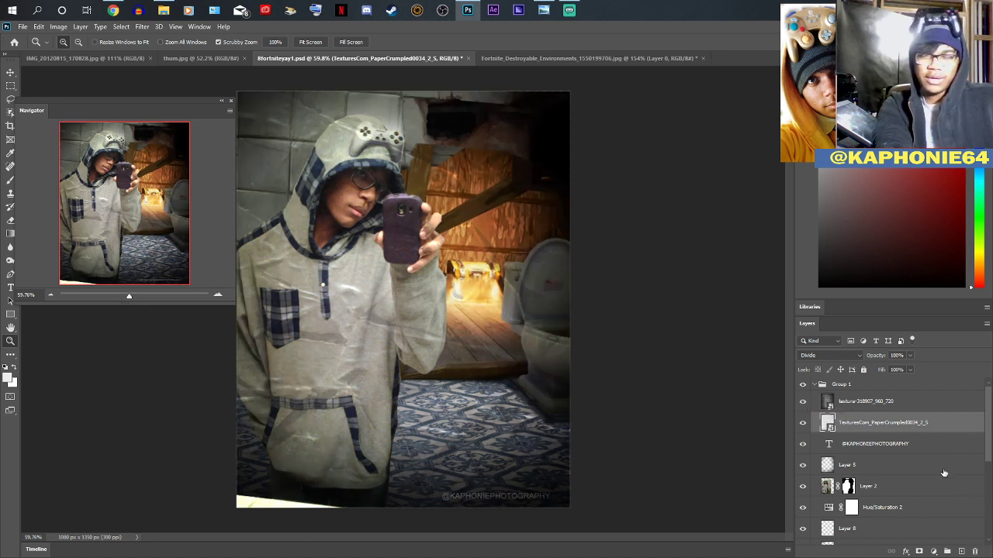
{"action": "left_click", "coordinate": [975, 553]}
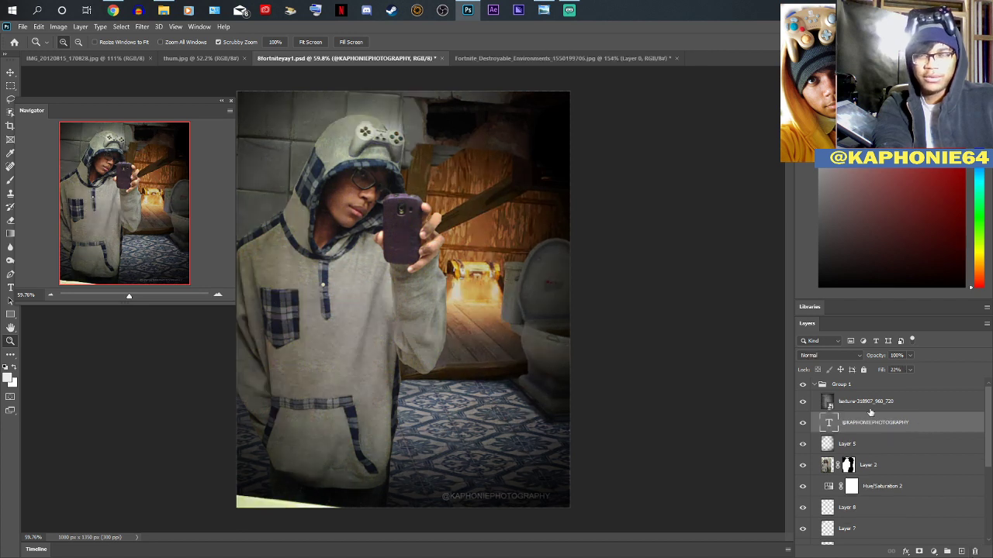
- Select the Overlay texture layer and toggle it repeatedly to compare its effect
{"action": "left_click", "coordinate": [892, 405]}
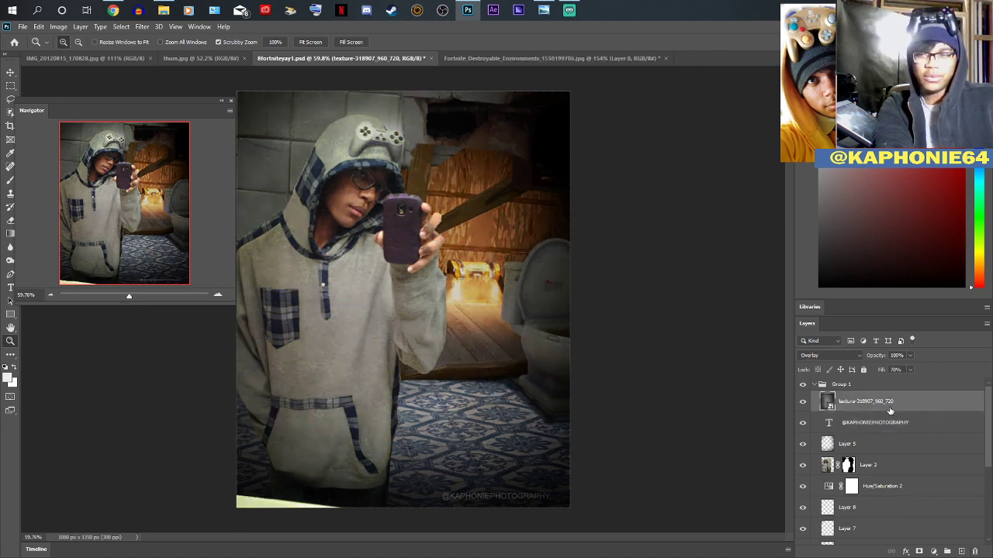
{"action": "left_click", "coordinate": [803, 401]}
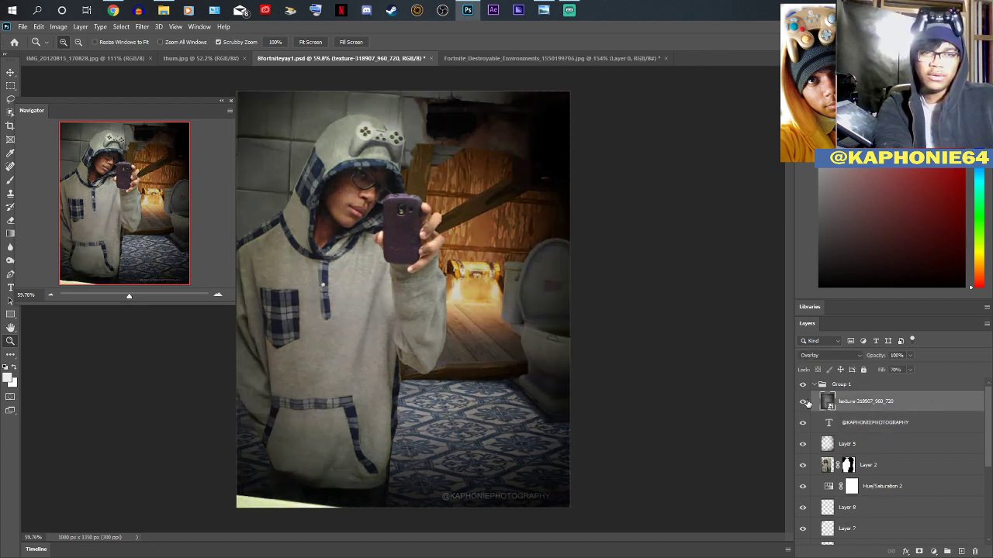
{"action": "left_click", "coordinate": [804, 402]}
{"action": "left_click", "coordinate": [804, 402]}
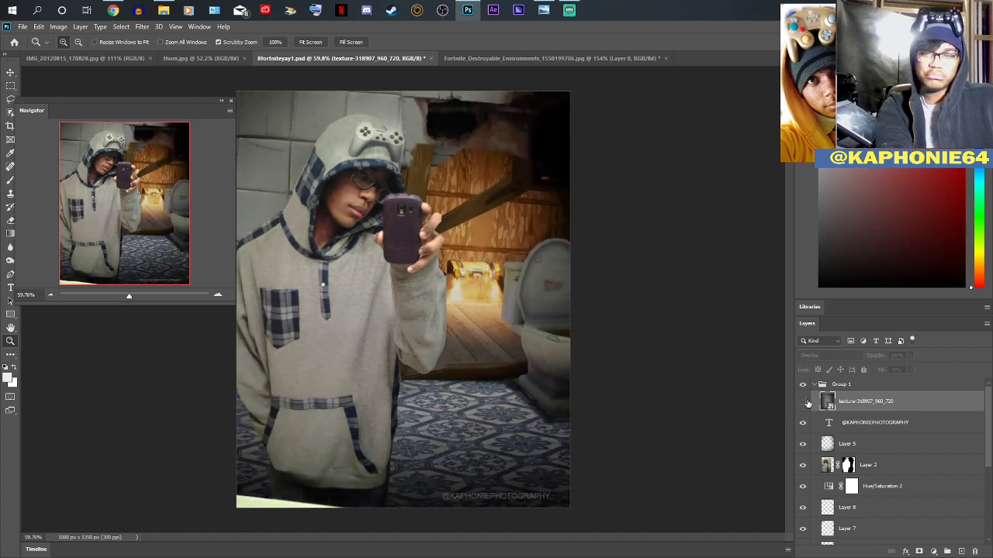
{"action": "left_click", "coordinate": [804, 401]}
{"action": "left_click", "coordinate": [804, 401]}
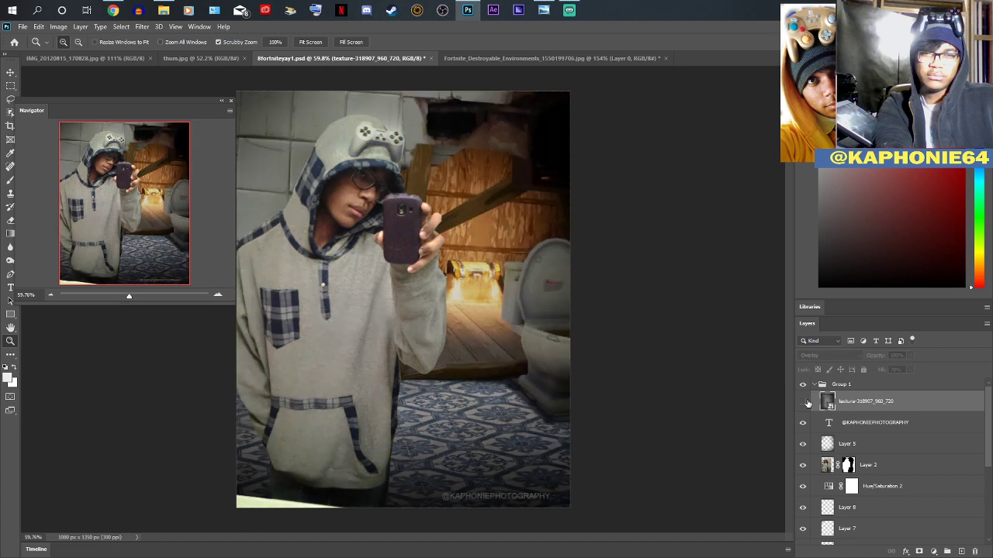
{"action": "left_click", "coordinate": [804, 402]}
{"action": "left_click", "coordinate": [804, 401]}
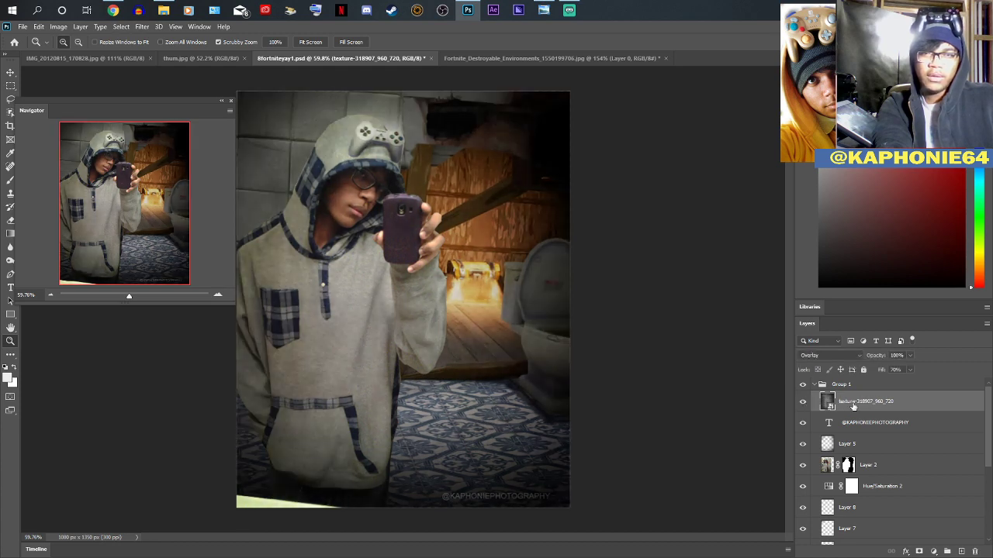
- Lower the texture's fill to 22% and toggle it to check the result
{"action": "left_click", "coordinate": [897, 384]}
{"action": "type", "text": "22"}
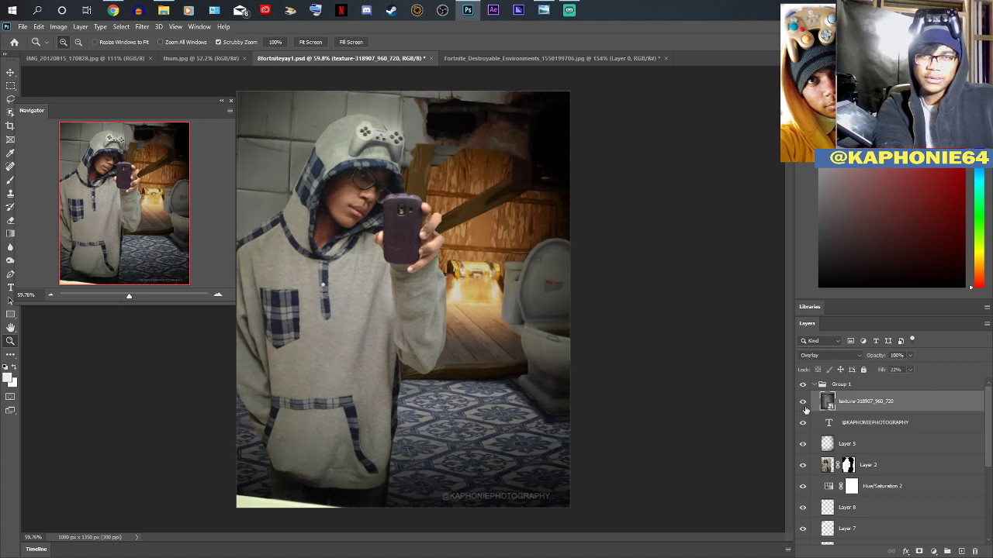
{"action": "left_click", "coordinate": [803, 403]}
{"action": "left_click", "coordinate": [803, 402]}
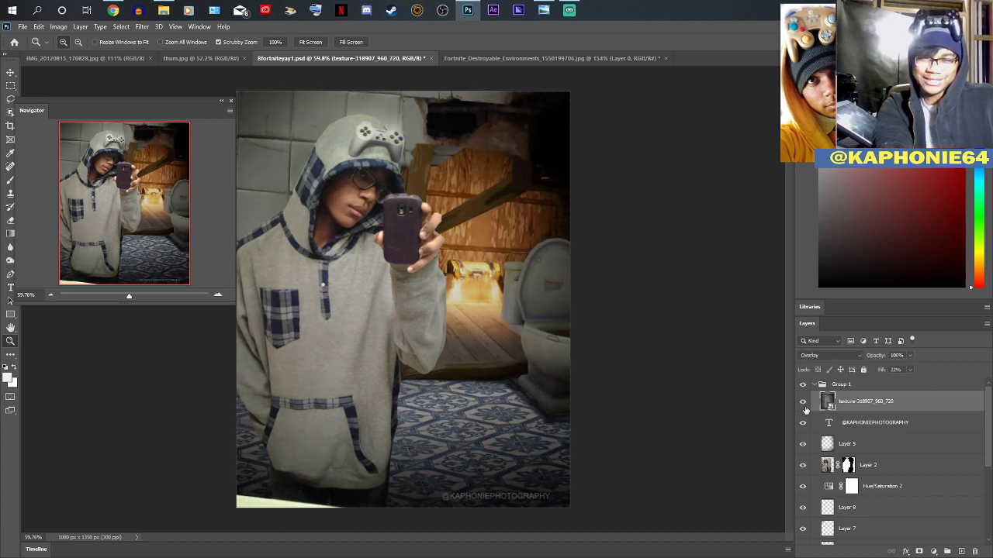
{"action": "left_click", "coordinate": [804, 407]}
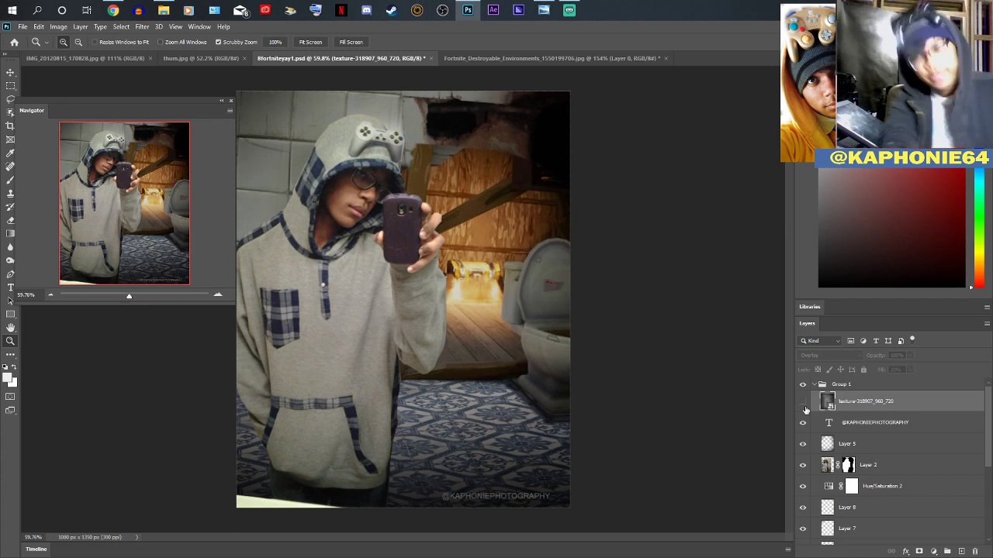
{"action": "left_click", "coordinate": [804, 403]}
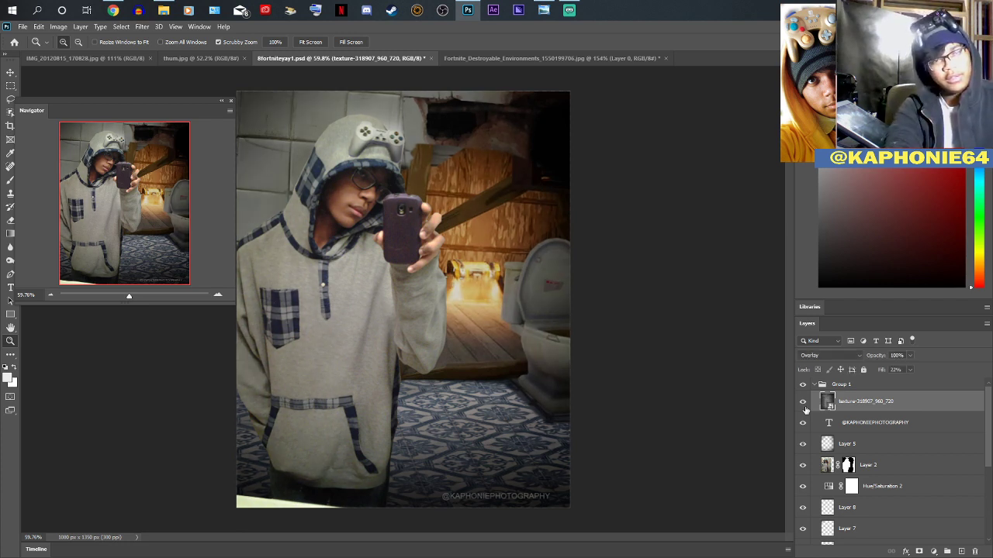
{"action": "left_click", "coordinate": [803, 404]}
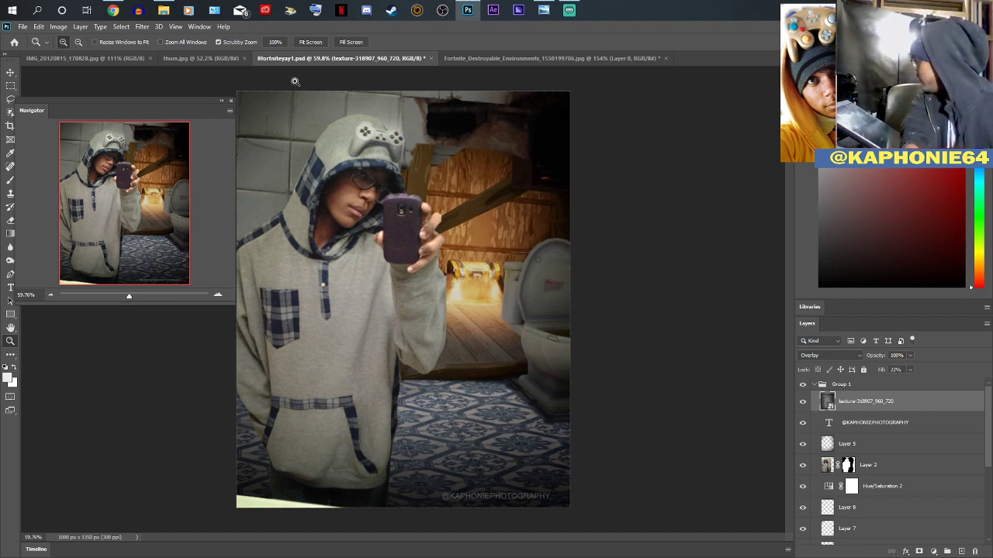
- Search Google Images for FORTNITE, correcting the misspelled 'FORTNIE' query
{"action": "left_click", "coordinate": [113, 10]}
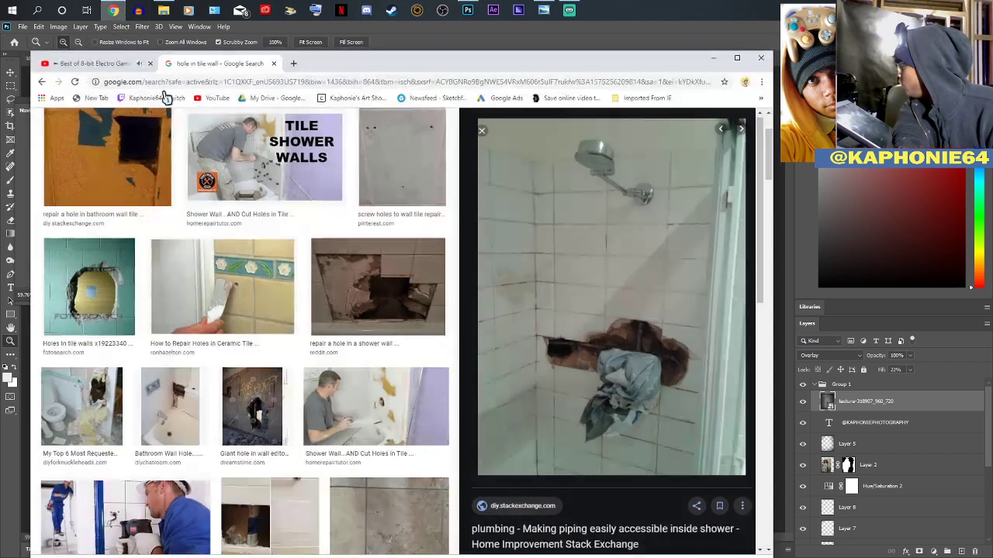
{"action": "scroll", "coordinate": [756, 116], "scroll_direction": "up", "scroll_amount": 2}
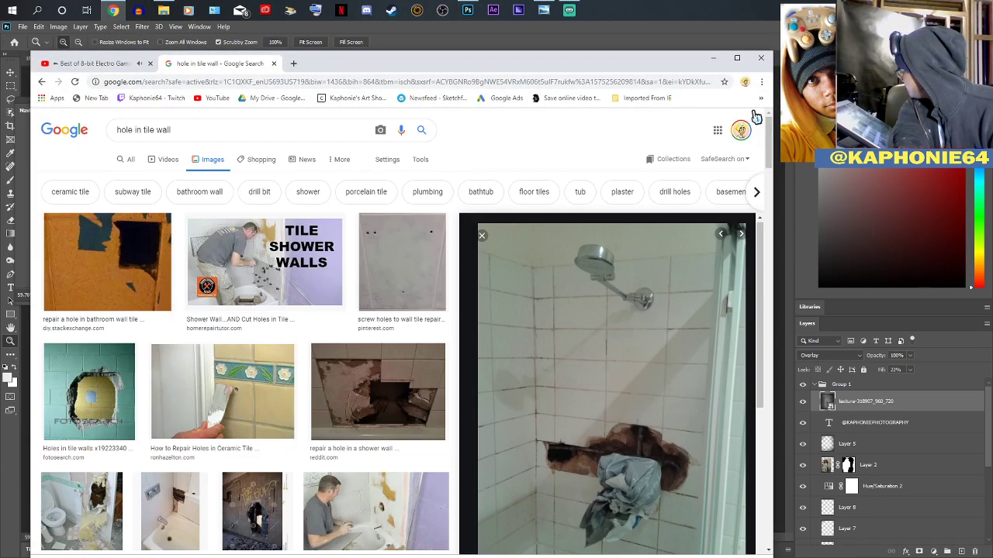
{"action": "triple_click", "coordinate": [162, 128]}
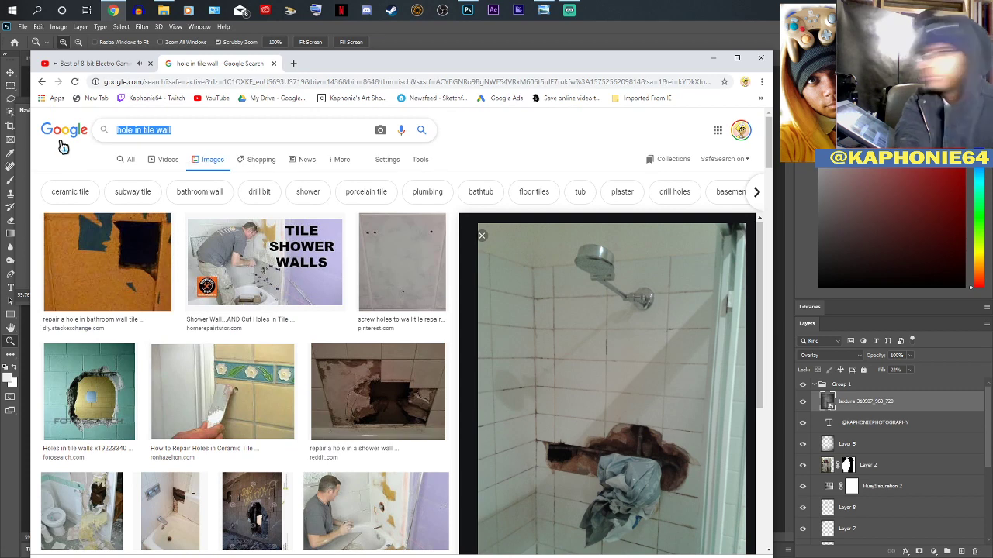
{"action": "type", "text": "FORTNIE"}
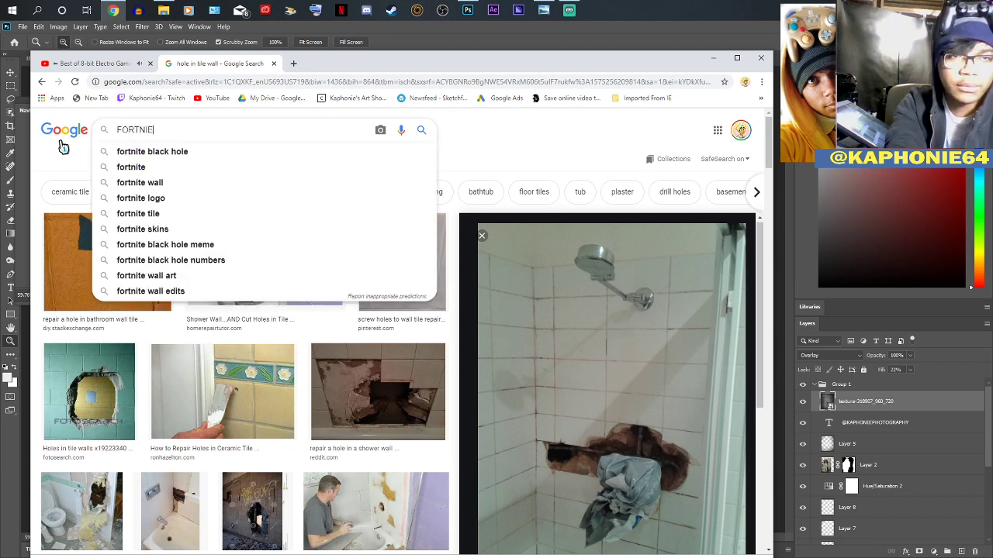
{"action": "key", "text": "Return"}
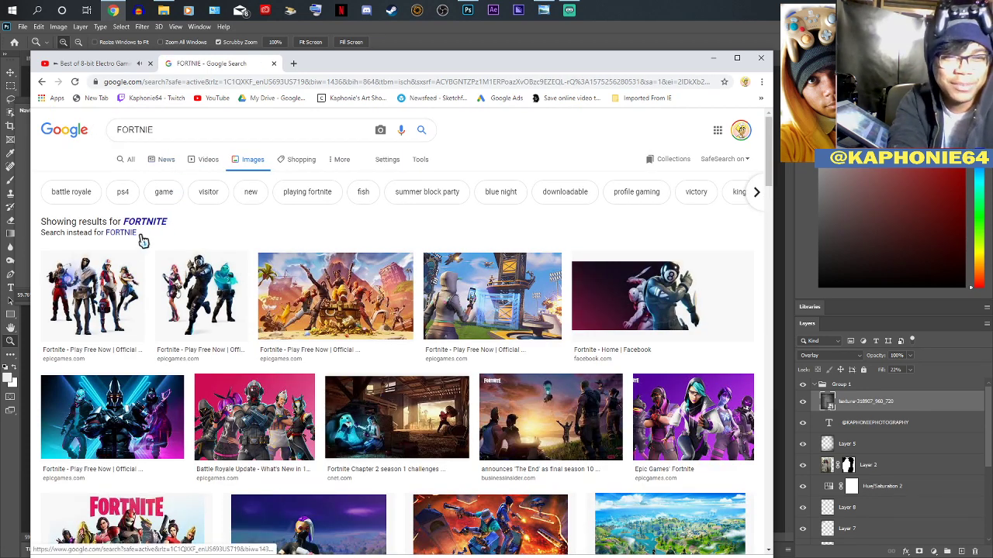
{"action": "left_click", "coordinate": [145, 222]}
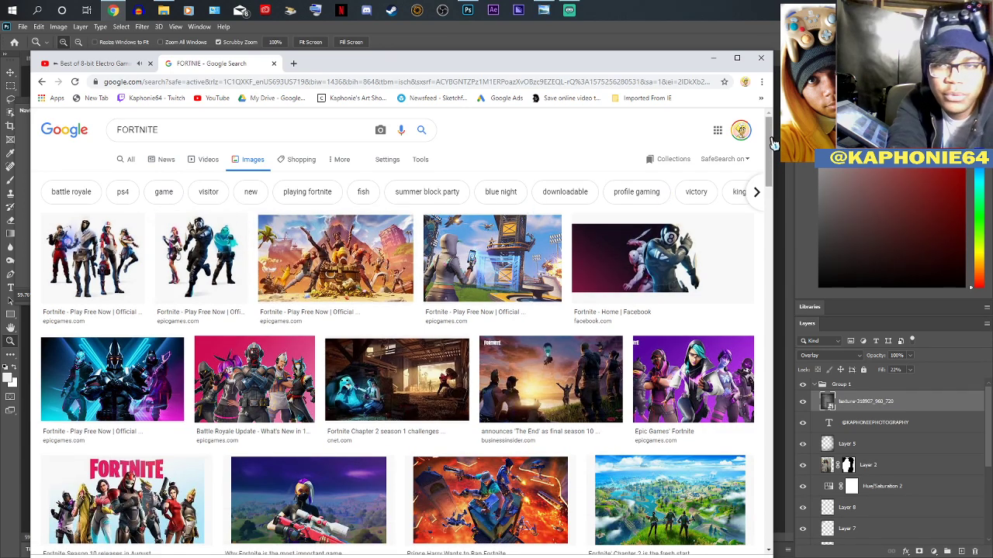
- Refine the image search to 'FORTNITE png'
{"action": "scroll", "coordinate": [773, 142], "scroll_direction": "down", "scroll_amount": 3}
{"action": "scroll", "coordinate": [774, 142], "scroll_direction": "up", "scroll_amount": 3}
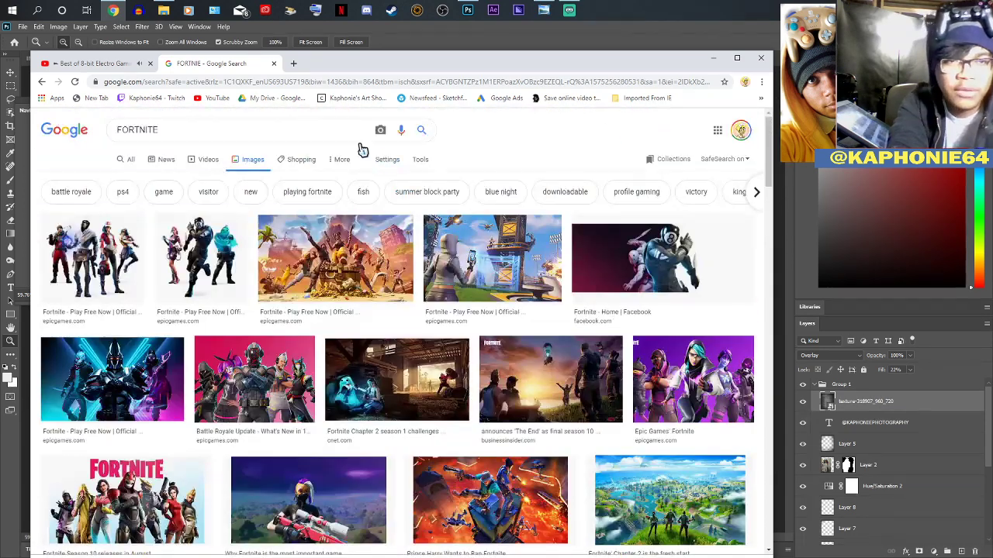
{"action": "left_click", "coordinate": [327, 128]}
{"action": "type", "text": "png"}
{"action": "key", "text": "Return"}
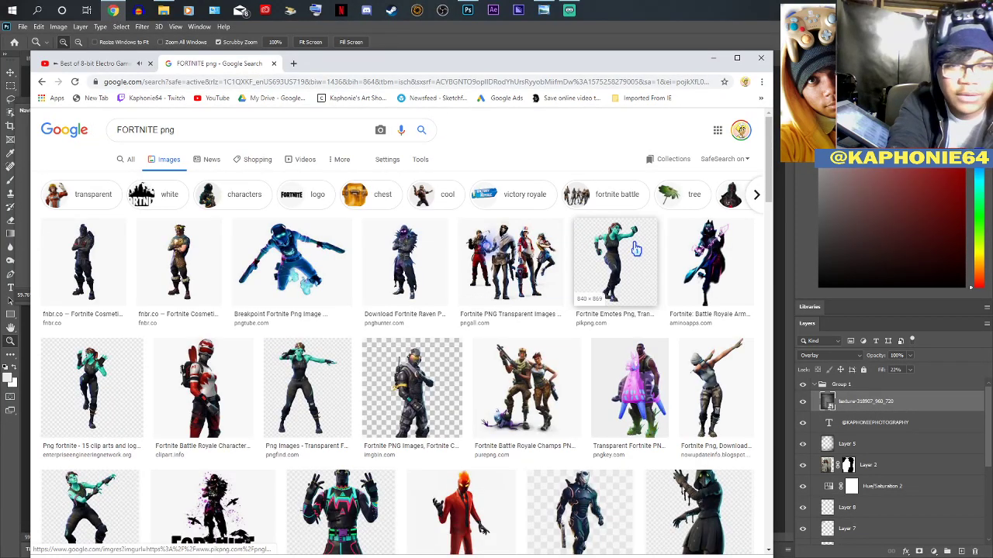
- Preview Fortnite character results, settling on the red Glowing Skin image
{"action": "scroll", "coordinate": [773, 171], "scroll_direction": "down", "scroll_amount": 1}
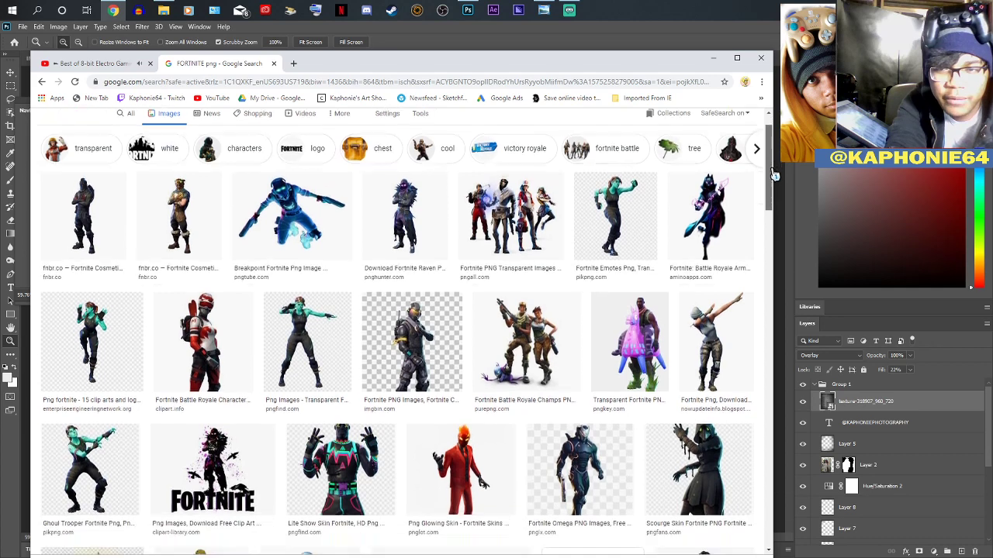
{"action": "scroll", "coordinate": [773, 175], "scroll_direction": "down", "scroll_amount": 3}
{"action": "left_click", "coordinate": [745, 218]}
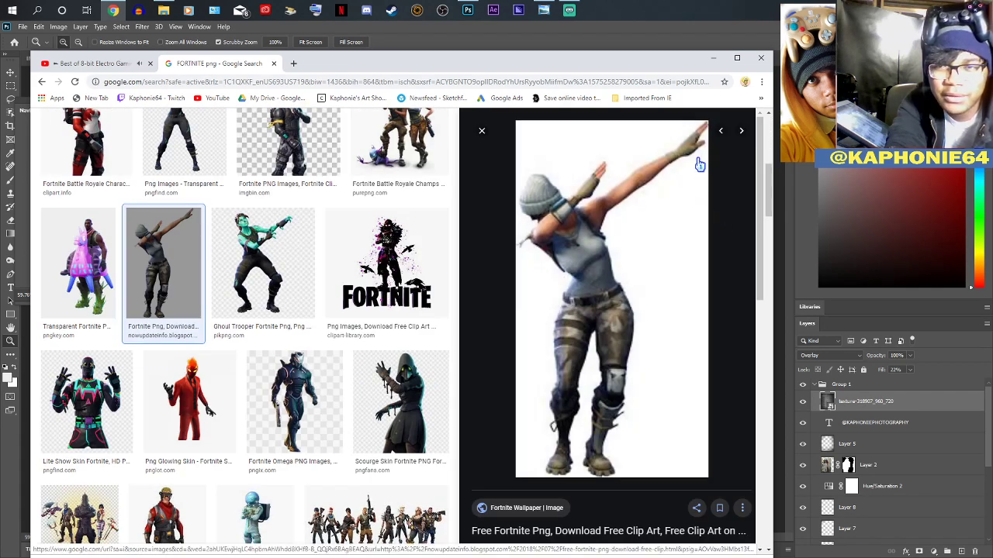
{"action": "mouse_move", "coordinate": [669, 63]}
{"action": "left_mouse_down"}
{"action": "mouse_move", "coordinate": [213, 232]}
{"action": "mouse_move", "coordinate": [700, 63]}
{"action": "left_mouse_up"}
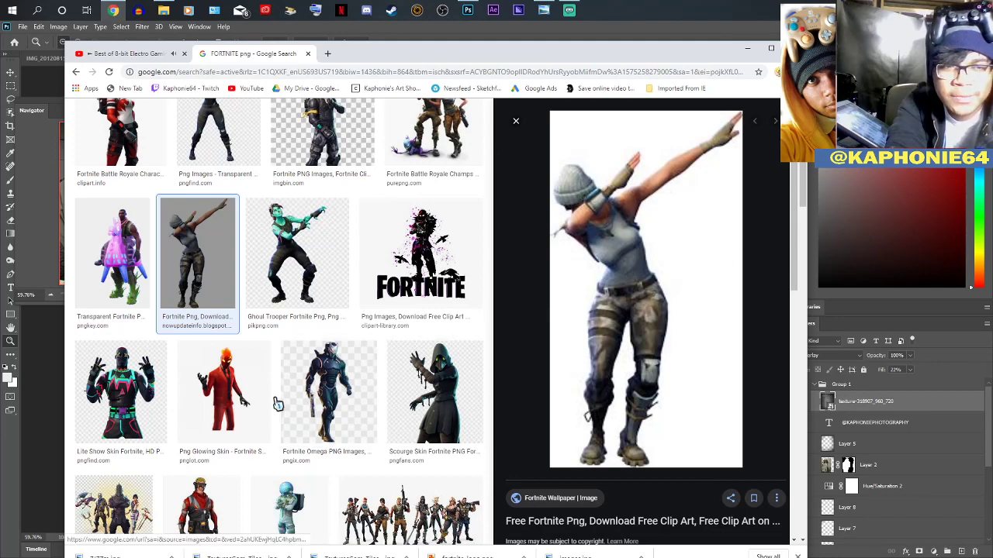
{"action": "left_click", "coordinate": [231, 388]}
{"action": "left_click_drag", "start_coordinate": [659, 59], "coordinate": [243, 131]}
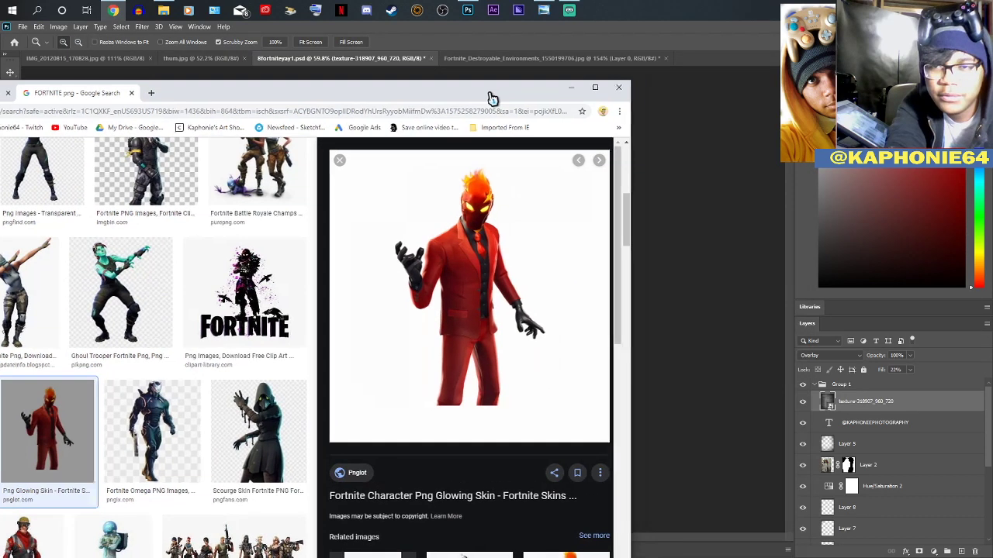
{"action": "double_click", "coordinate": [243, 131]}
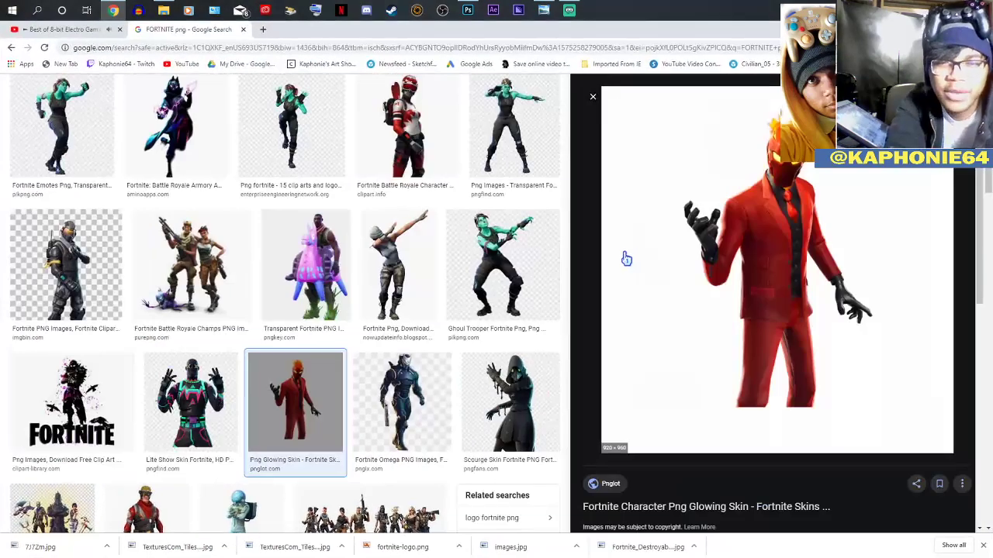
- Save the red Glowing Skin image as a PNG into the kaphonie folder
{"action": "right_click", "coordinate": [729, 253]}
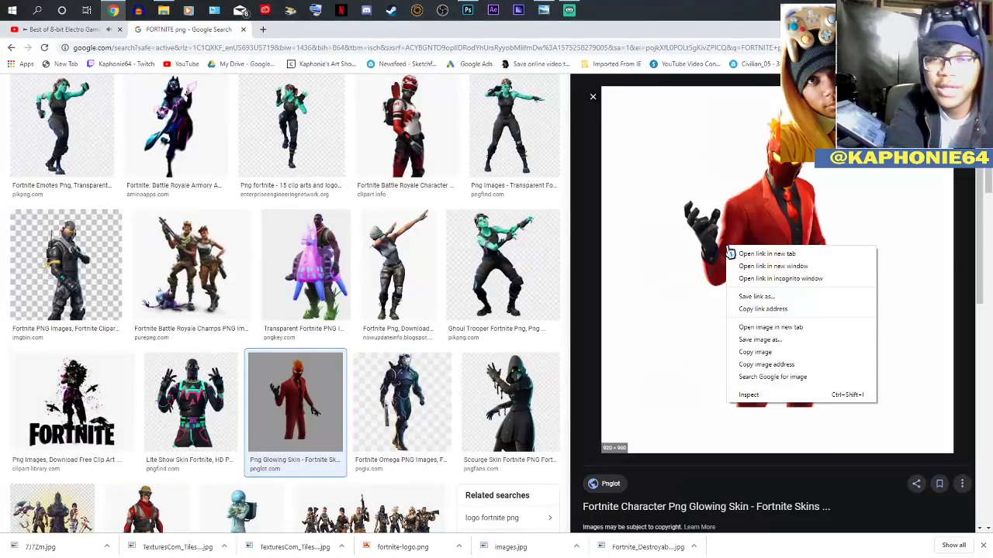
{"action": "left_click", "coordinate": [807, 339]}
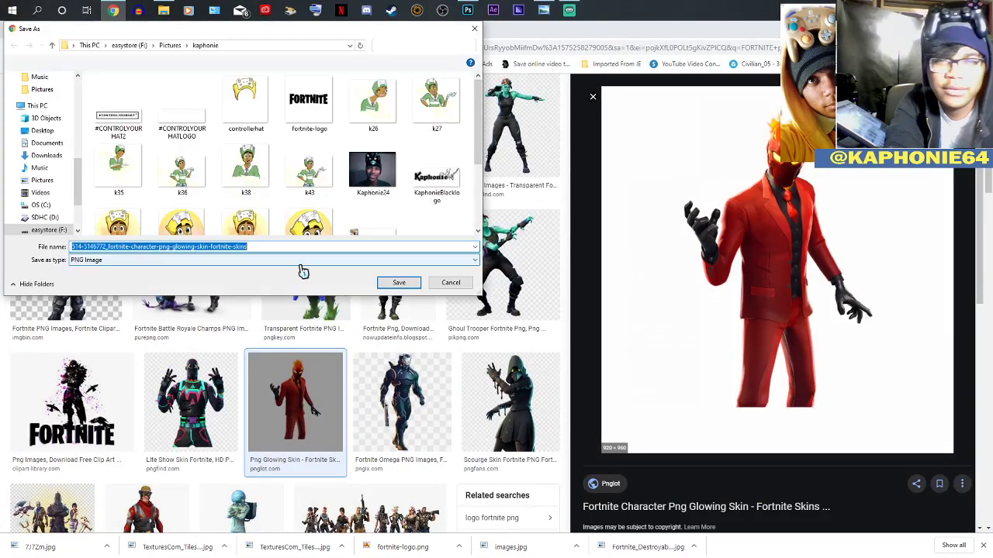
{"action": "left_click", "coordinate": [401, 284]}
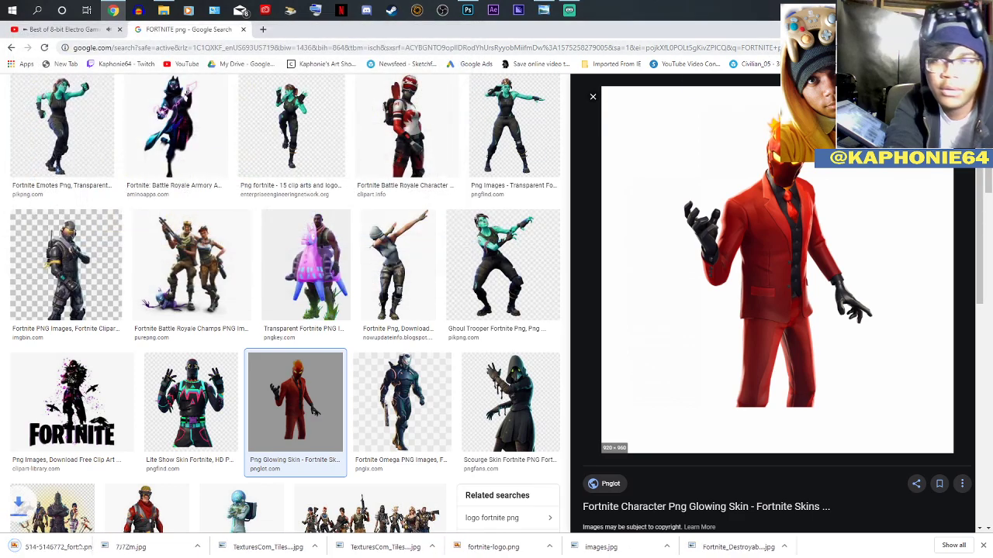
{"action": "left_click", "coordinate": [467, 10]}
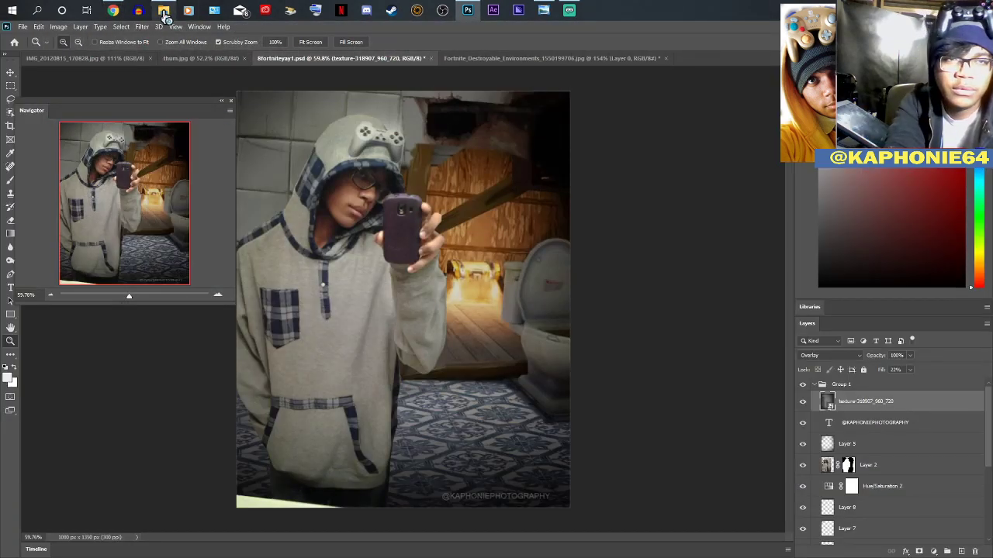
- Drag the saved red character PNG from the kaphonie folder onto the Photoshop canvas
{"action": "left_click", "coordinate": [163, 9]}
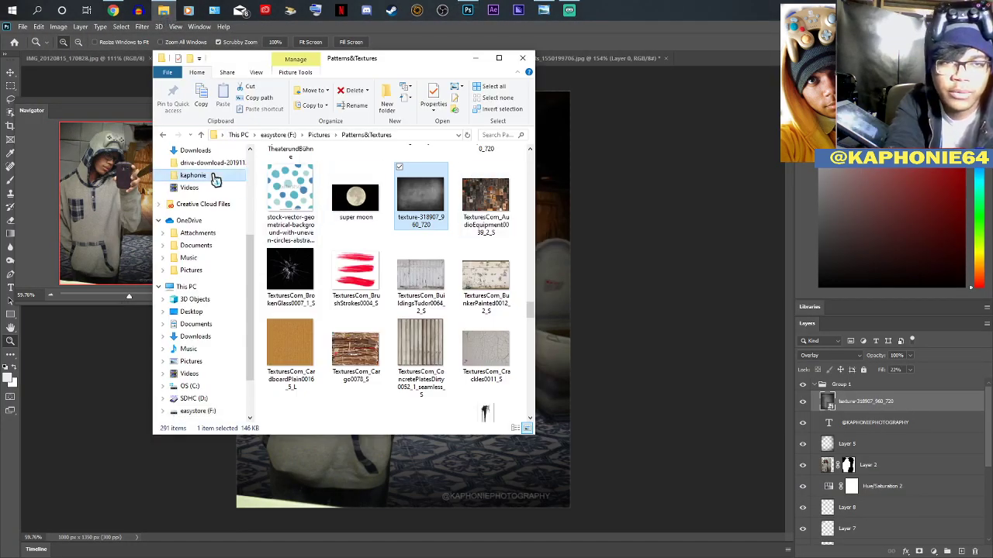
{"action": "left_click", "coordinate": [186, 175]}
{"action": "left_click", "coordinate": [485, 318]}
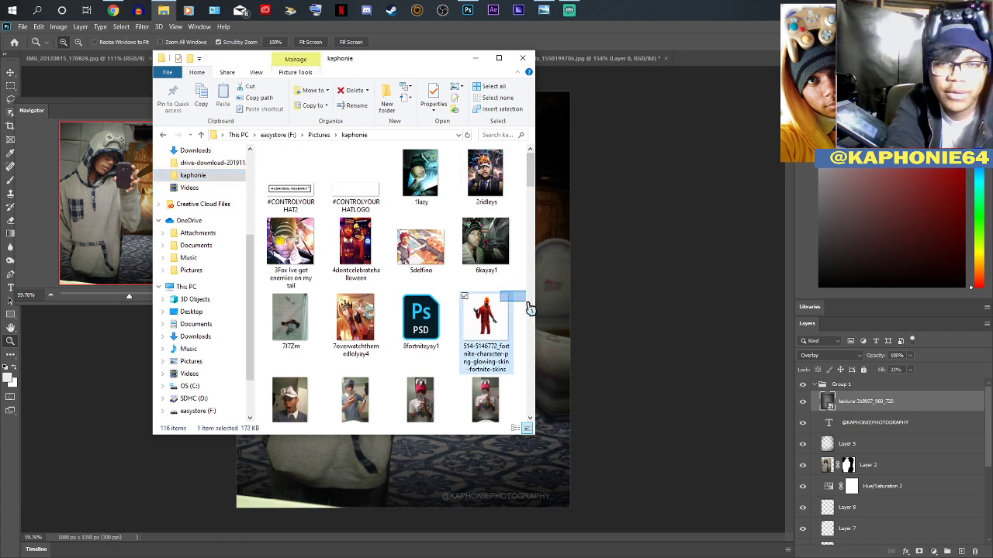
{"action": "left_click_drag", "start_coordinate": [510, 344], "coordinate": [551, 298]}
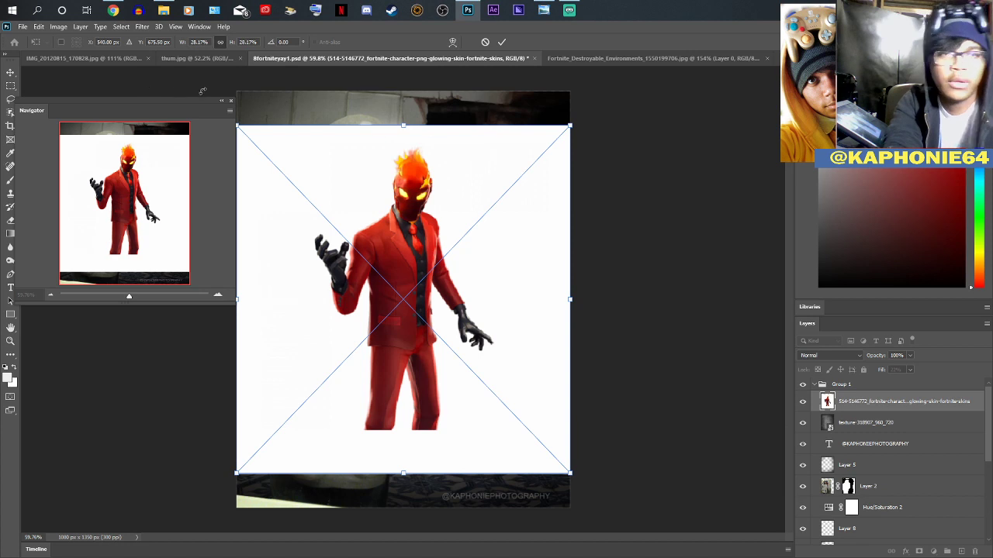
- Flip the red character horizontally, commit the placement, and rasterize its layer
{"action": "left_click", "coordinate": [39, 27]}
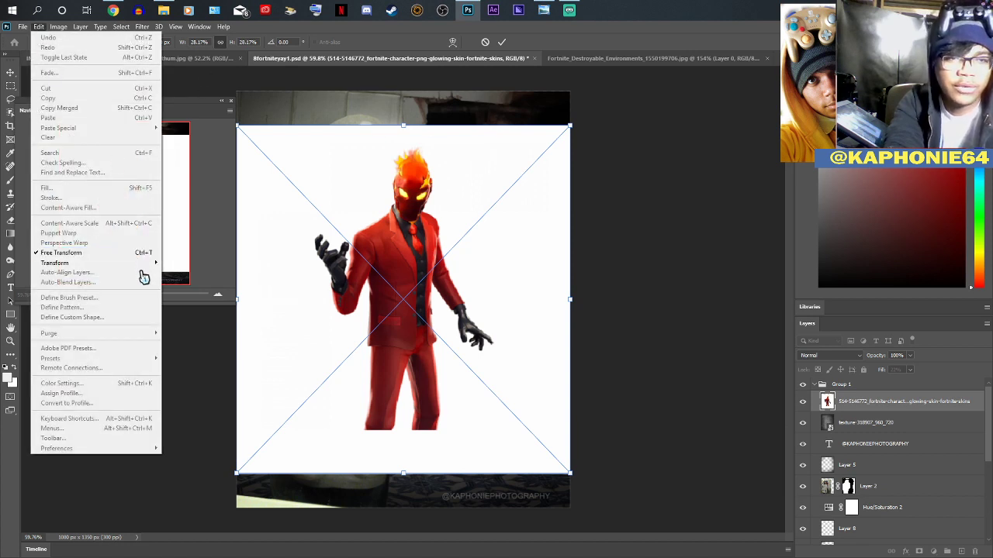
{"action": "left_click", "coordinate": [220, 424]}
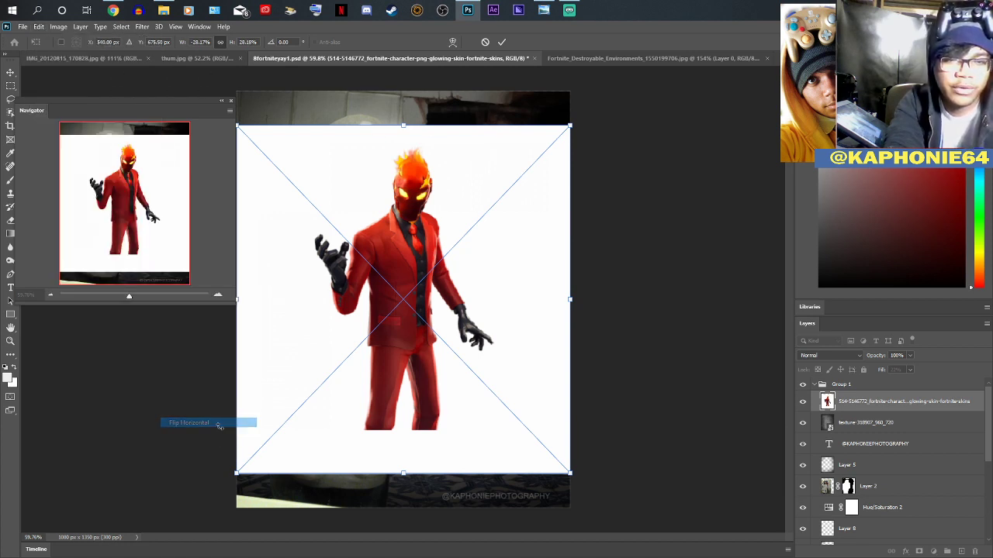
{"action": "left_click", "coordinate": [502, 42]}
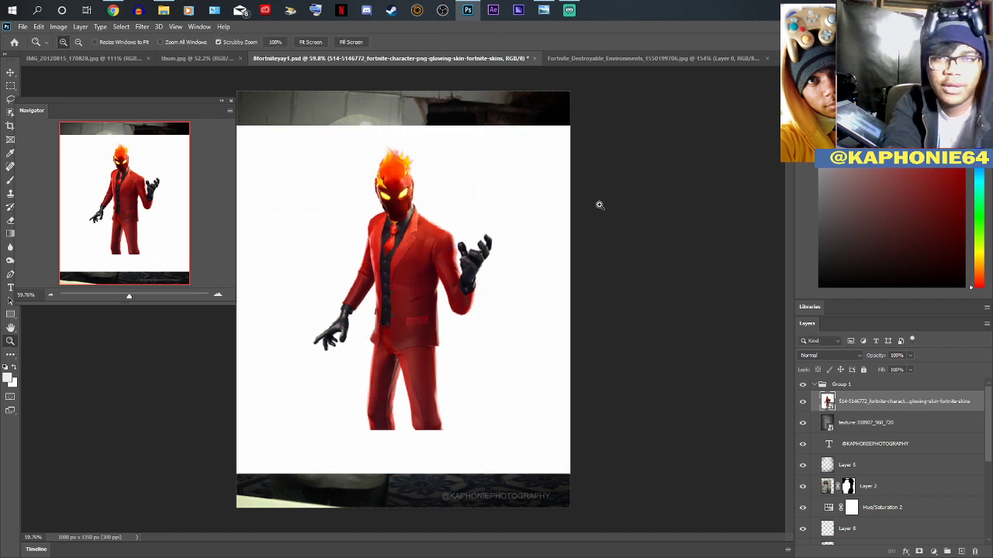
{"action": "right_click", "coordinate": [974, 402]}
{"action": "left_click", "coordinate": [889, 303]}
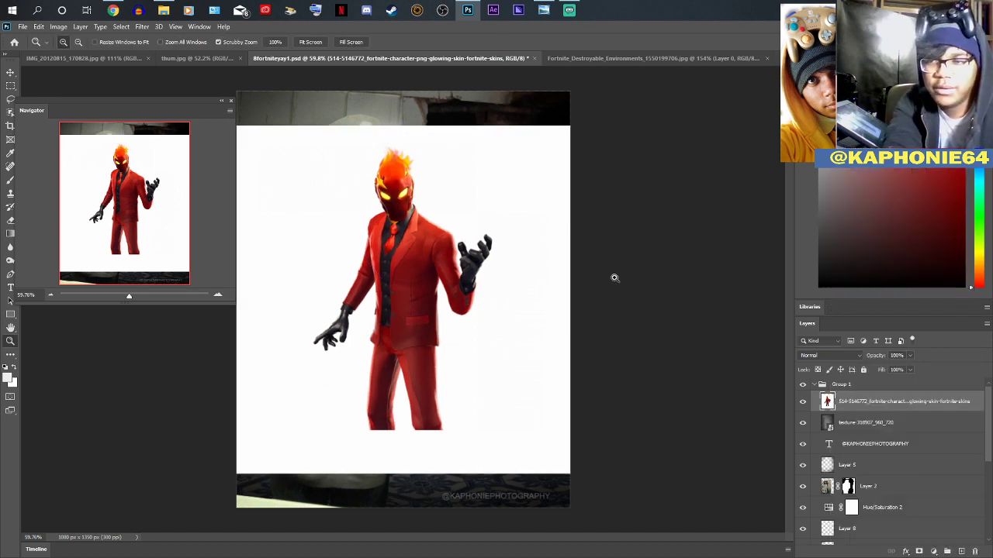
- Erase the character's white background with the Magic Eraser
{"action": "left_click", "coordinate": [13, 225]}
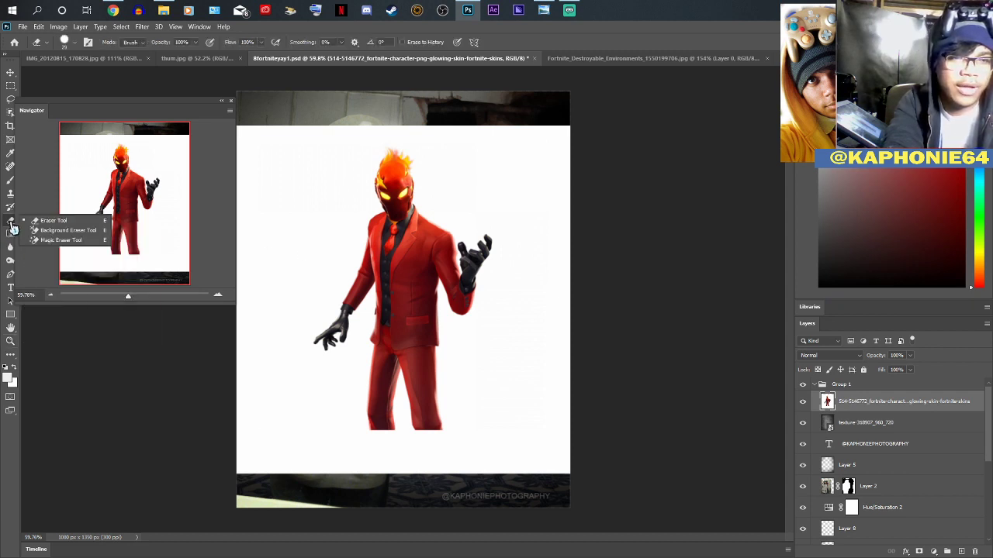
{"action": "left_click", "coordinate": [60, 240]}
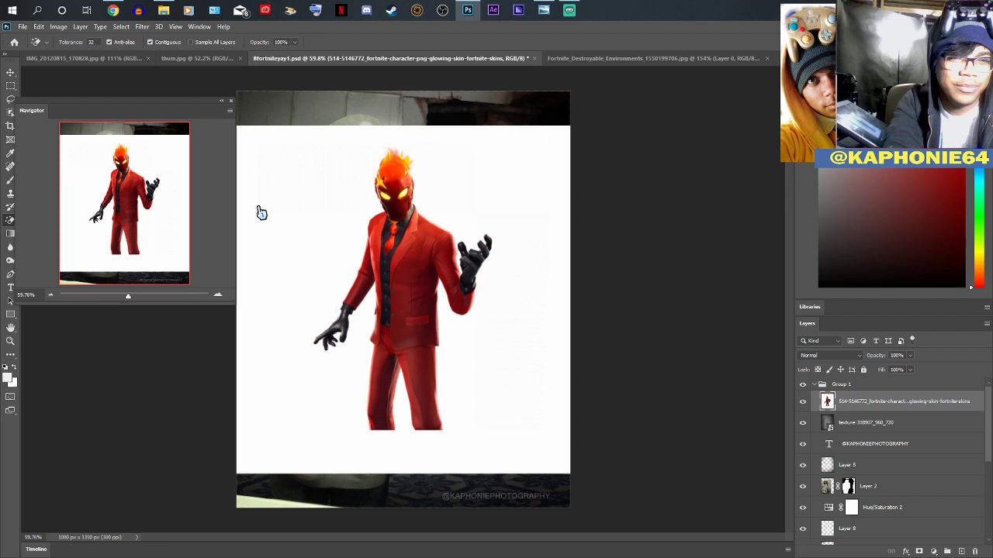
{"action": "left_click", "coordinate": [317, 226]}
- Scale the red character down and stand it just right of the phone in the selfie
{"action": "key", "text": "v"}
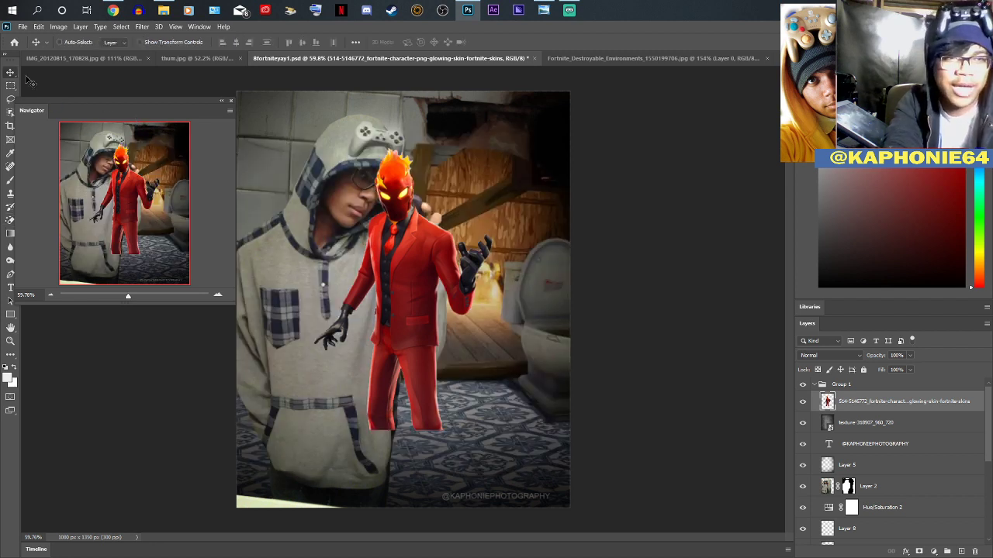
{"action": "left_click_drag", "start_coordinate": [420, 325], "coordinate": [586, 263]}
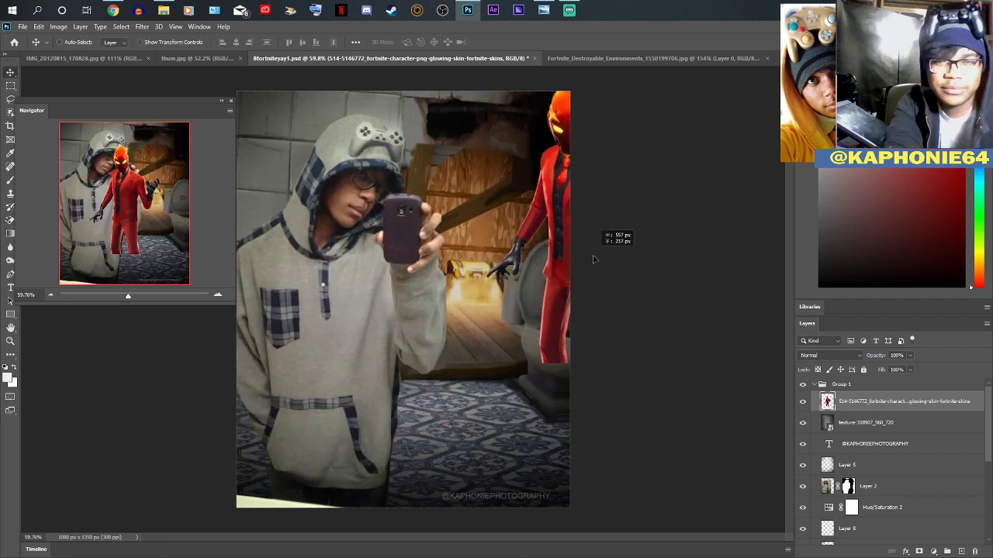
{"action": "left_click", "coordinate": [38, 26]}
{"action": "left_click", "coordinate": [109, 253]}
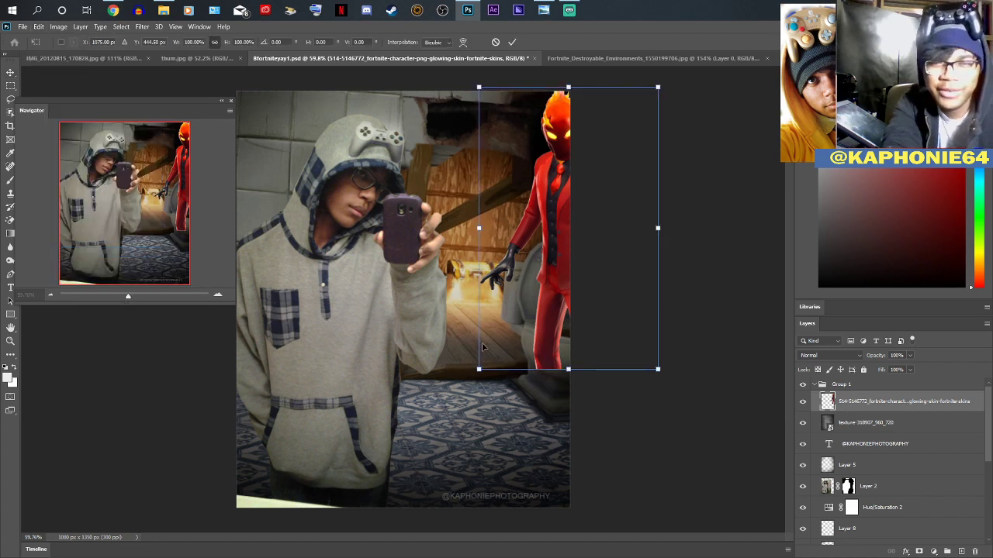
{"action": "left_click_drag", "start_coordinate": [479, 369], "coordinate": [538, 288]}
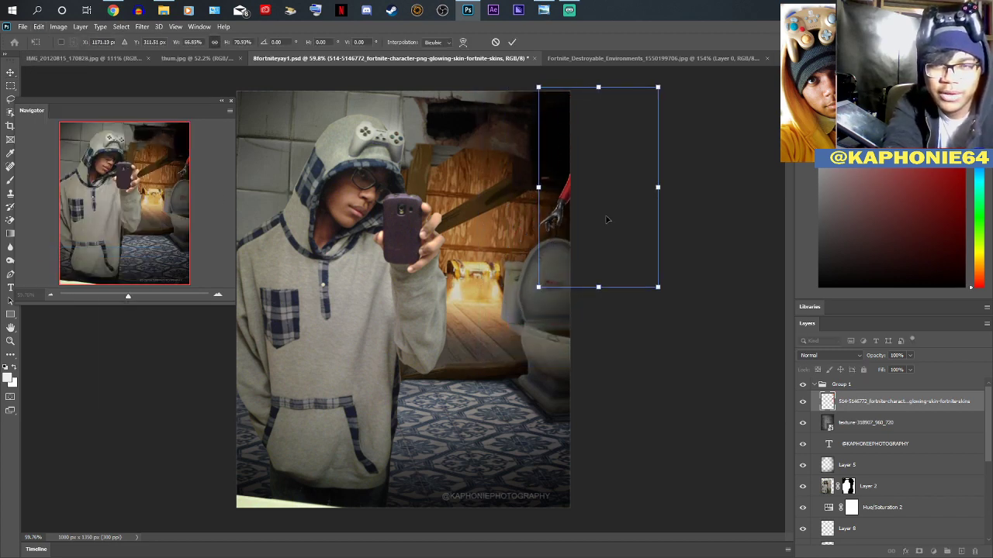
{"action": "mouse_move", "coordinate": [609, 224]}
{"action": "left_mouse_down"}
{"action": "mouse_move", "coordinate": [582, 254]}
{"action": "mouse_move", "coordinate": [593, 248]}
{"action": "mouse_move", "coordinate": [588, 277]}
{"action": "mouse_move", "coordinate": [607, 228]}
{"action": "mouse_move", "coordinate": [576, 240]}
{"action": "left_mouse_up"}
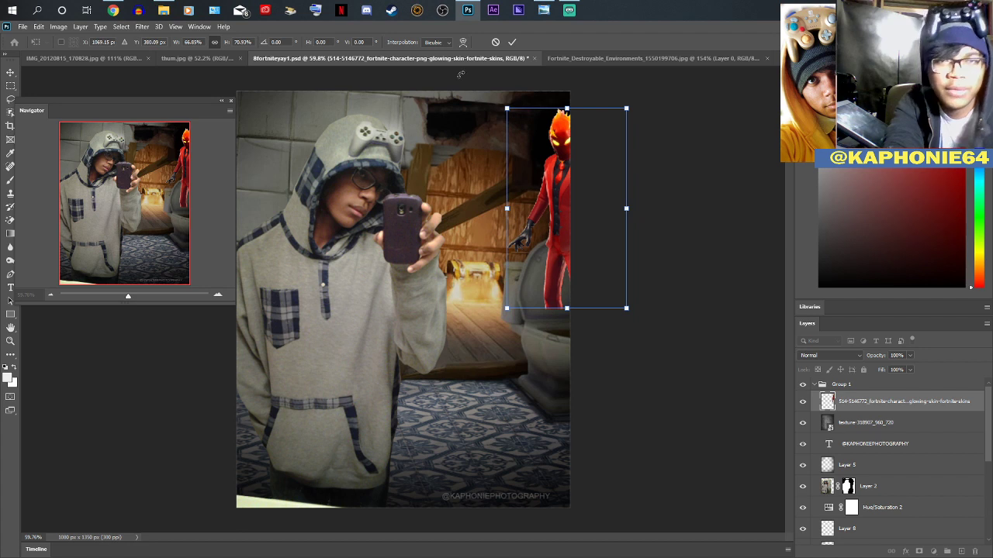
{"action": "left_click_drag", "start_coordinate": [543, 194], "coordinate": [433, 186]}
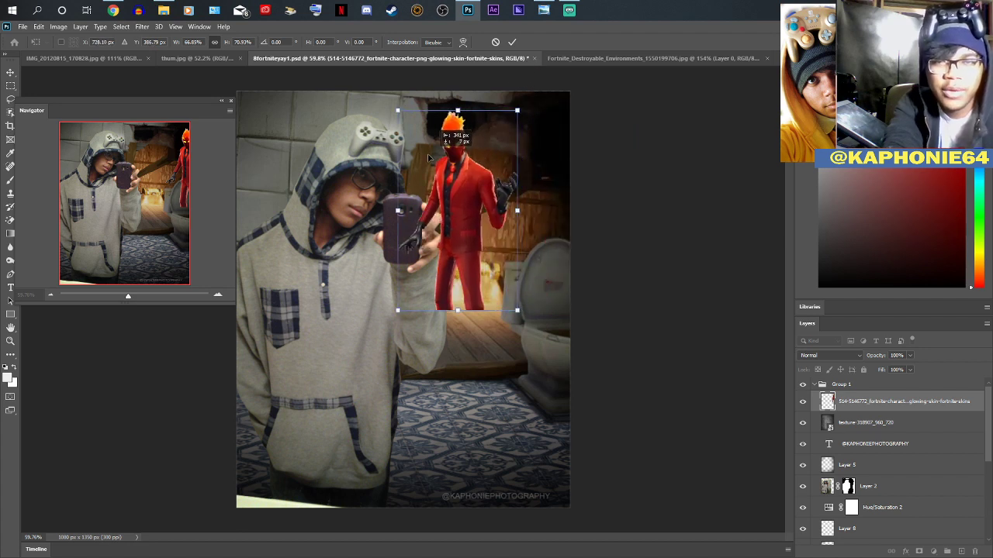
{"action": "left_click", "coordinate": [512, 42]}
{"action": "left_click", "coordinate": [10, 85]}
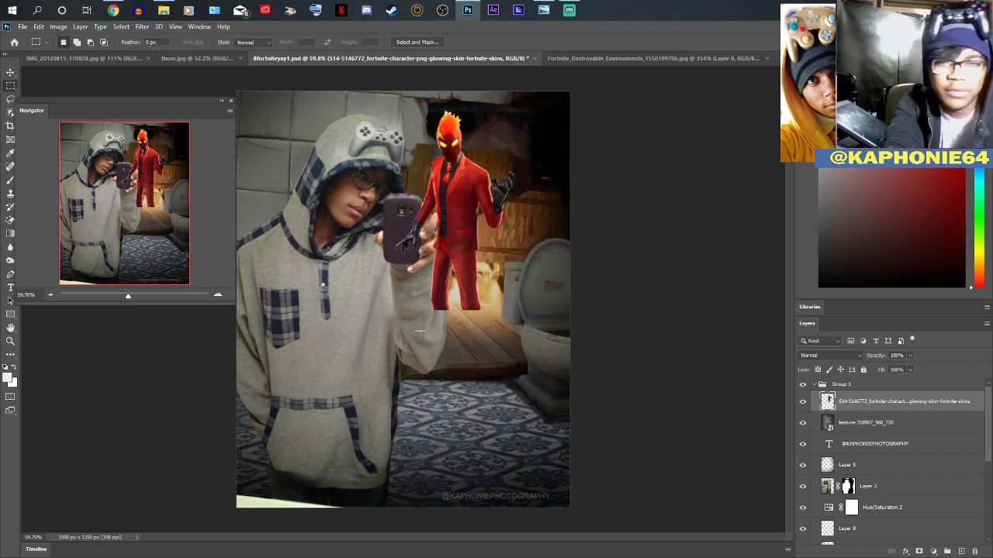
- Delete the red character's body and stray sliver, then move the remaining gloved arm beside the toilet
{"action": "left_click_drag", "start_coordinate": [426, 107], "coordinate": [537, 315]}
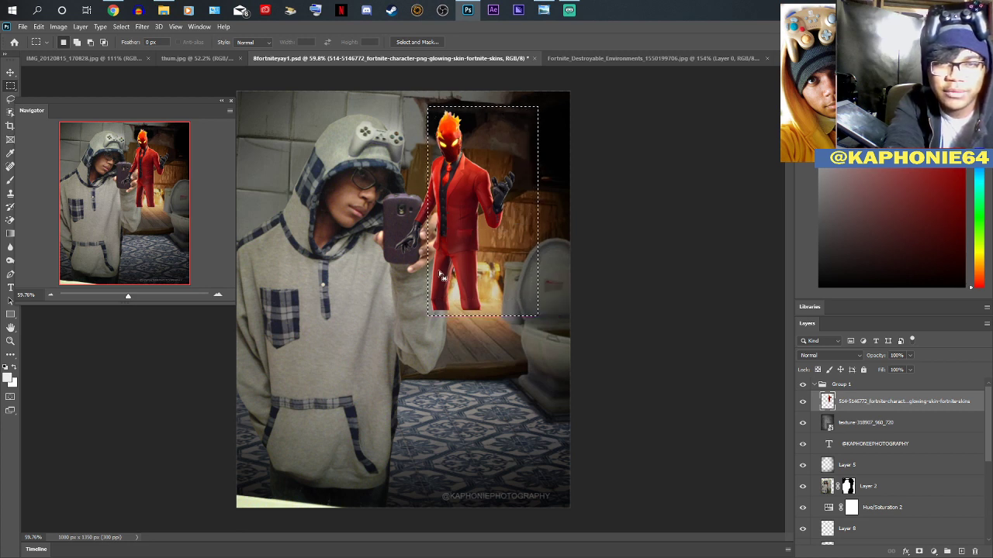
{"action": "left_click_drag", "start_coordinate": [443, 276], "coordinate": [433, 269]}
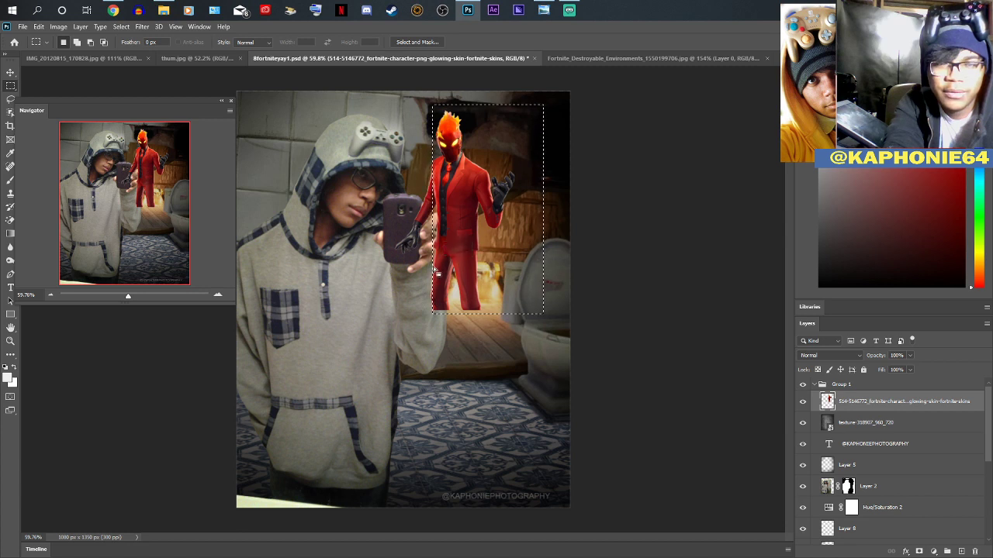
{"action": "key", "text": "Delete"}
{"action": "key", "text": "ctrl+d"}
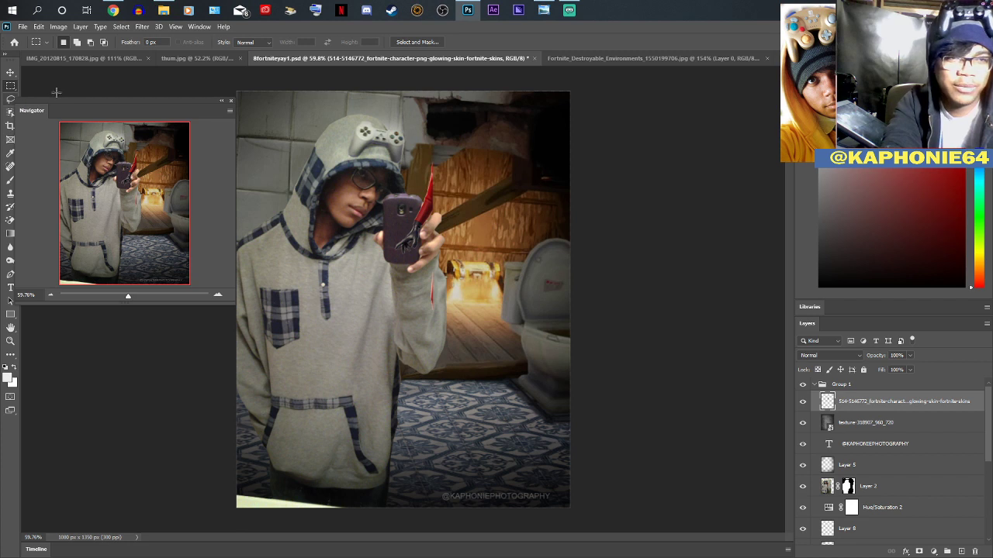
{"action": "left_click_drag", "start_coordinate": [443, 264], "coordinate": [386, 335]}
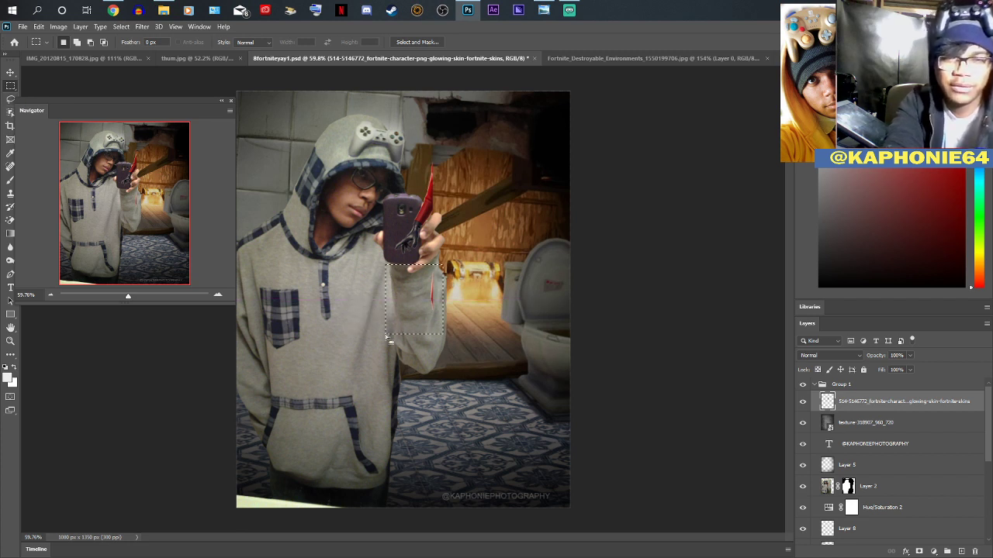
{"action": "key", "text": "ctrl+d"}
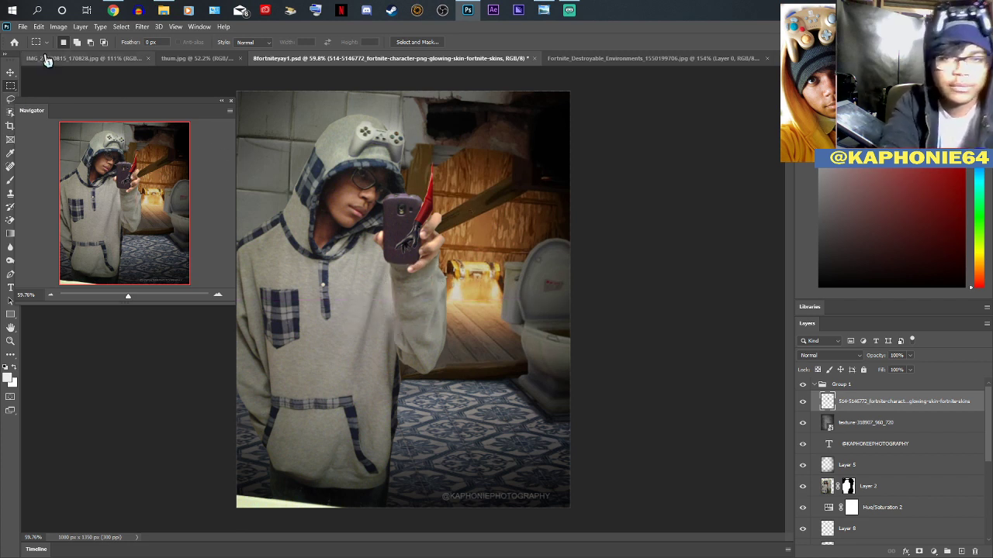
{"action": "left_click", "coordinate": [10, 74]}
{"action": "left_click_drag", "start_coordinate": [331, 197], "coordinate": [487, 207]}
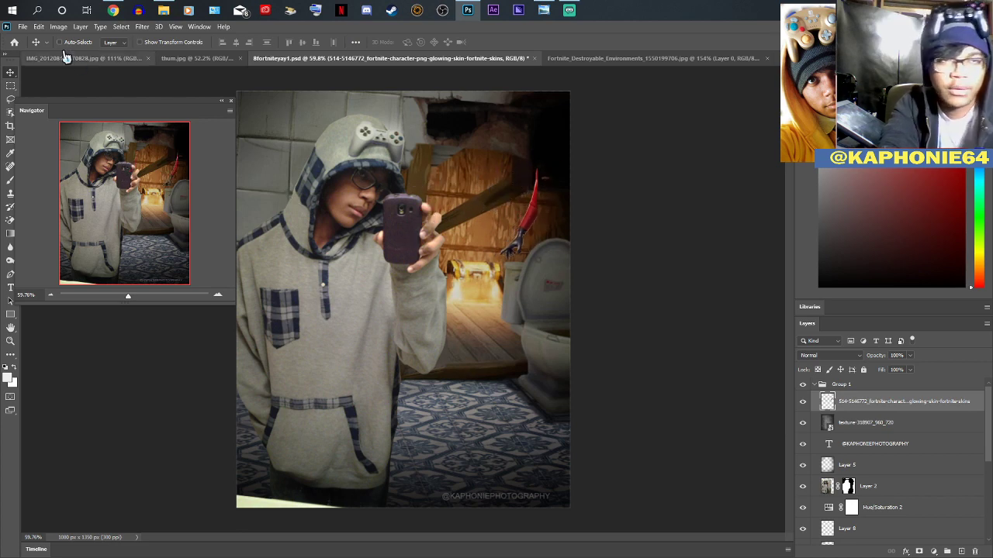
- Rotate the red arm about 39° clockwise, enlarge it and position it above the toilet
{"action": "left_click", "coordinate": [38, 27]}
{"action": "left_click", "coordinate": [92, 253]}
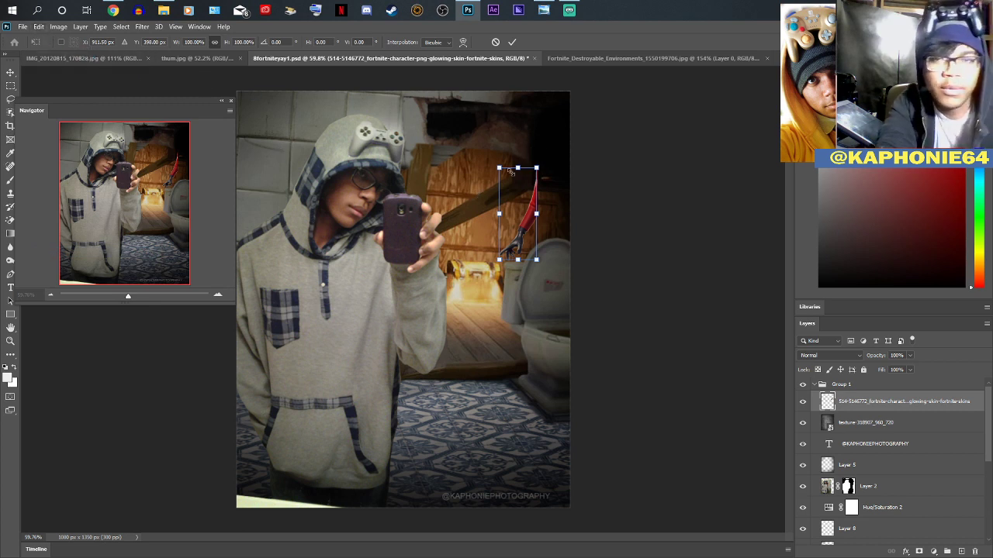
{"action": "left_click_drag", "start_coordinate": [580, 163], "coordinate": [629, 199]}
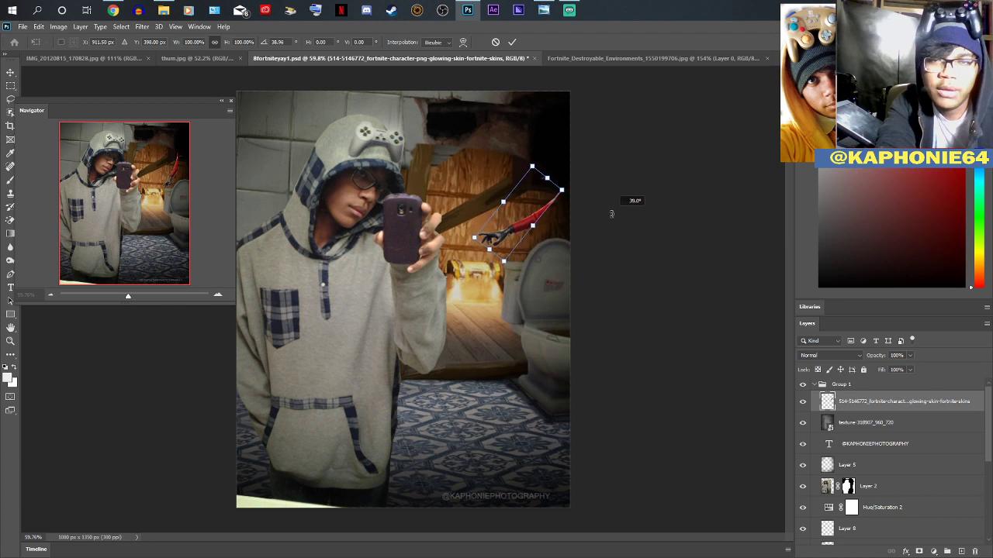
{"action": "left_click_drag", "start_coordinate": [530, 207], "coordinate": [536, 220]}
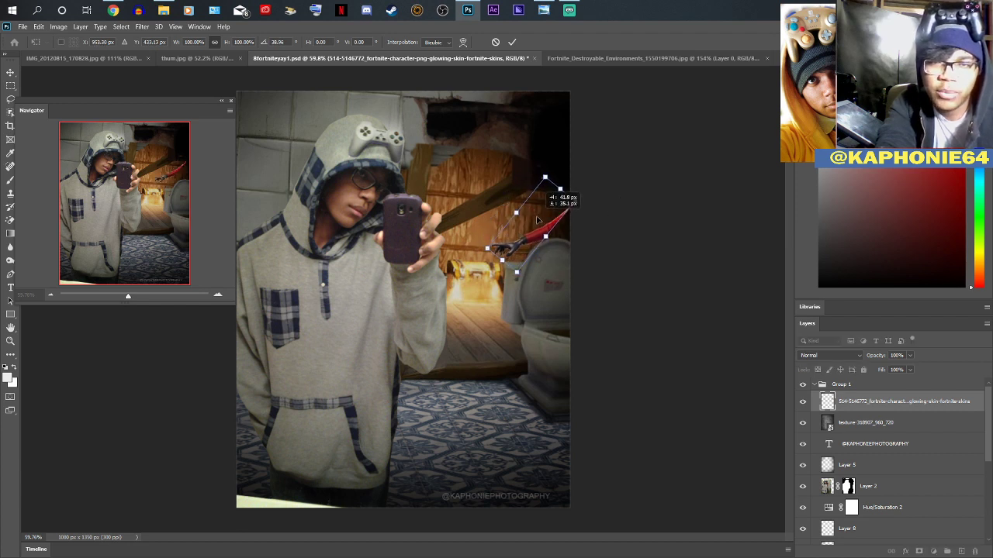
{"action": "left_click_drag", "start_coordinate": [544, 236], "coordinate": [554, 221]}
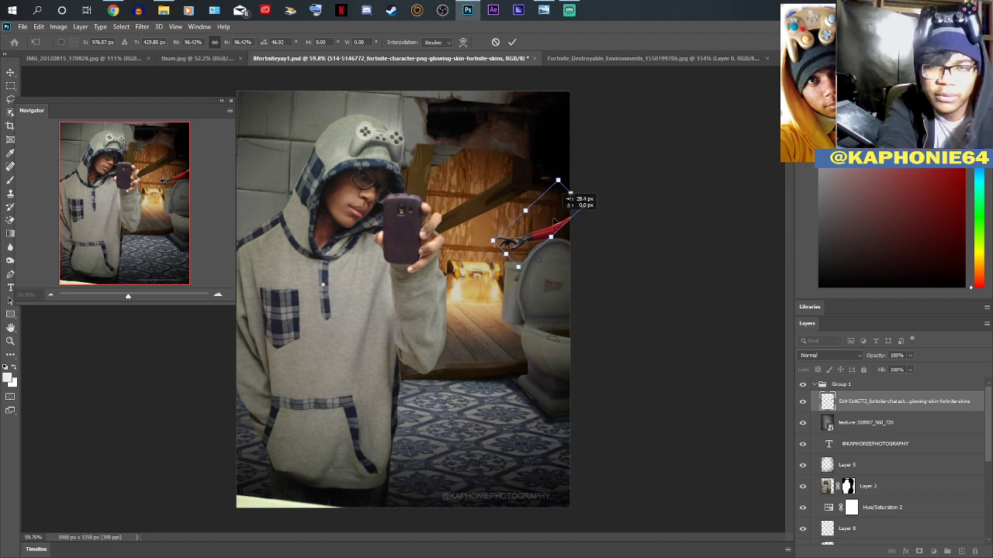
{"action": "left_click", "coordinate": [512, 42]}
{"action": "left_click_drag", "start_coordinate": [577, 297], "coordinate": [583, 276]}
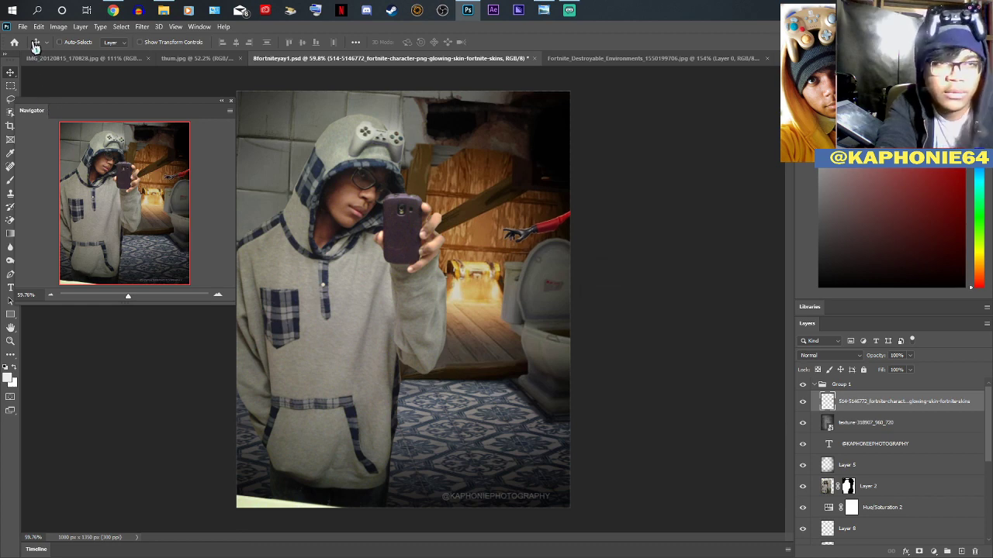
- Free Transform the arm again to shrink it slightly
{"action": "left_click", "coordinate": [38, 27]}
{"action": "left_click", "coordinate": [85, 259]}
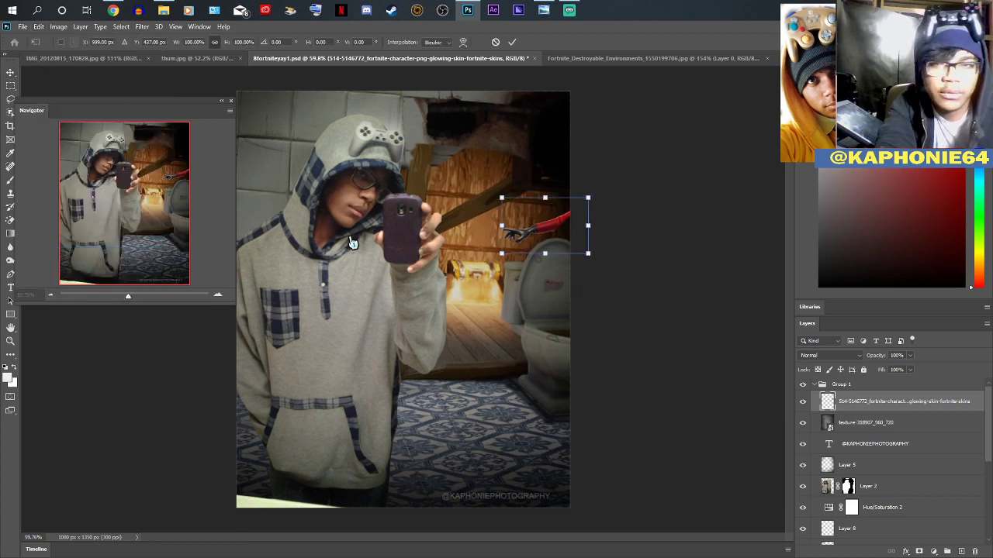
{"action": "mouse_move", "coordinate": [591, 198]}
{"action": "left_mouse_down"}
{"action": "mouse_move", "coordinate": [577, 208]}
{"action": "mouse_move", "coordinate": [603, 201]}
{"action": "mouse_move", "coordinate": [586, 199]}
{"action": "left_mouse_up"}
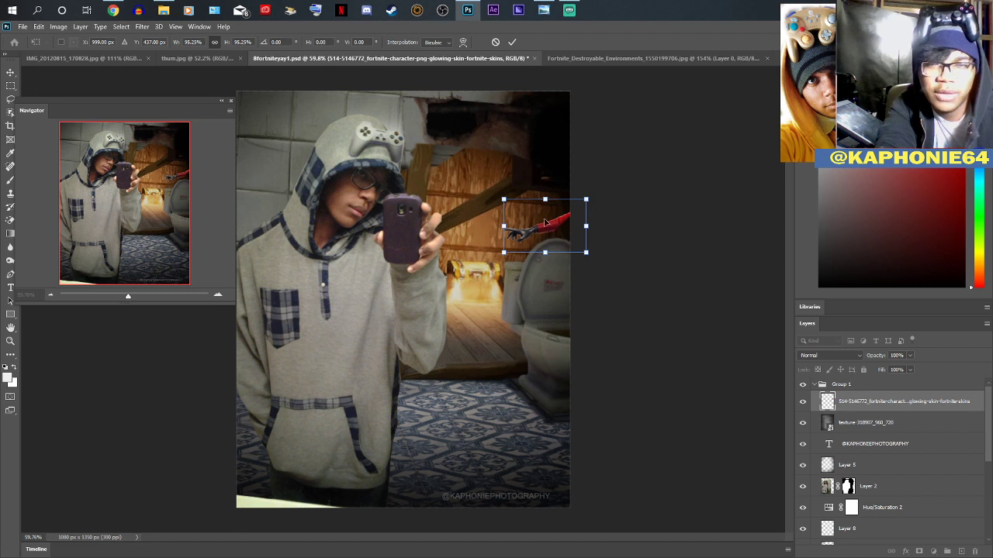
{"action": "left_click", "coordinate": [512, 42]}
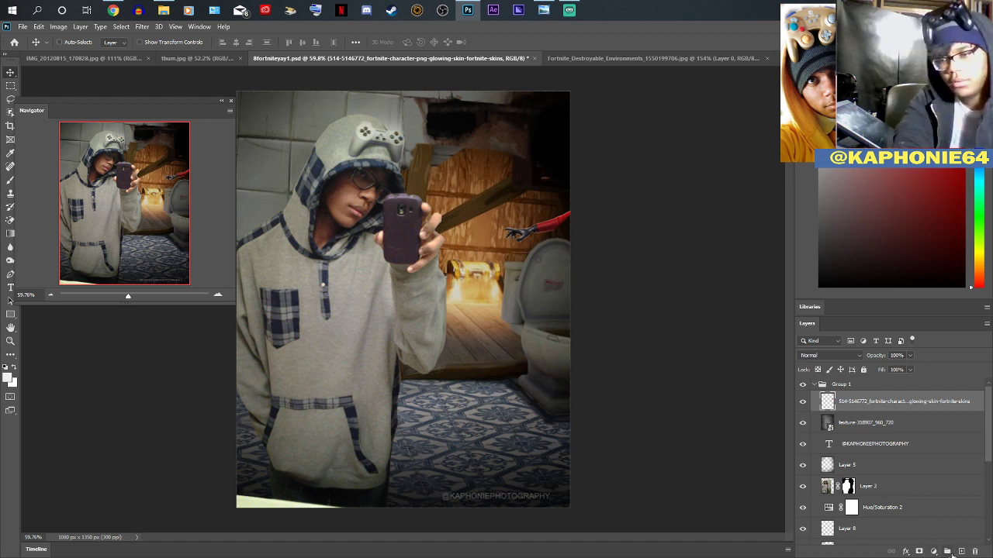
- Add Layer 11 with a black gradient shading, clipped to the red arm layer
{"action": "left_click", "coordinate": [960, 552]}
{"action": "key", "text": "d"}
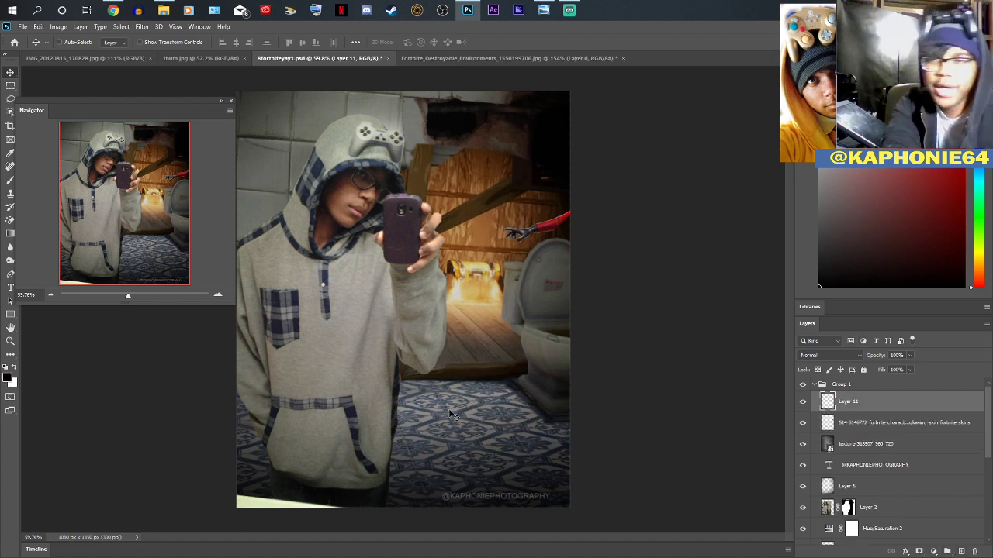
{"action": "left_click", "coordinate": [10, 233]}
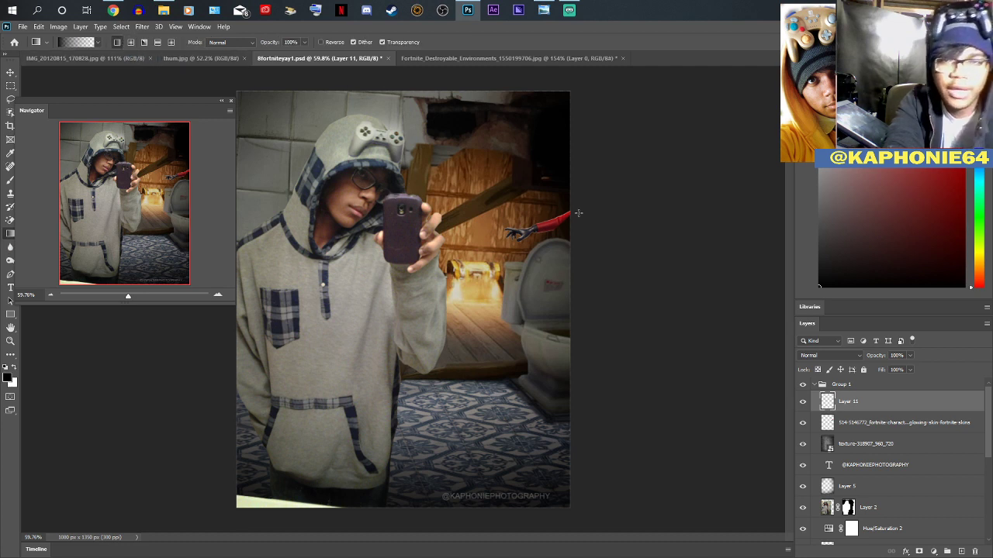
{"action": "left_click_drag", "start_coordinate": [534, 235], "coordinate": [535, 236]}
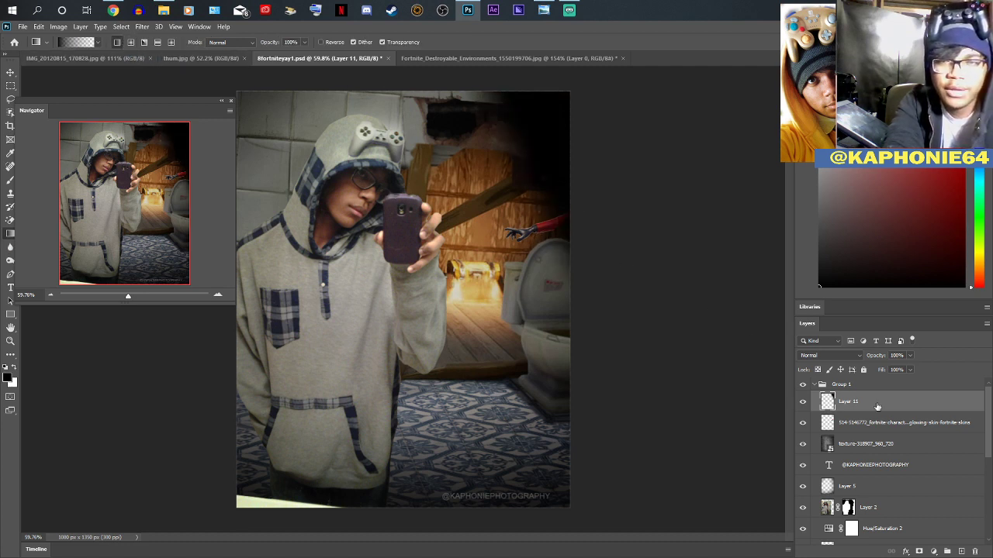
{"action": "right_click", "coordinate": [902, 408]}
{"action": "left_click", "coordinate": [824, 315]}
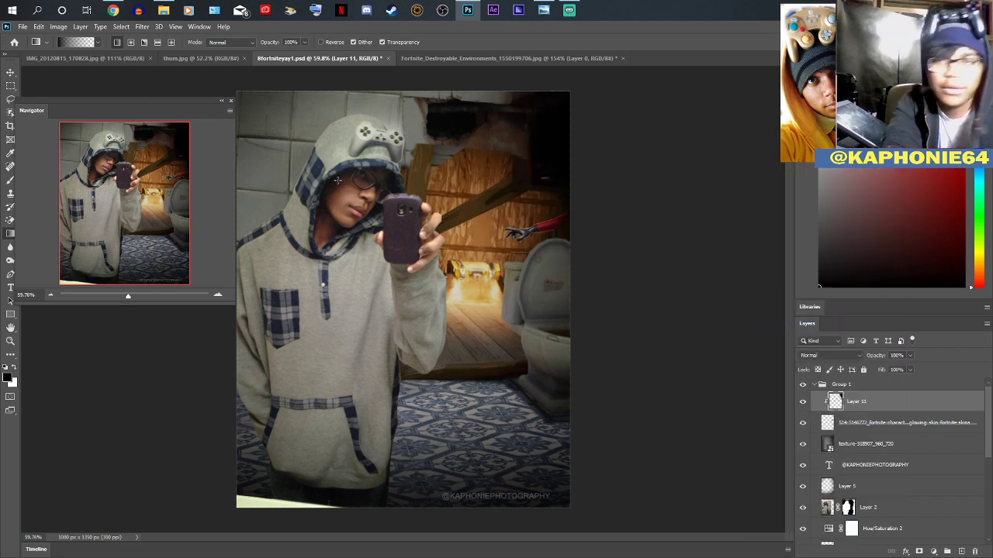
- Reposition the gradient shading near the right edge and nudge the red arm slightly down
{"action": "left_click", "coordinate": [10, 72]}
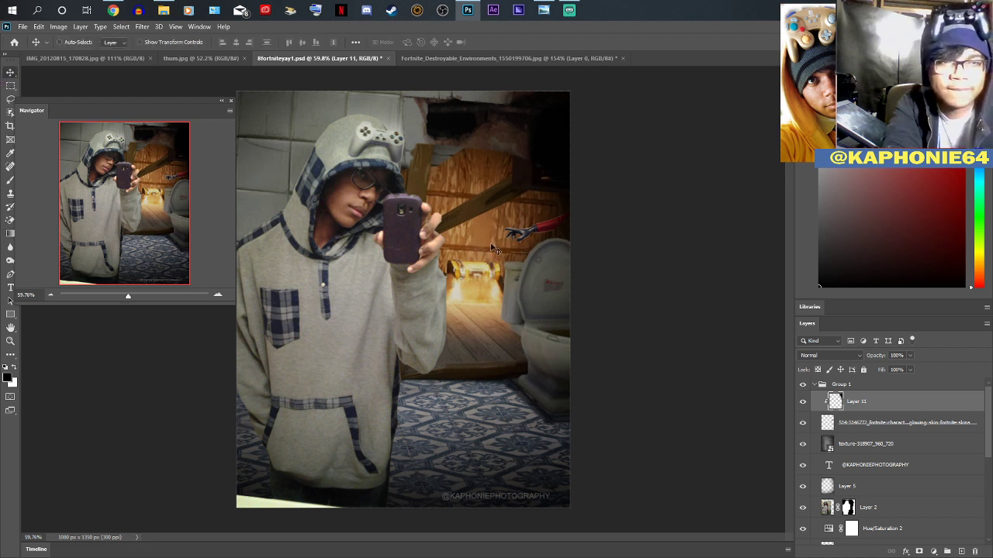
{"action": "mouse_move", "coordinate": [574, 326]}
{"action": "left_mouse_down"}
{"action": "mouse_move", "coordinate": [550, 297]}
{"action": "mouse_move", "coordinate": [643, 327]}
{"action": "left_mouse_up"}
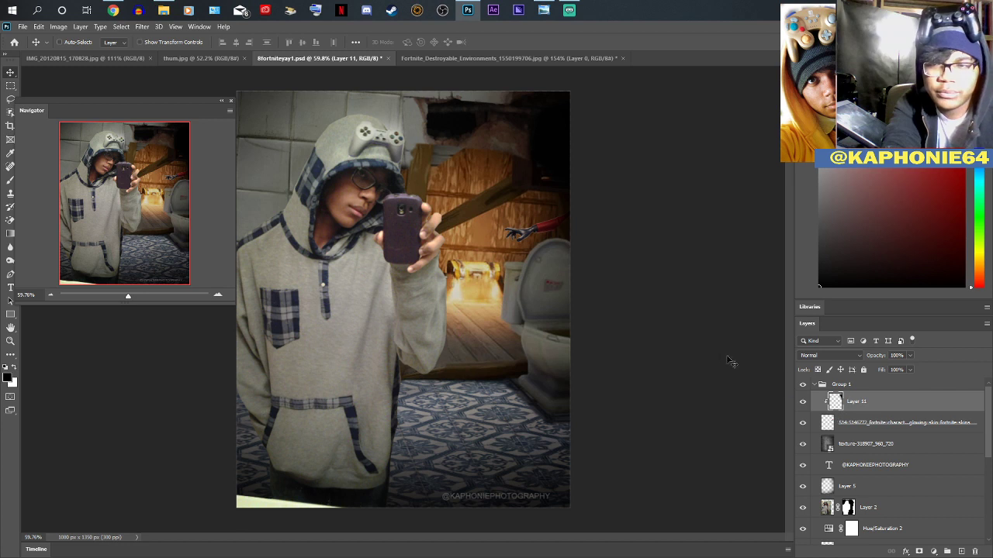
{"action": "left_click_drag", "start_coordinate": [594, 363], "coordinate": [599, 370]}
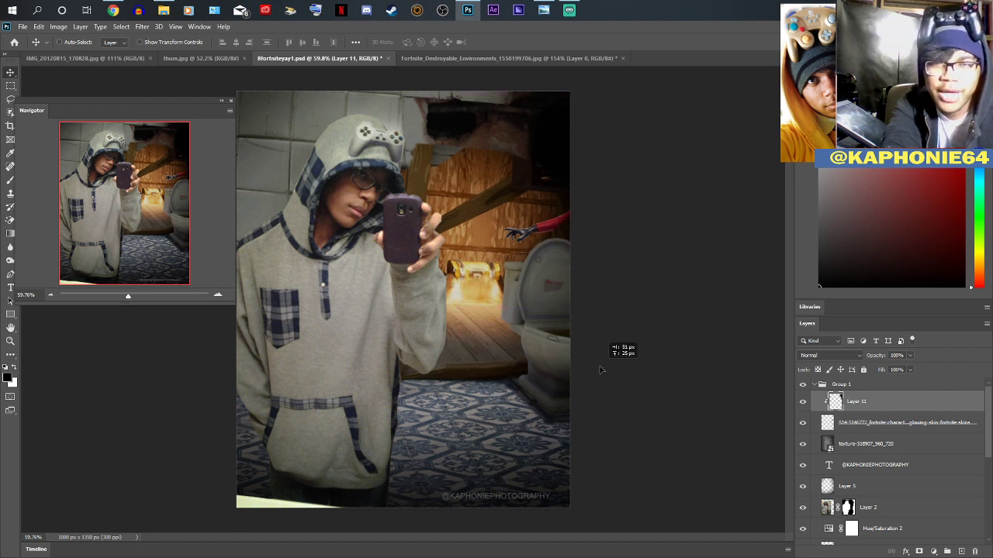
{"action": "mouse_move", "coordinate": [599, 369]}
{"action": "left_mouse_down"}
{"action": "mouse_move", "coordinate": [580, 378]}
{"action": "mouse_move", "coordinate": [591, 373]}
{"action": "left_mouse_up"}
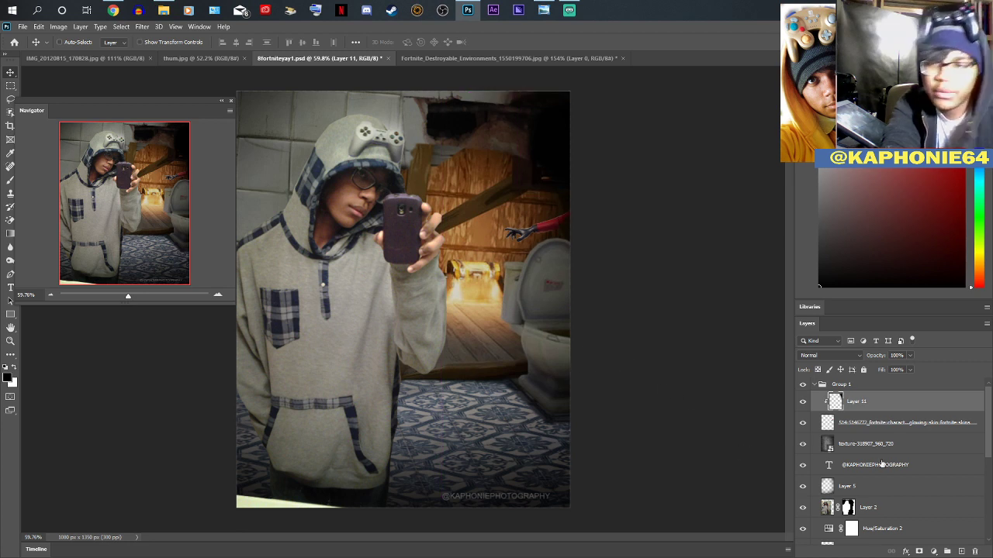
{"action": "key", "text": "alt+bracketleft"}
{"action": "left_click_drag", "start_coordinate": [543, 286], "coordinate": [547, 297]}
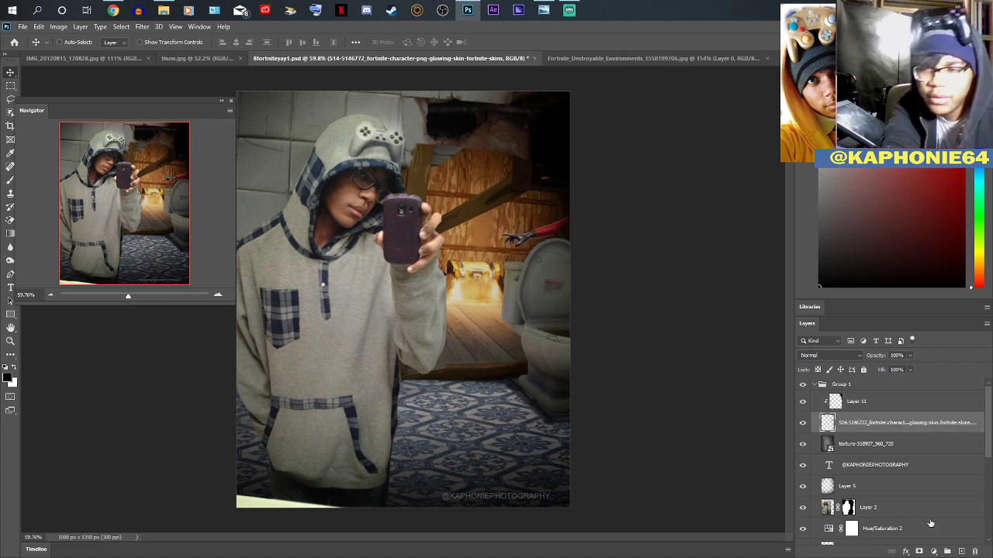
- Add a Hue/Saturation adjustment with Lightness lowered to about -39 to darken the red arm
{"action": "left_click", "coordinate": [935, 551]}
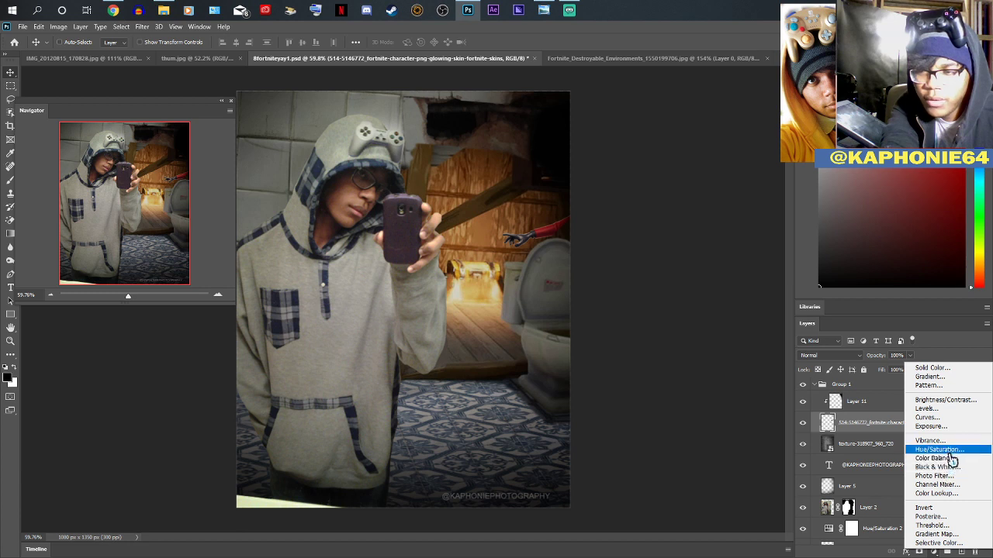
{"action": "left_click", "coordinate": [950, 456]}
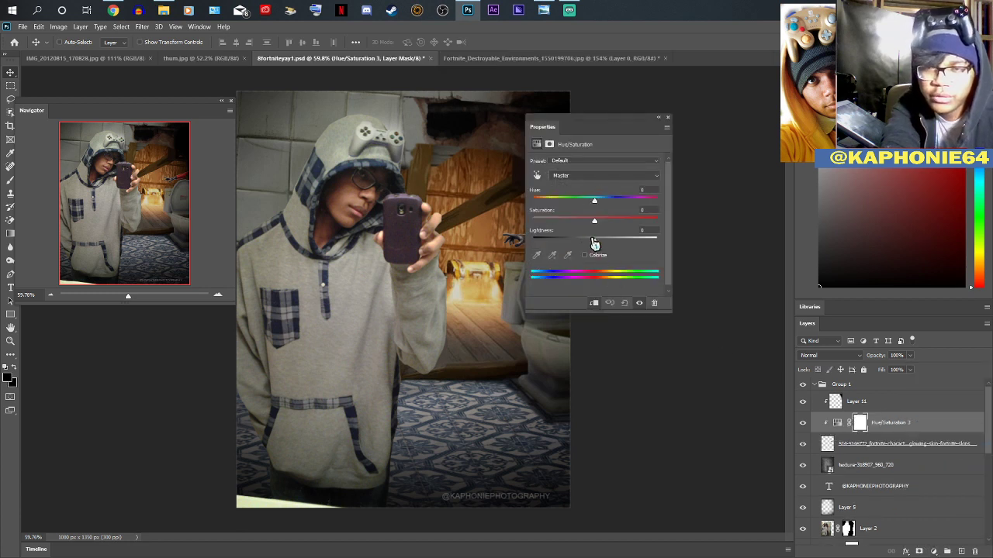
{"action": "left_click_drag", "start_coordinate": [625, 121], "coordinate": [687, 115]}
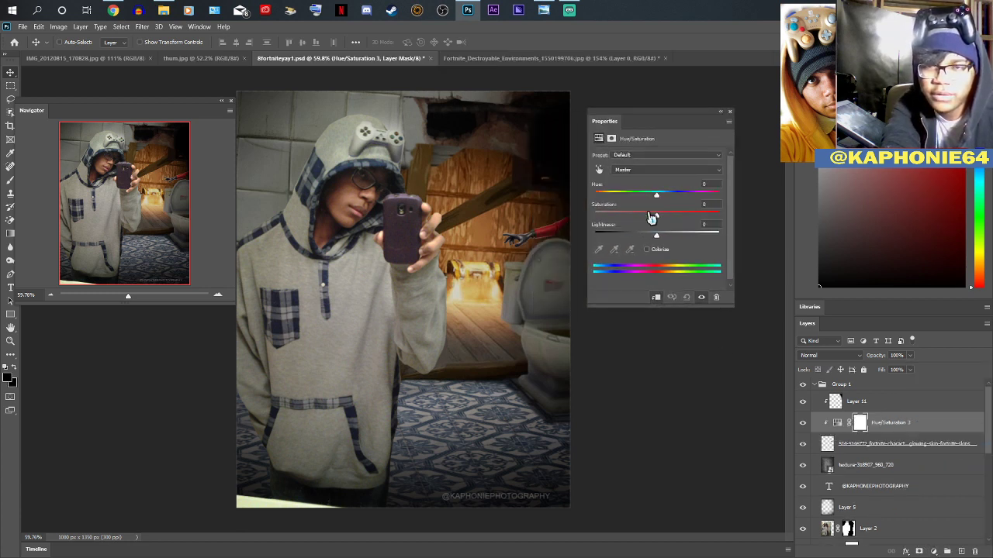
{"action": "left_click_drag", "start_coordinate": [656, 240], "coordinate": [628, 241]}
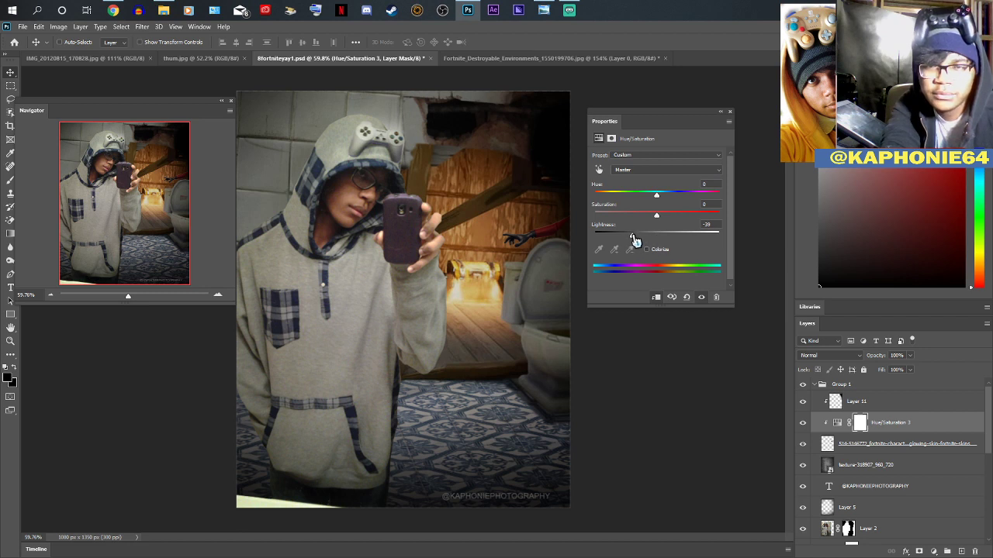
{"action": "left_click", "coordinate": [729, 112]}
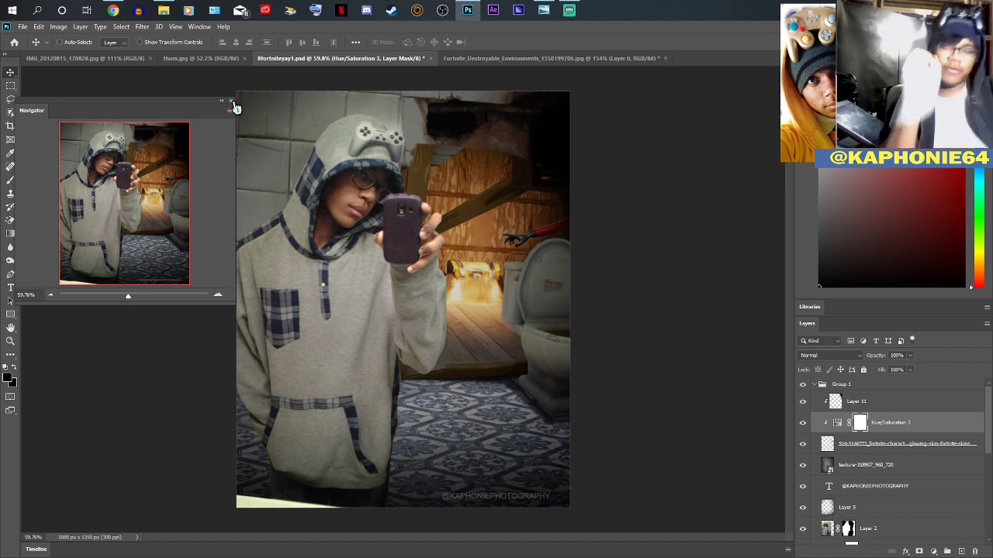
- Save the composite and return to Chrome's FORTNITE png image results
{"action": "left_click", "coordinate": [23, 27]}
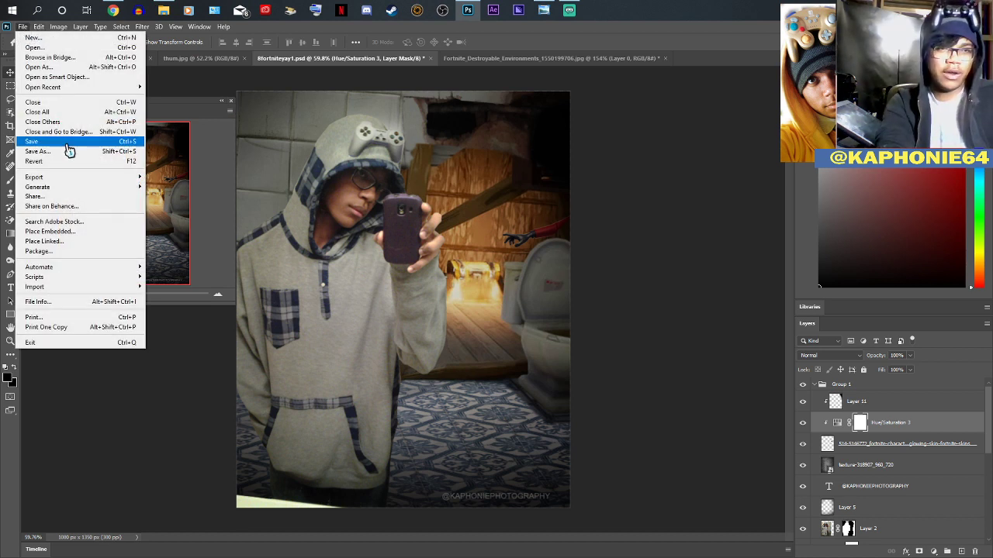
{"action": "left_click", "coordinate": [117, 141]}
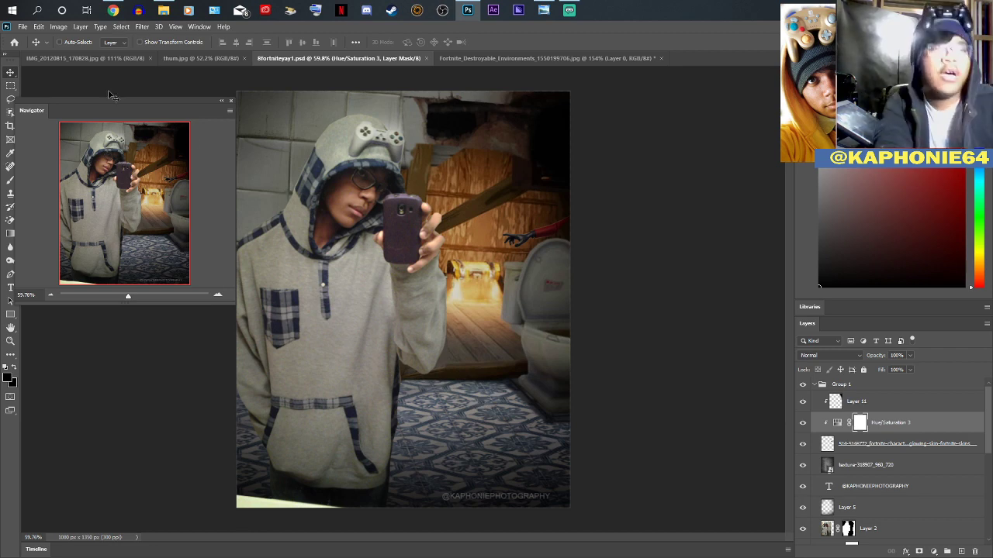
{"action": "mouse_move", "coordinate": [113, 10]}
{"action": "left_click", "coordinate": [143, 67]}
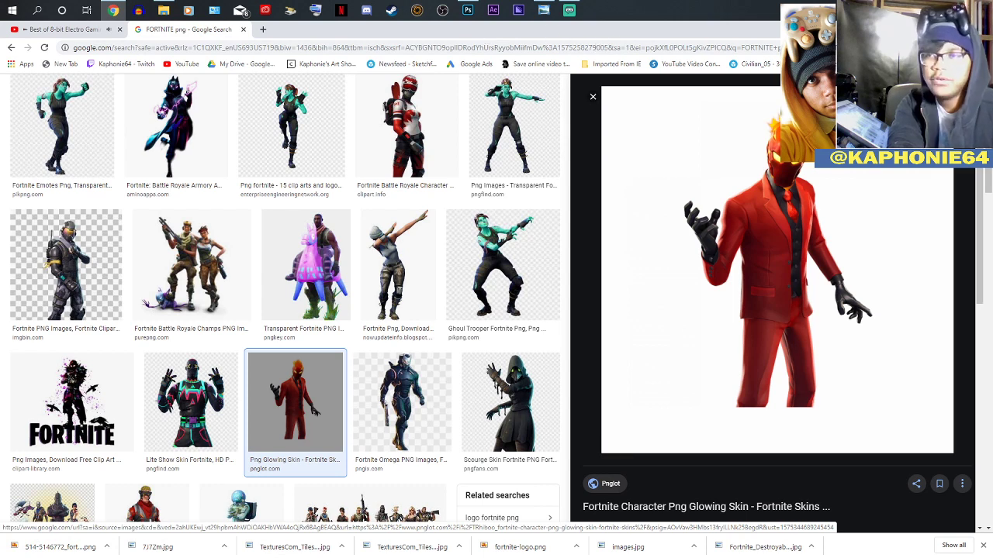
- Search Google Images for 'FORTNITE png first aid'
{"action": "scroll", "coordinate": [706, 116], "scroll_direction": "up", "scroll_amount": 3}
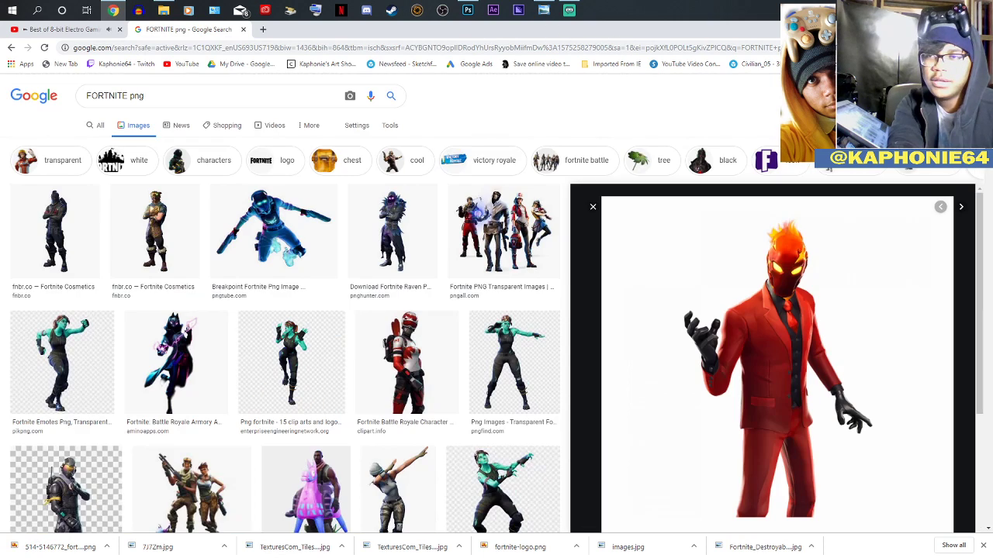
{"action": "left_click", "coordinate": [159, 98]}
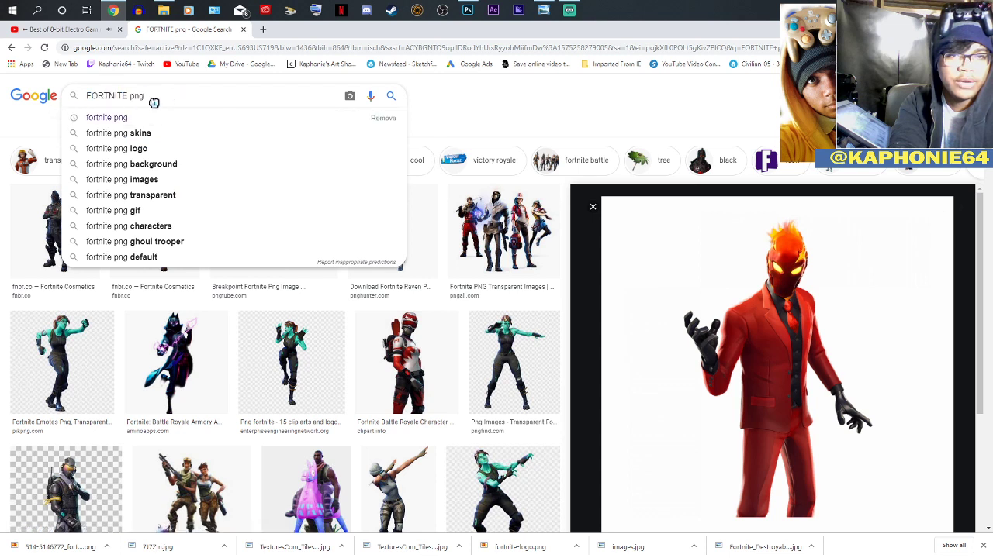
{"action": "type", "text": "fir"}
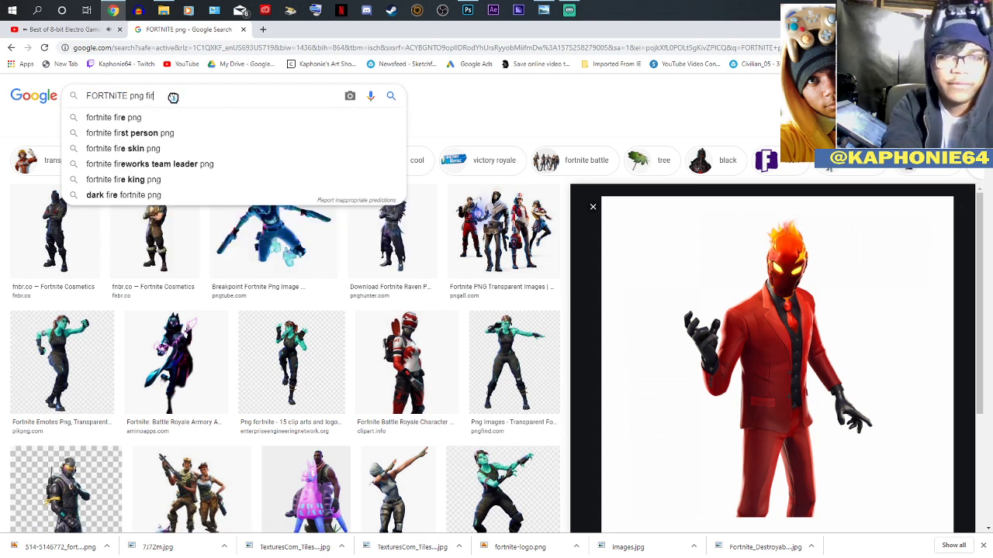
{"action": "type", "text": "st aid"}
{"action": "key", "text": "Return"}
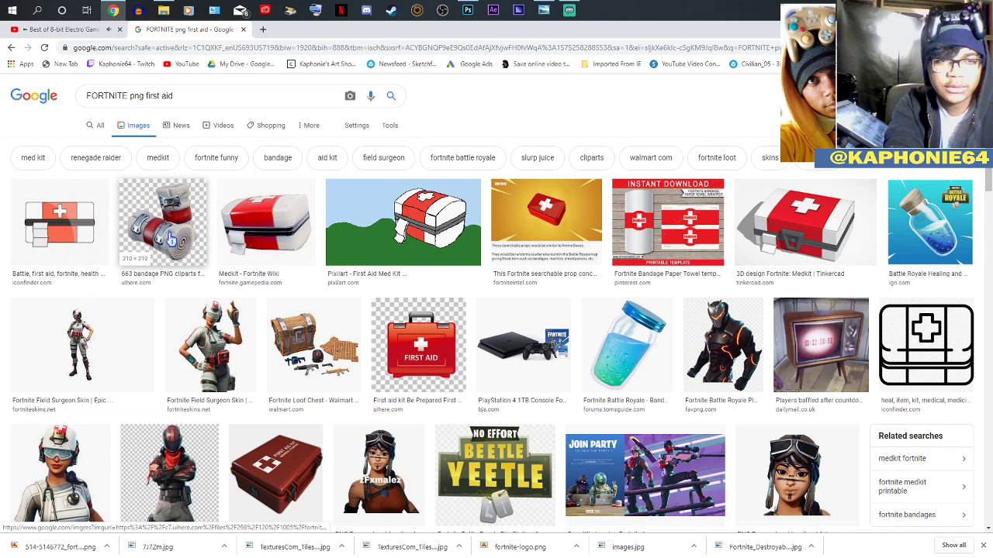
- Download the Medkit - Fortnite Wiki image and return to Photoshop
{"action": "left_click", "coordinate": [206, 237]}
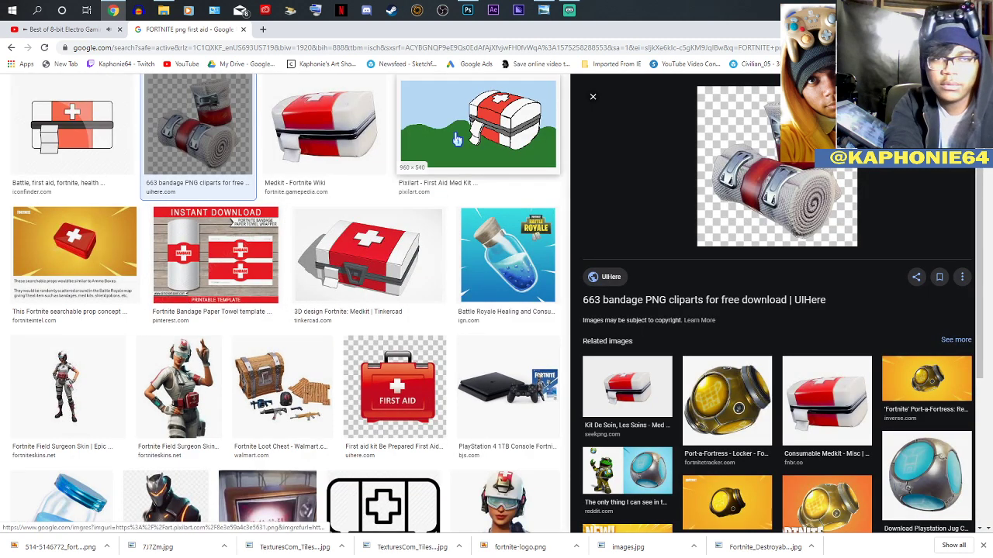
{"action": "left_click", "coordinate": [325, 128]}
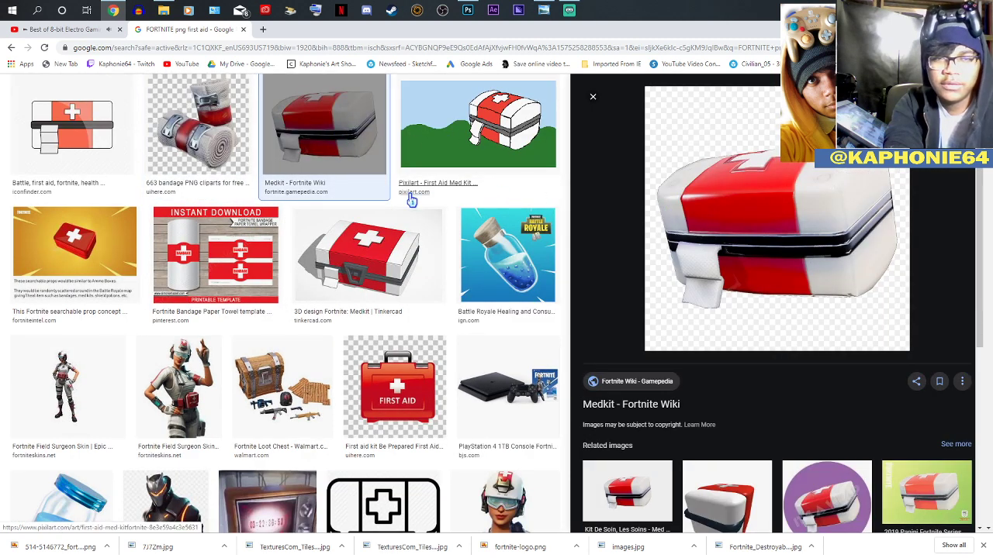
{"action": "right_click", "coordinate": [761, 256]}
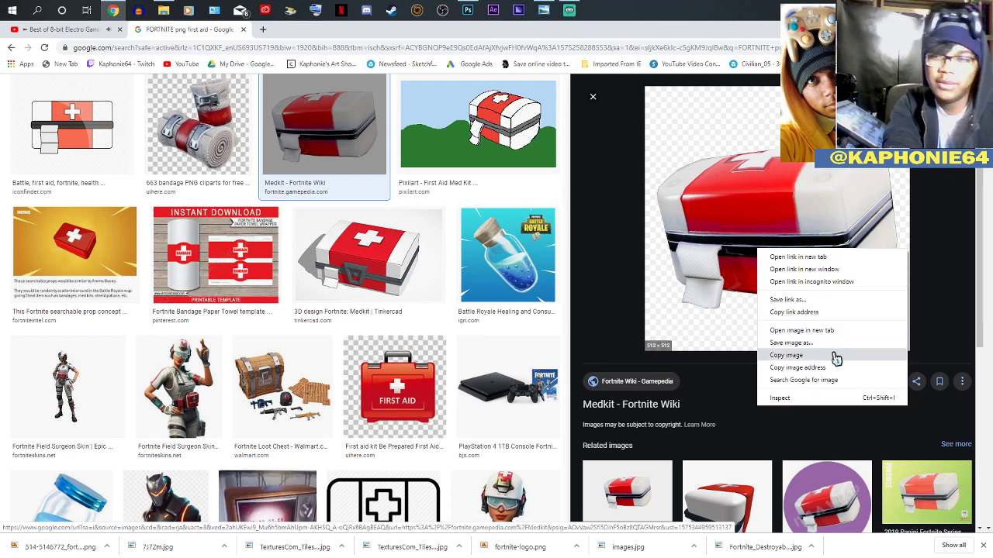
{"action": "left_click", "coordinate": [832, 355]}
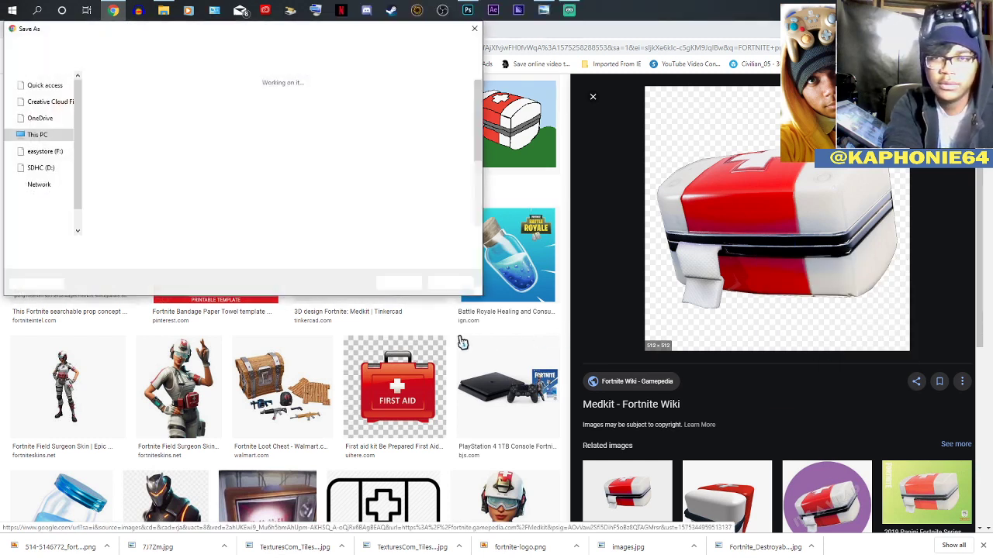
{"action": "left_click", "coordinate": [392, 287]}
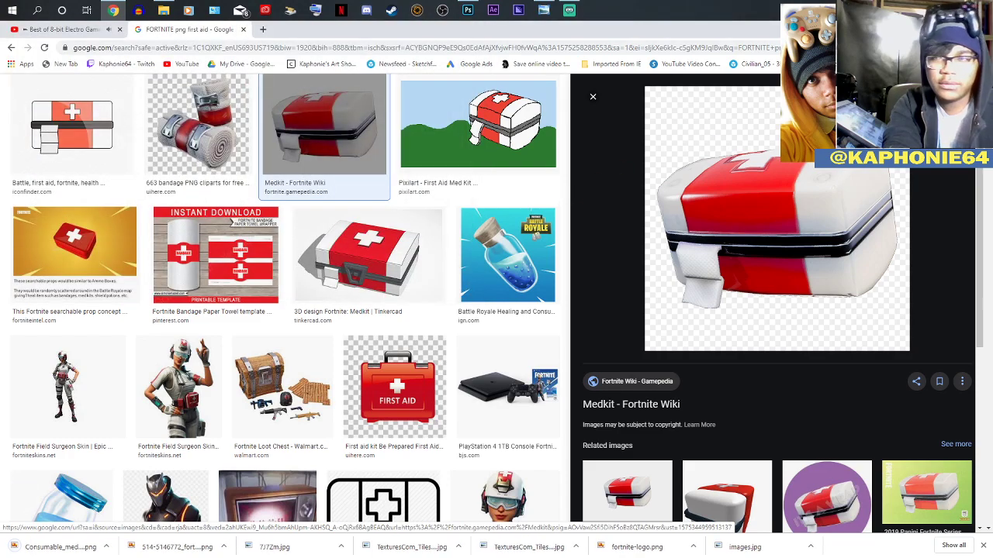
{"action": "key", "text": "alt+Tab"}
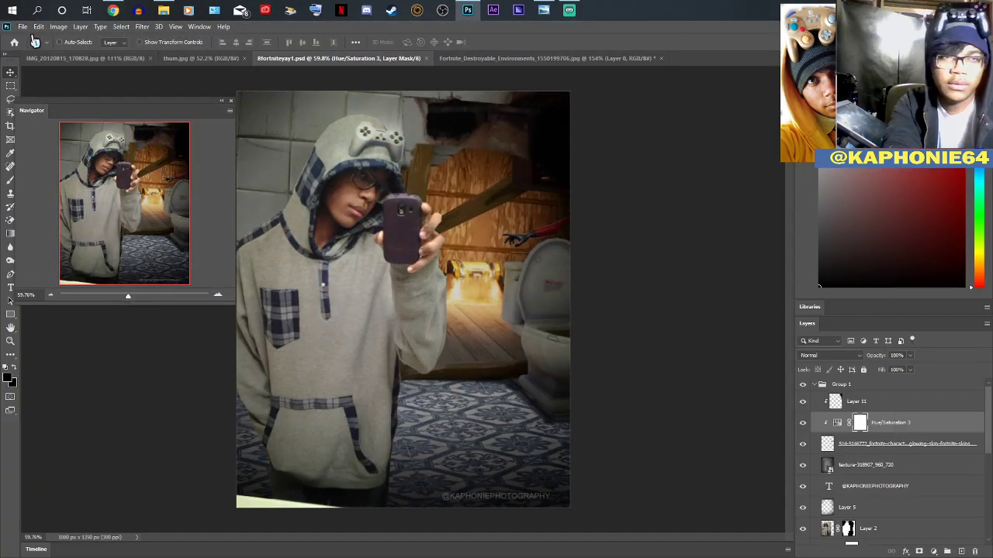
- Dismiss the package error message and make Layer 11 the active layer
{"action": "left_click", "coordinate": [22, 28]}
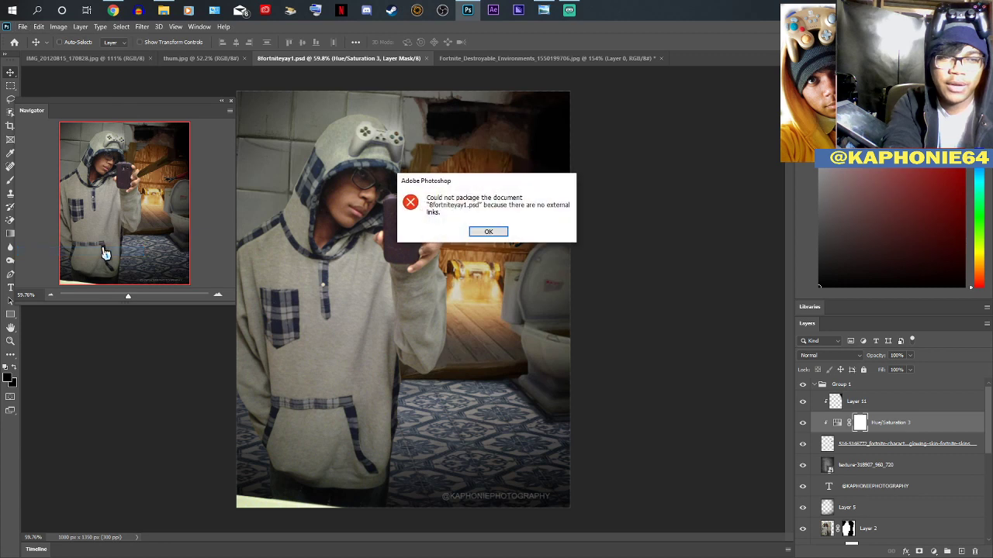
{"action": "left_click", "coordinate": [485, 232]}
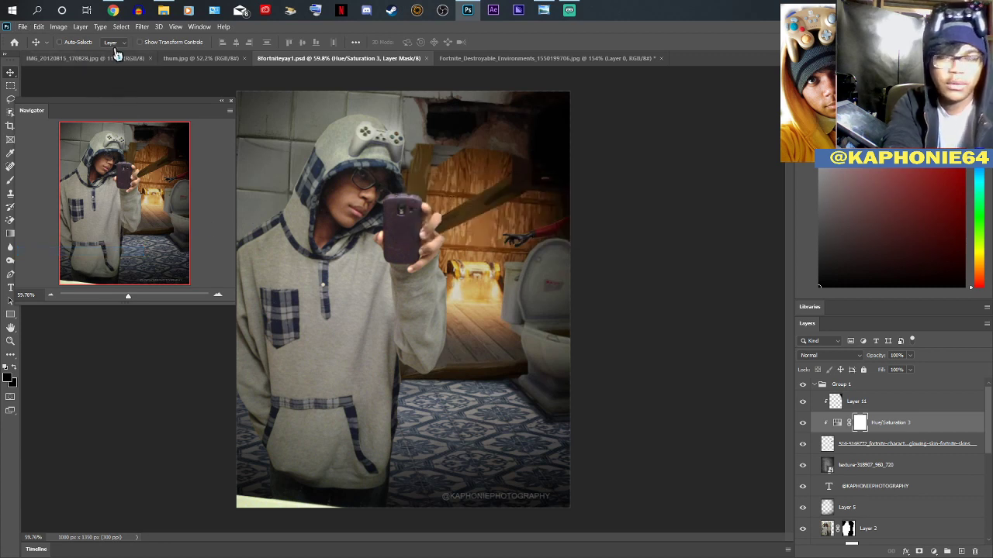
{"action": "left_click", "coordinate": [892, 401]}
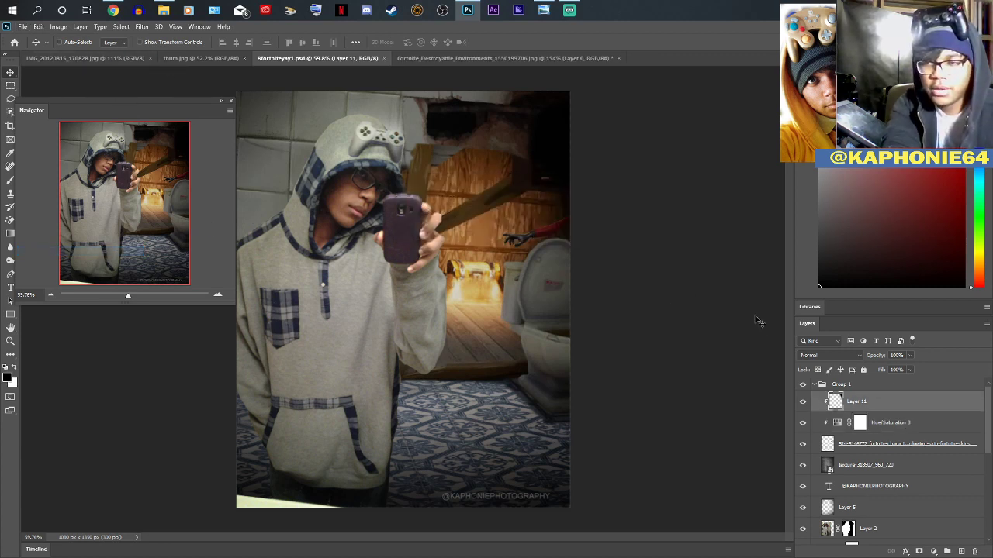
- Place Consumable_medkit into the composite as a linked layer
{"action": "left_click", "coordinate": [22, 26]}
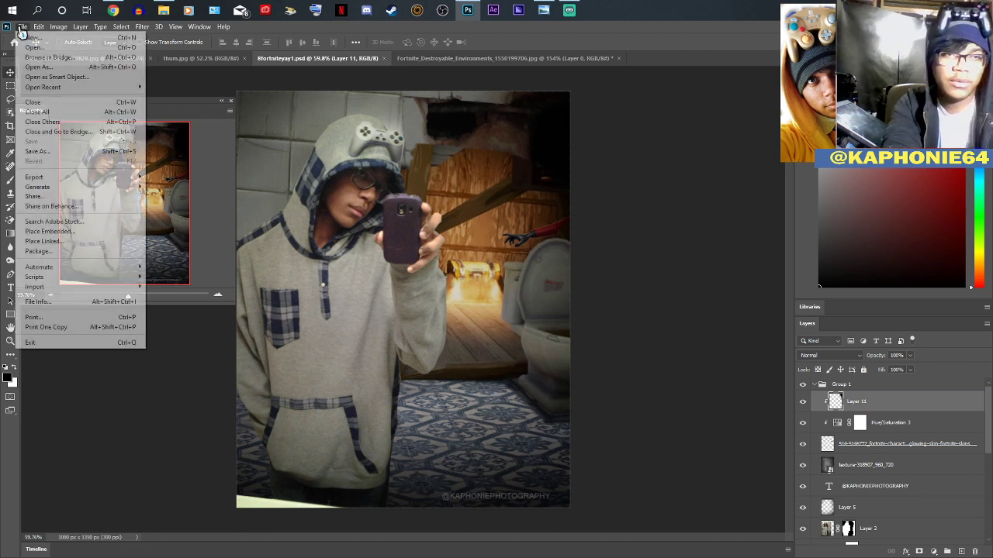
{"action": "left_click", "coordinate": [116, 241]}
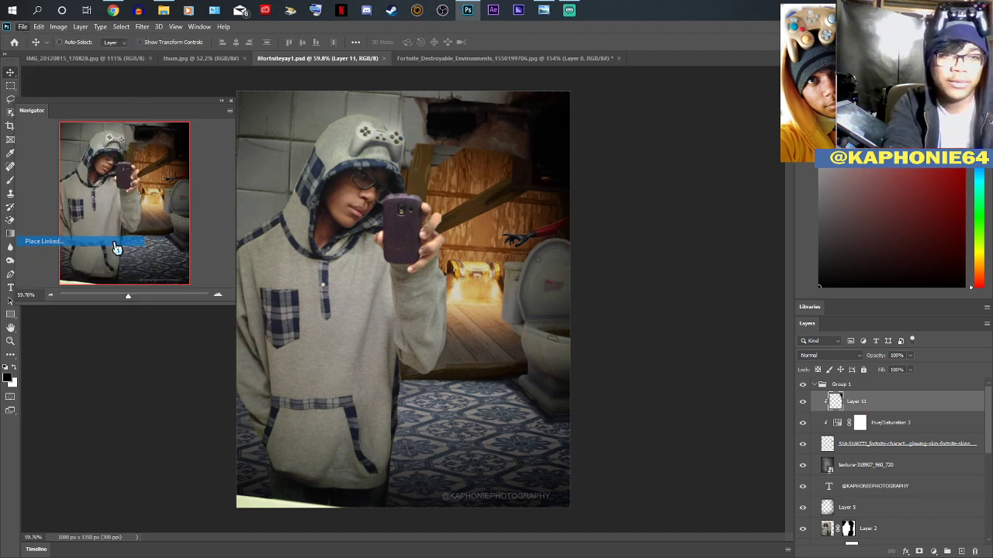
{"action": "mouse_move", "coordinate": [486, 92]}
{"action": "left_mouse_down"}
{"action": "mouse_move", "coordinate": [508, 237]}
{"action": "mouse_move", "coordinate": [517, 119]}
{"action": "left_mouse_up"}
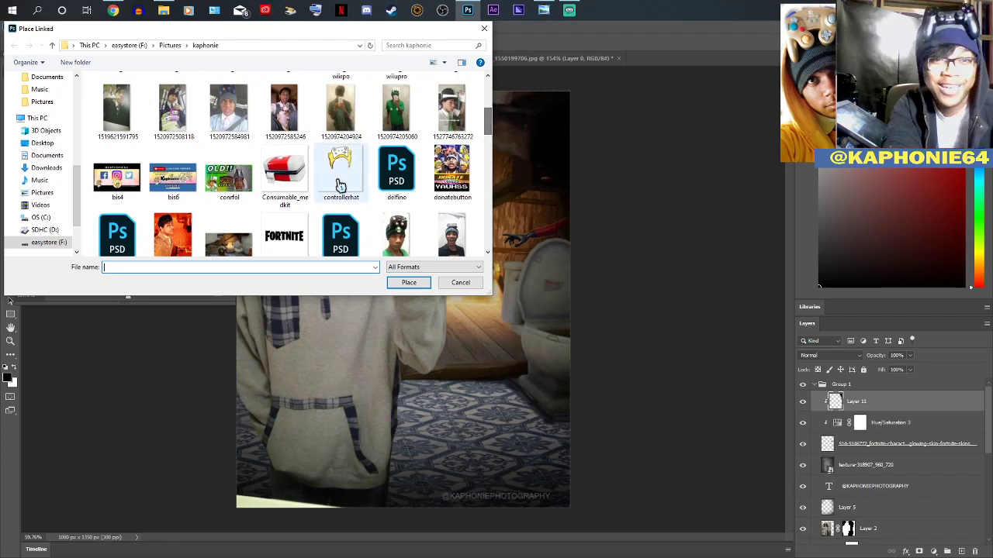
{"action": "left_click", "coordinate": [285, 177]}
{"action": "left_click", "coordinate": [409, 283]}
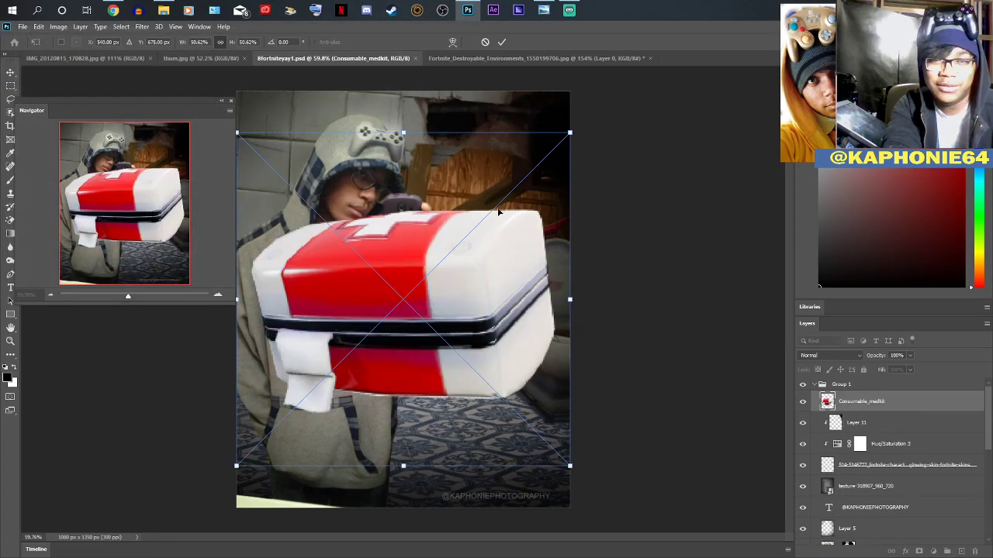
- Shrink the medkit, give it a slight tilt, and rest it on the floor beside the legs
{"action": "mouse_move", "coordinate": [570, 129]}
{"action": "left_mouse_down"}
{"action": "mouse_move", "coordinate": [455, 262]}
{"action": "mouse_move", "coordinate": [518, 386]}
{"action": "left_mouse_up"}
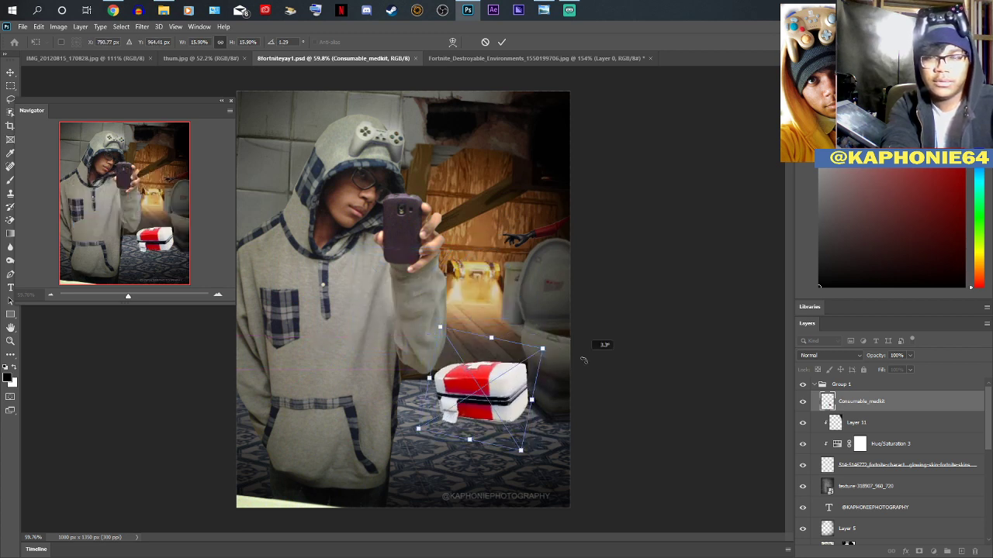
{"action": "left_click_drag", "start_coordinate": [594, 344], "coordinate": [581, 381]}
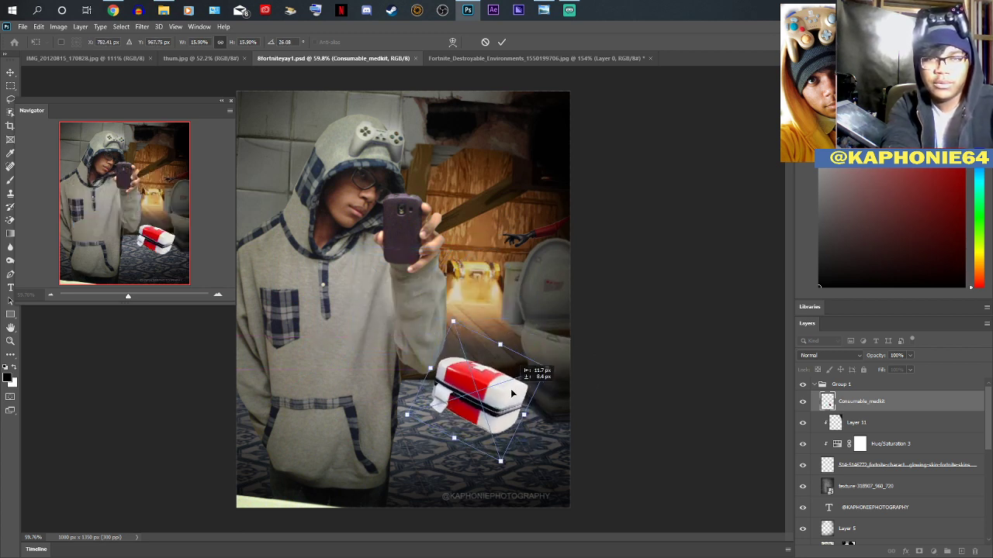
{"action": "left_click_drag", "start_coordinate": [519, 390], "coordinate": [513, 403]}
{"action": "left_click_drag", "start_coordinate": [596, 419], "coordinate": [603, 377]}
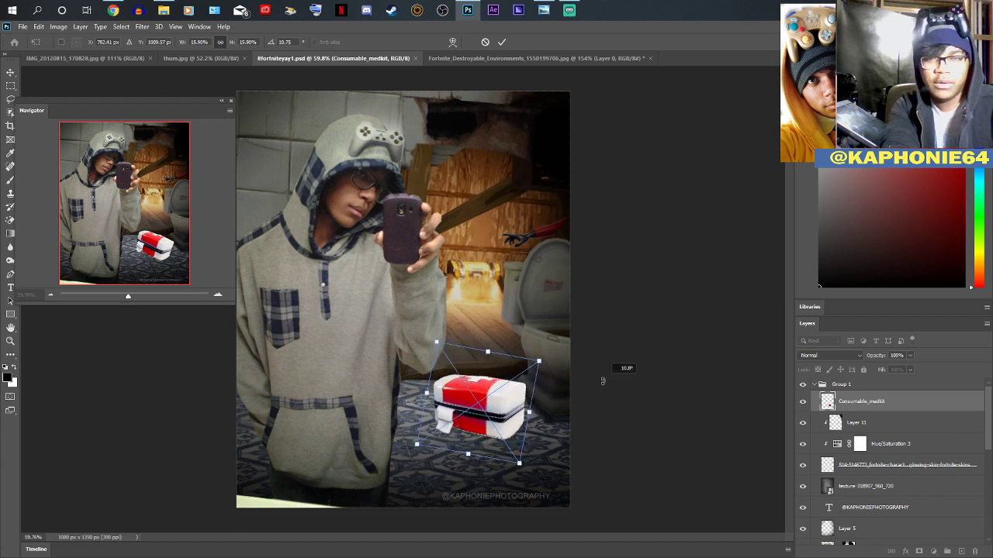
{"action": "left_click_drag", "start_coordinate": [506, 392], "coordinate": [512, 403]}
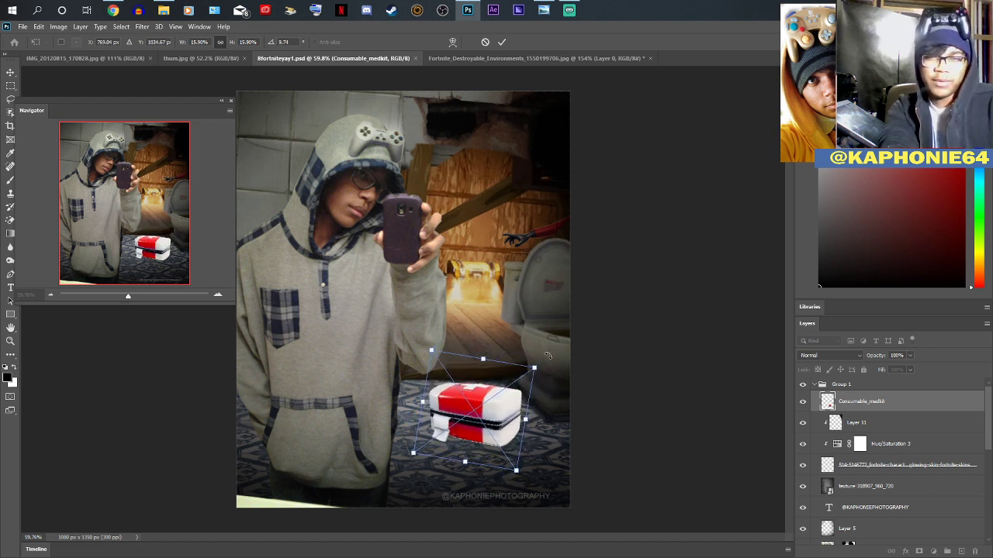
{"action": "mouse_move", "coordinate": [512, 398]}
{"action": "left_mouse_down"}
{"action": "mouse_move", "coordinate": [513, 388]}
{"action": "mouse_move", "coordinate": [569, 431]}
{"action": "left_mouse_up"}
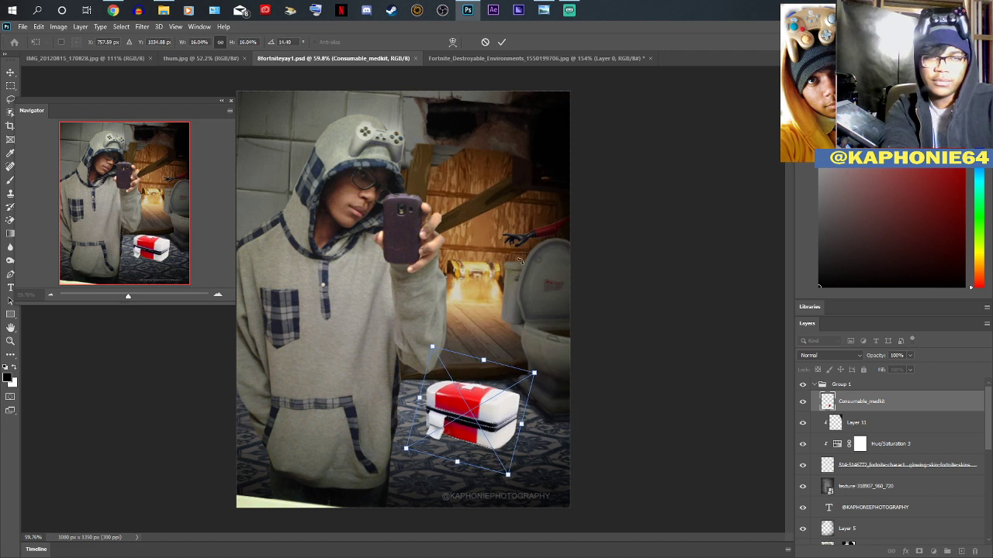
{"action": "left_click", "coordinate": [502, 42]}
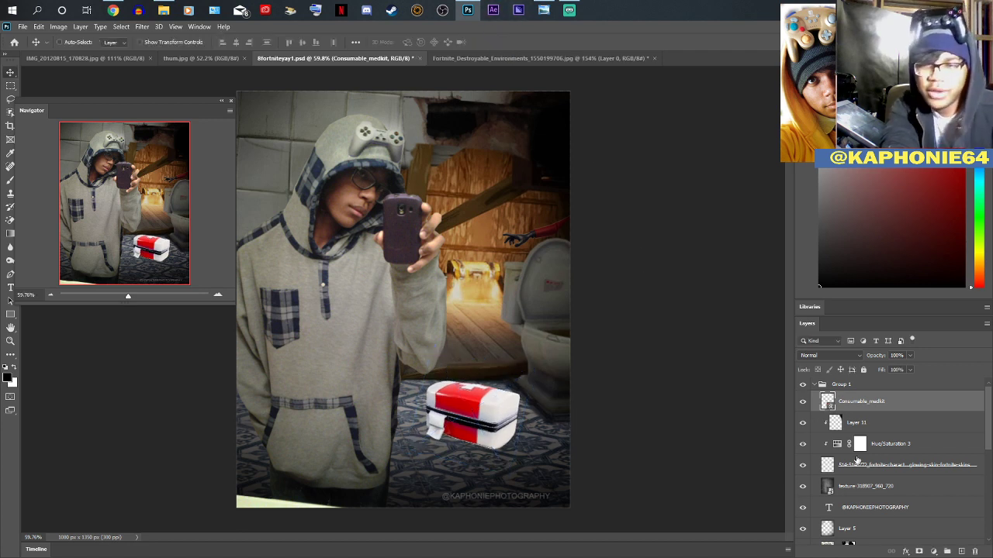
- Add a Levels adjustment clipped to the medkit with input levels 110, 0.33 and 255
{"action": "left_click", "coordinate": [933, 552]}
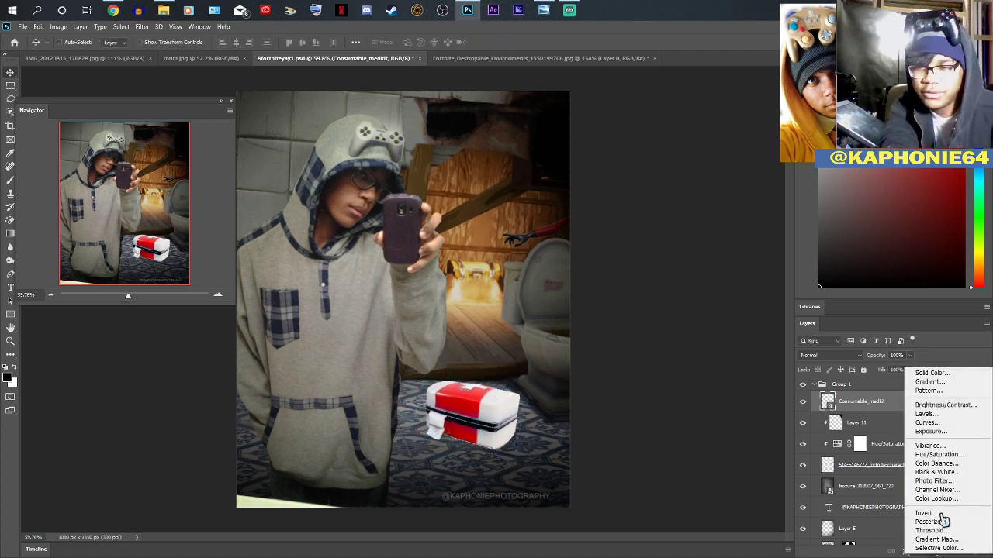
{"action": "left_click", "coordinate": [953, 414]}
{"action": "right_click", "coordinate": [900, 396]}
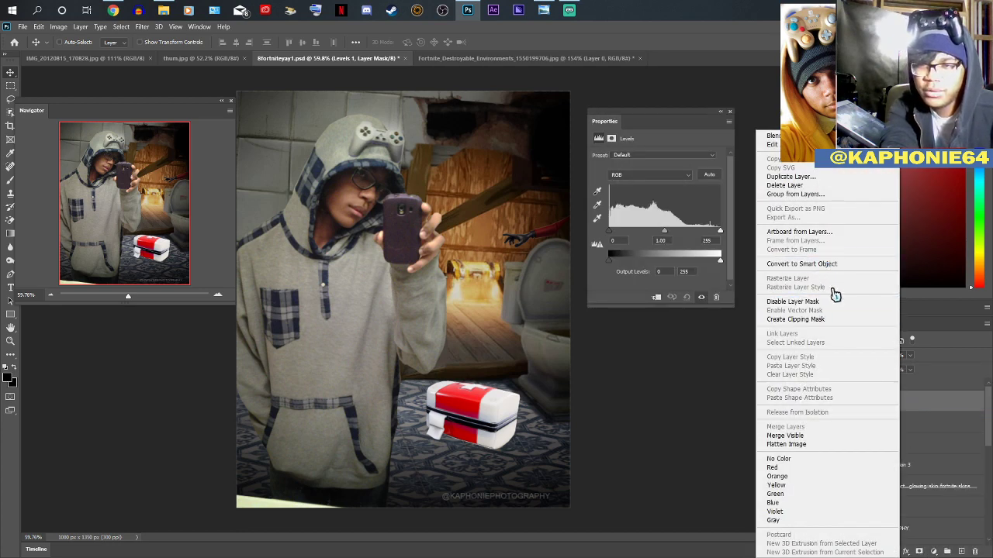
{"action": "left_click", "coordinate": [830, 319]}
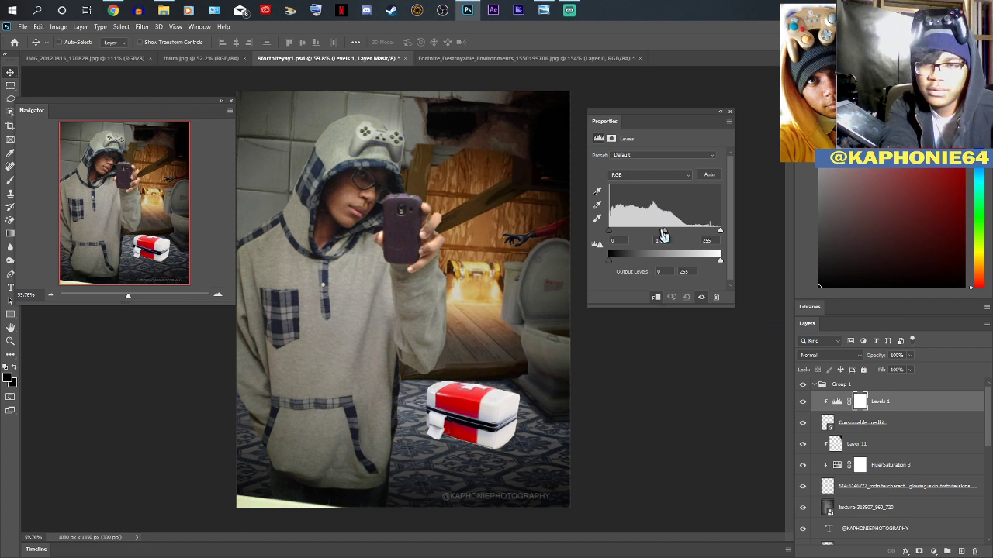
{"action": "mouse_move", "coordinate": [666, 238]}
{"action": "left_mouse_down"}
{"action": "mouse_move", "coordinate": [702, 235]}
{"action": "mouse_move", "coordinate": [681, 233]}
{"action": "left_mouse_up"}
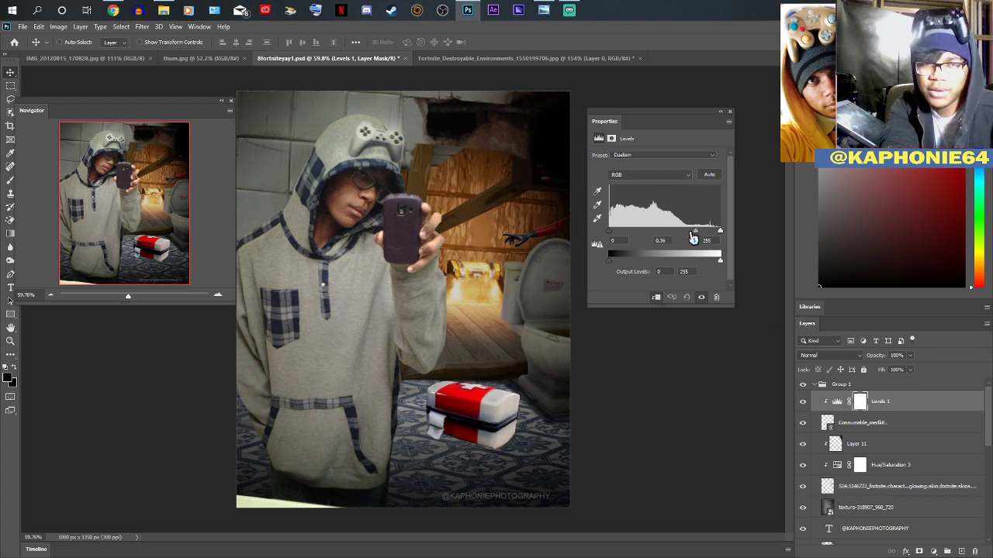
{"action": "left_click_drag", "start_coordinate": [616, 239], "coordinate": [710, 238]}
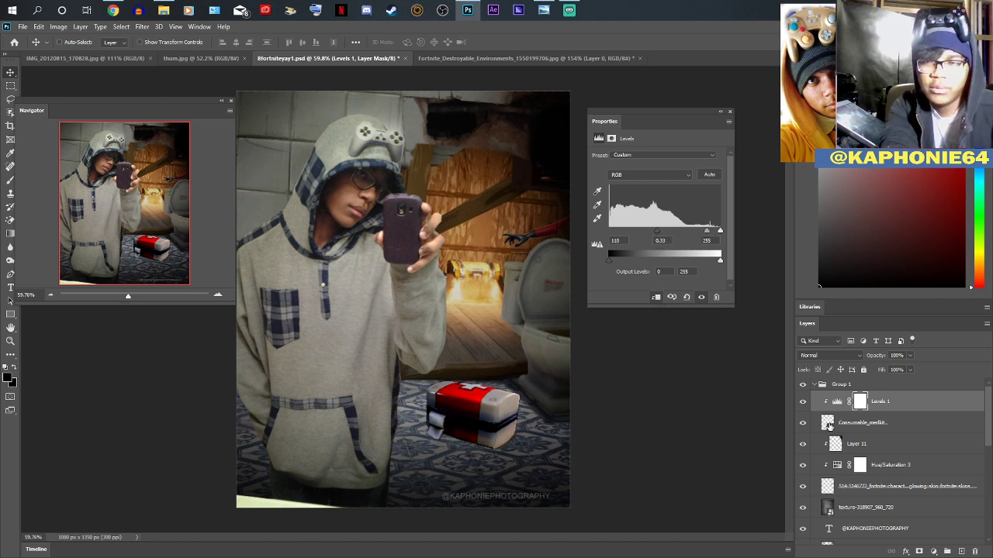
- Flip the Consumable_medkit layer horizontally
{"action": "left_click", "coordinate": [900, 426]}
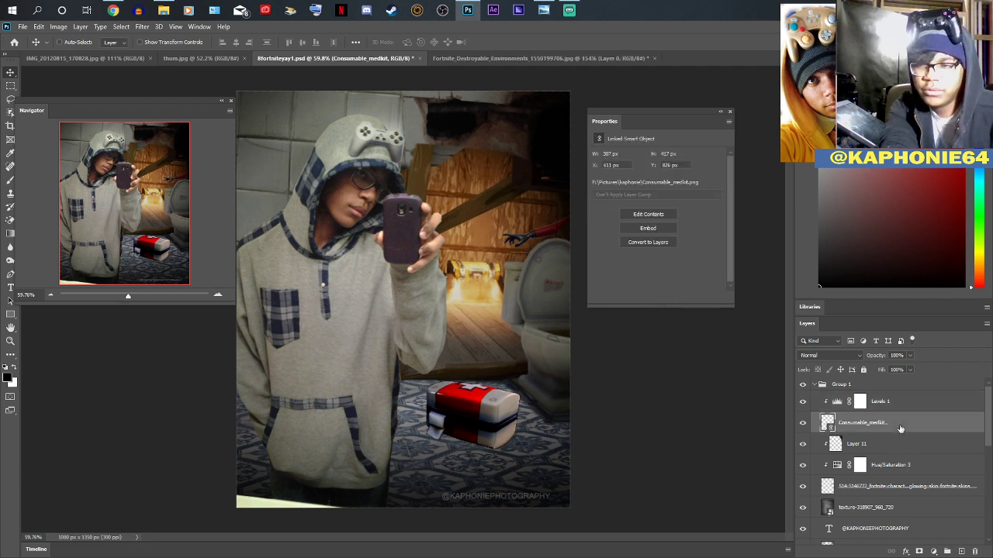
{"action": "right_click", "coordinate": [899, 426]}
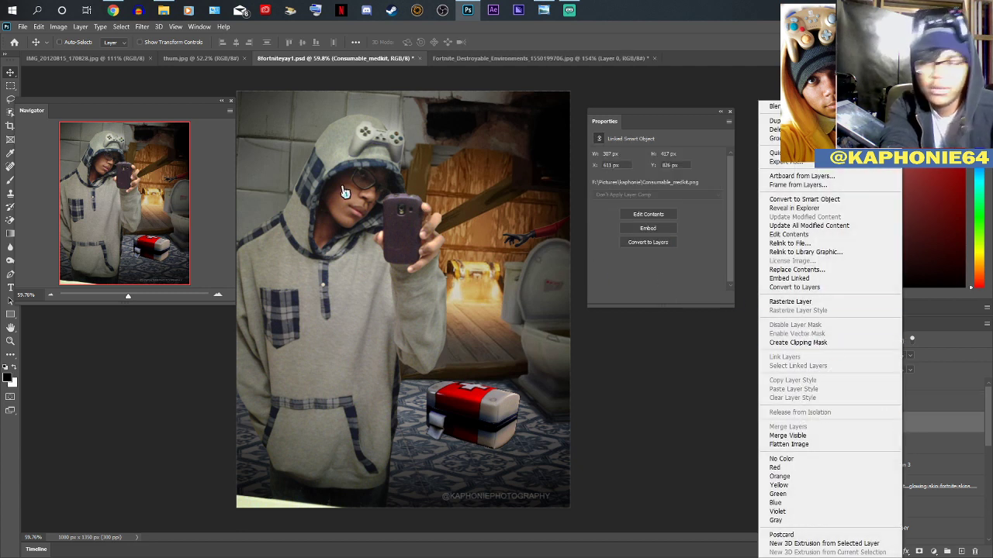
{"action": "left_click", "coordinate": [44, 40]}
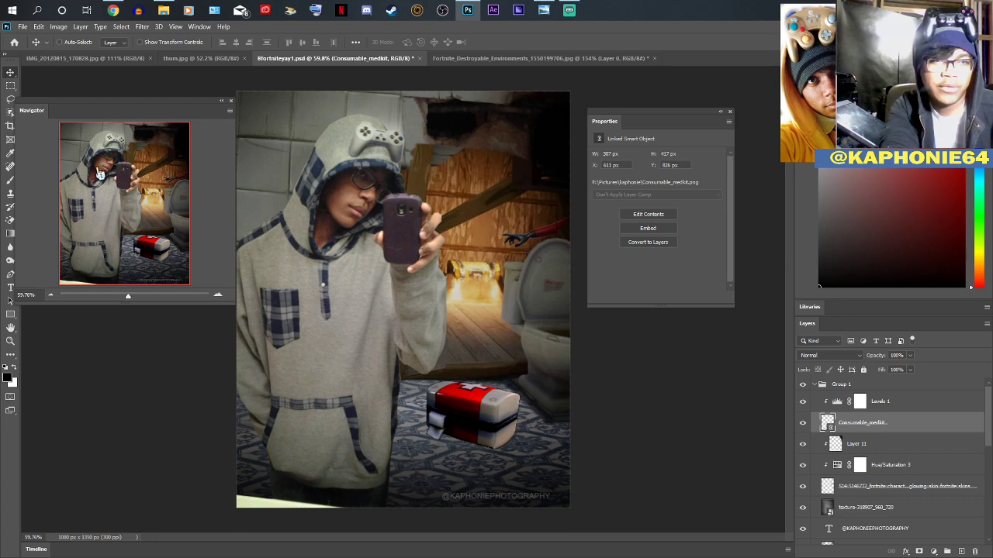
{"action": "left_click", "coordinate": [38, 26]}
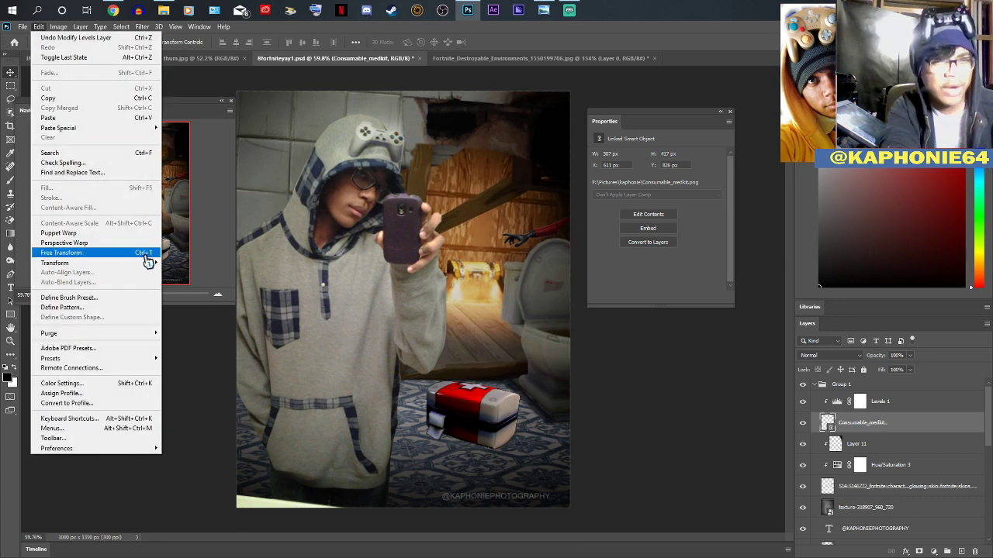
{"action": "mouse_move", "coordinate": [93, 263]}
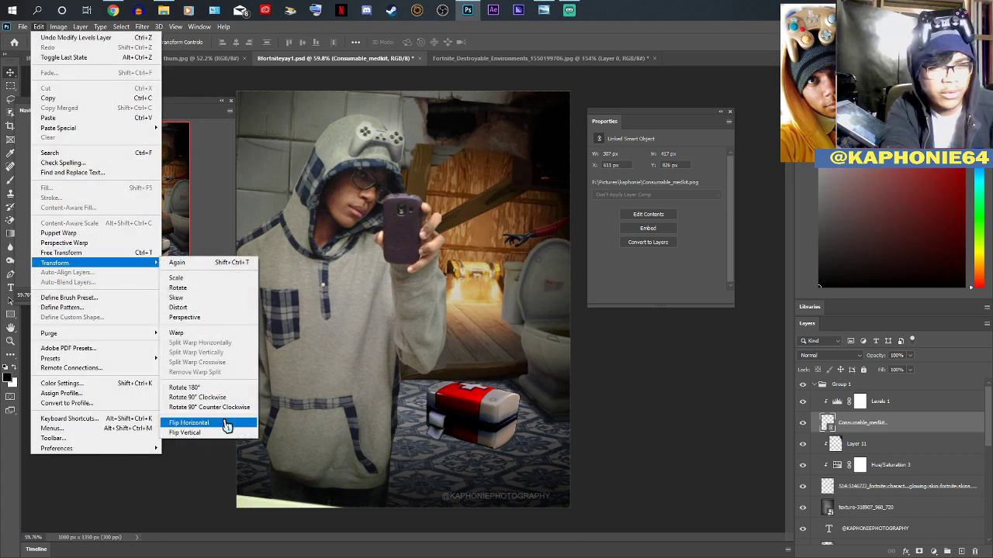
{"action": "left_click", "coordinate": [224, 423]}
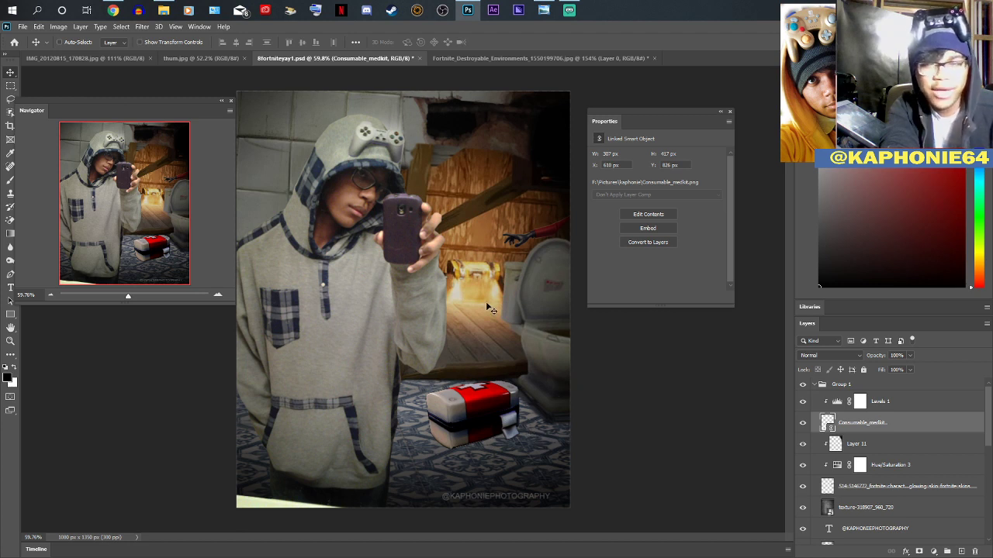
- Try a Motion Blur on the medkit, cancel it, and switch to the browser
{"action": "left_click", "coordinate": [142, 27]}
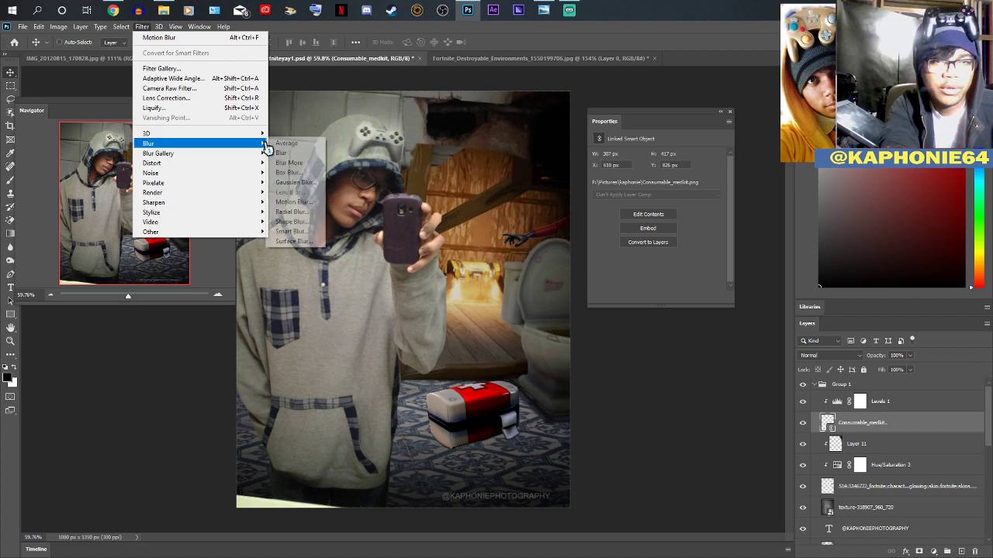
{"action": "mouse_move", "coordinate": [148, 144]}
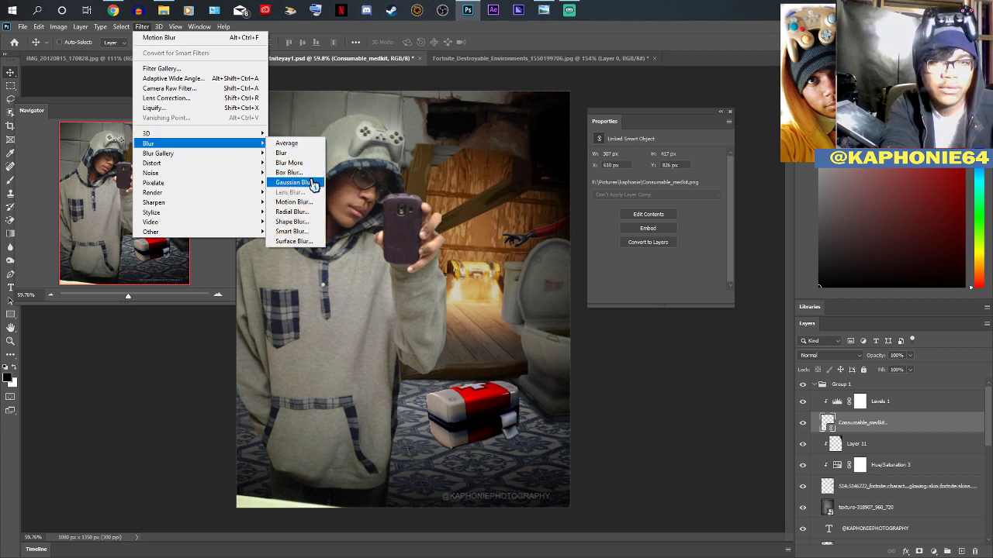
{"action": "left_click", "coordinate": [311, 202]}
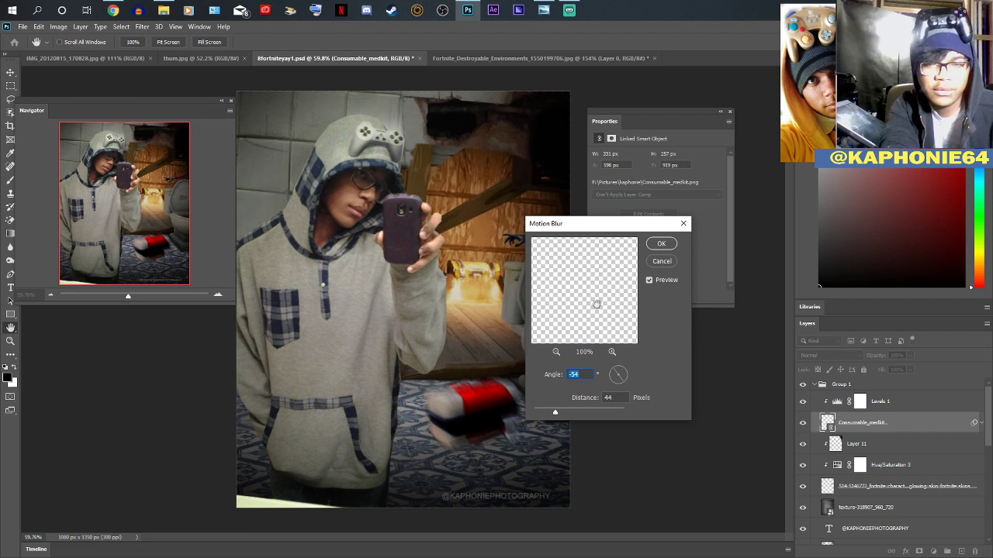
{"action": "left_click_drag", "start_coordinate": [548, 414], "coordinate": [545, 415]}
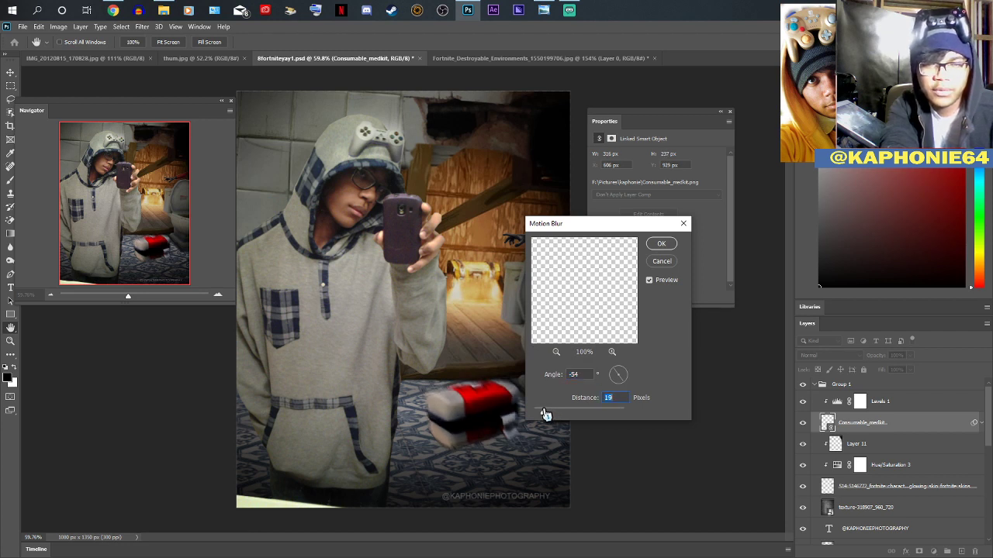
{"action": "left_click", "coordinate": [661, 262]}
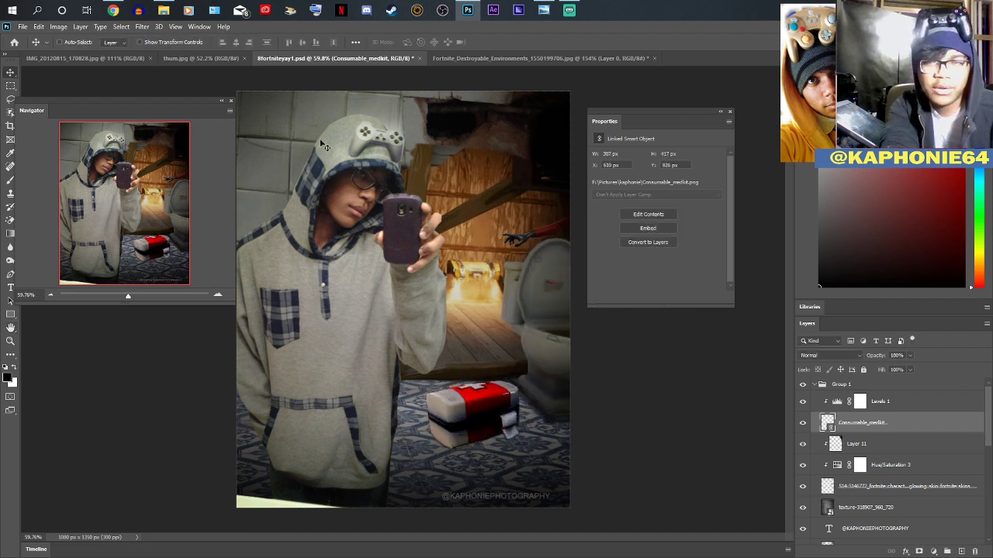
{"action": "left_click", "coordinate": [142, 26]}
{"action": "left_click", "coordinate": [114, 10]}
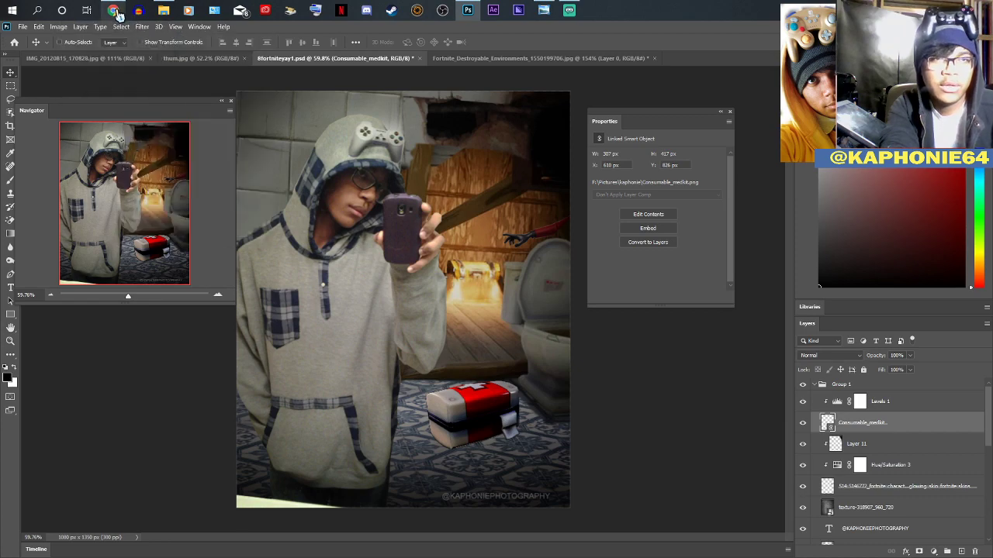
- Resume the YouTube music video, glance at the medkit image results, and return to Photoshop
{"action": "left_click", "coordinate": [97, 29]}
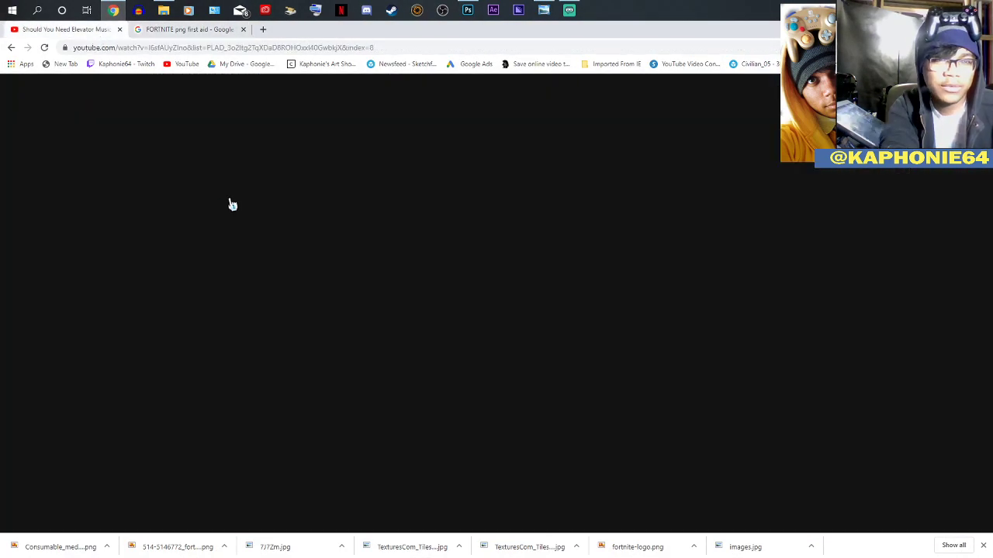
{"action": "left_click", "coordinate": [553, 331]}
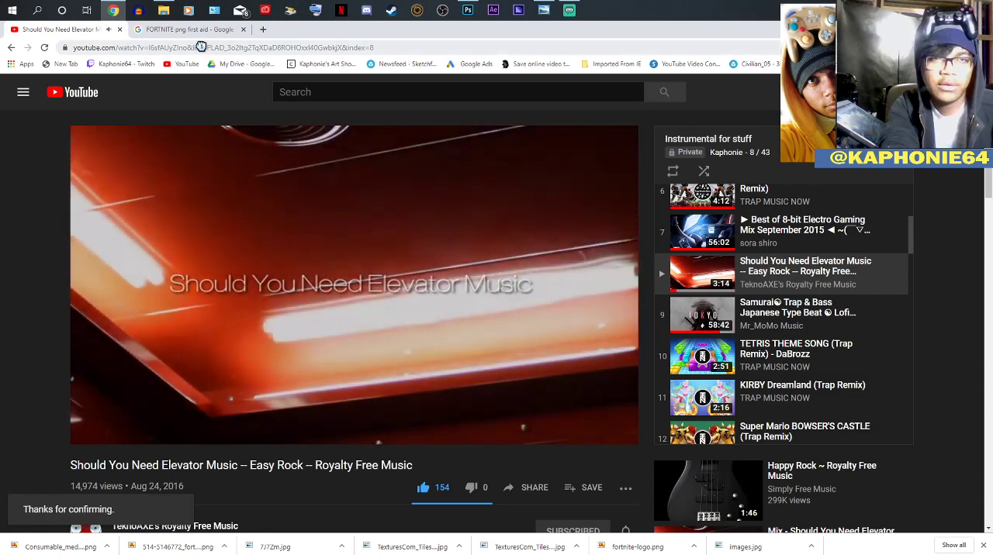
{"action": "left_click", "coordinate": [233, 29]}
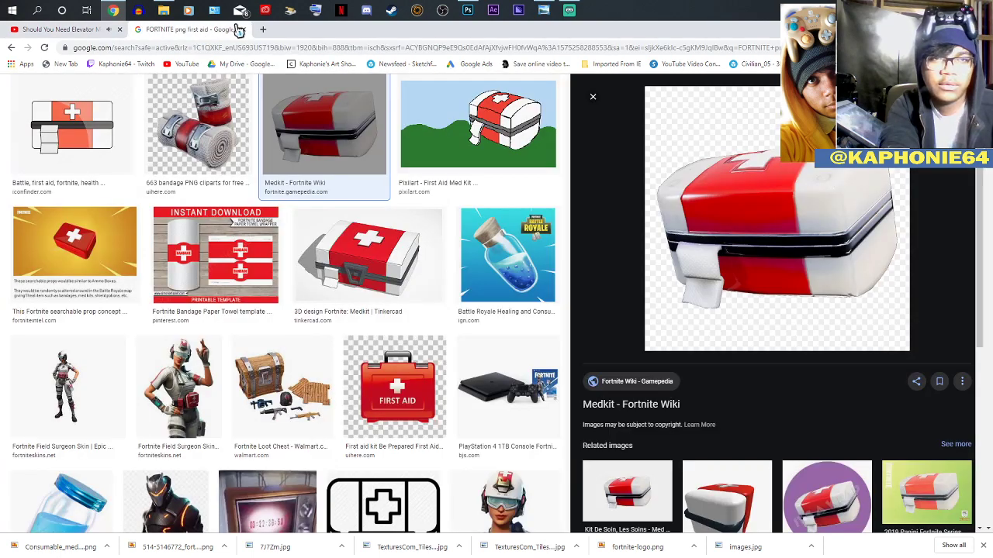
{"action": "left_click", "coordinate": [468, 10]}
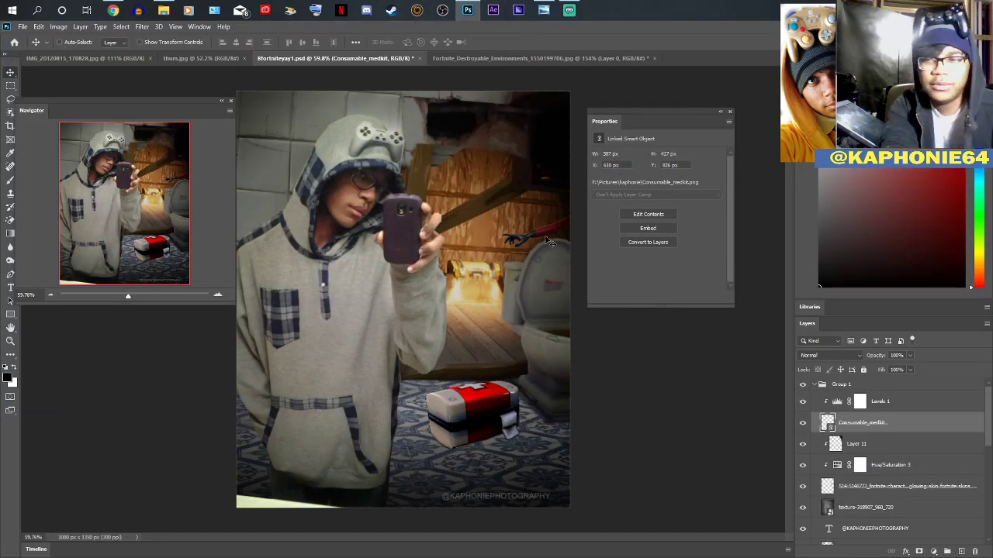
- Try a slight Gaussian Blur on the medkit, then cancel it
{"action": "left_click", "coordinate": [731, 112]}
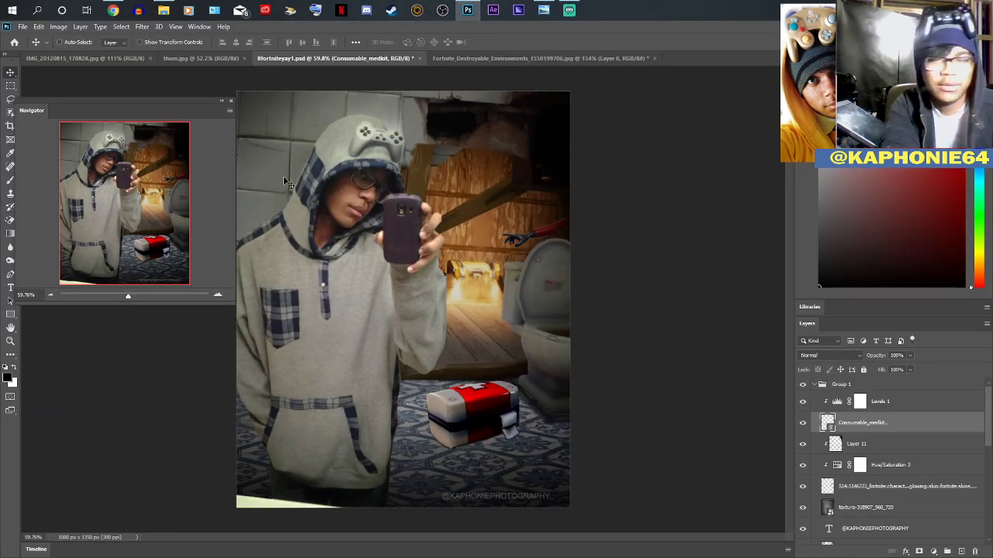
{"action": "left_click", "coordinate": [142, 26]}
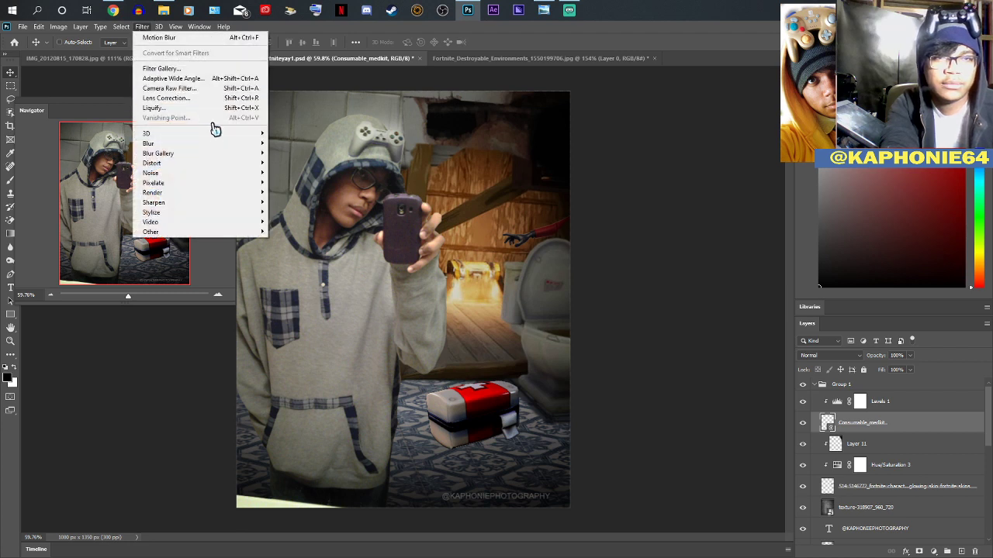
{"action": "mouse_move", "coordinate": [148, 144]}
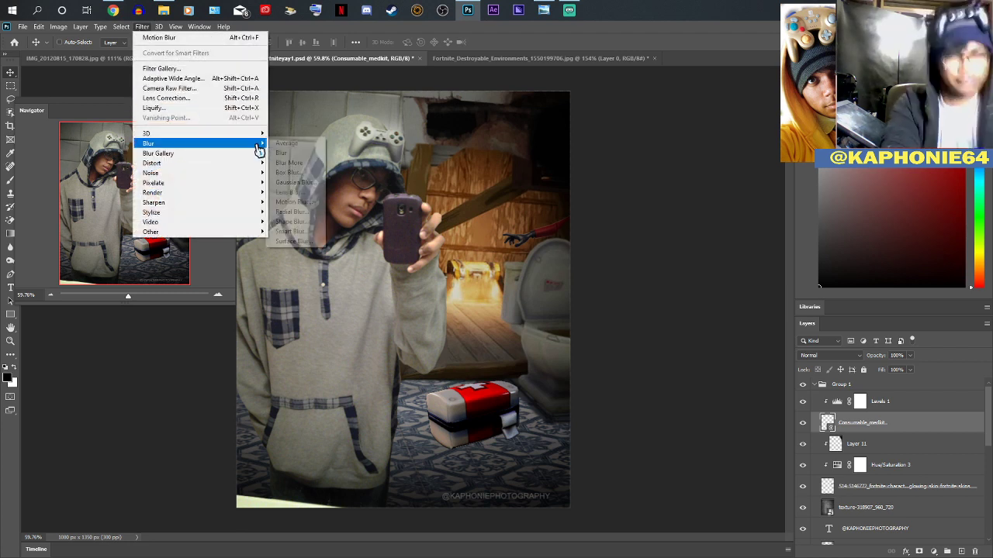
{"action": "left_click", "coordinate": [295, 182]}
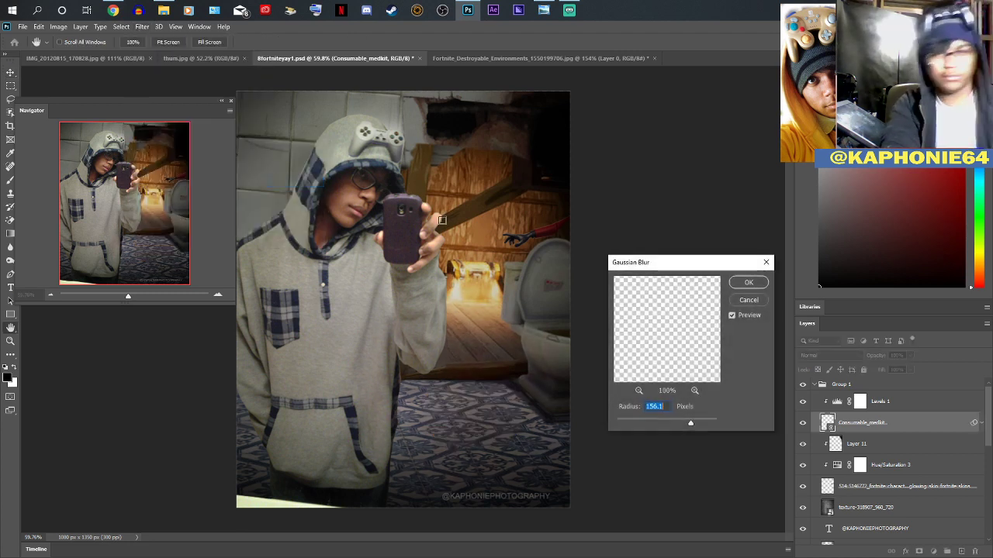
{"action": "left_click_drag", "start_coordinate": [689, 426], "coordinate": [624, 429]}
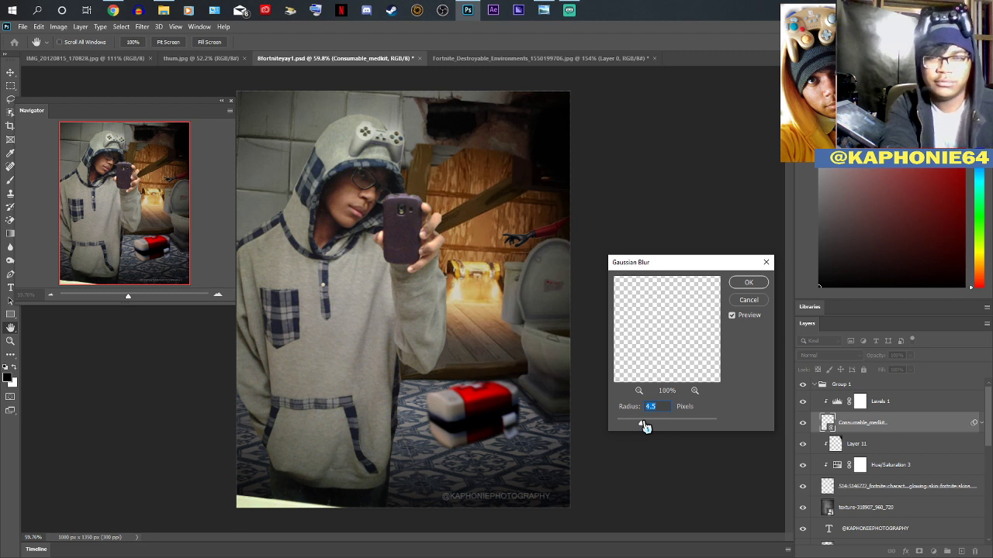
{"action": "left_click", "coordinate": [760, 302]}
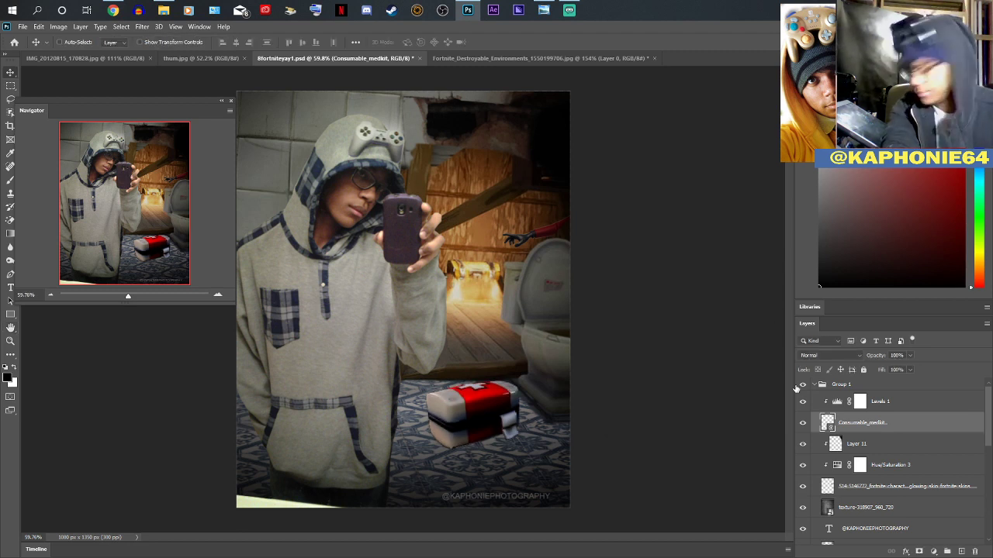
- Compare the medkit with and without Levels 1, leaving the Levels darkening hidden
{"action": "left_click", "coordinate": [802, 401]}
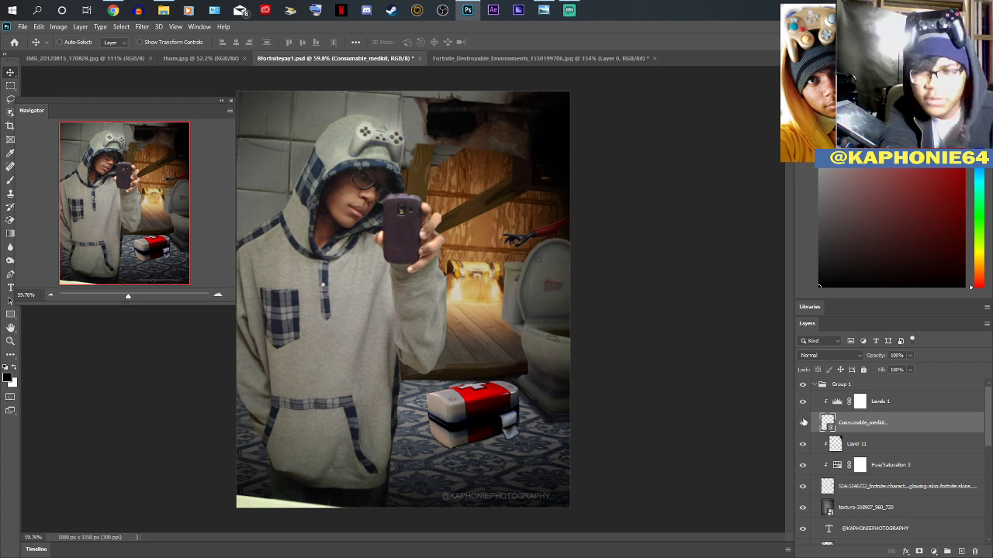
{"action": "left_click", "coordinate": [803, 403]}
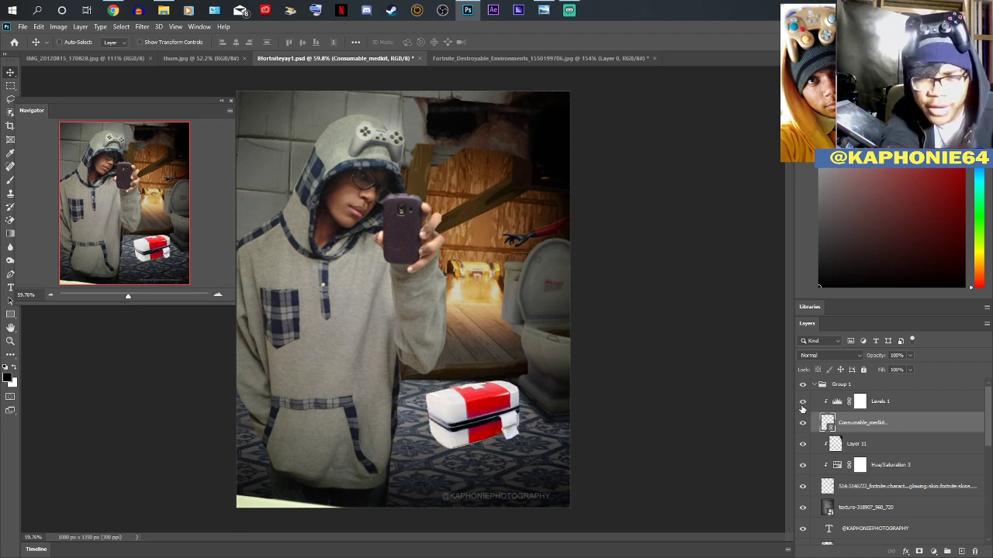
{"action": "left_click", "coordinate": [803, 403]}
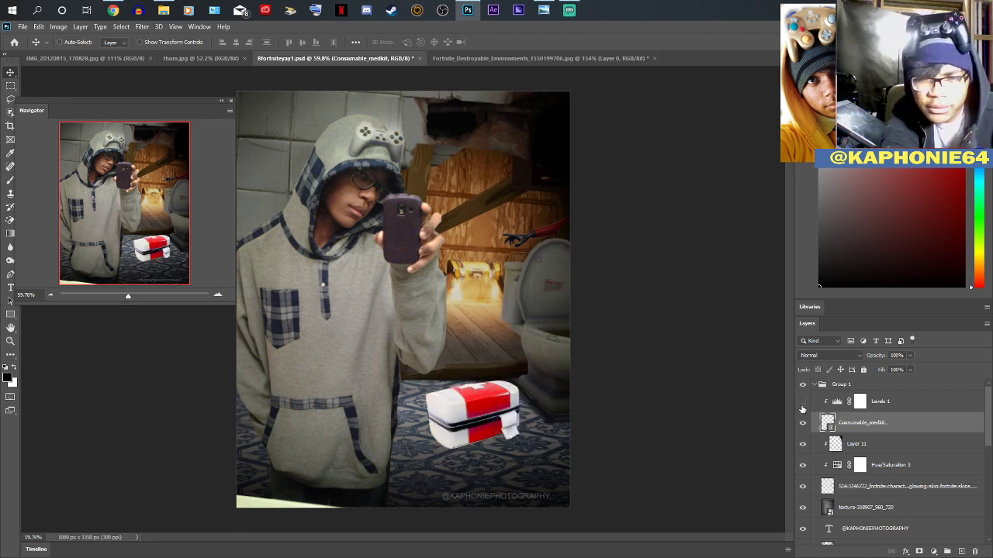
{"action": "left_click", "coordinate": [802, 404]}
{"action": "left_click", "coordinate": [803, 425]}
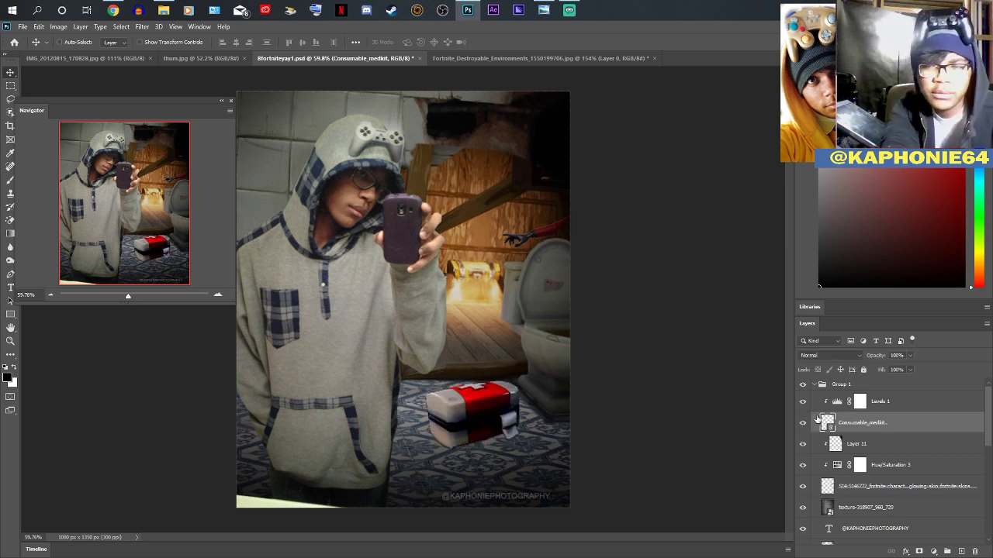
{"action": "left_click", "coordinate": [803, 402]}
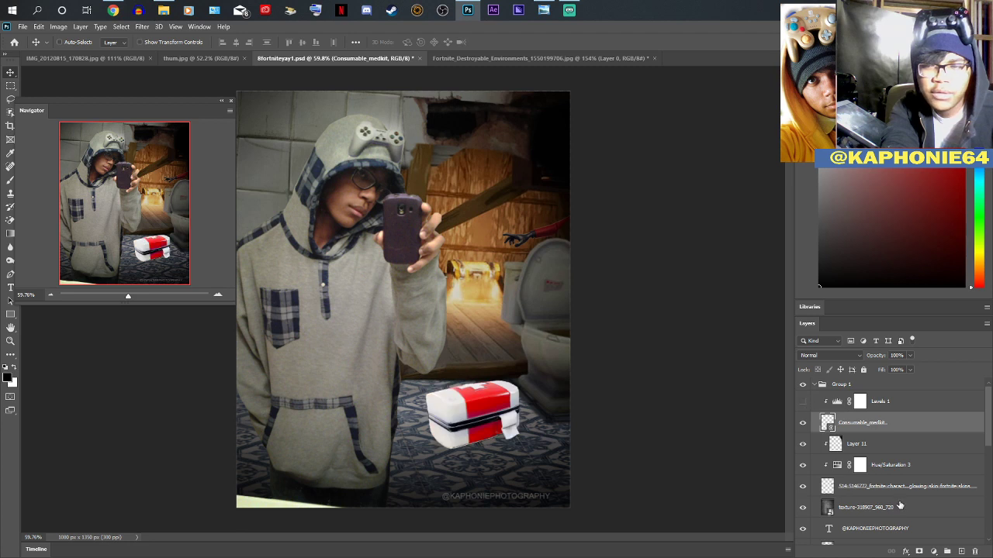
{"action": "left_click", "coordinate": [933, 552]}
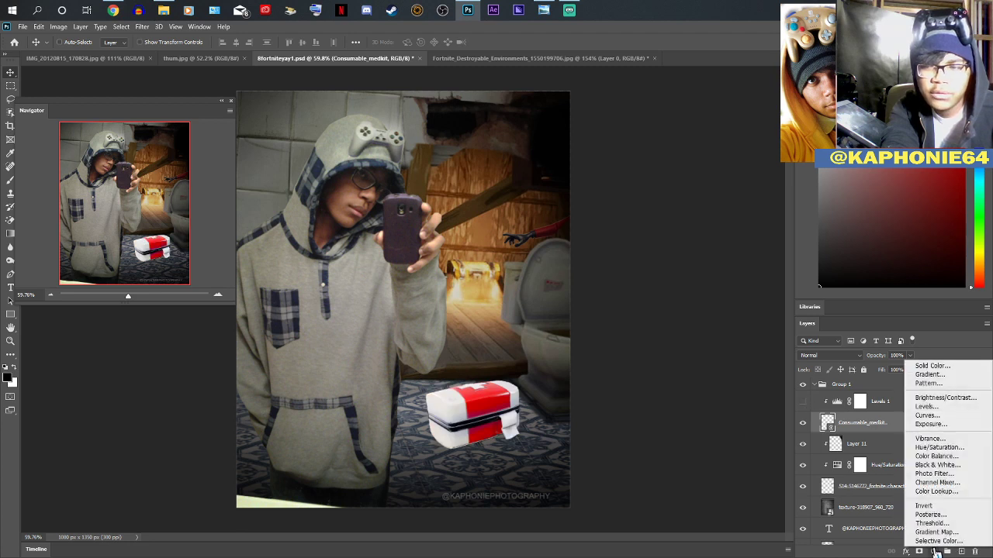
- Add a Hue/Saturation adjustment on the medkit with Lightness around -60
{"action": "left_click", "coordinate": [956, 448]}
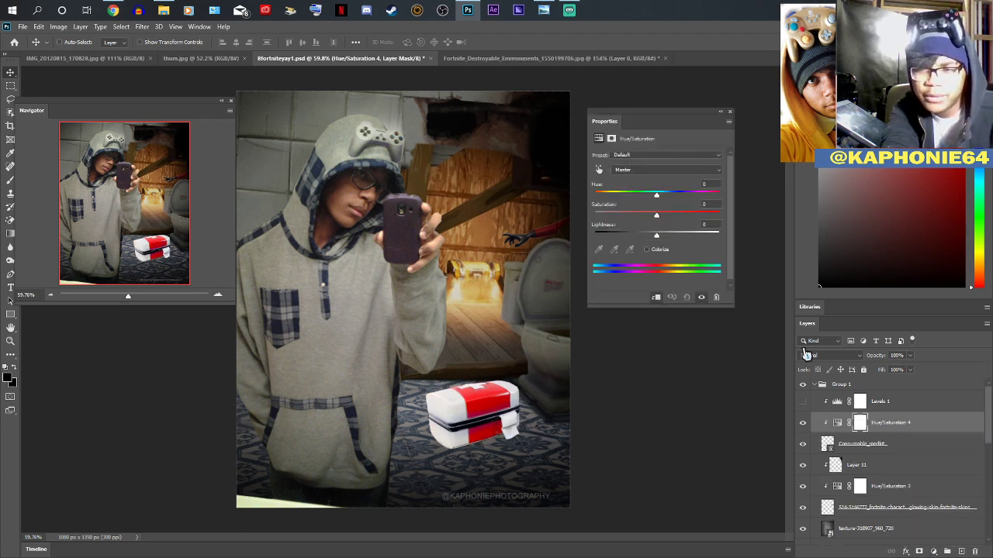
{"action": "left_click_drag", "start_coordinate": [655, 239], "coordinate": [628, 242]}
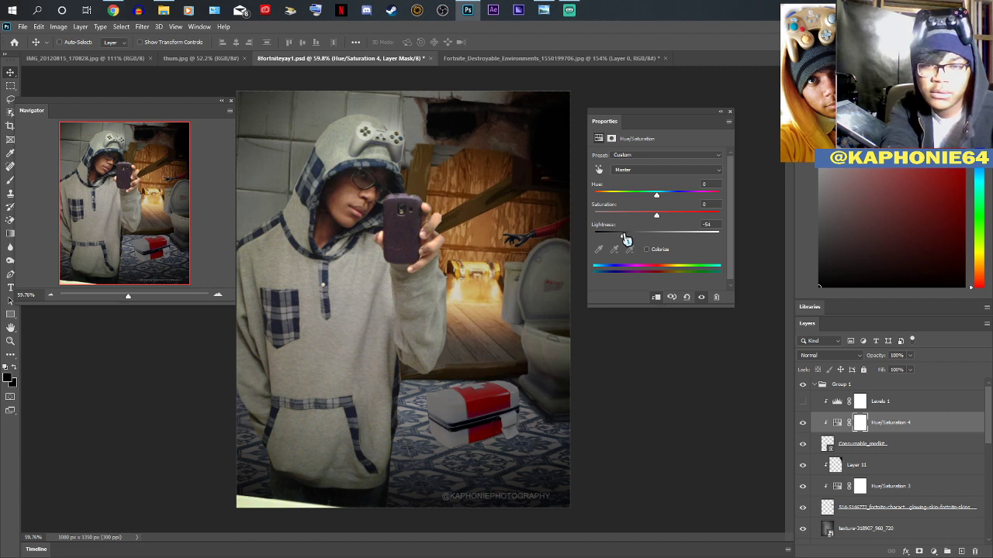
{"action": "left_click_drag", "start_coordinate": [628, 240], "coordinate": [619, 241]}
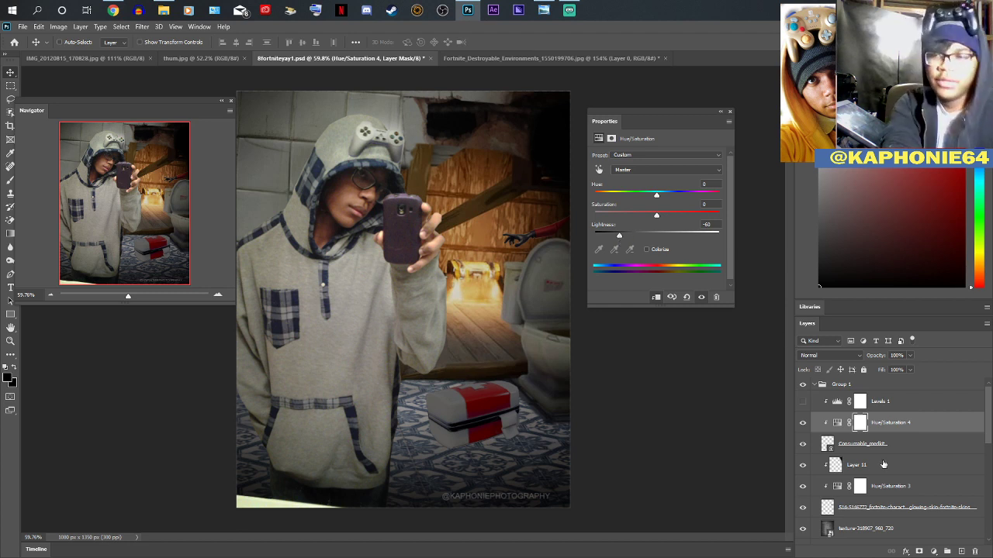
{"action": "left_click", "coordinate": [904, 444]}
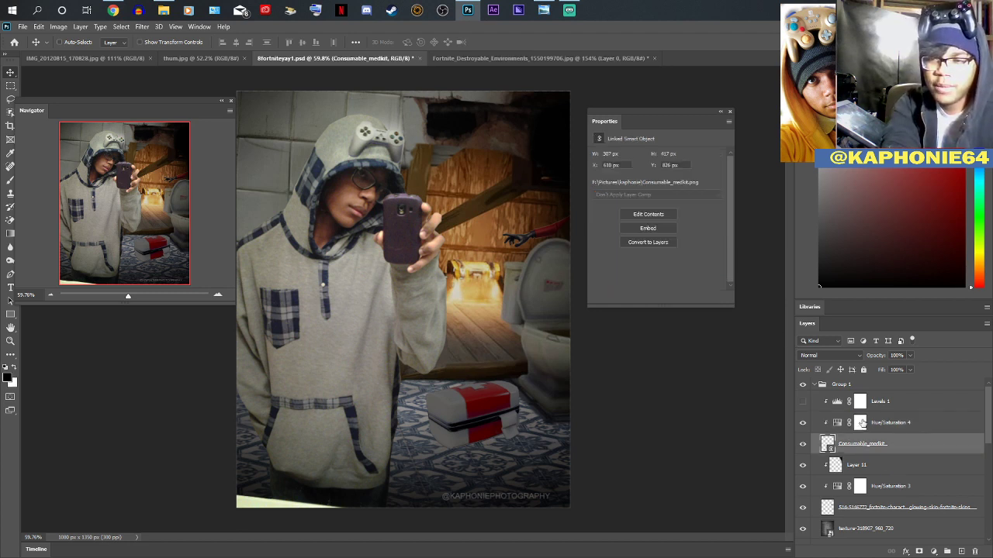
- Brush over the medkit's top on the Hue/Saturation 4 mask and fade the stroke to 53%
{"action": "left_click", "coordinate": [860, 423]}
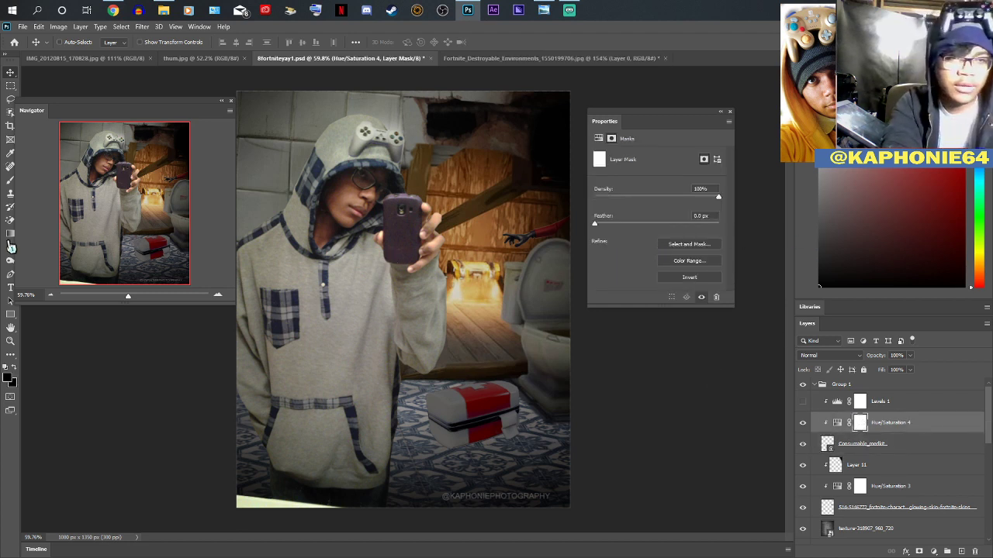
{"action": "left_click", "coordinate": [10, 179]}
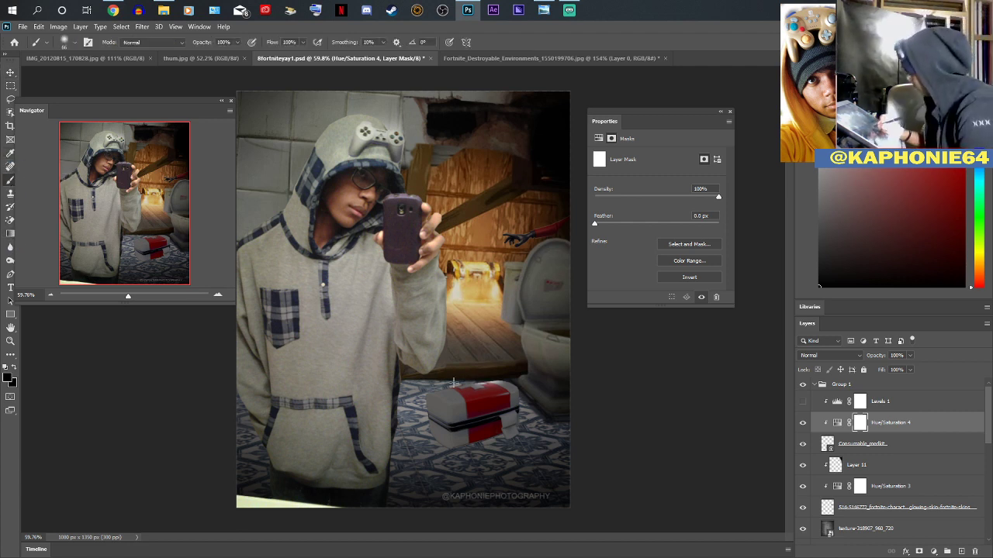
{"action": "left_click_drag", "start_coordinate": [448, 387], "coordinate": [508, 397]}
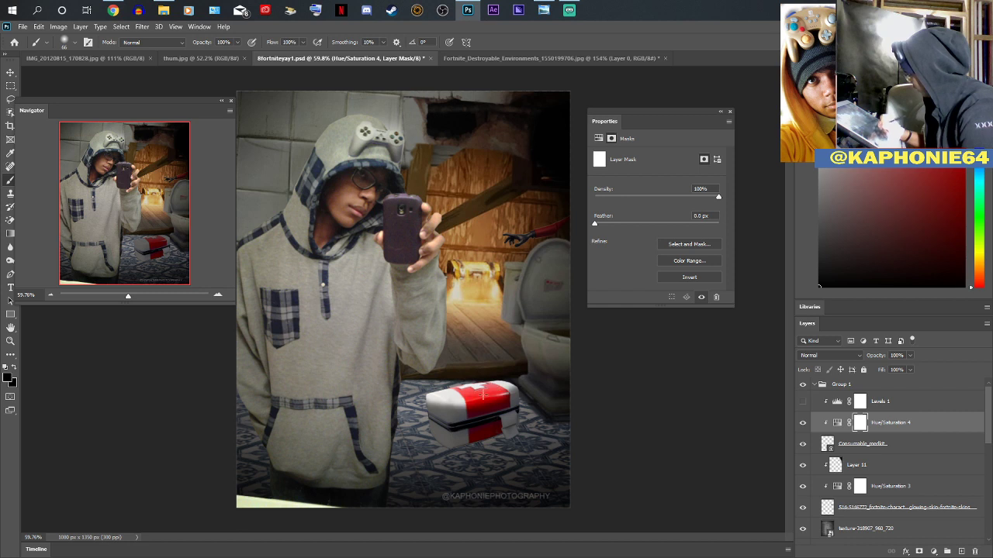
{"action": "left_click_drag", "start_coordinate": [430, 407], "coordinate": [465, 405]}
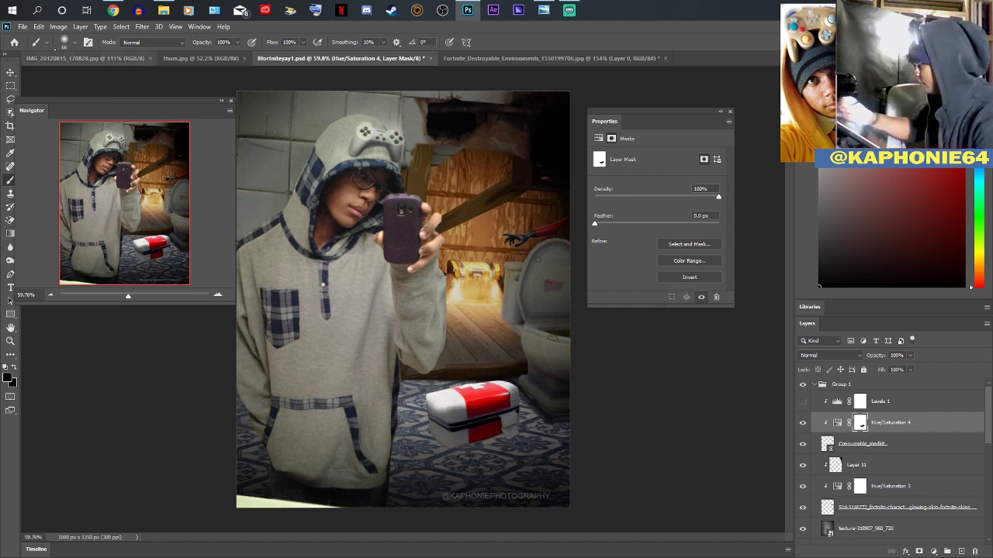
{"action": "left_click", "coordinate": [38, 27]}
{"action": "left_click", "coordinate": [69, 72]}
{"action": "mouse_move", "coordinate": [695, 319]}
{"action": "left_mouse_down"}
{"action": "mouse_move", "coordinate": [634, 319]}
{"action": "mouse_move", "coordinate": [656, 319]}
{"action": "left_mouse_up"}
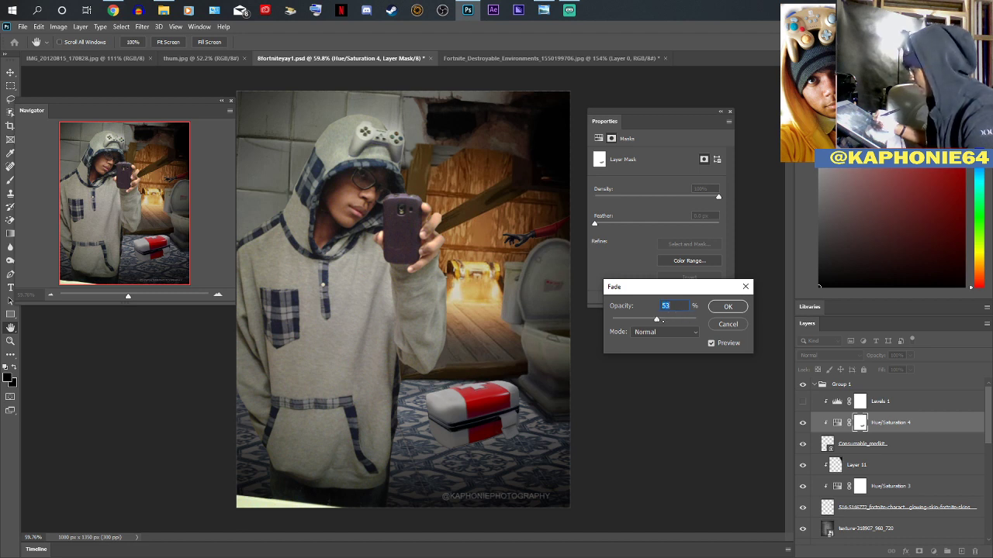
{"action": "key", "text": "Return"}
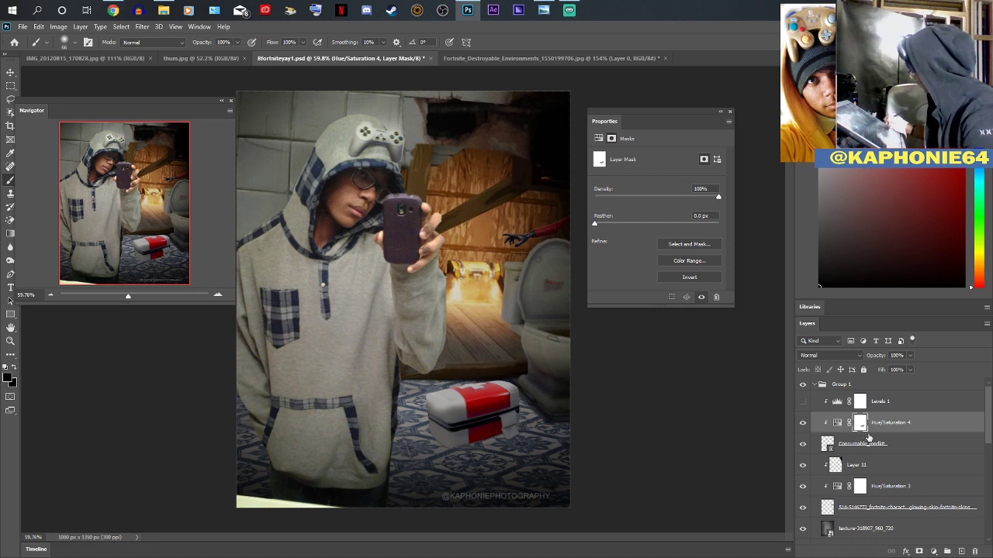
- Add an empty Layer 12 above Levels 1
{"action": "left_click", "coordinate": [867, 442]}
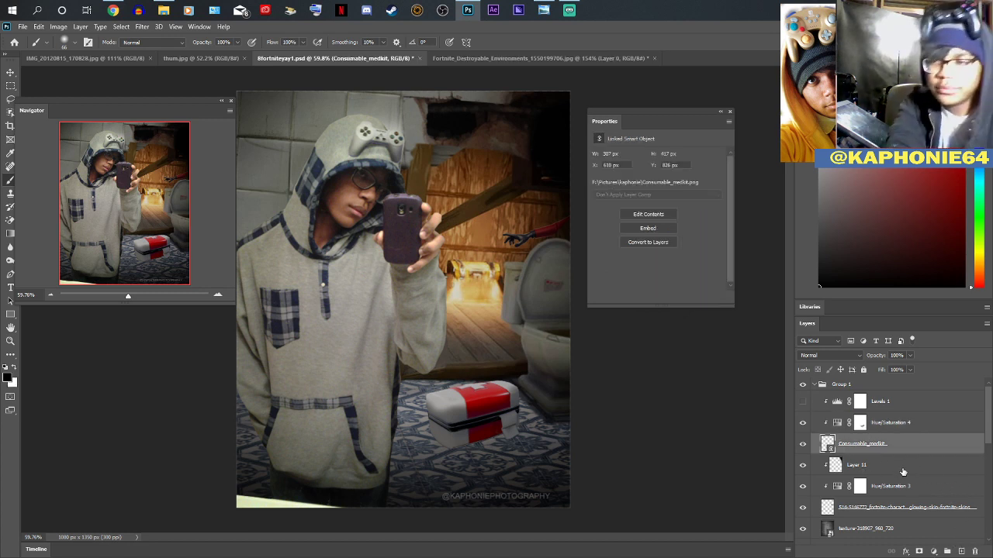
{"action": "left_click", "coordinate": [900, 401]}
{"action": "key", "text": "ctrl+shift+alt+n"}
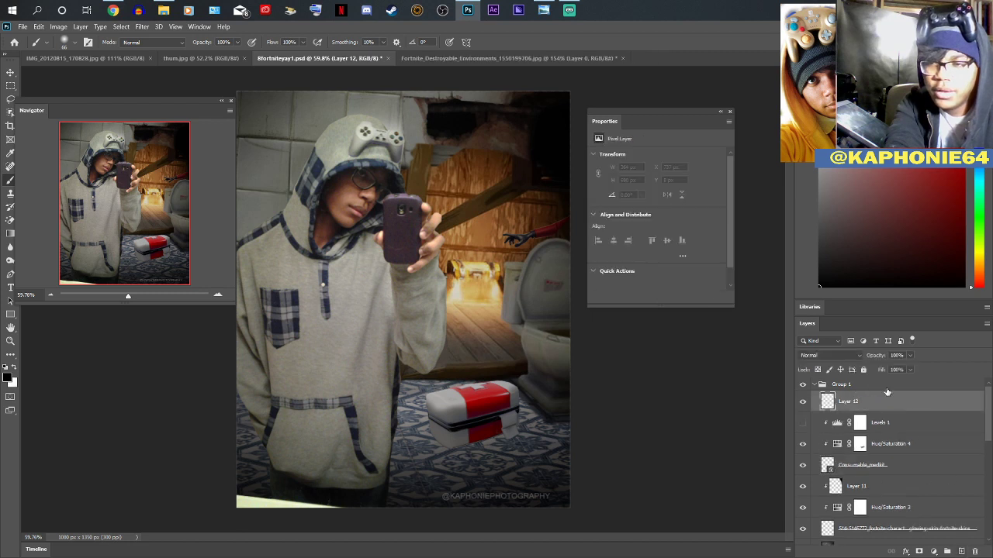
- Trial a black gradient over a rectangular floor area beside the medkit, then delete Layer 12
{"action": "left_click", "coordinate": [10, 85]}
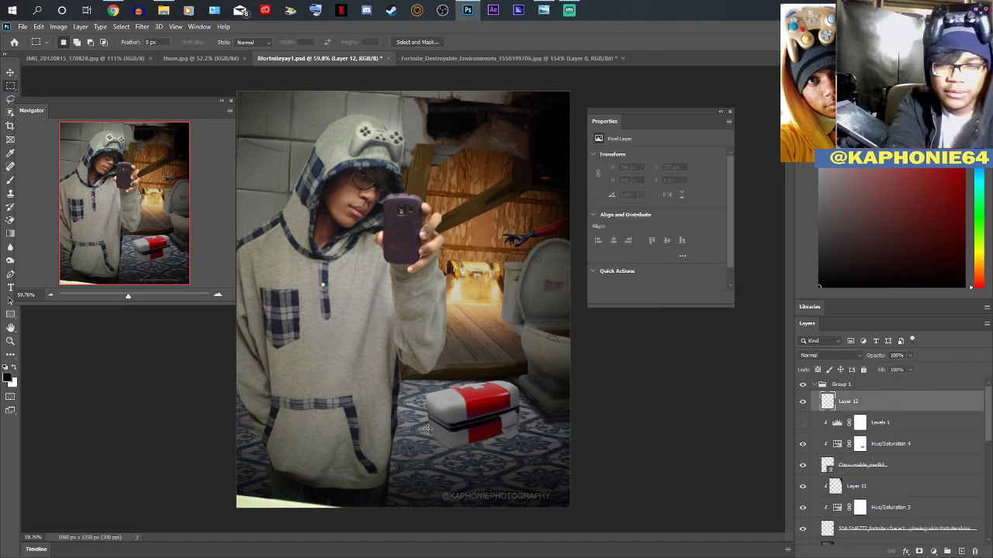
{"action": "left_click_drag", "start_coordinate": [426, 429], "coordinate": [586, 509]}
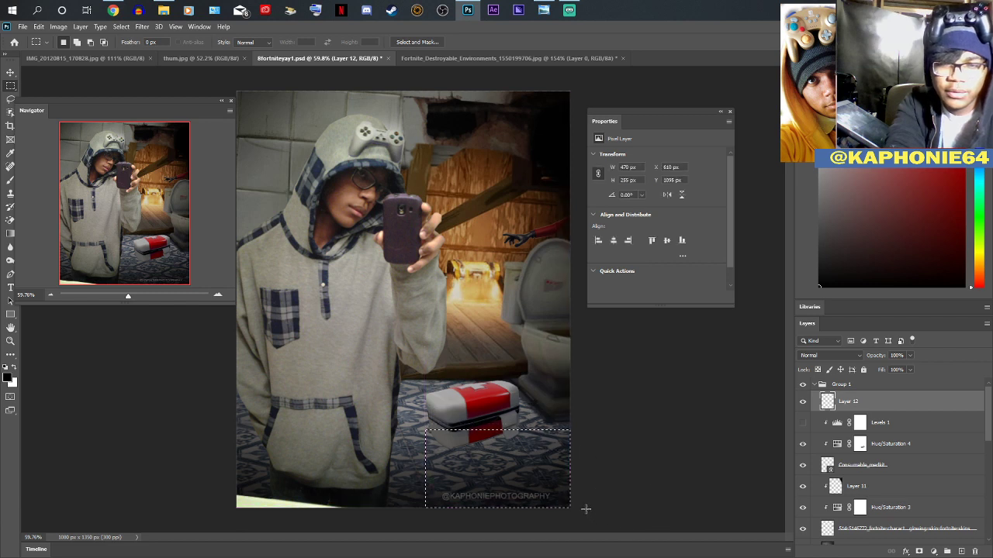
{"action": "left_click", "coordinate": [10, 234]}
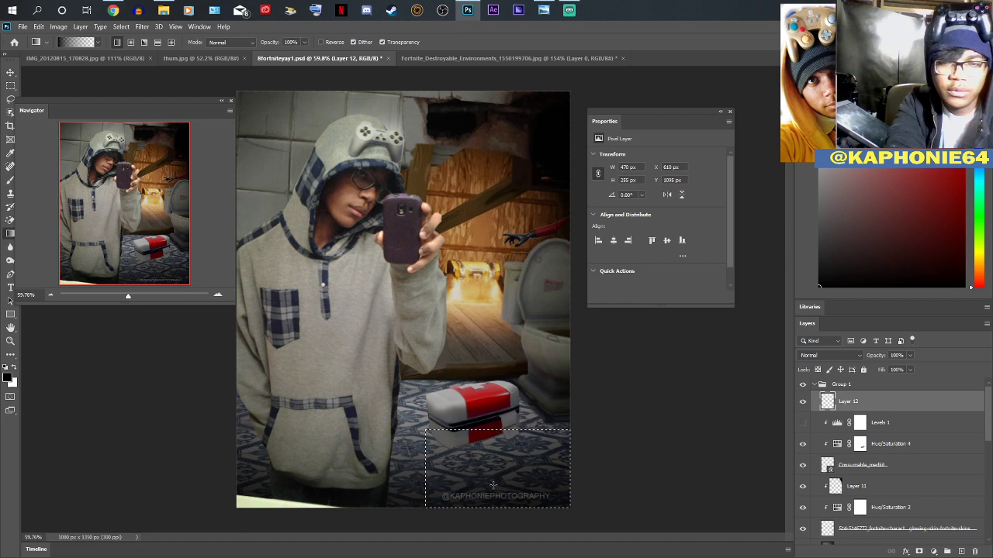
{"action": "left_click_drag", "start_coordinate": [494, 431], "coordinate": [493, 486]}
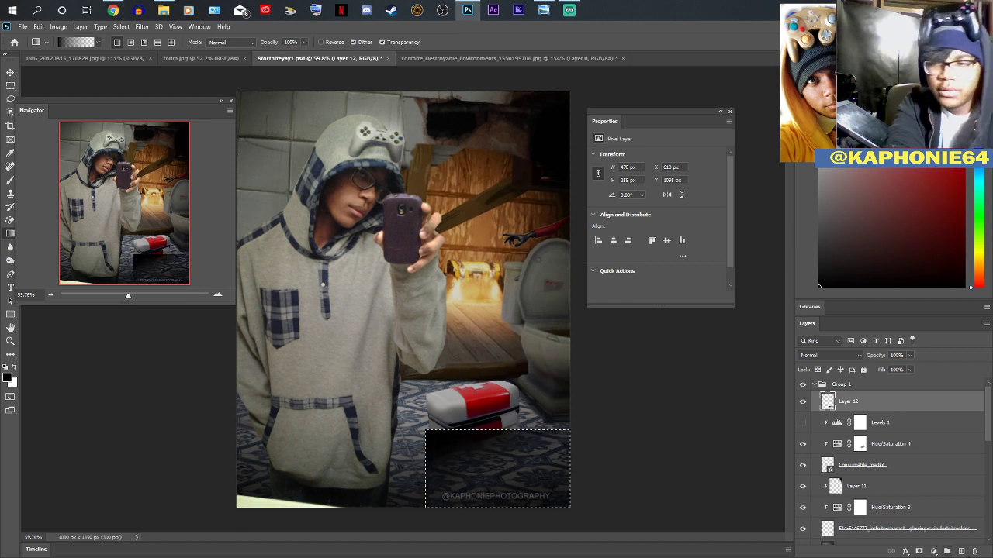
{"action": "left_click", "coordinate": [974, 551]}
{"action": "left_click", "coordinate": [923, 443]}
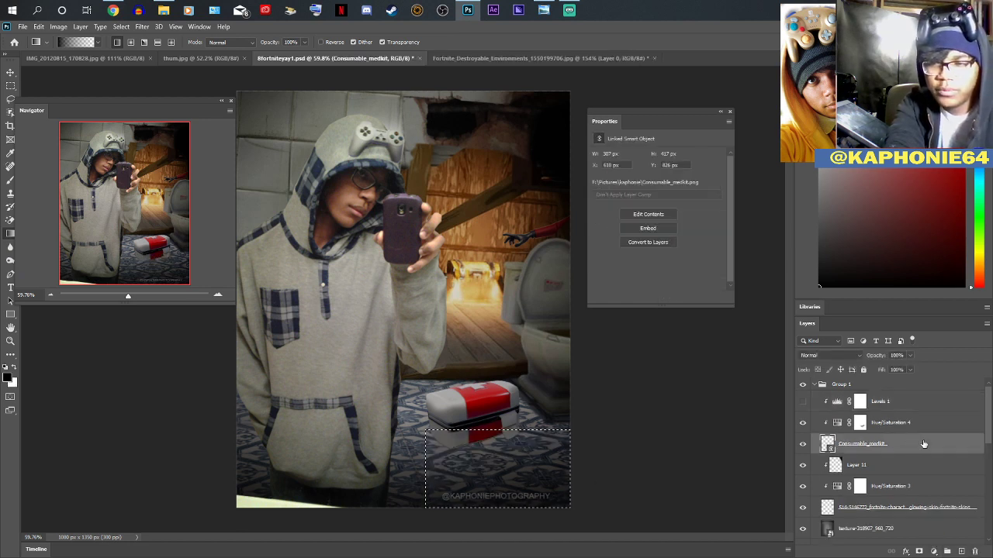
{"action": "mouse_move", "coordinate": [923, 442]}
{"action": "left_mouse_down"}
{"action": "mouse_move", "coordinate": [956, 510]}
{"action": "mouse_move", "coordinate": [934, 528]}
{"action": "left_mouse_up"}
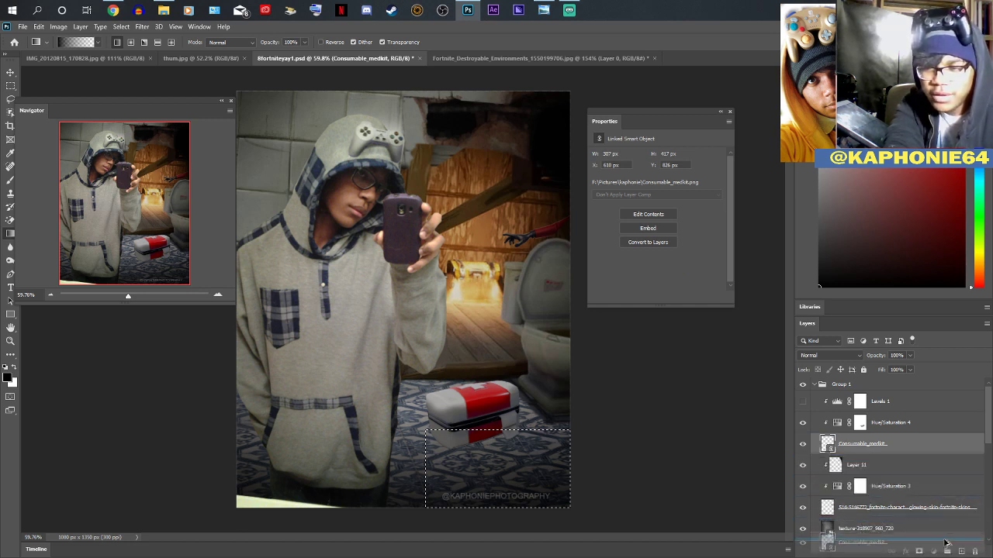
- Duplicate the medkit, move the copy below the original, and flip it upside down
{"action": "left_click_drag", "start_coordinate": [934, 527], "coordinate": [944, 536]}
{"action": "mouse_move", "coordinate": [883, 535]}
{"action": "left_mouse_down"}
{"action": "mouse_move", "coordinate": [892, 427]}
{"action": "mouse_move", "coordinate": [892, 440]}
{"action": "left_mouse_up"}
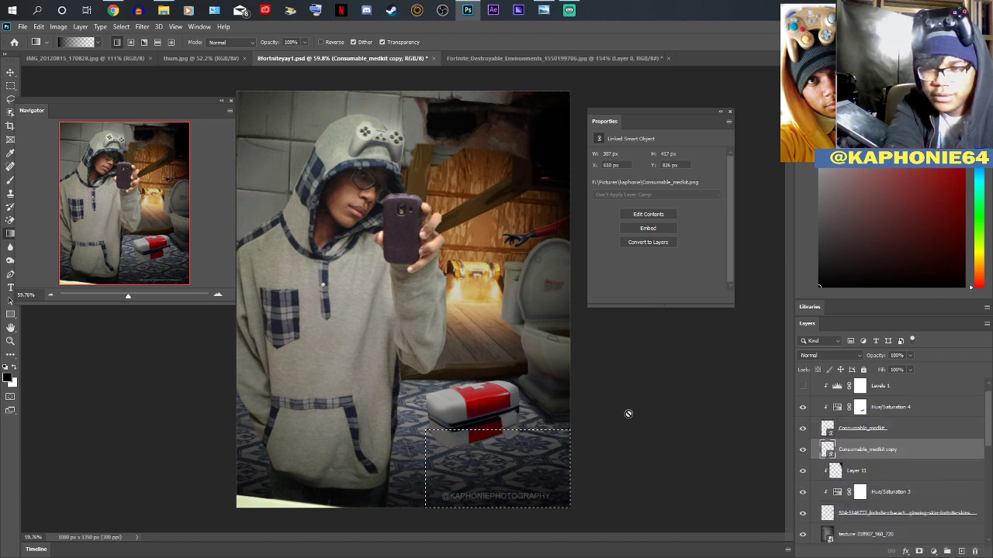
{"action": "left_click", "coordinate": [11, 86]}
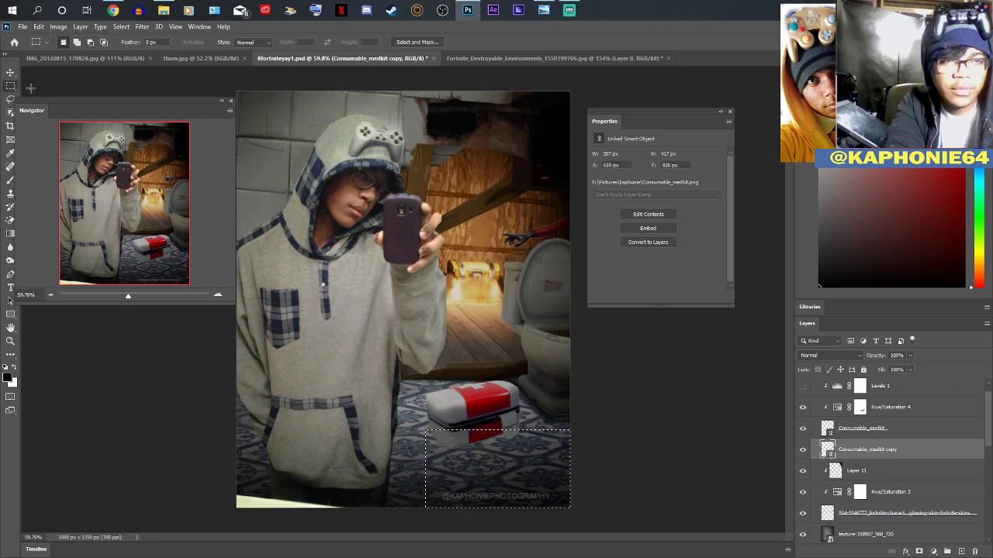
{"action": "left_click", "coordinate": [10, 72]}
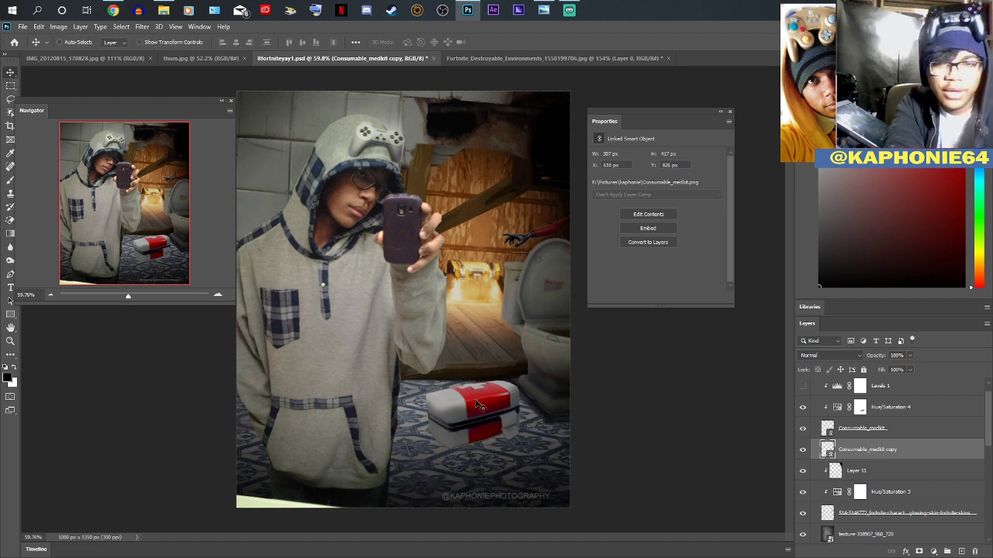
{"action": "left_click_drag", "start_coordinate": [479, 405], "coordinate": [501, 456]}
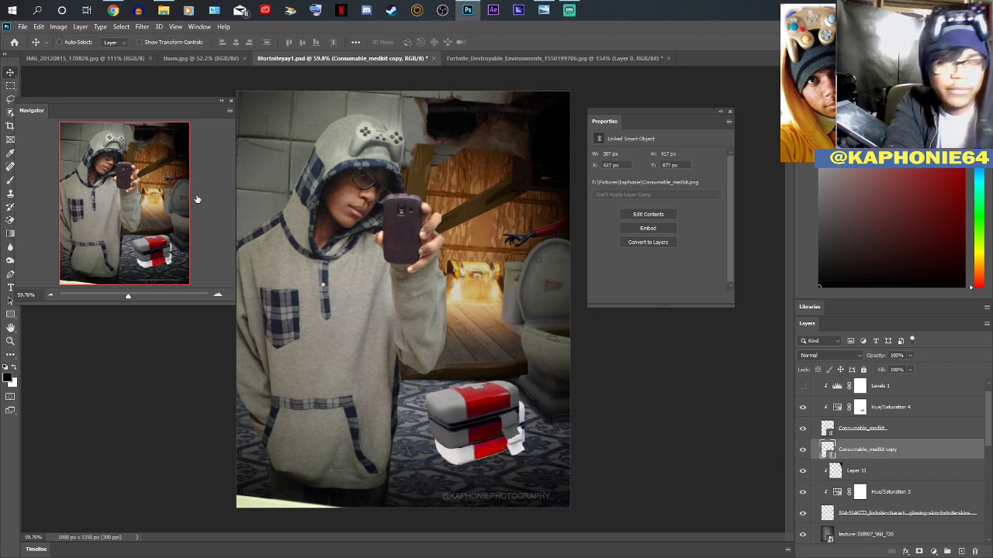
{"action": "left_click", "coordinate": [39, 26]}
{"action": "mouse_move", "coordinate": [55, 263]}
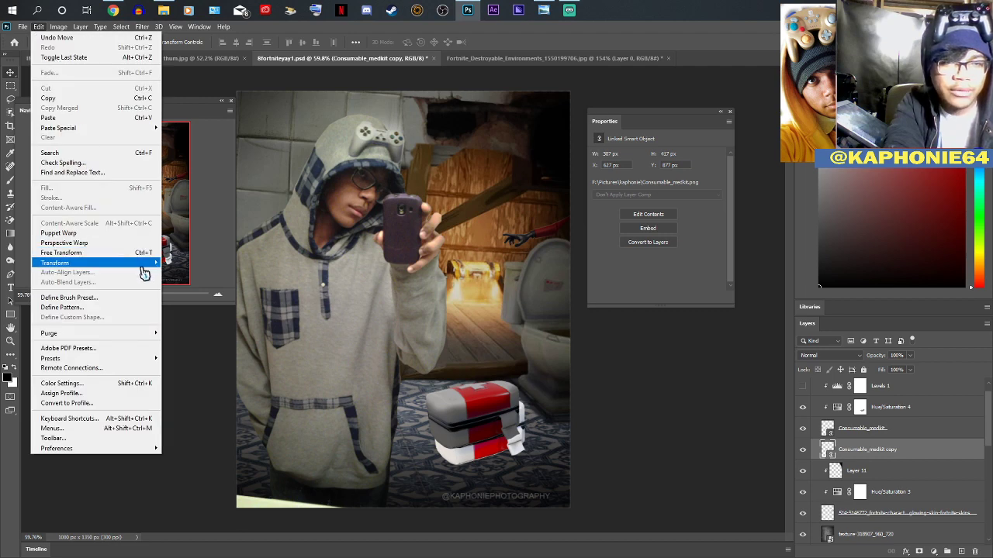
{"action": "left_click", "coordinate": [228, 433]}
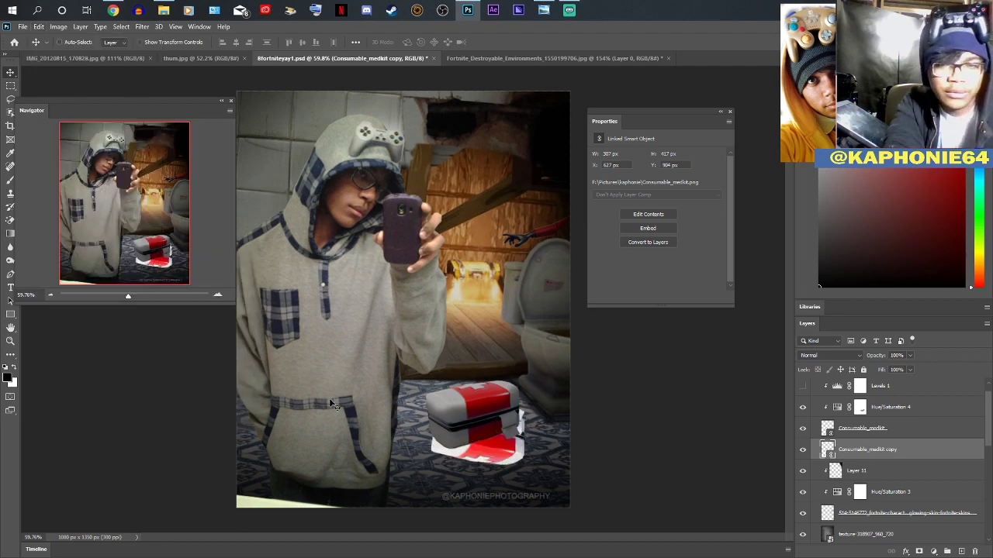
- Rotate and distort the medkit copy's corners to flatten it onto the floor
{"action": "left_click", "coordinate": [39, 26]}
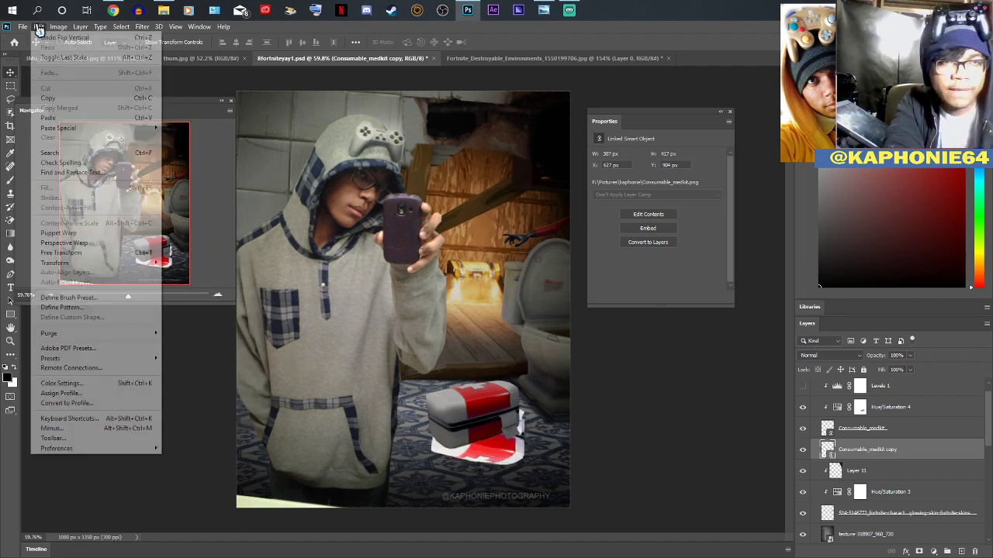
{"action": "left_click", "coordinate": [62, 252]}
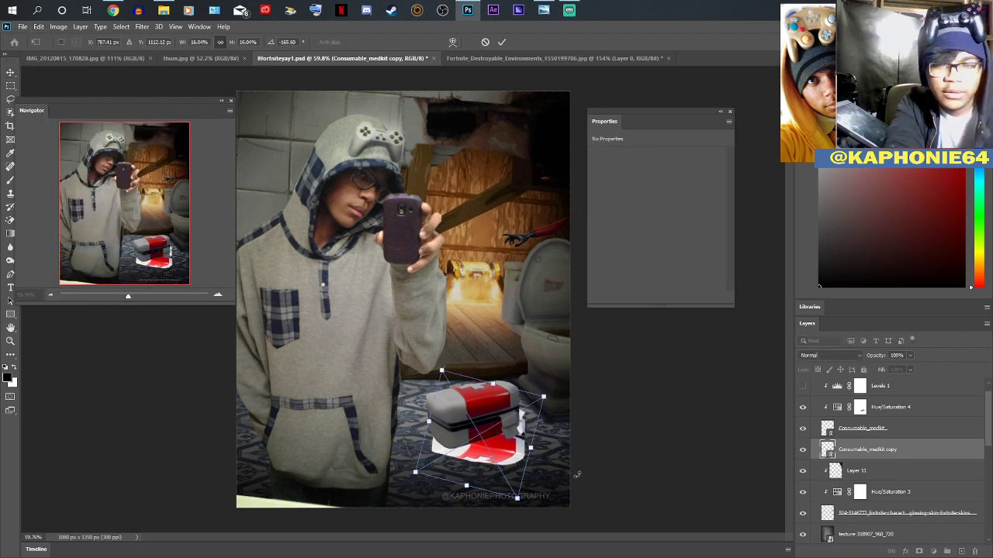
{"action": "left_click_drag", "start_coordinate": [576, 474], "coordinate": [594, 428]}
{"action": "left_click_drag", "start_coordinate": [524, 456], "coordinate": [525, 464]}
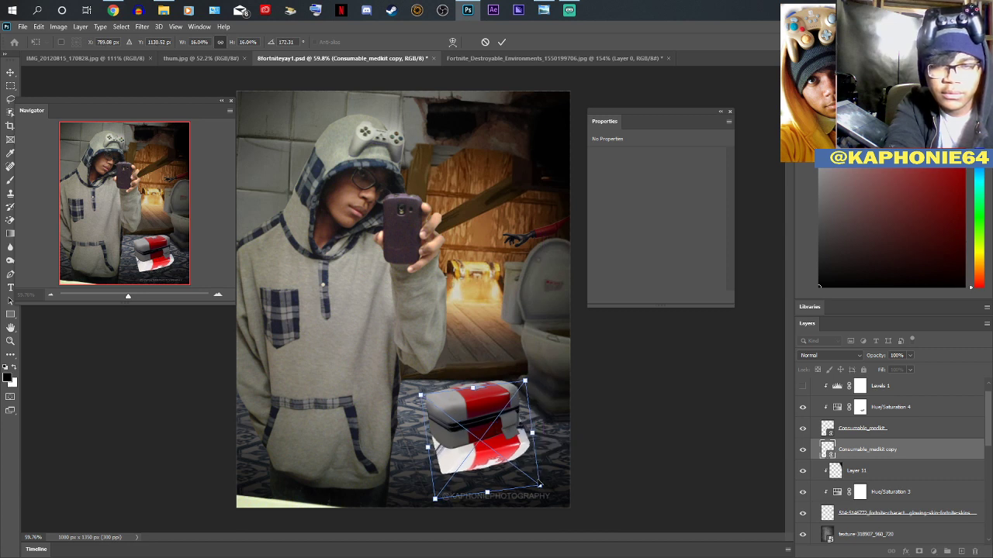
{"action": "left_click", "coordinate": [38, 27]}
{"action": "mouse_move", "coordinate": [54, 263]}
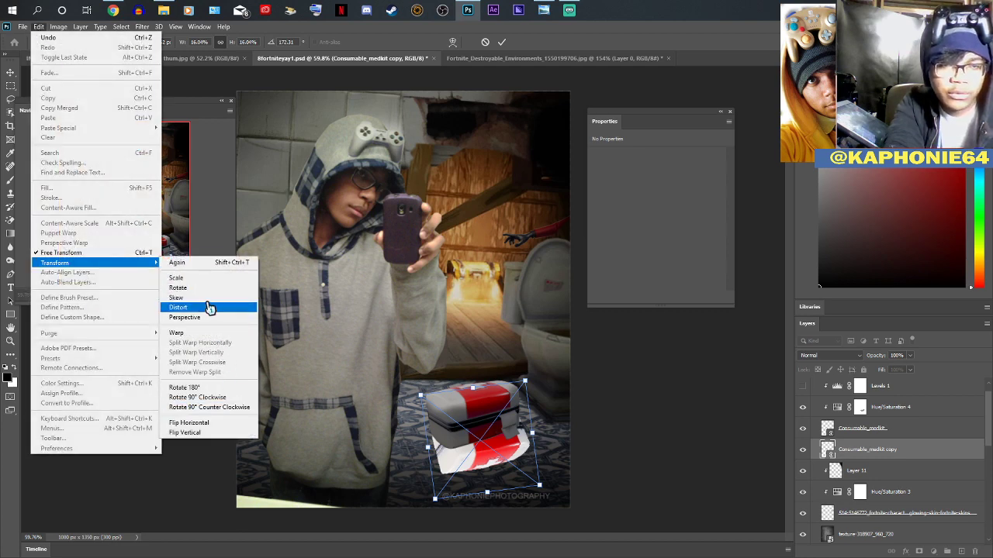
{"action": "left_click", "coordinate": [177, 298]}
{"action": "left_click_drag", "start_coordinate": [545, 499], "coordinate": [557, 492]}
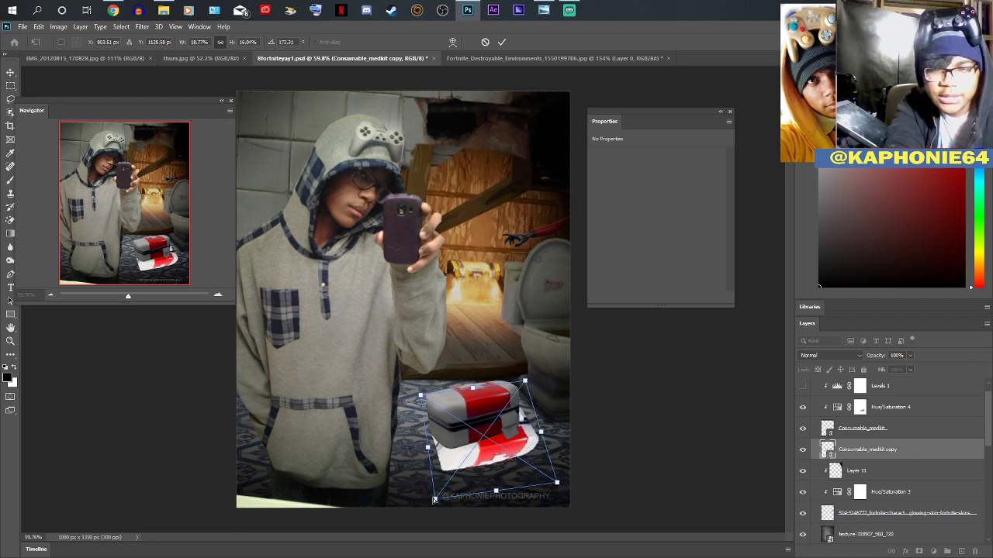
{"action": "left_click_drag", "start_coordinate": [434, 500], "coordinate": [436, 504]}
{"action": "left_click_drag", "start_coordinate": [423, 396], "coordinate": [428, 401]}
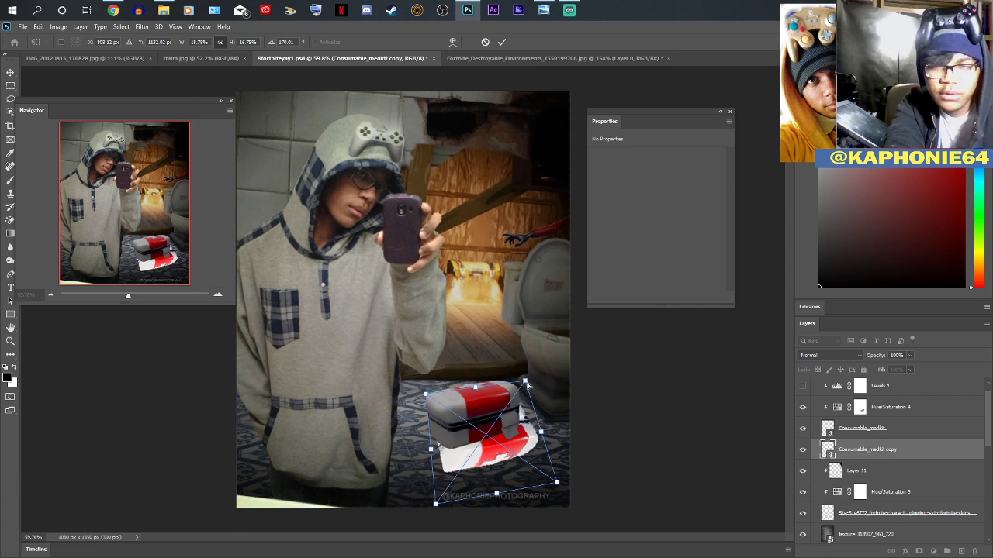
{"action": "left_click_drag", "start_coordinate": [526, 385], "coordinate": [502, 383]}
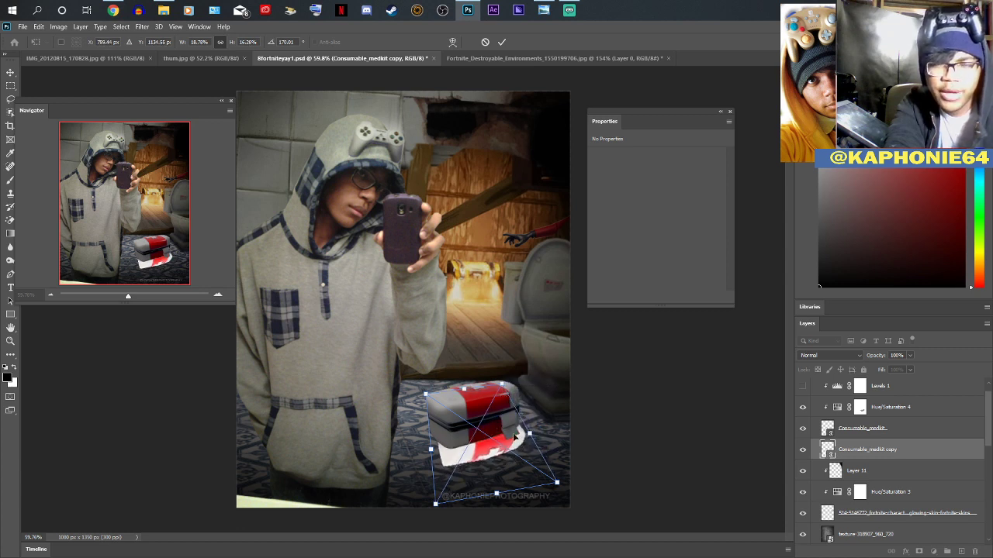
{"action": "left_click_drag", "start_coordinate": [518, 487], "coordinate": [521, 497]}
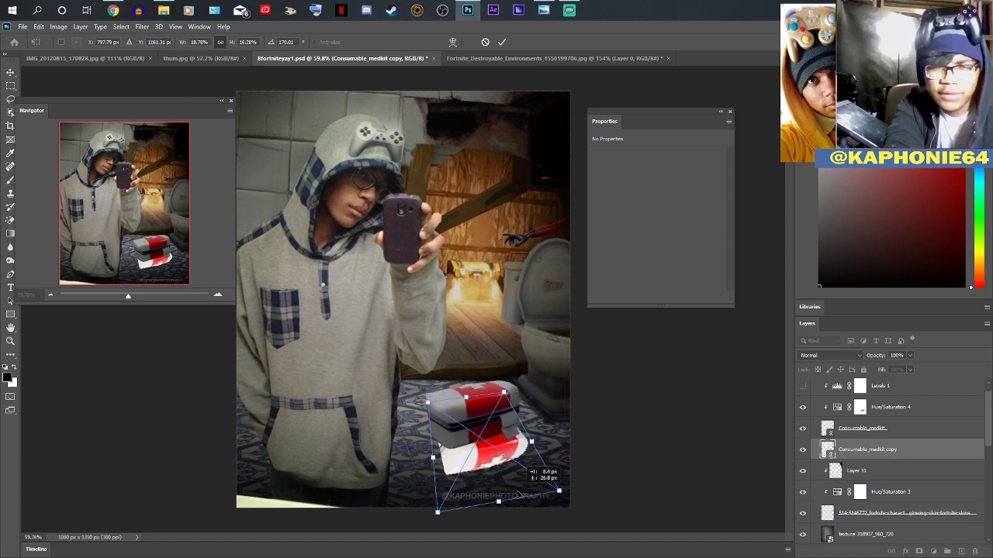
- Commit the distortion, then try a Normal Satin effect on the copy and remove it
{"action": "left_click", "coordinate": [502, 42]}
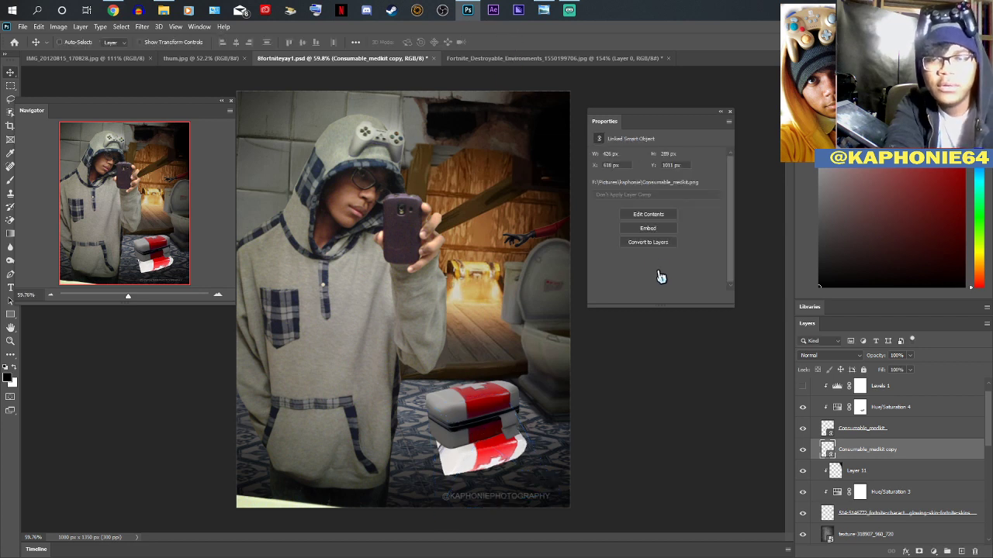
{"action": "double_click", "coordinate": [935, 454]}
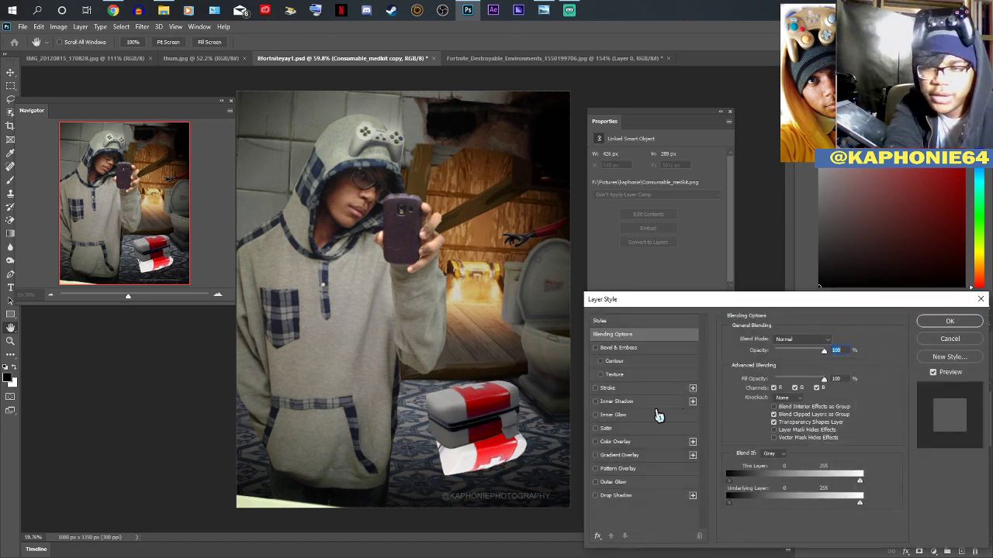
{"action": "left_click", "coordinate": [645, 428]}
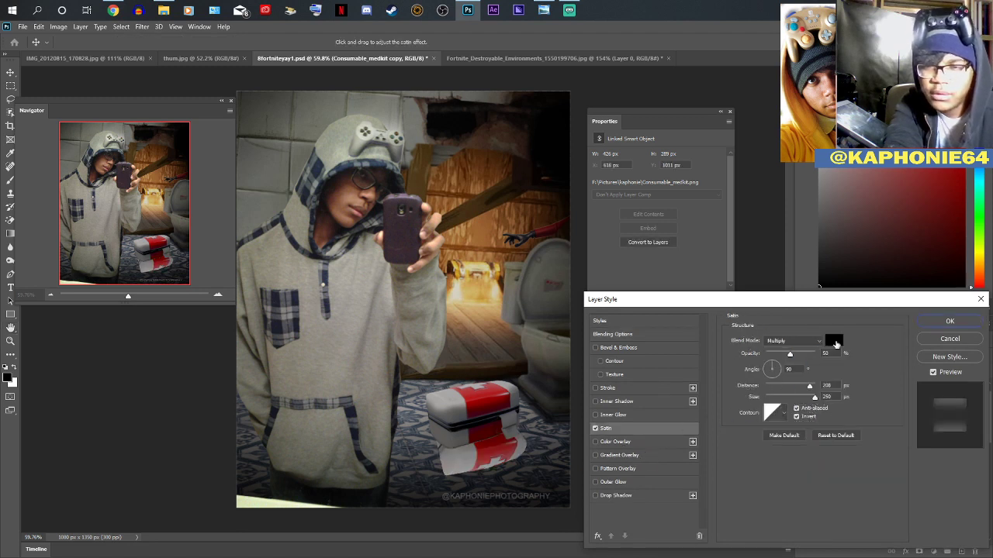
{"action": "left_click", "coordinate": [809, 351]}
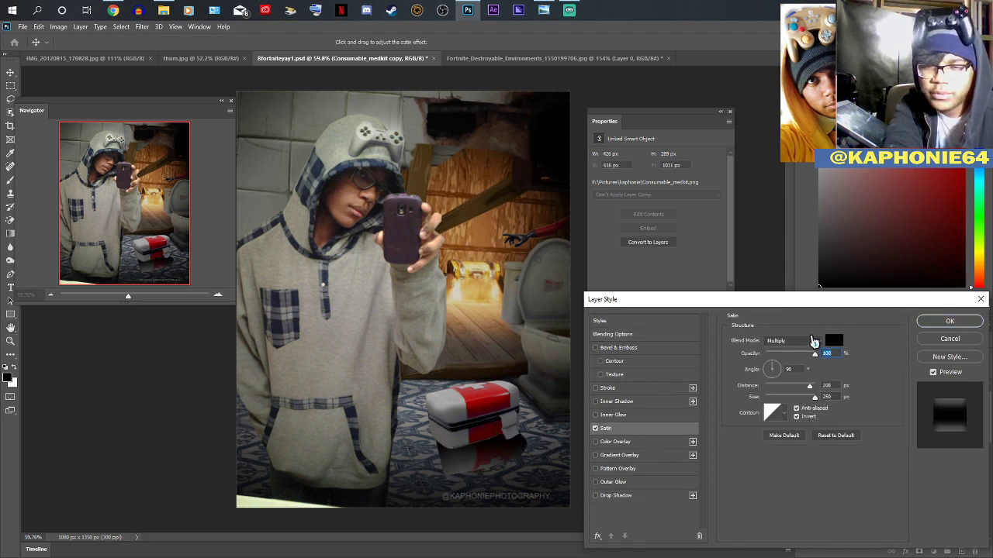
{"action": "left_click", "coordinate": [807, 341]}
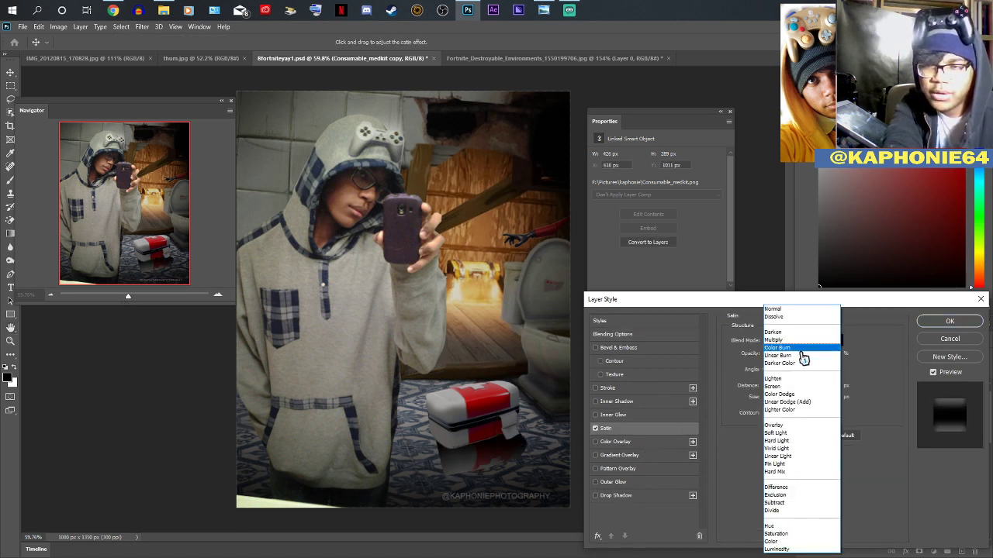
{"action": "left_click", "coordinate": [788, 310]}
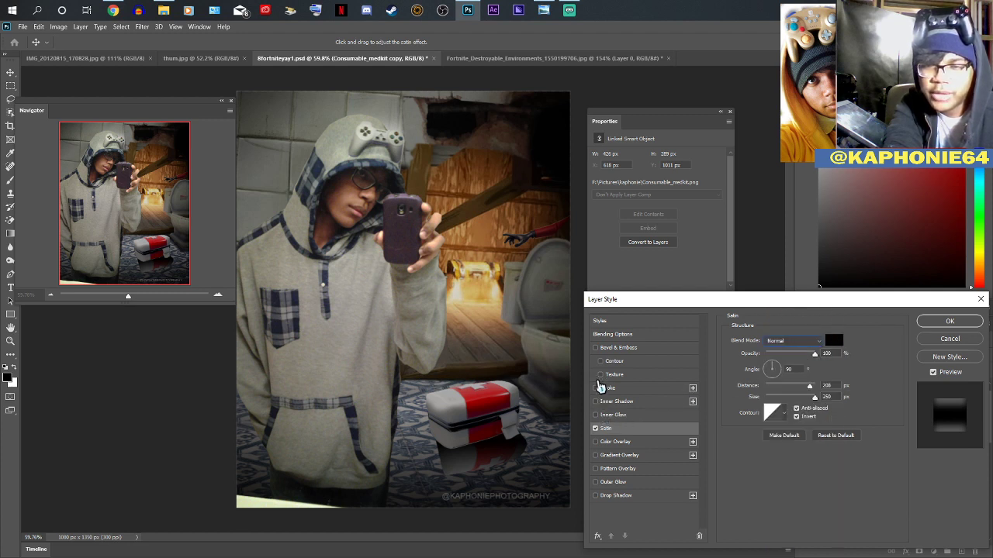
{"action": "left_click", "coordinate": [597, 429]}
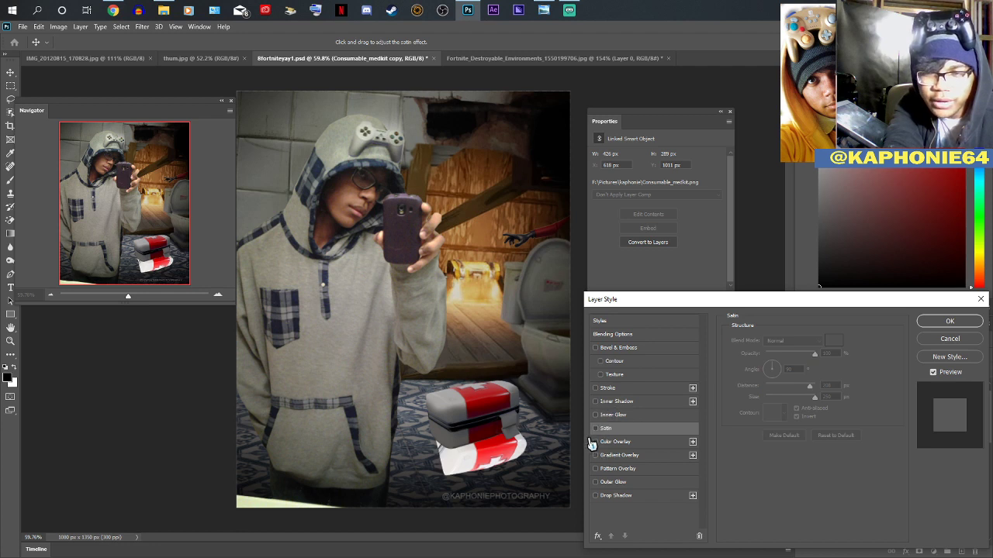
- Give the medkit copy a black (000000) Color Overlay style
{"action": "left_click", "coordinate": [595, 442]}
{"action": "left_click", "coordinate": [833, 342]}
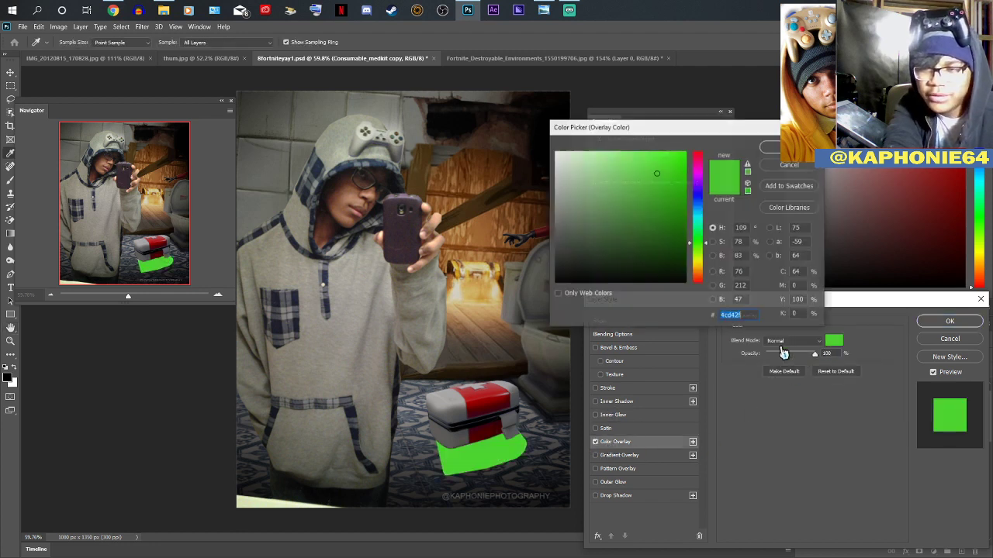
{"action": "type", "text": "000000"}
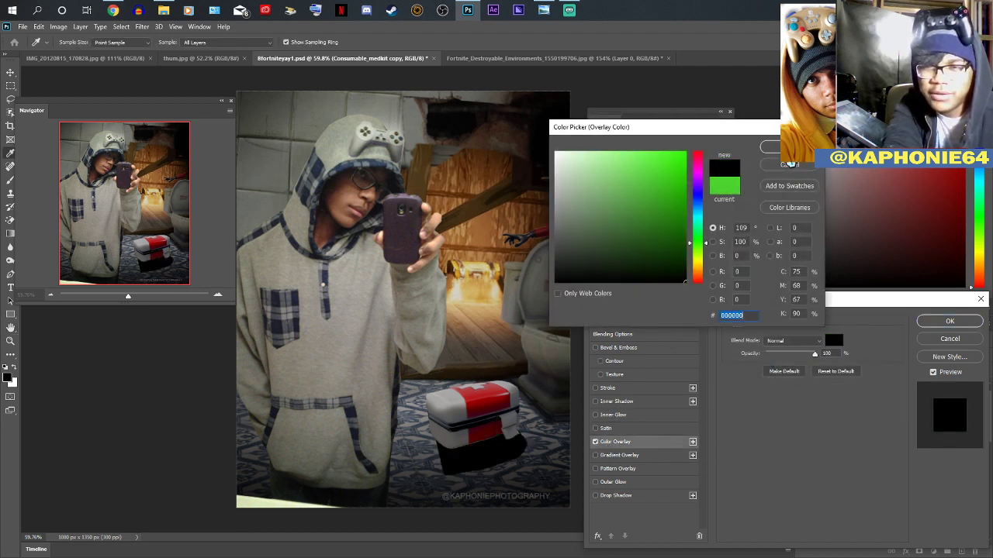
{"action": "left_click", "coordinate": [789, 147]}
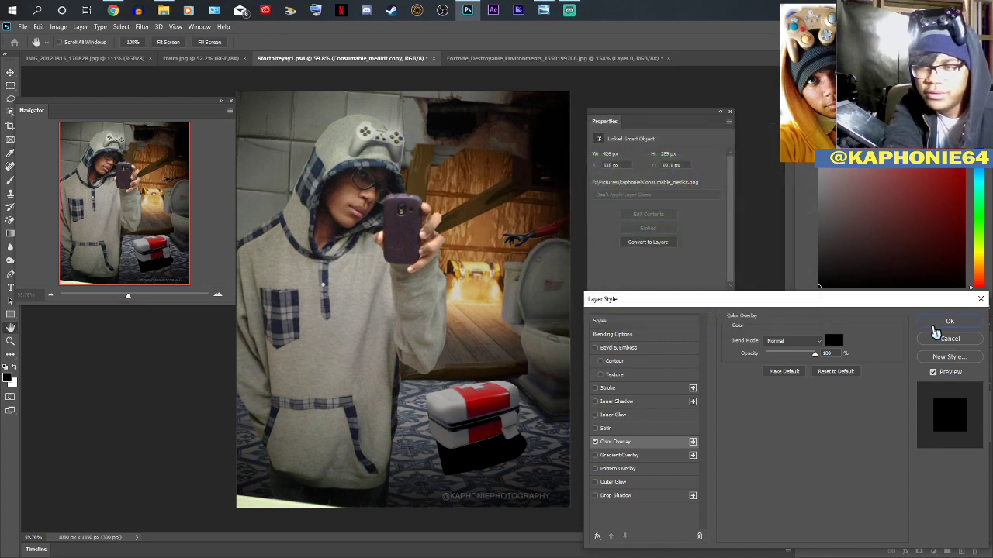
{"action": "left_click", "coordinate": [949, 321]}
- Rasterize the medkit copy layer and its black overlay style
{"action": "right_click", "coordinate": [918, 457]}
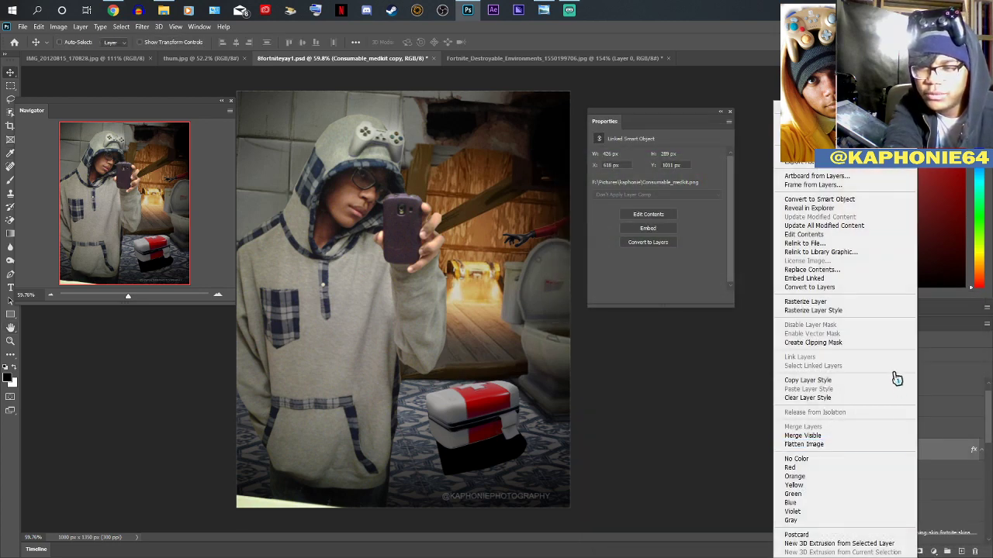
{"action": "left_click", "coordinate": [838, 306]}
{"action": "right_click", "coordinate": [939, 450]}
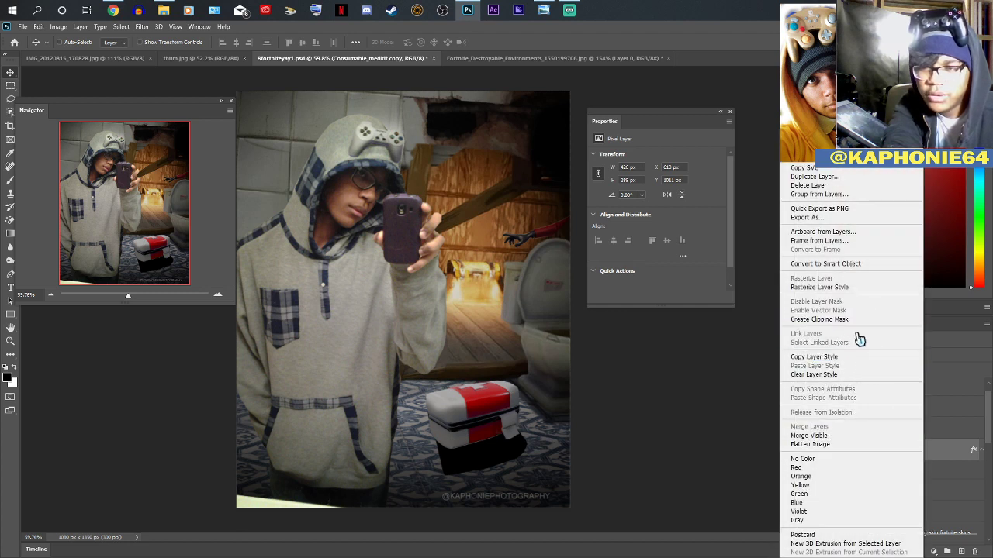
{"action": "left_click", "coordinate": [853, 288]}
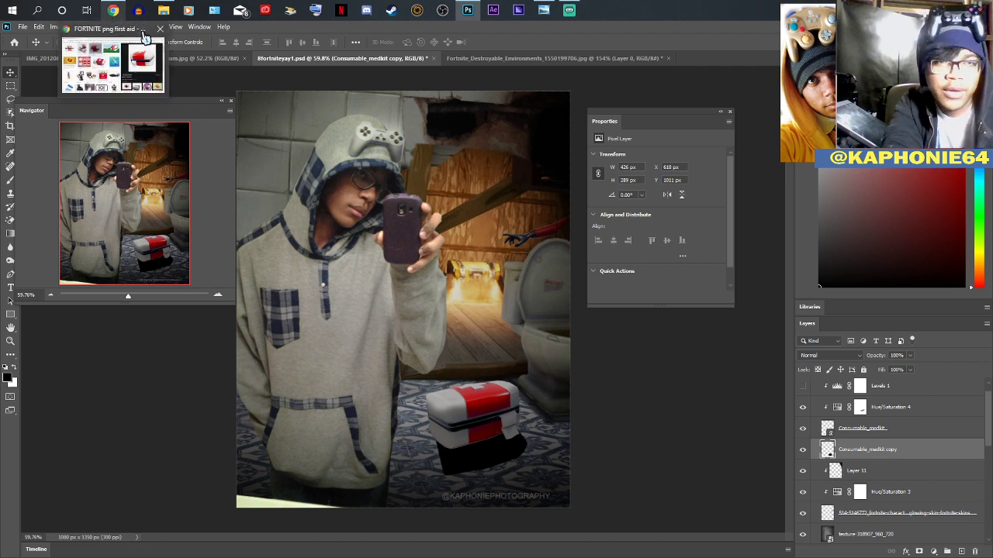
- Gaussian-blur the shadow about 12.5 px and set its layer opacity to 63%
{"action": "left_click", "coordinate": [143, 28]}
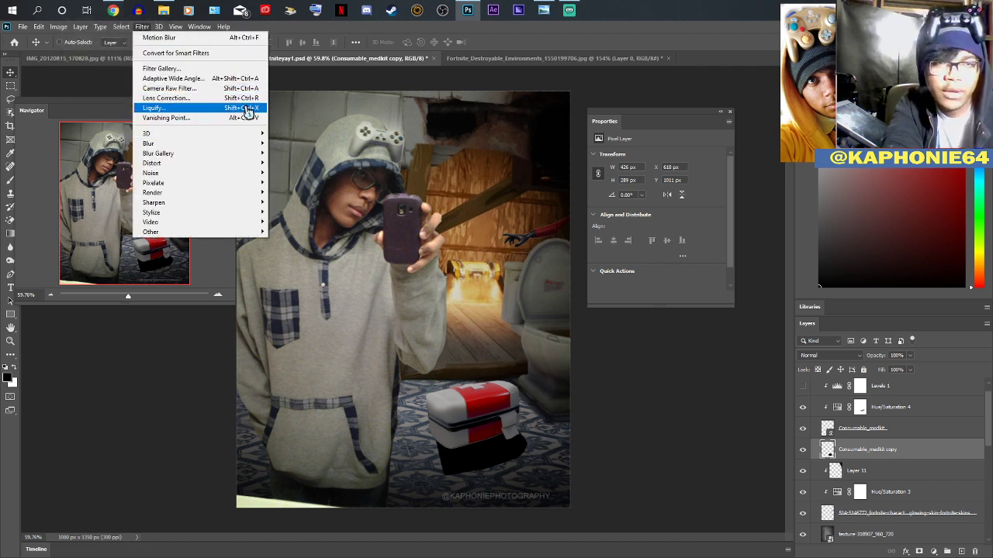
{"action": "mouse_move", "coordinate": [200, 144]}
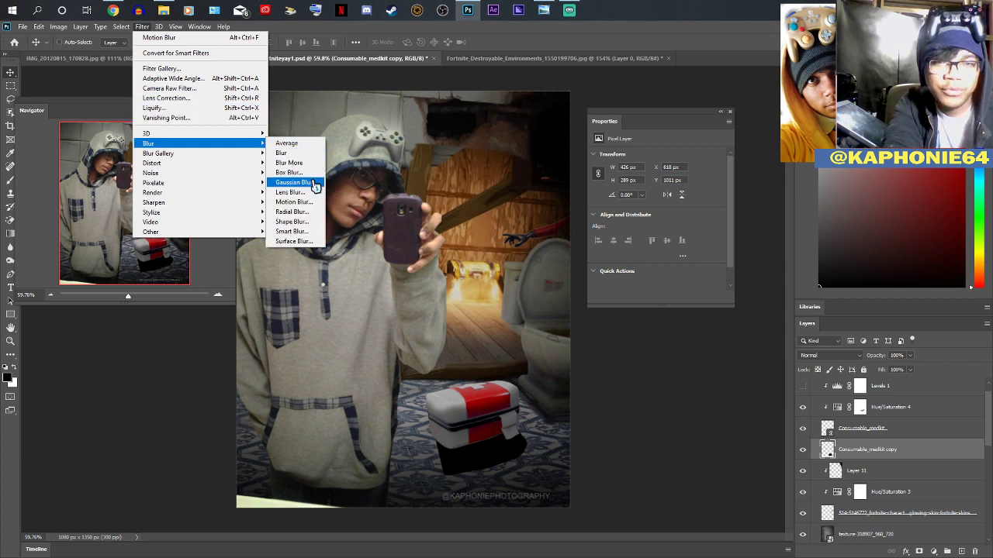
{"action": "left_click", "coordinate": [309, 183]}
{"action": "left_click_drag", "start_coordinate": [683, 424], "coordinate": [653, 427]}
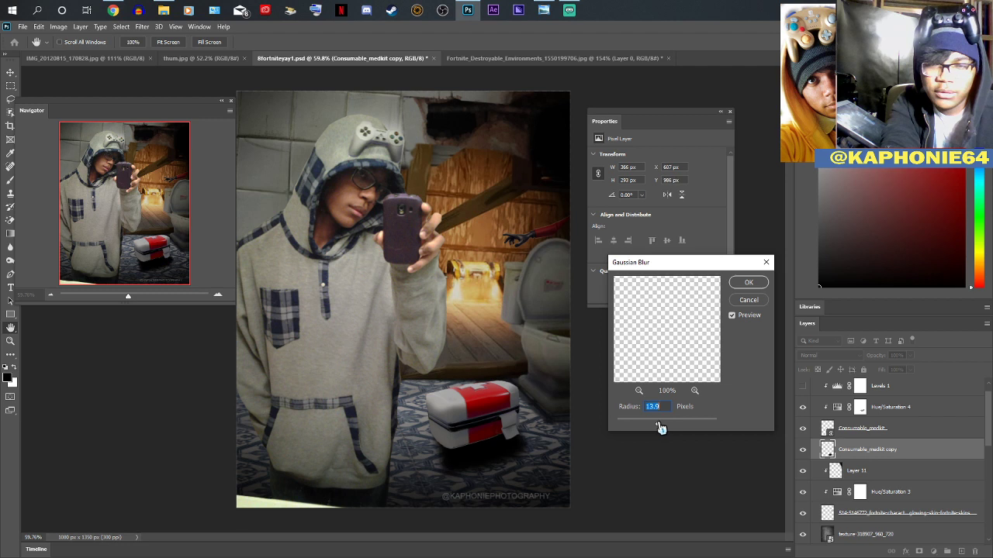
{"action": "left_click", "coordinate": [753, 283]}
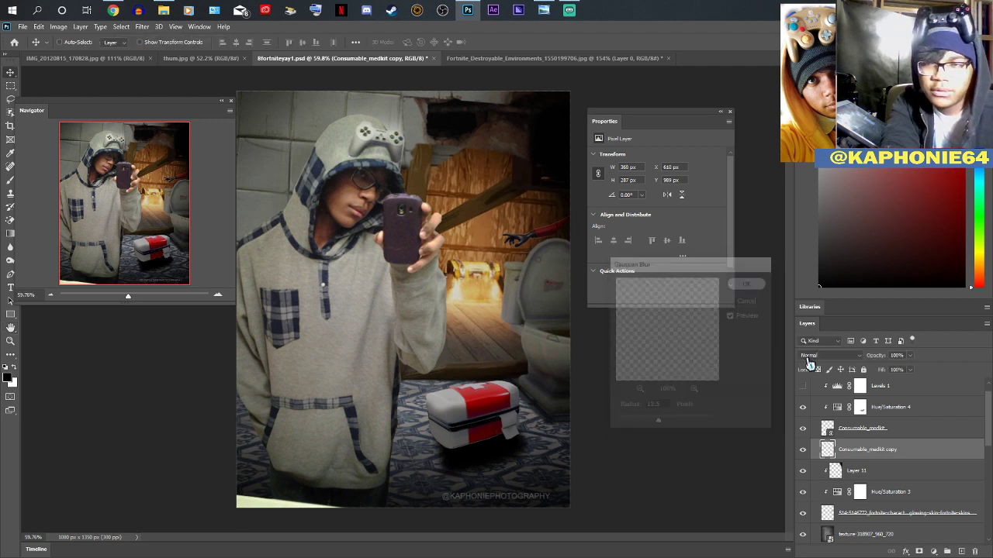
{"action": "left_click", "coordinate": [909, 355]}
{"action": "mouse_move", "coordinate": [906, 367]}
{"action": "left_mouse_down"}
{"action": "mouse_move", "coordinate": [896, 370]}
{"action": "mouse_move", "coordinate": [933, 374]}
{"action": "left_mouse_up"}
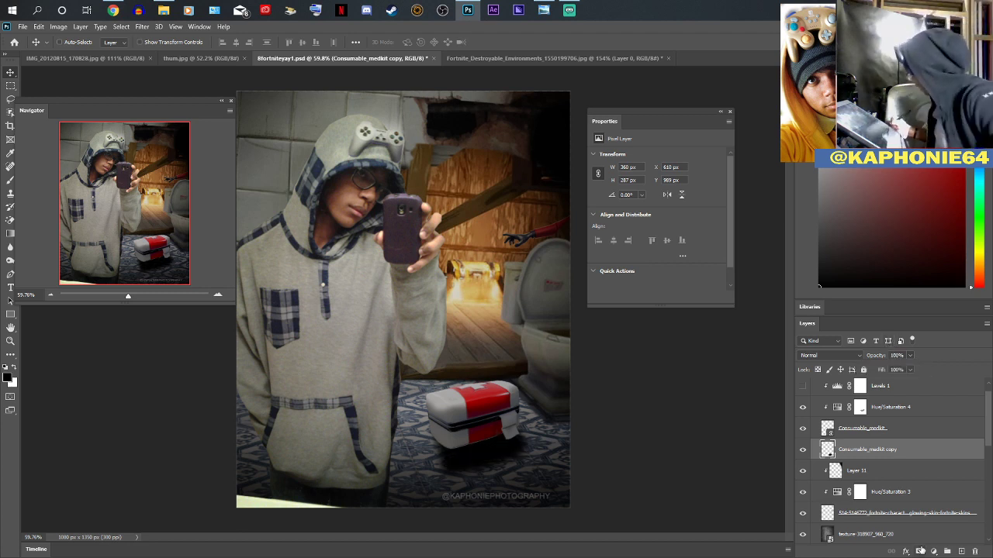
- Add a layer mask to the shadow, resume the music video, and undo a trial mask gradient
{"action": "left_click", "coordinate": [919, 551]}
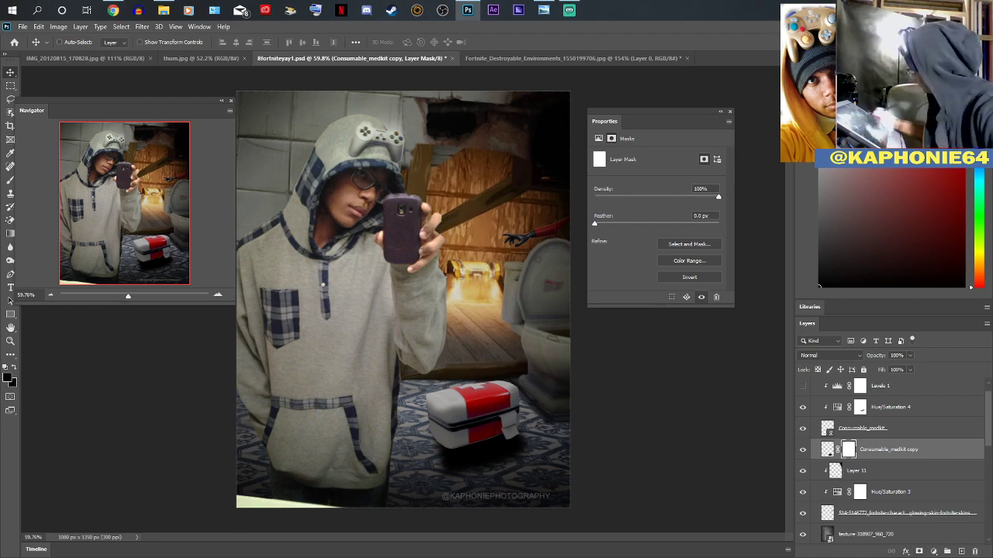
{"action": "left_click", "coordinate": [11, 233]}
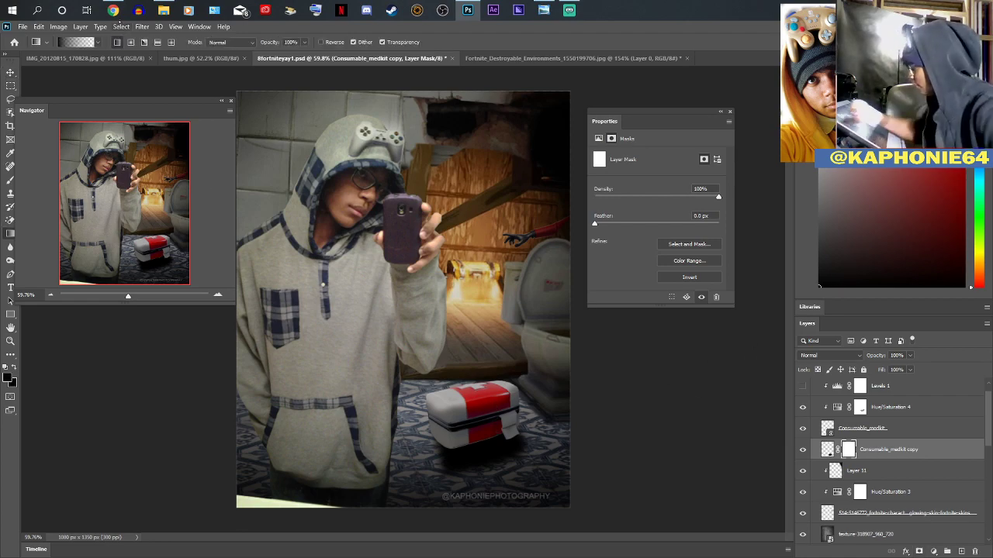
{"action": "left_click", "coordinate": [113, 10]}
{"action": "left_click", "coordinate": [108, 28]}
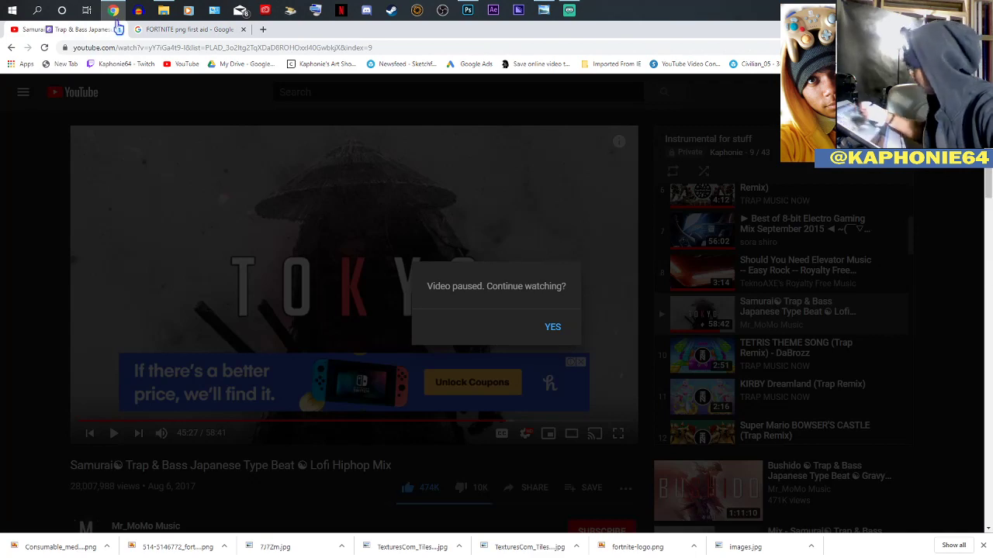
{"action": "left_click", "coordinate": [552, 327]}
{"action": "left_click", "coordinate": [114, 10]}
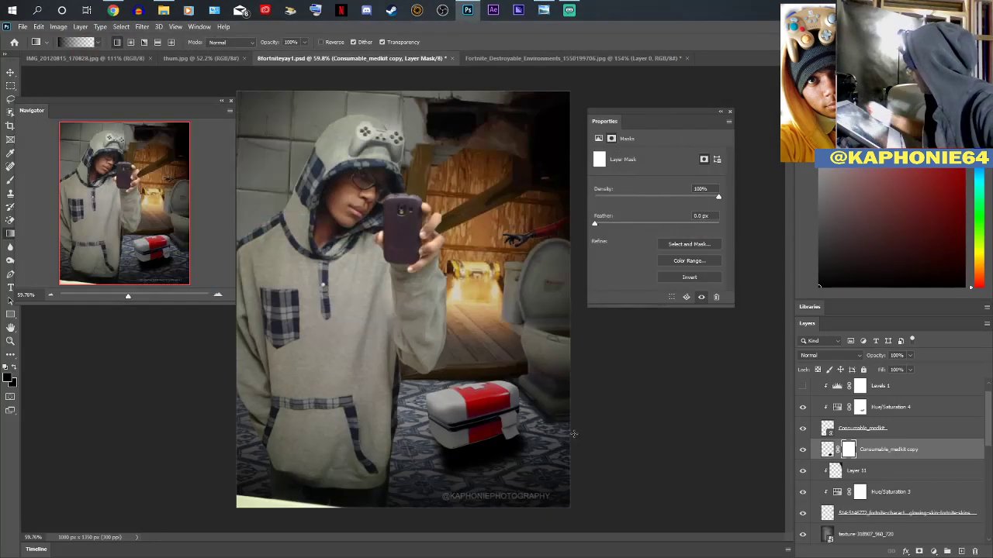
{"action": "left_click_drag", "start_coordinate": [491, 432], "coordinate": [493, 416]}
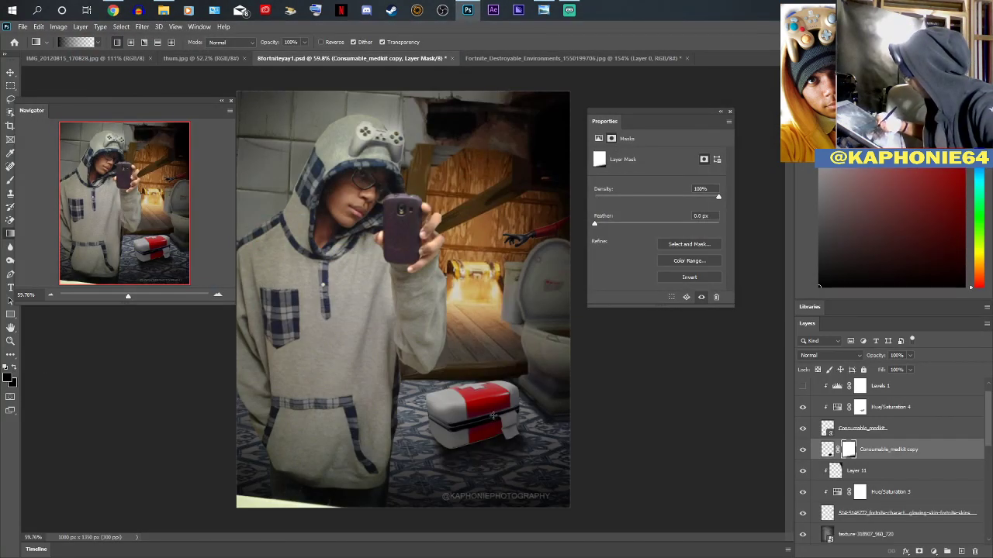
{"action": "key", "text": "ctrl+z"}
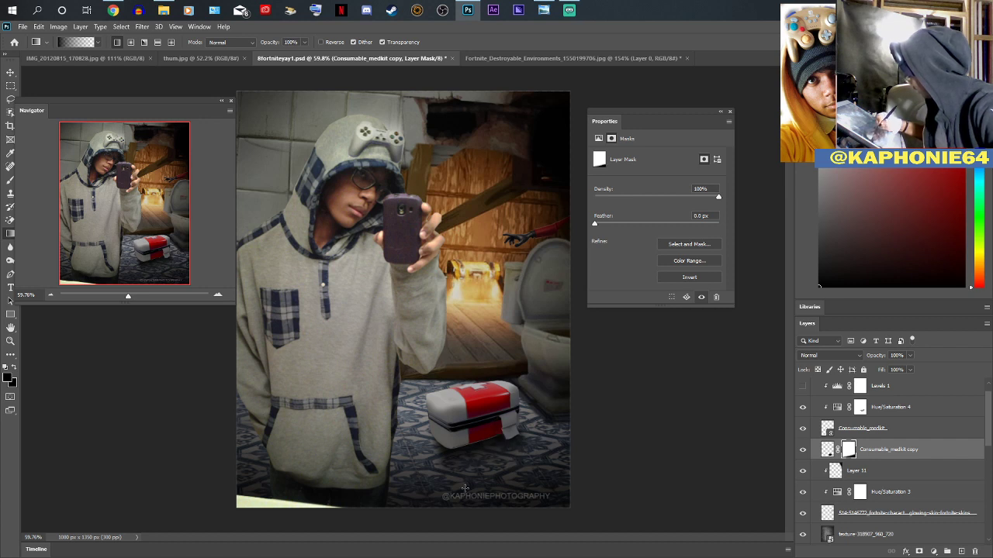
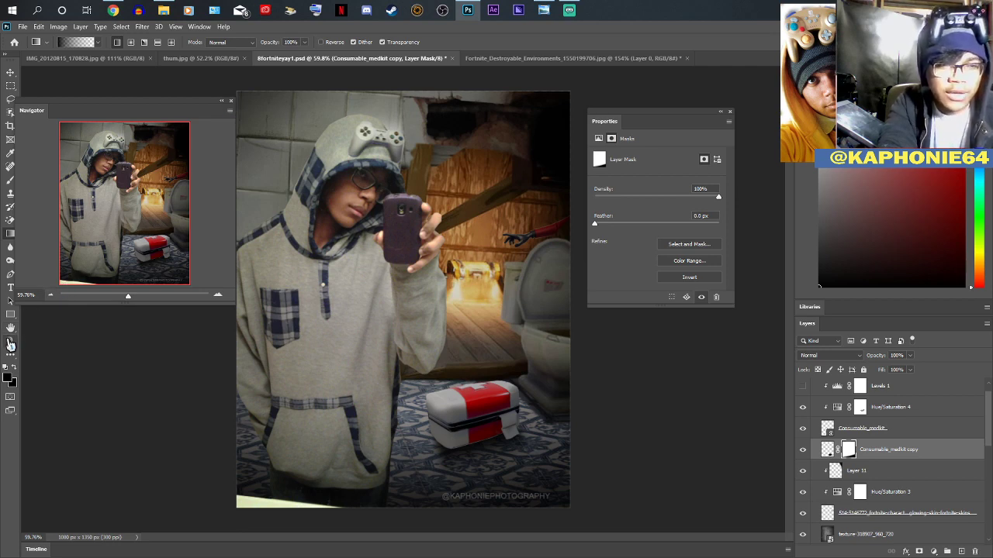
- Zoom in on the medkit and give the Consumable_medkit layer a 0.9-pixel Gaussian Blur
{"action": "key", "text": "z"}
{"action": "left_click", "coordinate": [481, 414]}
{"action": "mouse_move", "coordinate": [481, 414]}
{"action": "left_mouse_down"}
{"action": "mouse_move", "coordinate": [532, 394]}
{"action": "mouse_move", "coordinate": [507, 401]}
{"action": "mouse_move", "coordinate": [521, 395]}
{"action": "left_mouse_up"}
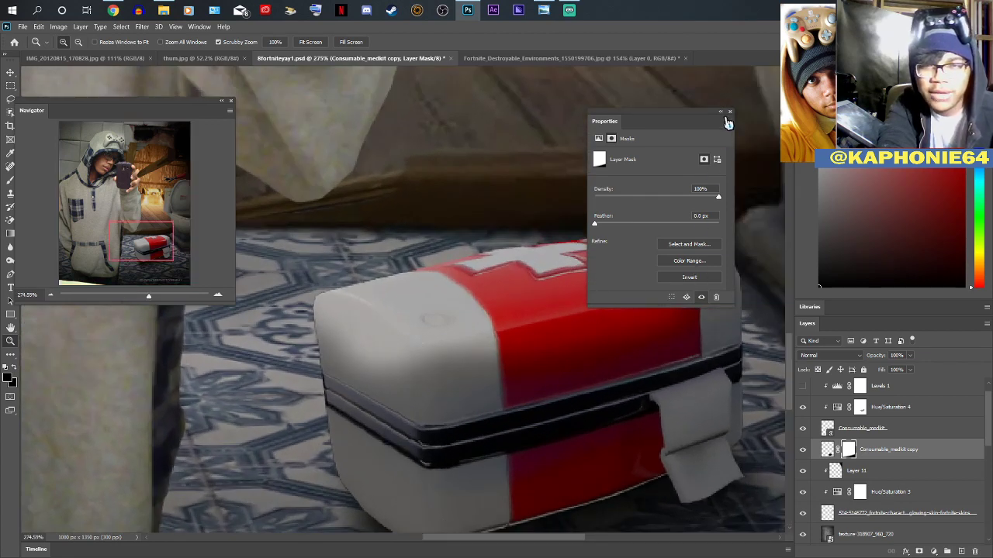
{"action": "left_click", "coordinate": [913, 433]}
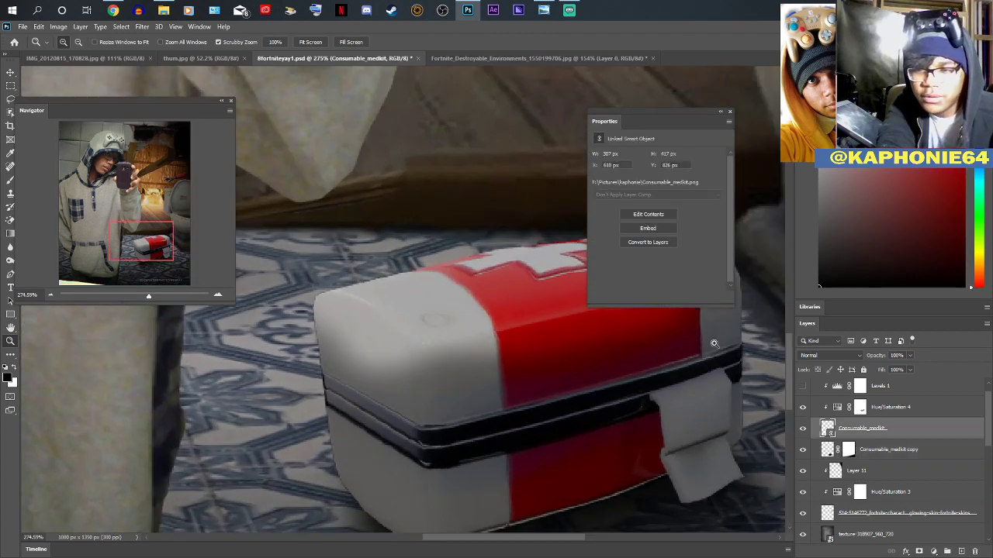
{"action": "left_click", "coordinate": [142, 26]}
{"action": "mouse_move", "coordinate": [148, 144]}
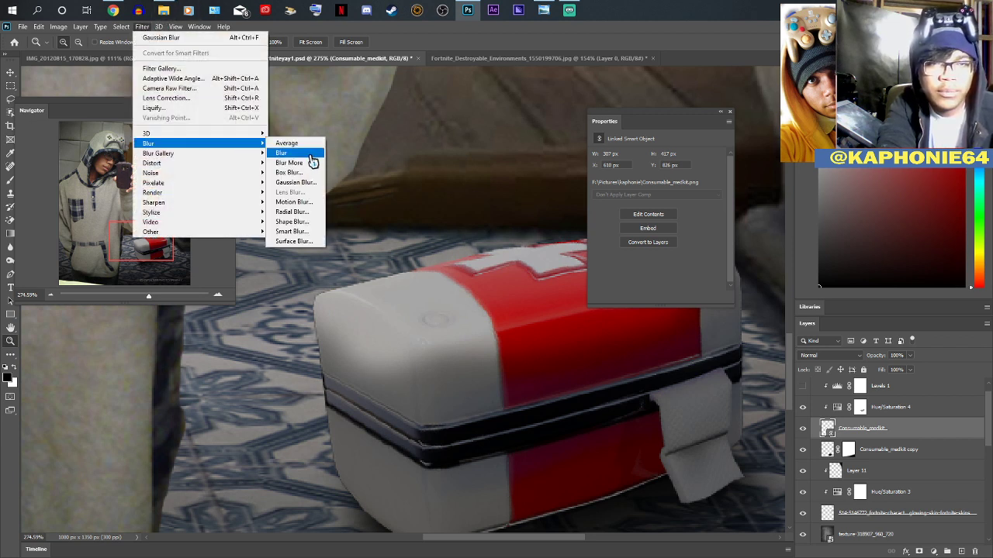
{"action": "left_click", "coordinate": [295, 182]}
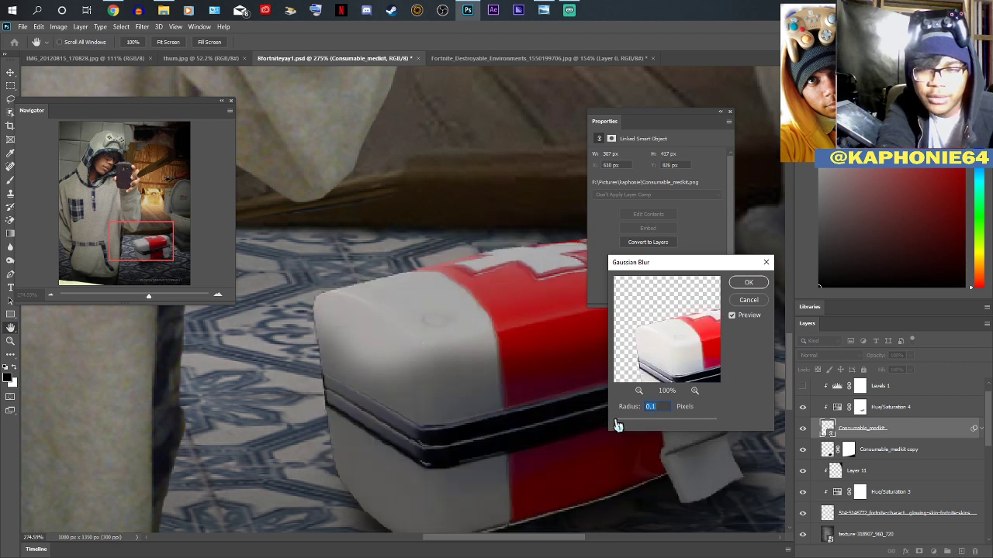
{"action": "left_click_drag", "start_coordinate": [620, 428], "coordinate": [623, 428]}
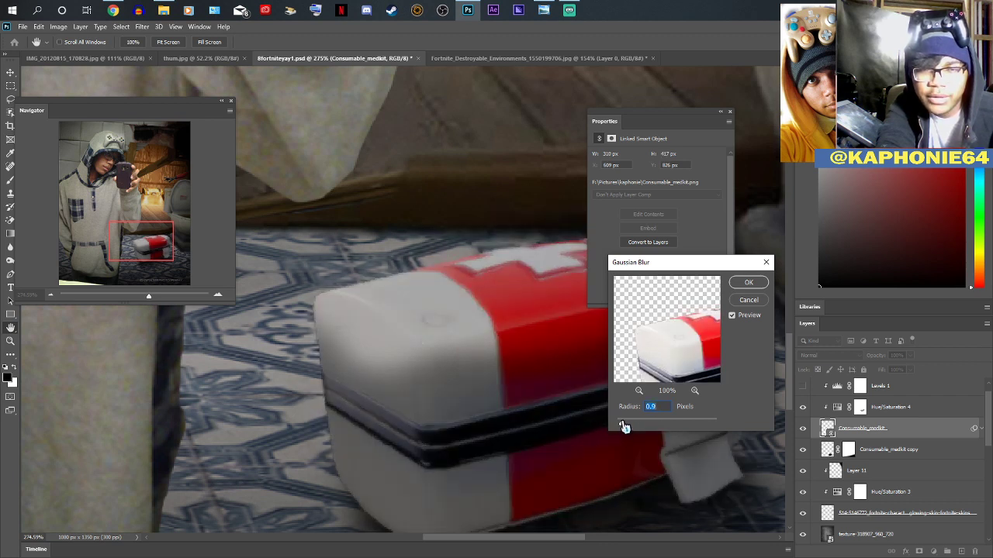
{"action": "left_click", "coordinate": [748, 284]}
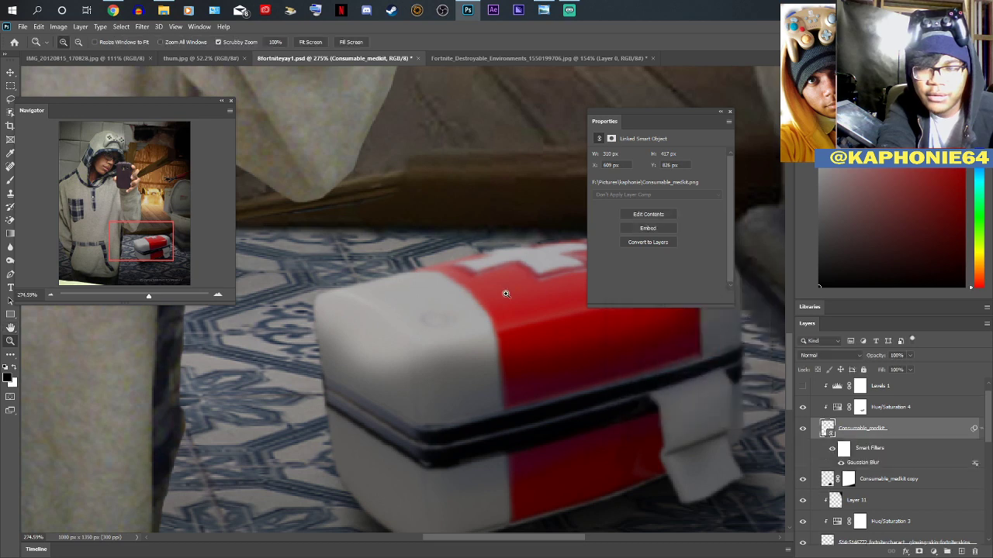
{"action": "key", "text": "ctrl+0"}
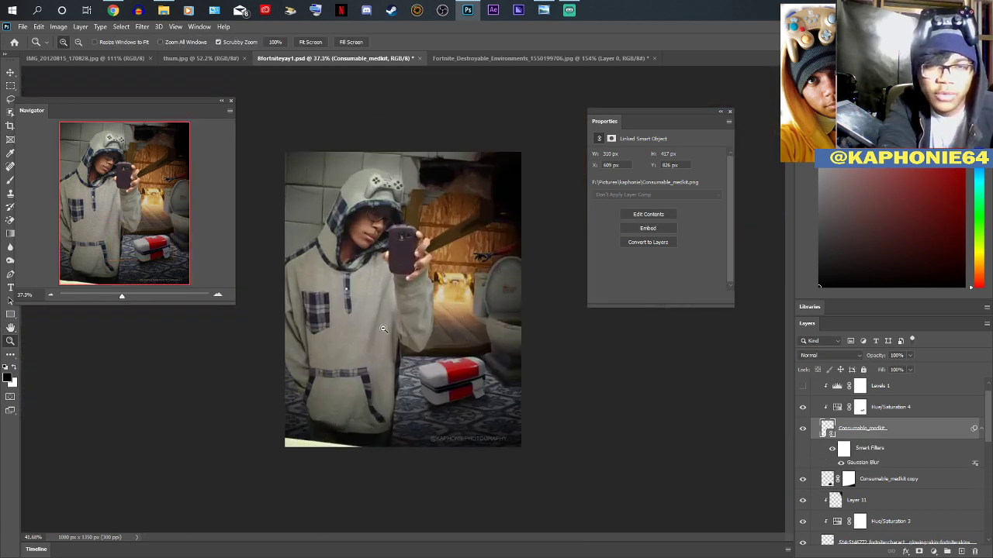
{"action": "left_click_drag", "start_coordinate": [375, 330], "coordinate": [361, 335]}
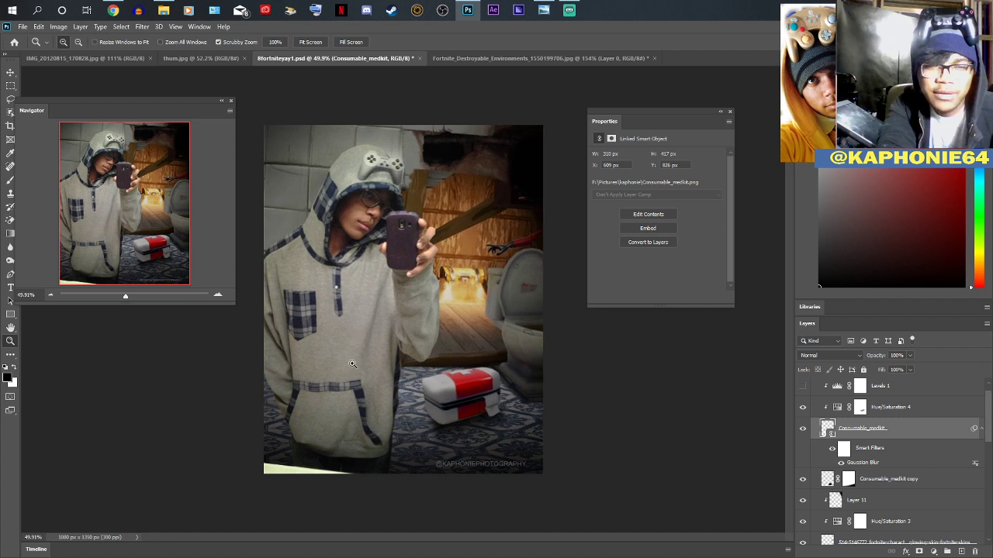
{"action": "left_click_drag", "start_coordinate": [989, 408], "coordinate": [950, 388]}
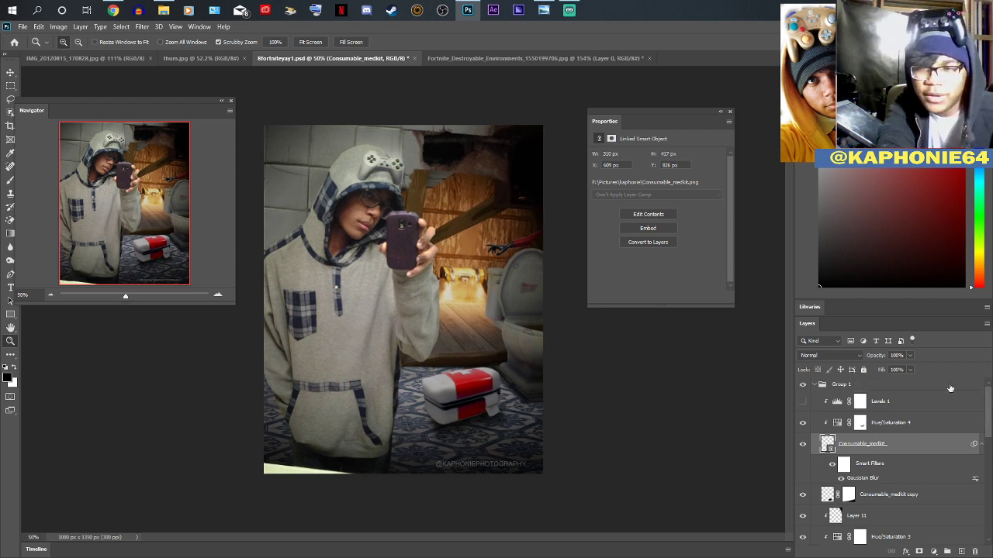
- Add a new layer above Levels 1 and brush dark over the bottom-left light strip
{"action": "left_click", "coordinate": [929, 401]}
{"action": "left_click", "coordinate": [961, 551]}
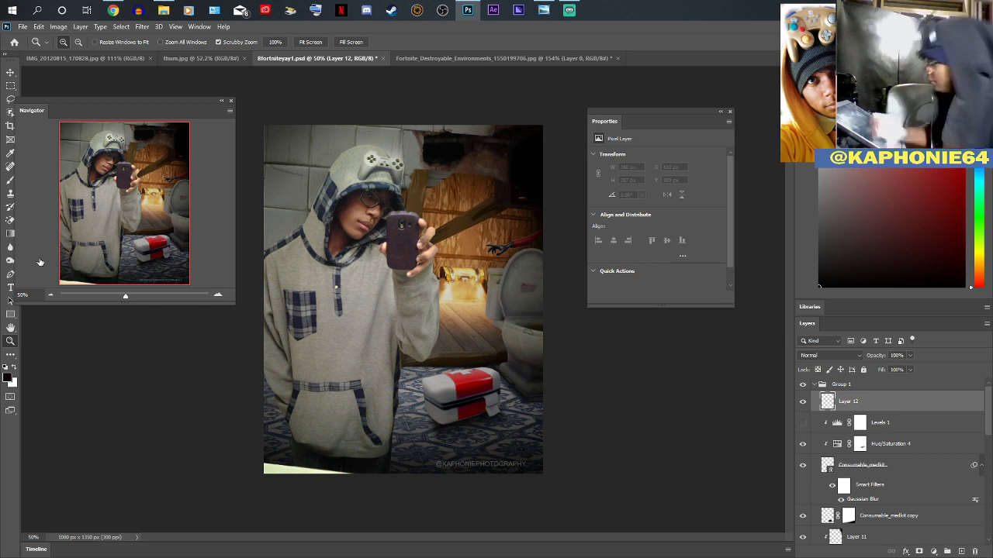
{"action": "left_click", "coordinate": [11, 180]}
{"action": "left_click_drag", "start_coordinate": [262, 468], "coordinate": [304, 468]}
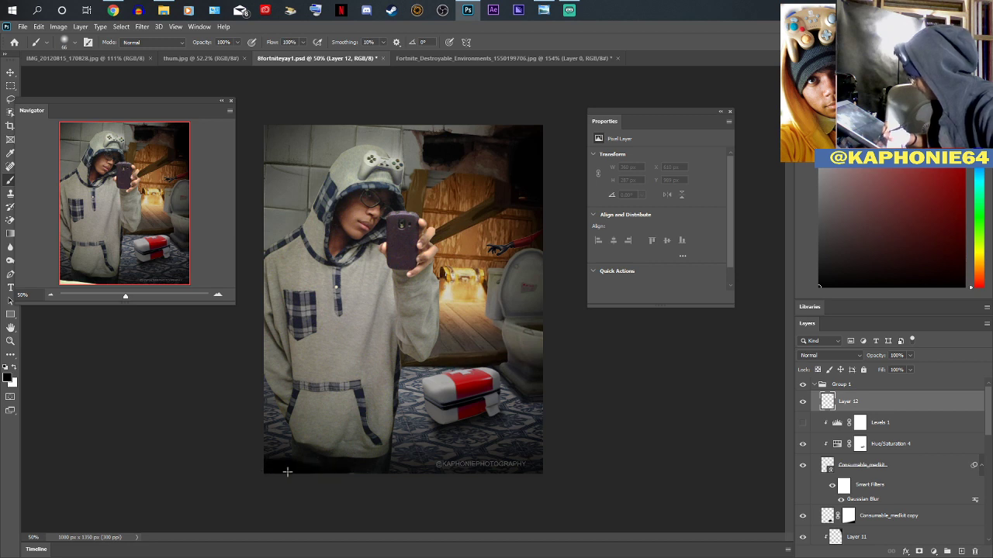
- Fade the brush stroke to 31% and close the Properties panel
{"action": "left_click", "coordinate": [38, 26]}
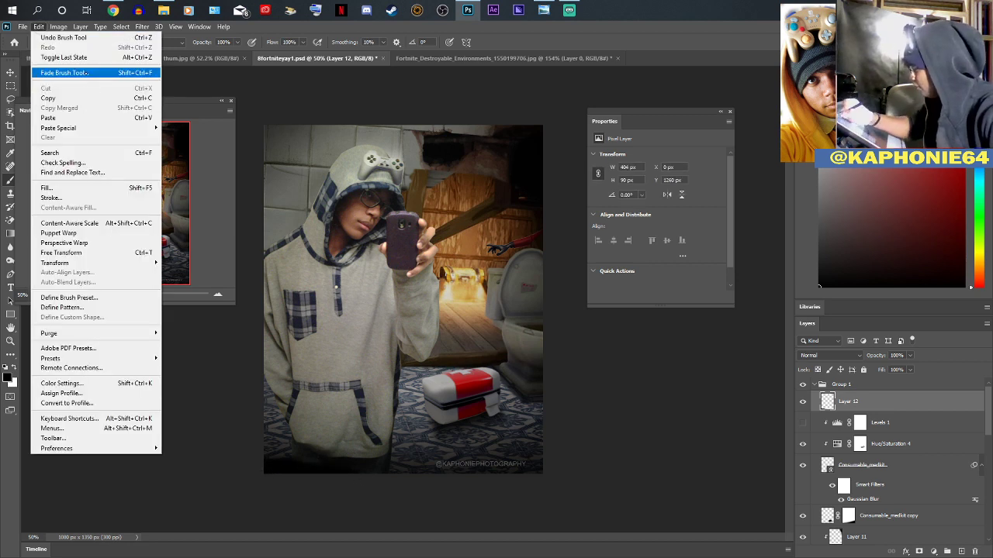
{"action": "left_click", "coordinate": [87, 72]}
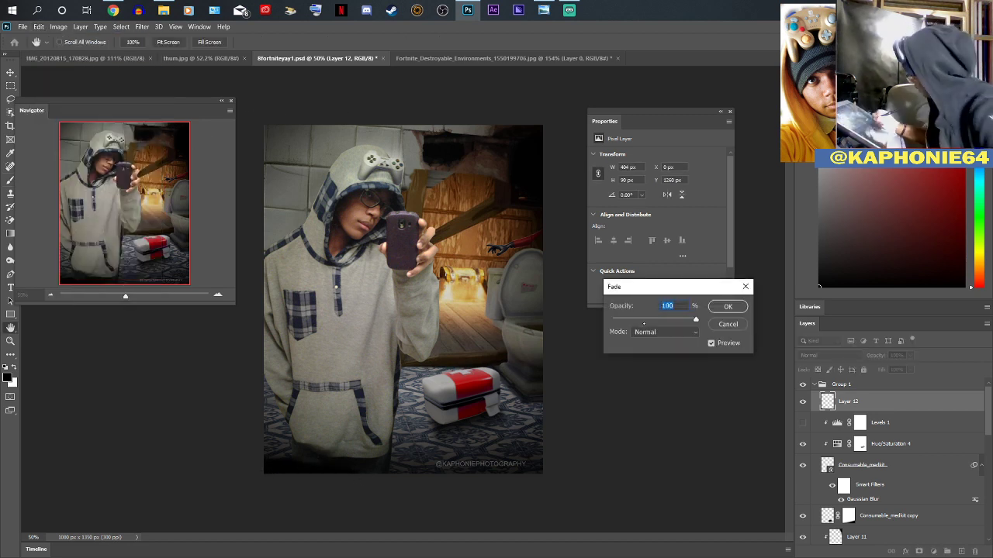
{"action": "left_click_drag", "start_coordinate": [644, 319], "coordinate": [638, 319]}
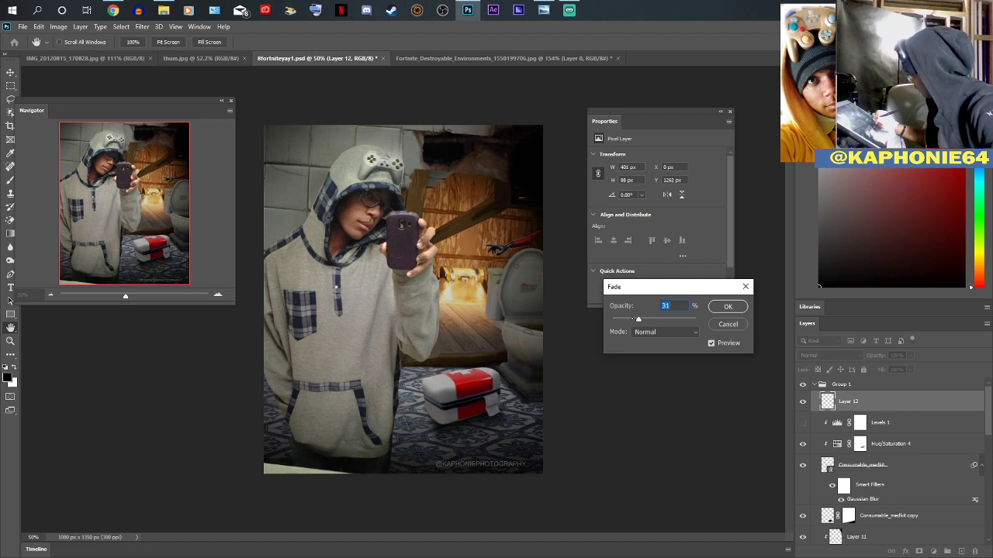
{"action": "key", "text": "Return"}
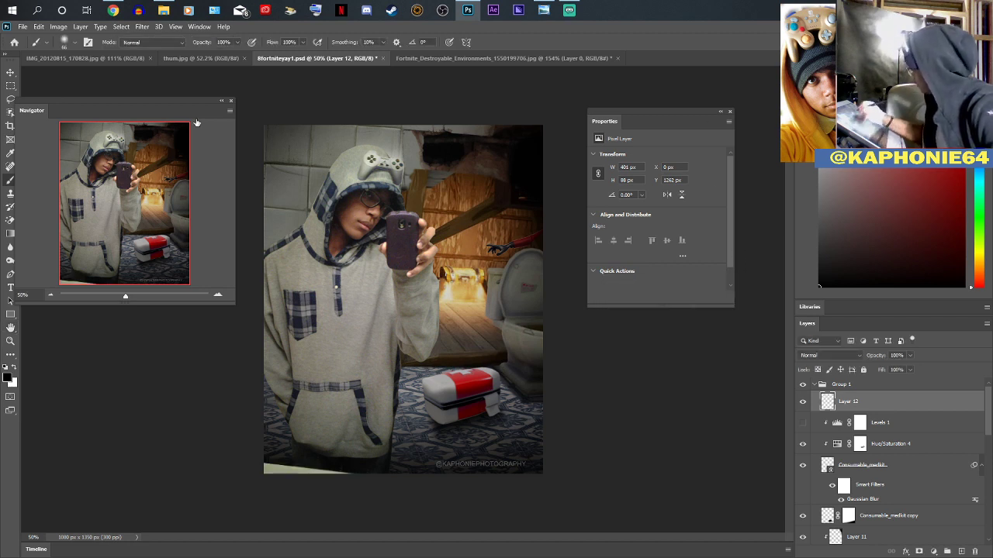
{"action": "left_click", "coordinate": [729, 112]}
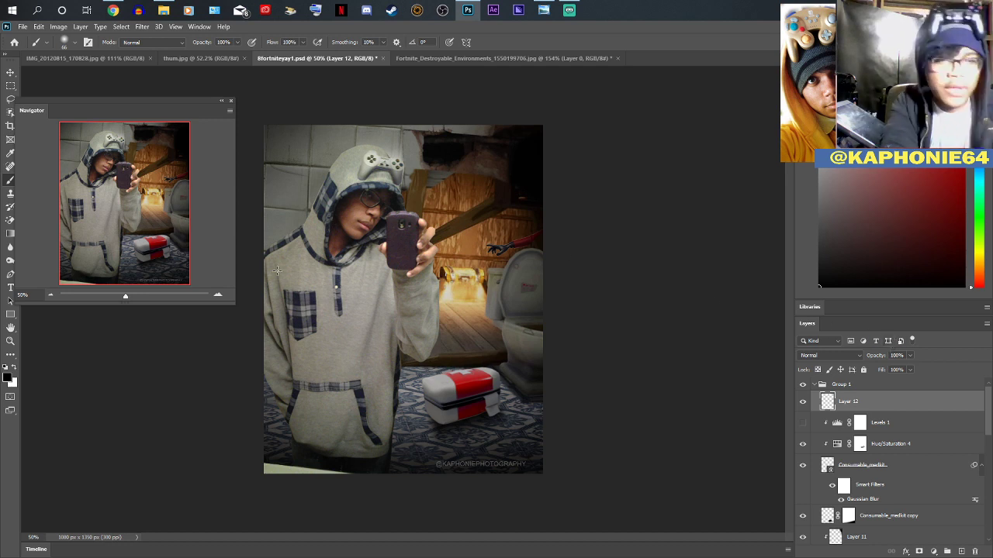
- Select the Fortnite character arm layer and apply a 1.0-pixel Gaussian Blur to it
{"action": "left_click", "coordinate": [10, 341]}
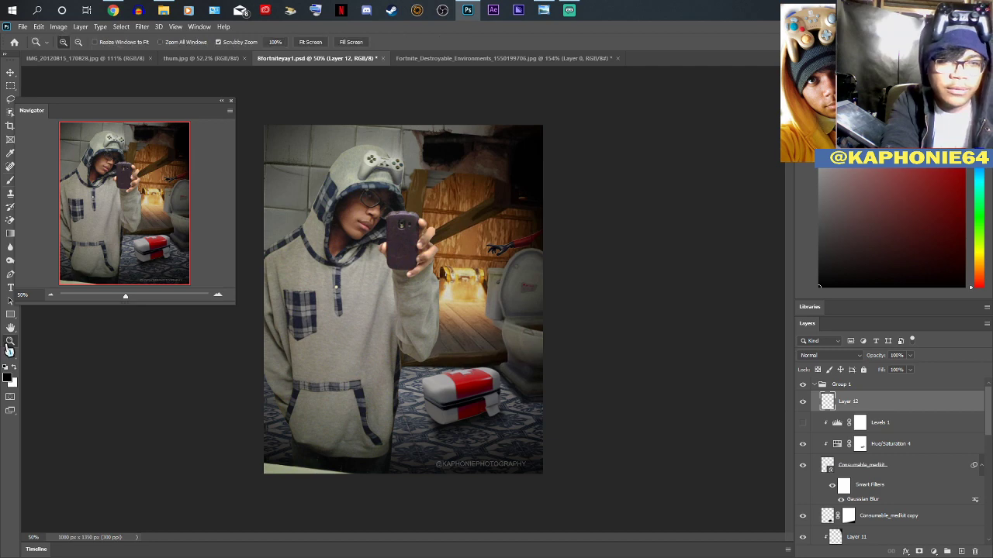
{"action": "left_click_drag", "start_coordinate": [445, 243], "coordinate": [598, 222]}
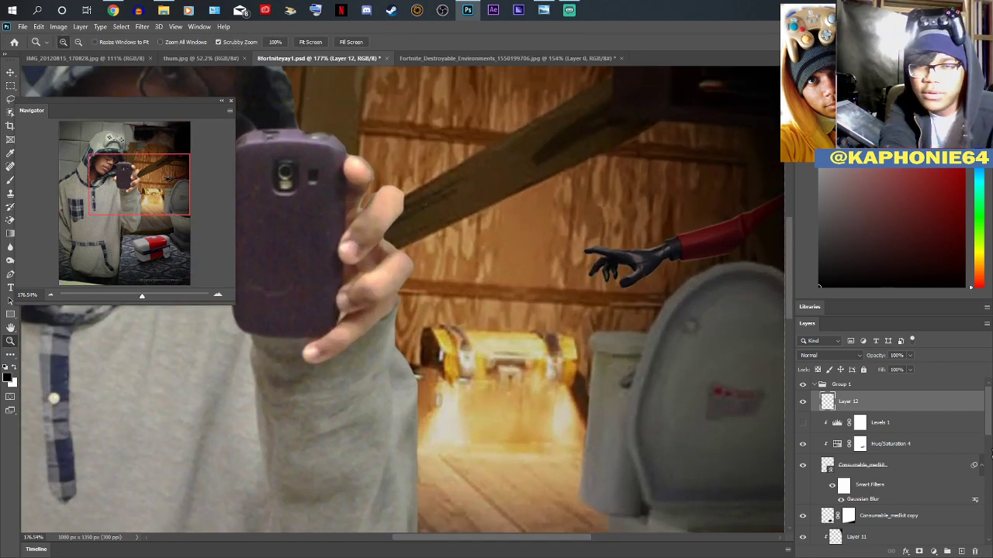
{"action": "left_click_drag", "start_coordinate": [988, 409], "coordinate": [991, 455]}
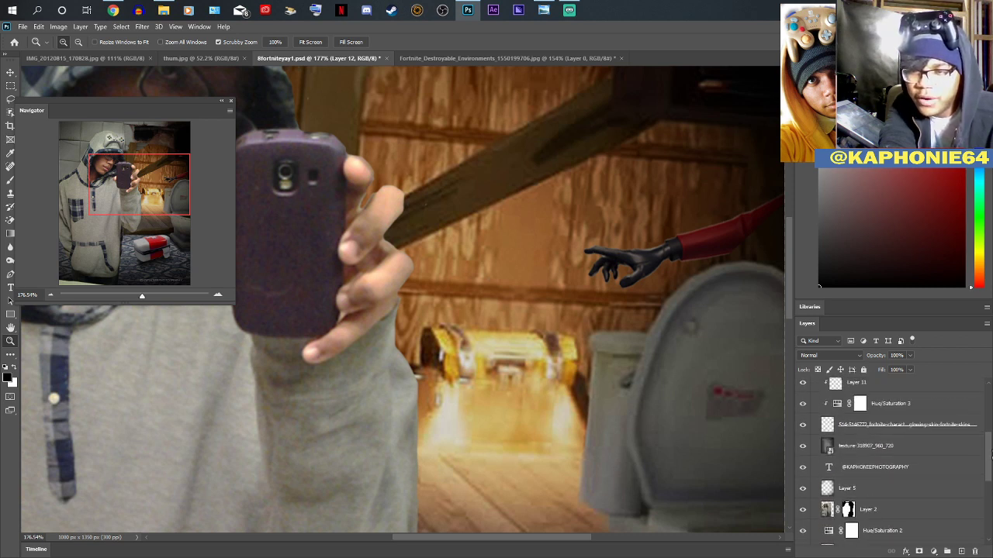
{"action": "left_click", "coordinate": [802, 424]}
{"action": "left_click", "coordinate": [828, 425]}
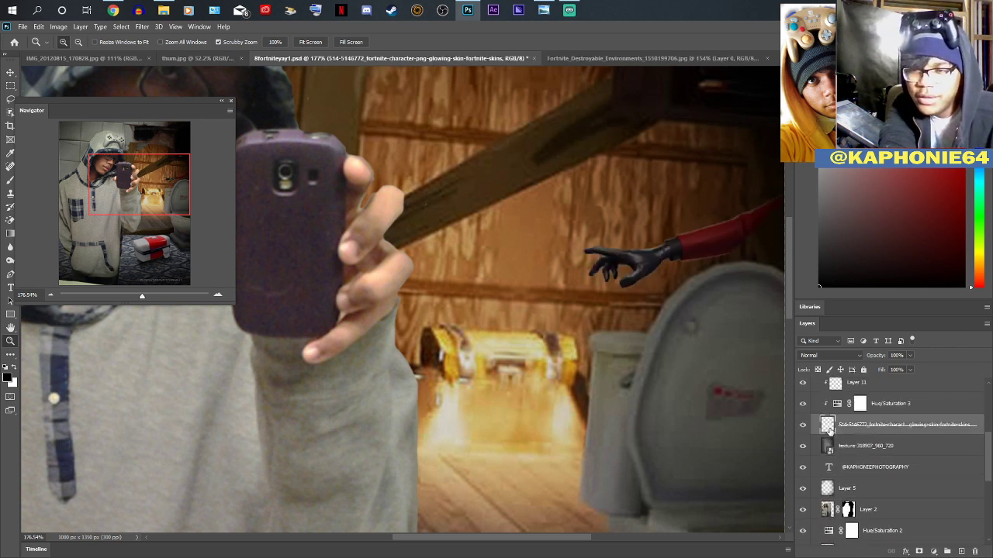
{"action": "left_click", "coordinate": [142, 26]}
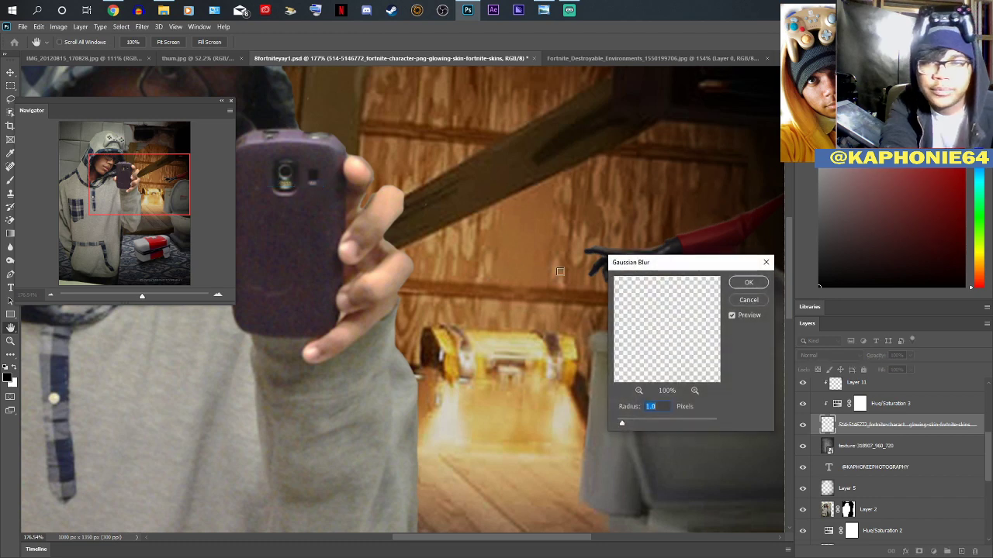
{"action": "left_click_drag", "start_coordinate": [698, 269], "coordinate": [801, 322]}
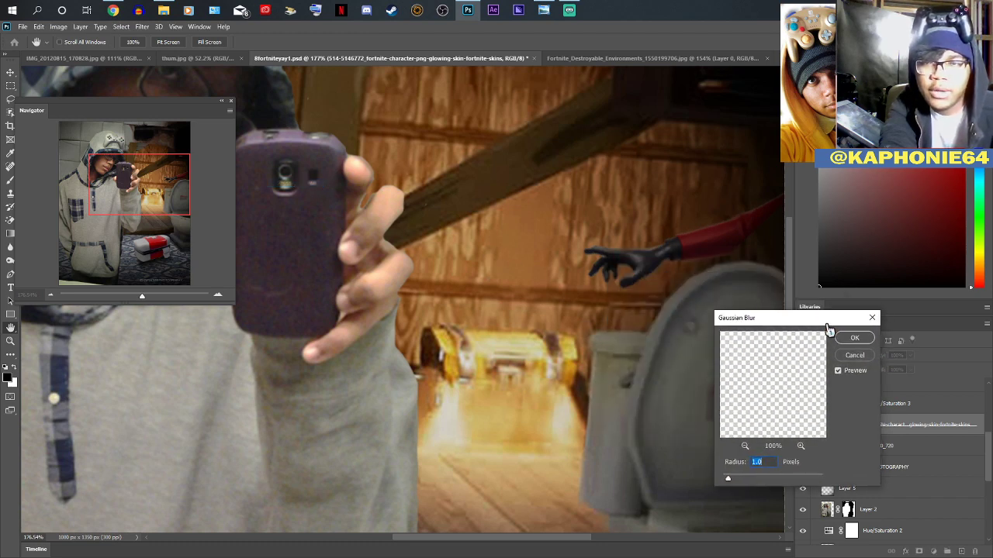
{"action": "left_click", "coordinate": [855, 338]}
{"action": "left_click_drag", "start_coordinate": [698, 243], "coordinate": [590, 244]}
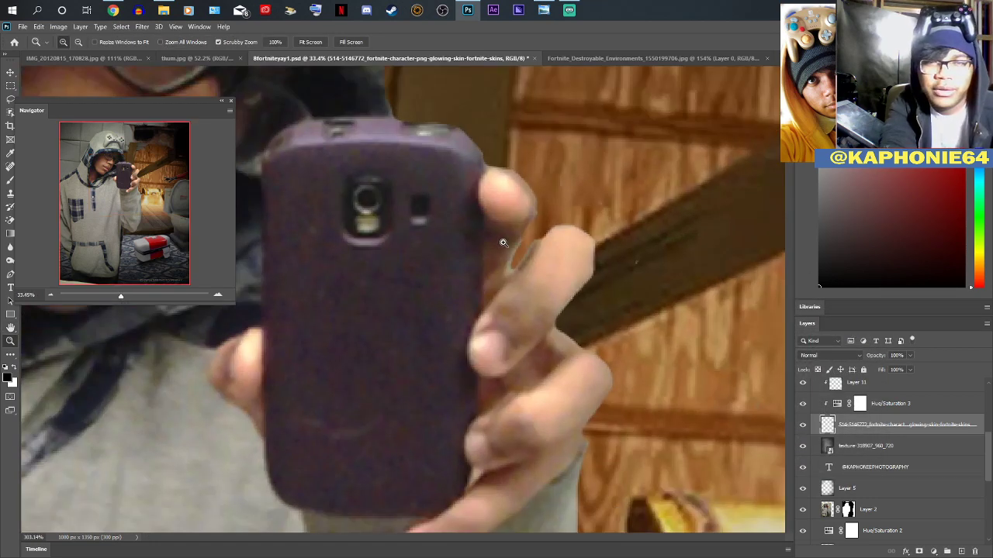
{"action": "mouse_move", "coordinate": [407, 255]}
{"action": "left_mouse_down"}
{"action": "mouse_move", "coordinate": [469, 254]}
{"action": "mouse_move", "coordinate": [379, 231]}
{"action": "mouse_move", "coordinate": [496, 203]}
{"action": "left_mouse_up"}
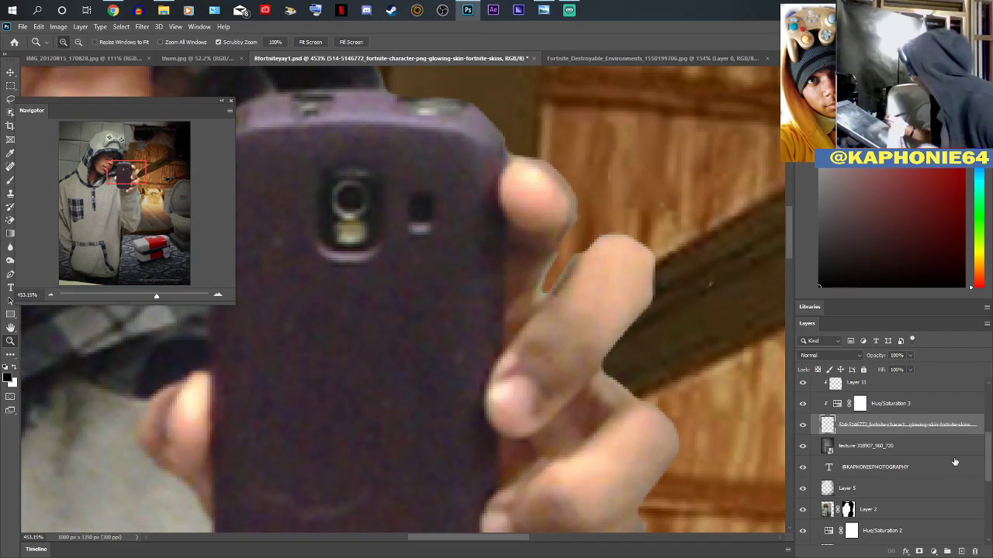
- Select Layer 2's mask and set the Brush size to 6 px
{"action": "left_click", "coordinate": [847, 509]}
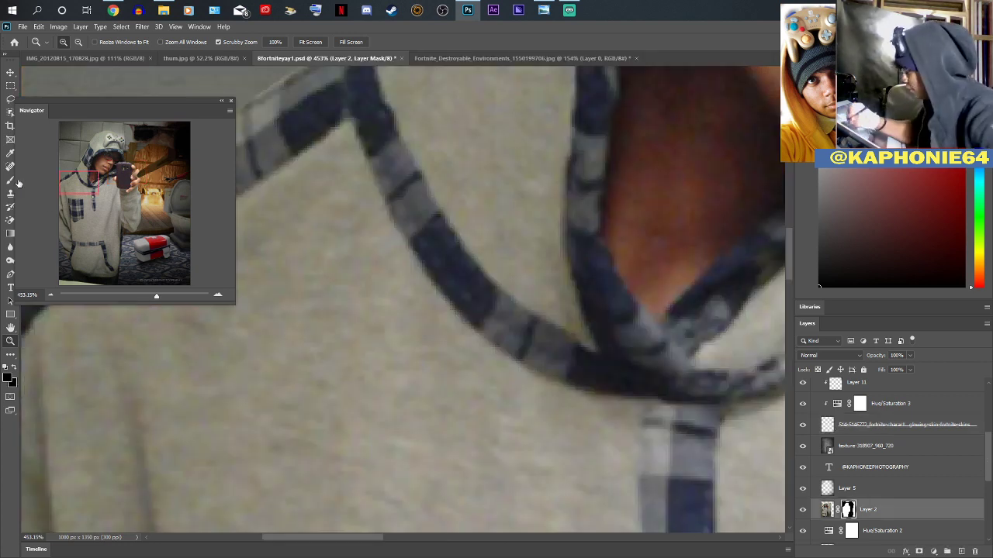
{"action": "left_click", "coordinate": [79, 183]}
{"action": "key", "text": "b"}
{"action": "right_click", "coordinate": [68, 85]}
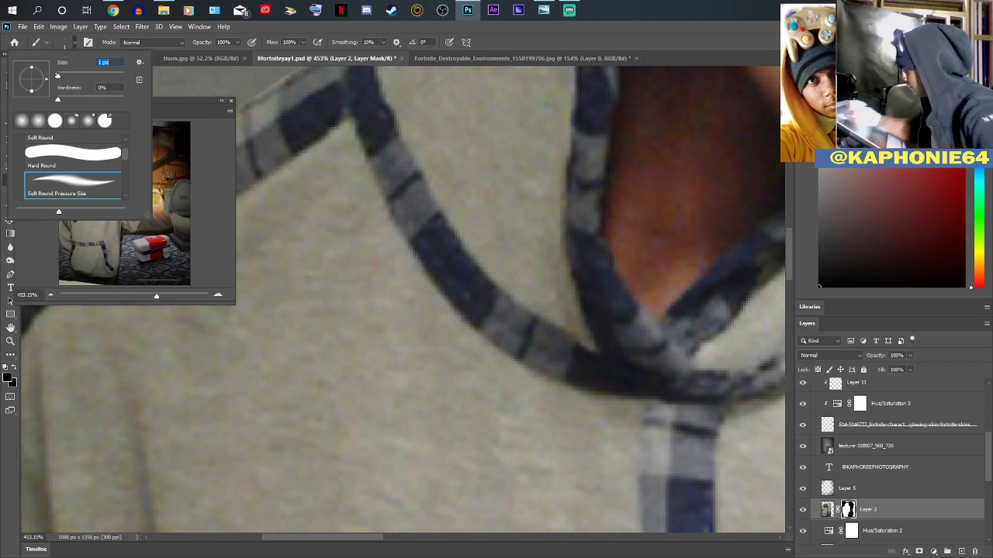
{"action": "key", "text": "bracketright"}
{"action": "key", "text": "bracketright"}
{"action": "key", "text": "bracketright"}
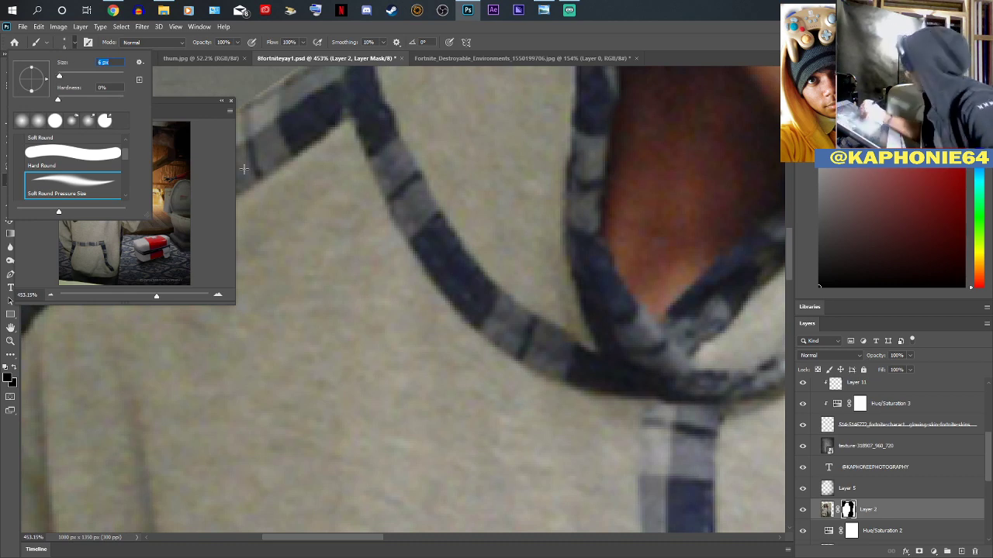
{"action": "key", "text": "Return"}
- Paint black on the mask along the fingertip, upper-left and lower finger edges
{"action": "left_click_drag", "start_coordinate": [87, 183], "coordinate": [142, 177]}
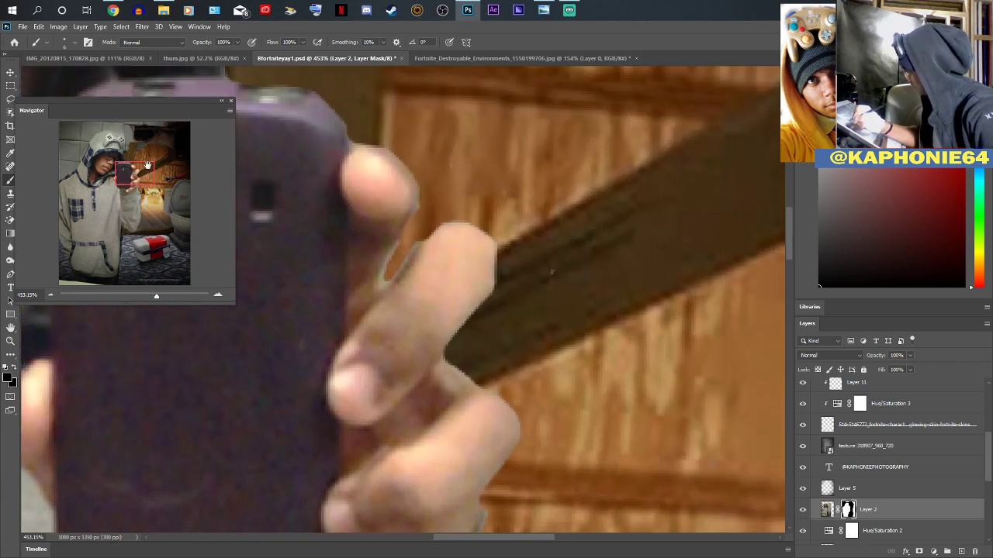
{"action": "left_click_drag", "start_coordinate": [381, 282], "coordinate": [387, 271]}
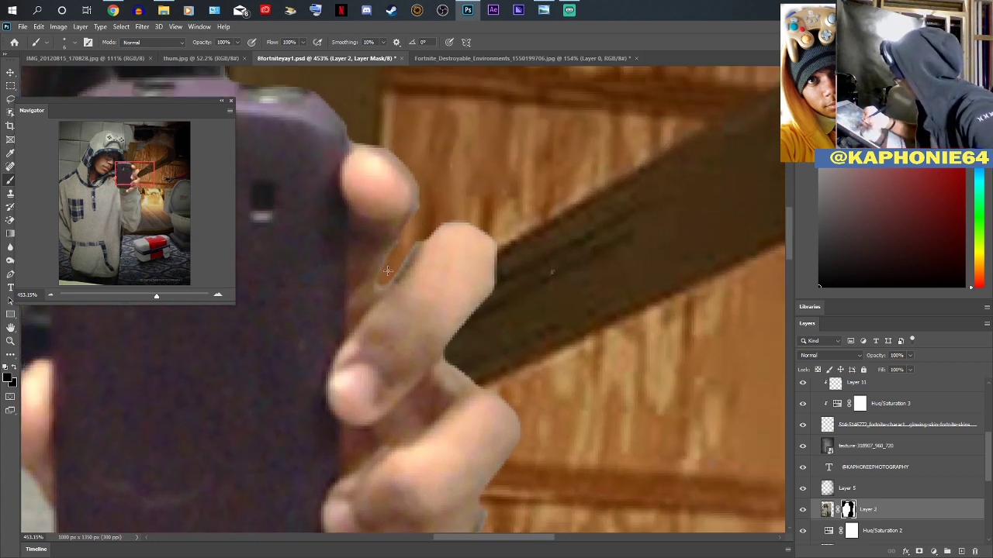
{"action": "left_click_drag", "start_coordinate": [421, 237], "coordinate": [380, 287]}
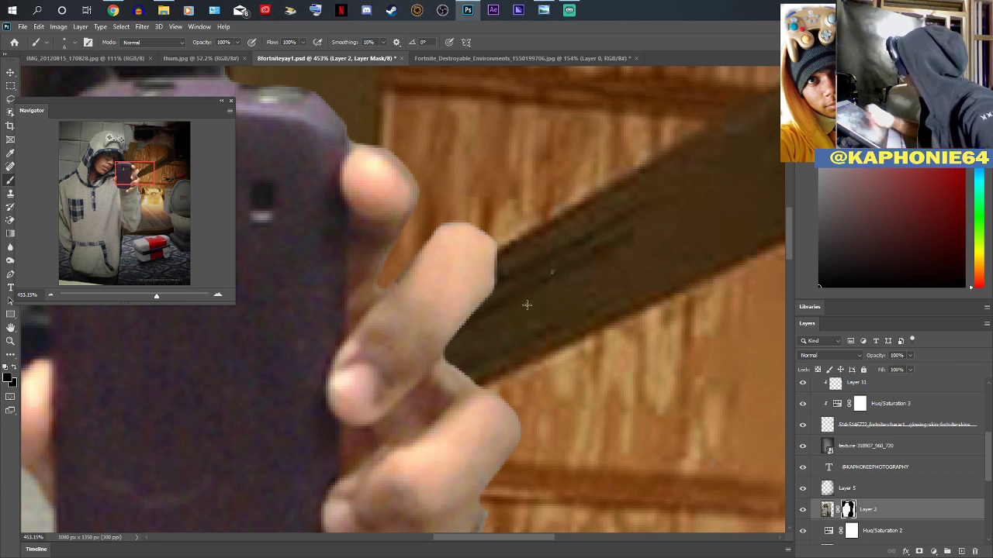
{"action": "left_click_drag", "start_coordinate": [458, 355], "coordinate": [456, 362]}
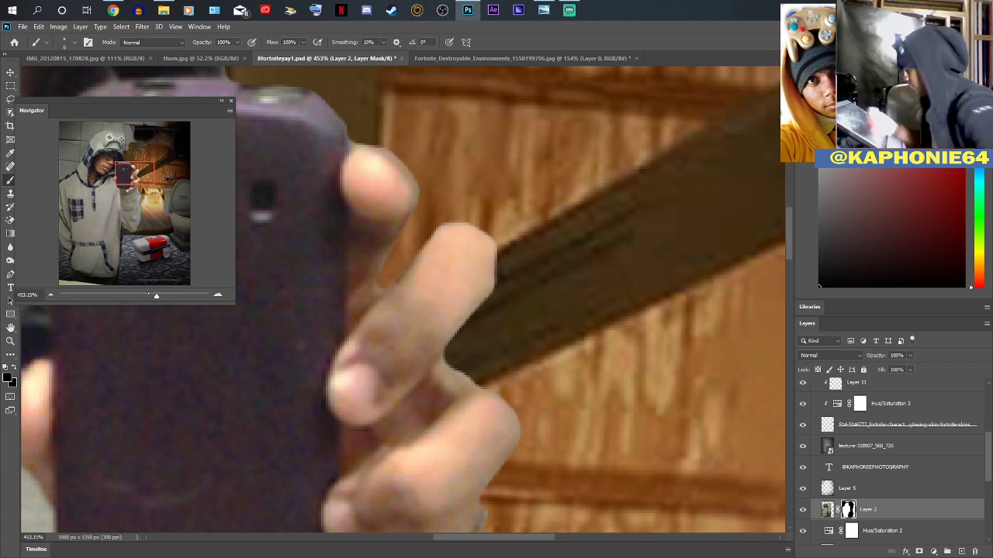
- Review the face, hood and controller edges, then zoom out to the whole image
{"action": "scroll", "coordinate": [403, 303], "scroll_direction": "down", "scroll_amount": 3}
{"action": "scroll", "coordinate": [404, 302], "scroll_direction": "down", "scroll_amount": 3}
{"action": "scroll", "coordinate": [404, 303], "scroll_direction": "up", "scroll_amount": 2}
{"action": "scroll", "coordinate": [403, 302], "scroll_direction": "up", "scroll_amount": 1}
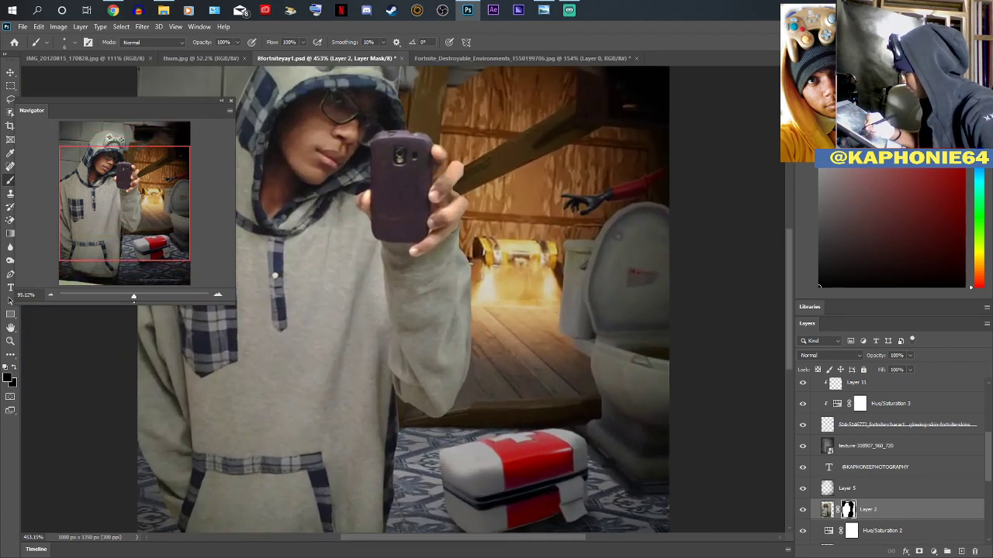
{"action": "scroll", "coordinate": [400, 304], "scroll_direction": "down", "scroll_amount": 1}
{"action": "scroll", "coordinate": [399, 304], "scroll_direction": "down", "scroll_amount": 1}
{"action": "left_click_drag", "start_coordinate": [129, 303], "coordinate": [125, 298]}
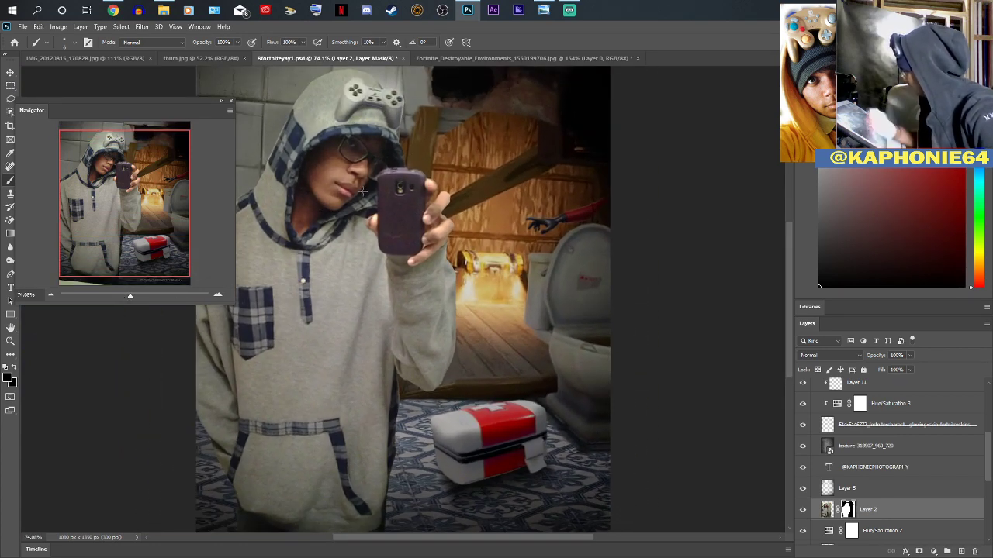
{"action": "scroll", "coordinate": [400, 302], "scroll_direction": "up", "scroll_amount": 4}
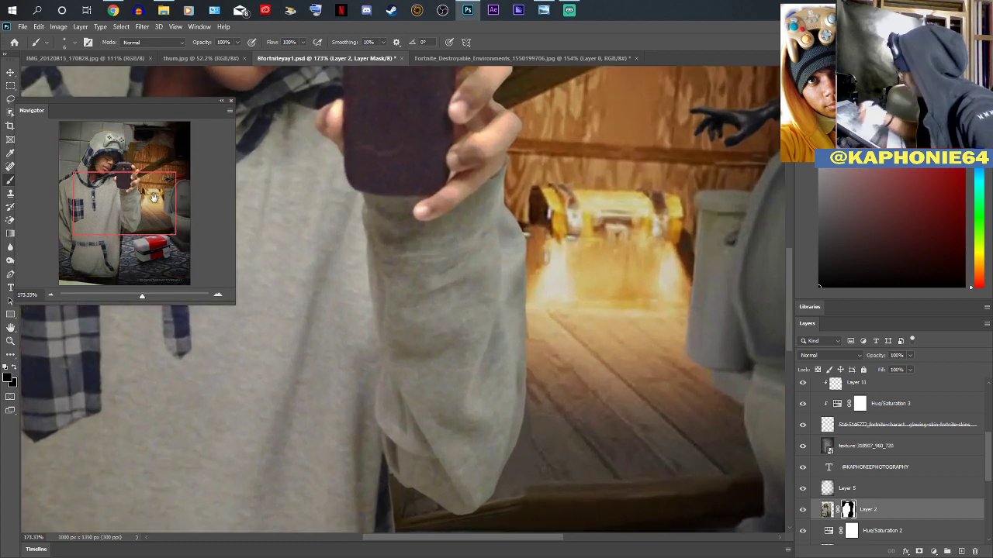
{"action": "left_click_drag", "start_coordinate": [154, 198], "coordinate": [149, 160]}
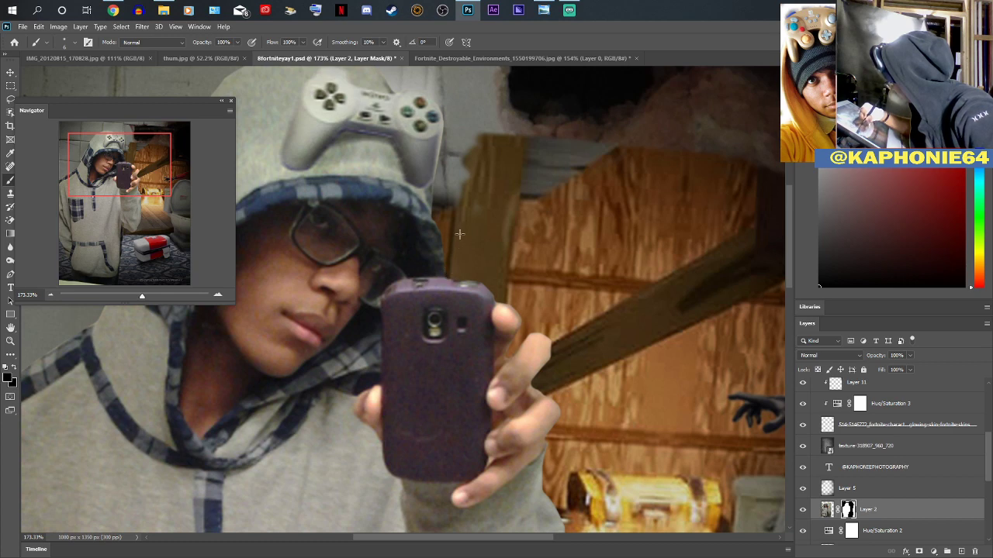
{"action": "key", "text": "z"}
{"action": "left_click_drag", "start_coordinate": [510, 280], "coordinate": [456, 310]}
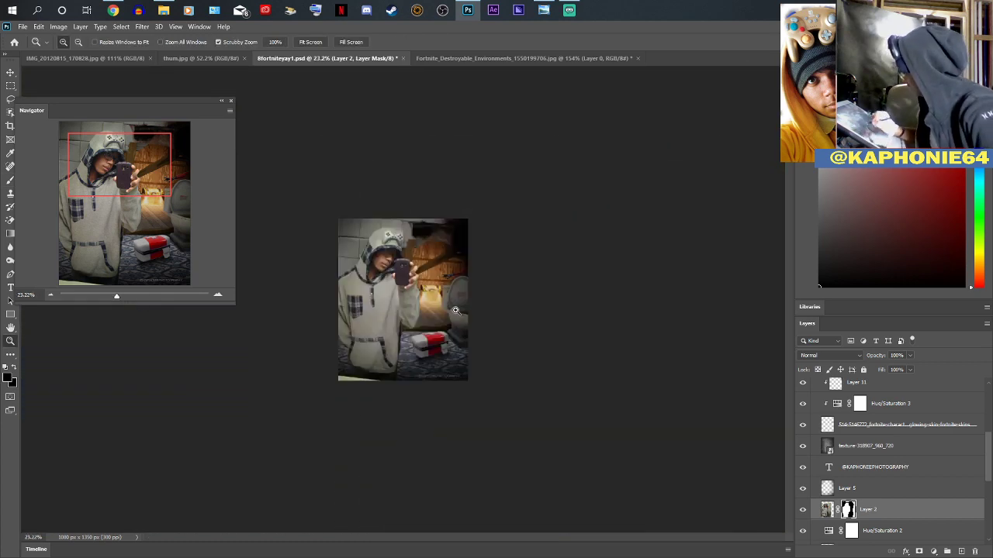
{"action": "left_click_drag", "start_coordinate": [424, 261], "coordinate": [480, 233]}
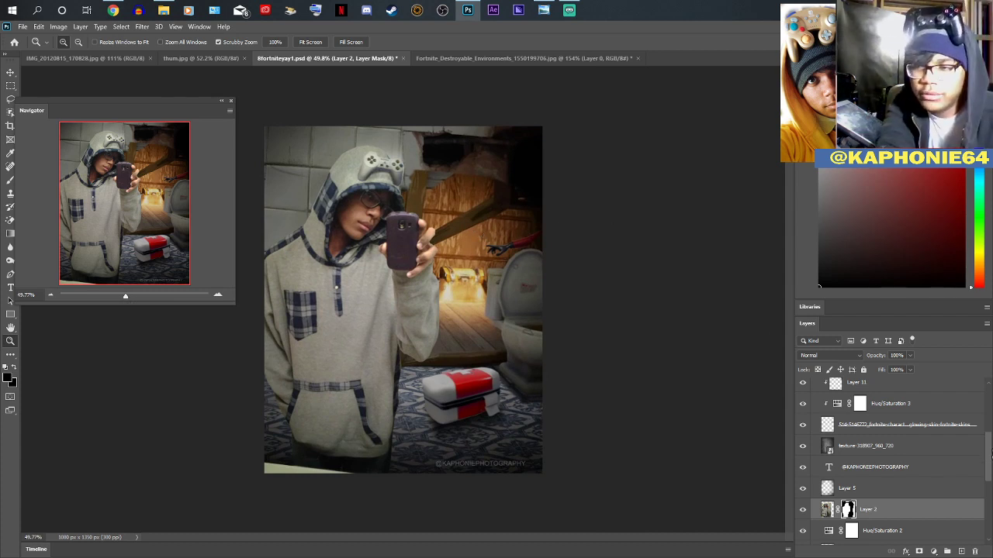
{"action": "scroll", "coordinate": [991, 452], "scroll_direction": "down", "scroll_amount": 2}
{"action": "left_click", "coordinate": [951, 463]}
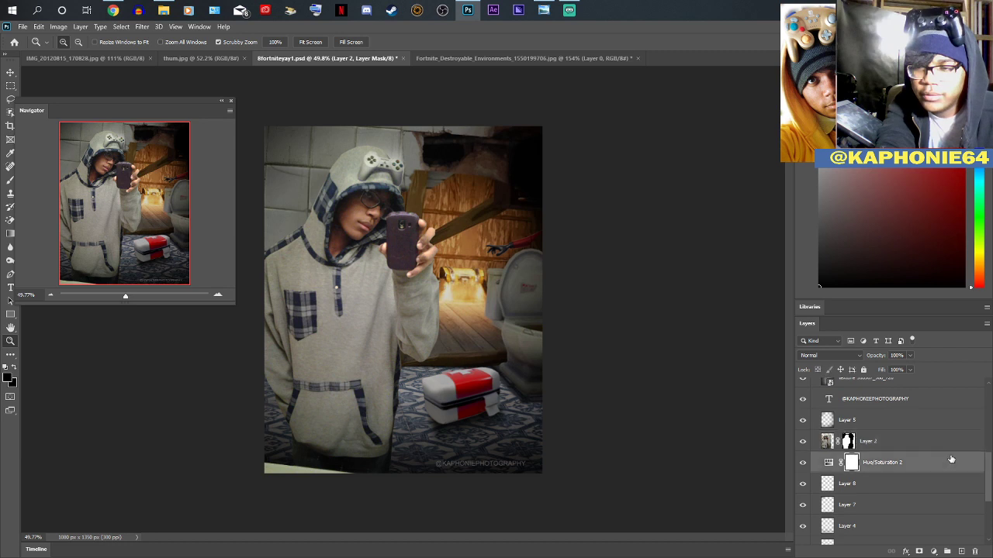
{"action": "scroll", "coordinate": [990, 460], "scroll_direction": "down", "scroll_amount": 2}
{"action": "scroll", "coordinate": [989, 487], "scroll_direction": "down", "scroll_amount": 3}
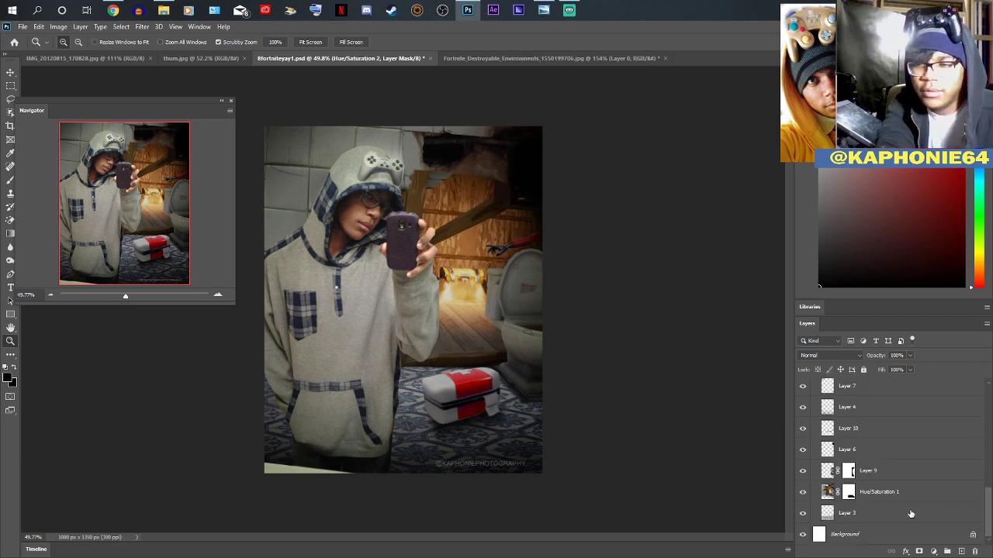
{"action": "left_click", "coordinate": [908, 513], "text": "shift"}
{"action": "right_click", "coordinate": [912, 516]}
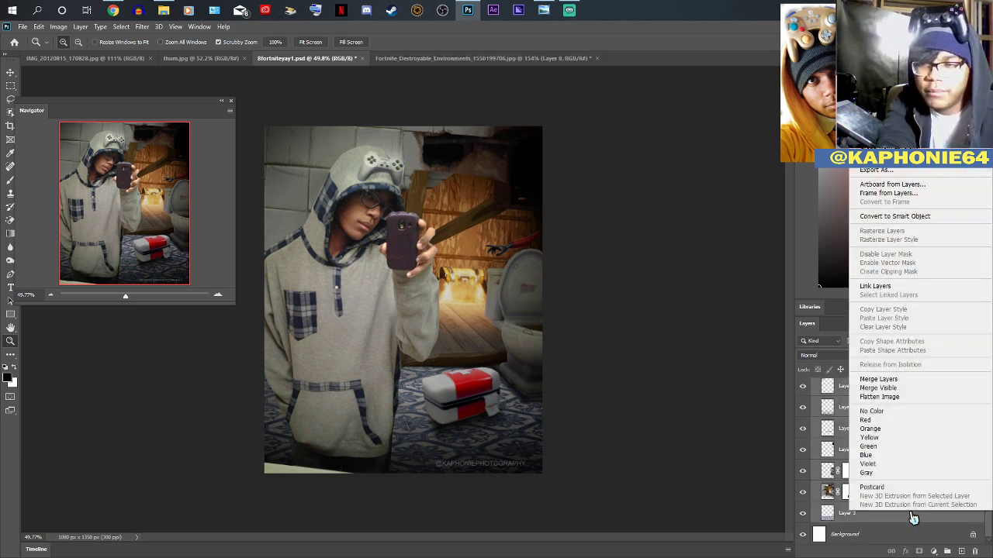
{"action": "left_click", "coordinate": [898, 380]}
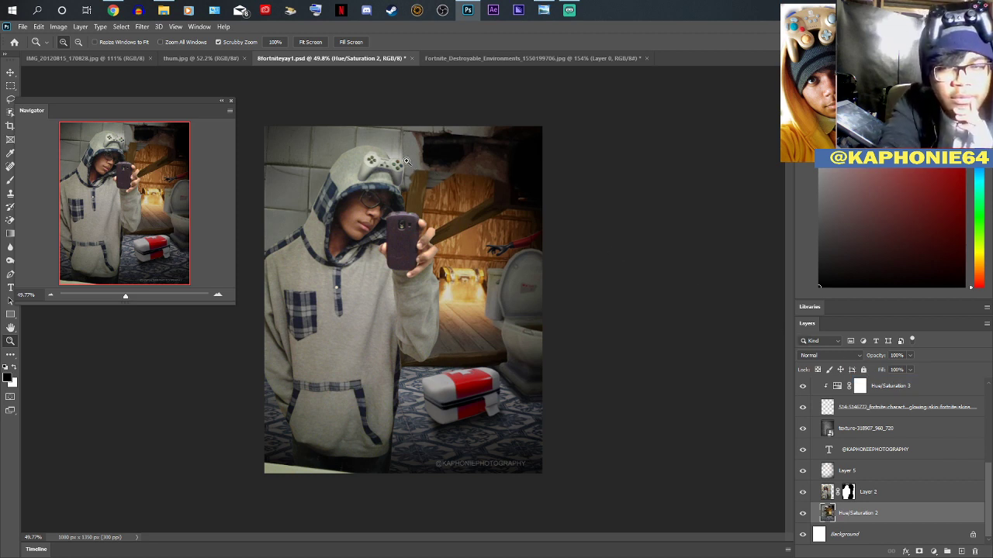
{"action": "key", "text": "ctrl+z"}
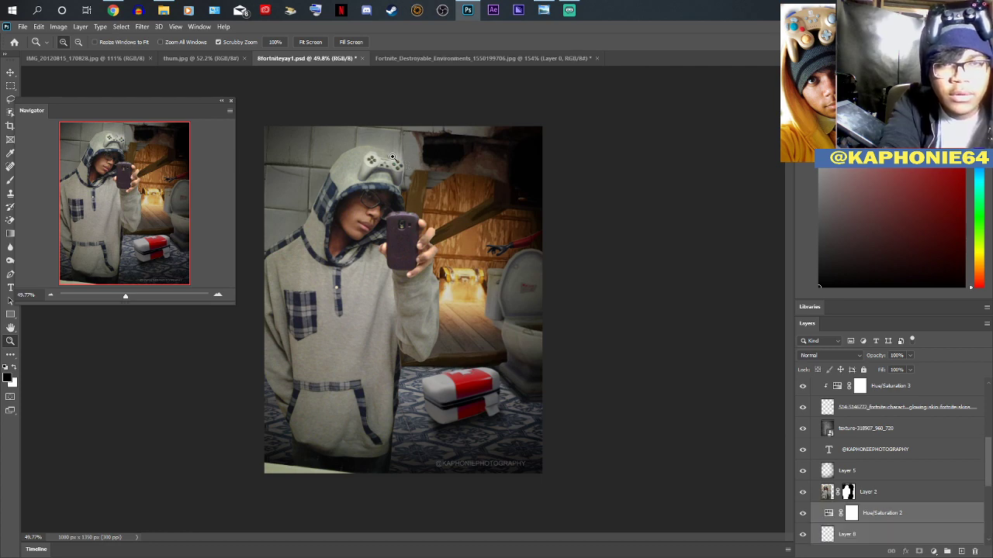
{"action": "left_click_drag", "start_coordinate": [401, 143], "coordinate": [555, 324]}
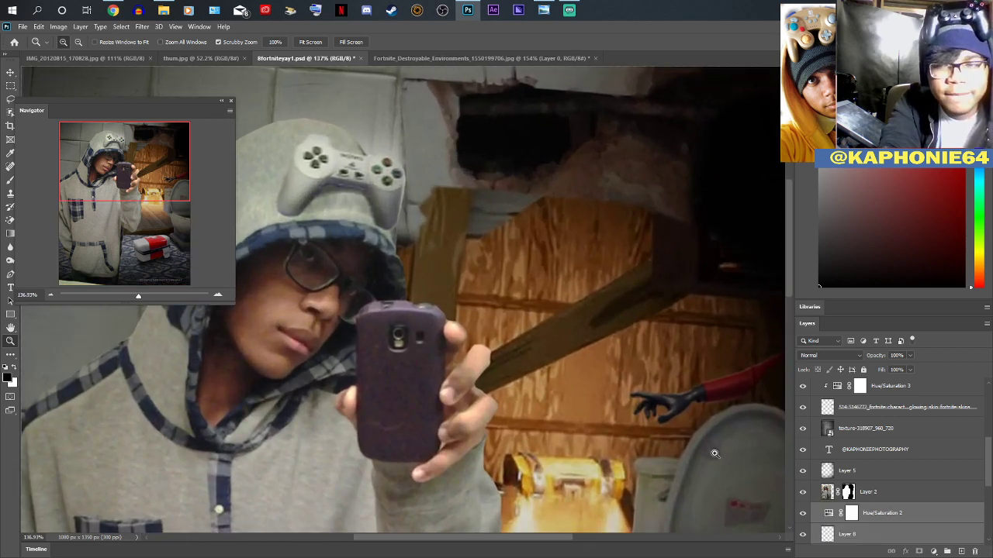
{"action": "left_click", "coordinate": [803, 493]}
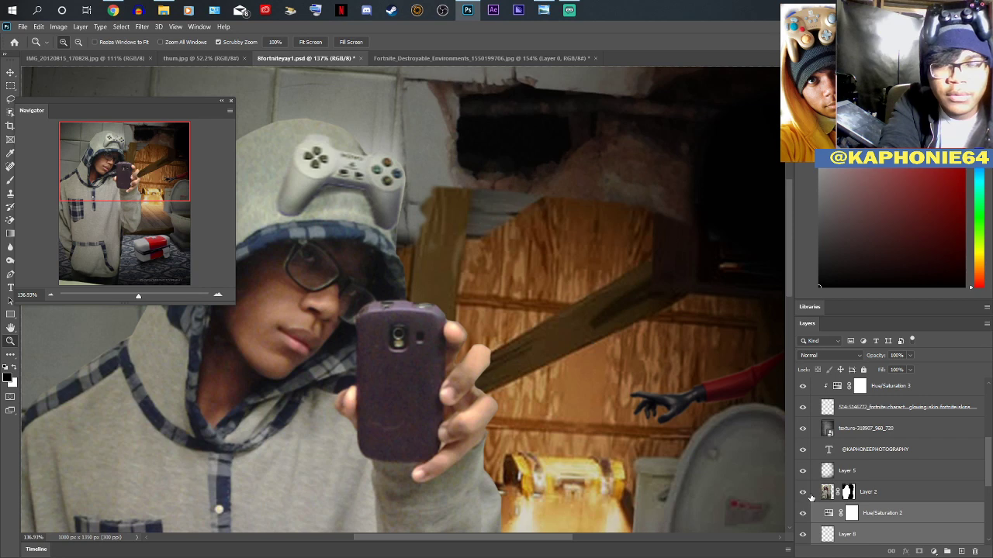
{"action": "left_click", "coordinate": [807, 494]}
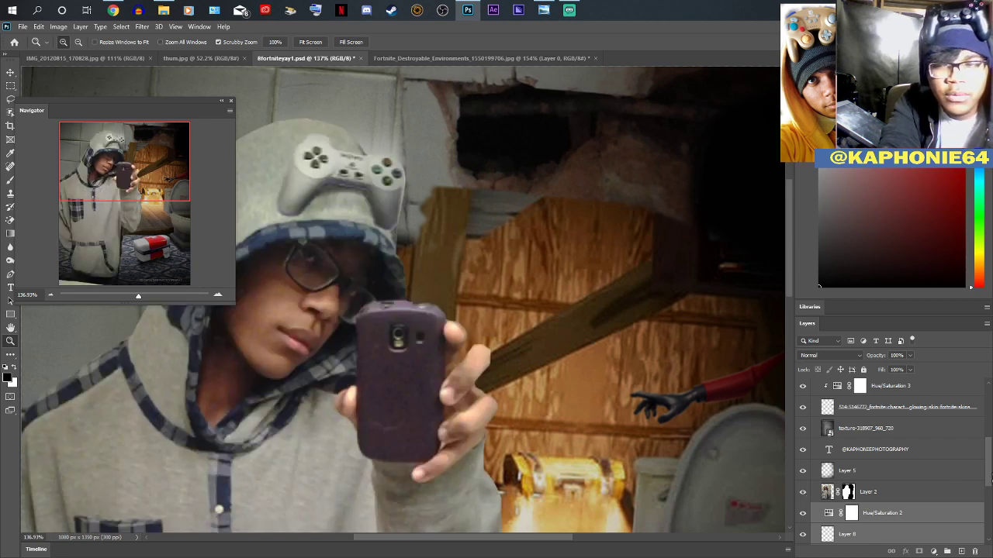
{"action": "scroll", "coordinate": [985, 496], "scroll_direction": "down", "scroll_amount": 3}
{"action": "scroll", "coordinate": [990, 512], "scroll_direction": "down", "scroll_amount": 3}
{"action": "scroll", "coordinate": [990, 512], "scroll_direction": "down", "scroll_amount": 1}
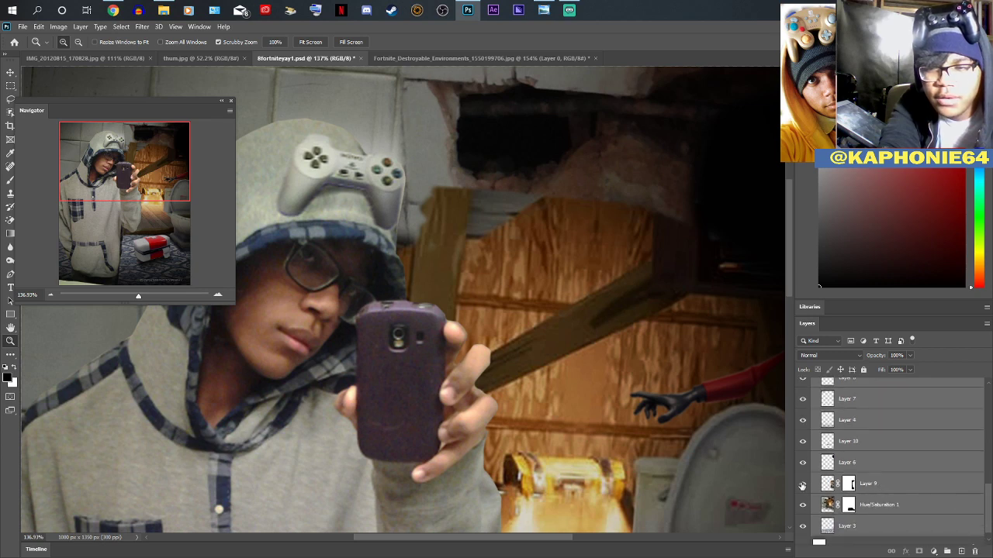
{"action": "left_click", "coordinate": [804, 506]}
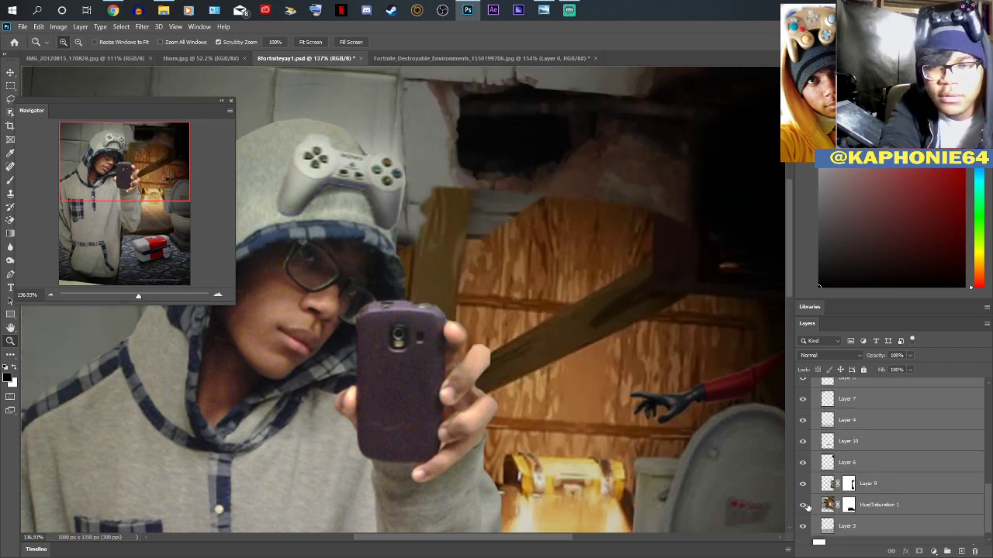
{"action": "left_click_drag", "start_coordinate": [991, 496], "coordinate": [991, 480]}
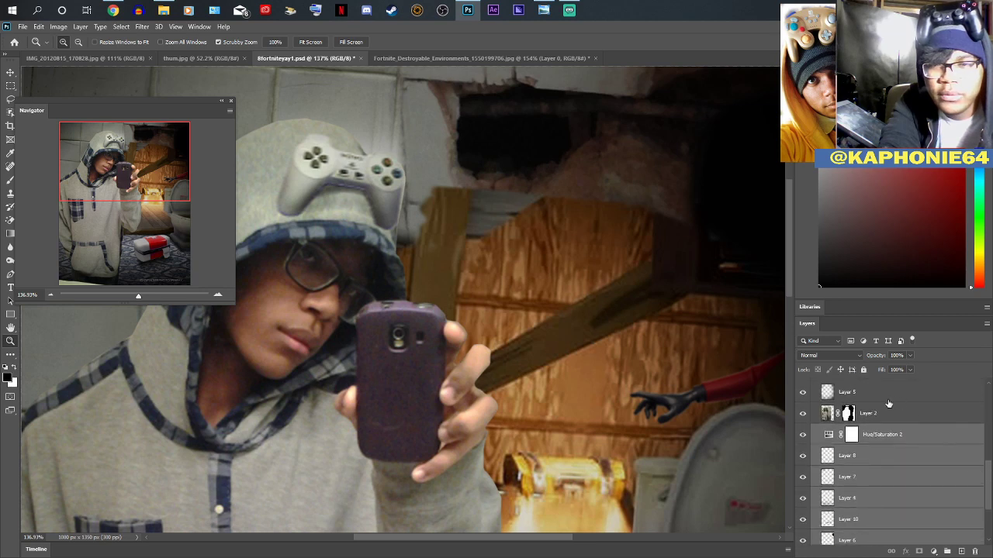
{"action": "left_click_drag", "start_coordinate": [618, 350], "coordinate": [753, 366]}
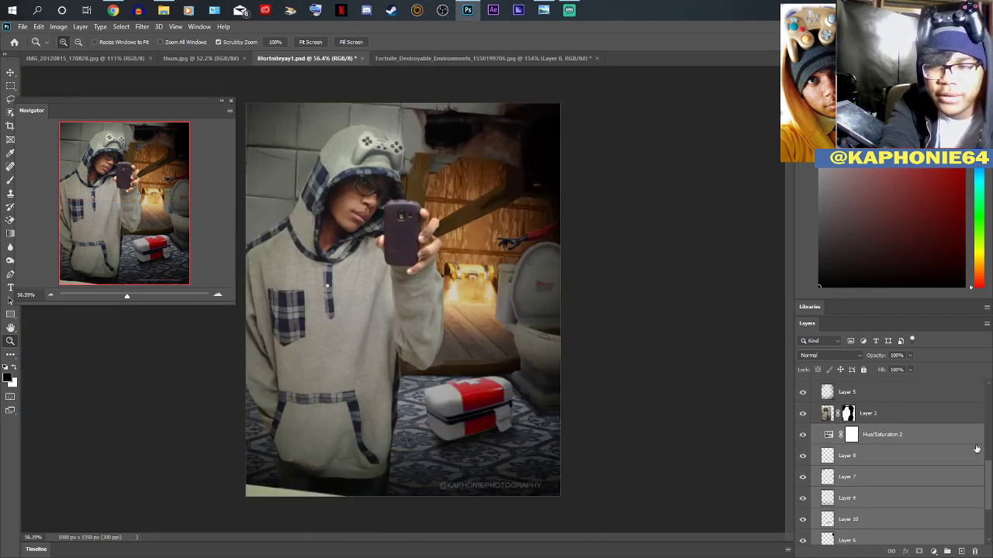
- Flatten all layers into one Background layer, discarding hidden layers, and inspect the result
{"action": "left_click_drag", "start_coordinate": [991, 477], "coordinate": [989, 388]}
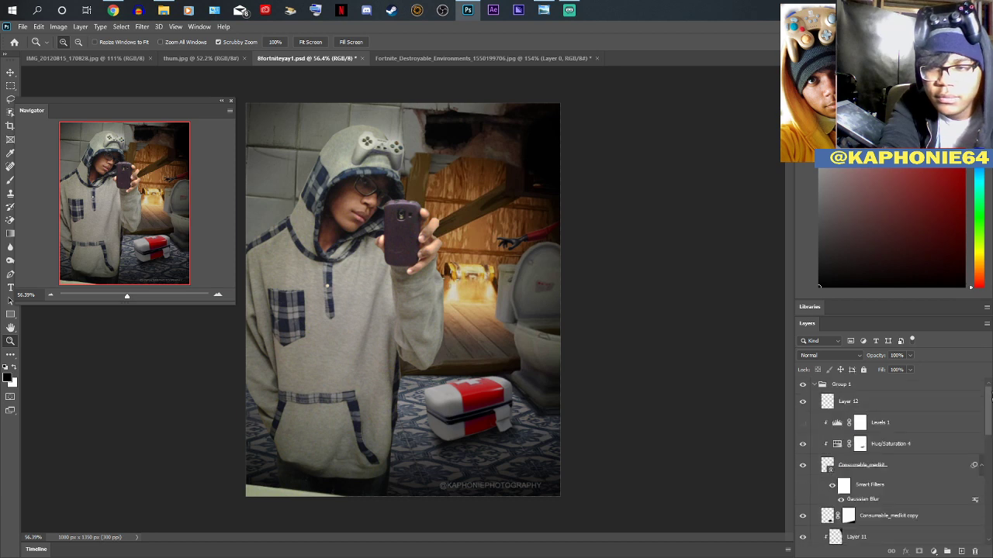
{"action": "left_click", "coordinate": [816, 387]}
{"action": "right_click", "coordinate": [867, 389]}
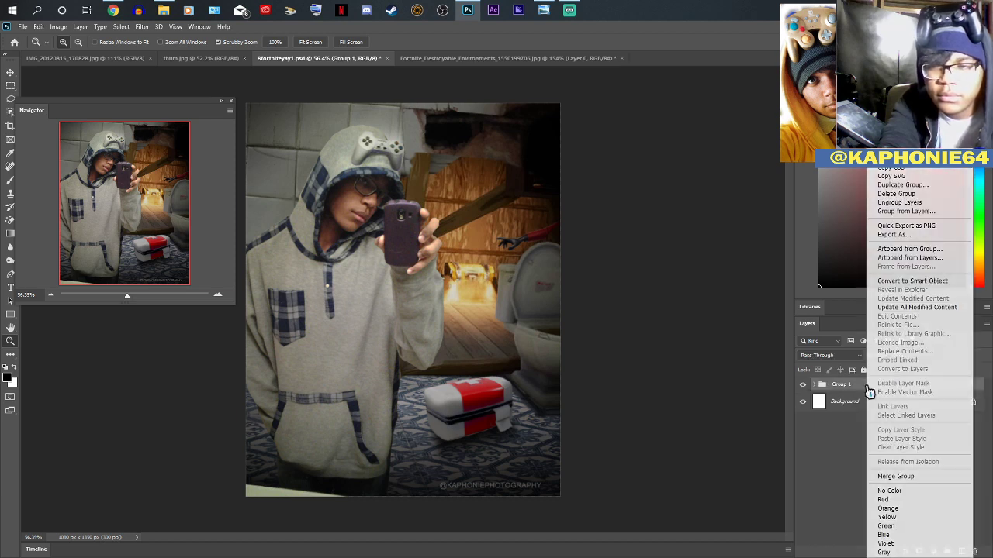
{"action": "right_click", "coordinate": [842, 408]}
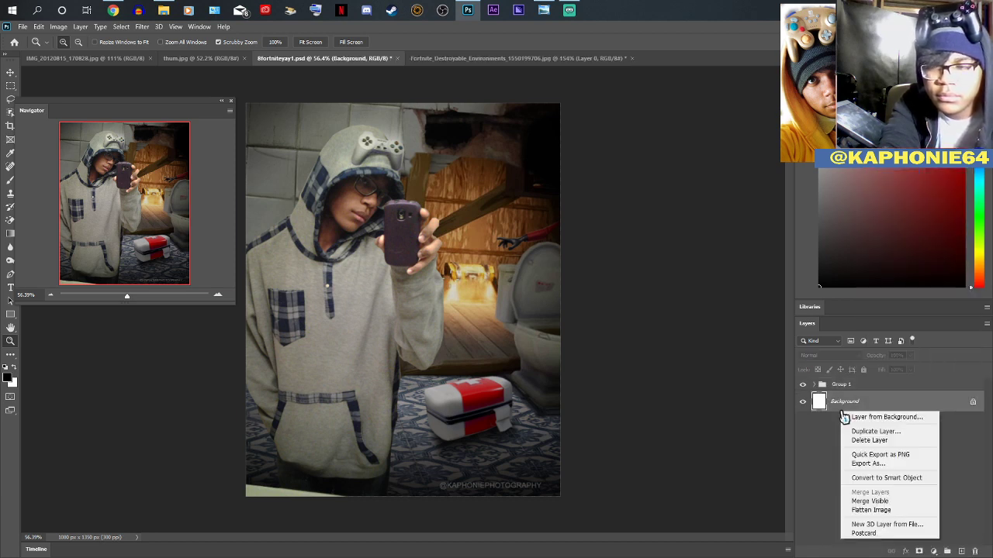
{"action": "left_click", "coordinate": [871, 510]}
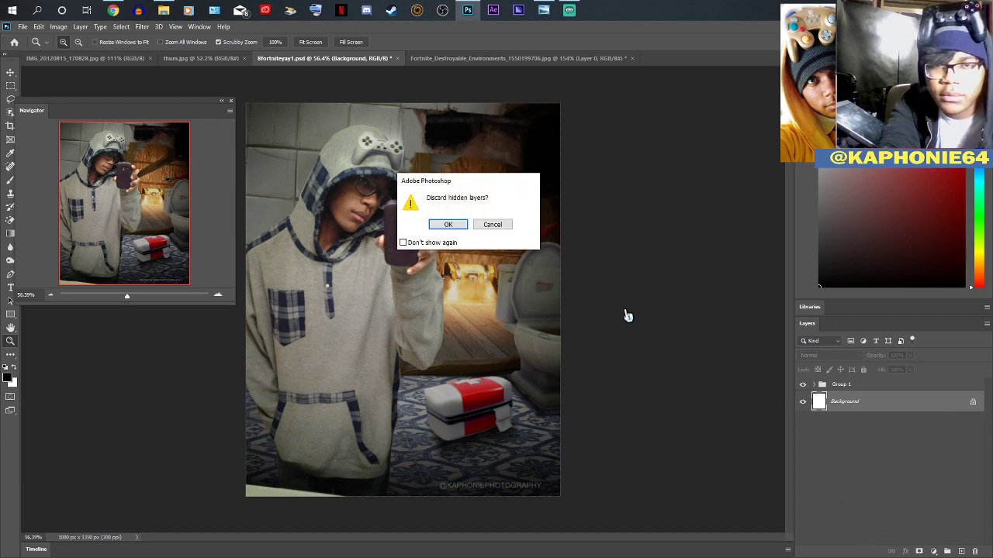
{"action": "left_click", "coordinate": [444, 224]}
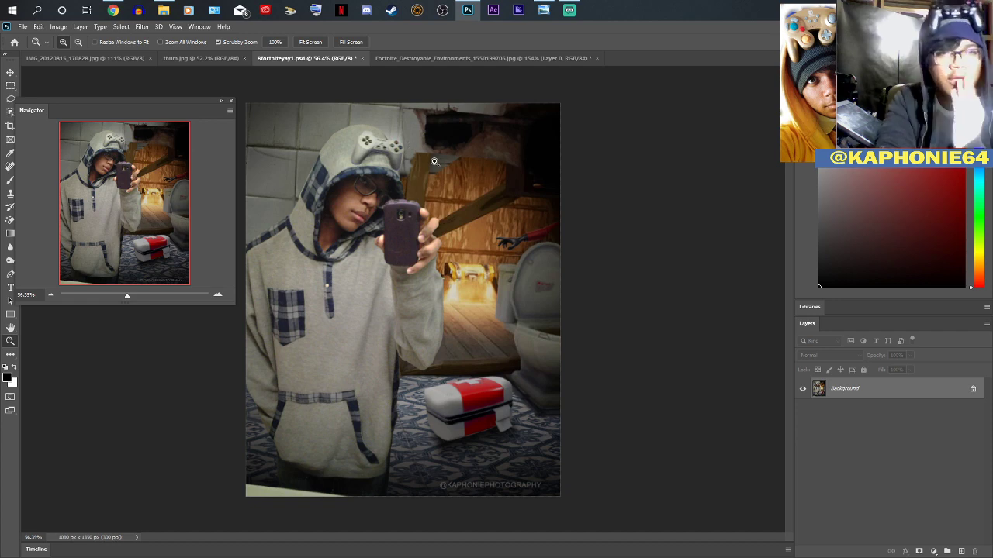
{"action": "mouse_move", "coordinate": [376, 156]}
{"action": "left_mouse_down"}
{"action": "mouse_move", "coordinate": [414, 167]}
{"action": "mouse_move", "coordinate": [385, 196]}
{"action": "left_mouse_up"}
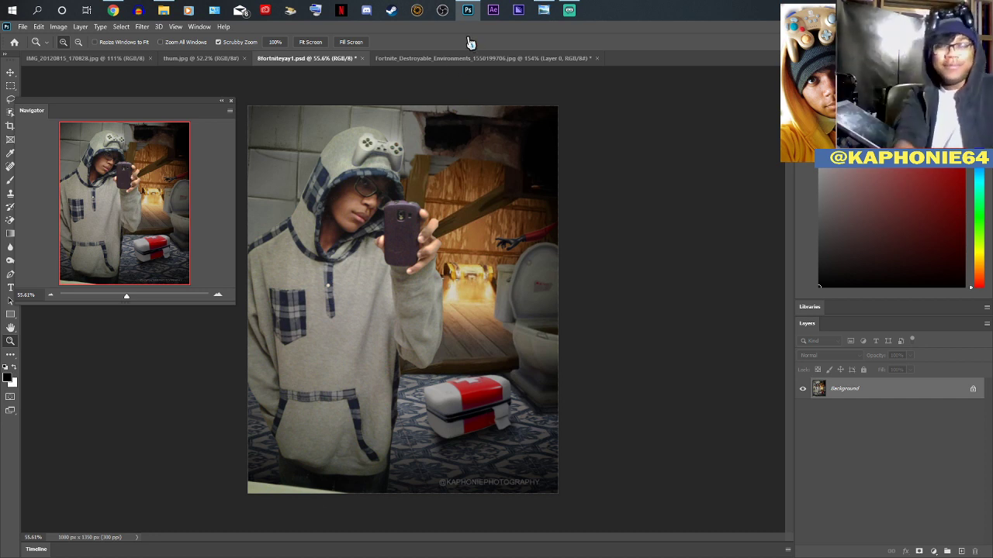
- Bring Streamlabs OBS to the front and shift its window slightly left
{"action": "mouse_move", "coordinate": [569, 10]}
{"action": "left_click", "coordinate": [547, 11]}
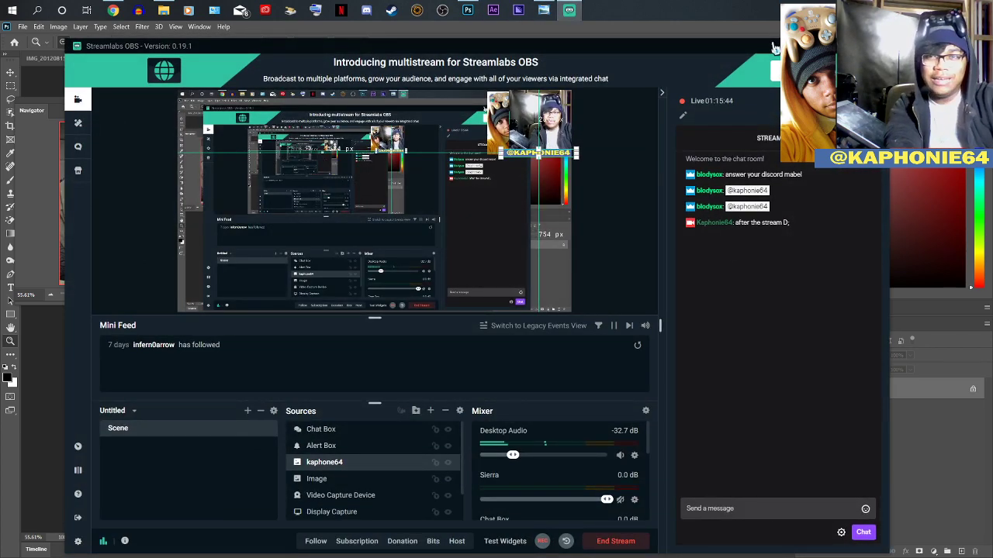
{"action": "left_click_drag", "start_coordinate": [775, 50], "coordinate": [437, 37]}
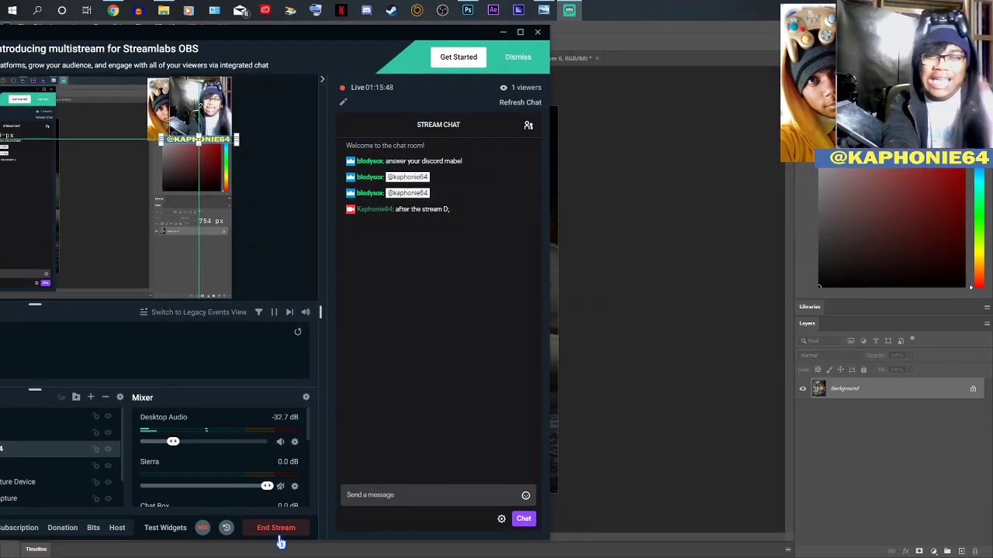